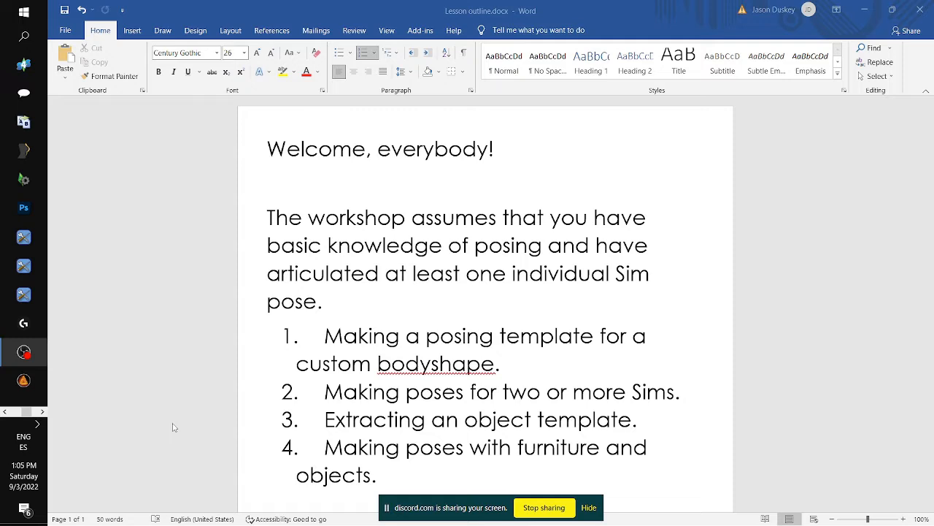
Switch to MilkShape 3D
left_click(4, 412)
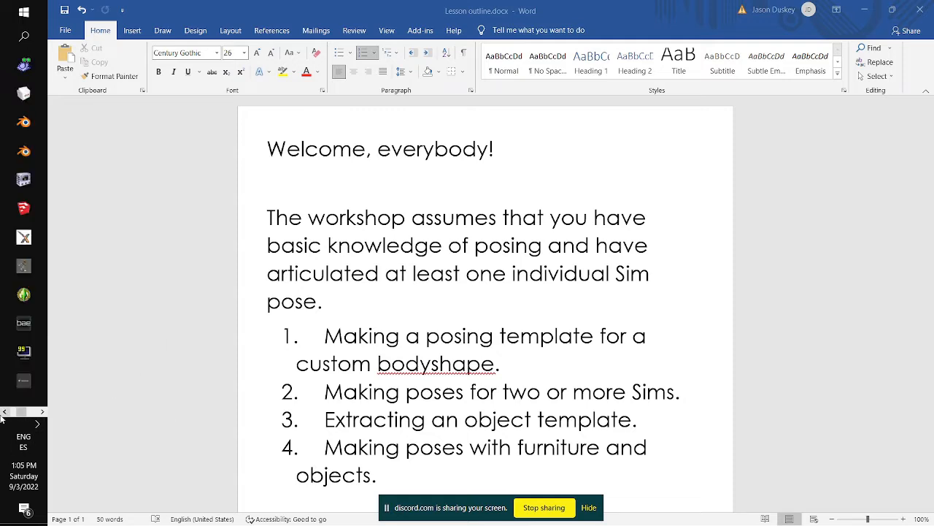
left_click(3, 411)
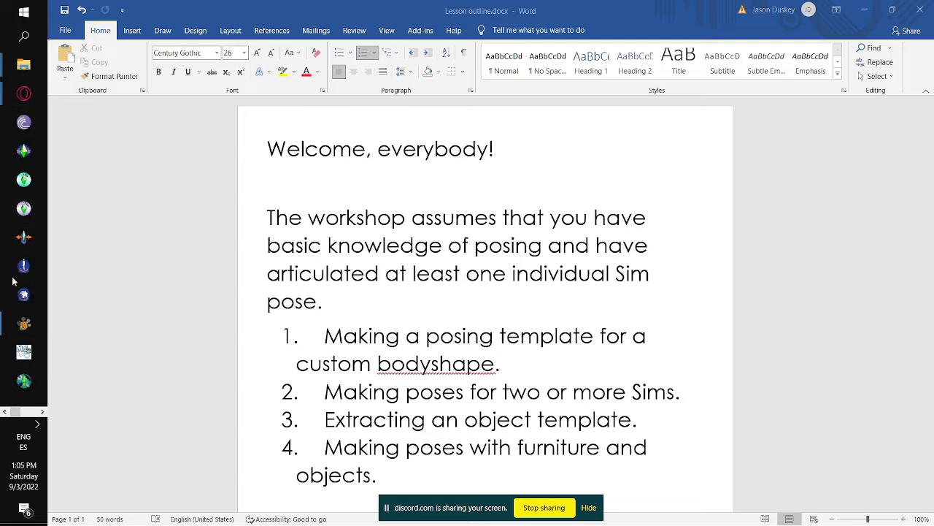
left_click(41, 412)
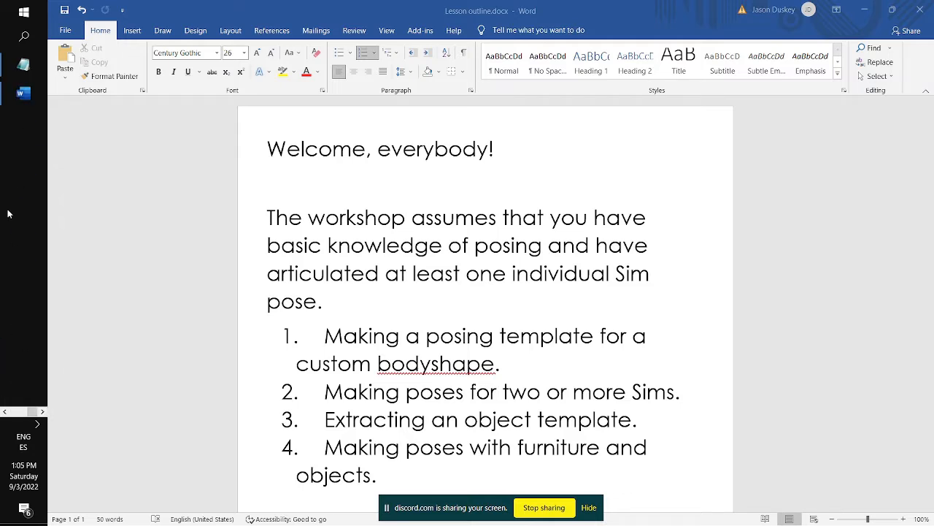
left_click(4, 411)
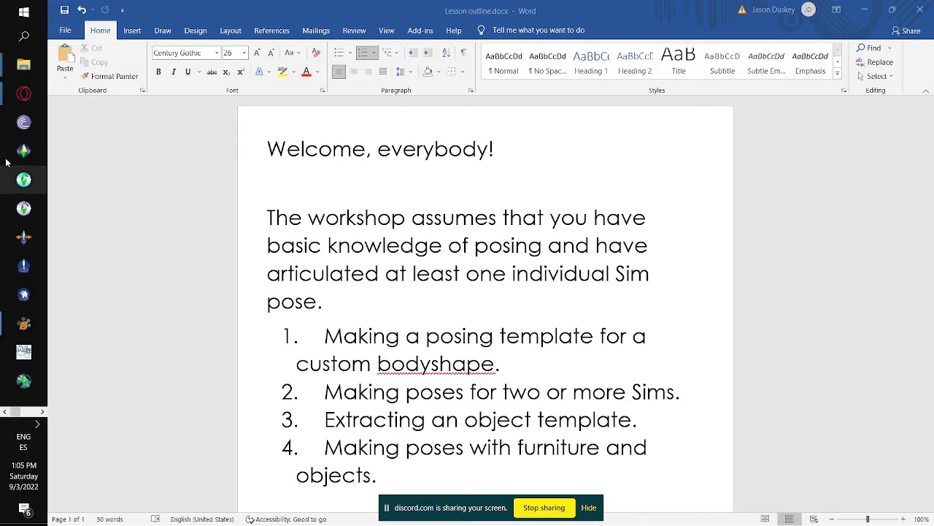
left_click(42, 411)
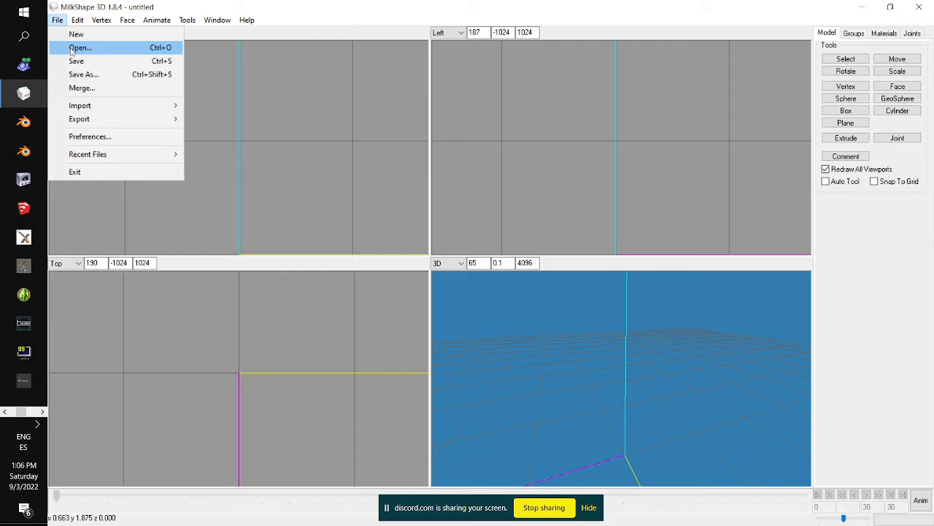
left_click(81, 46)
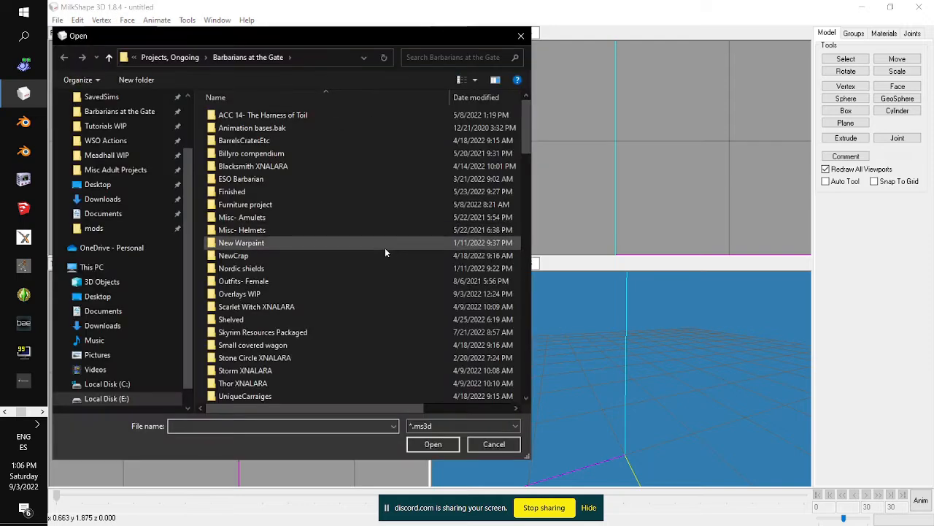
scroll(184, 238, "up", 2)
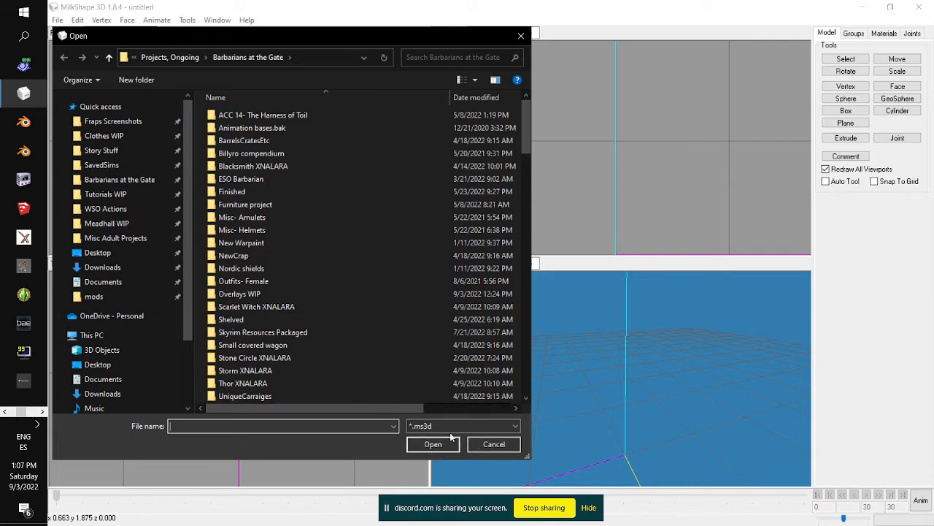
left_click(480, 444)
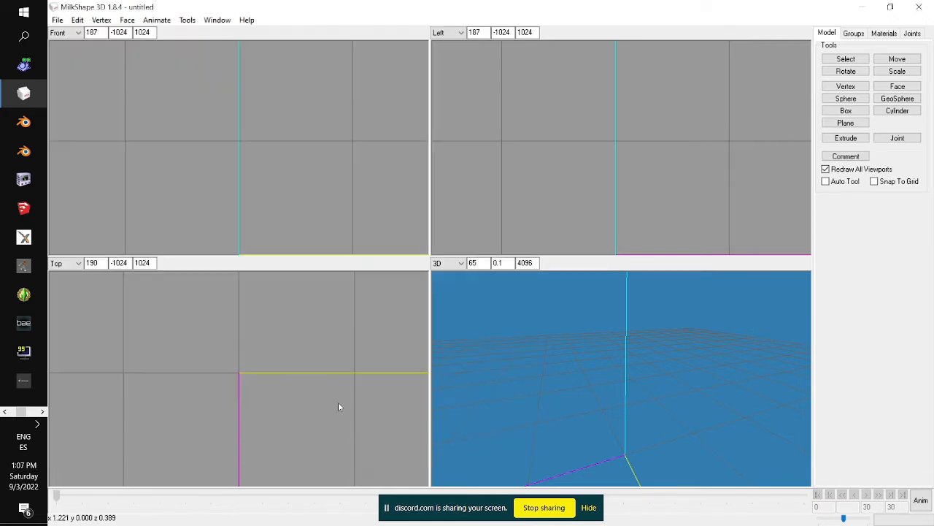
Switch to SimPe and maximize its window
left_click(42, 411)
left_click(42, 412)
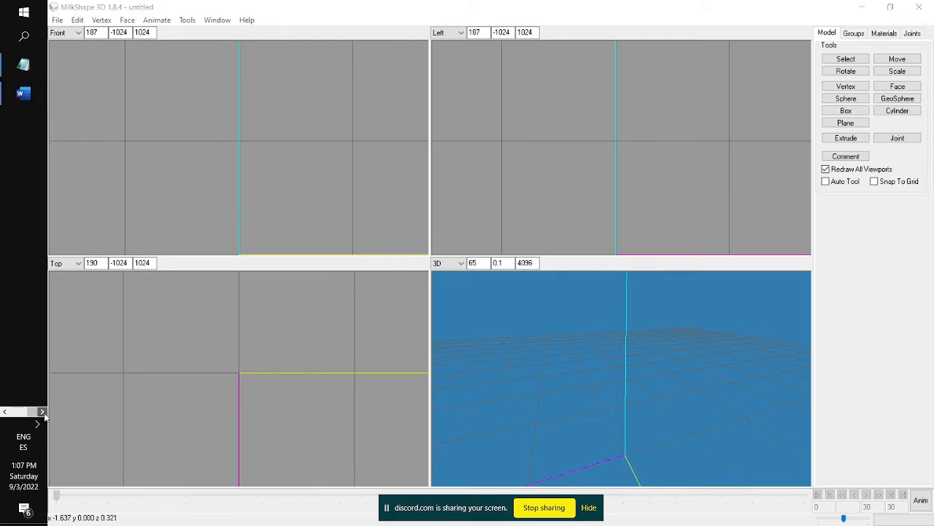
left_click(5, 412)
left_click(5, 412)
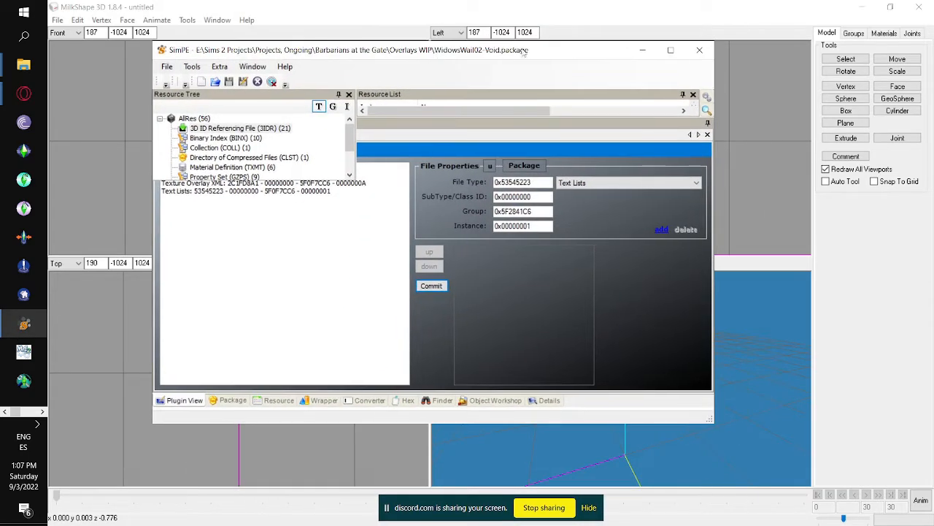
left_click(673, 52)
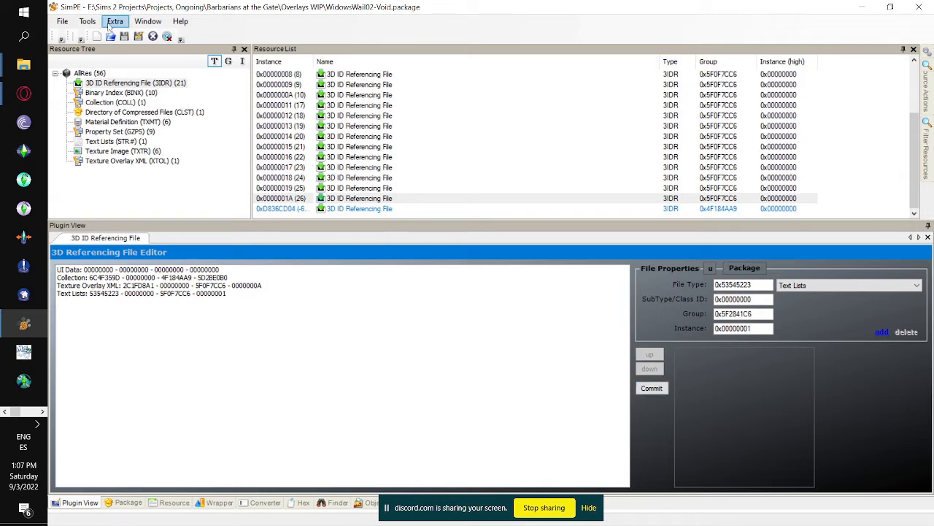
Unload the currently open package and load the object catalogue in Object Workshop
left_click(63, 22)
left_click(73, 34)
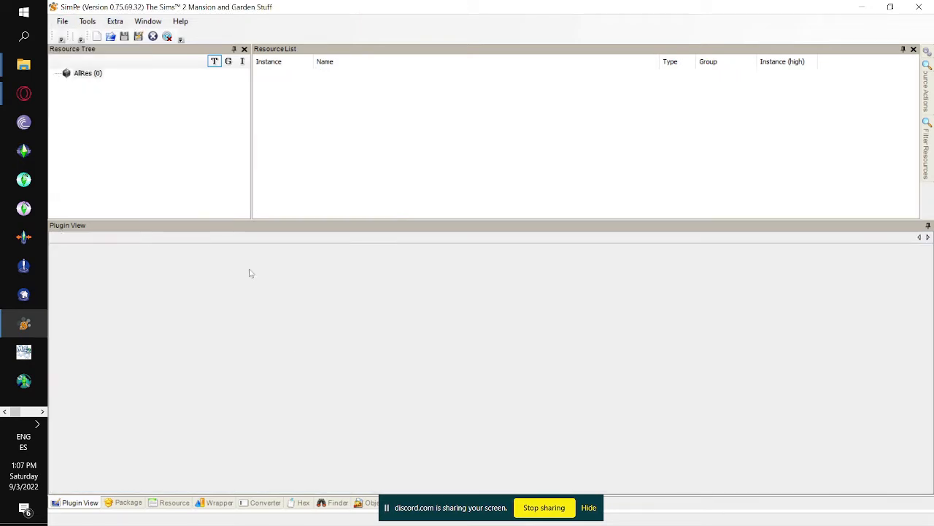
left_click(369, 502)
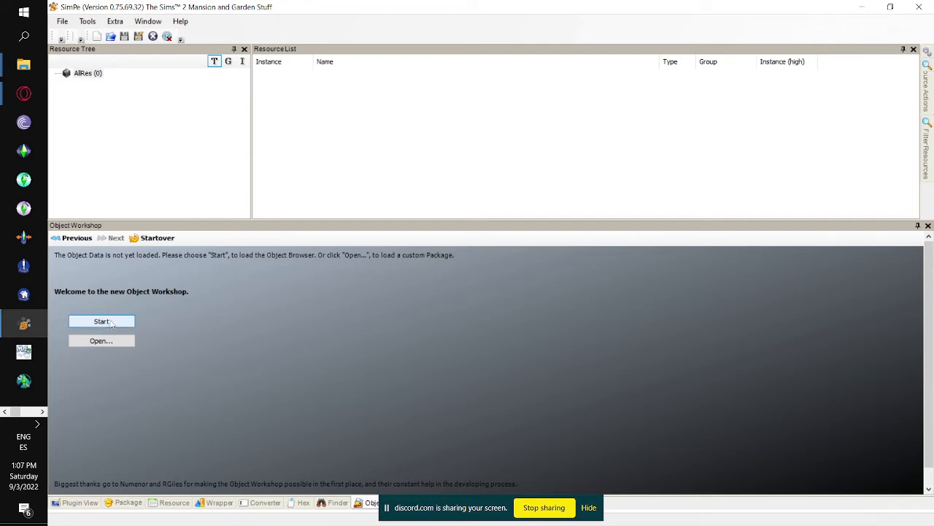
left_click(110, 322)
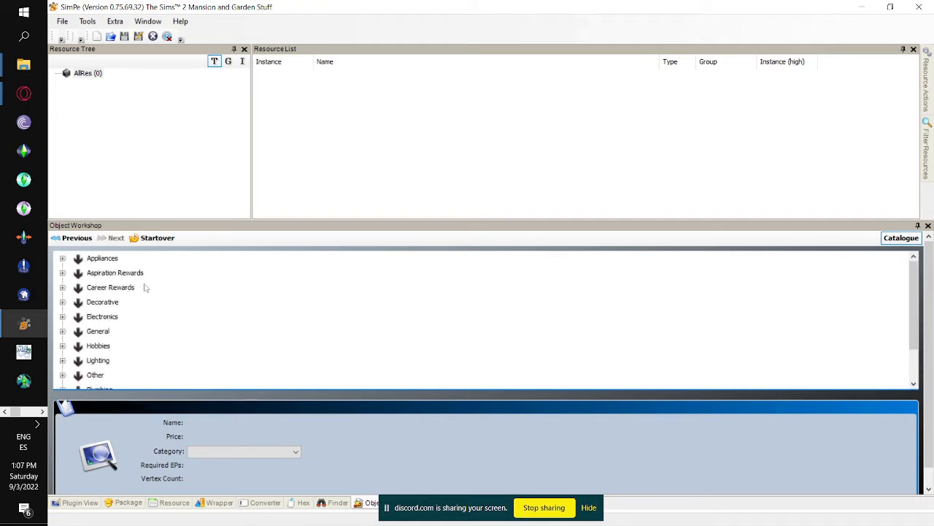
Expand the Seating category in the Object Workshop catalogue
scroll(156, 306, "down", 1)
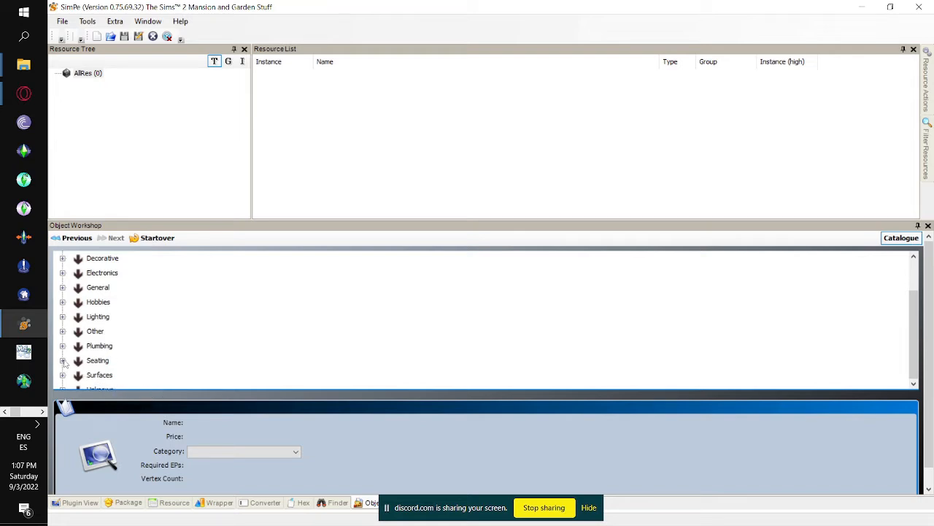
scroll(115, 324, "up", 1)
scroll(120, 325, "down", 1)
left_click(63, 360)
scroll(149, 304, "down", 1)
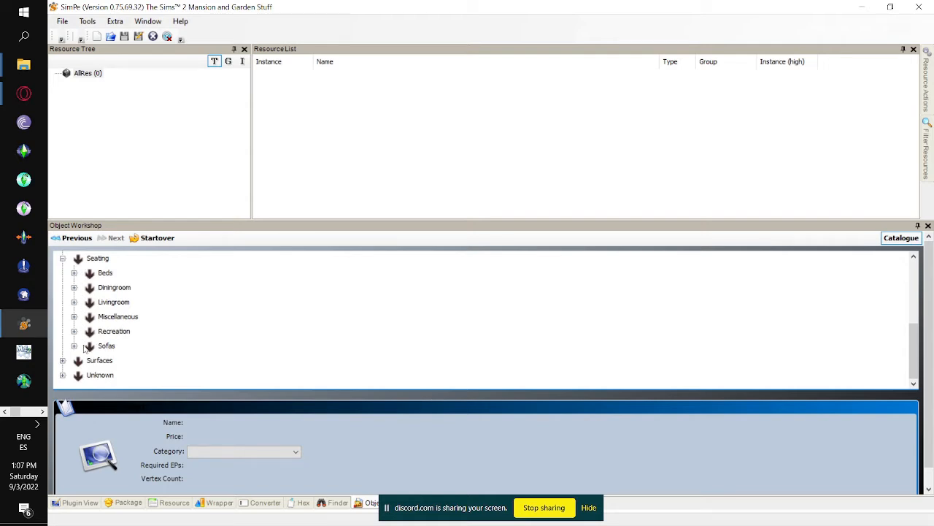
Look through the Miscellaneous seating objects, previewing the "Outdoor Ergo" Ergonomic Chair and The Sumptuous Brasserie Barstool
left_click(73, 316)
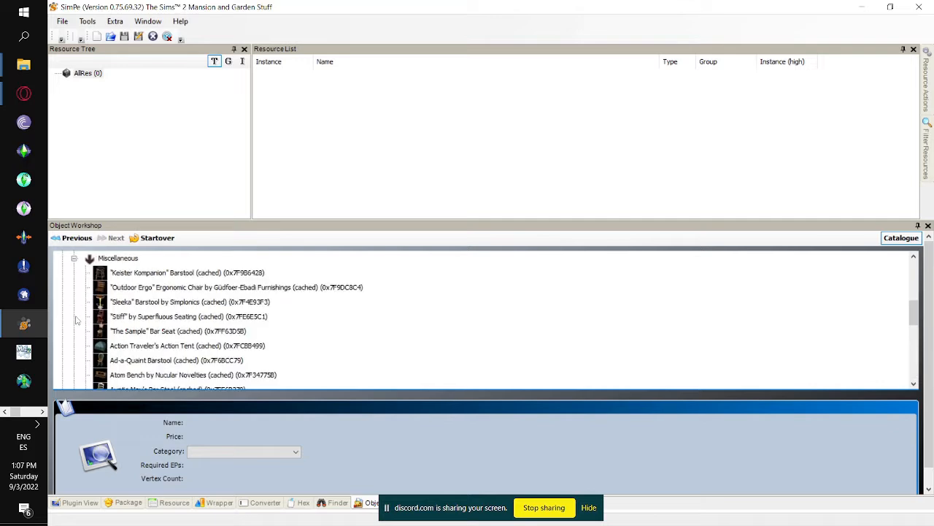
left_click(133, 287)
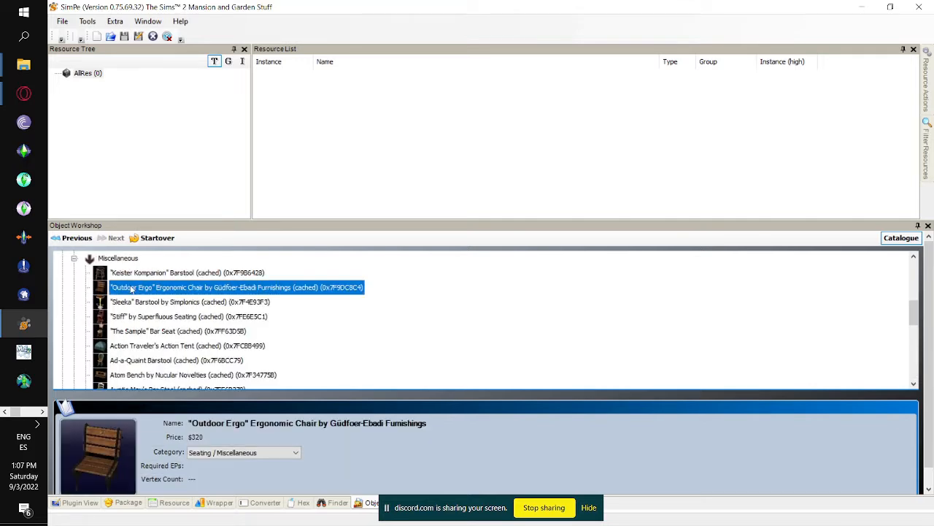
scroll(143, 292, "down", 2)
scroll(150, 301, "down", 6)
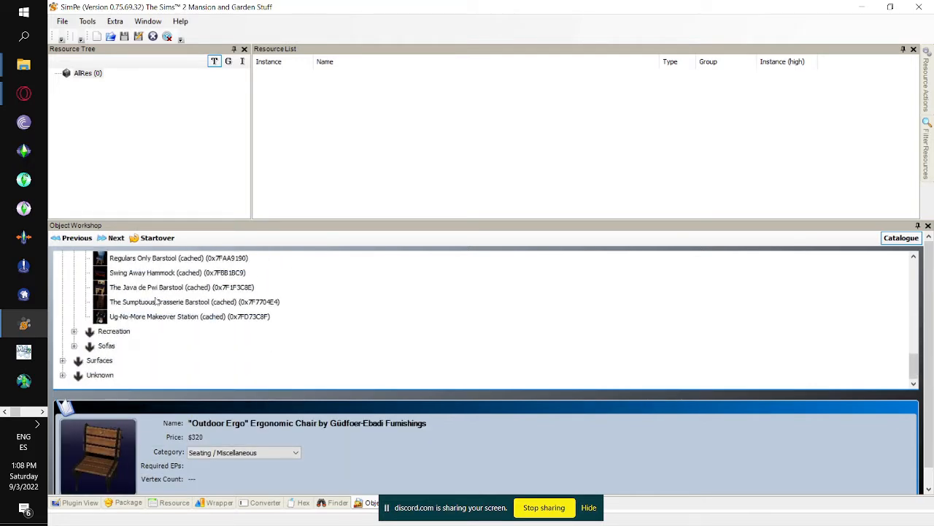
scroll(149, 313, "up", 1)
left_click(144, 347)
scroll(161, 321, "up", 1)
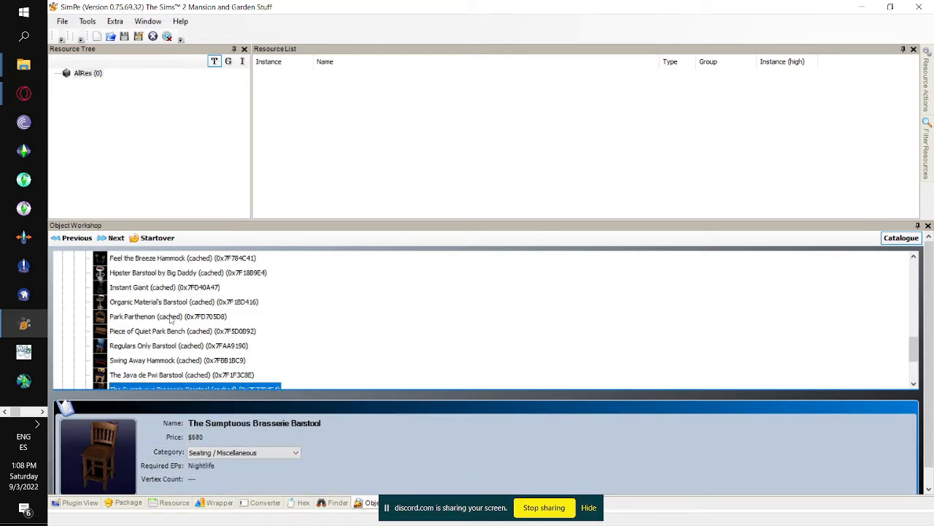
scroll(168, 320, "up", 7)
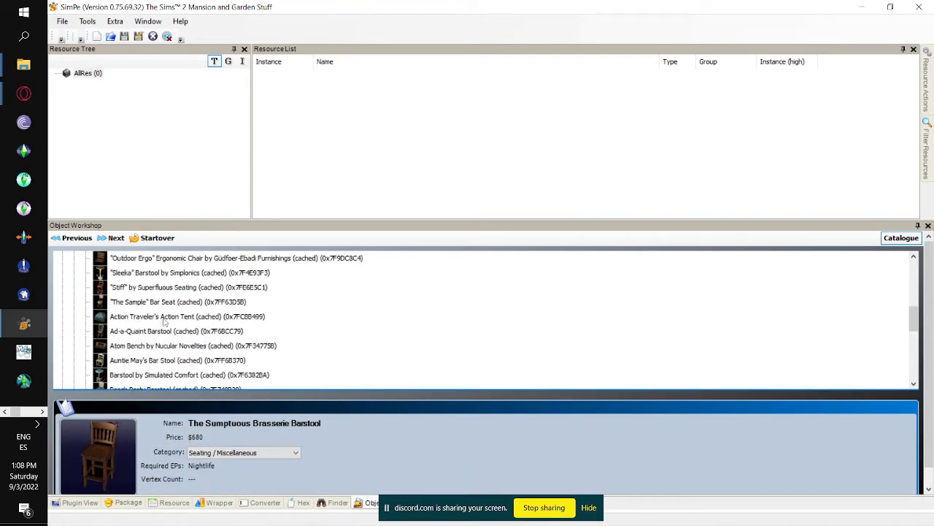
scroll(165, 322, "down", 1)
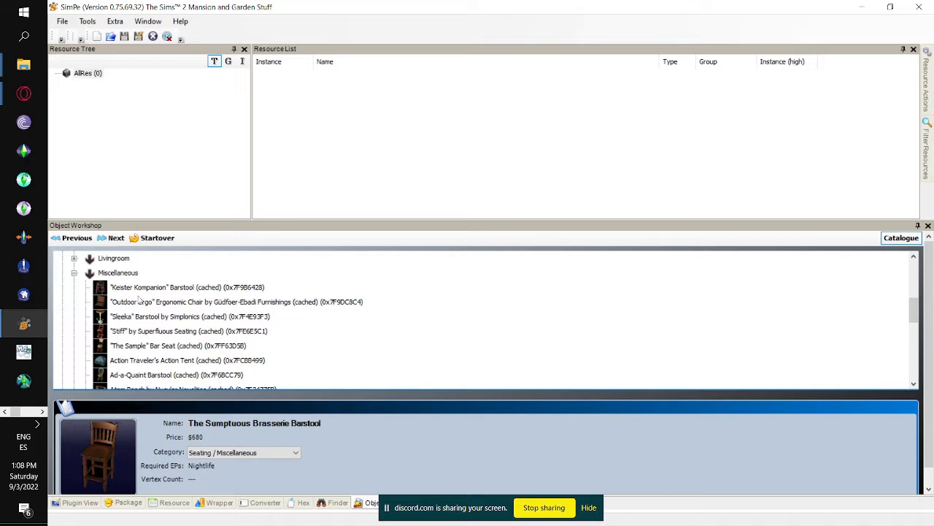
scroll(181, 318, "down", 3)
scroll(181, 322, "down", 5)
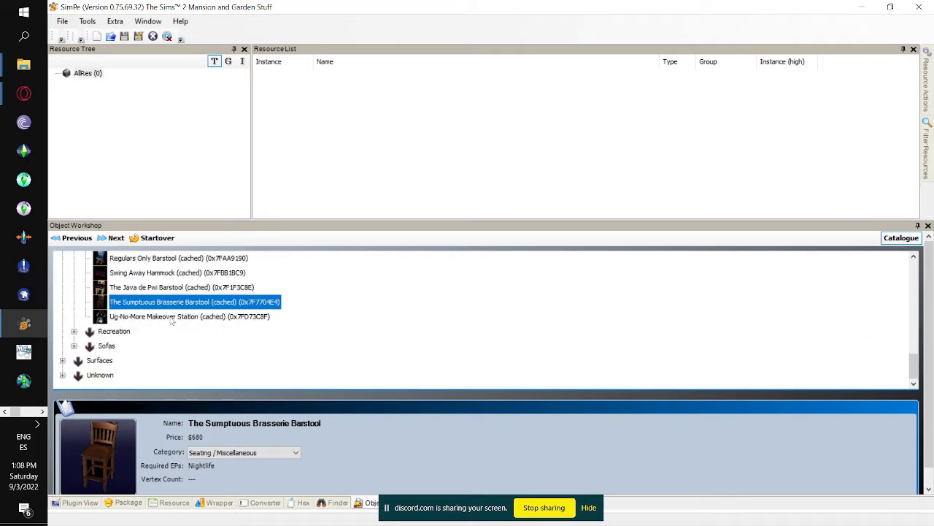
scroll(172, 322, "up", 2)
scroll(171, 322, "up", 7)
scroll(171, 322, "down", 1)
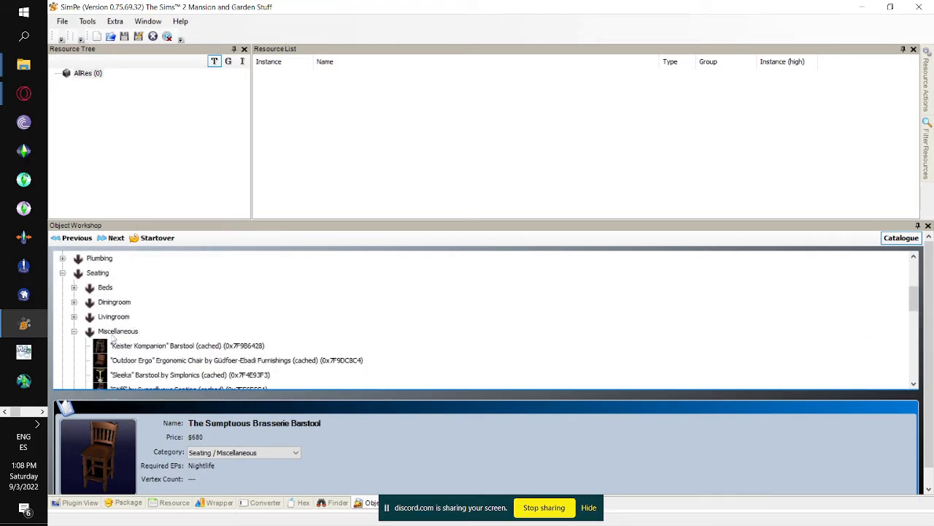
Choose Kick BackYard Loungechair by Survivall from the Recreation seating as the source object and proceed to its task settings
left_click(73, 331)
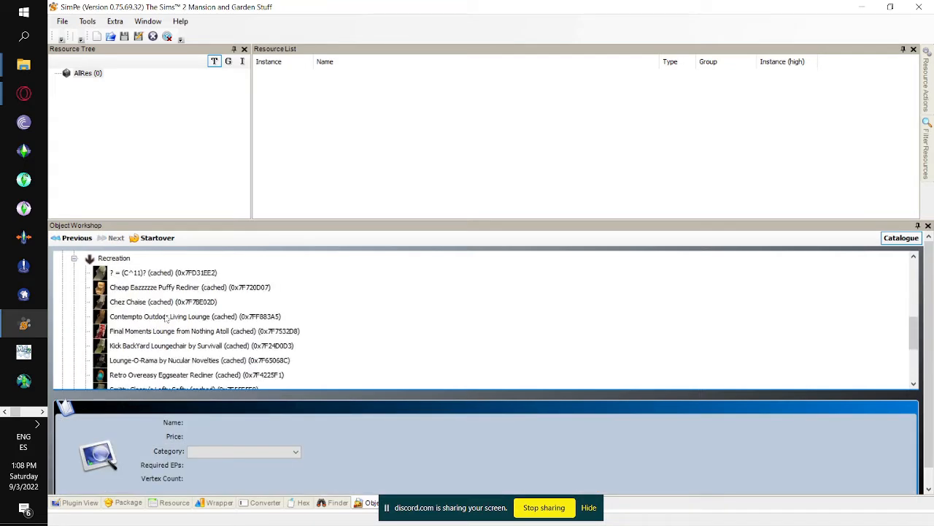
left_click(137, 347)
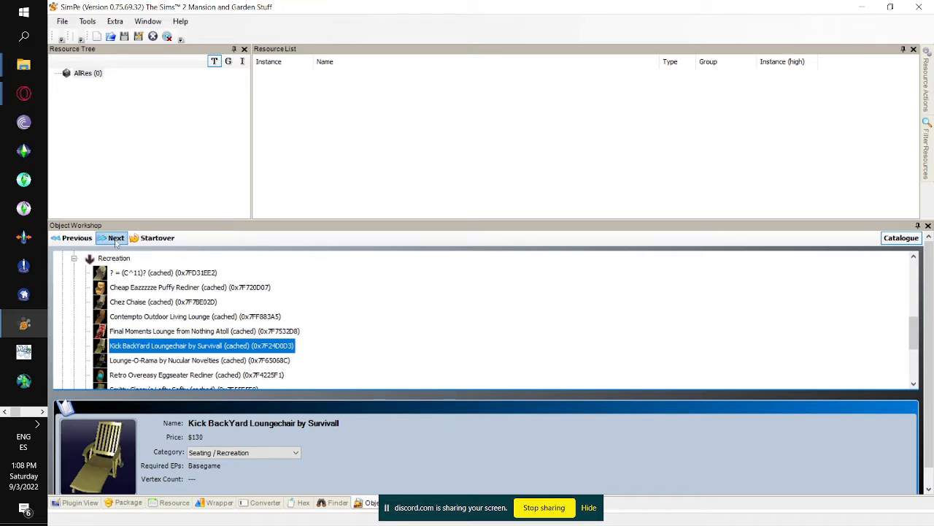
left_click(116, 240)
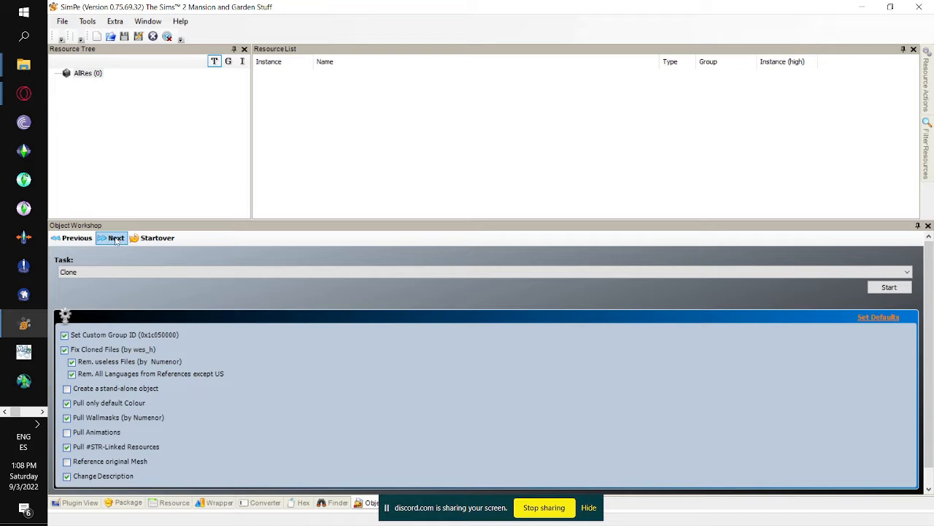
Clone the loungechair with the default options, title and description, accepting the suggested scenegraph model name
left_click(116, 239)
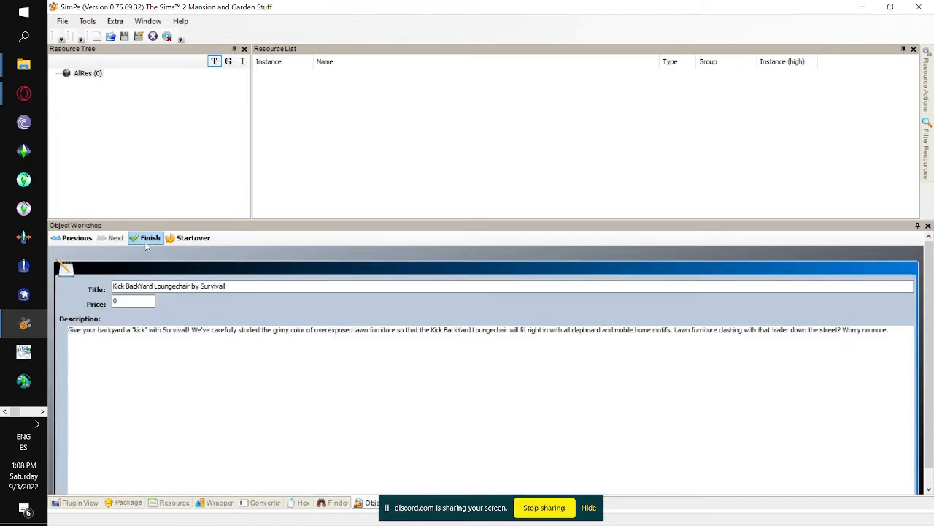
left_click(148, 239)
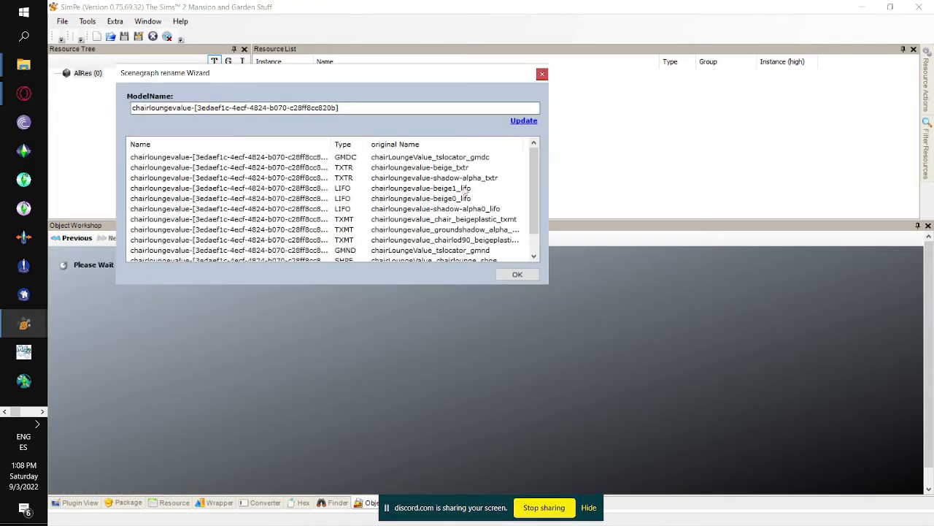
left_click(517, 275)
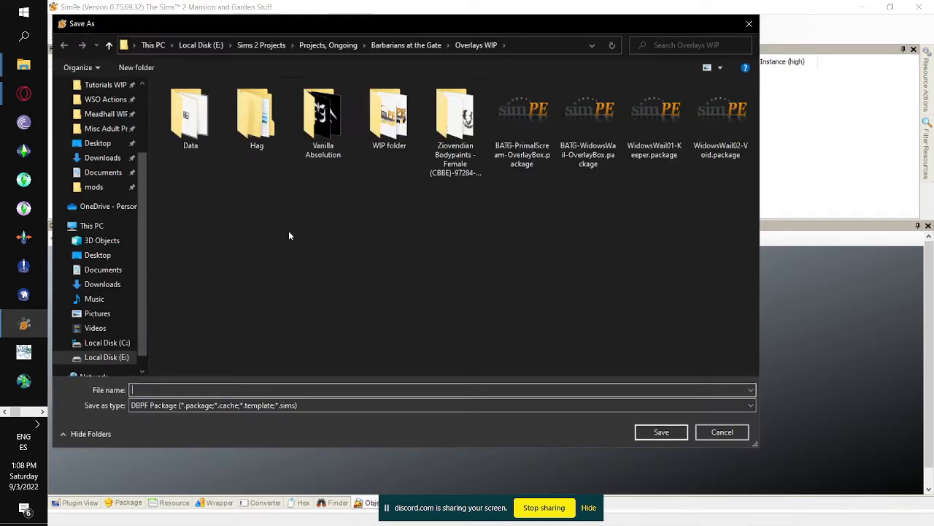
Save the cloned object as "Dummy recliner" in the Intermediate posing workshop folder on the Desktop
scroll(98, 219, "up", 2)
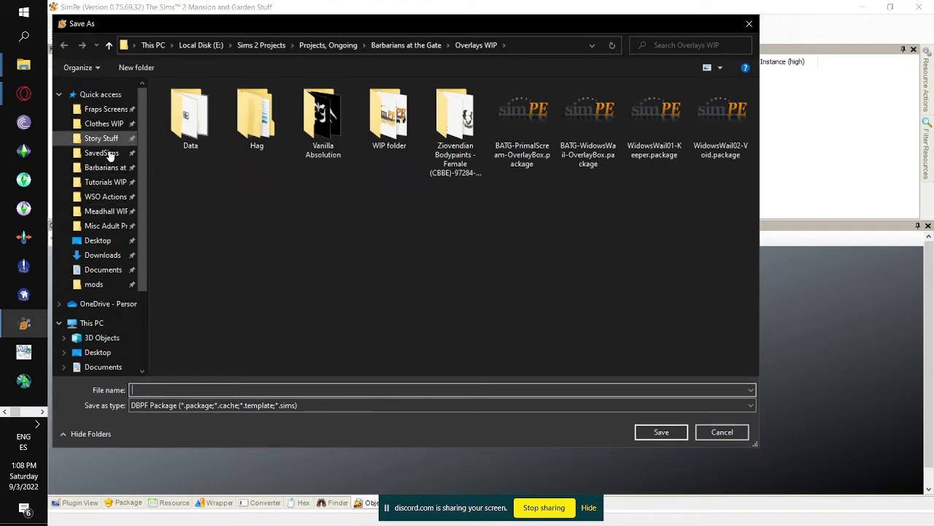
left_click(98, 241)
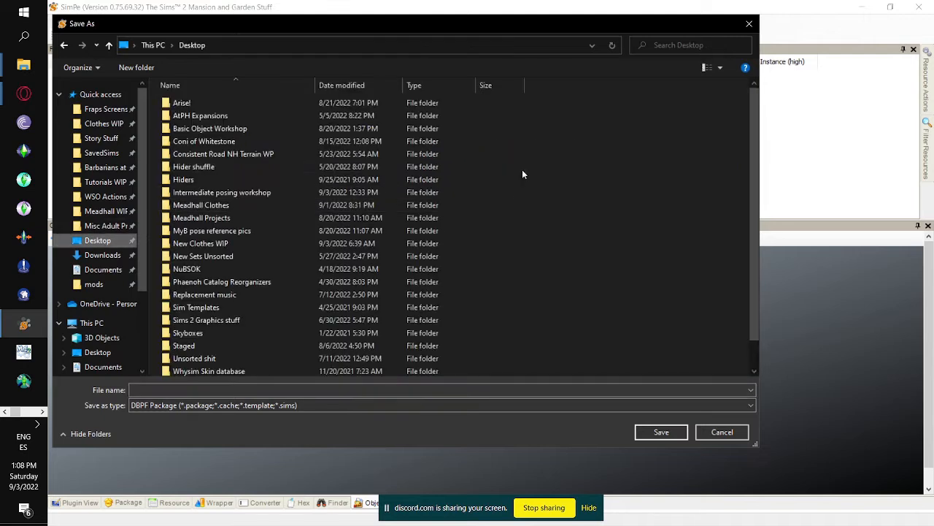
double_click(286, 190)
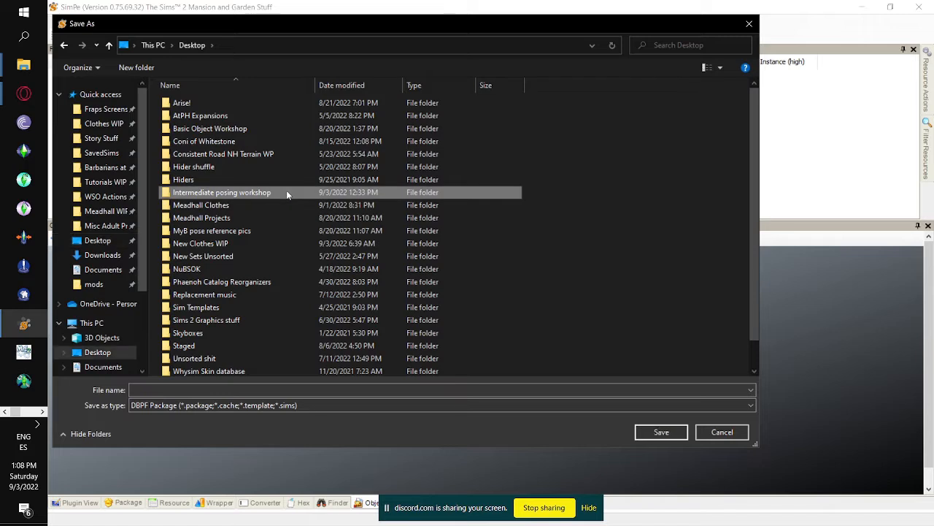
left_click(194, 389)
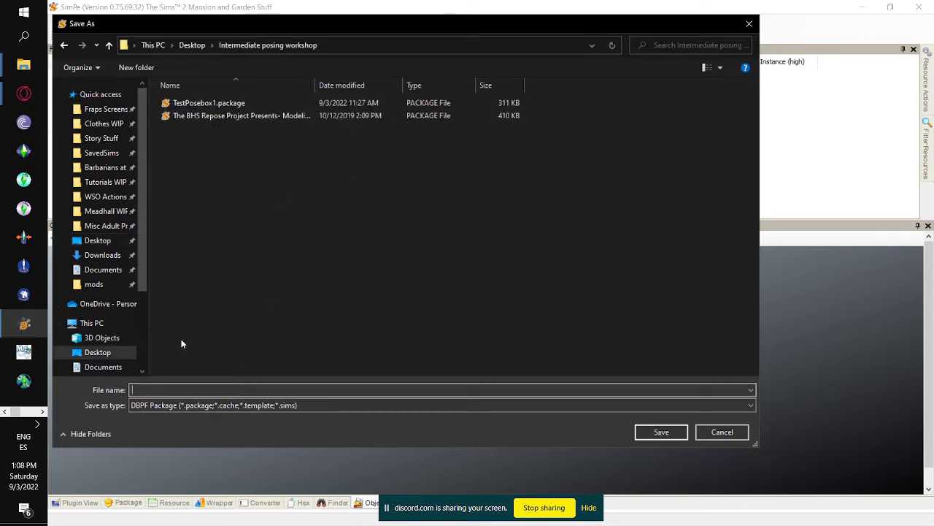
type("Dummy recliner")
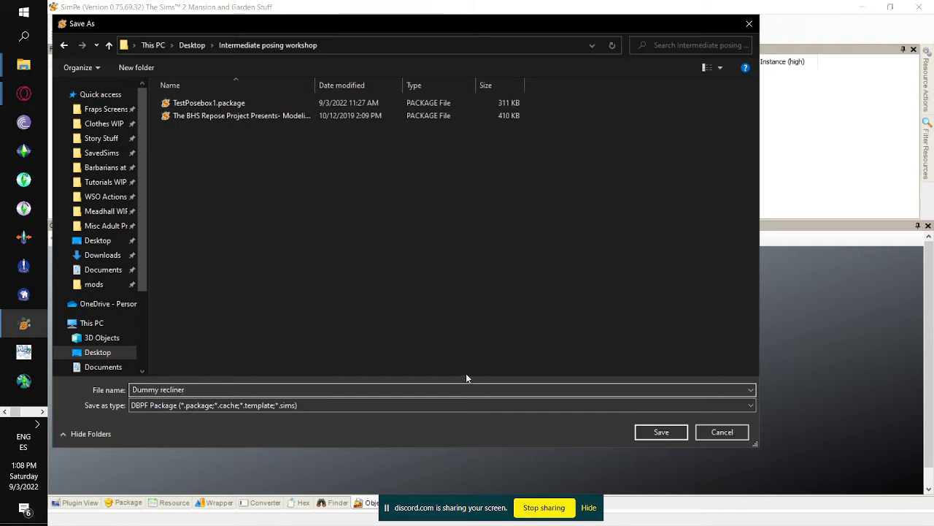
left_click(661, 431)
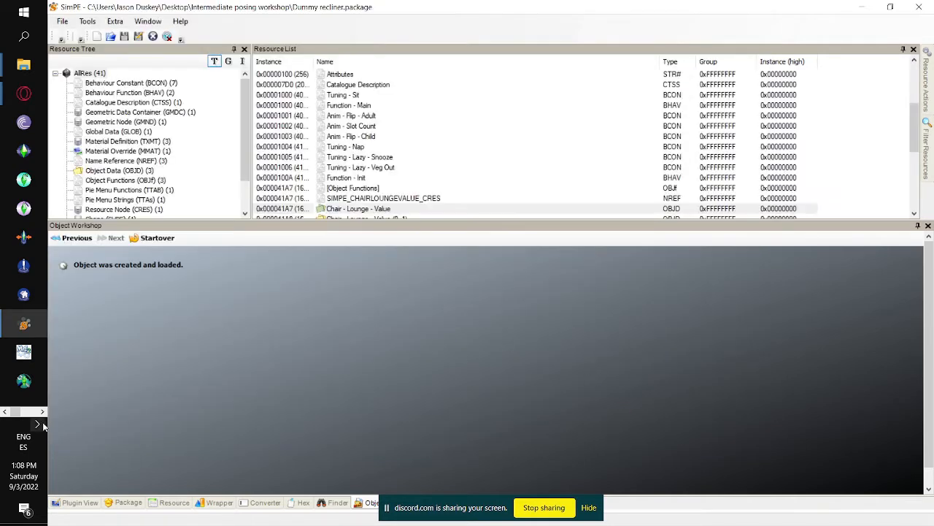
Open the recliner's Geometric Data Container resource and preview its chair mesh from an angled side view
left_click(76, 502)
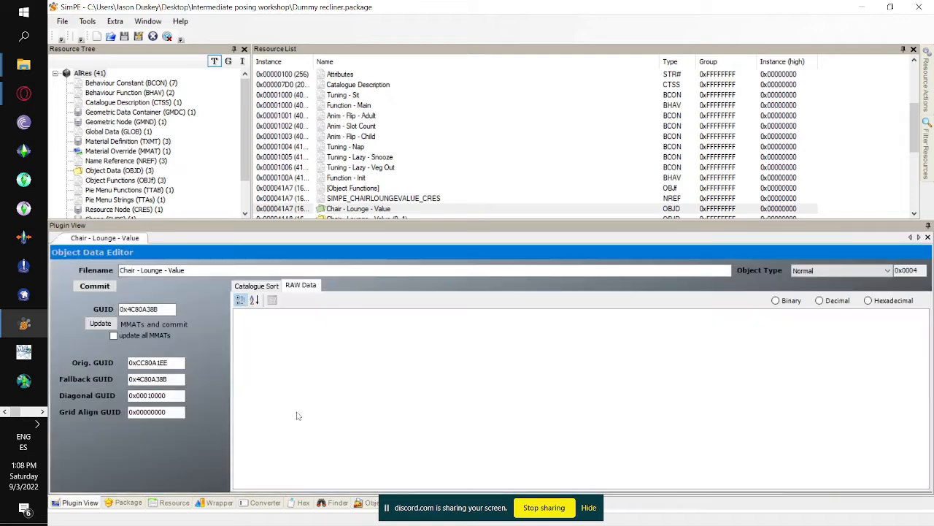
left_click(188, 114)
left_click(405, 76)
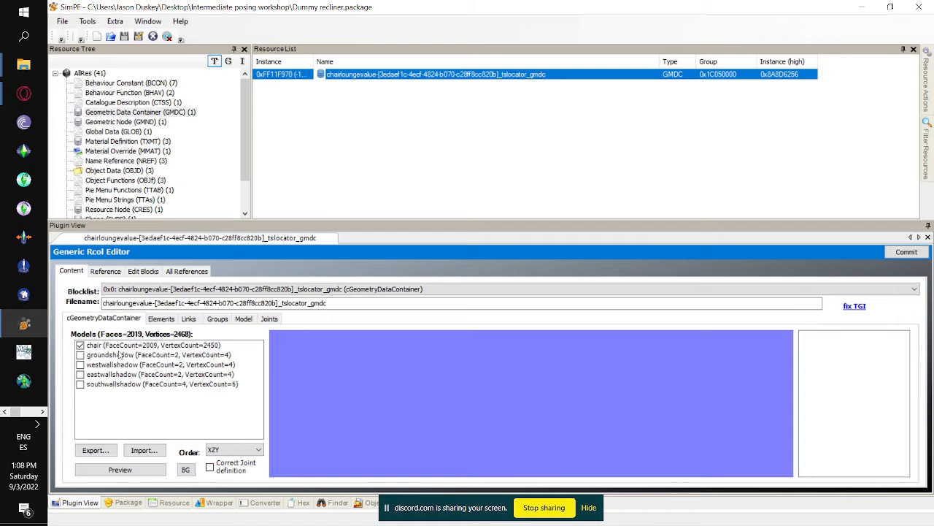
left_click(132, 470)
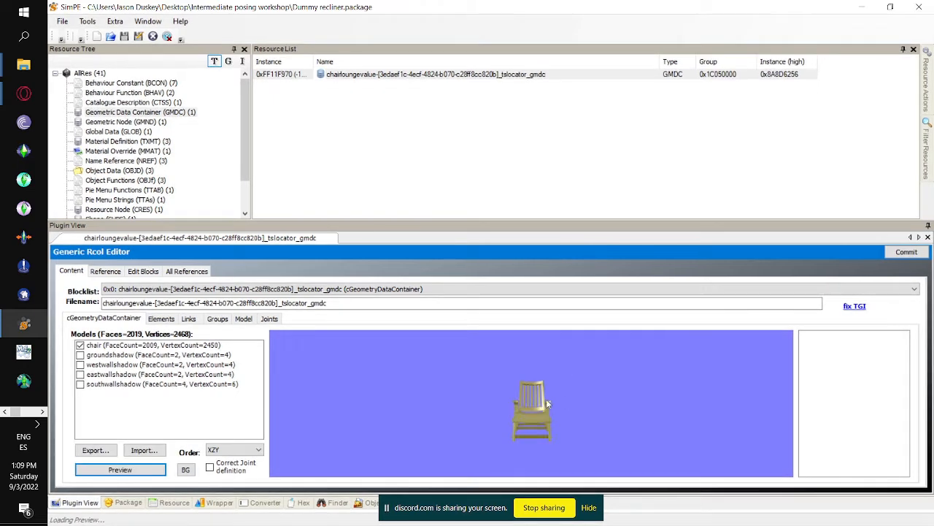
left_click_drag(547, 400, 493, 421)
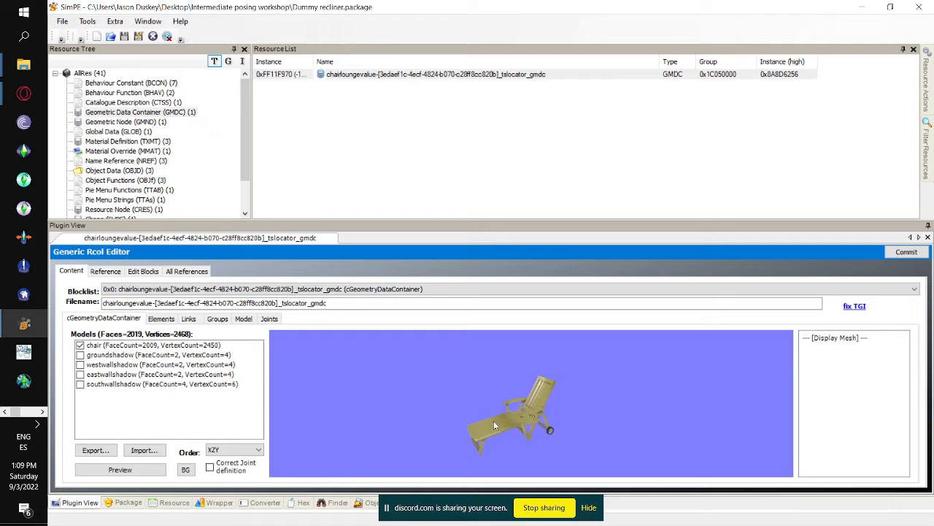
Export the chair mesh as an OBJ file named "Recliner template" in the Intermediate posing workshop folder
left_click(95, 449)
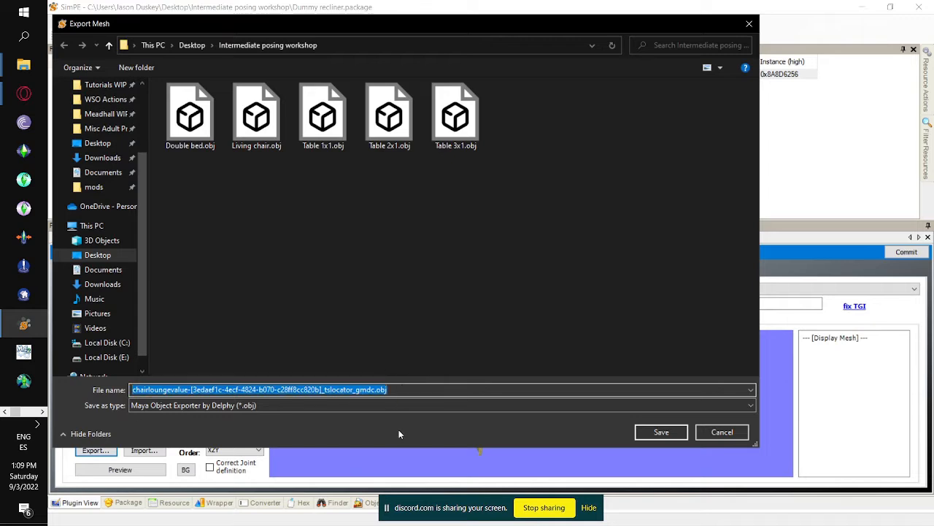
type("Recliner template")
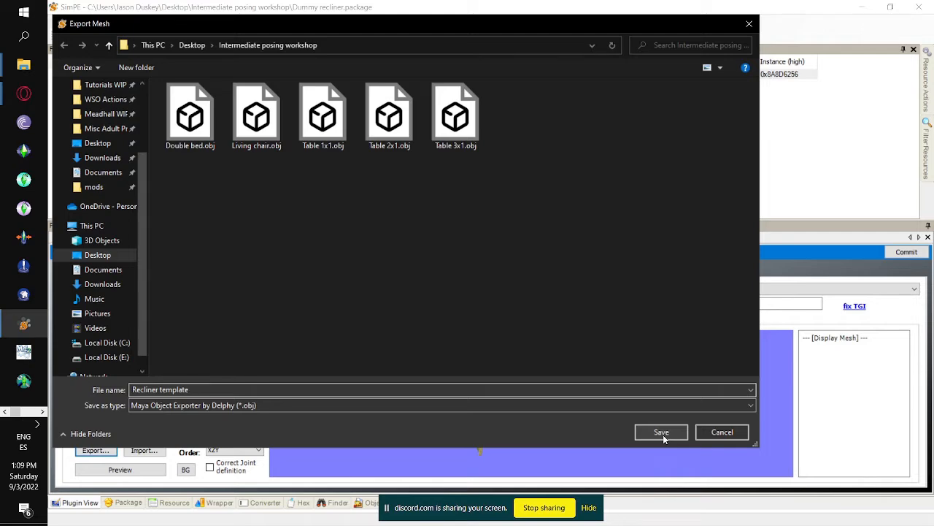
left_click(662, 432)
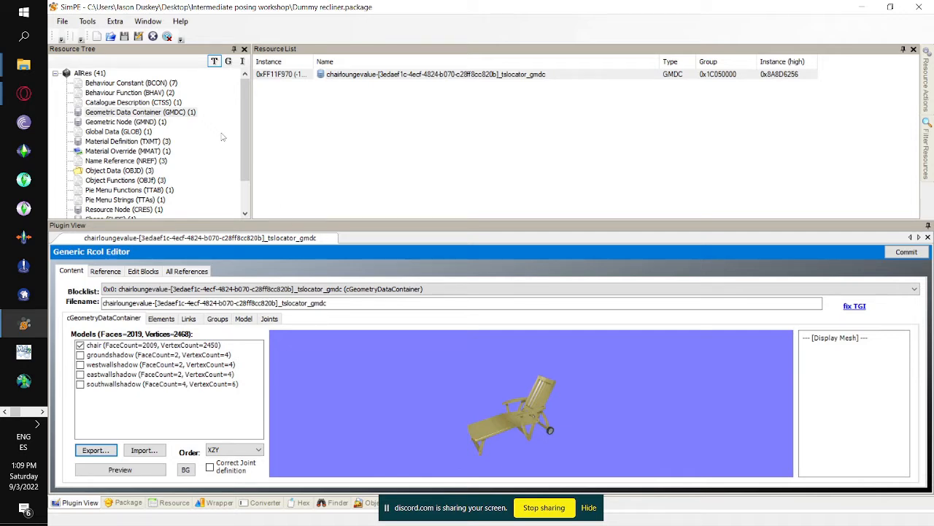
scroll(212, 168, "down", 2)
scroll(202, 189, "up", 2)
scroll(213, 177, "down", 2)
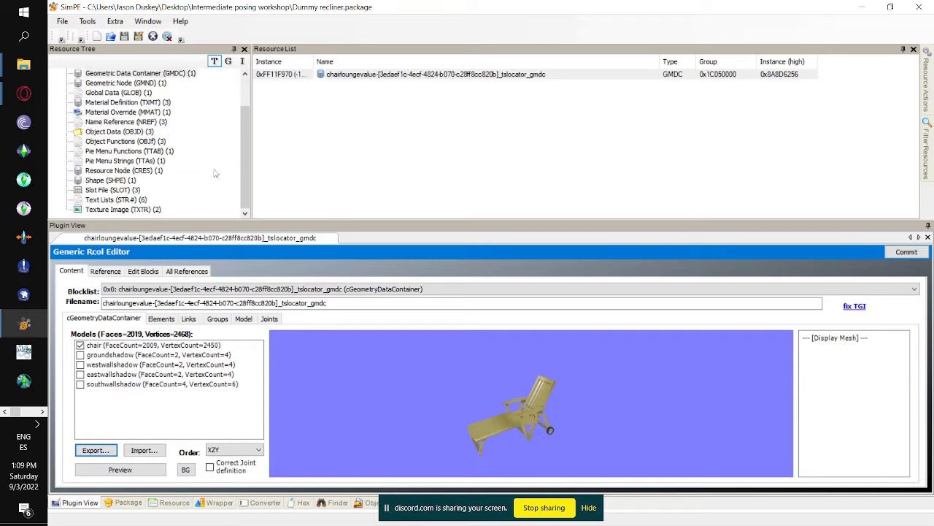
scroll(177, 198, "up", 2)
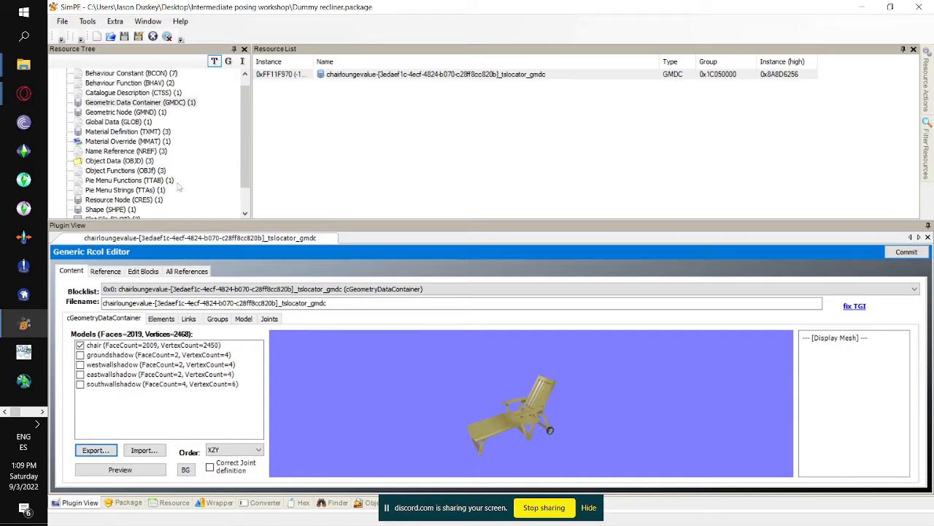
scroll(181, 181, "down", 2)
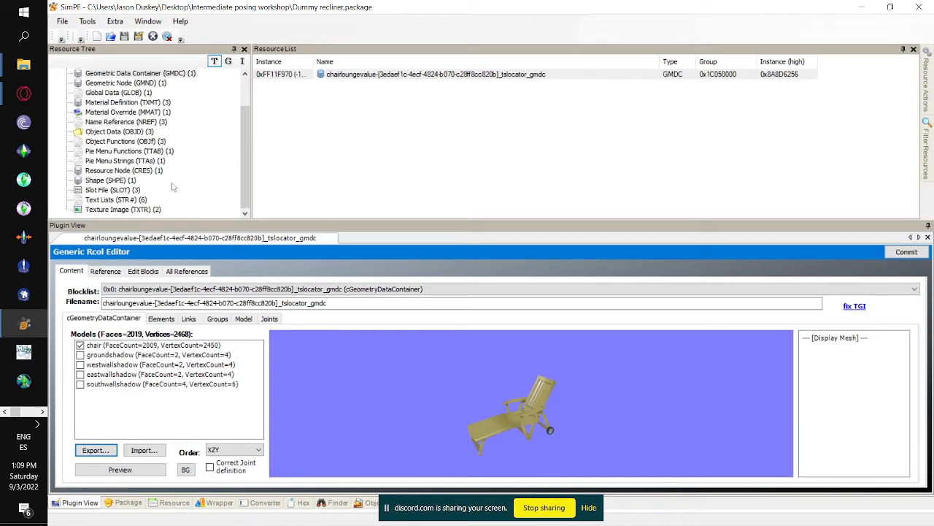
scroll(214, 198, "up", 2)
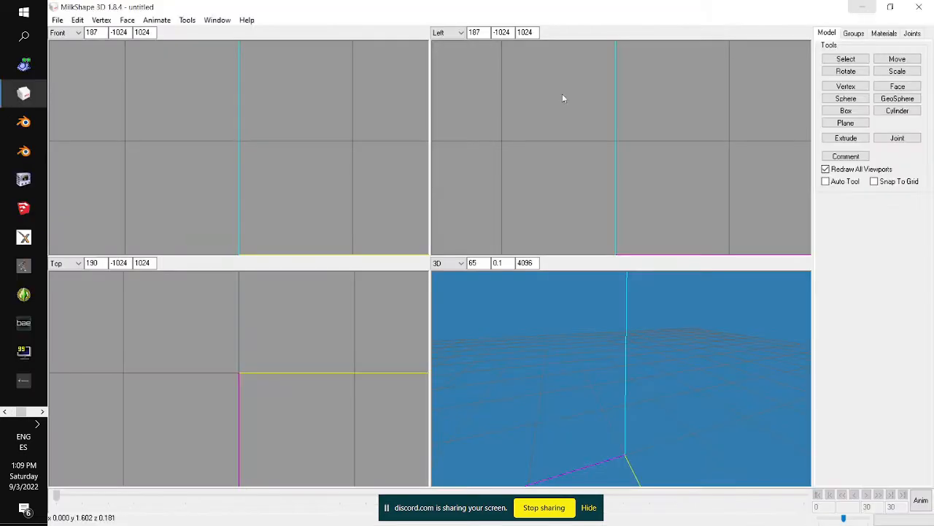
In MilkShape 3D, open HBB template.ms3d from the Intermediate posing workshop folder on the Desktop
left_click(58, 19)
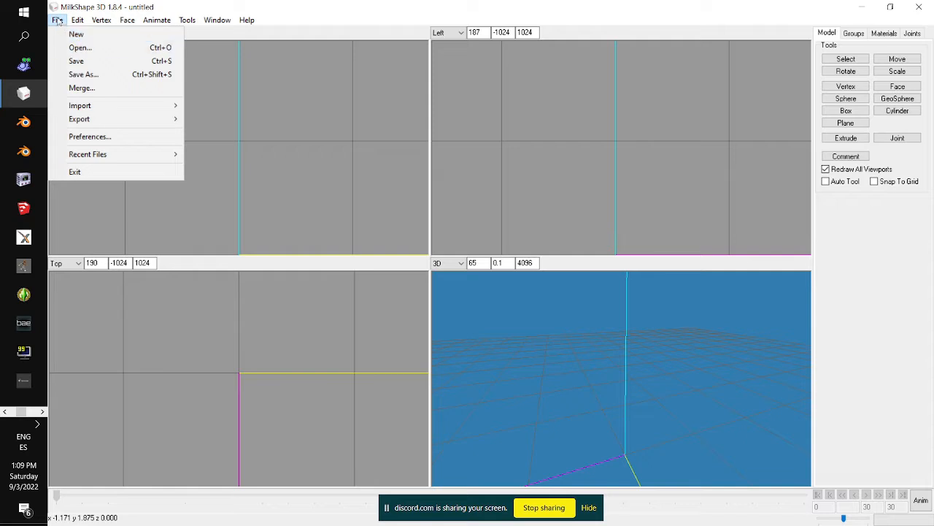
left_click(71, 46)
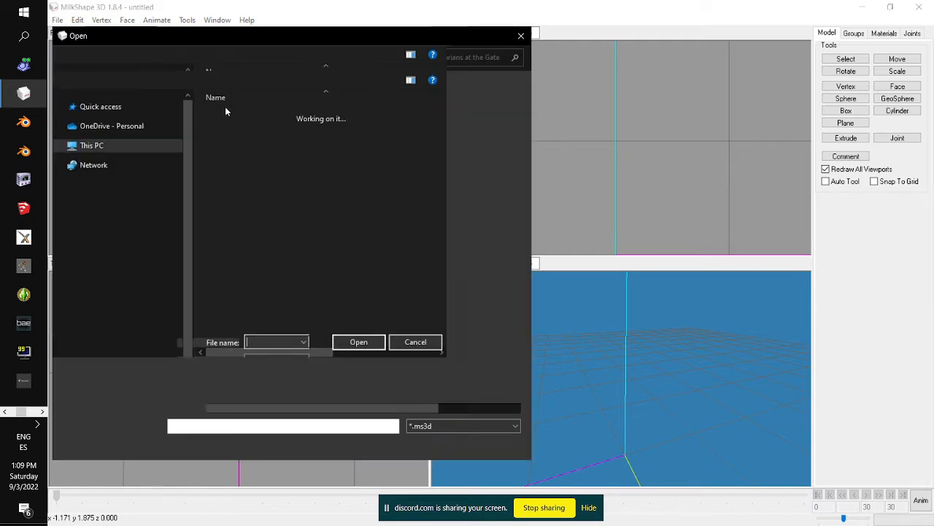
scroll(154, 219, "up", 1)
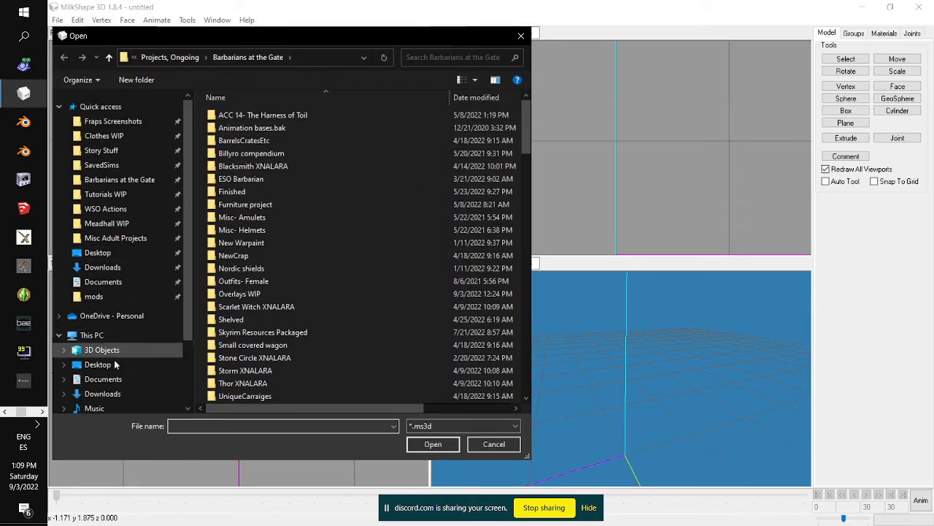
left_click(97, 253)
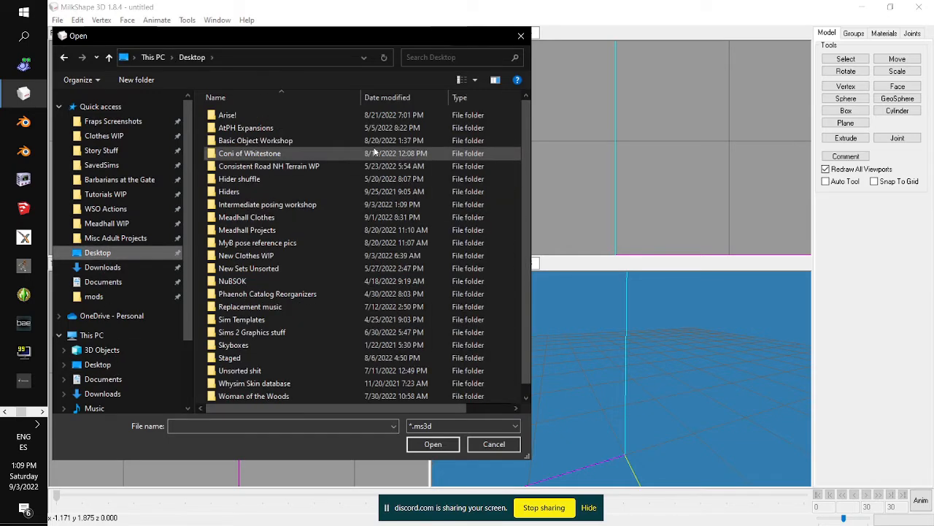
left_click(336, 203)
double_click(336, 203)
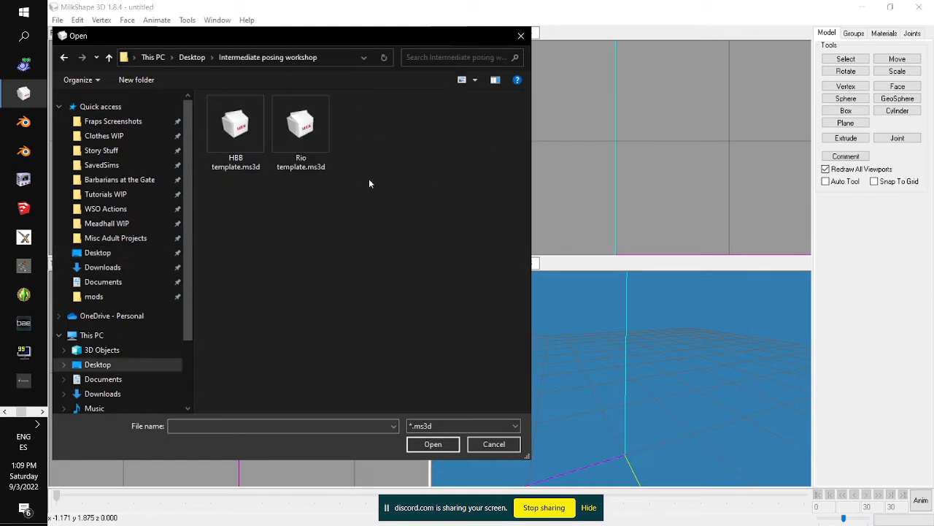
double_click(232, 139)
left_click_drag(629, 285, 701, 350)
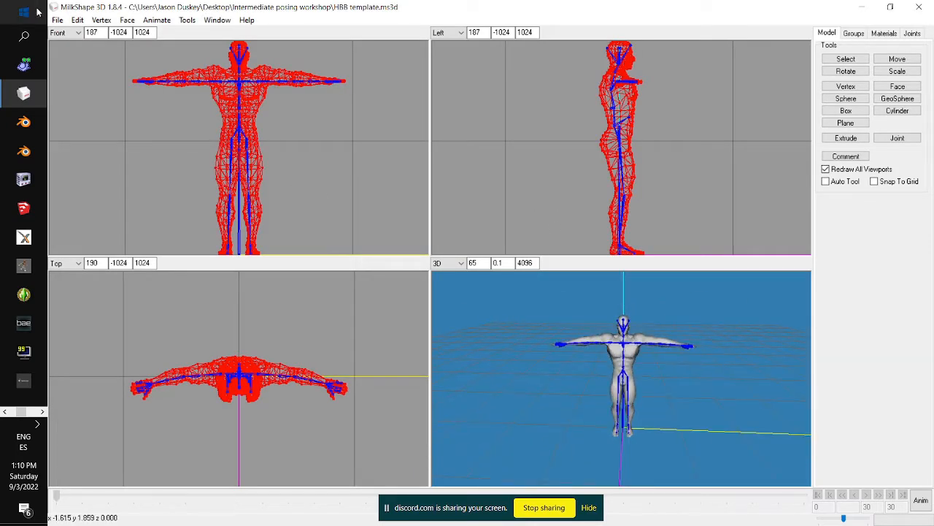
Import Recliner template.obj as a Wavefront OBJ from the Desktop's Intermediate posing workshop folder into the body template scene
left_click(57, 19)
mouse_move(91, 108)
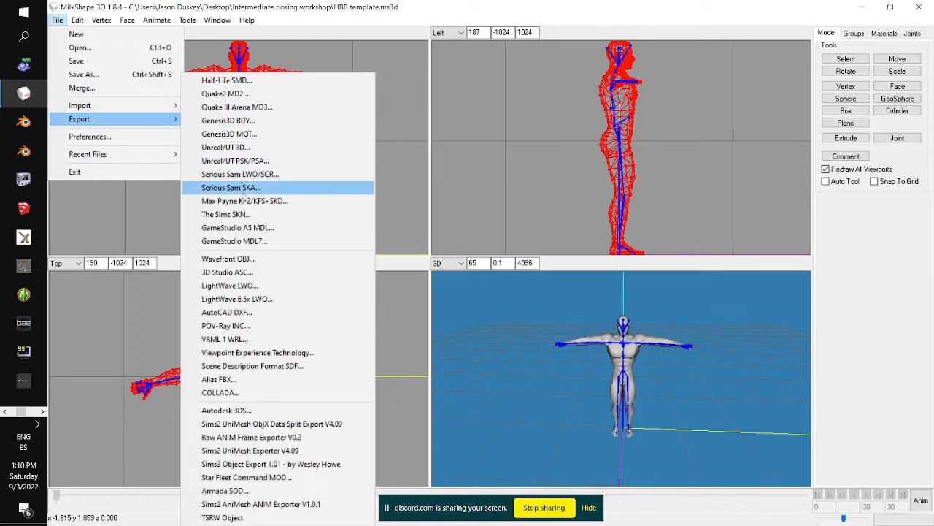
mouse_move(177, 106)
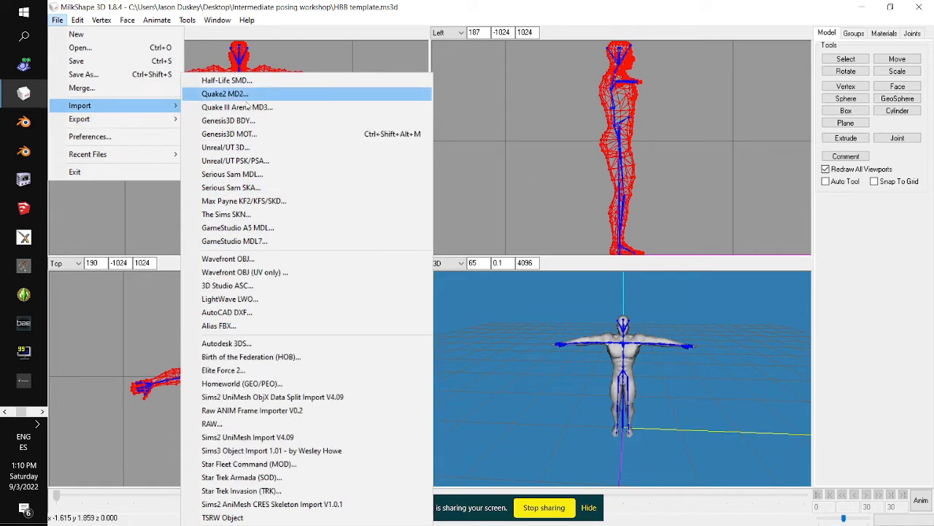
left_click(270, 259)
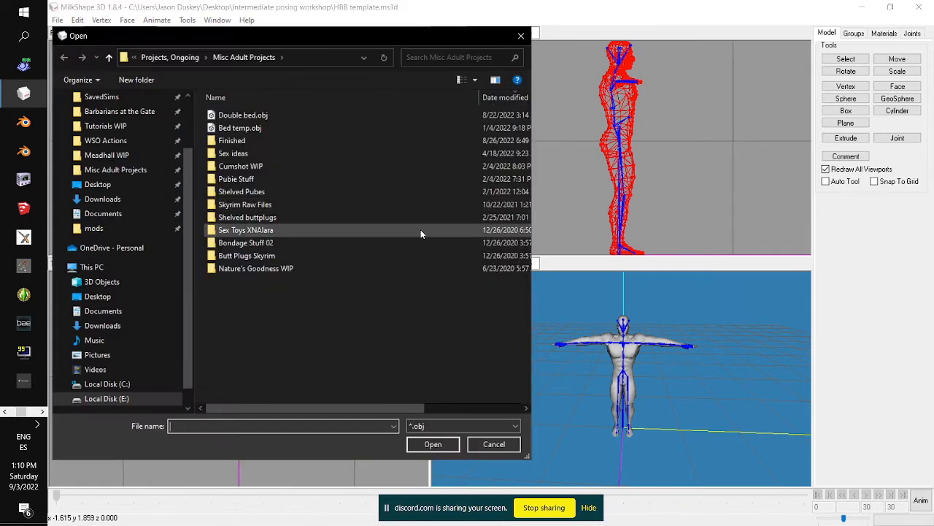
scroll(117, 270, "up", 2)
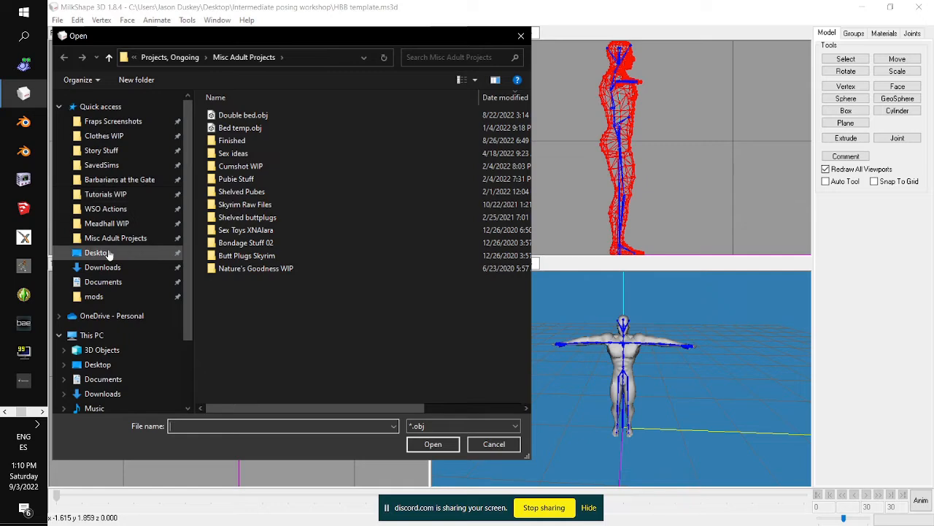
left_click(108, 252)
double_click(311, 205)
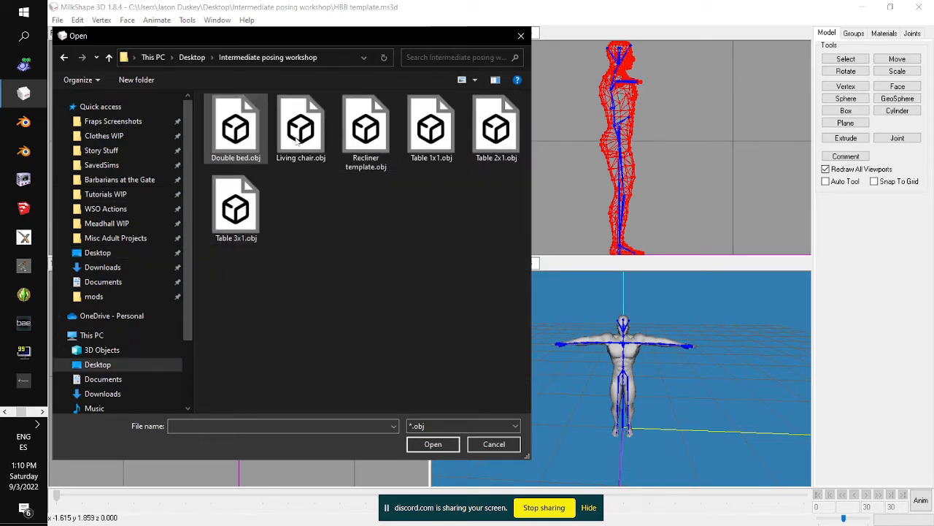
double_click(360, 129)
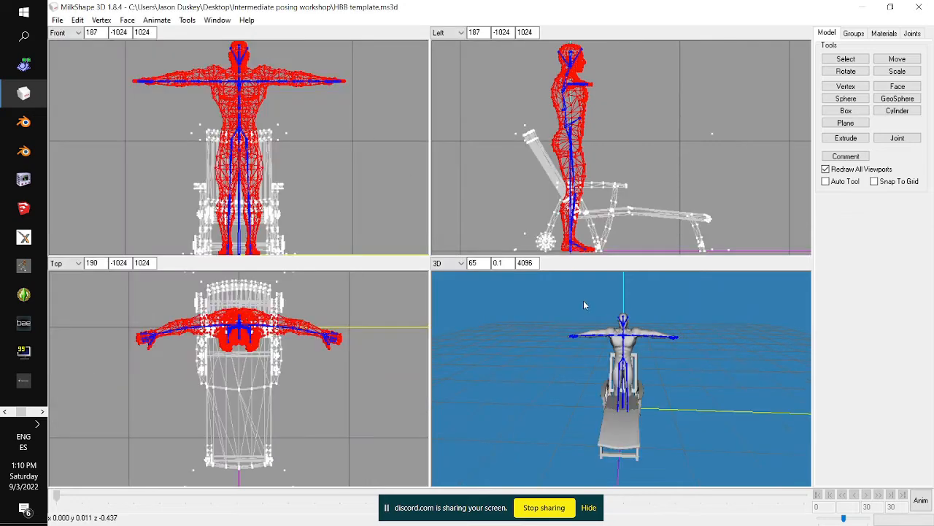
In animation mode, move the root_trans joint with Y locked, shifting the body forward along the recliner and out to its side
left_click(921, 501)
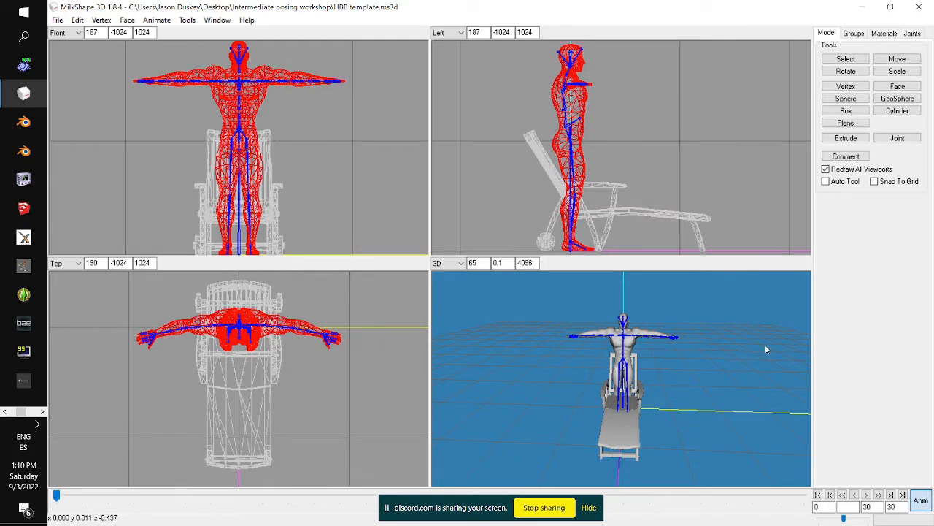
left_click(911, 35)
left_click_drag(925, 114, 929, 54)
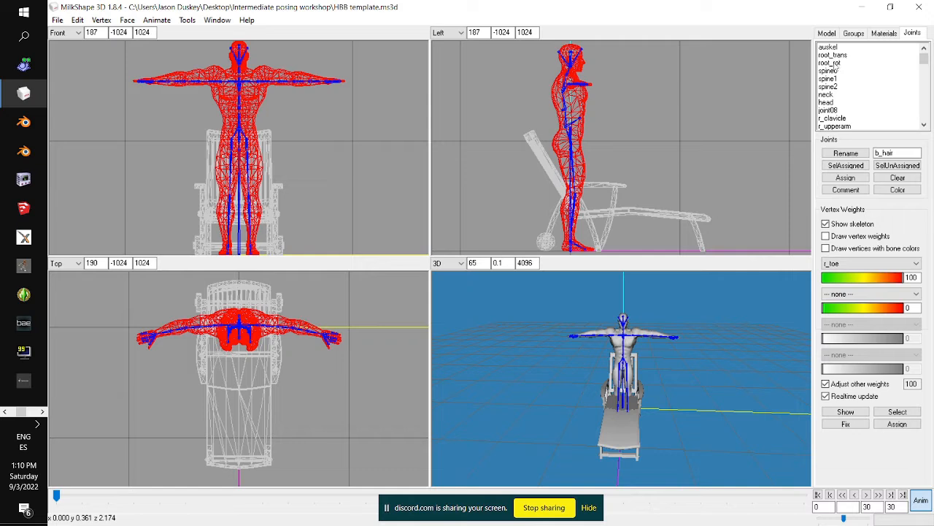
left_click(843, 55)
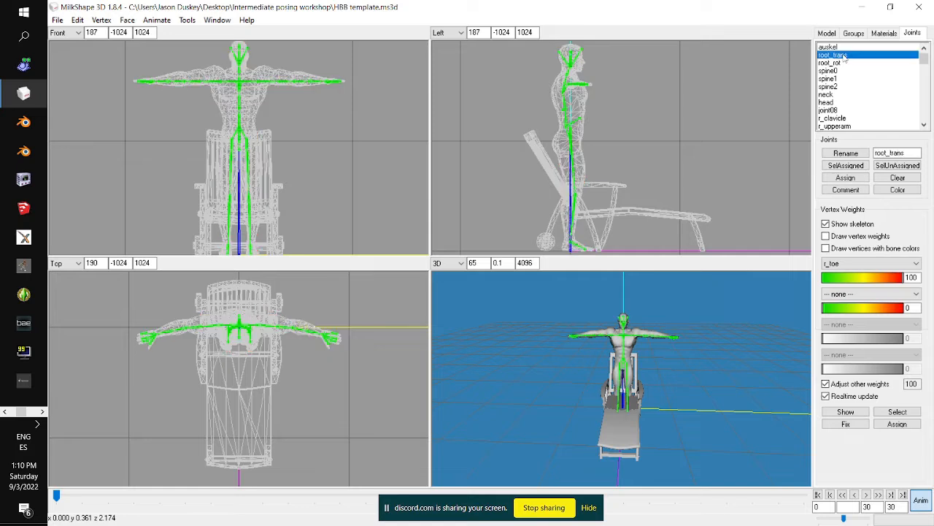
left_click(828, 34)
left_click(910, 58)
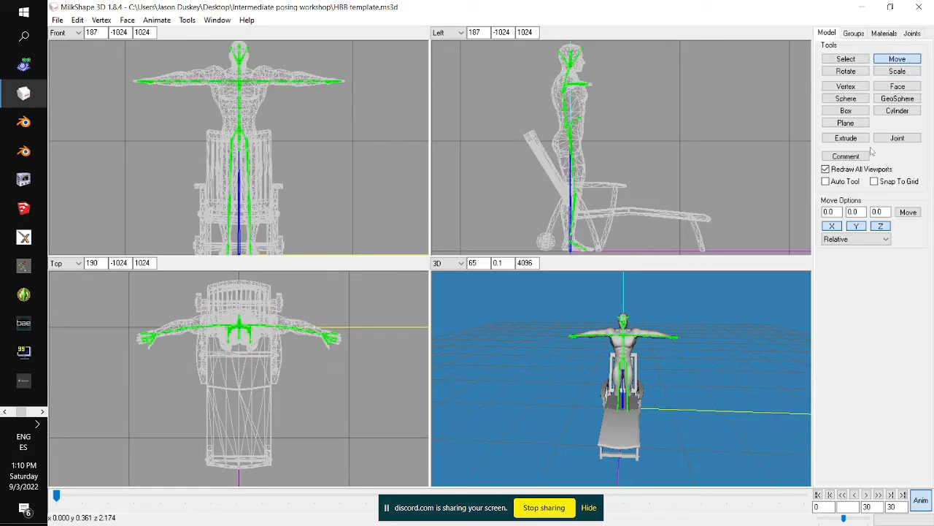
left_click(857, 226)
left_click_drag(608, 187, 699, 186)
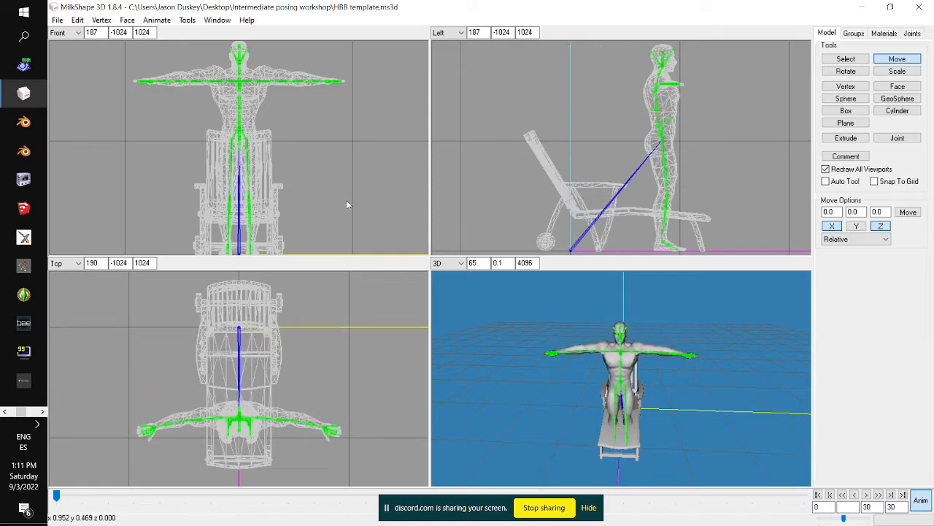
left_click_drag(347, 204, 309, 219)
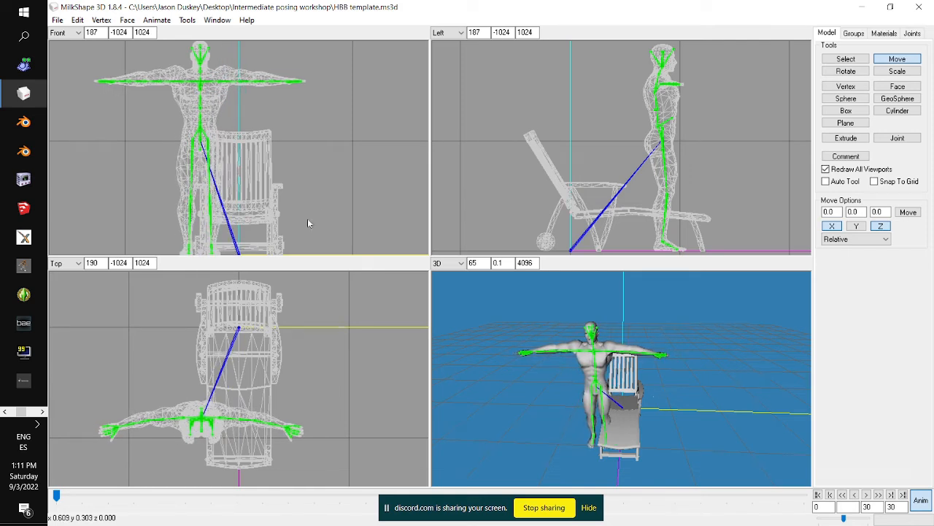
Lower the body by moving the root_trans joint in the side view with only X and Y enabled, bringing the hips near seat height
left_click(857, 225)
left_click(880, 225)
left_click_drag(778, 146, 736, 196)
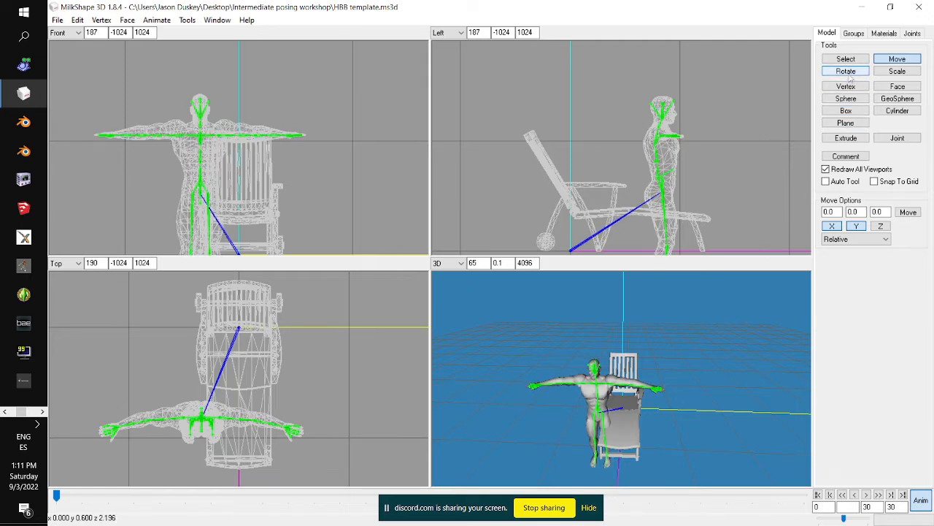
Rotate the root_rot joint in the top view to turn the whole body roughly halfway toward facing outward from the recliner's side
left_click(912, 33)
left_click(835, 64)
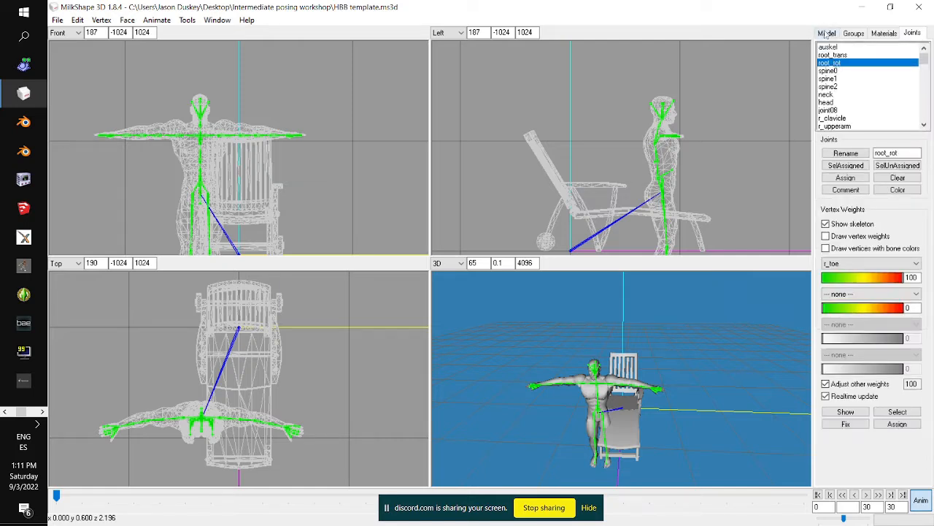
left_click(827, 33)
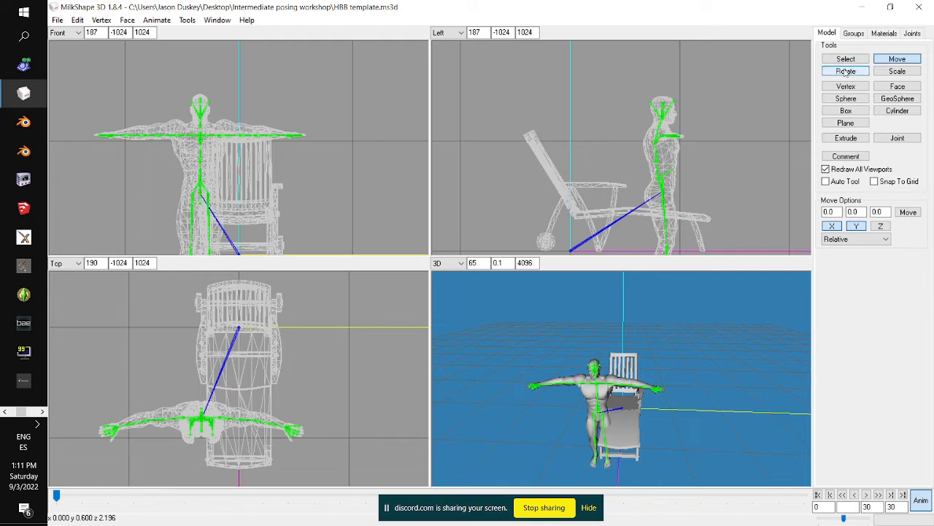
left_click(846, 70)
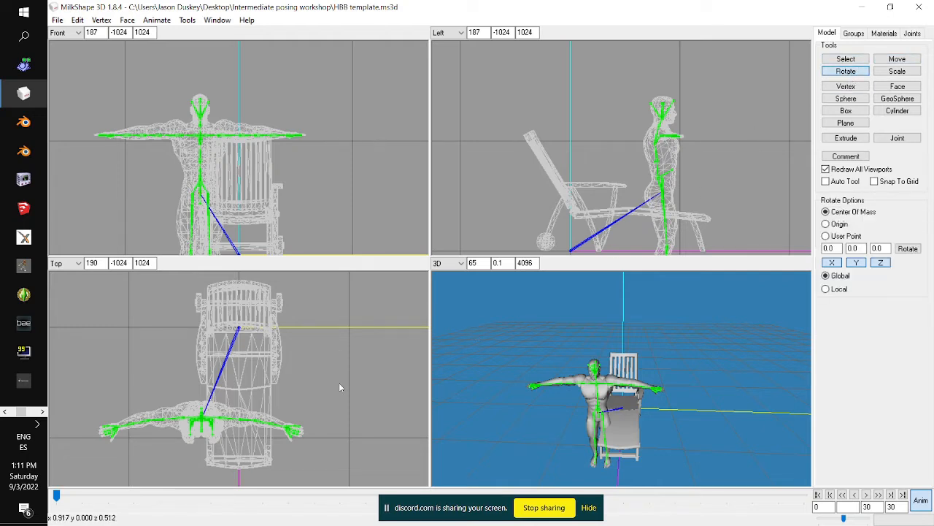
left_click_drag(337, 403, 333, 415)
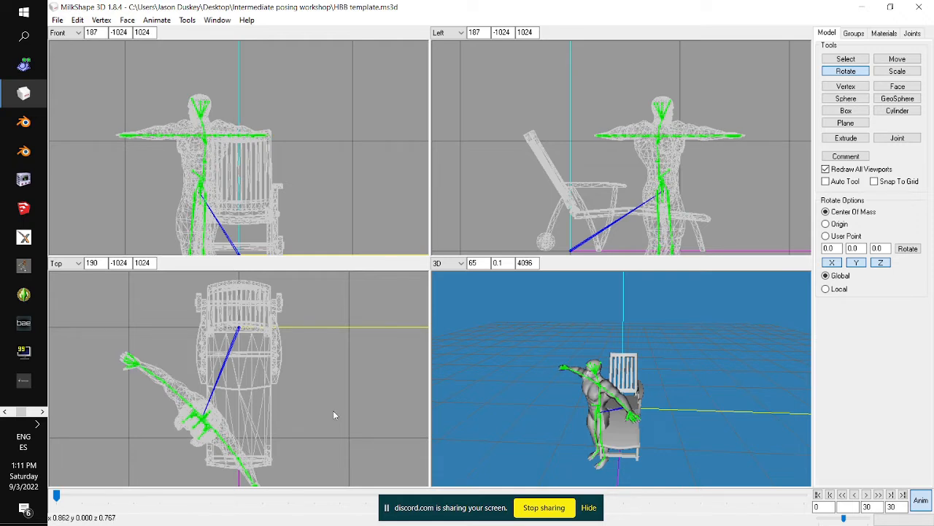
left_click_drag(333, 415, 333, 417)
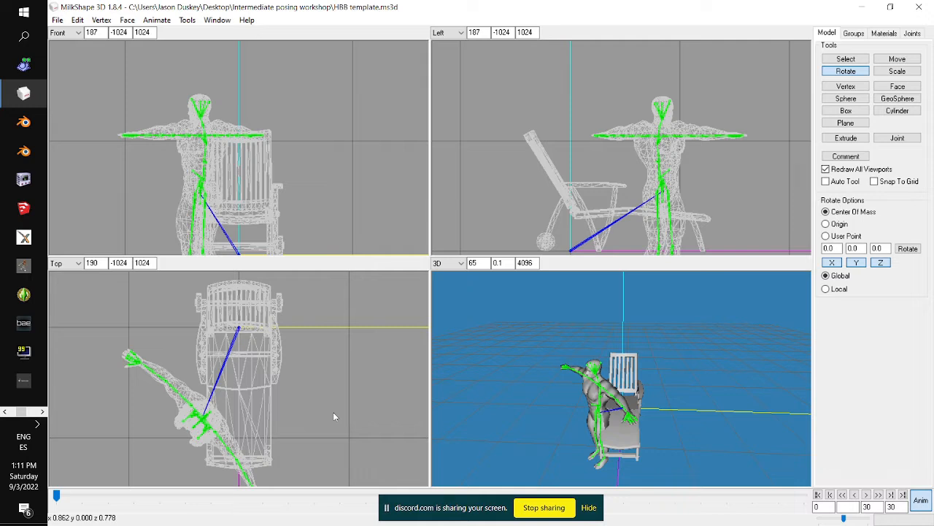
Rotate the spine0 joint in the top view until the upper body faces straight out from the recliner's side
left_click(911, 33)
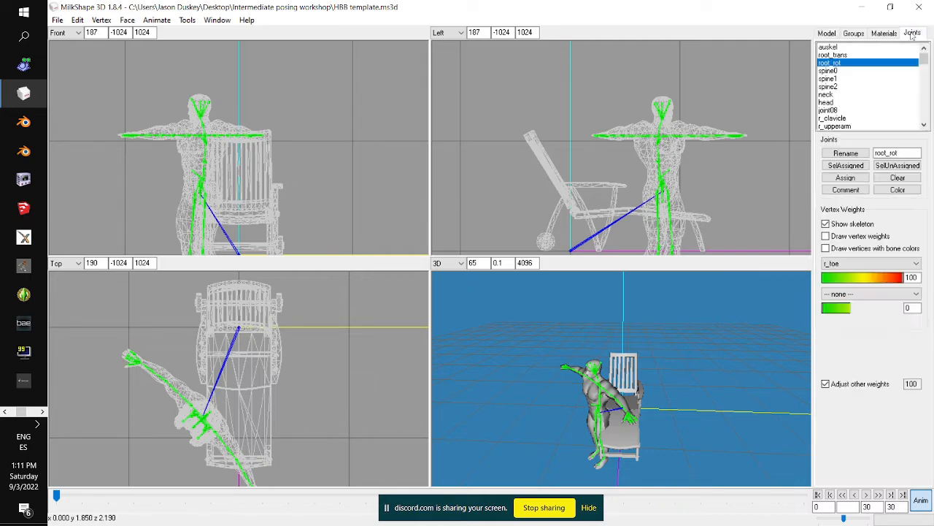
left_click(839, 71)
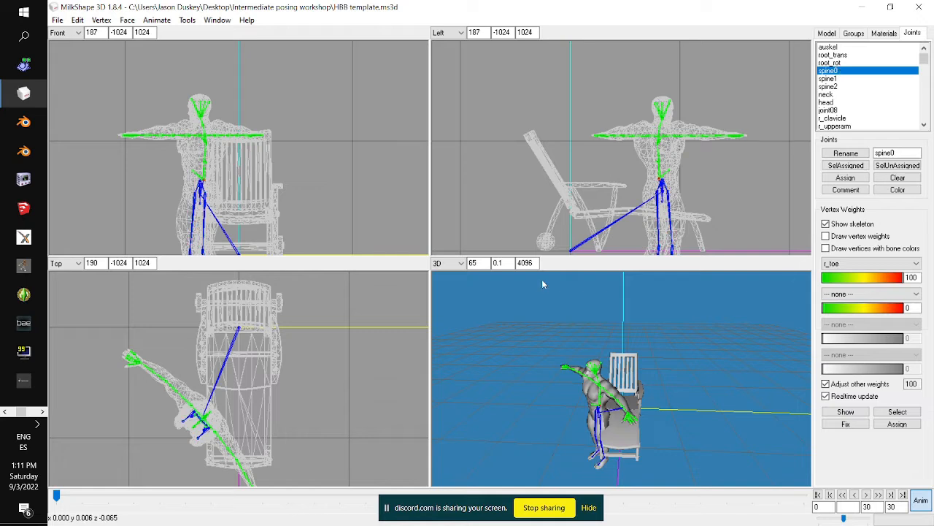
left_click_drag(363, 373, 355, 398)
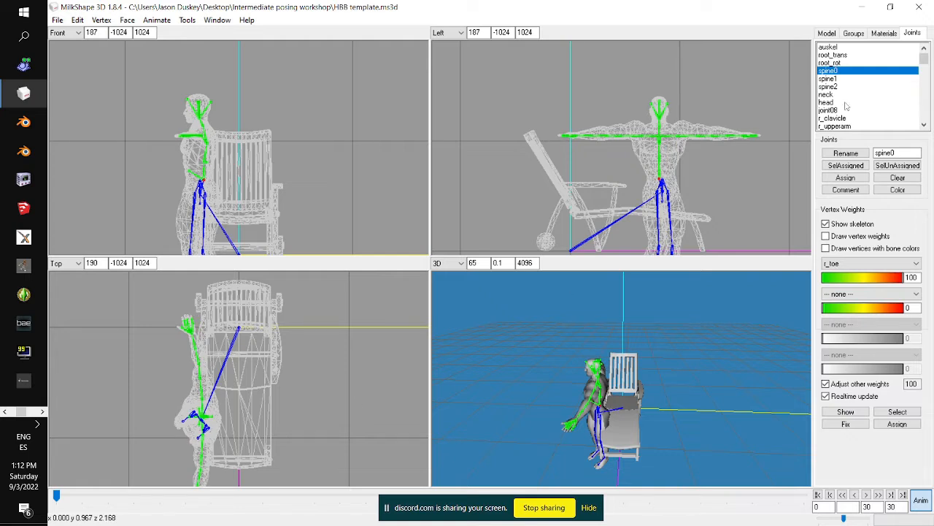
Rotate the pelvis joint in the top view so the hips and legs face outward in line with the upper body
left_click_drag(923, 60, 919, 127)
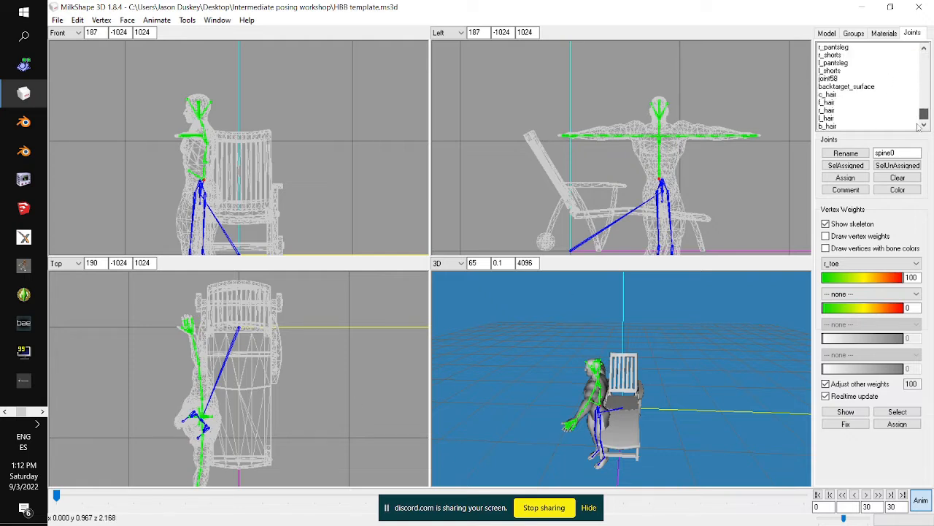
scroll(882, 78, "up", 3)
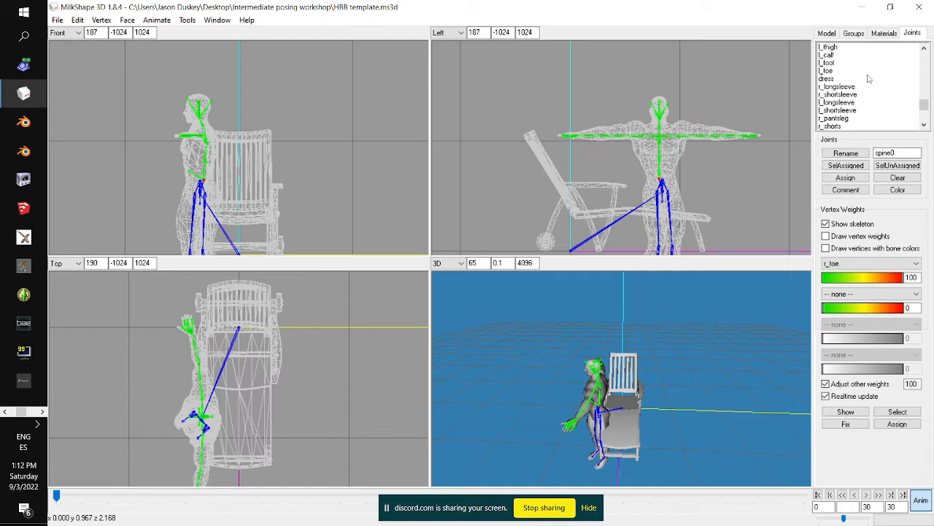
scroll(868, 78, "up", 2)
left_click(829, 56)
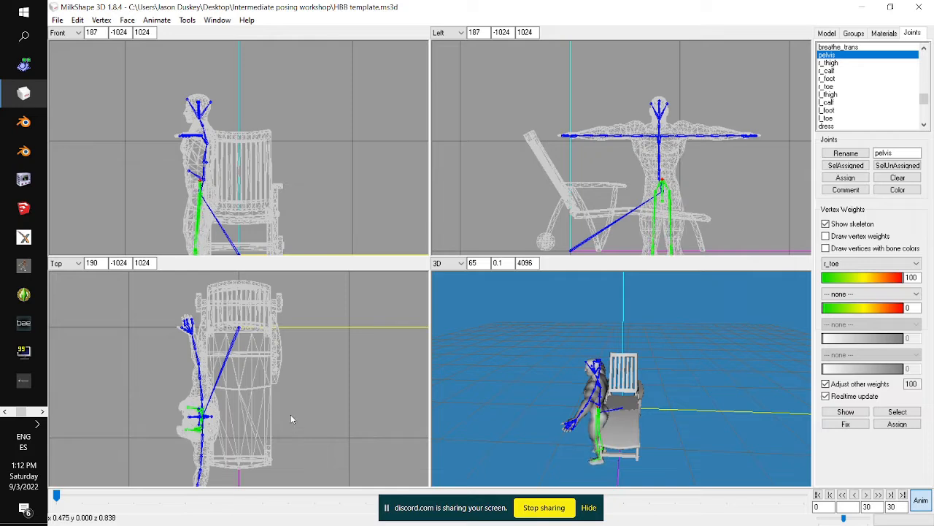
left_click_drag(613, 408, 686, 397)
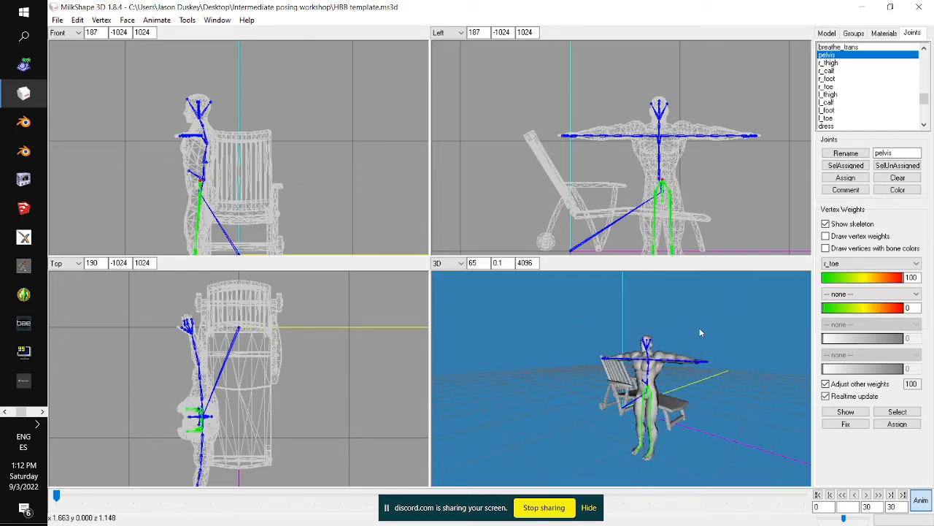
Set the Rotate tool's options to Local
left_click(827, 34)
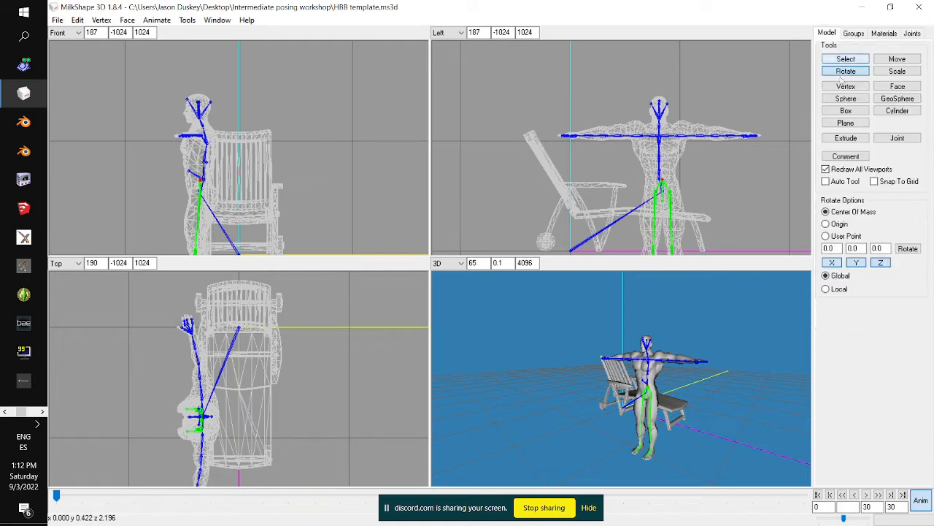
left_click(826, 289)
left_click(912, 34)
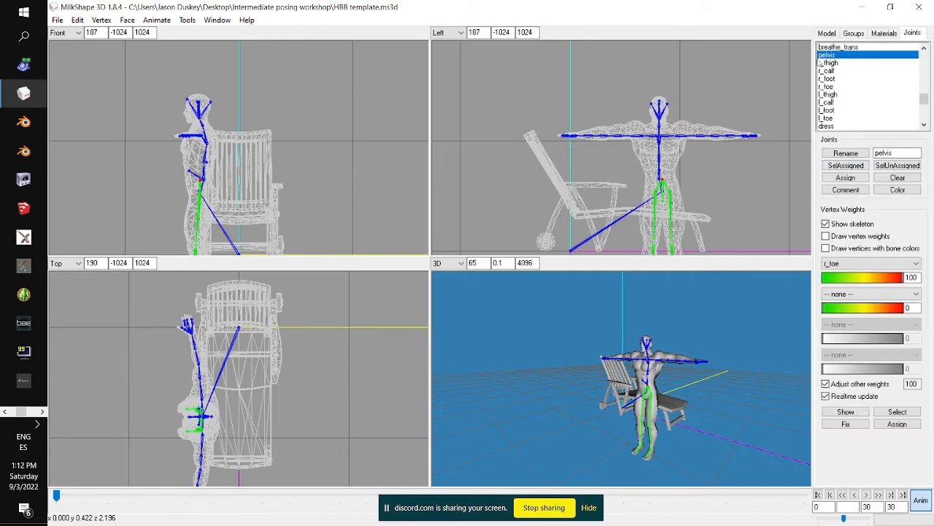
left_click(827, 33)
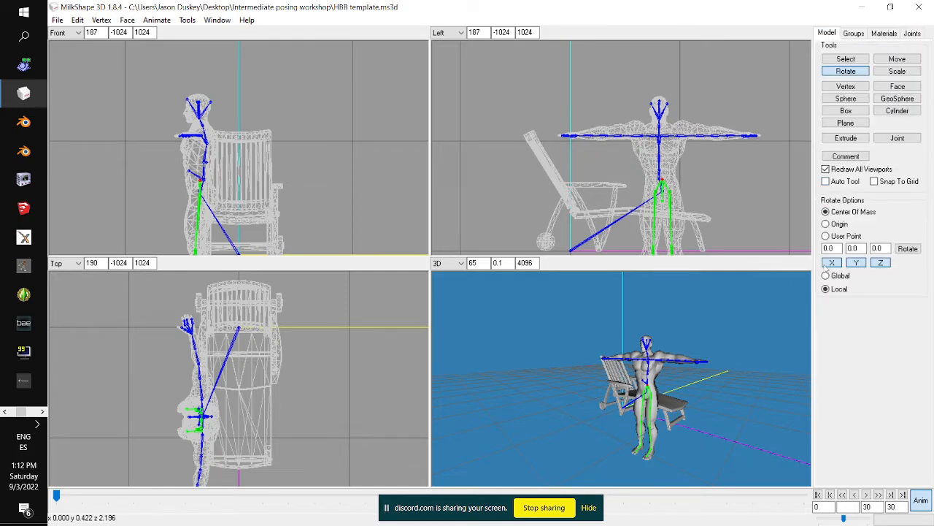
left_click(828, 289)
left_click(912, 33)
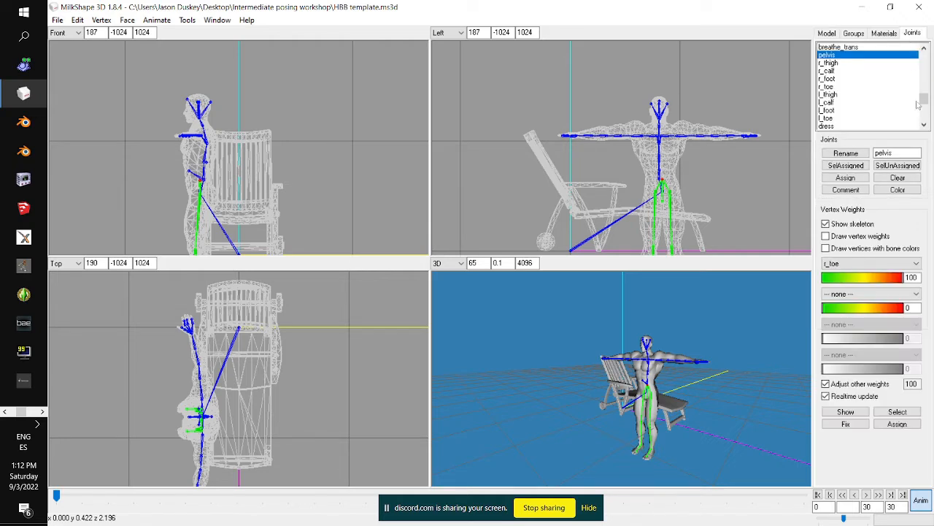
Rotate the l_thigh joint in the side view to raise the left leg forward until the thigh is roughly horizontal
left_click_drag(926, 100, 921, 62)
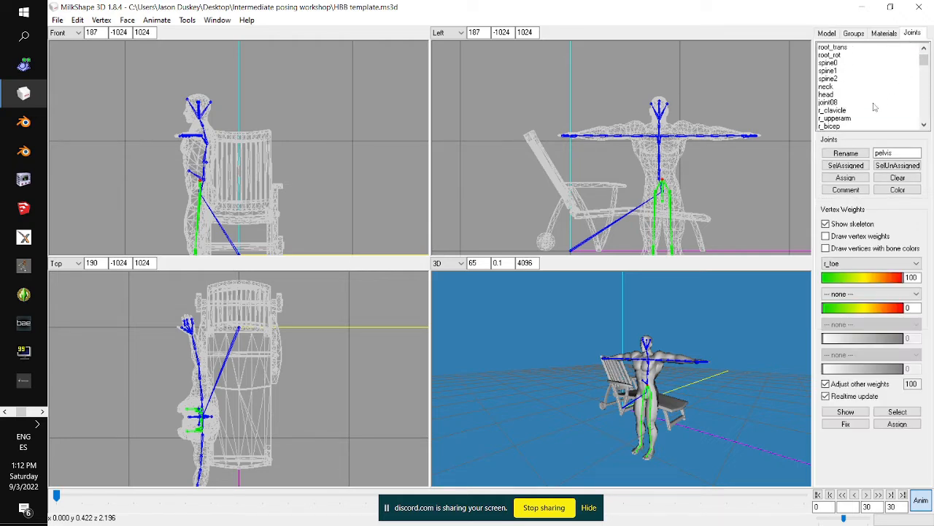
scroll(864, 105, "down", 1)
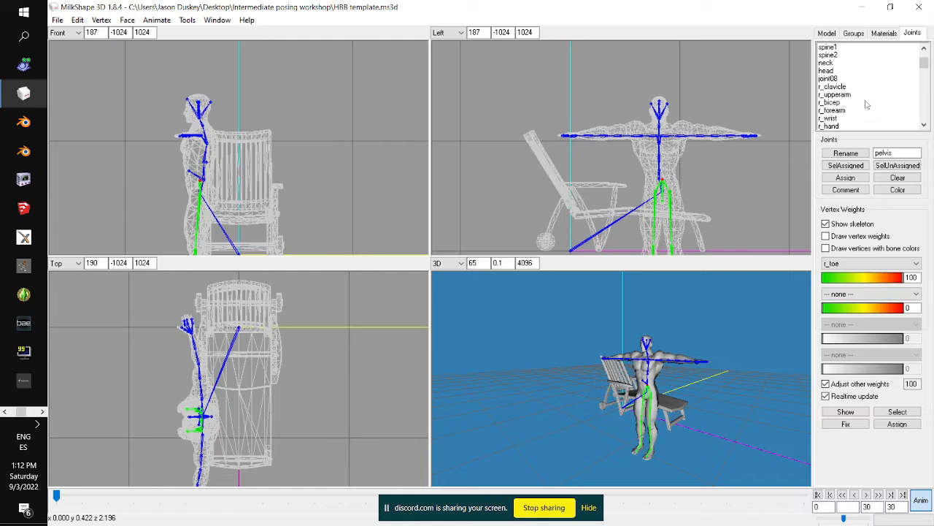
scroll(849, 102, "down", 10)
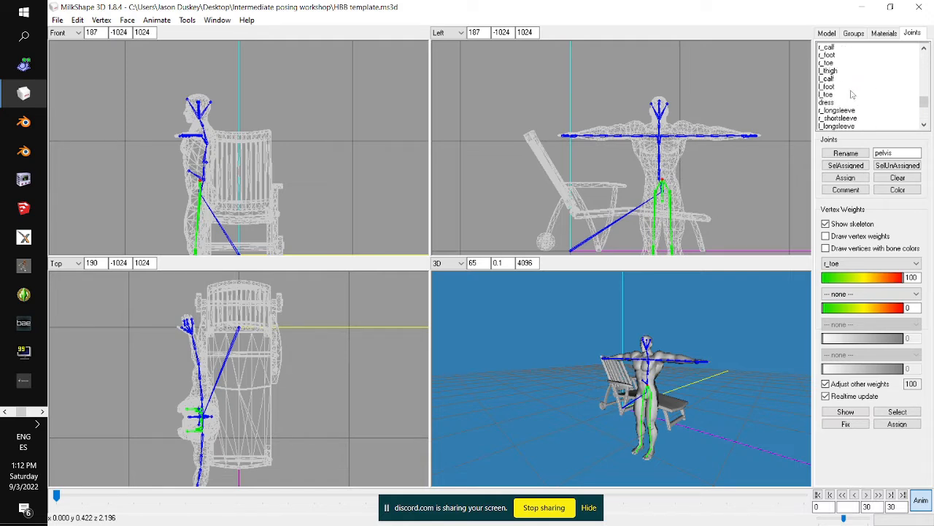
left_click(832, 72)
left_click(832, 78)
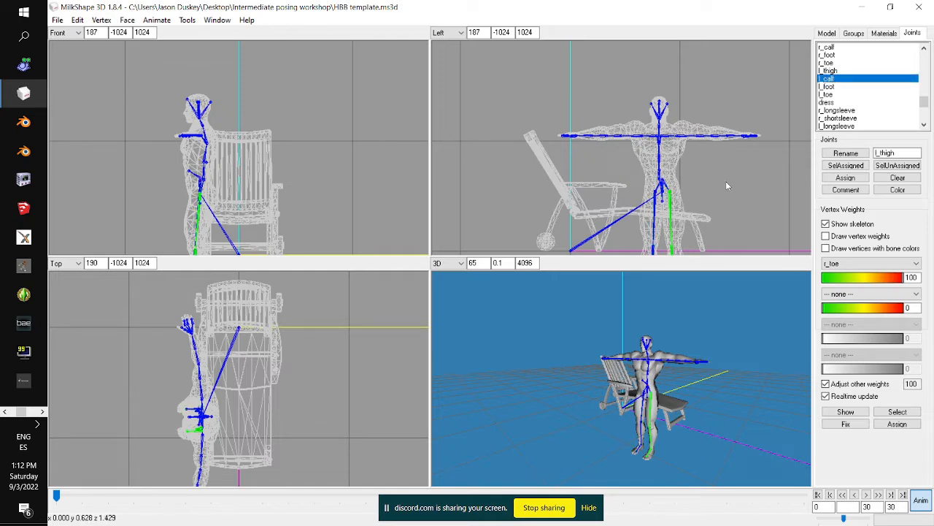
left_click_drag(722, 183, 715, 136)
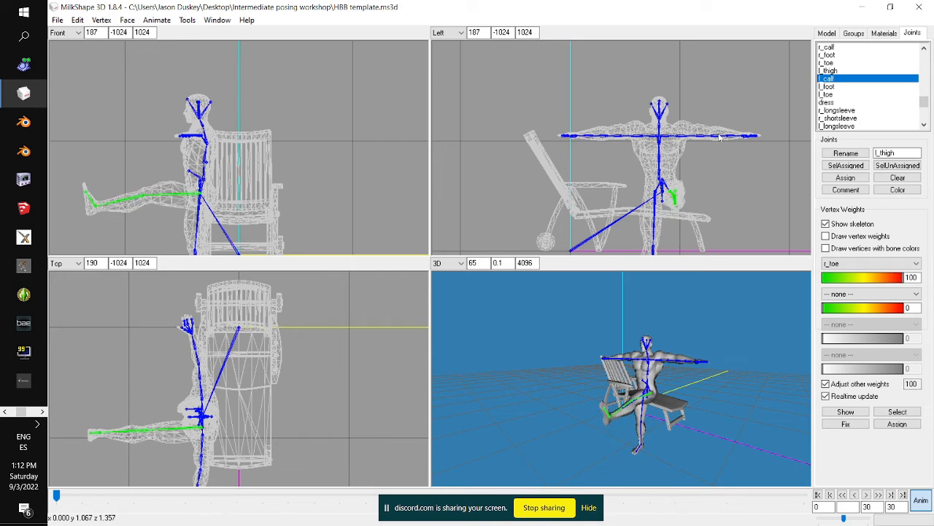
left_click(829, 87)
left_click_drag(736, 183, 743, 159)
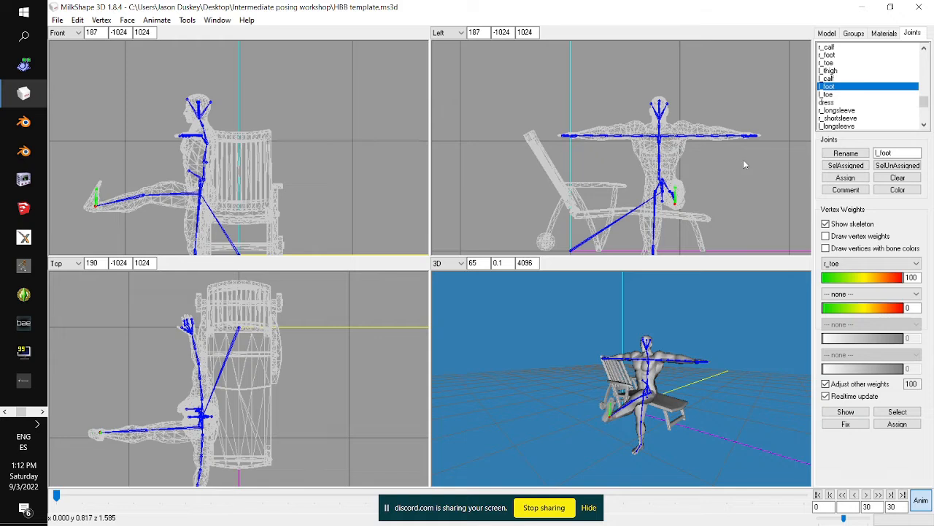
key("ctrl+z")
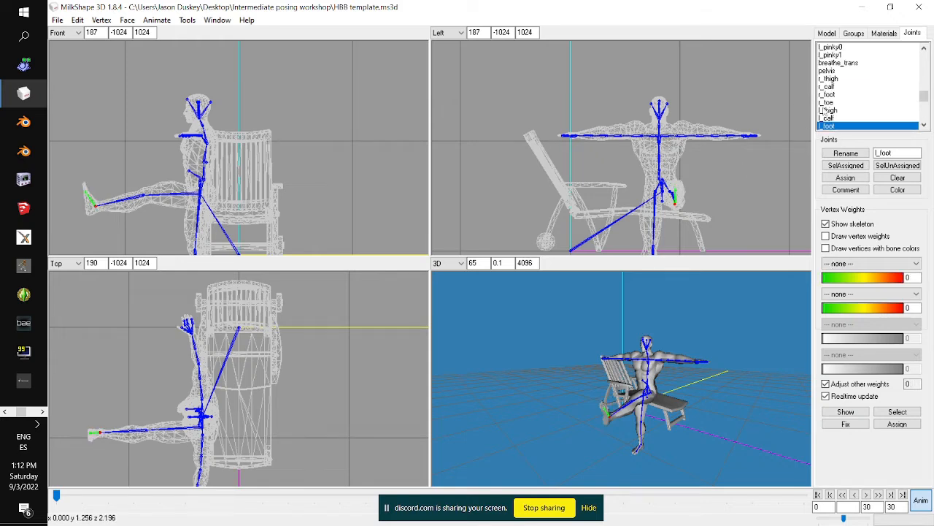
Rotate the l_calf joint in the side view to bend the left knee so the lower leg hangs vertically
left_click(829, 118)
left_click_drag(797, 140, 783, 200)
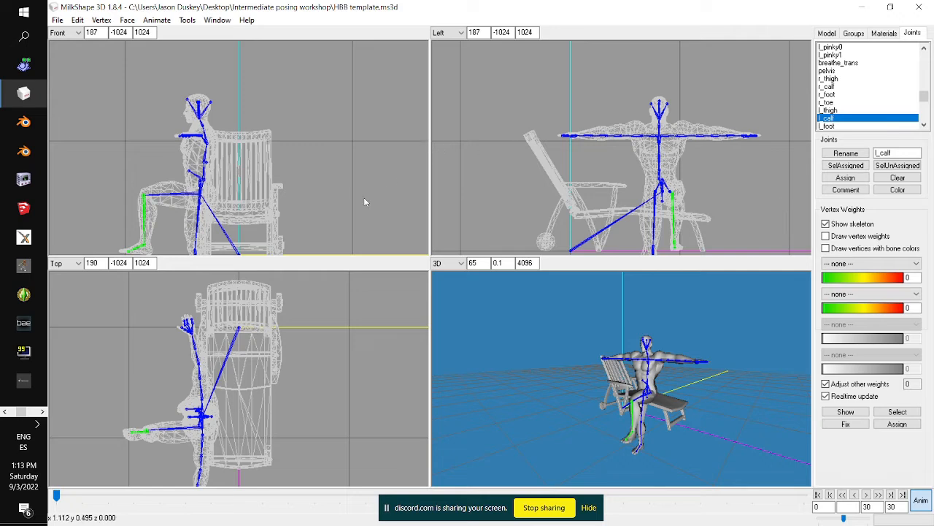
left_click_drag(363, 197, 348, 154, "ctrl")
scroll(349, 156, "up", 3)
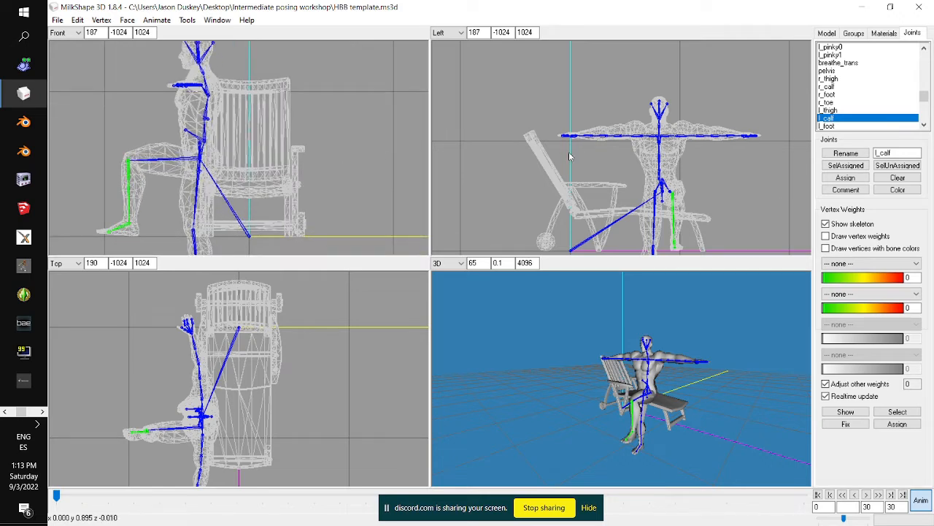
Rotate r_thigh up to roughly horizontal and r_calf down to about vertical in the side view, matching the seated left leg
left_click(841, 78)
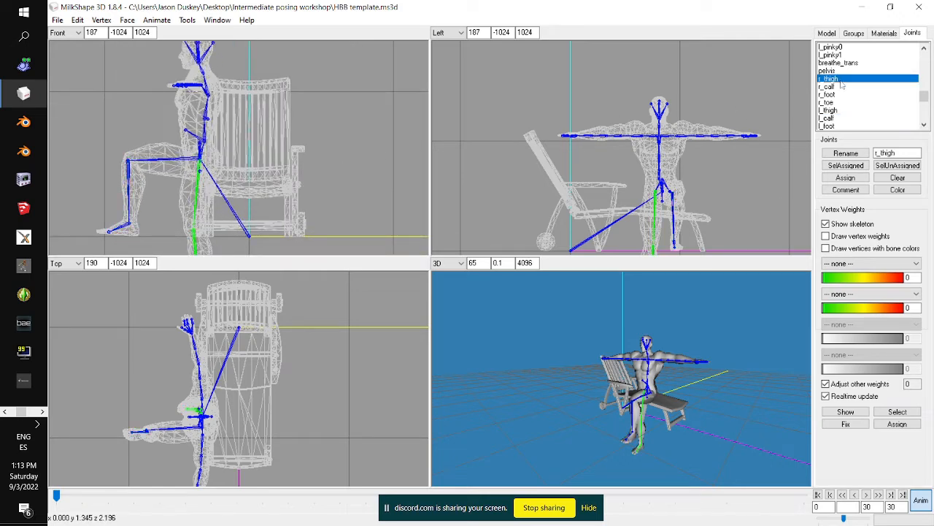
left_click_drag(758, 169, 740, 114)
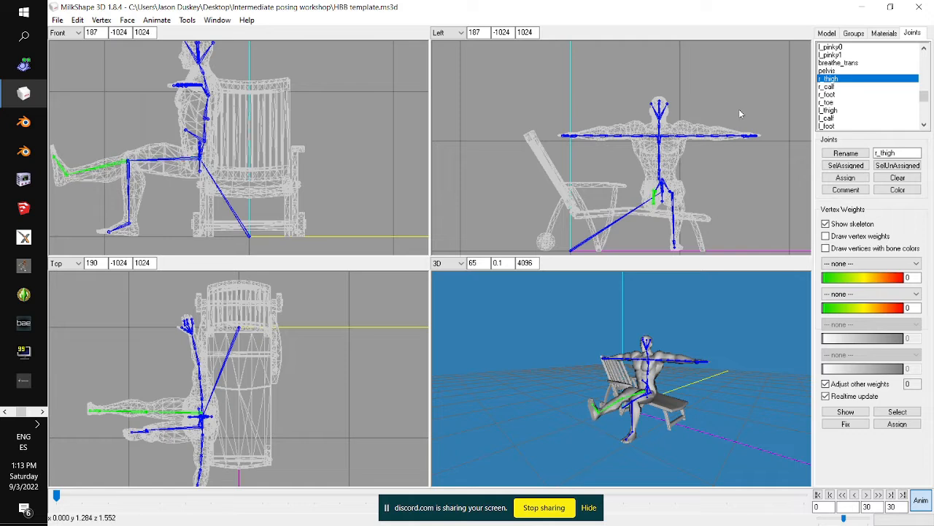
key("Down")
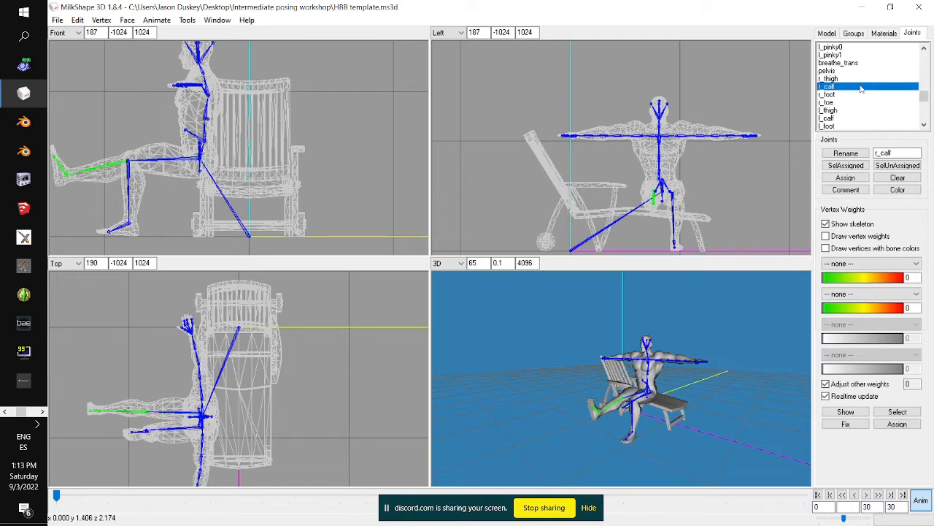
left_click_drag(702, 149, 687, 205)
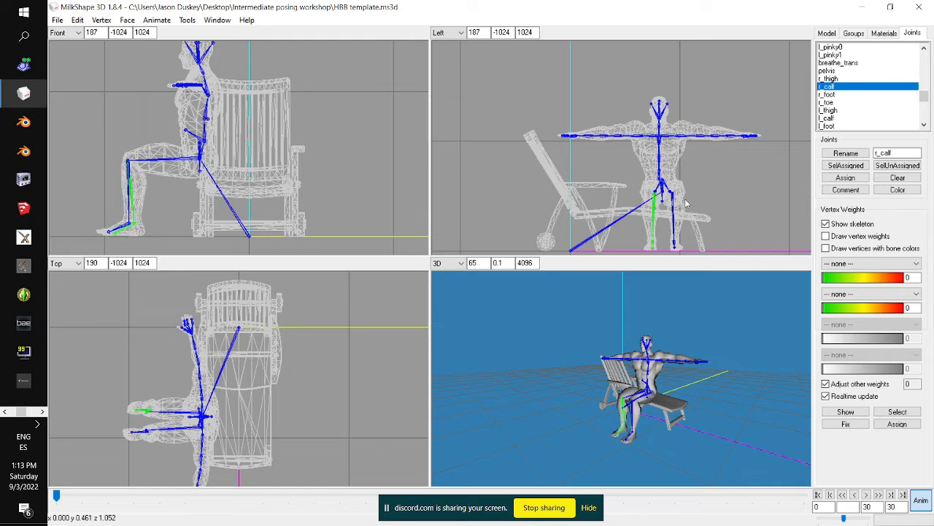
Spread the knees apart by rotating the r_thigh and l_thigh joints outward in the top view
left_click(835, 81)
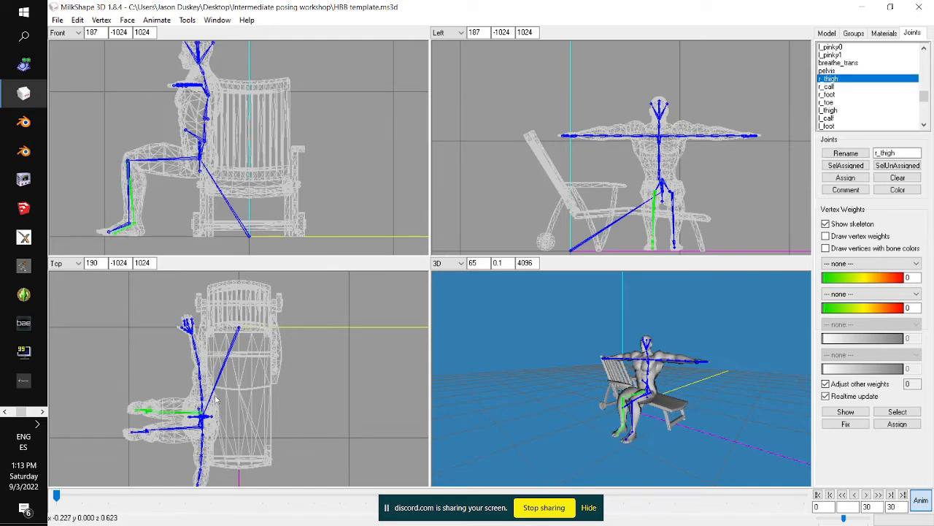
left_click_drag(237, 389, 223, 431)
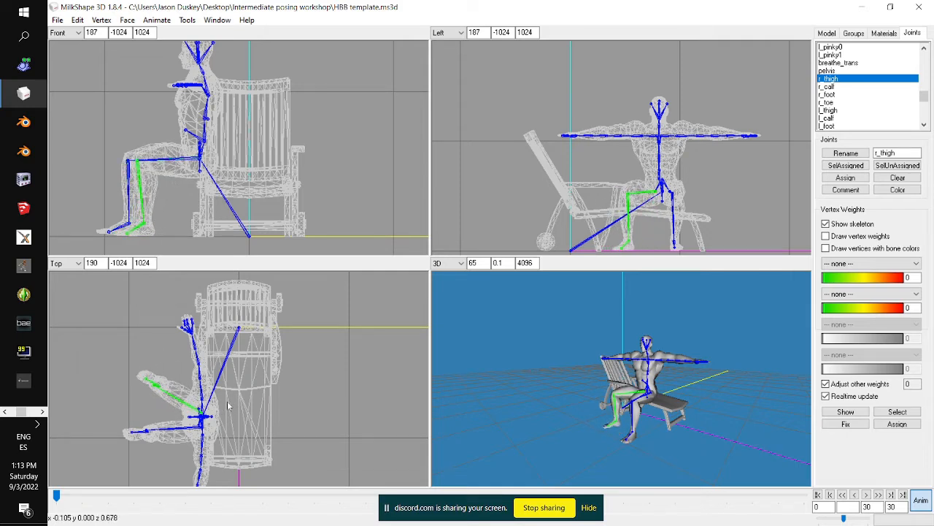
left_click(836, 118)
left_click(837, 110)
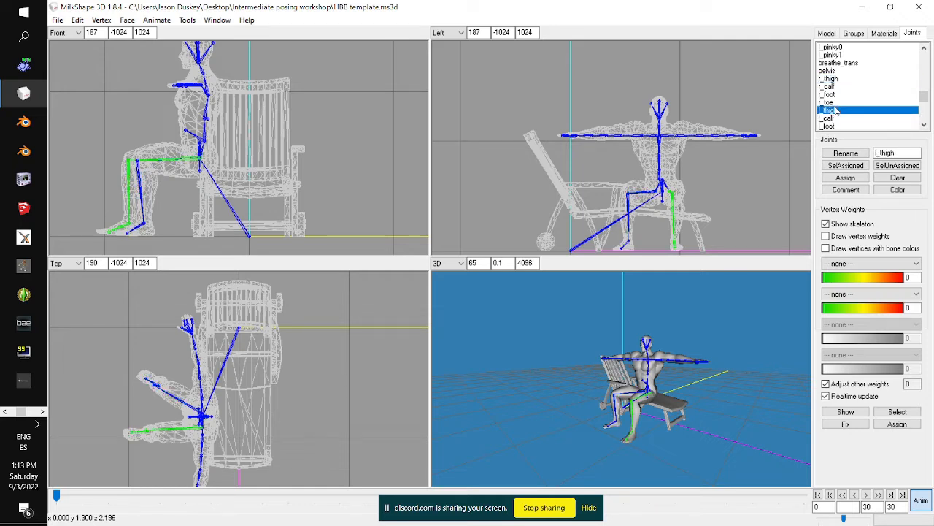
left_click_drag(327, 378, 331, 359)
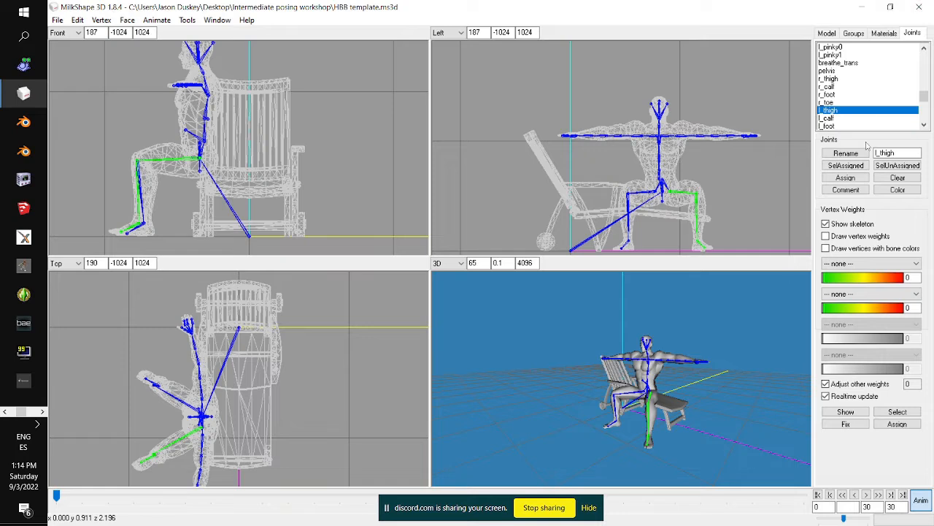
scroll(910, 67, "up", 10)
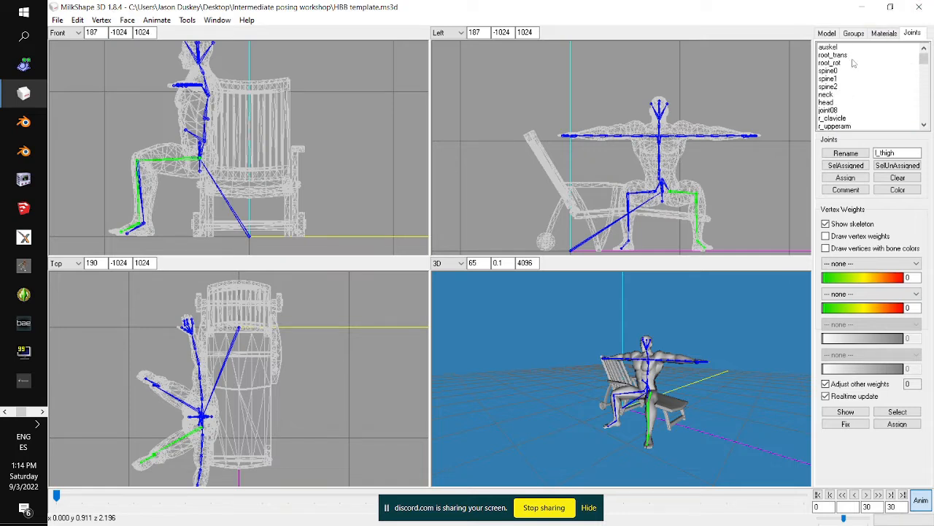
Move the root_trans joint horizontally in the front view, with Y movement locked, to bring the body back over the recliner seat
left_click(849, 56)
left_click(828, 34)
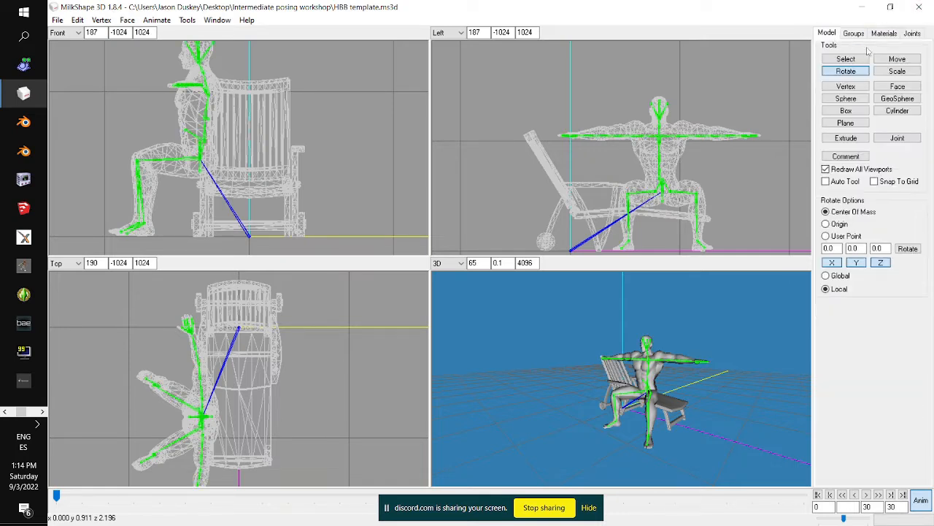
left_click(897, 59)
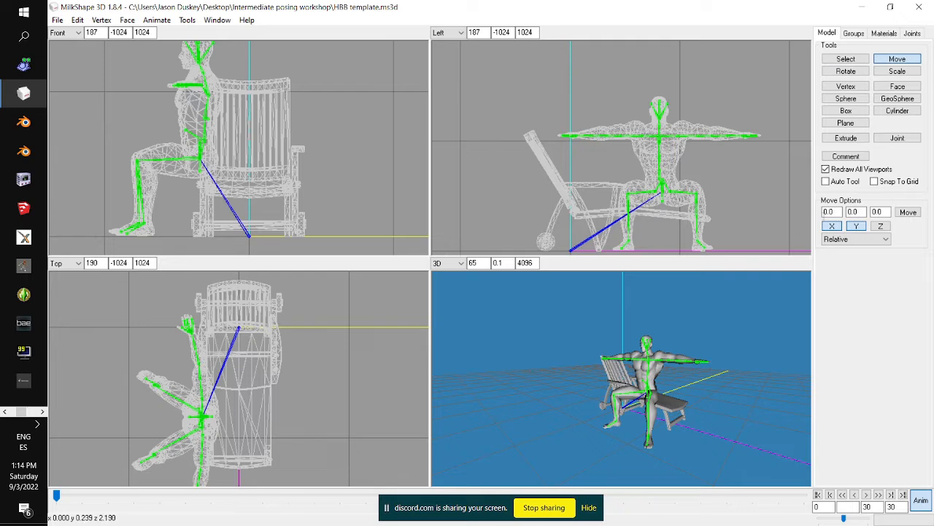
left_click(855, 226)
left_click(881, 226)
left_click_drag(275, 213, 306, 203)
Shift root_trans slightly toward the recliner's foot end, then lower it slightly so the body sits on the seat
left_click_drag(635, 311, 680, 330)
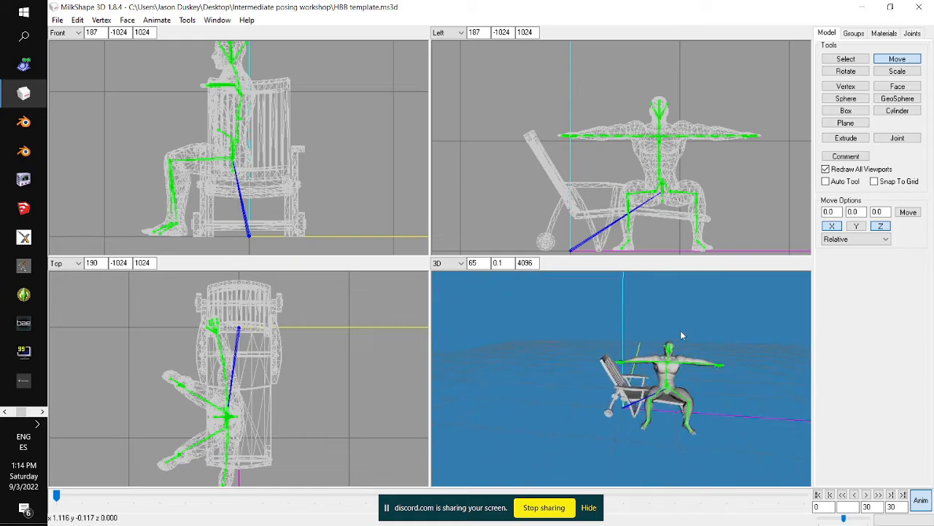
left_click_drag(711, 413, 677, 416, "ctrl")
left_click_drag(678, 450, 681, 331, "shift")
left_click_drag(675, 384, 697, 379)
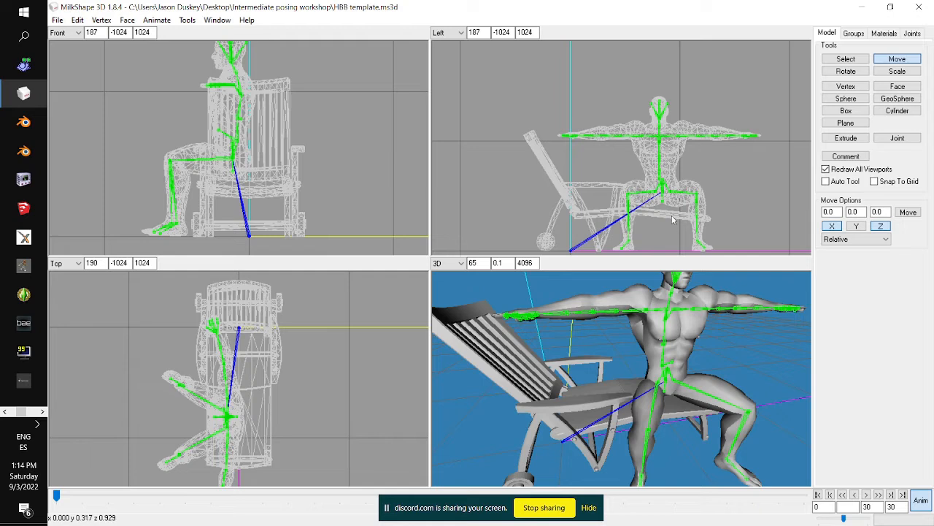
left_click_drag(679, 220, 682, 220)
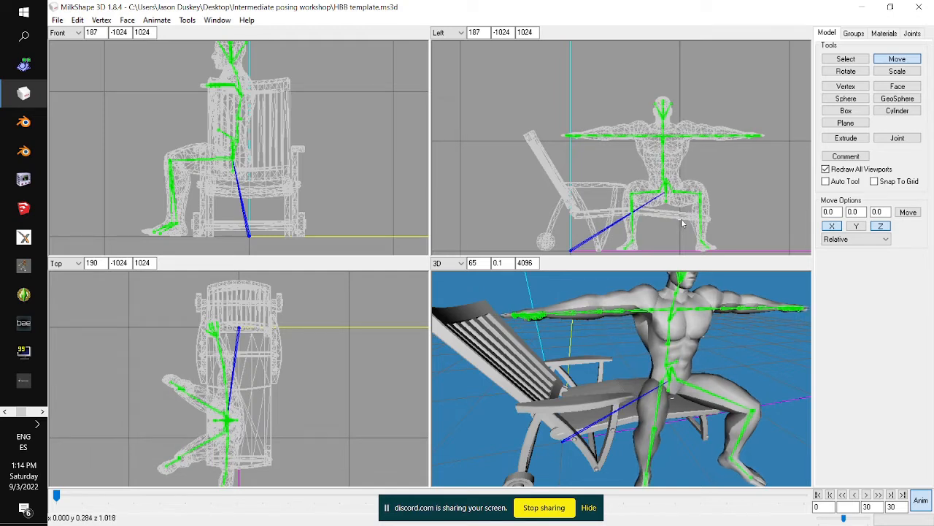
left_click(857, 227)
left_click_drag(722, 147, 722, 148)
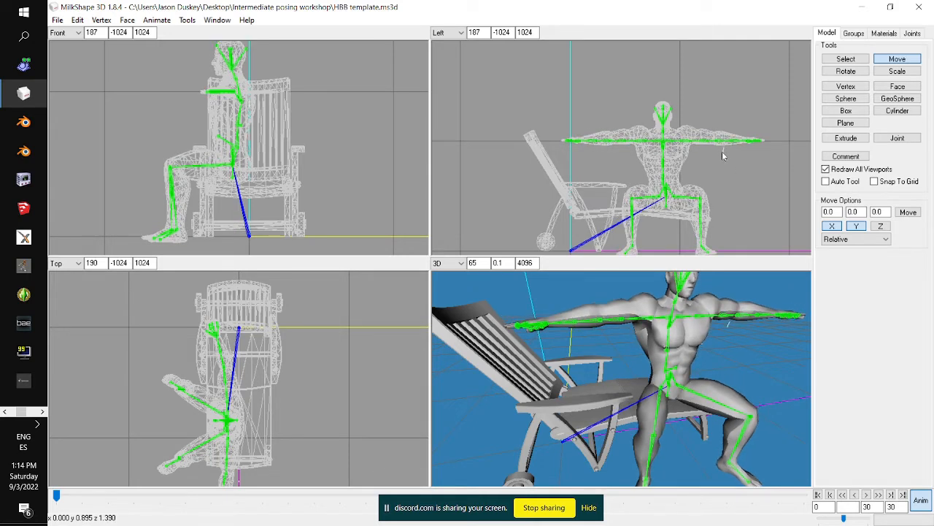
left_click_drag(722, 151, 723, 149)
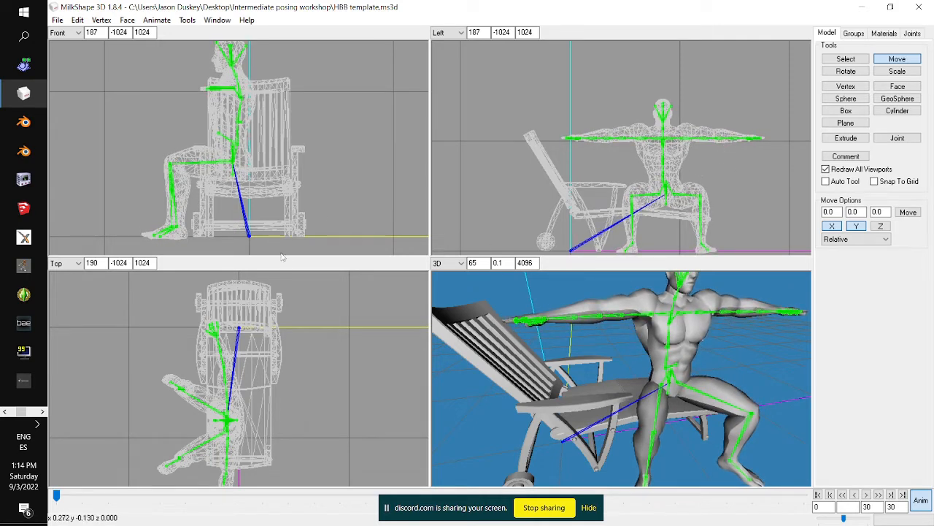
Rotate the r_thigh and l_thigh joints slightly upward to raise the feet to floor level and match both thighs
left_click(912, 33)
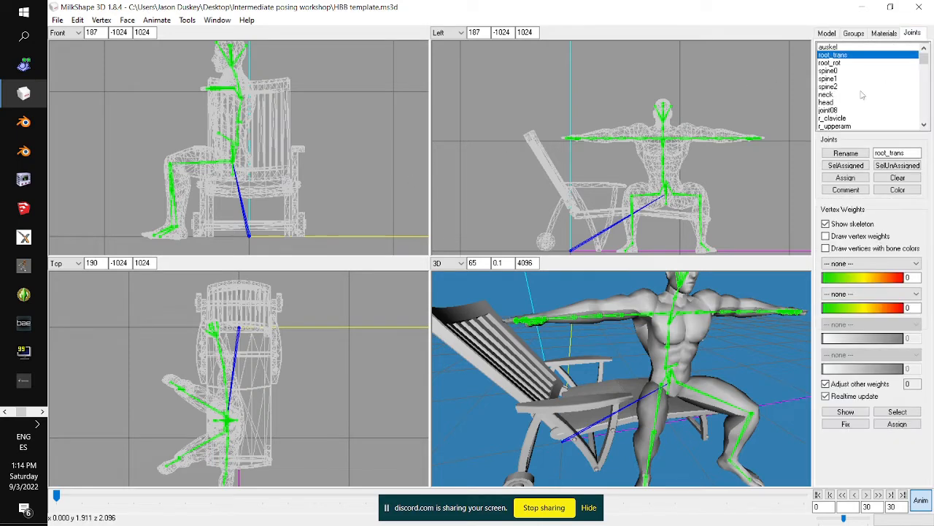
scroll(863, 93, "down", 3)
scroll(861, 81, "up", 3)
left_click(827, 33)
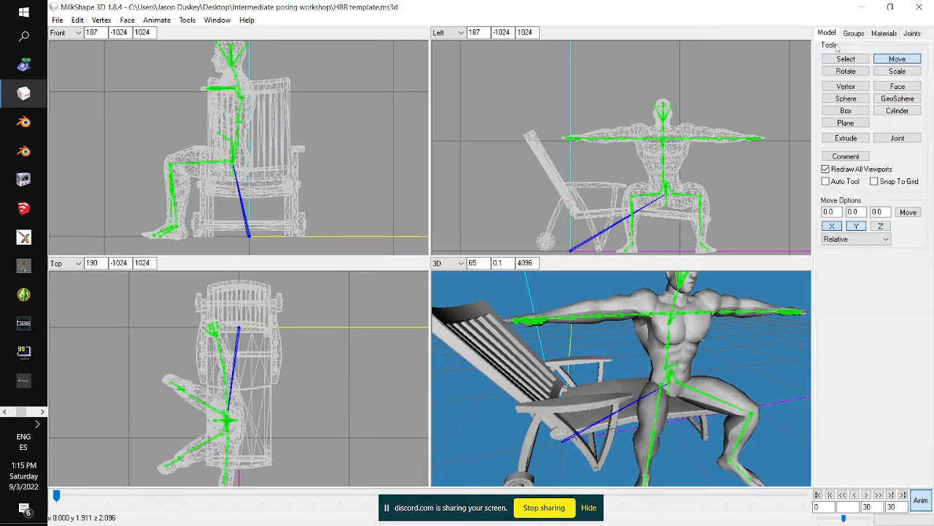
left_click(846, 71)
left_click(912, 33)
scroll(897, 113, "down", 15)
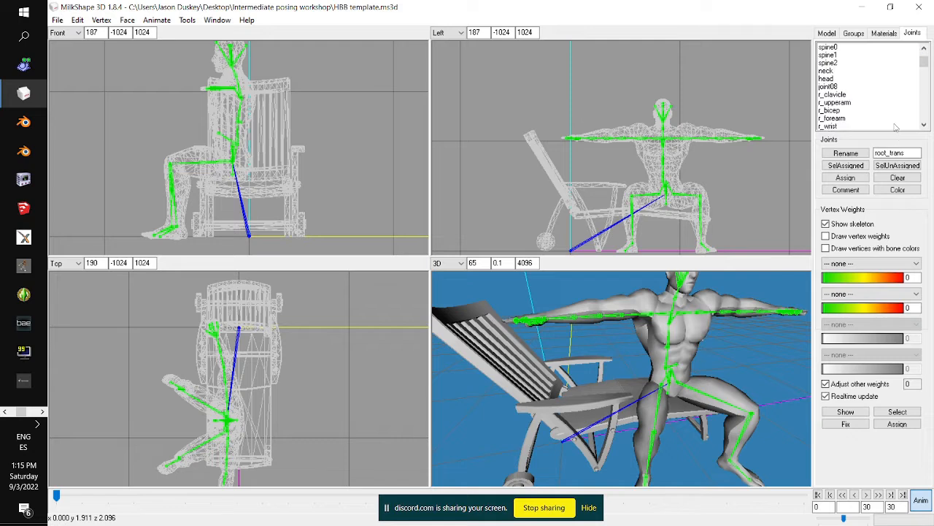
scroll(868, 108, "up", 2)
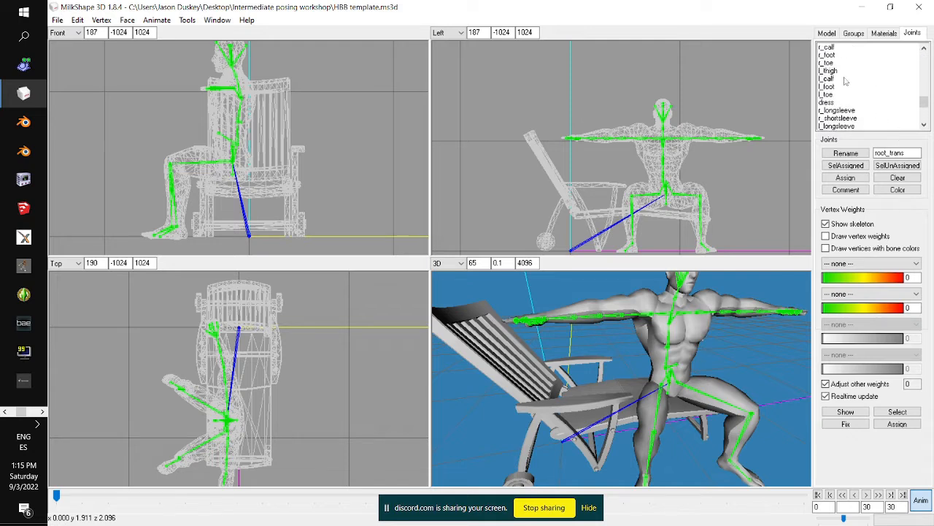
scroll(840, 60, "up", 2)
left_click(830, 86)
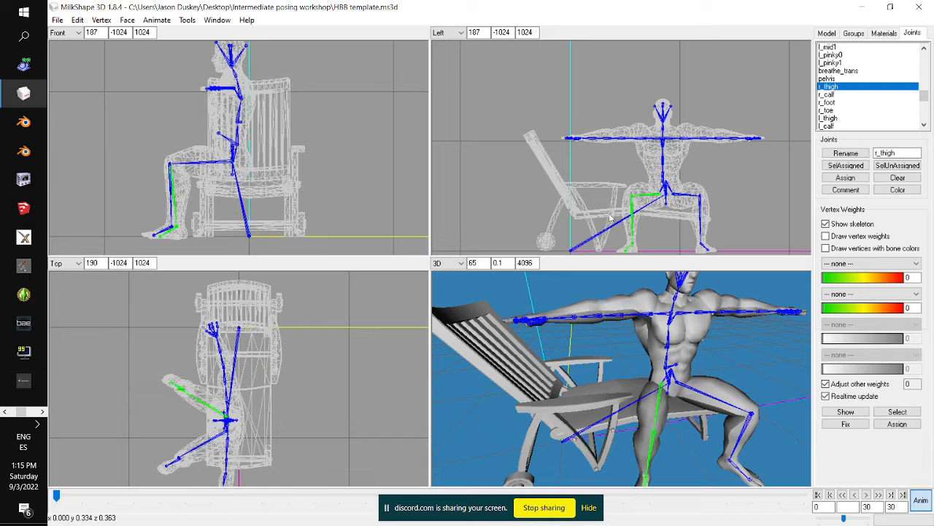
left_click_drag(610, 217, 613, 218)
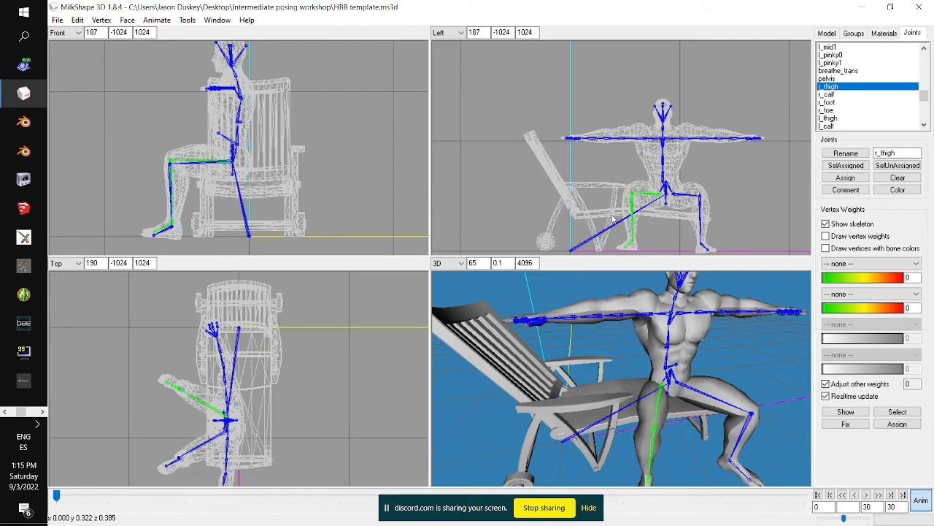
left_click(832, 117)
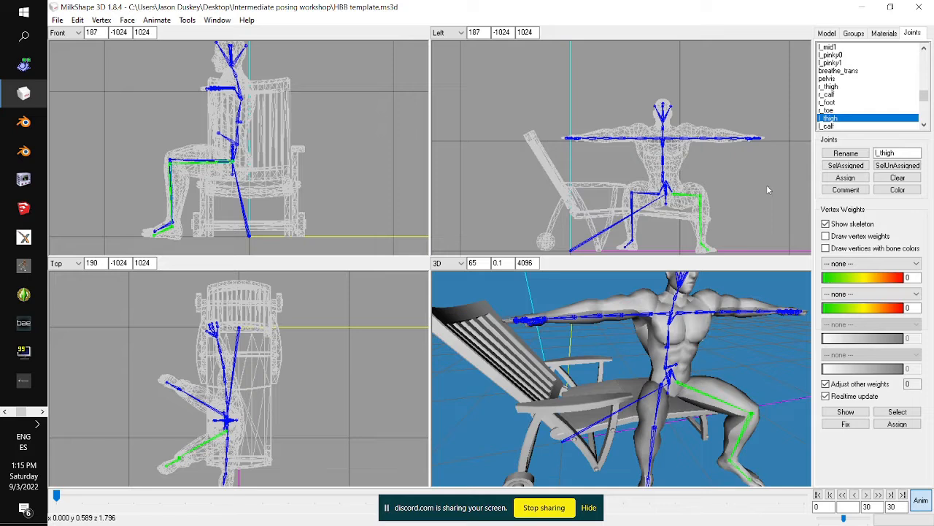
left_click_drag(767, 189, 769, 181)
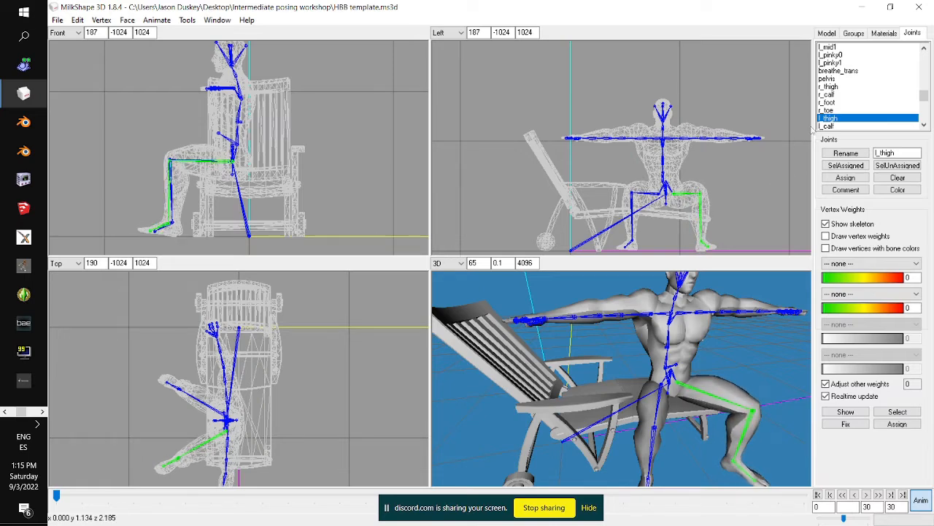
Rotate the spine0 joint to lean the torso forward over the thighs, keeping the shoulders level in the side view
left_click_drag(752, 383, 733, 375)
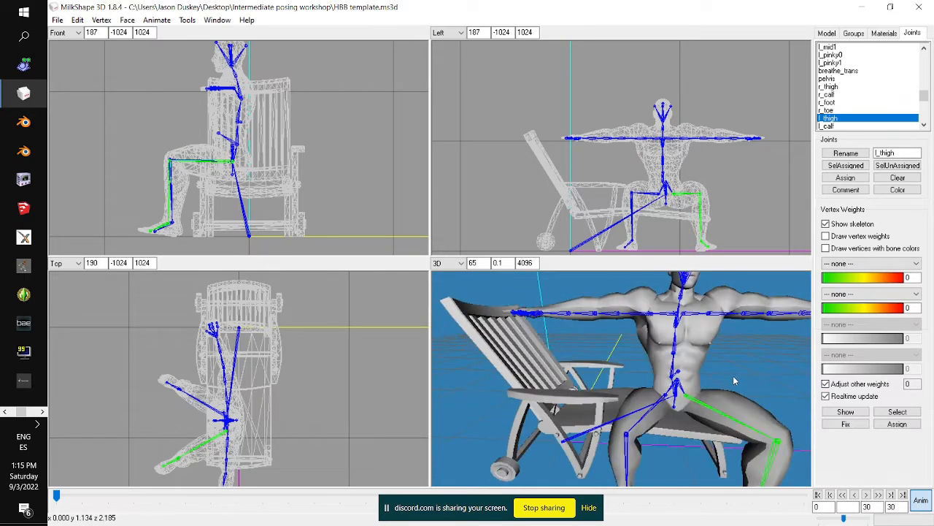
scroll(862, 108, "up", 3)
scroll(862, 108, "up", 5)
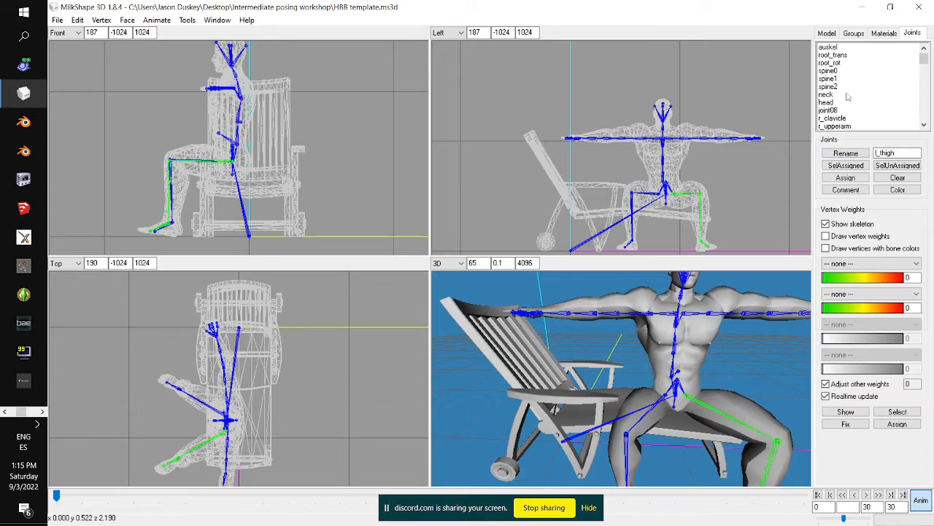
left_click(832, 70)
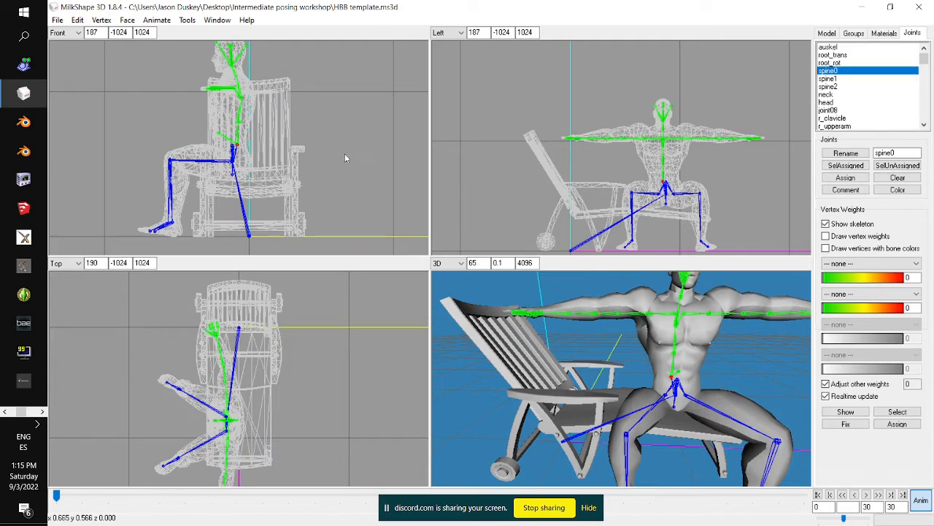
left_click_drag(344, 153, 345, 144)
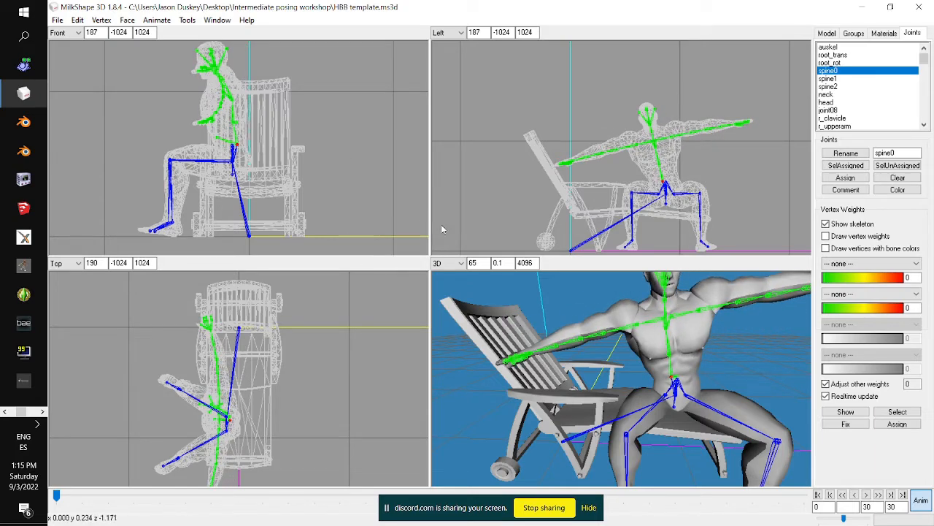
mouse_move(712, 200)
left_mouse_down()
mouse_move(707, 208)
mouse_move(721, 213)
left_mouse_up()
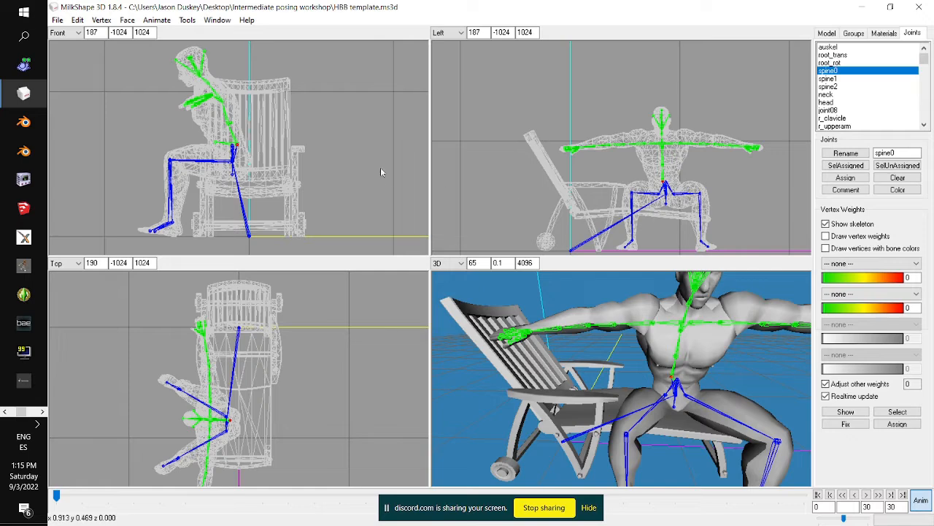
left_click_drag(353, 147, 361, 154)
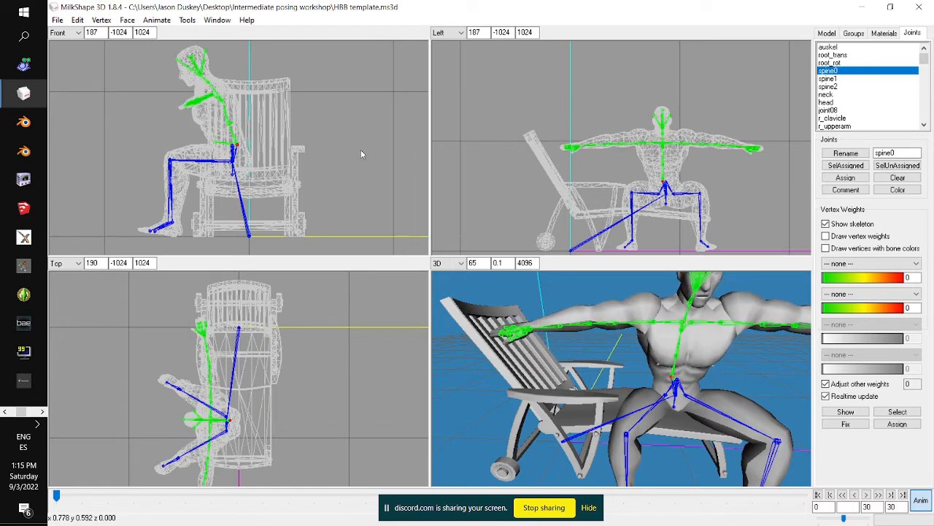
left_click_drag(705, 185, 706, 186)
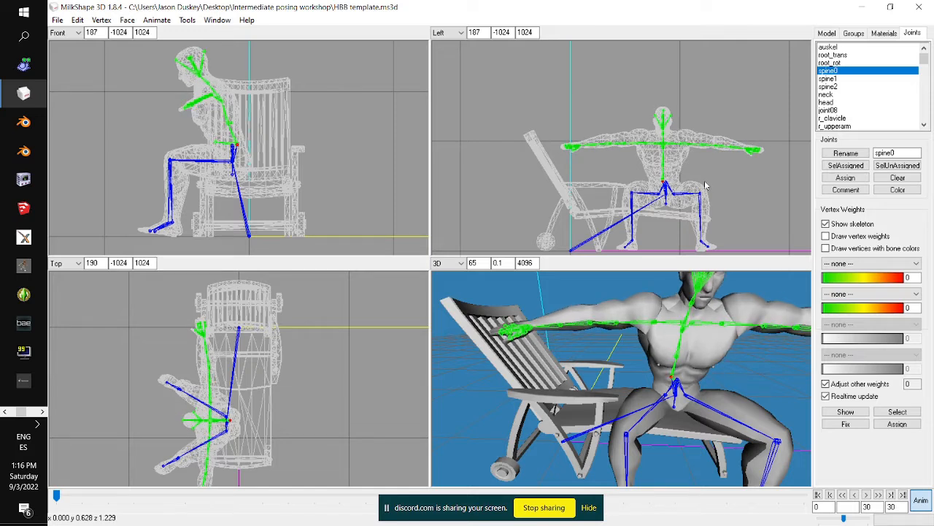
Rotate the neck and head joints back to lift the face so it looks straight ahead
left_click(827, 94)
mouse_move(652, 179)
left_mouse_down()
mouse_move(661, 155)
mouse_move(665, 172)
left_mouse_up()
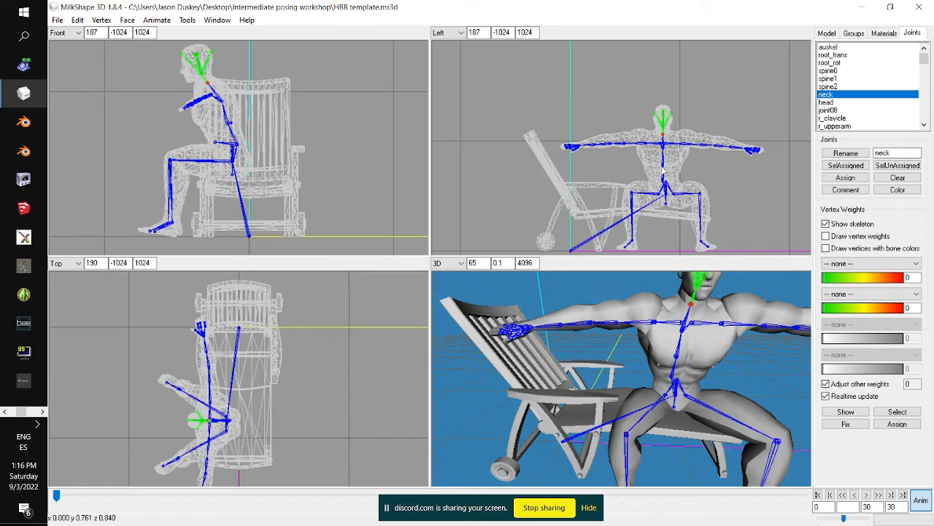
left_click(832, 102)
left_click_drag(719, 163, 712, 157)
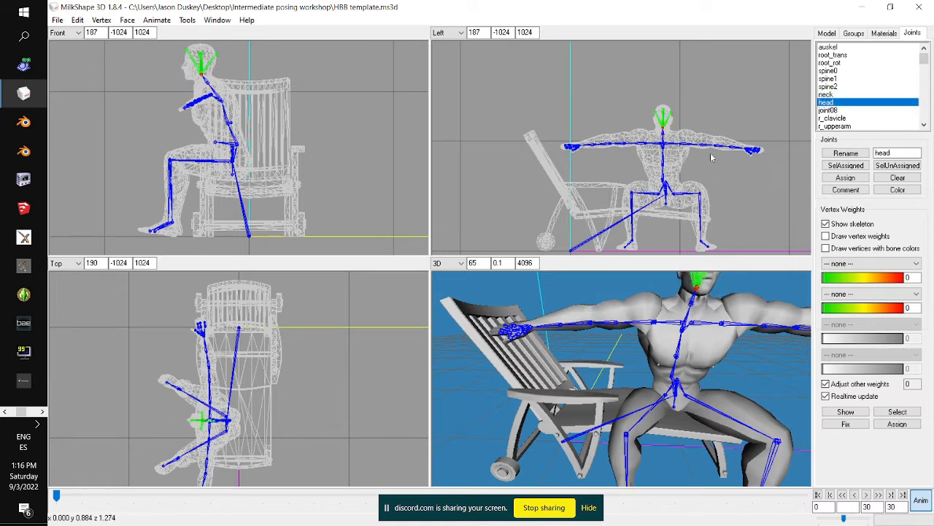
Rotate the r_upperarm joint to lower the right arm beside the torso and angle it slightly backward
left_click(835, 126)
left_click_drag(485, 405, 577, 379)
scroll(576, 379, "up", 3)
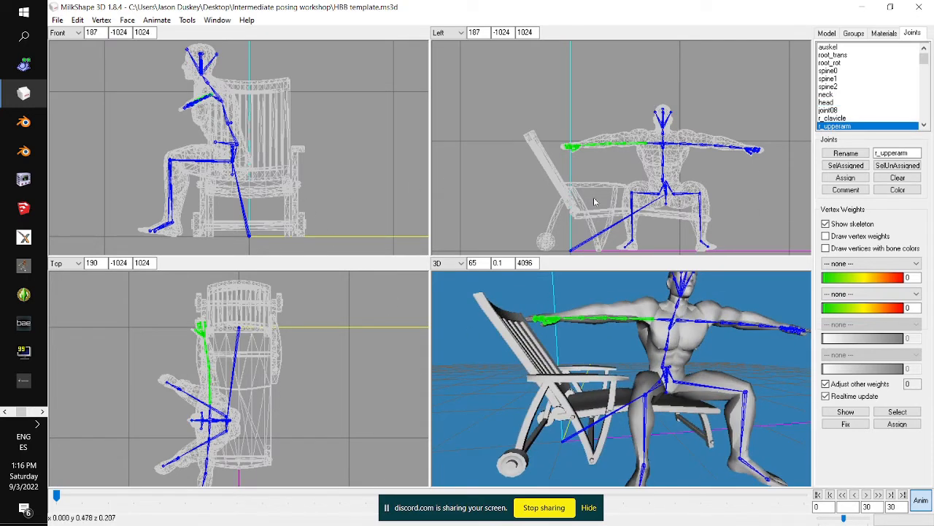
left_click_drag(666, 208, 661, 199)
left_click_drag(252, 186, 255, 144)
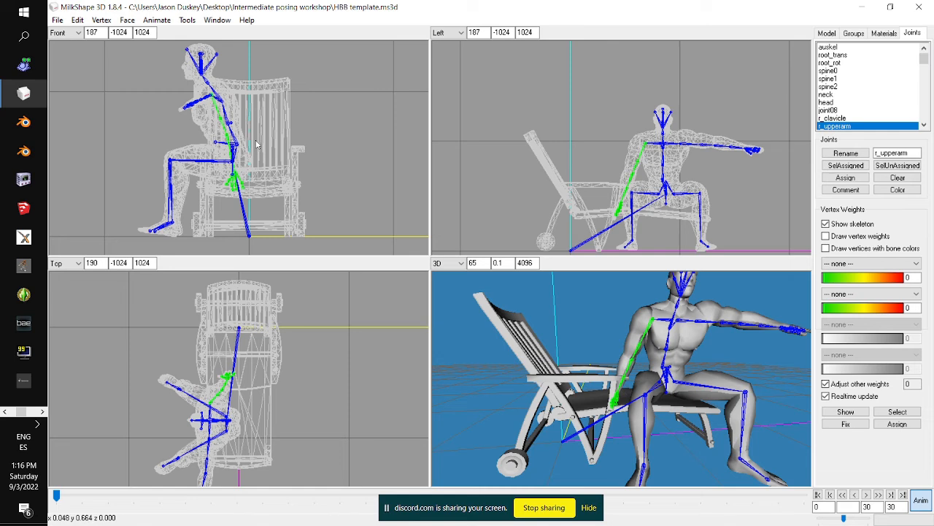
Rotate the r_forearm joint to bend the right elbow and bring the forearm forward above the right thigh
scroll(862, 69, "down", 3)
left_click(840, 71)
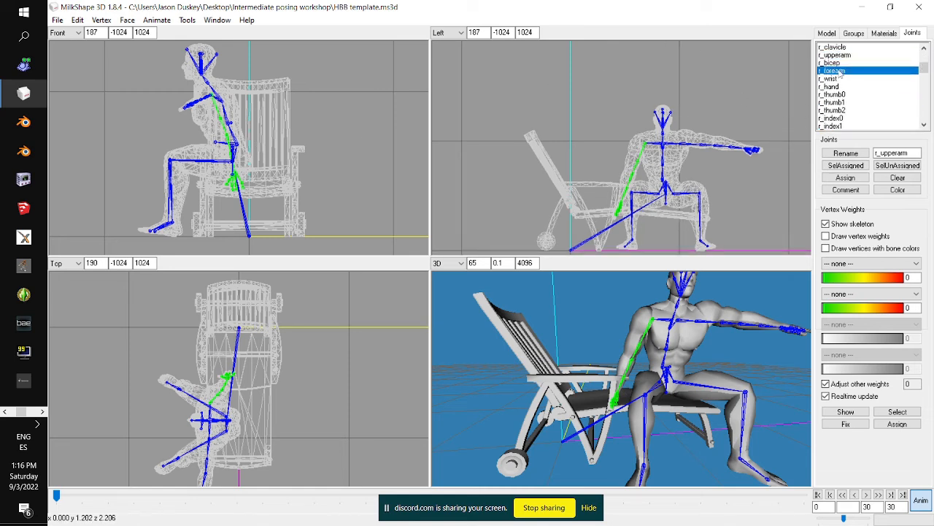
left_click_drag(373, 426, 399, 370)
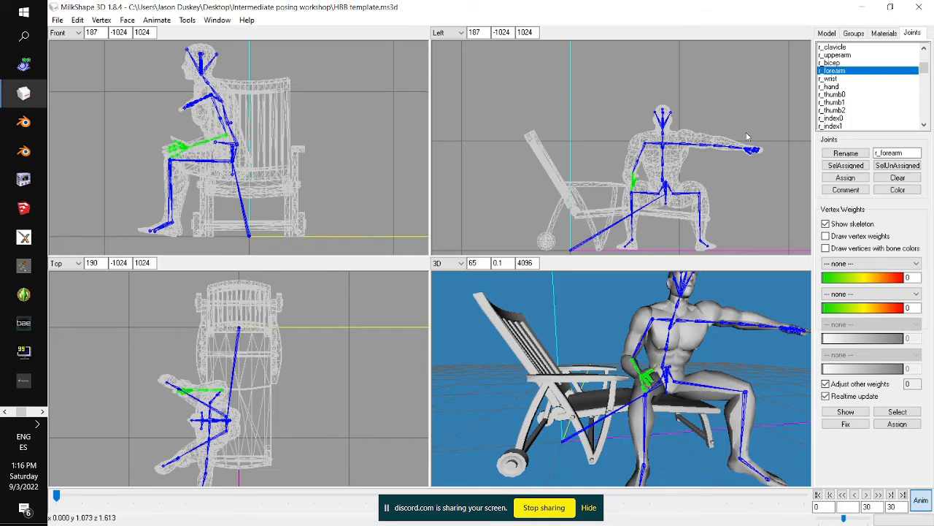
left_click_drag(741, 146, 746, 134)
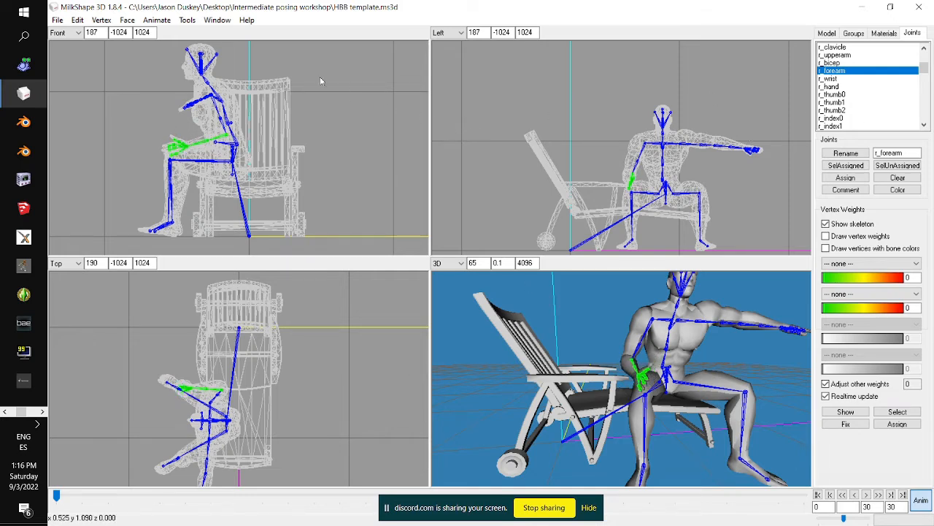
left_click_drag(198, 114, 192, 157)
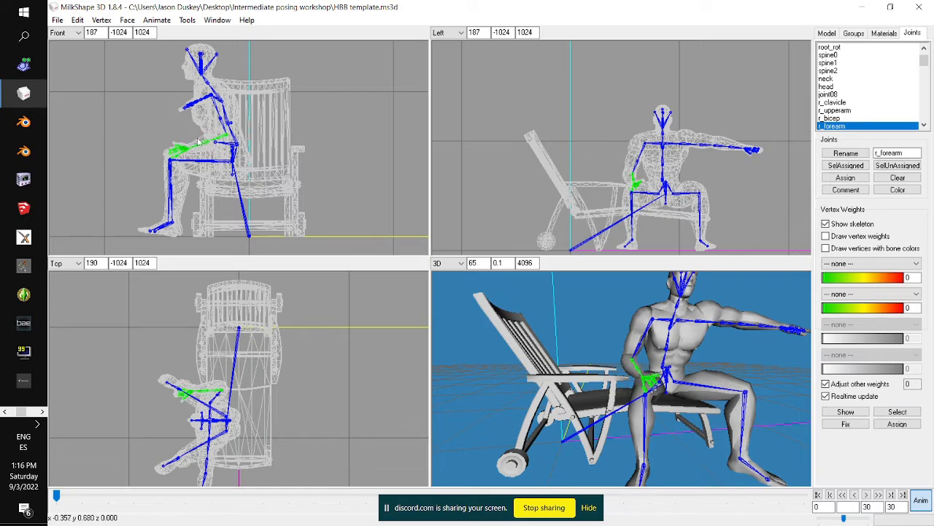
Rotate the r_upperarm joint to swing the right elbow forward and turn the hand inward over the lap
left_click(839, 110)
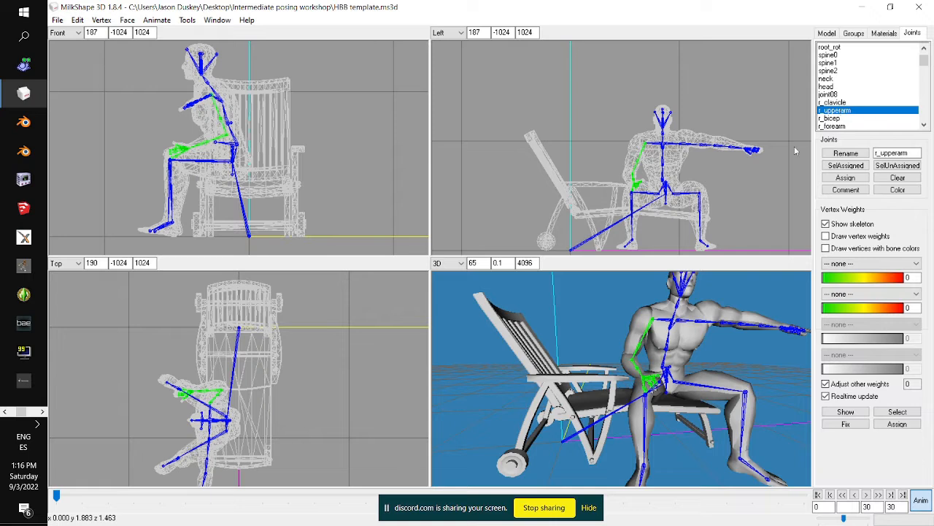
left_click_drag(334, 409, 341, 403)
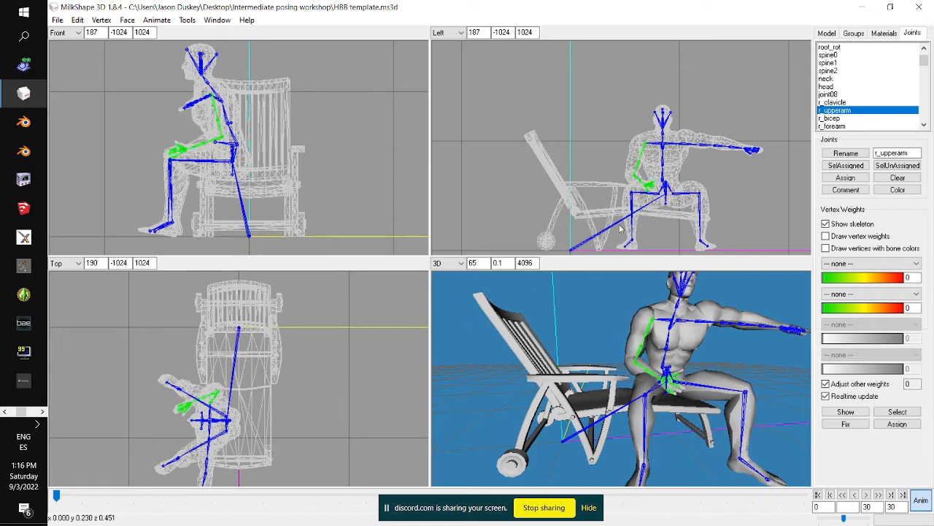
left_click_drag(652, 224, 652, 213)
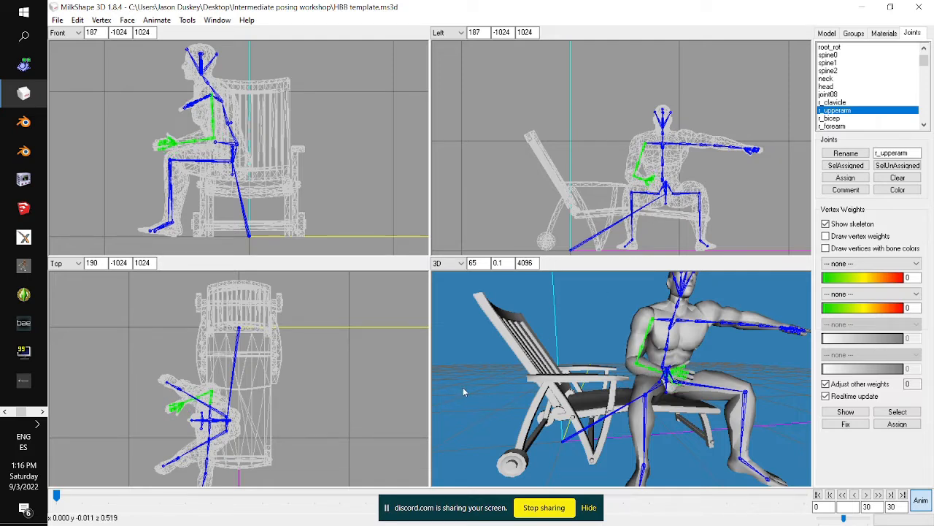
left_click_drag(330, 365, 331, 367)
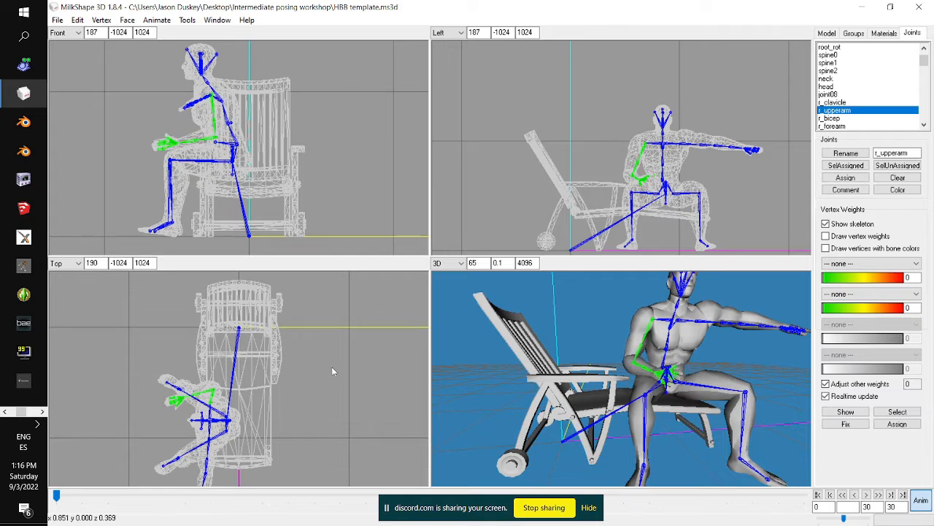
scroll(869, 117, "down", 2)
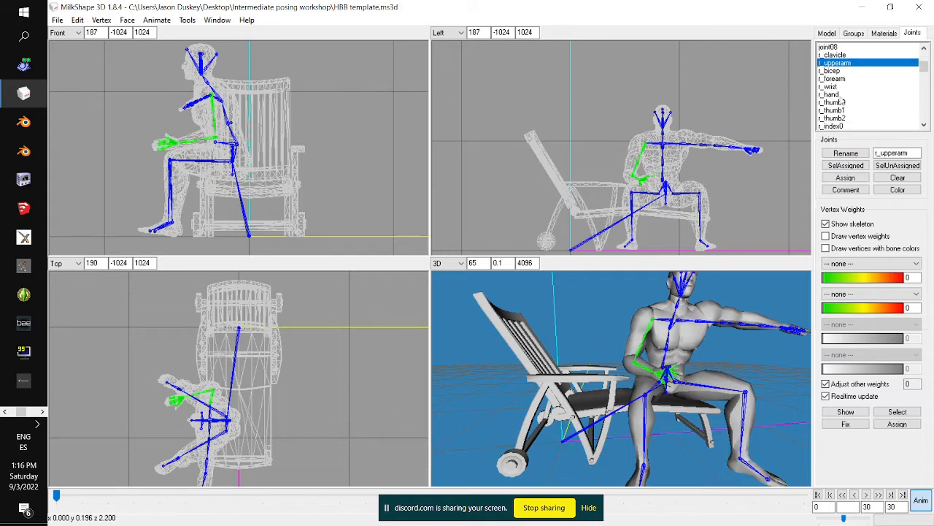
Rotate the r_hand joint to bend the right hand down at the wrist so it rests over the right knee
left_click(841, 97)
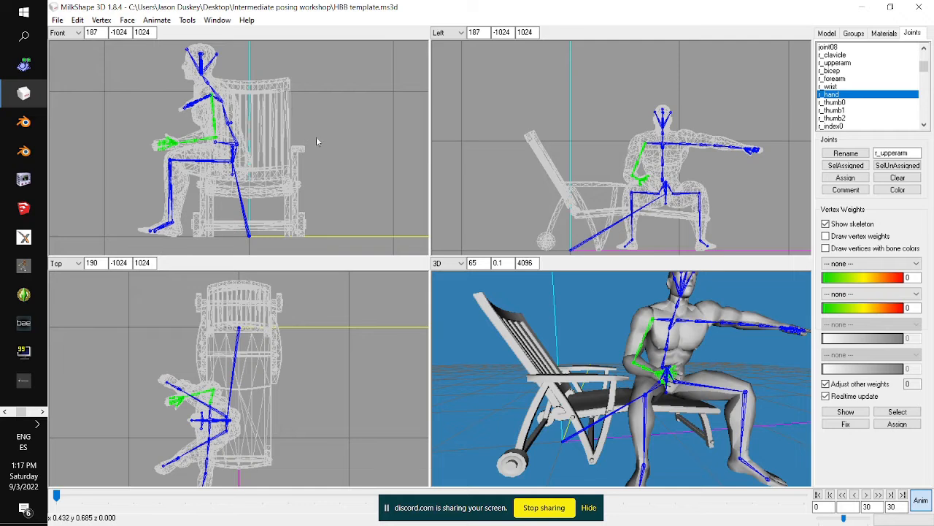
left_click(830, 95)
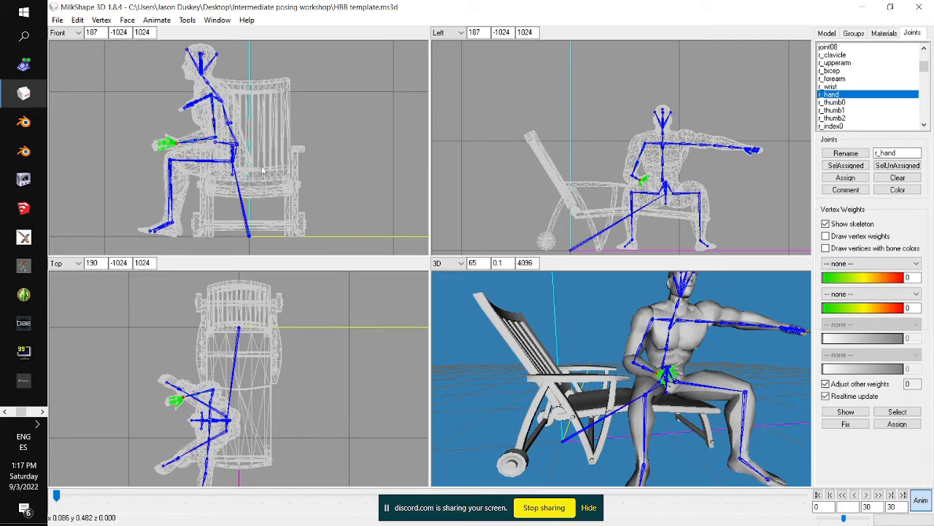
left_click_drag(258, 150, 251, 125)
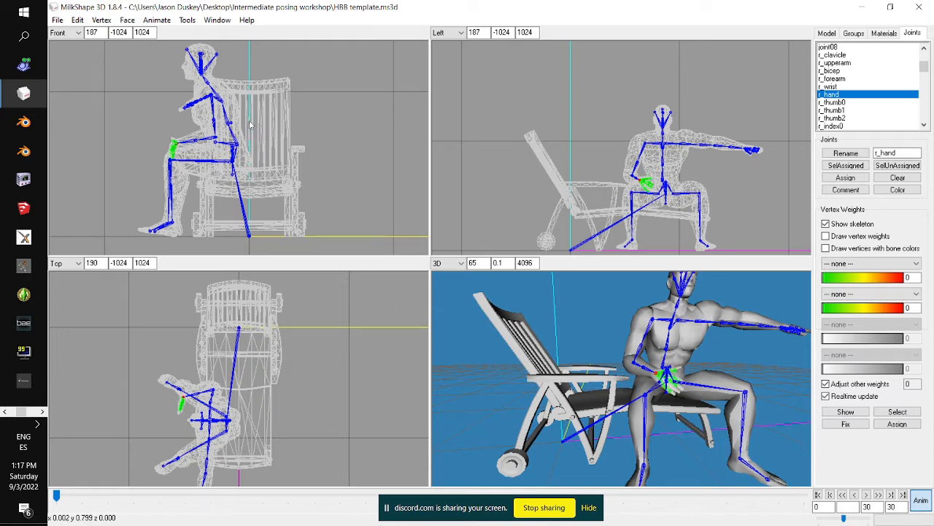
left_click_drag(748, 192, 733, 212)
left_click_drag(699, 423, 656, 417)
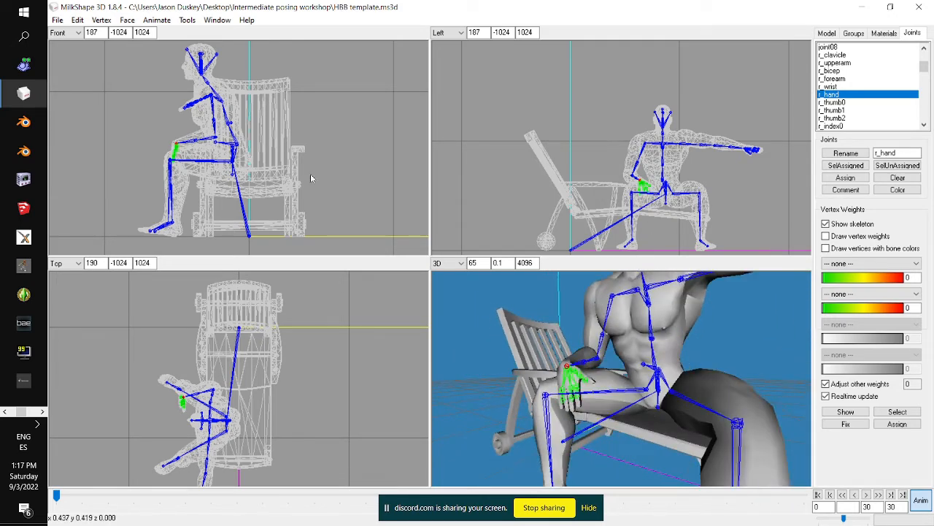
left_click_drag(309, 174, 311, 183)
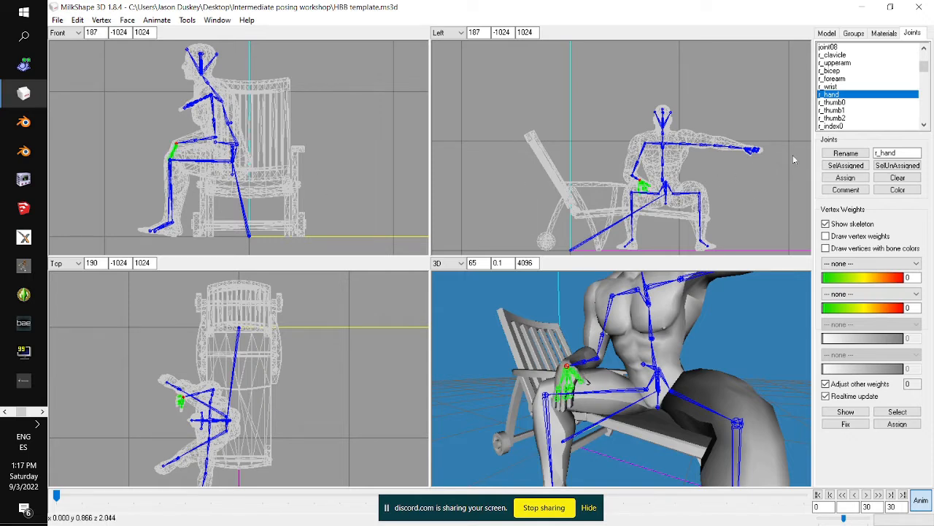
Rotate the r_thumb0, r_thumb1 and r_thumb2 joints to shape the right thumb against the thigh
left_click(841, 110)
left_click(843, 104)
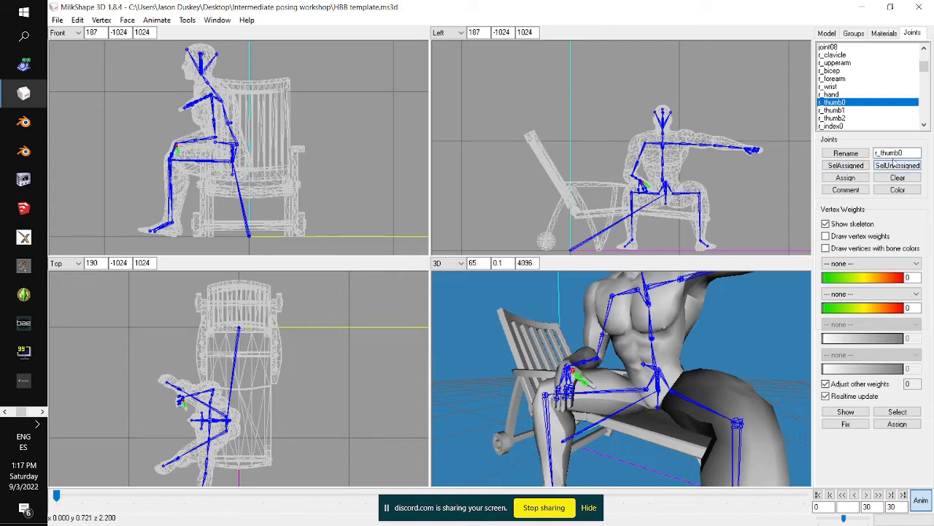
left_click(840, 110)
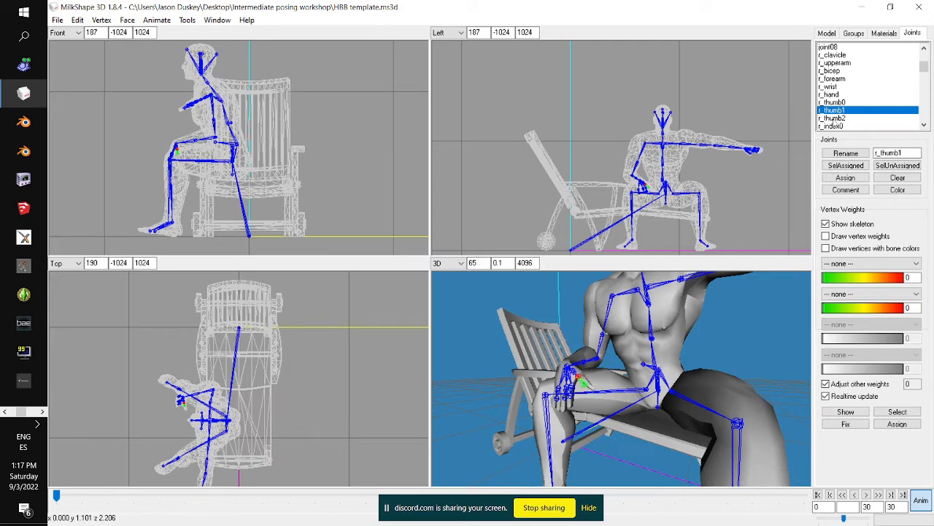
left_click(836, 119)
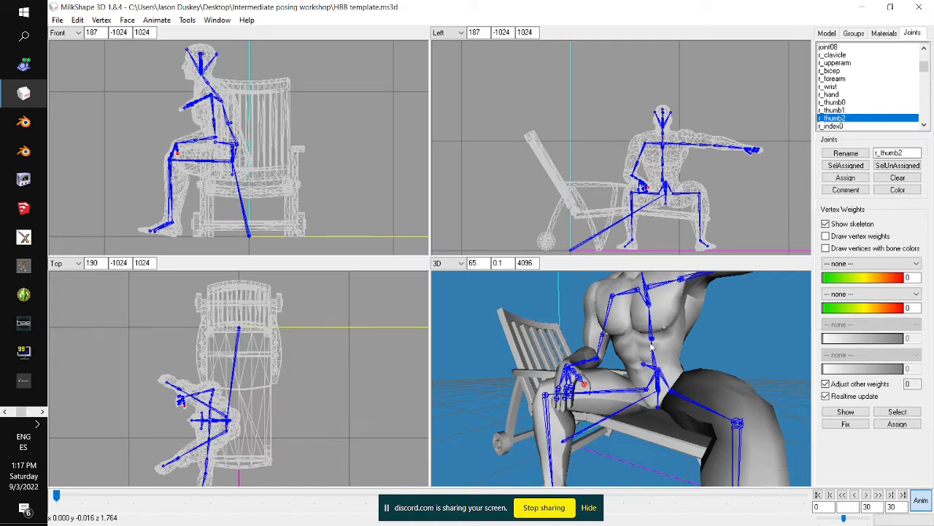
Rotate the r_index0, r_index1, r_mid0 and r_mid1 joints to curl the right index and middle fingers over the knee
left_click(826, 127)
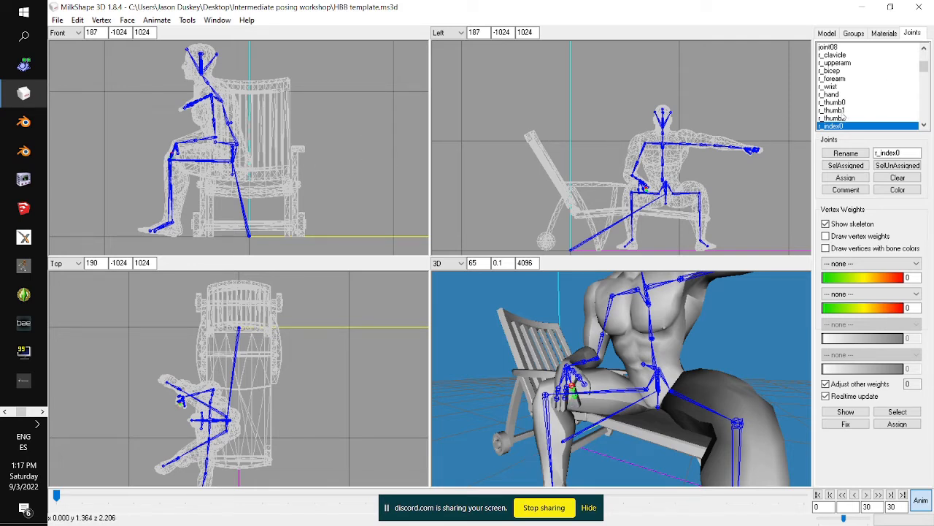
scroll(851, 95, "down", 3)
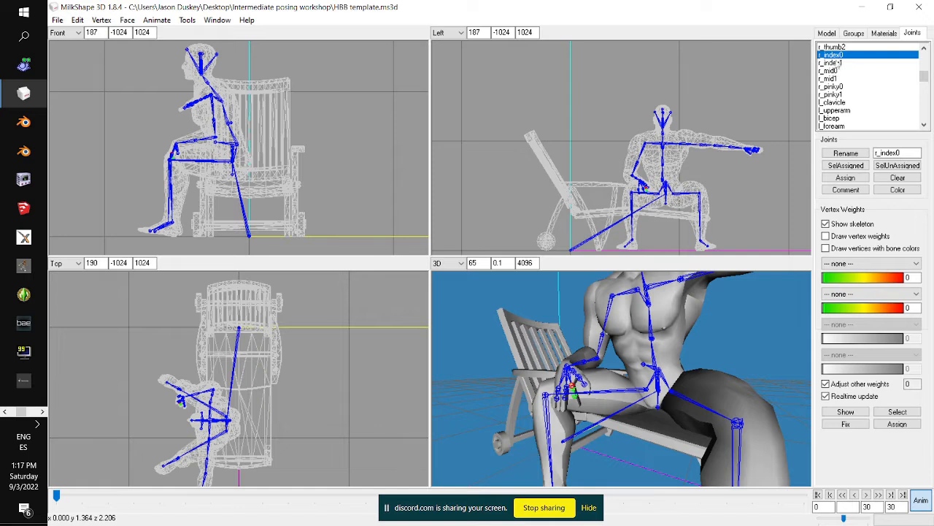
left_click(836, 63)
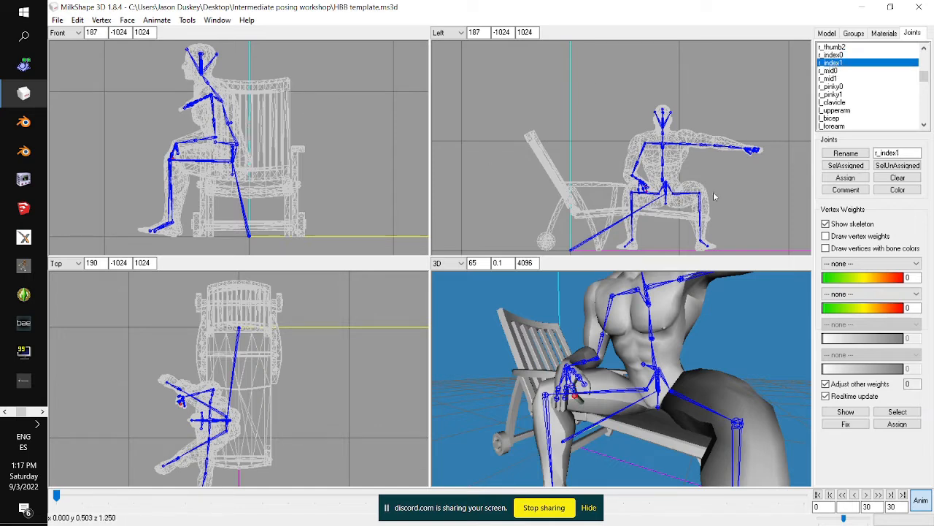
left_click(834, 71)
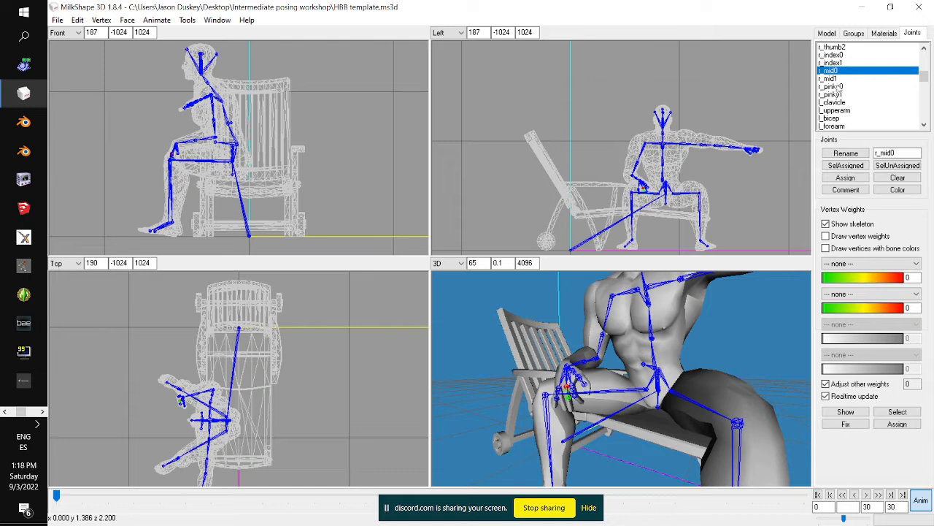
left_click(840, 81)
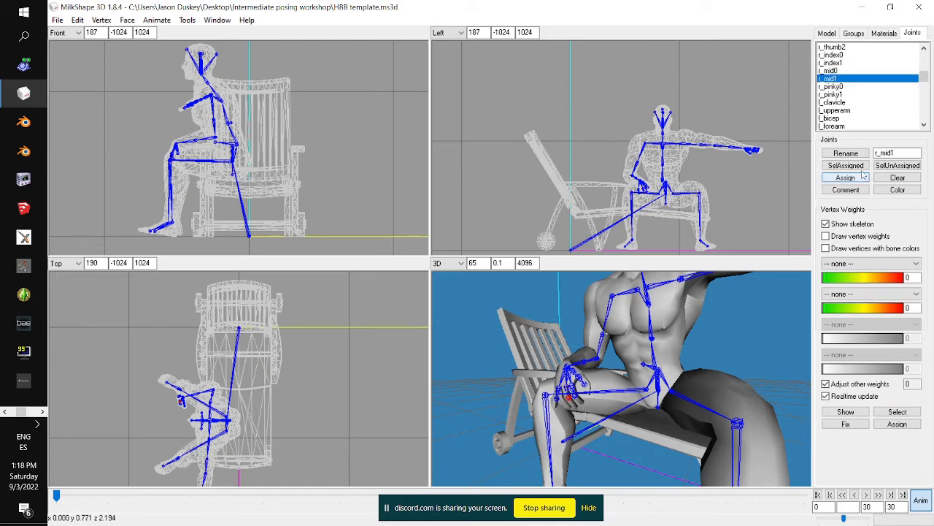
Rotate the r_pinky0 and r_pinky1 joints to bend the outer fingers of the right hand around the knee
left_click(840, 87)
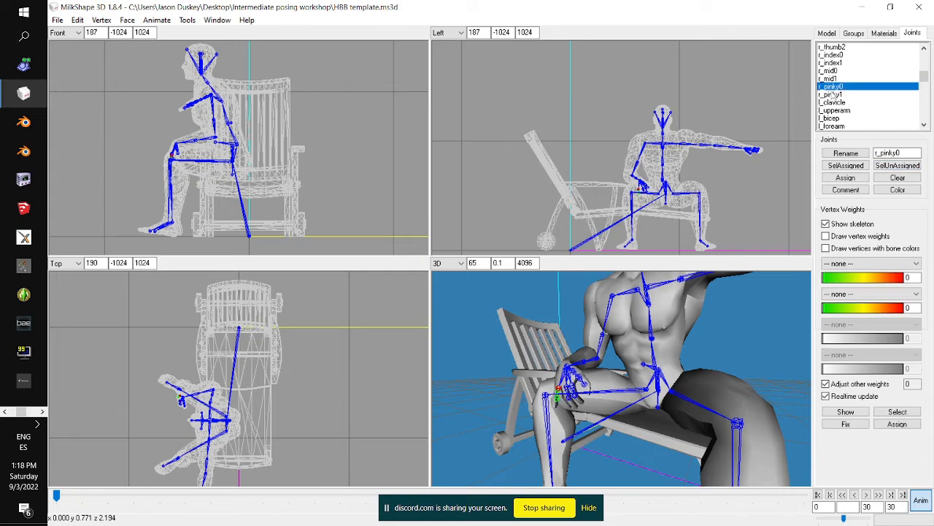
left_click(834, 94)
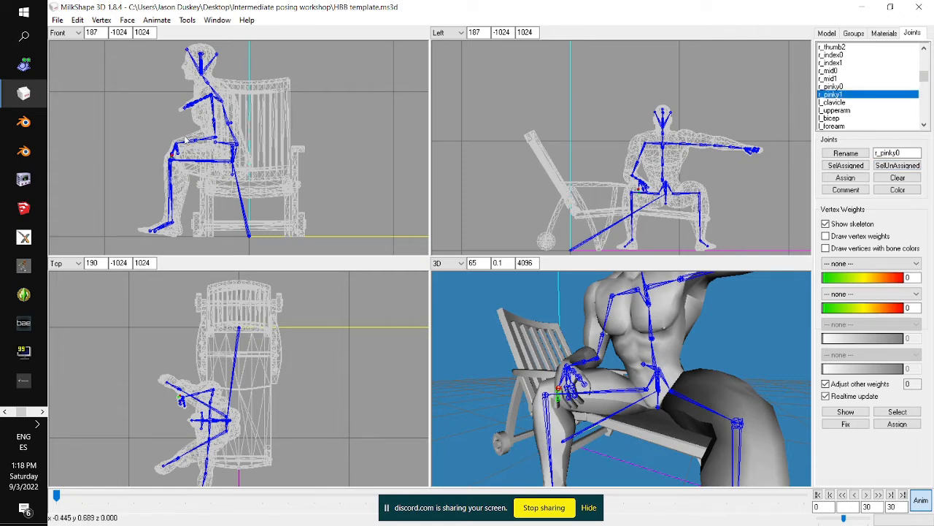
double_click(841, 97)
left_click(836, 86)
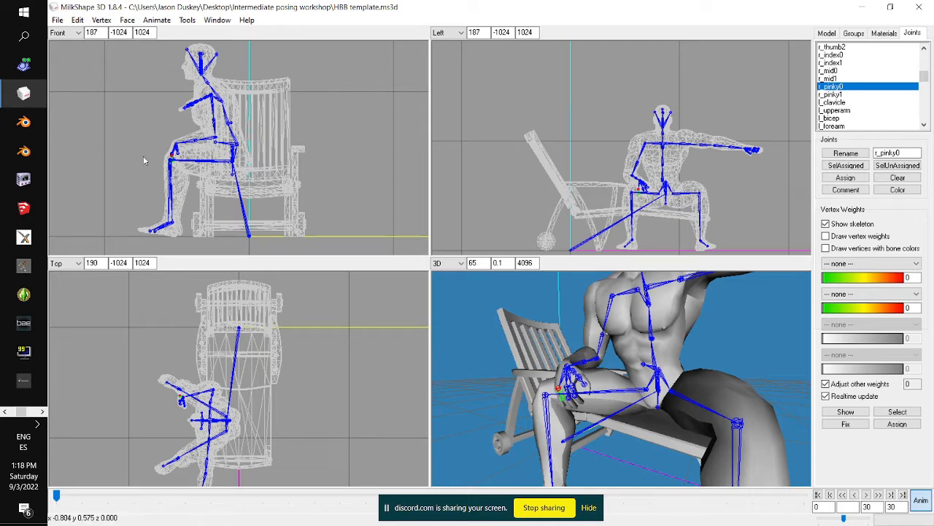
Rotate the l_upperarm joint to lower the outstretched left arm down beside the torso
mouse_move(626, 339)
left_mouse_down()
mouse_move(660, 348)
mouse_move(632, 350)
left_mouse_up()
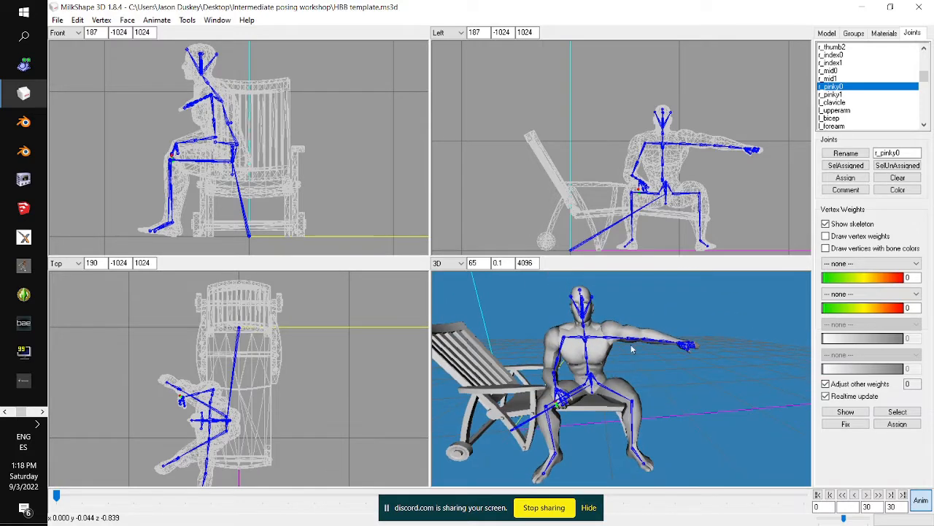
left_click(836, 111)
left_click_drag(235, 108, 241, 141)
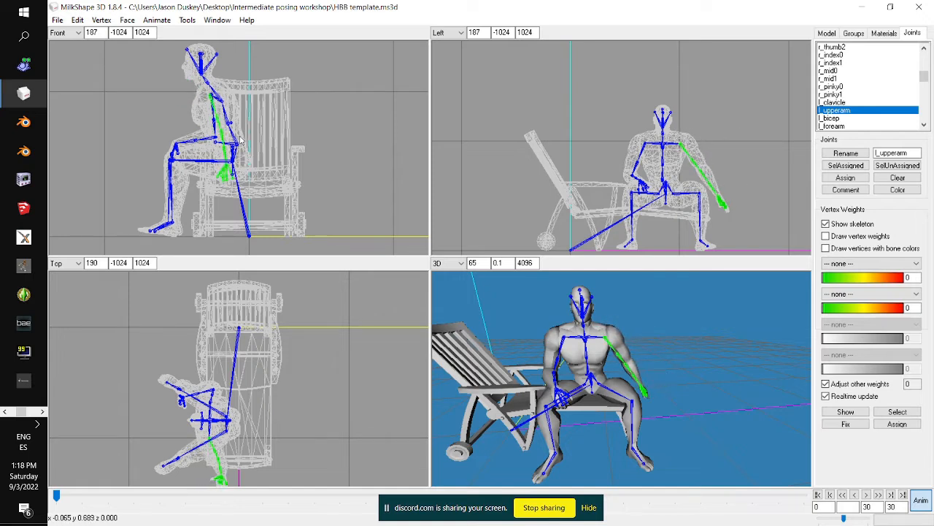
Rotate the l_forearm joint to bend the left elbow and bring the forearm forward above the left thigh
left_click(838, 127)
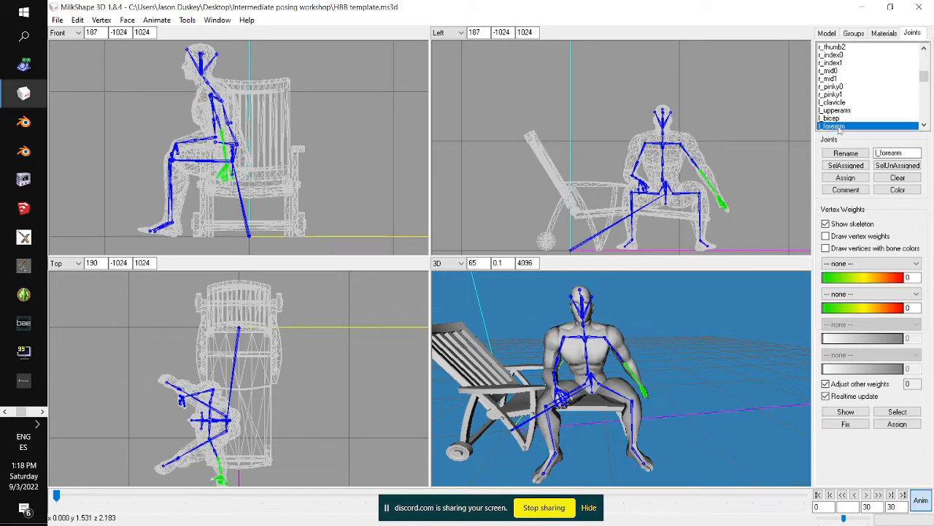
left_click_drag(328, 337, 321, 385)
left_click_drag(533, 467, 511, 414)
mouse_move(275, 392)
left_mouse_down()
mouse_move(276, 400)
mouse_move(279, 393)
left_mouse_up()
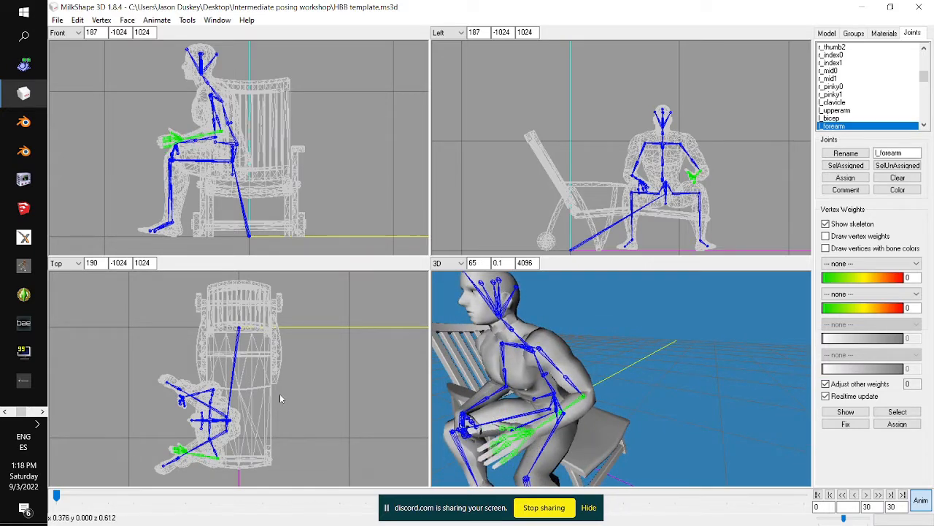
Swing the left elbow forward with the l_upperarm joint, and lower the forearm toward the thigh with l_forearm
left_click(839, 110)
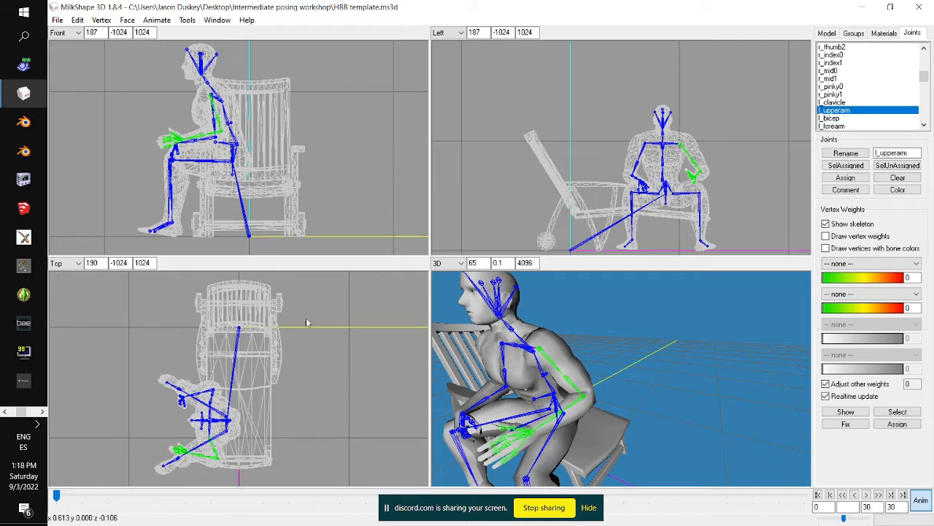
left_click_drag(310, 324, 313, 334)
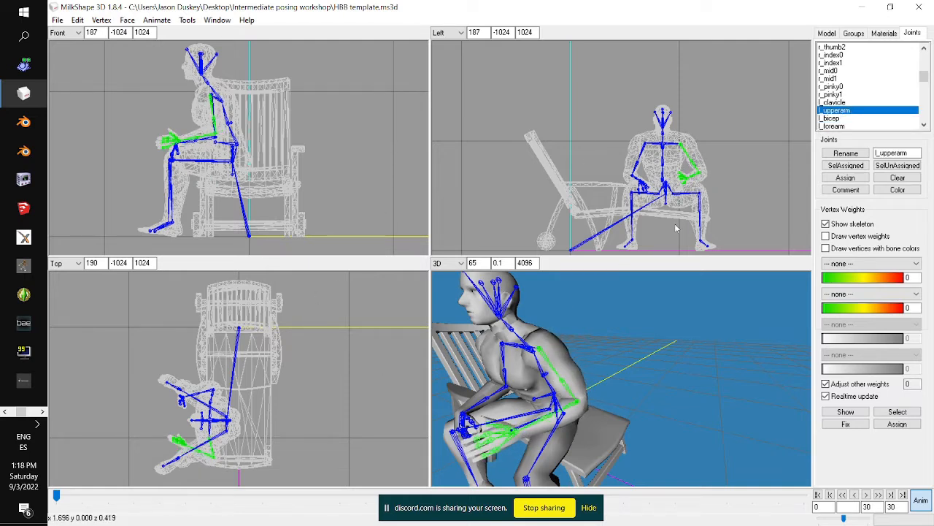
left_click(839, 126)
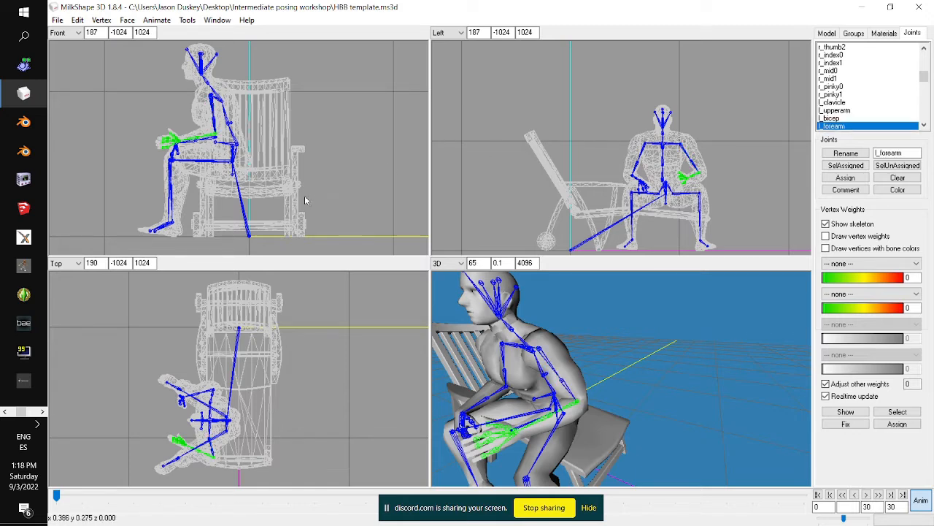
left_click_drag(303, 192, 300, 180)
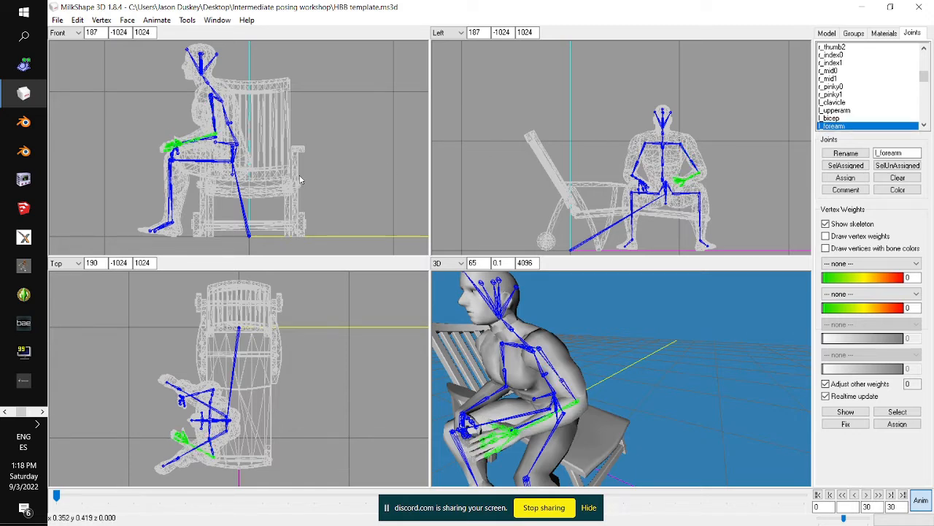
Rotate the l_hand joint to turn the left palm down and tilt the fingers downward over the inner left thigh
left_click_drag(575, 369, 600, 365)
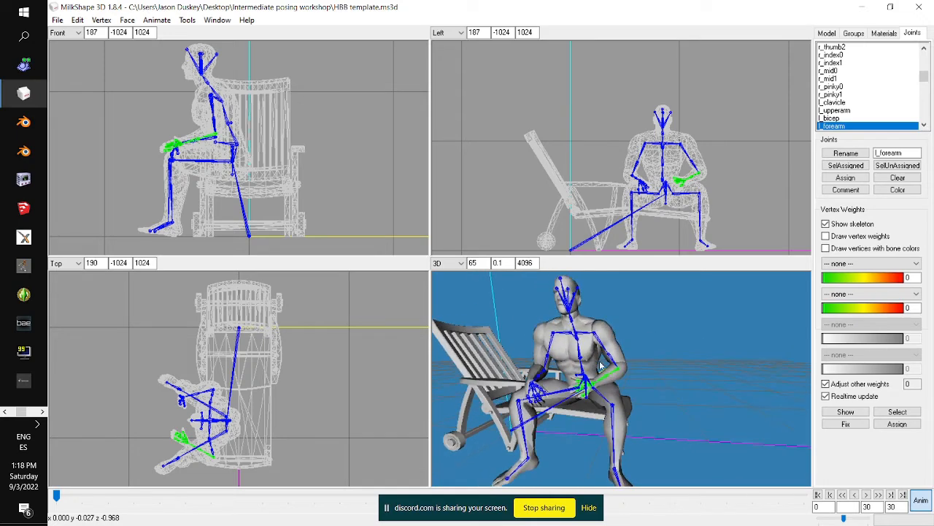
scroll(600, 365, "up", 3)
scroll(843, 105, "down", 1)
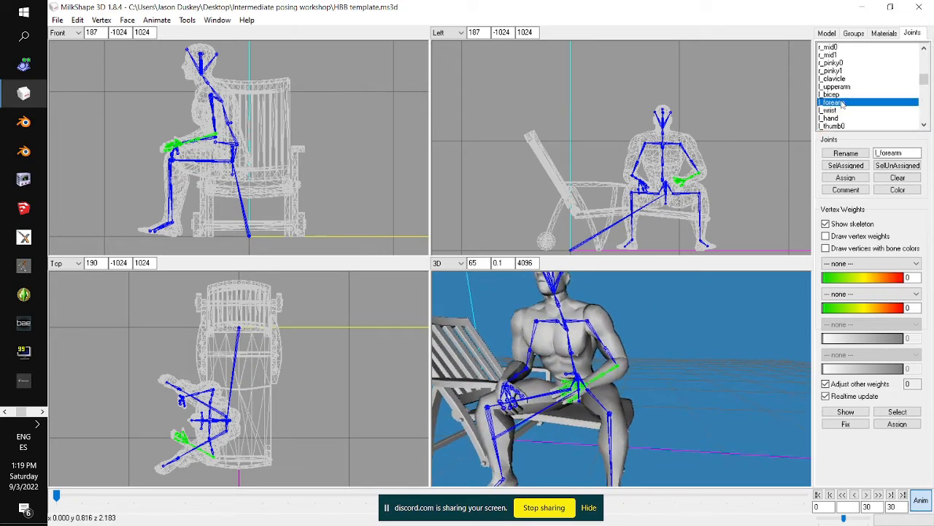
left_click(834, 117)
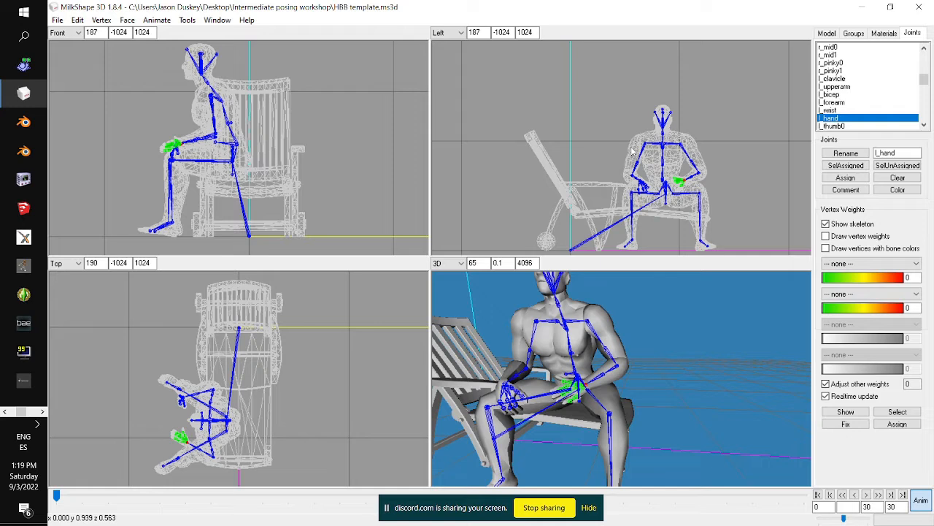
left_click_drag(632, 148, 619, 130)
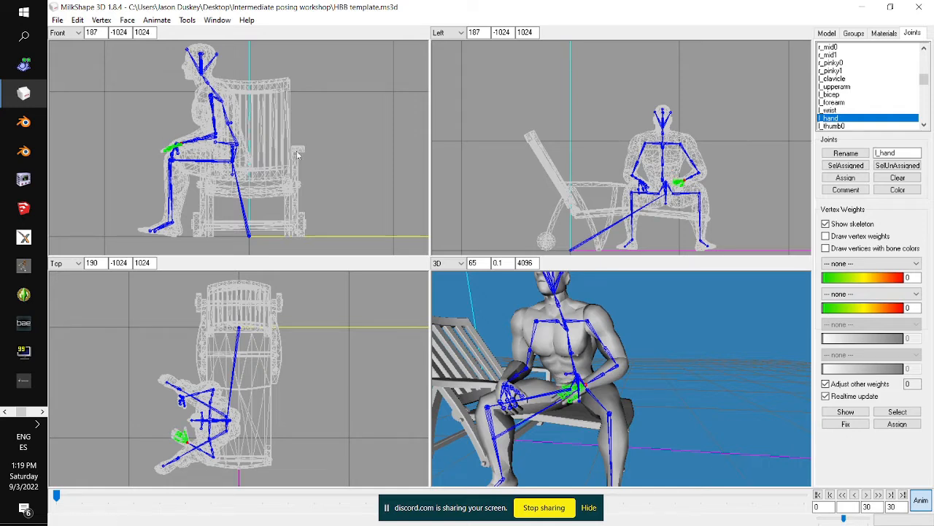
left_click_drag(259, 164, 259, 184)
left_click_drag(223, 365, 219, 372)
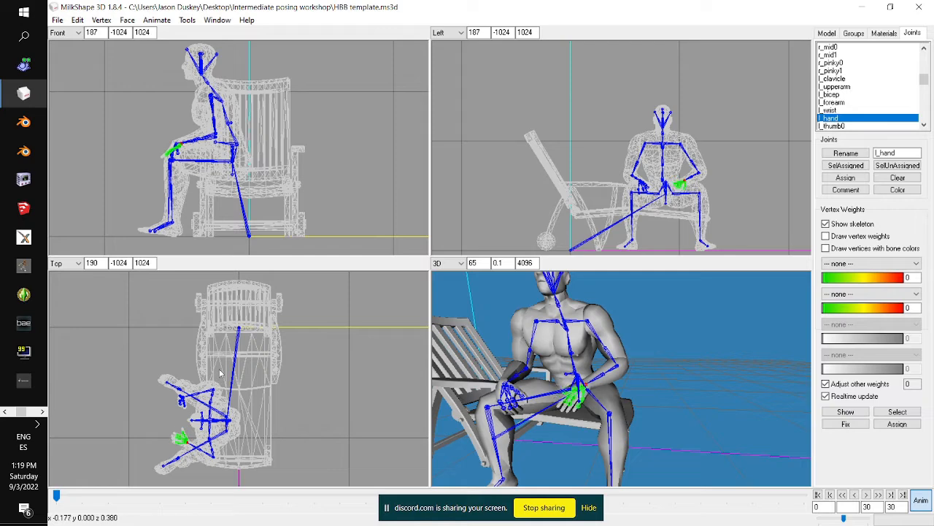
Rotate the l_thumb0, l_thumb1 and l_thumb2 joints to shape the left thumb against the inner thigh
left_click_drag(501, 405, 664, 347)
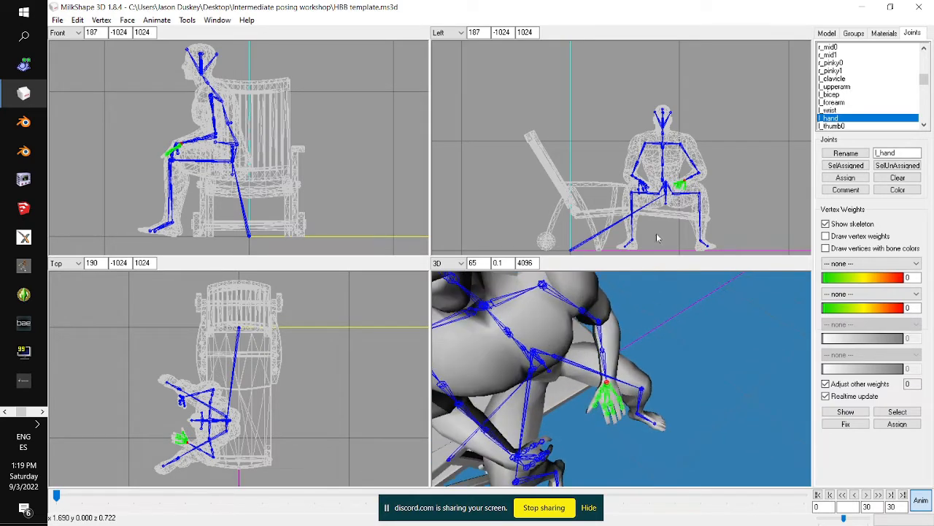
left_click(833, 126)
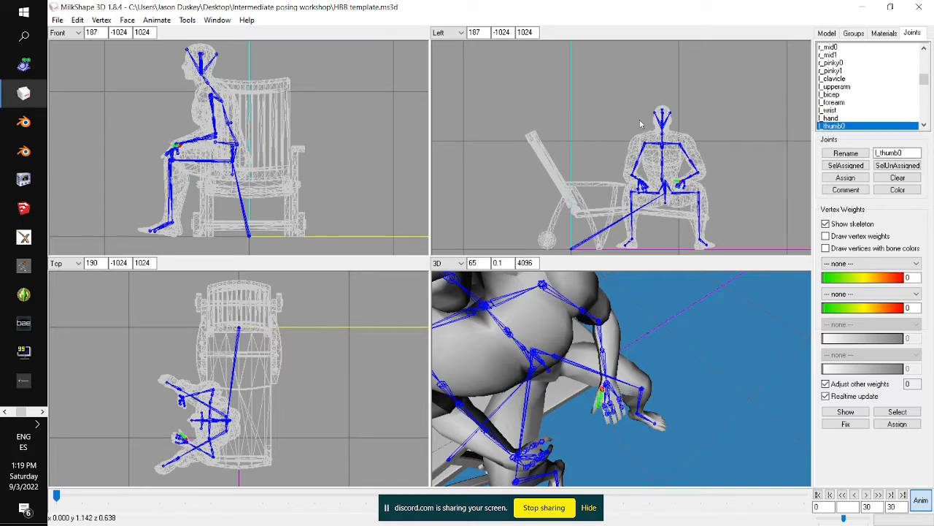
scroll(879, 113, "down", 2)
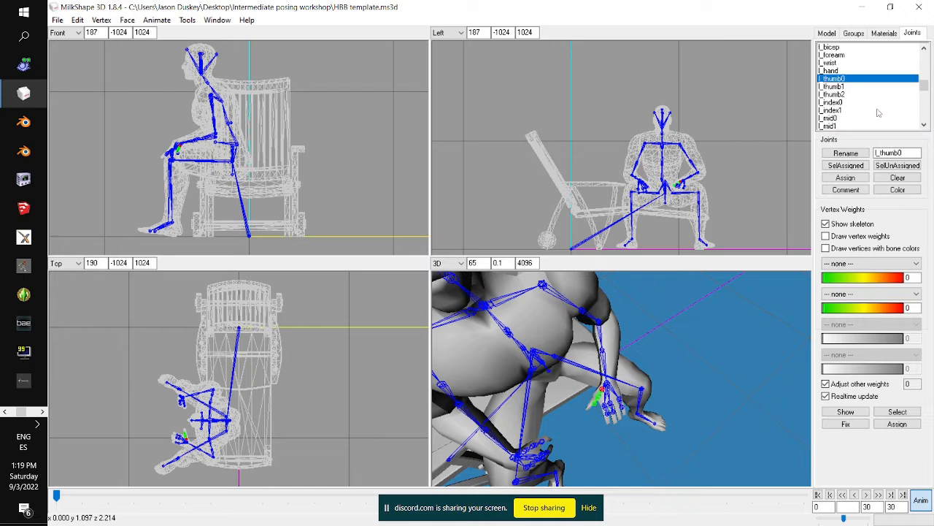
left_click(842, 88)
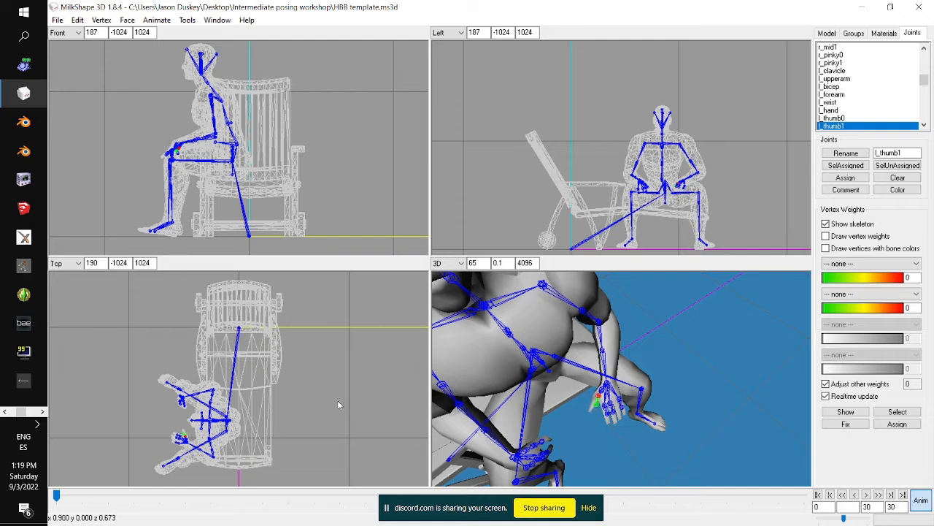
scroll(885, 117, "down", 2)
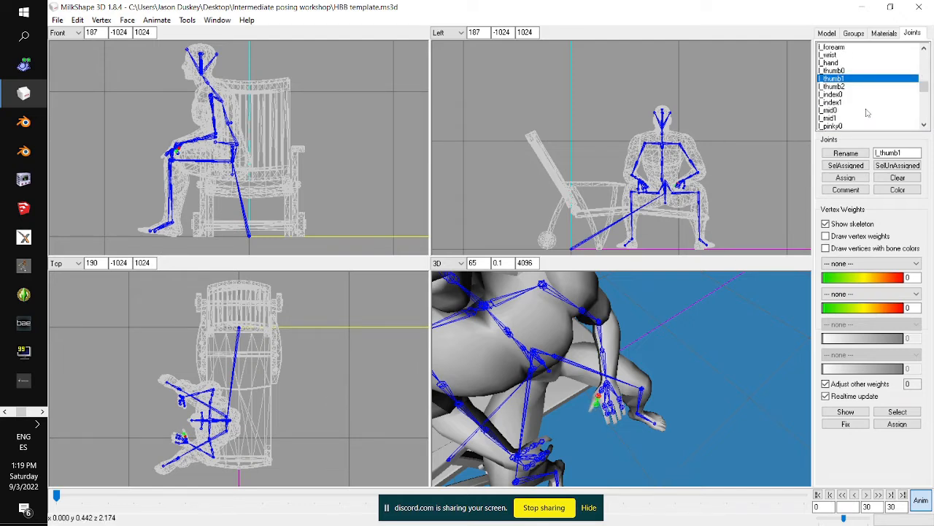
left_click(845, 87)
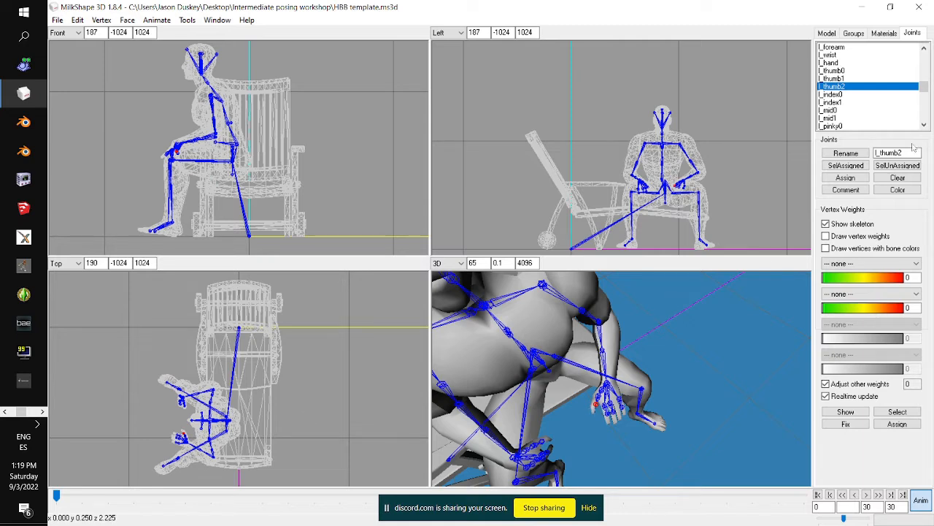
Rotate the l_index0 and l_index1 joints to bend the left index finger over the thigh
left_click(847, 95)
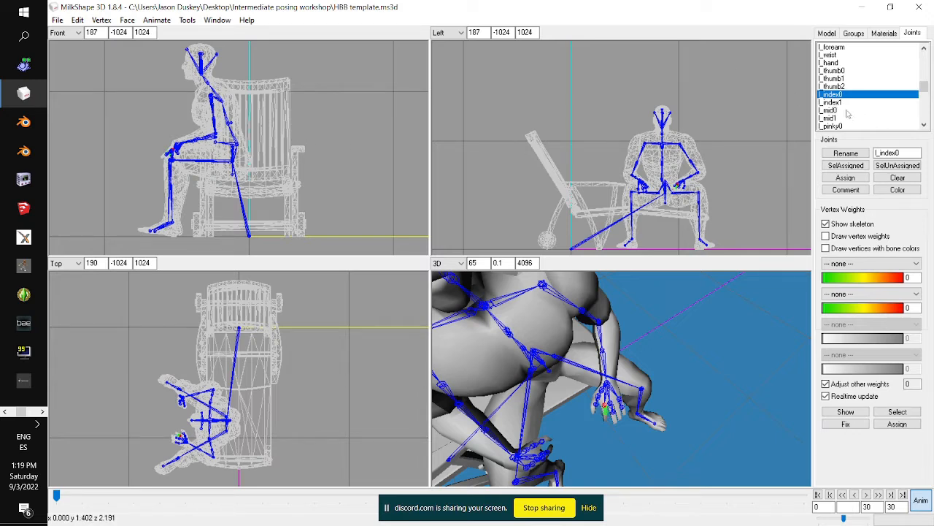
left_click(832, 102)
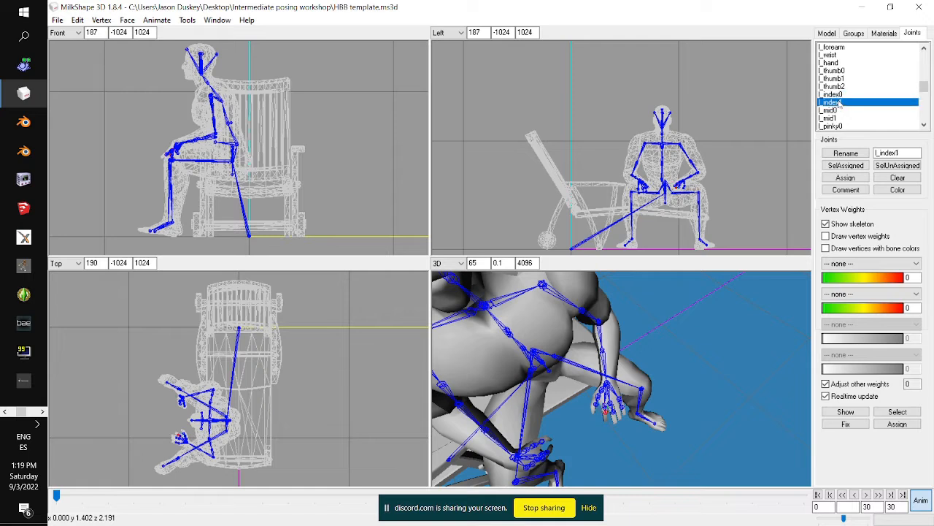
left_click(830, 94)
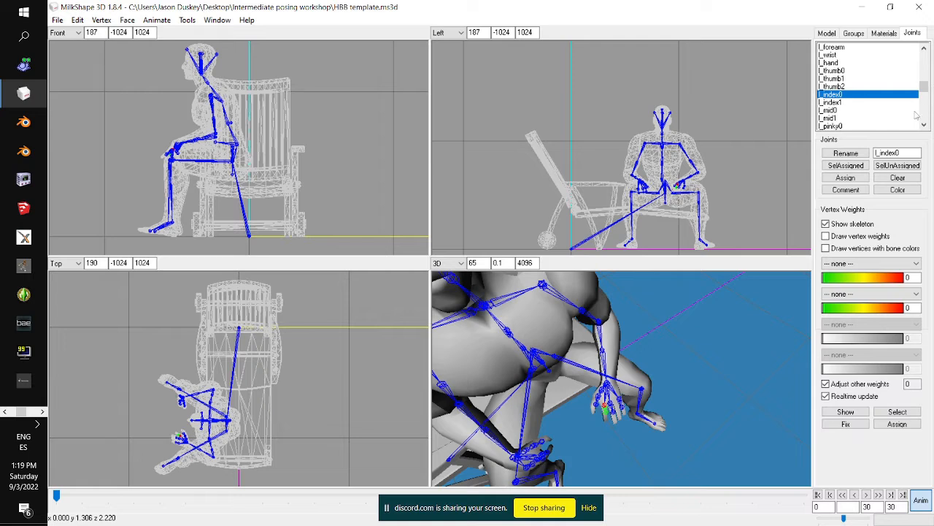
left_click(854, 103)
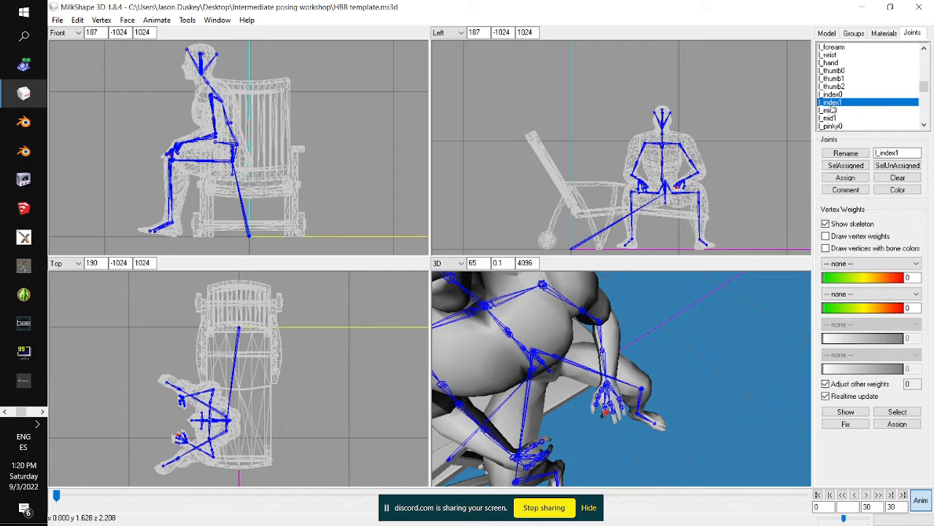
Bend the remaining left fingers over the thigh by rotating l_mid0, l_mid1, l_pinky0 and l_pinky1
left_click(830, 110)
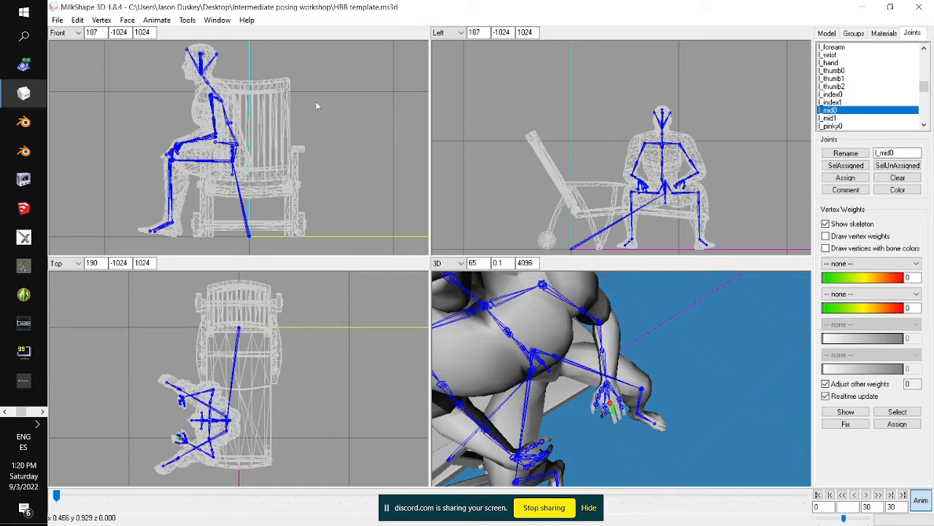
left_click(822, 118)
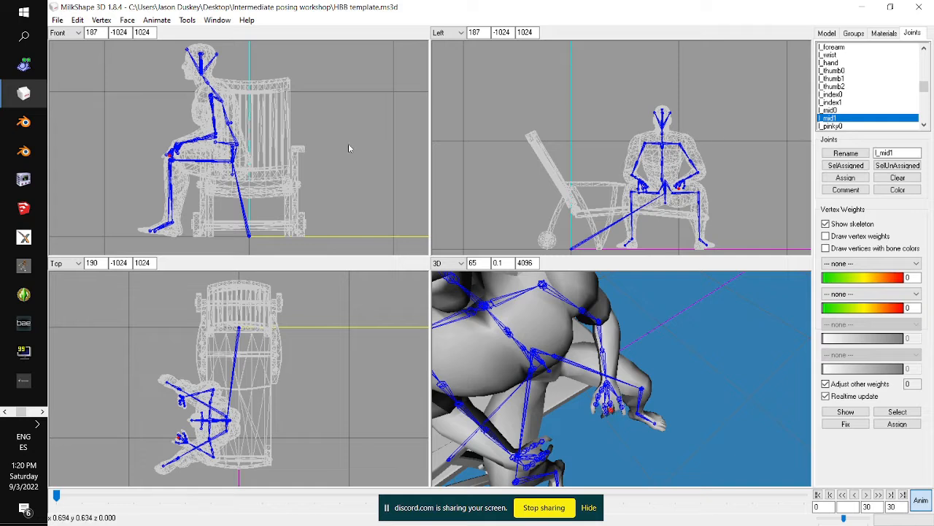
scroll(832, 82, "down", 2)
left_click(831, 78)
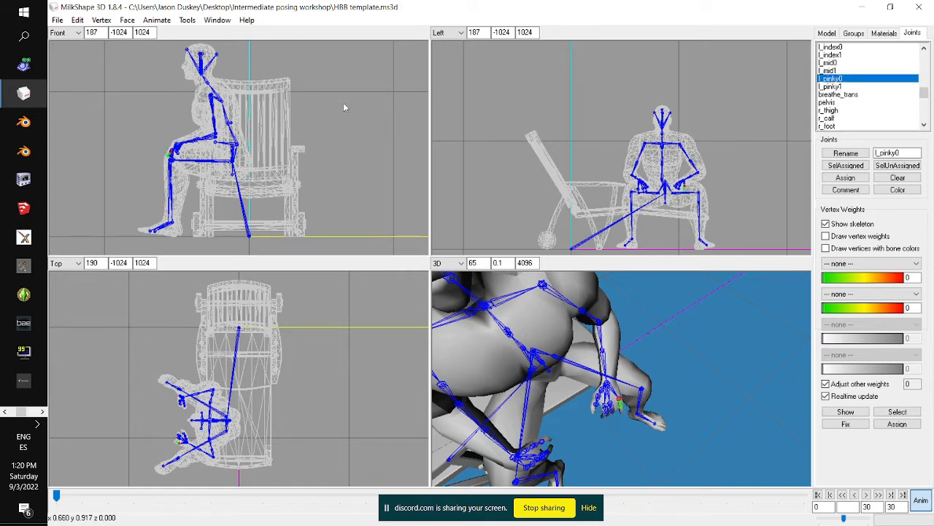
left_click(830, 87)
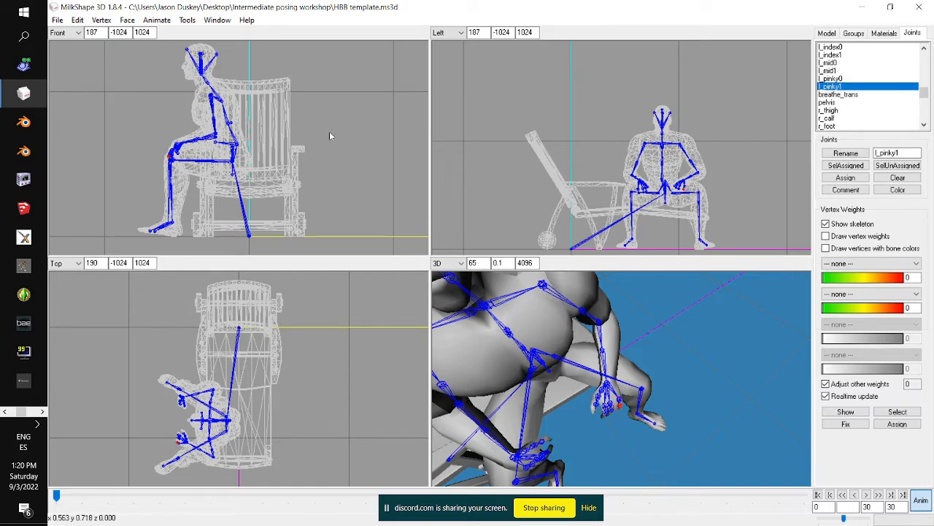
Maximize the 3D view to check the seated body and chair, and set a keyframe for the finished pose
left_click_drag(550, 448, 552, 399)
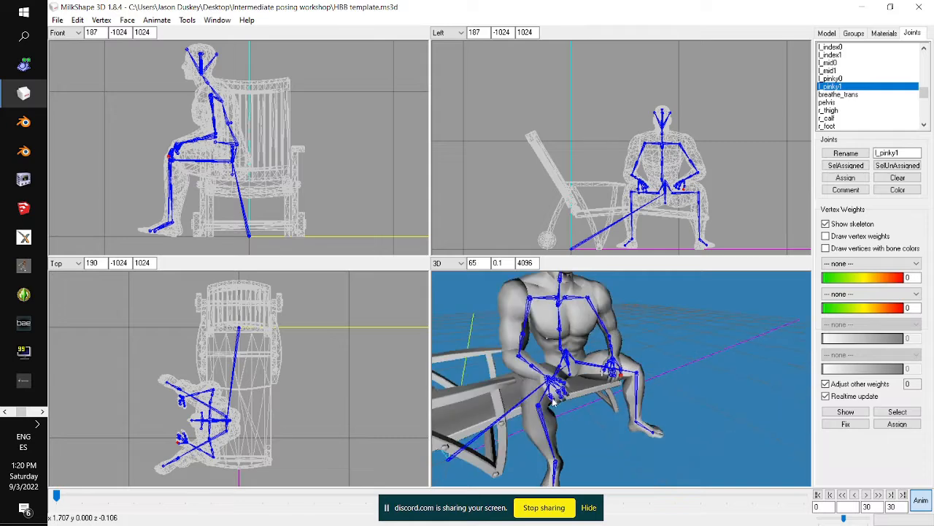
scroll(553, 402, "down", 4)
right_click(648, 413)
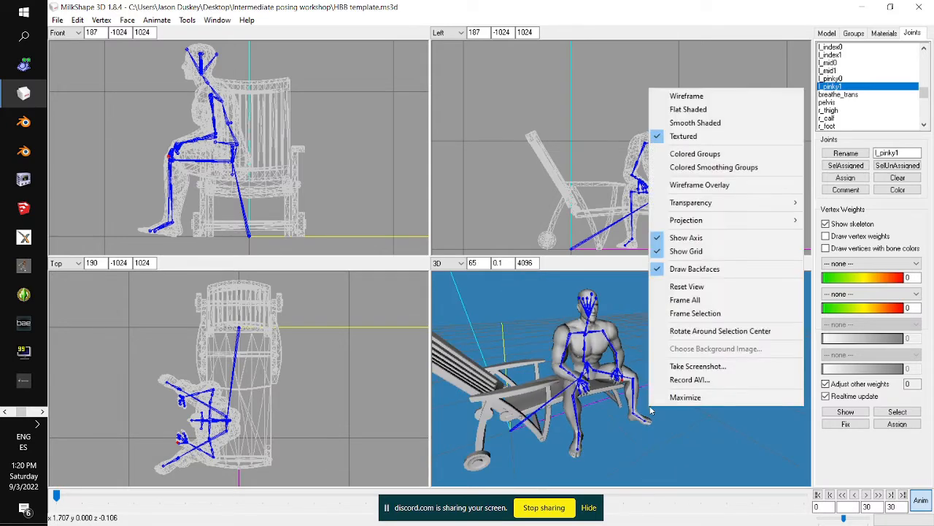
left_click(690, 407)
left_click_drag(532, 330, 526, 338)
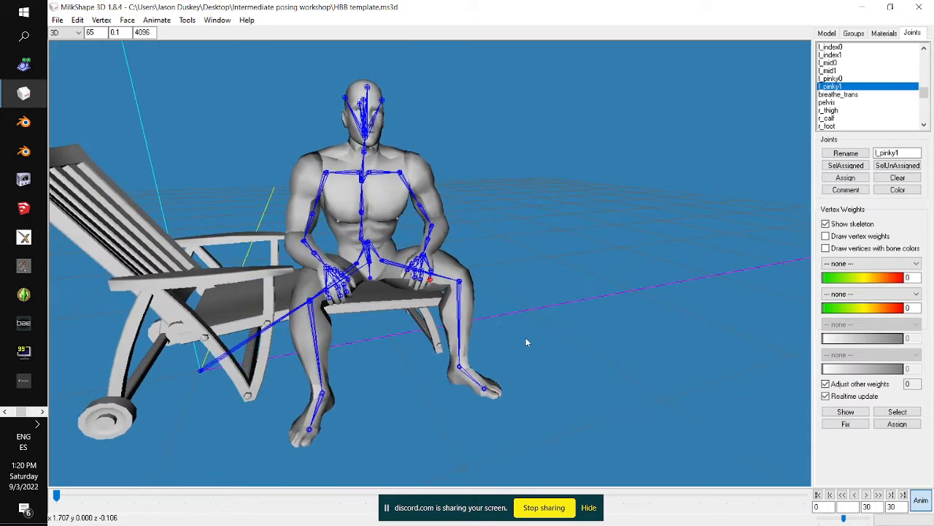
left_click_drag(399, 305, 538, 385, "ctrl")
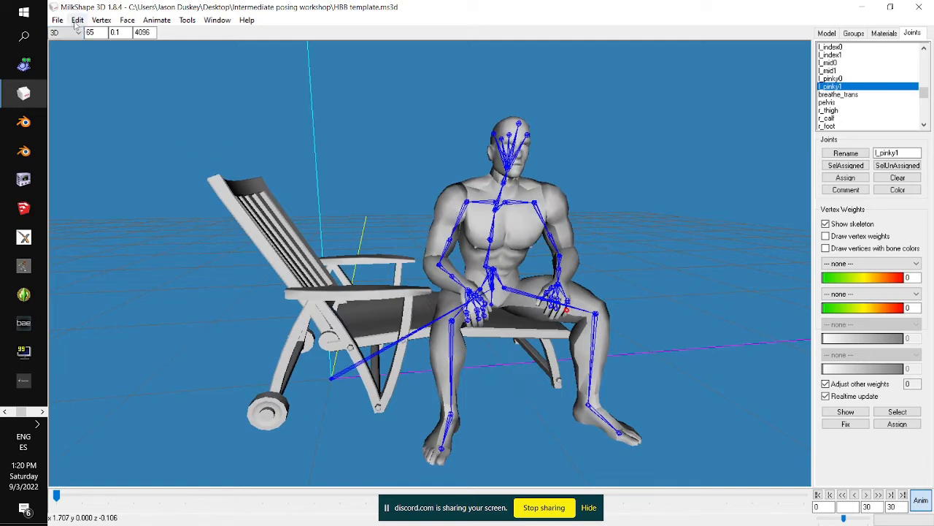
left_click(152, 22)
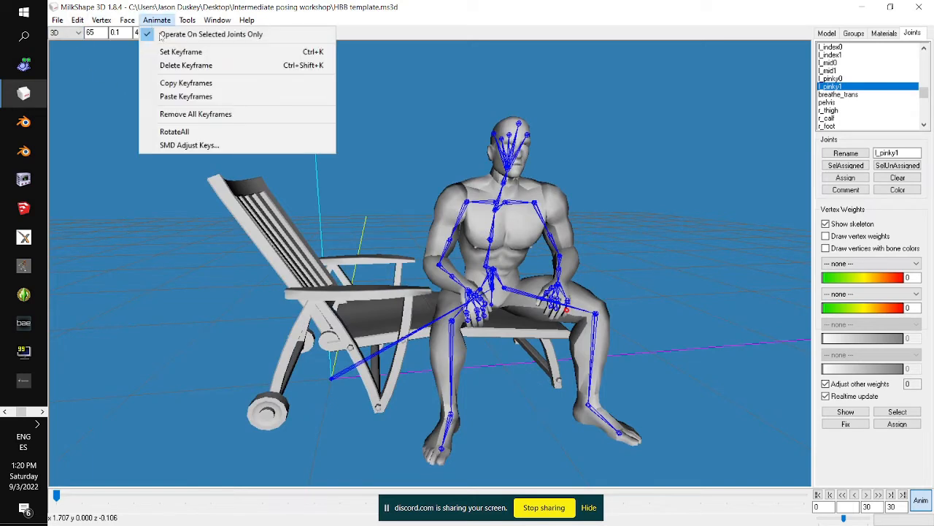
left_click(182, 52)
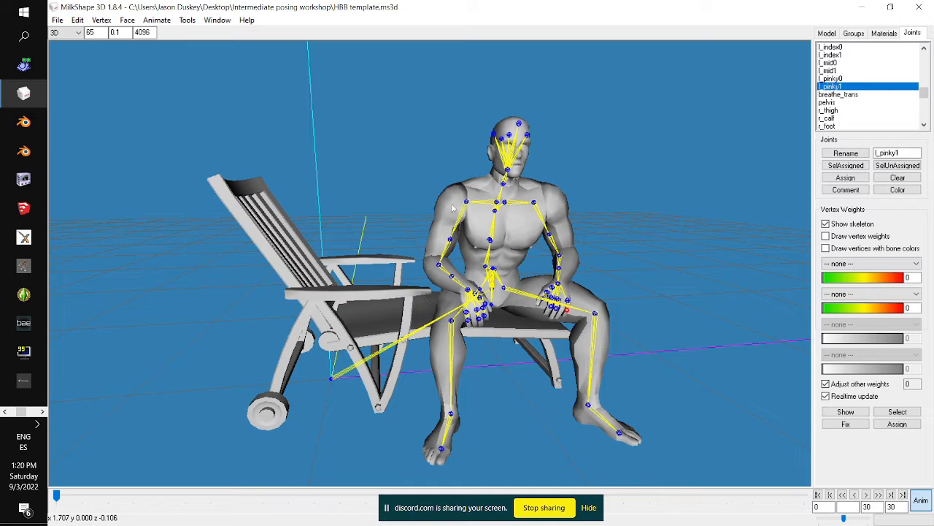
Save the posed scene under the new name "HBB Recliner relax" in the Intermediate posing workshop folder, while staying in animation mode
left_click(58, 21)
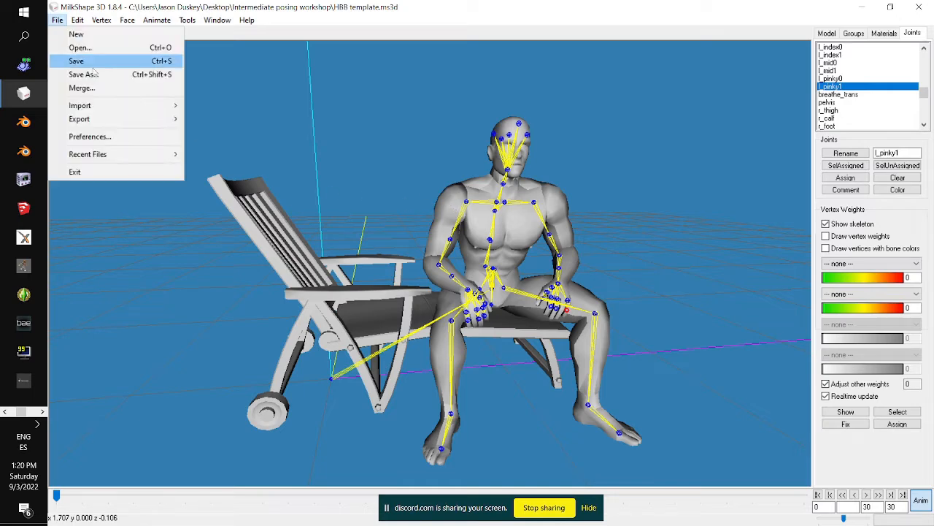
left_click(102, 75)
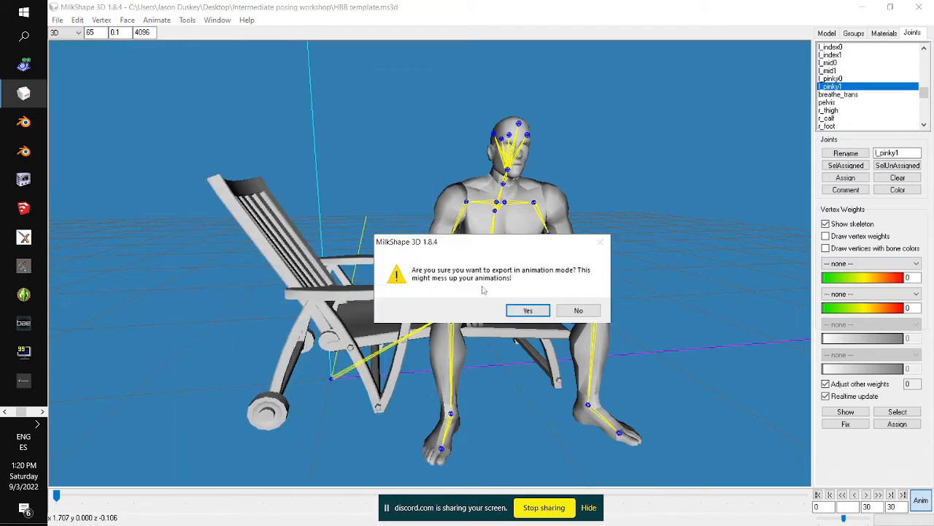
left_click(528, 310)
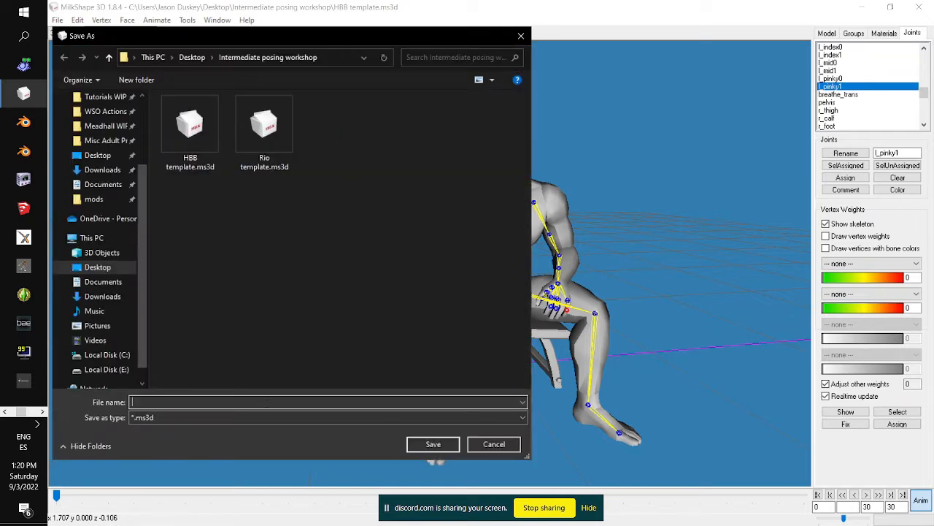
type("Recl")
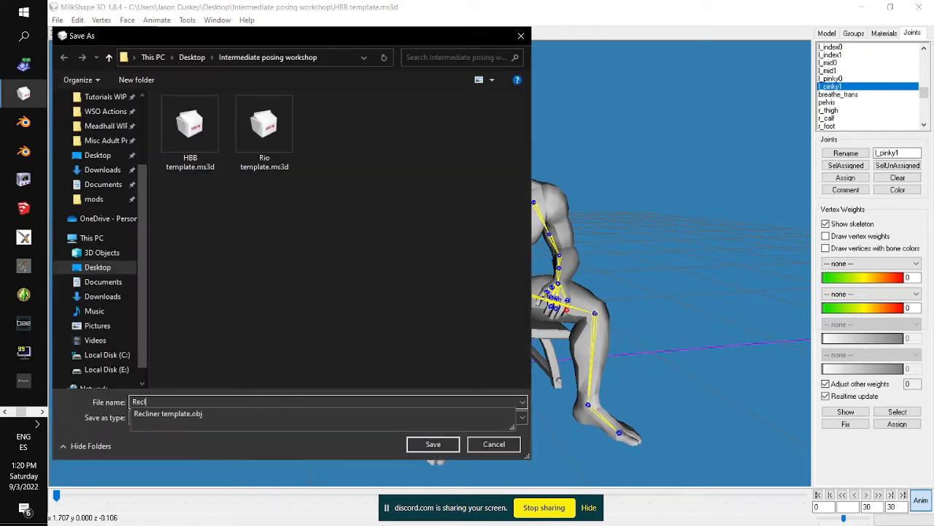
type("iner relax")
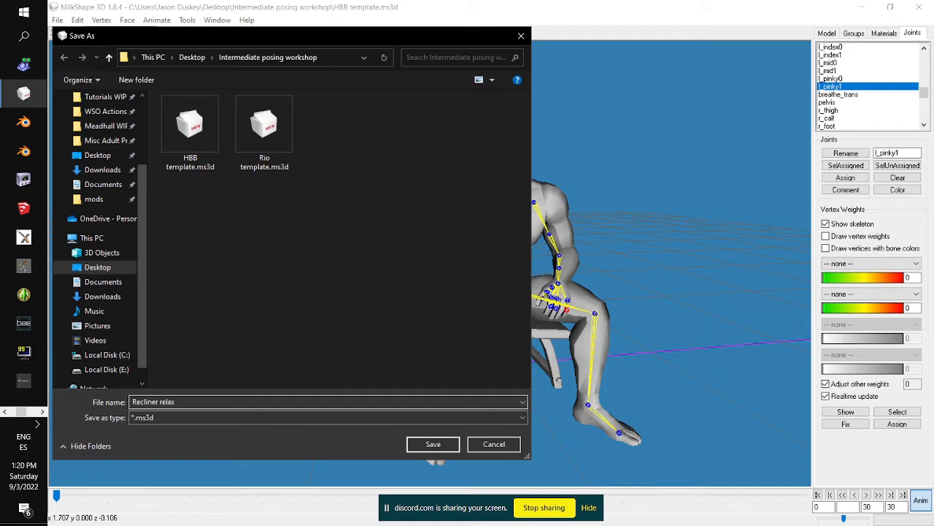
type("HBB")
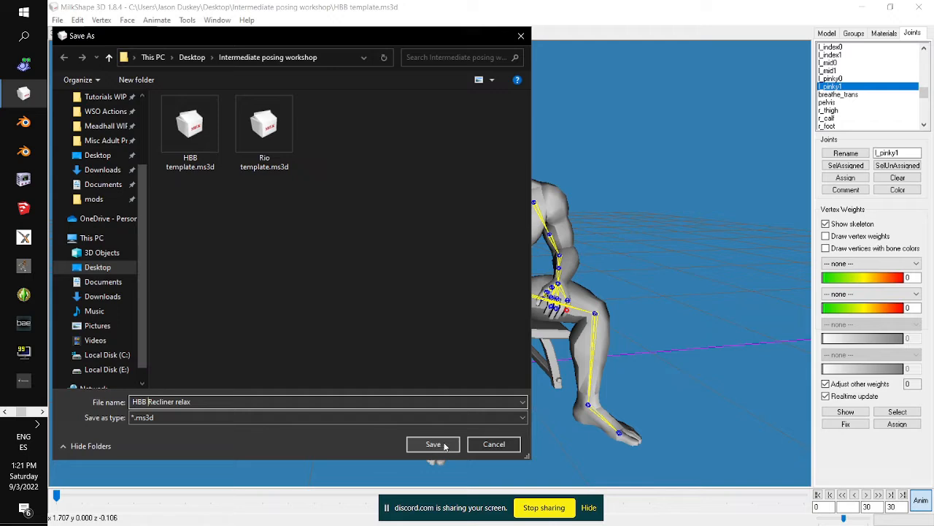
left_click(433, 444)
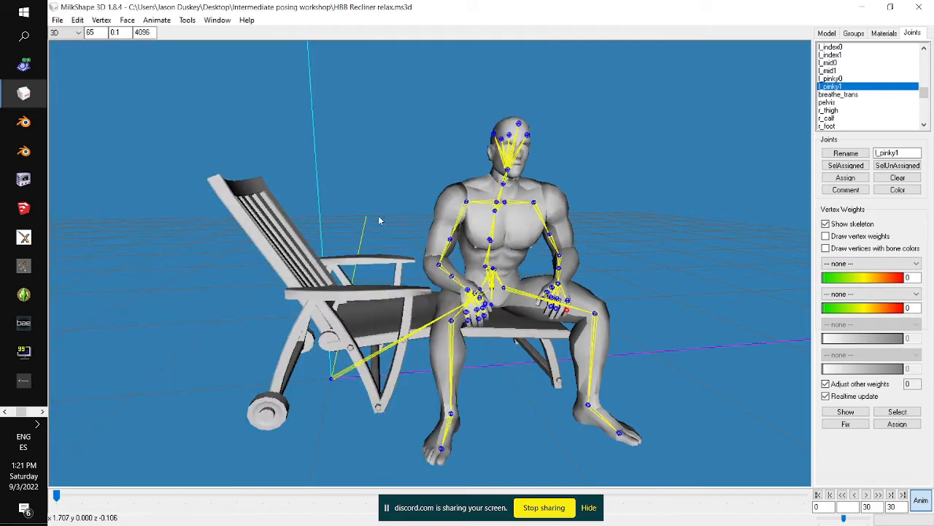
Export the pose with Sims2 AniMesh ANIM Exporter V1.0.1 as "tutorialpose1-hbbreclinerrelax" using the default options, and restore the four-viewport layout
left_click(57, 20)
mouse_move(100, 122)
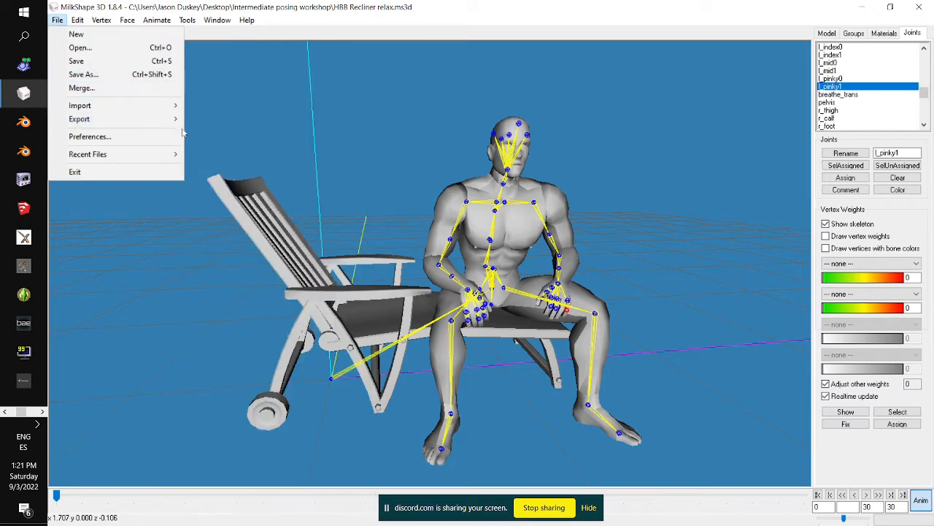
mouse_move(174, 119)
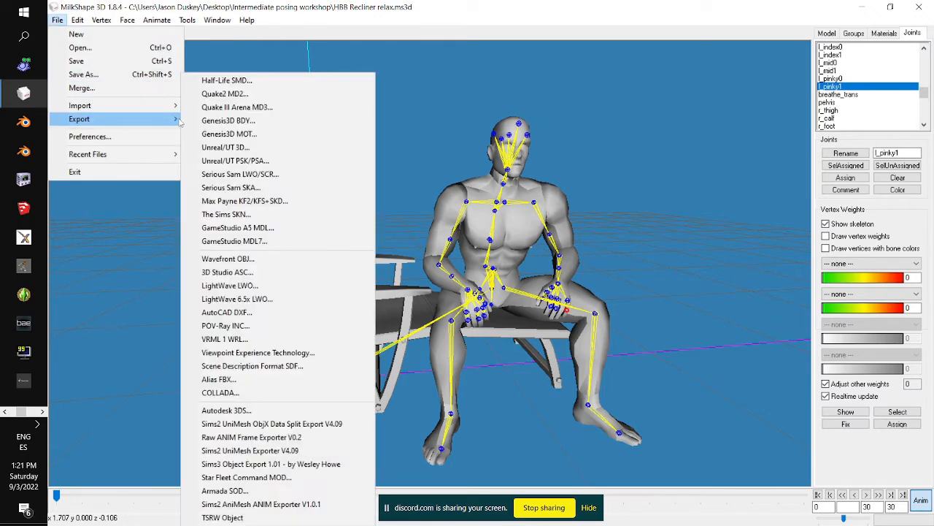
left_click(298, 509)
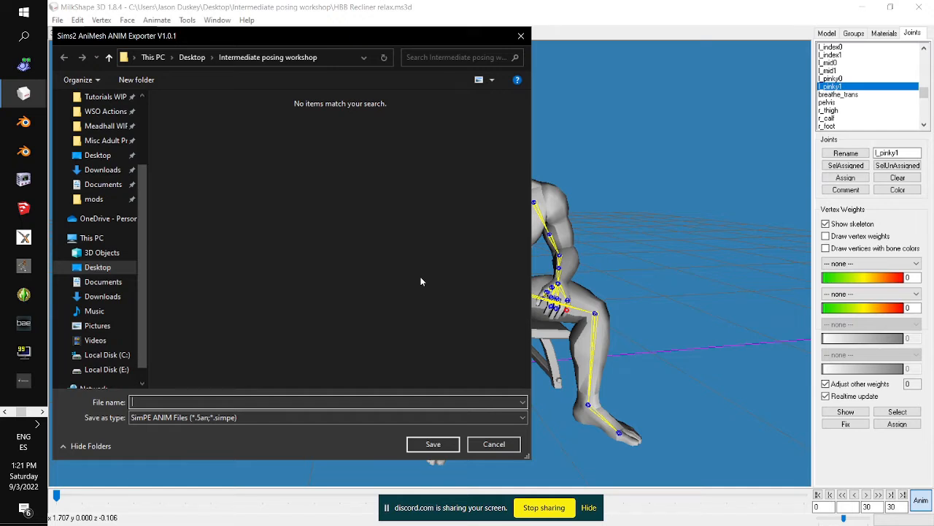
type("tutorialpose1-hbbreclinerrelax")
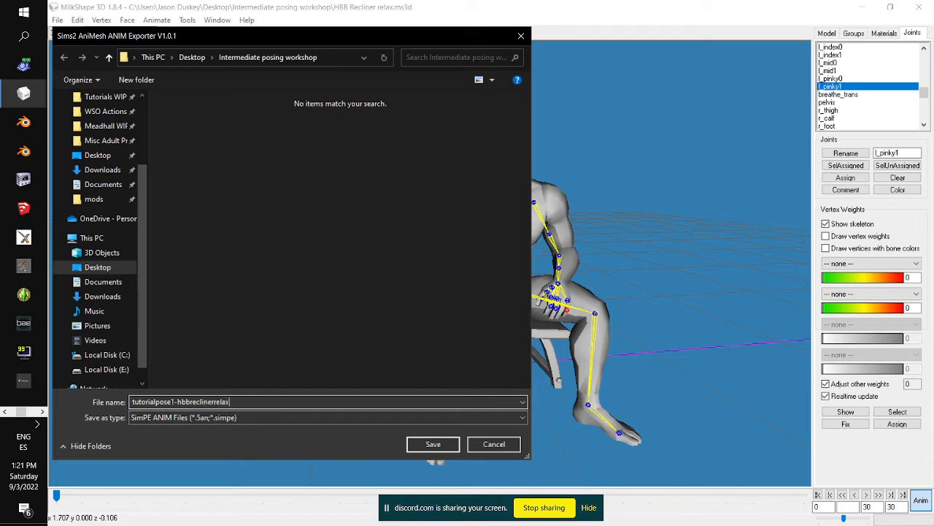
left_click(441, 447)
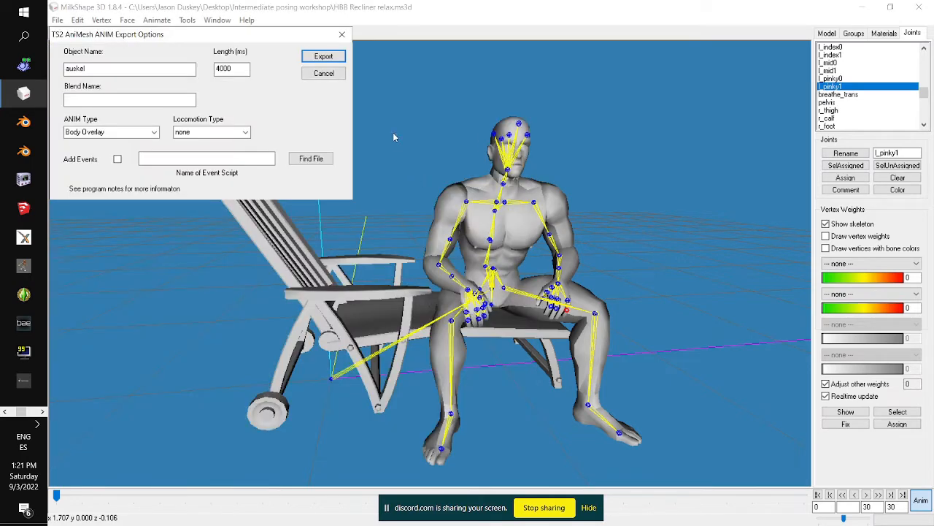
left_click(325, 58)
right_click(744, 419)
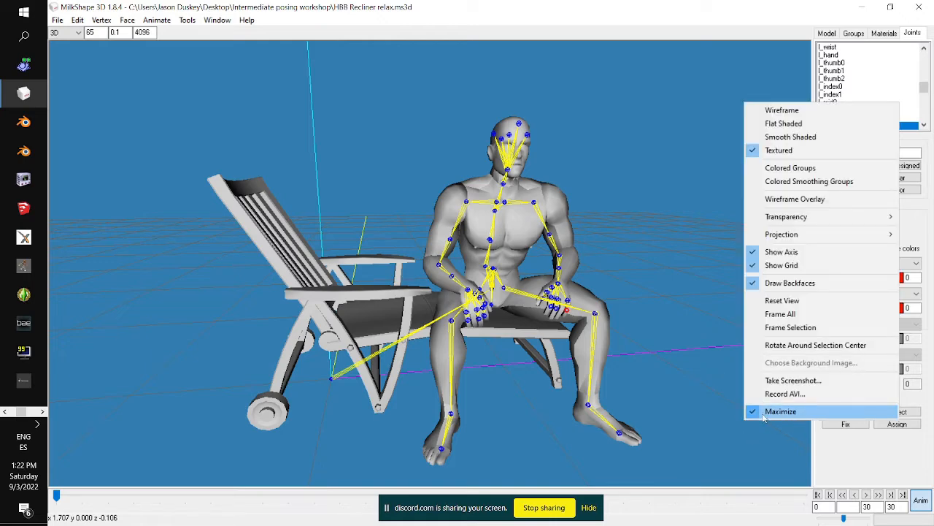
left_click(779, 411)
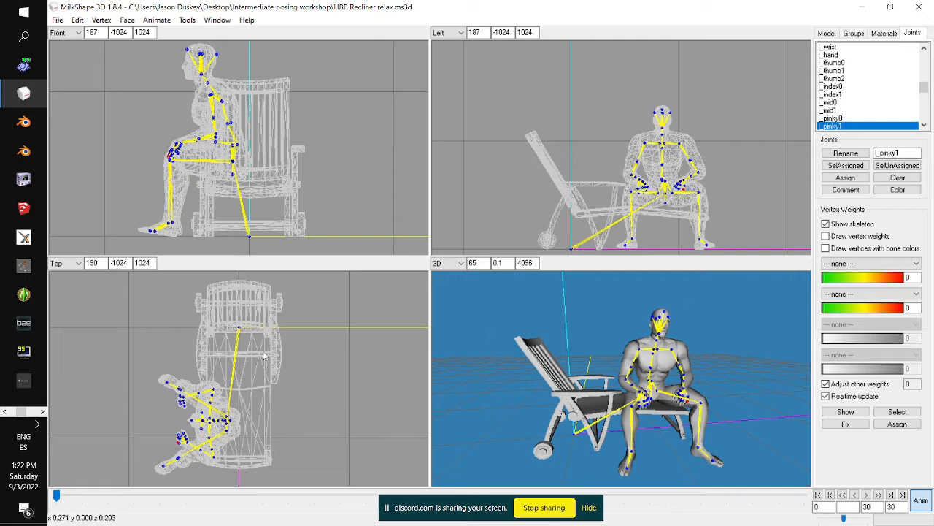
left_click(36, 426)
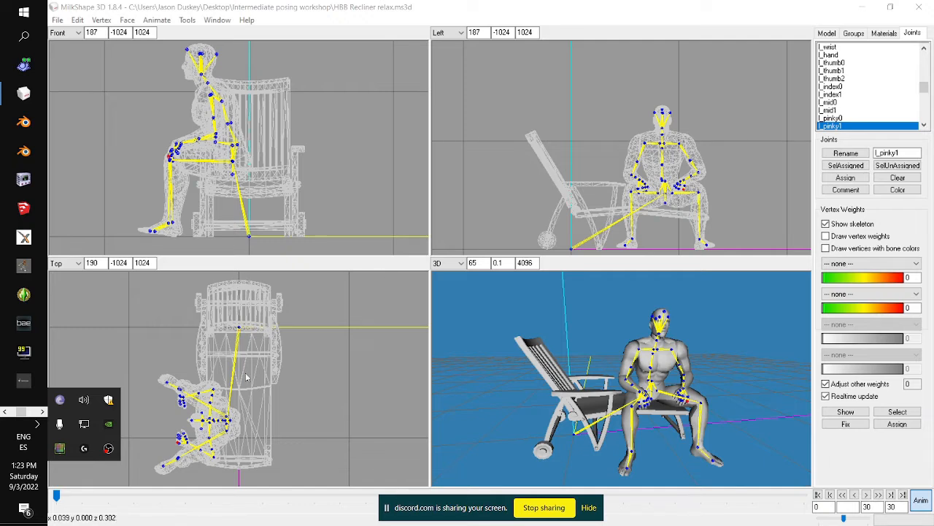
Start a new scene and open AFanimBase.ms3d from the Animation bases folder under Projects, Ongoing
left_click(227, 510)
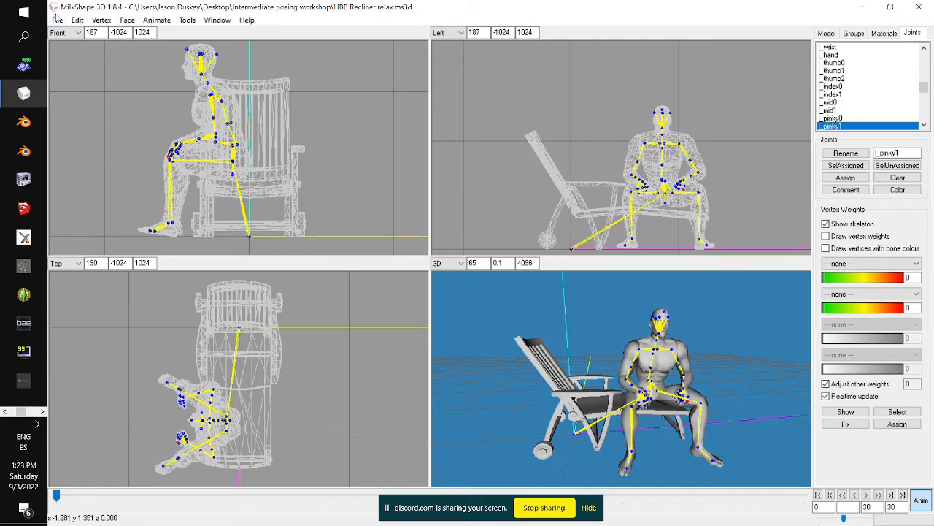
left_click(57, 20)
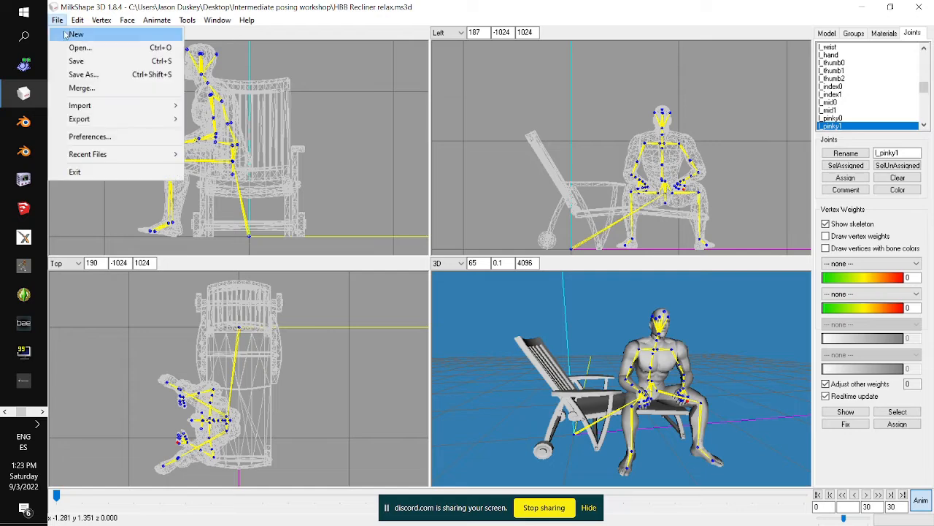
left_click(66, 35)
left_click(57, 19)
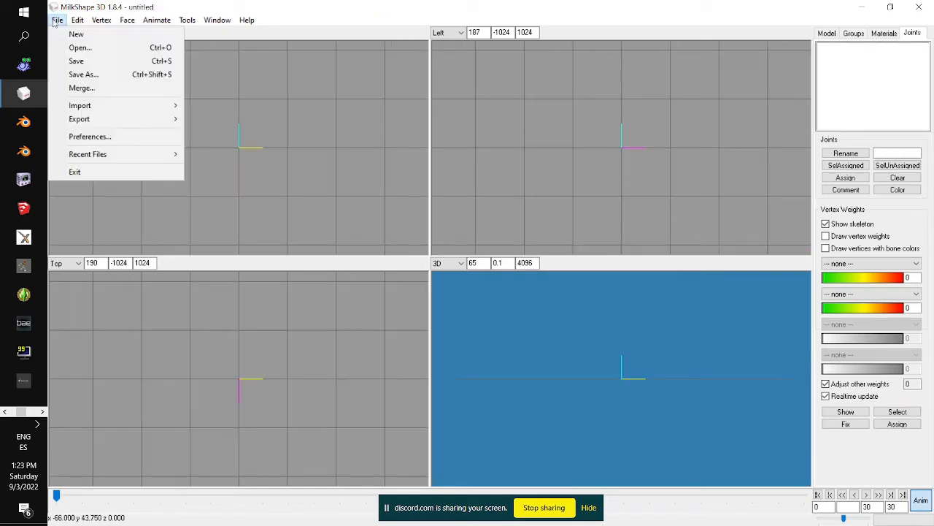
left_click(76, 48)
scroll(154, 287, "up", 3)
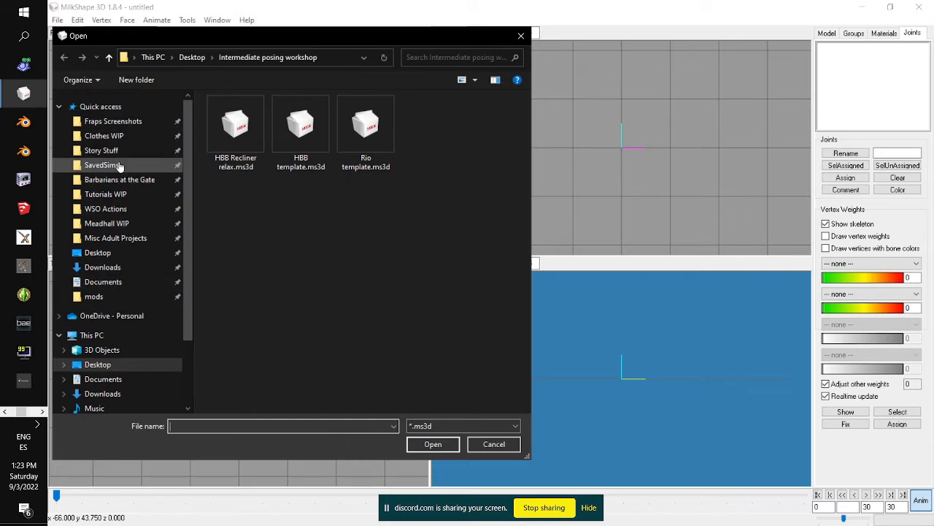
left_click(124, 209)
left_click(237, 58)
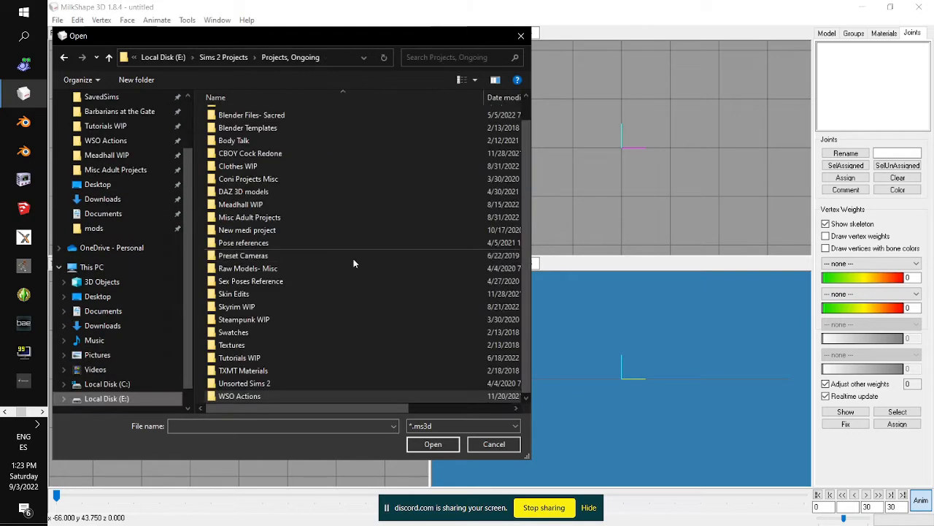
scroll(335, 175, "up", 1)
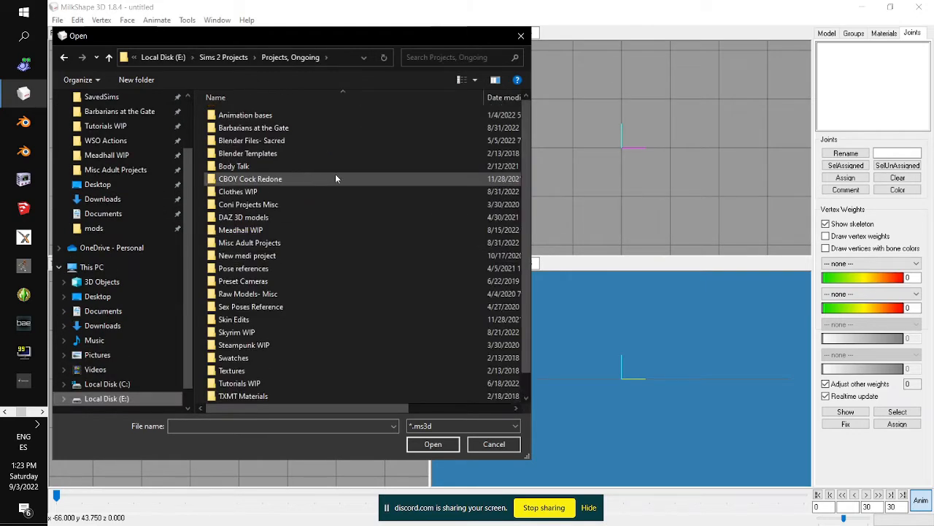
double_click(281, 115)
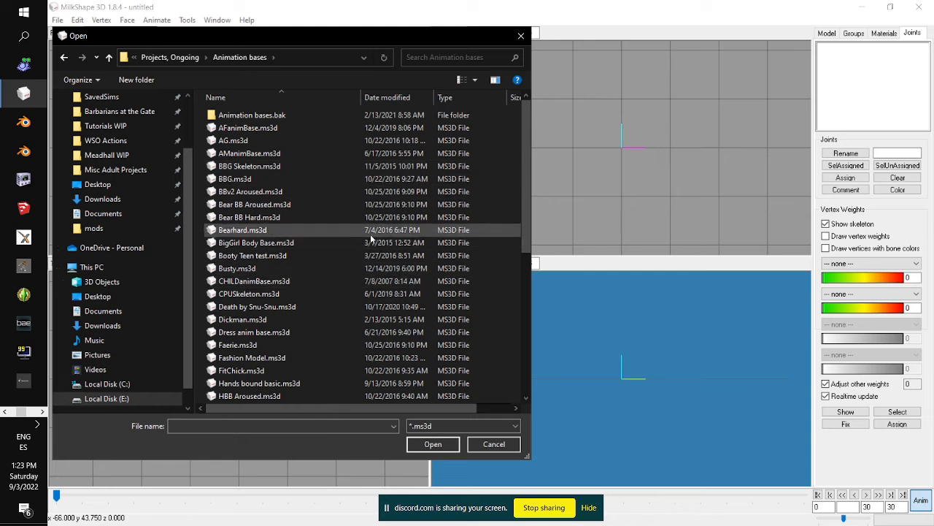
double_click(291, 129)
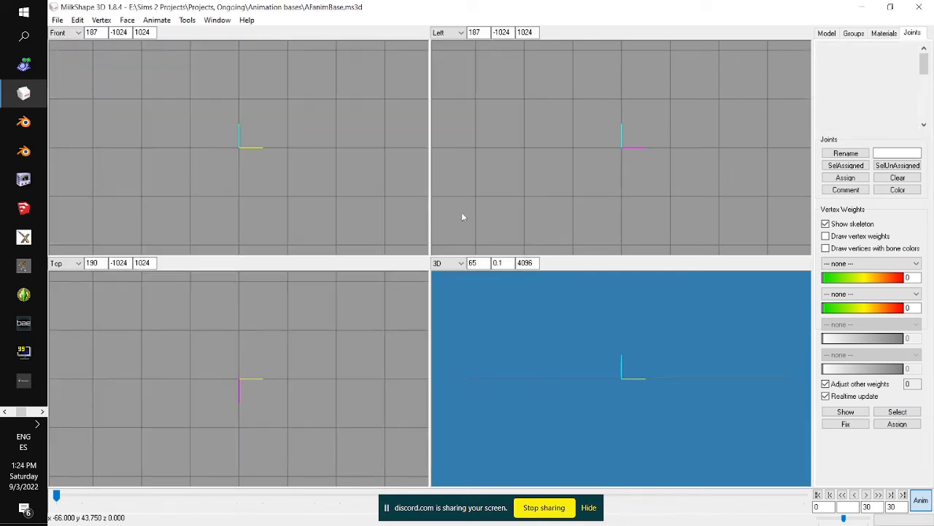
Deselect the whole female base mesh and turn off animation mode so its vertices can be edited
mouse_move(610, 356)
left_mouse_down()
mouse_move(627, 371)
mouse_move(620, 367)
left_mouse_up()
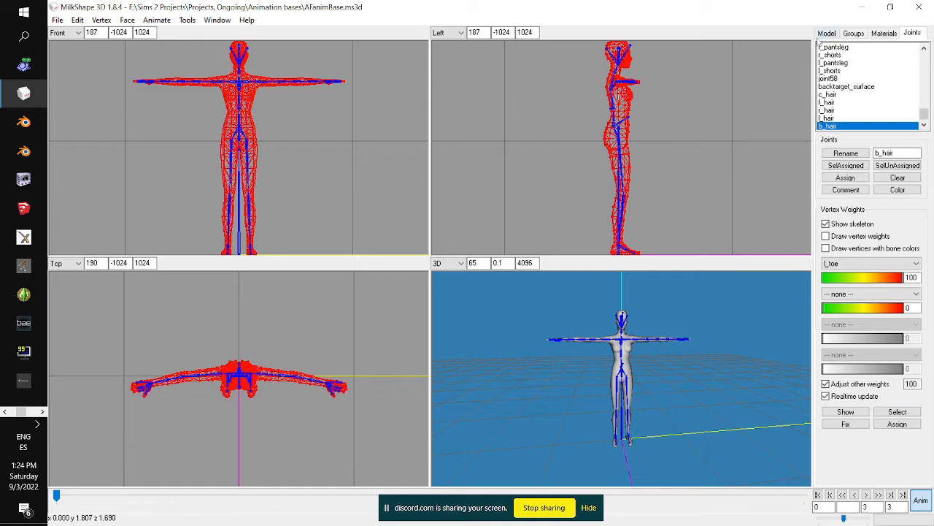
left_click(825, 33)
left_click(845, 59)
left_click(706, 124)
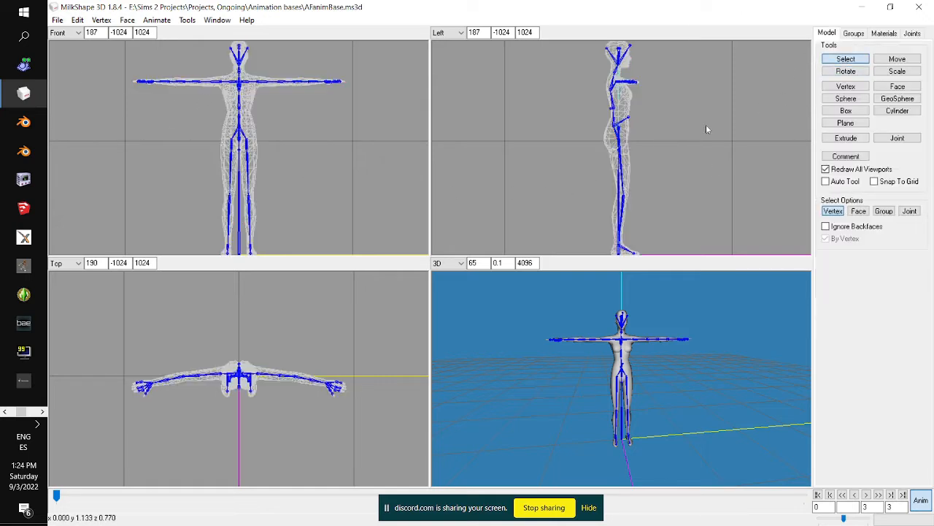
left_click(924, 499)
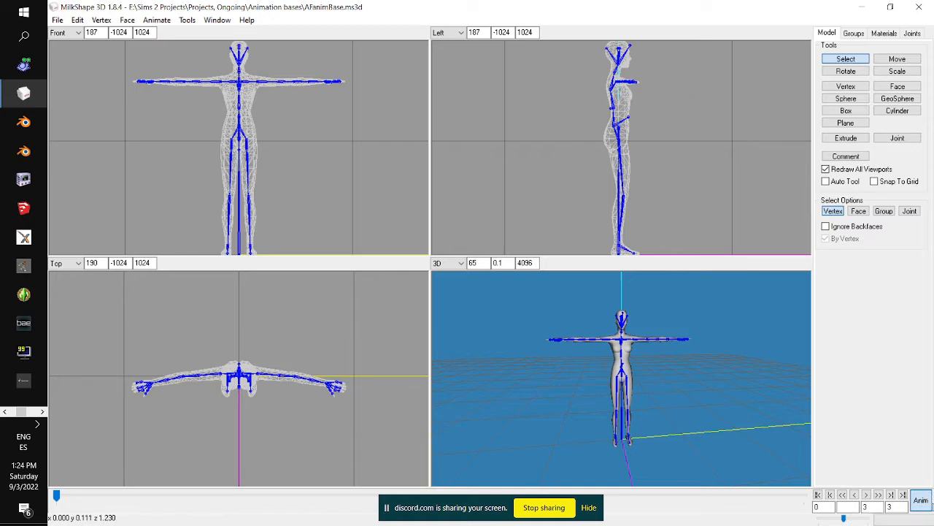
left_click(924, 501)
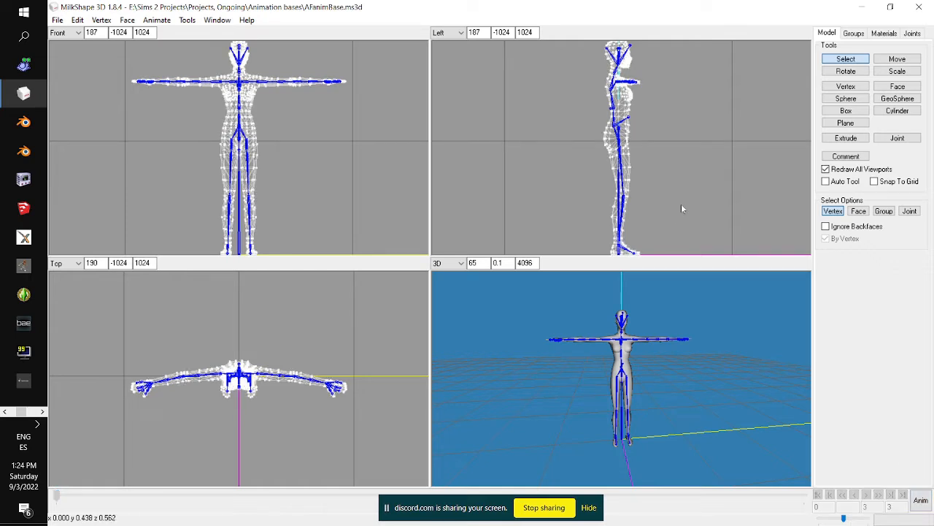
Select all body vertices below the head, including the arms and the back of the neck, and delete them
middle_click_drag(724, 222, 715, 177)
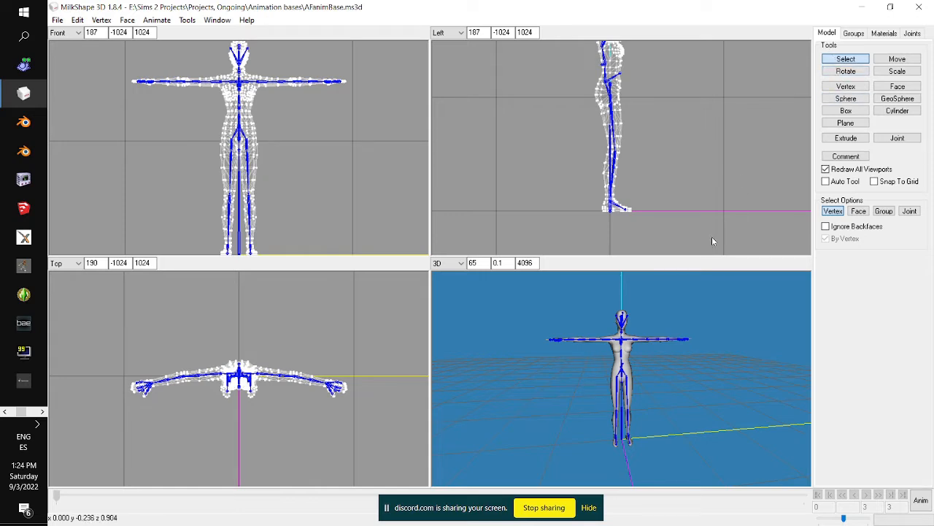
left_click_drag(712, 236, 561, 56)
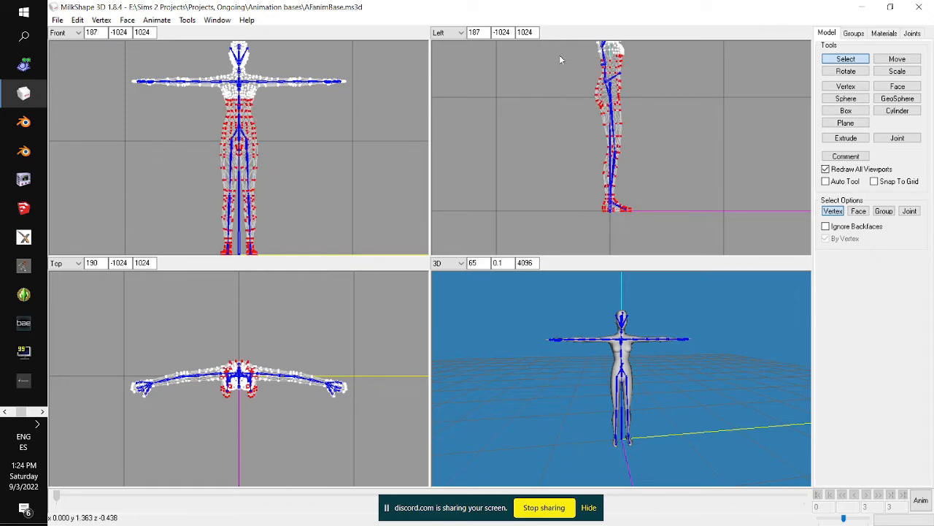
left_click_drag(653, 67, 633, 205, "ctrl")
scroll(628, 216, "up", 4)
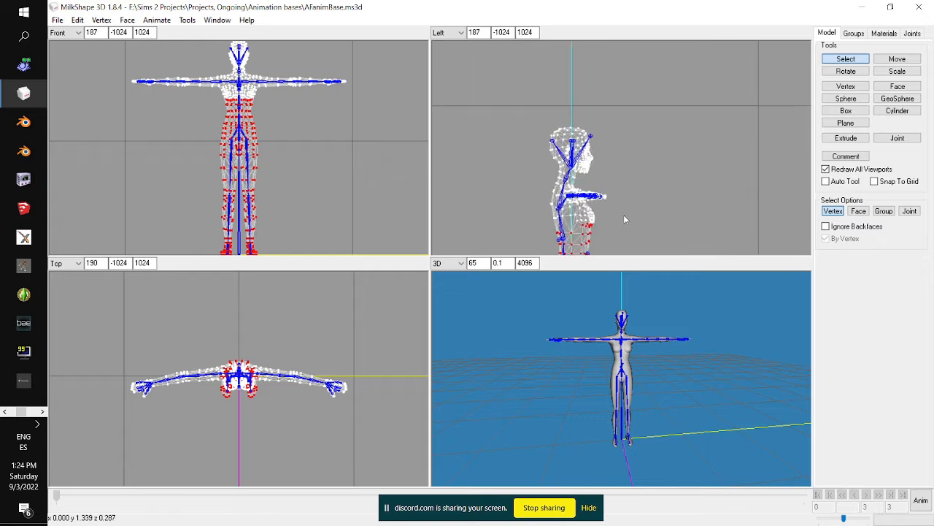
left_click_drag(626, 243, 503, 194)
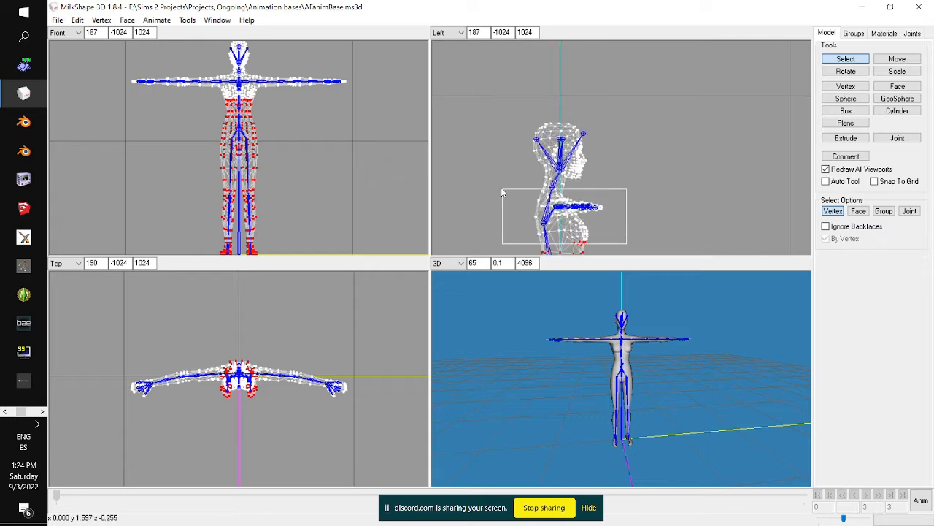
scroll(506, 219, "up", 3)
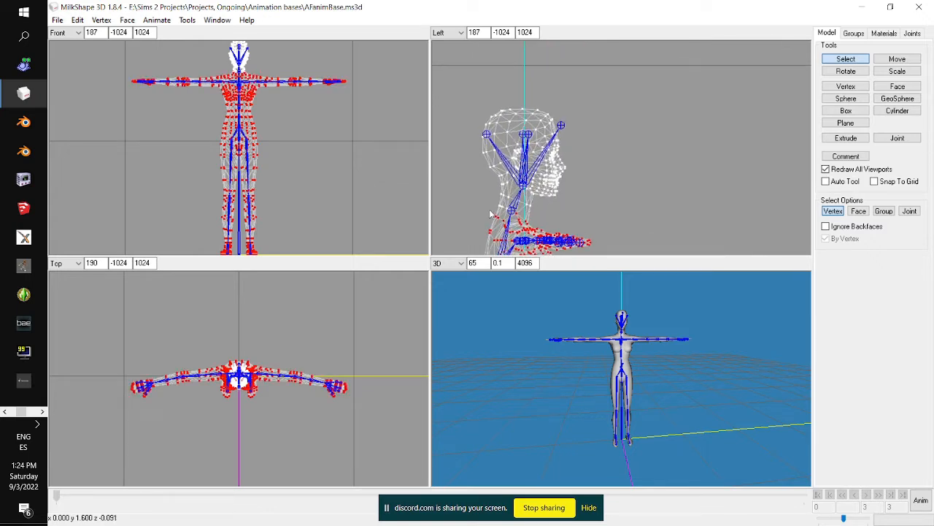
left_click_drag(490, 205, 508, 217)
key("Delete")
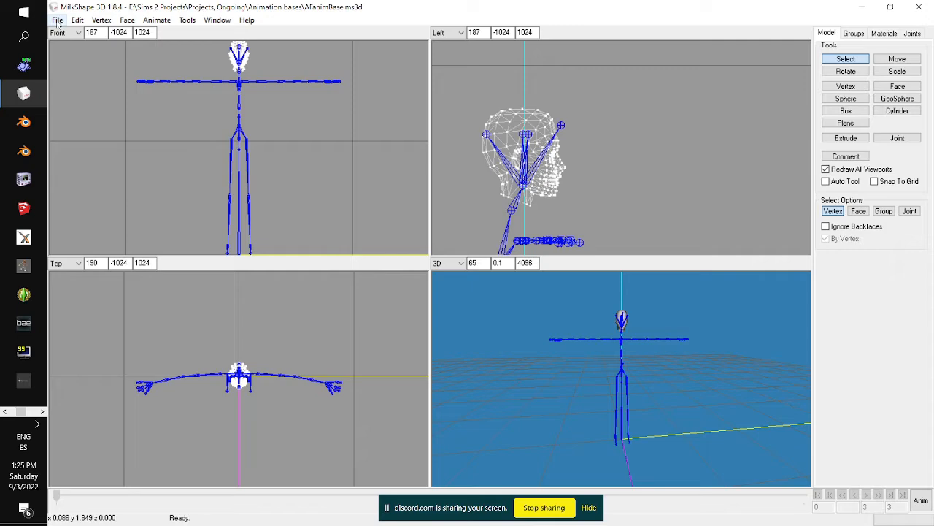
Import the TSRW object AF-to-VolGal_LifaEdit_BetterBoobs.wso from the Female Bodyshapes folder in WSO Actions, and check the body in the 3D view
left_click(57, 22)
mouse_move(104, 107)
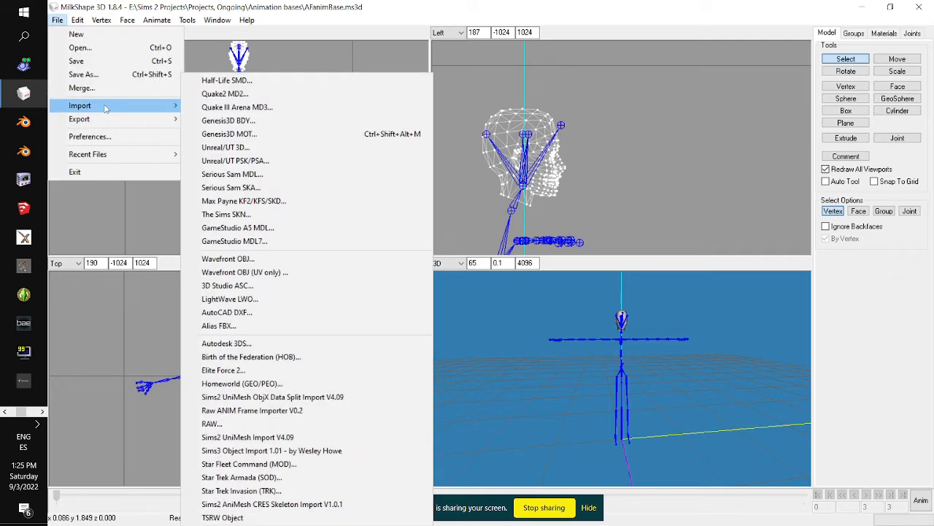
left_click(281, 516)
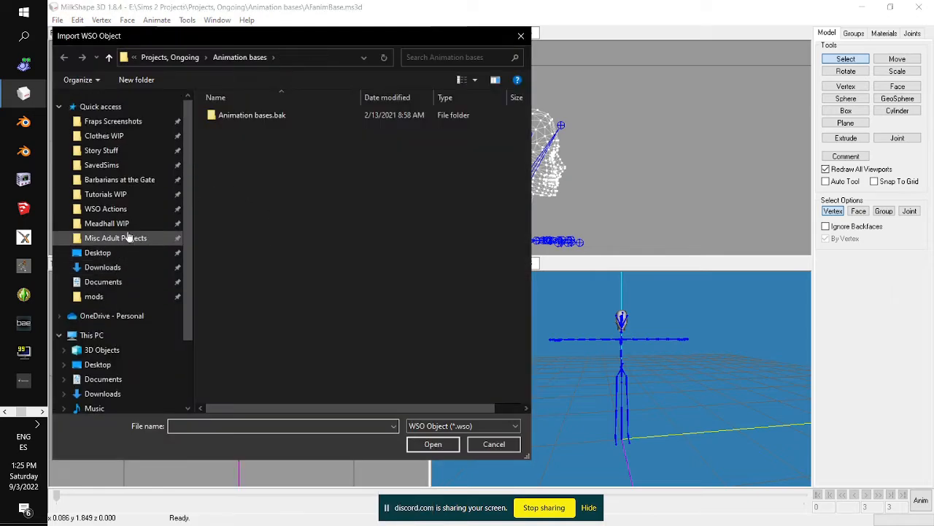
left_click(106, 209)
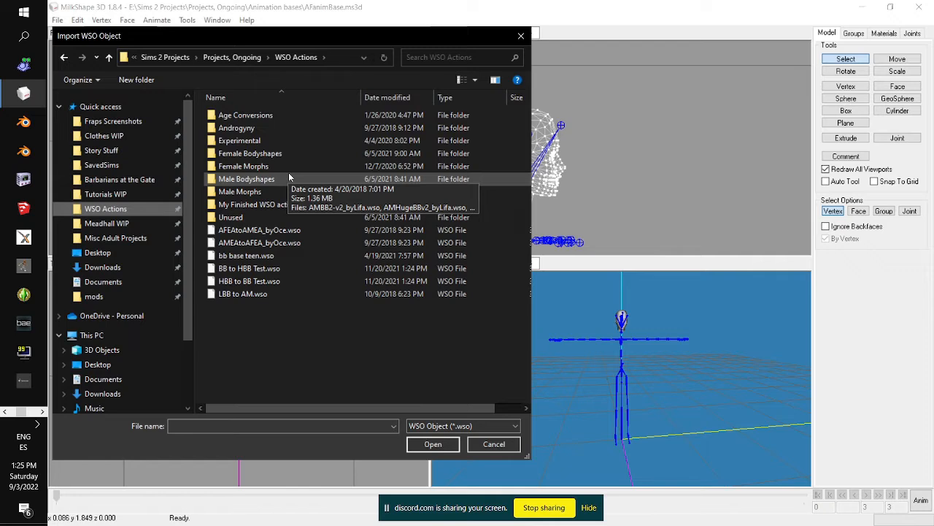
left_click(41, 413)
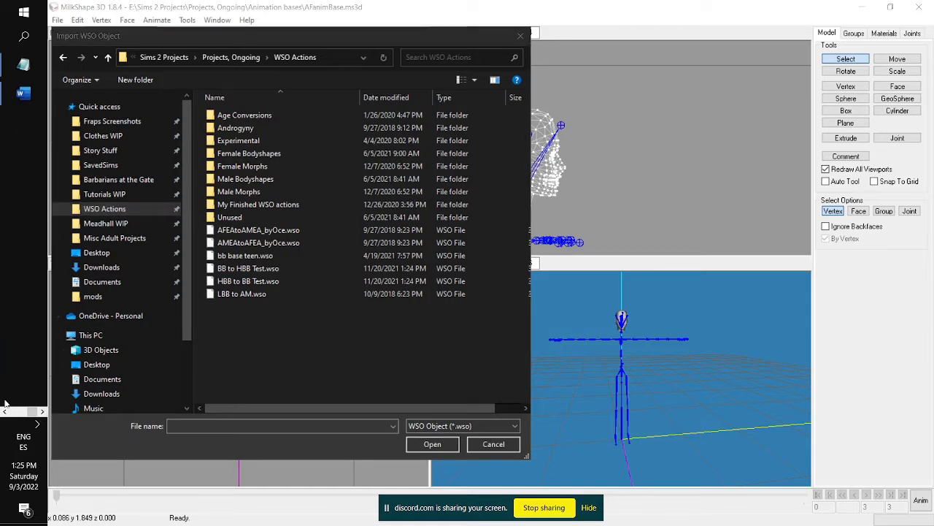
left_click(4, 413)
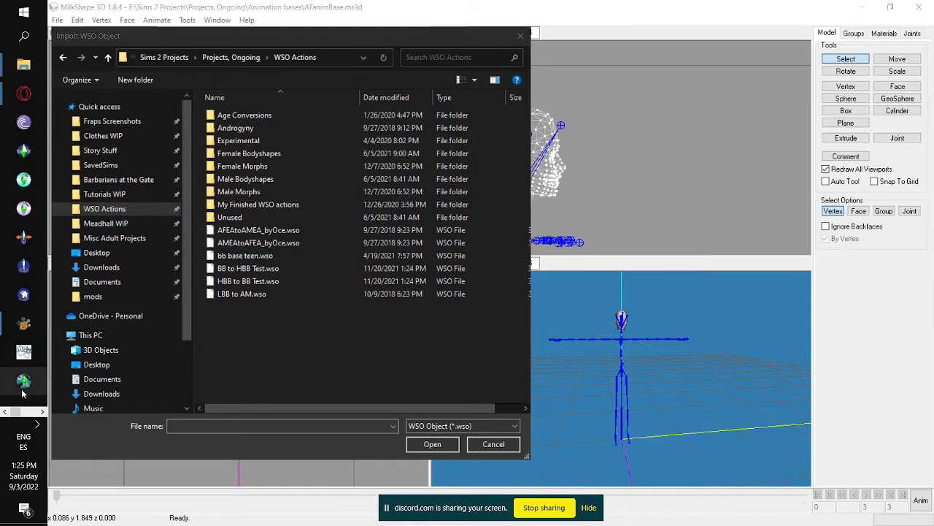
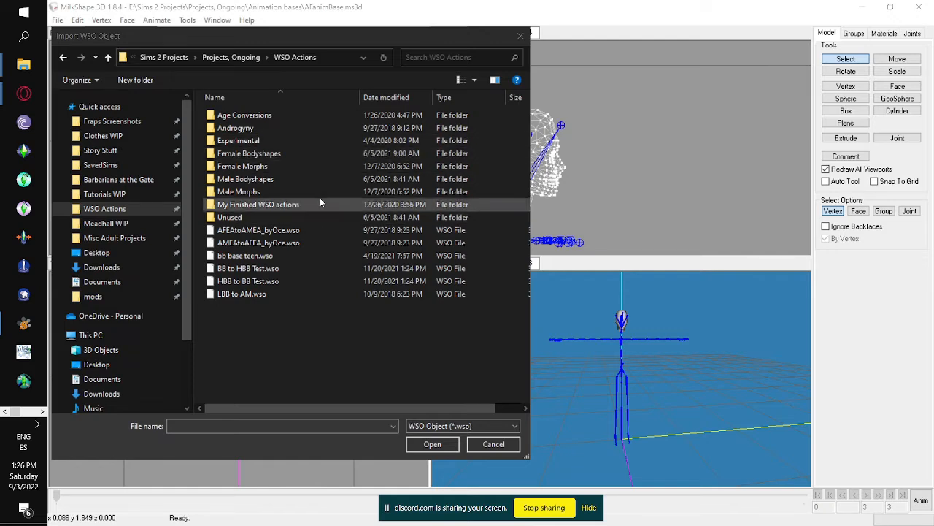
double_click(274, 154)
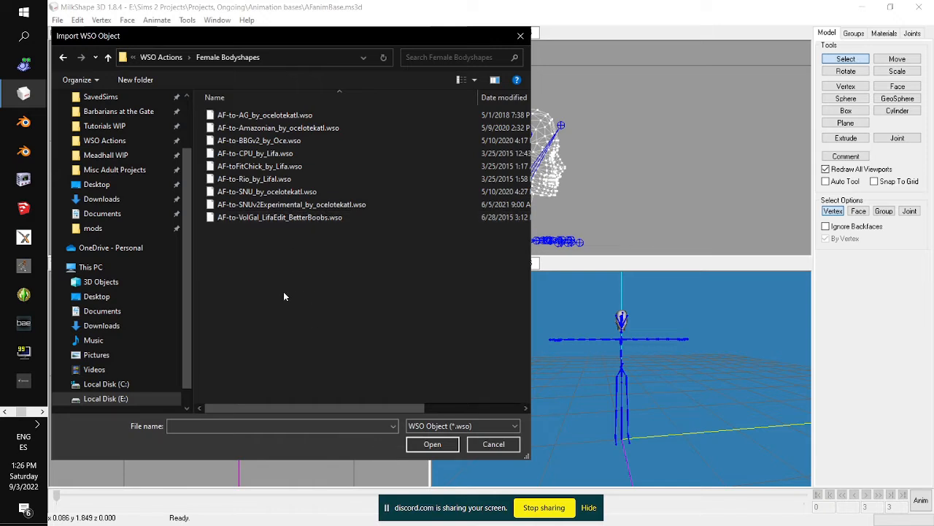
double_click(284, 217)
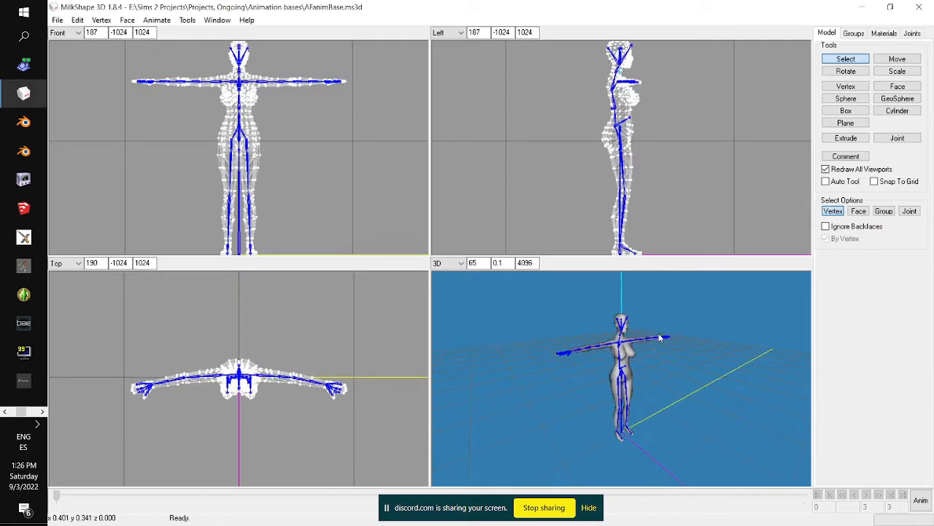
mouse_move(659, 334)
left_mouse_down()
mouse_move(657, 324)
mouse_move(682, 330)
mouse_move(651, 337)
left_mouse_up()
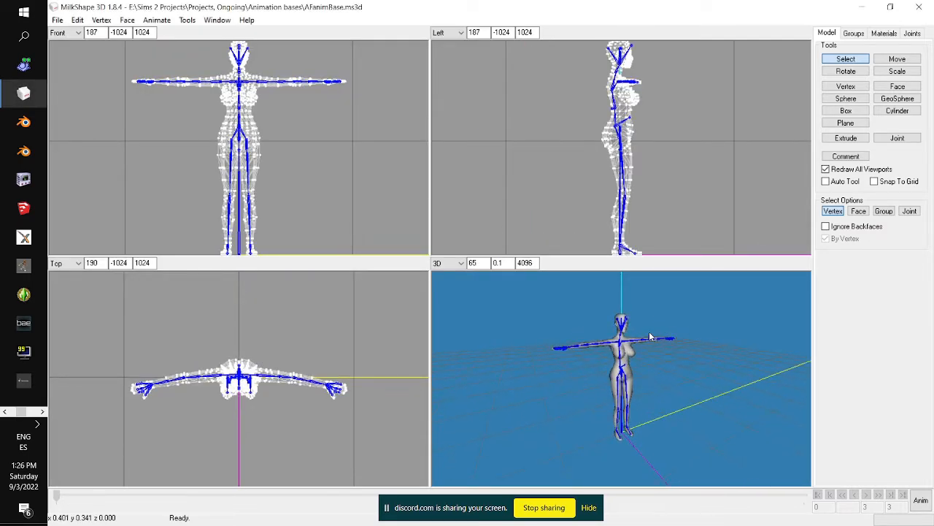
Delete the imported group_base mesh, keeping group_fat, and check the remaining body in the 3D view
left_click(854, 34)
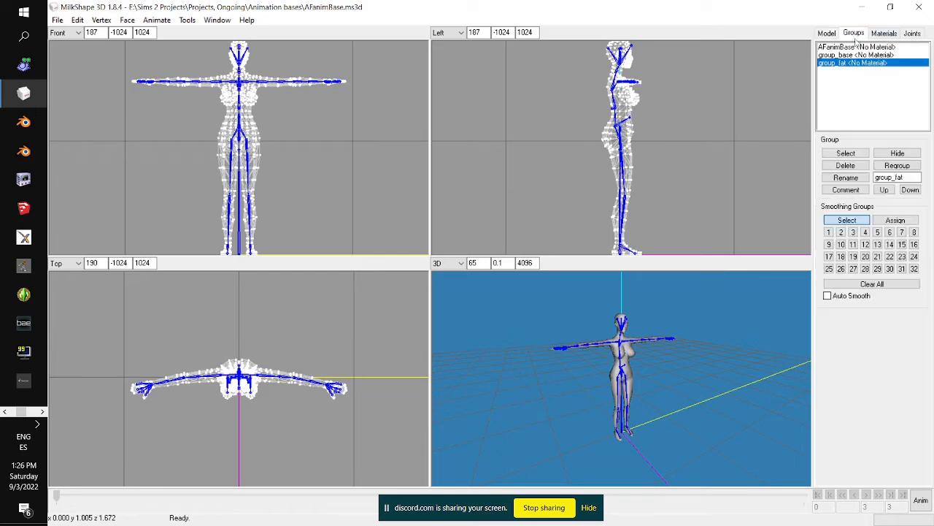
left_click(858, 55)
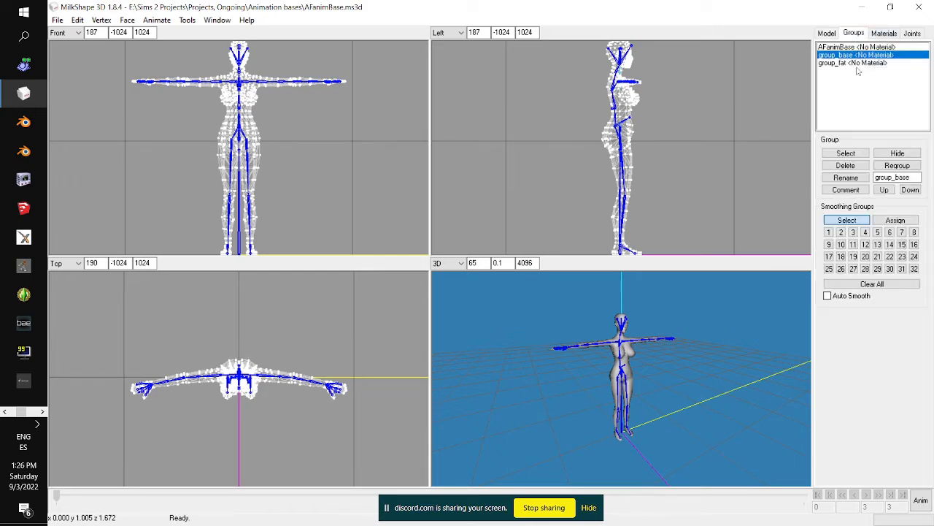
left_click(845, 165)
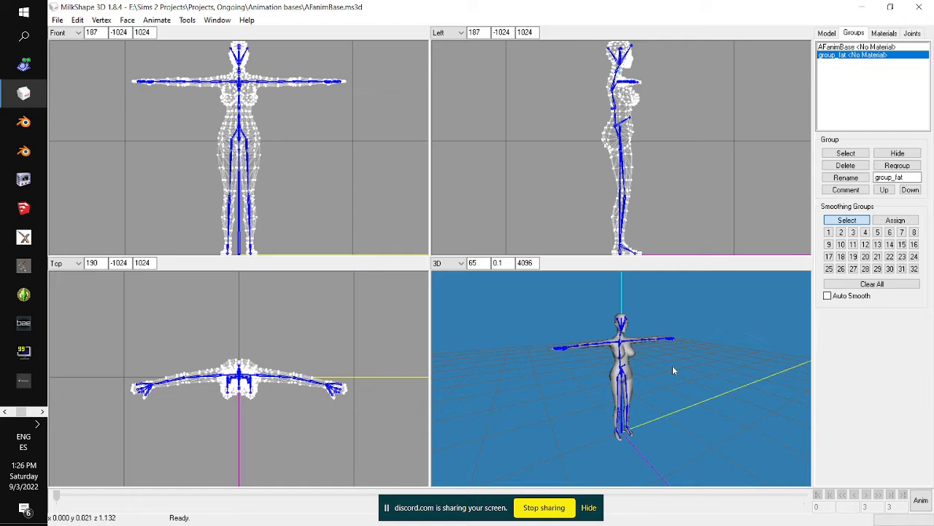
left_click_drag(672, 365, 661, 356)
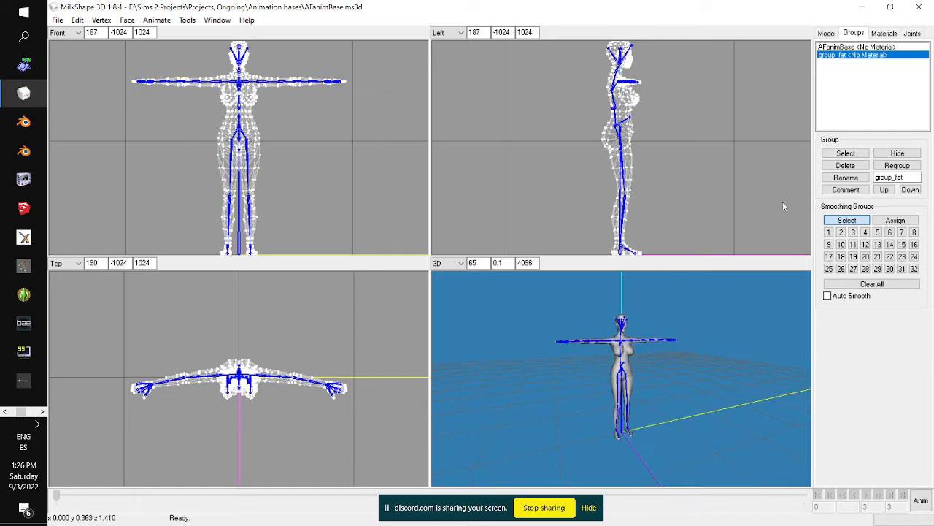
Select the AFanimBase head group and the group_fat body group, and regroup them into one mesh group
left_click(856, 47)
left_click(847, 153)
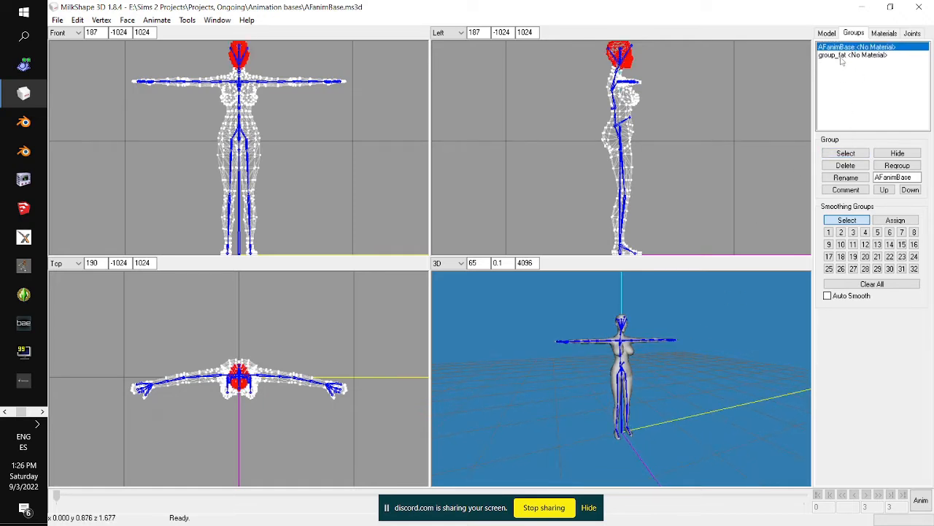
left_click(848, 55)
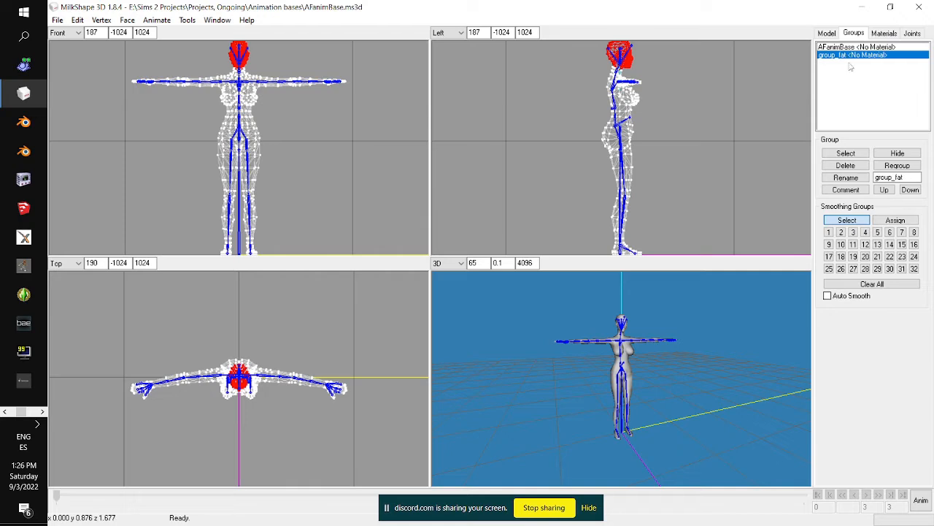
left_click(846, 153)
left_click(897, 166)
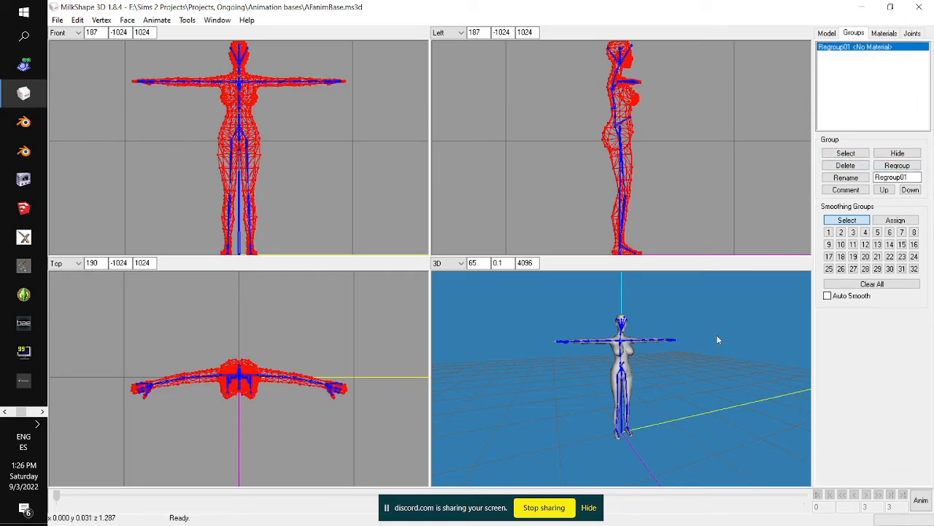
Rename the merged mesh group to VolGal and check the body in the 3D view
left_click_drag(912, 178, 588, 212)
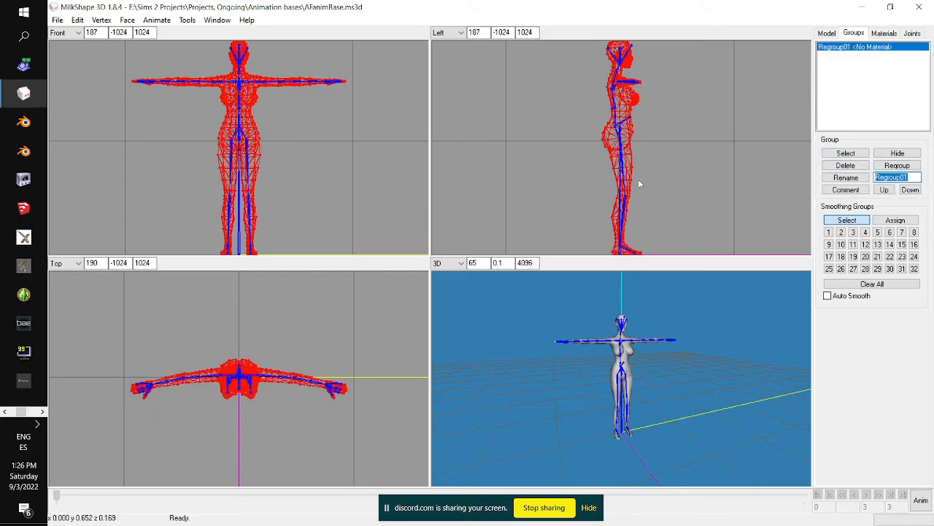
type("VolGal")
left_click(860, 180)
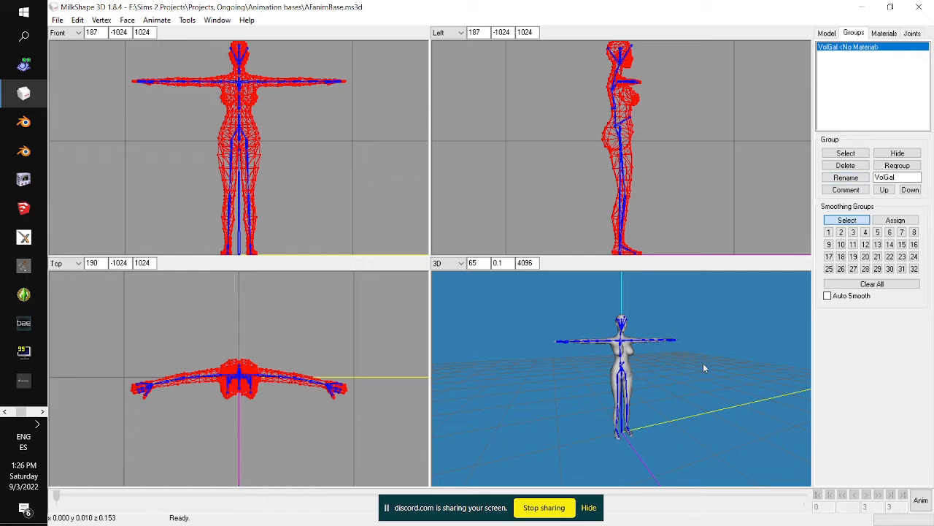
left_click_drag(703, 362, 659, 325)
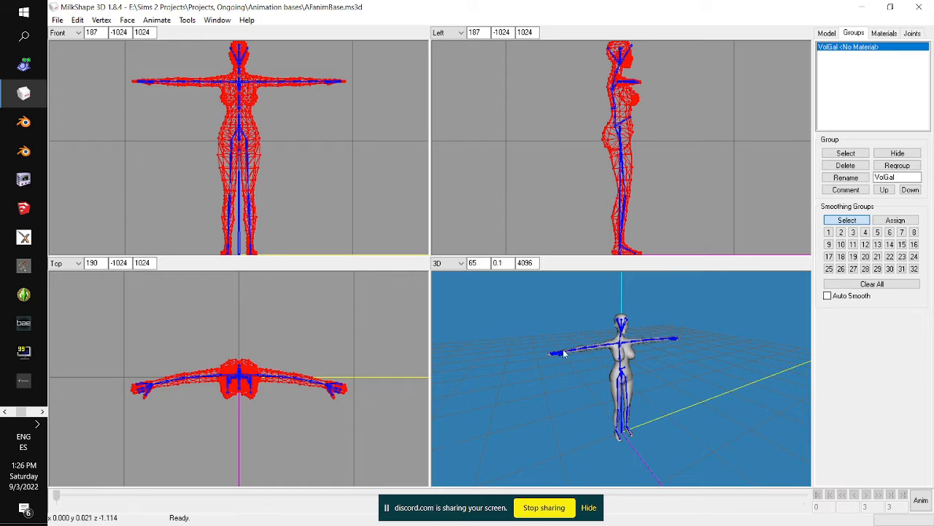
Save the model under the new name VolGal template.ms3d in the Intermediate posing workshop folder
left_click(57, 21)
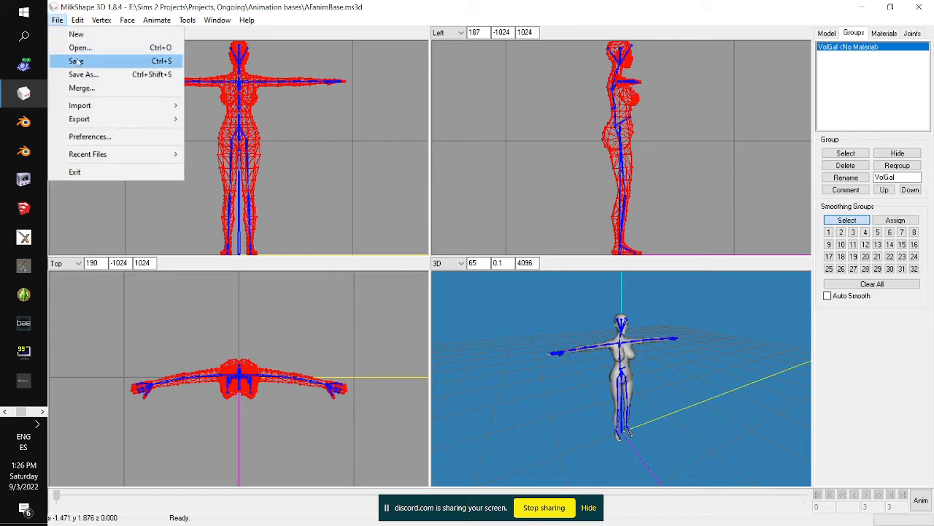
left_click(91, 78)
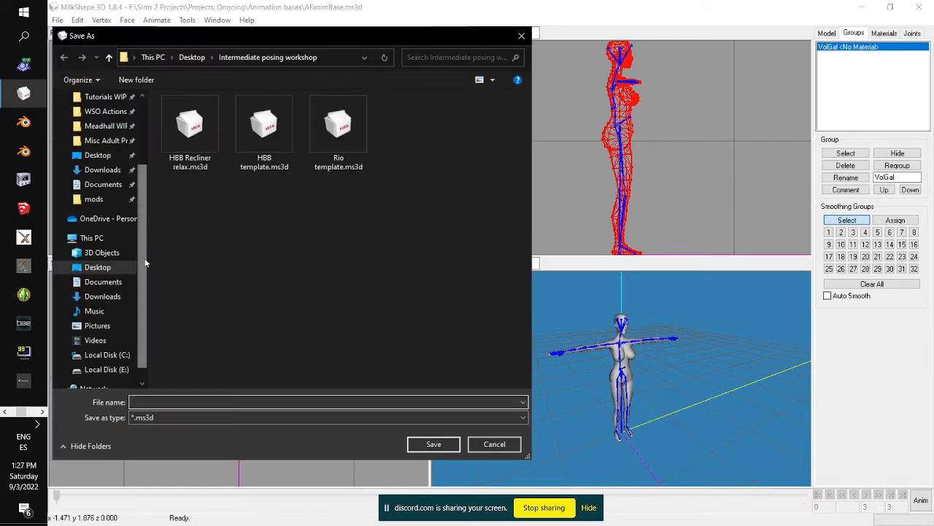
scroll(145, 257, "up", 3)
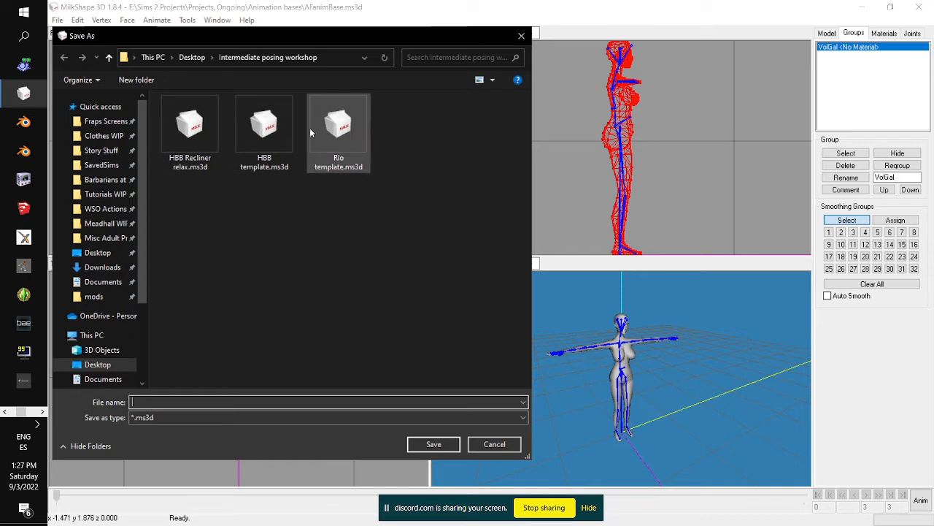
left_click(271, 133)
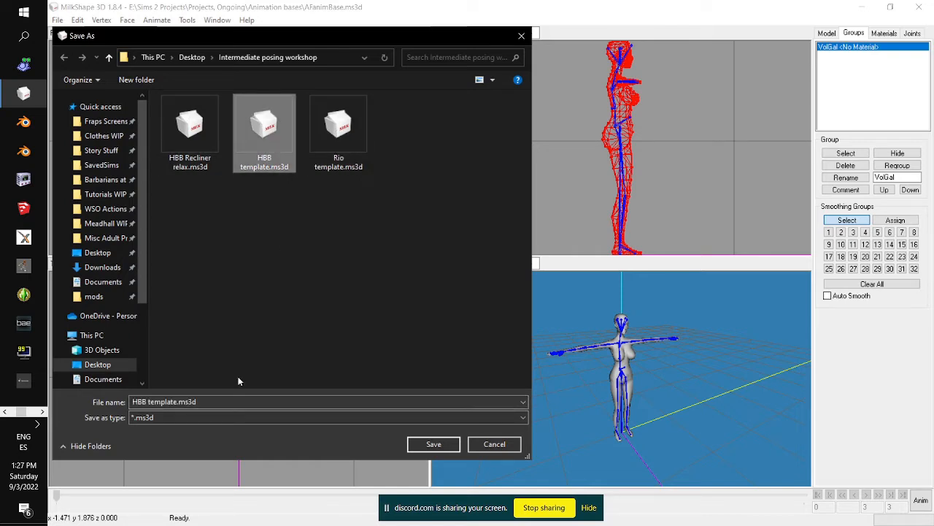
left_click(143, 402)
double_click(140, 401)
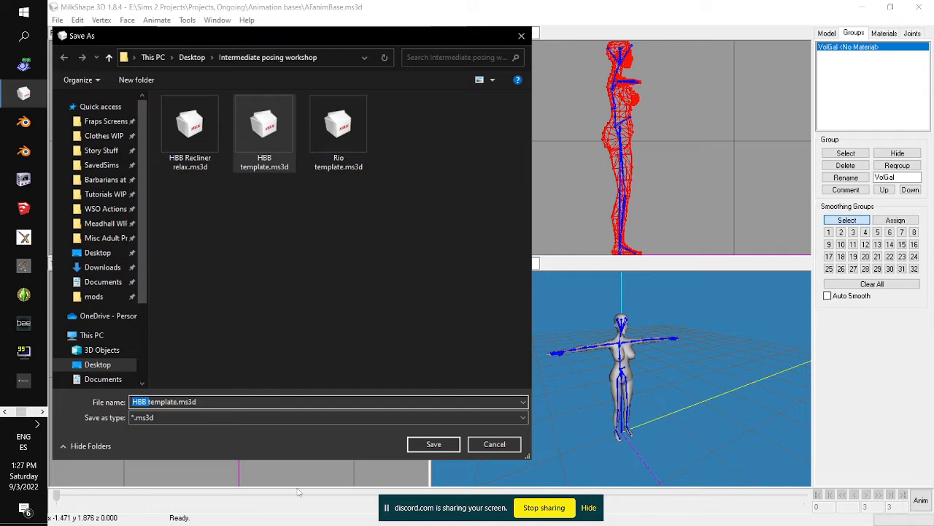
type("VolGal")
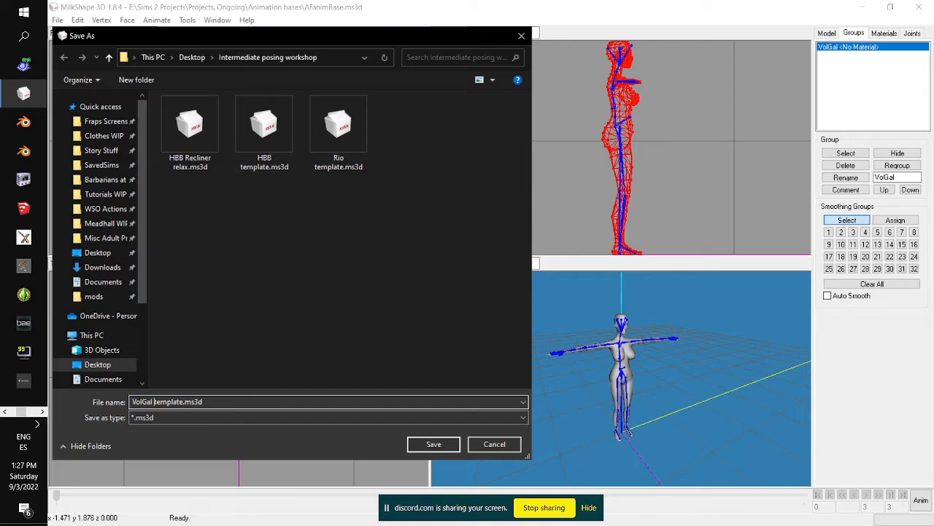
key("Return")
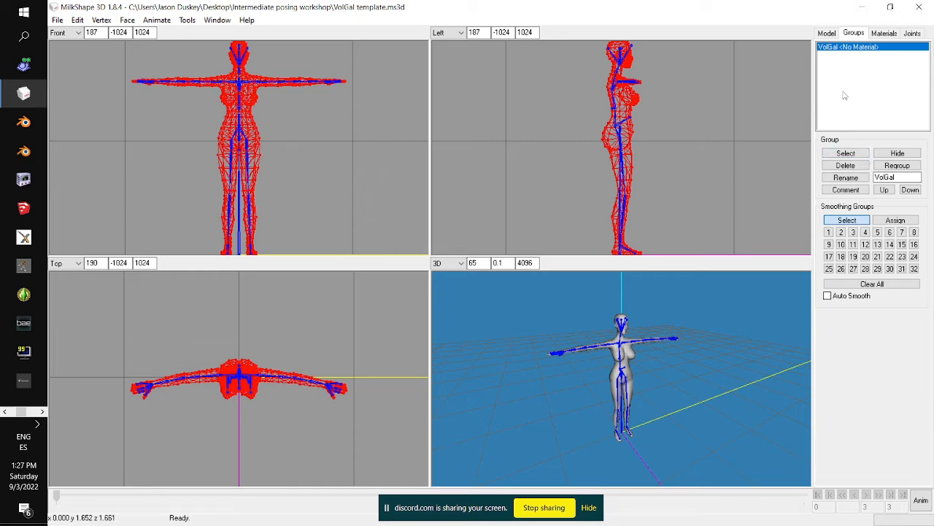
key("alt+Tab")
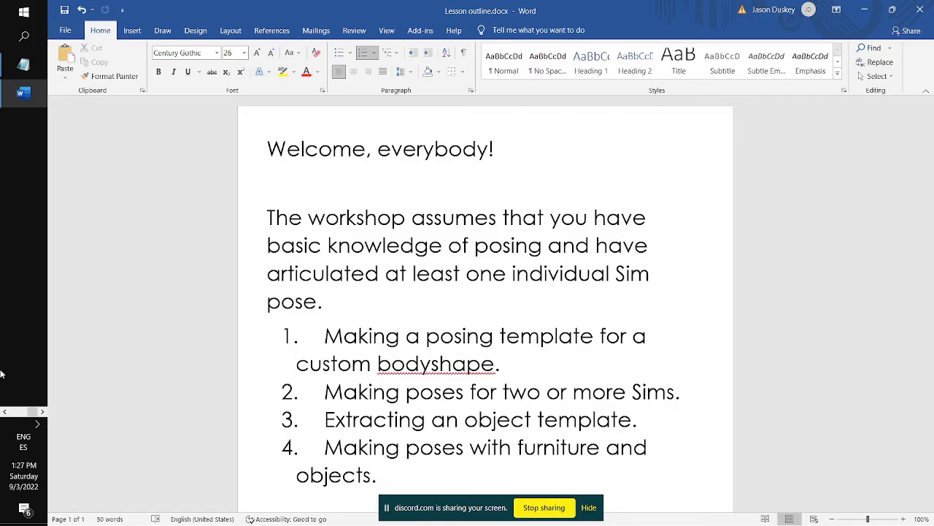
left_click(4, 411)
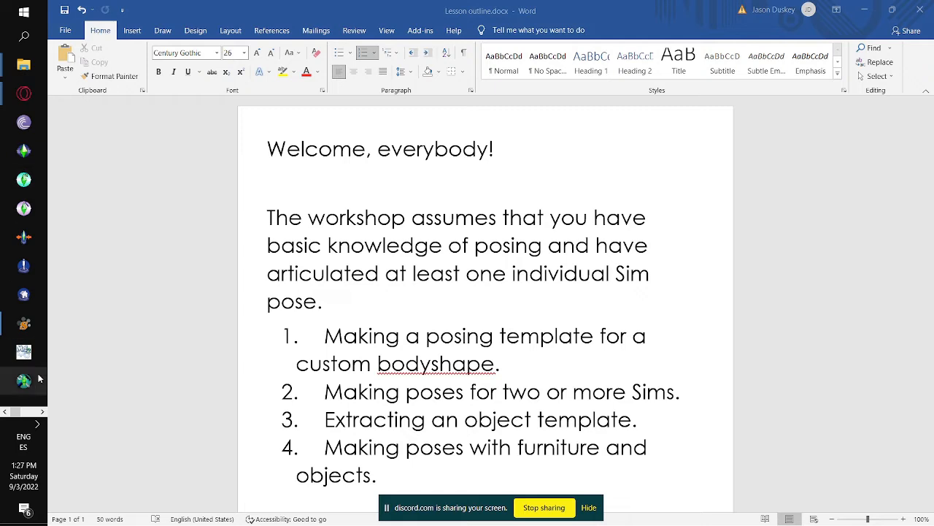
left_click(7, 411)
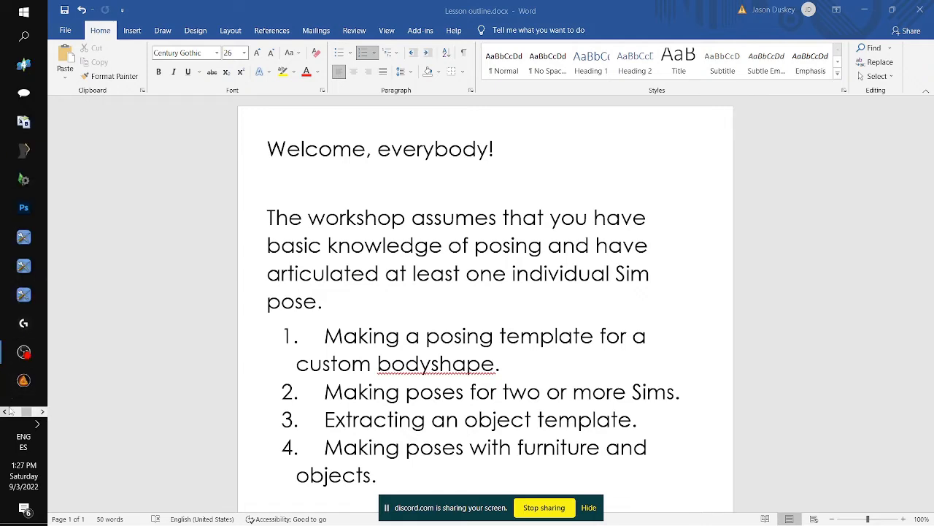
left_click(23, 94)
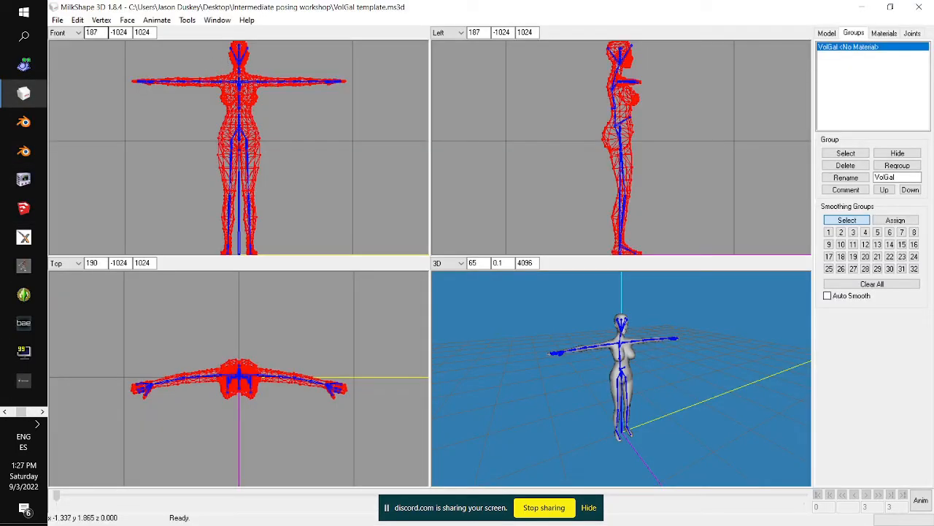
Undo the group rename and the regroup, and delete the group_fat body, keeping the AFanimBase head
left_click(78, 20)
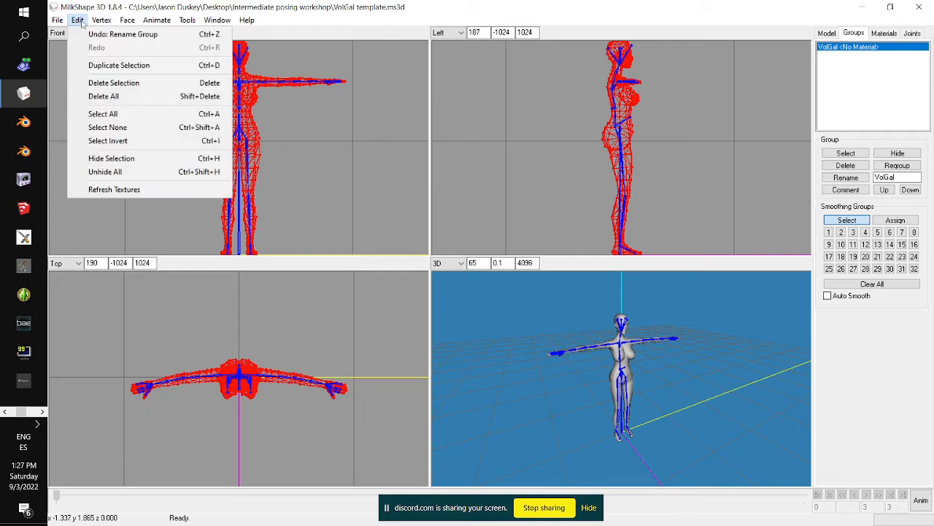
left_click(78, 20)
key("ctrl+g")
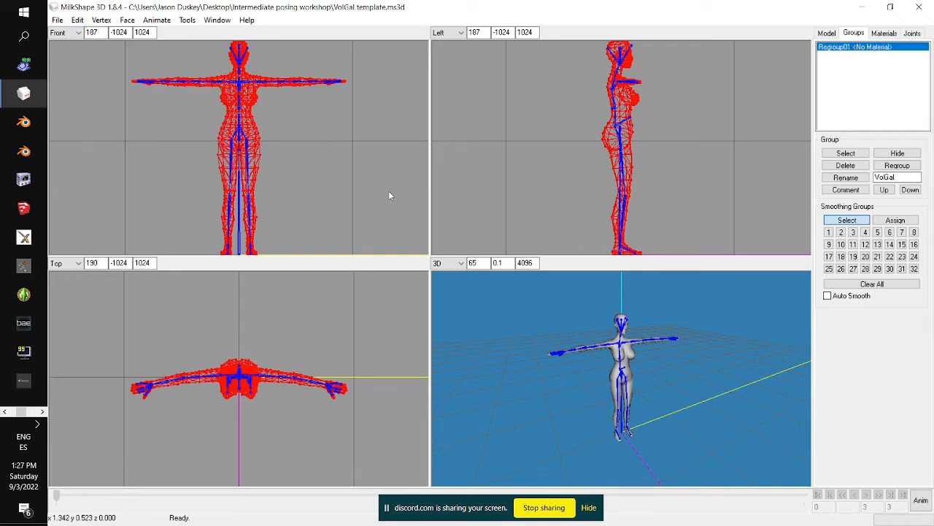
key("ctrl+z")
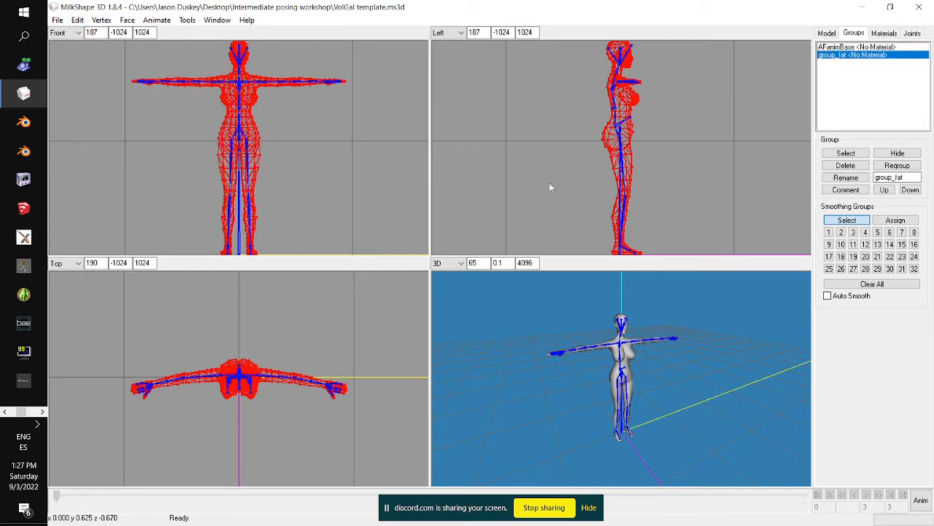
left_click(845, 164)
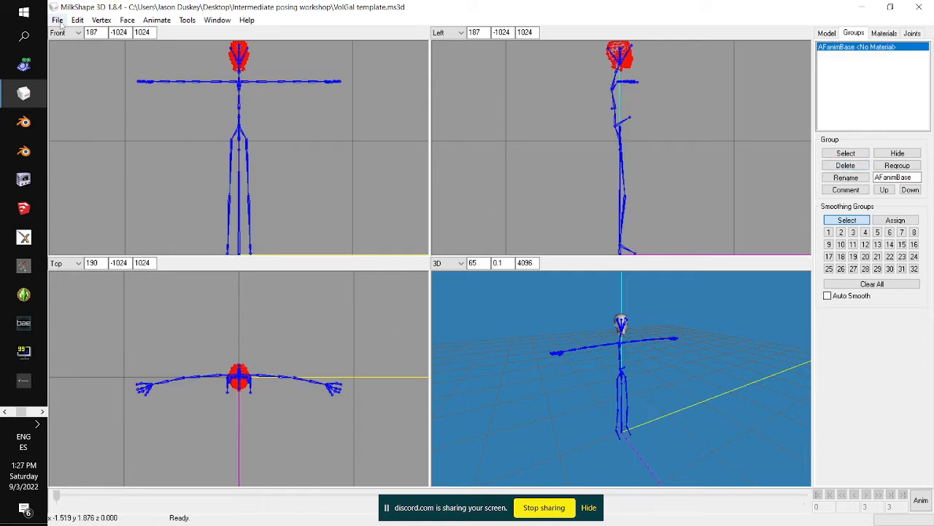
Open a second, empty MilkShape 3D window alongside the VolGal template
left_click(4, 411)
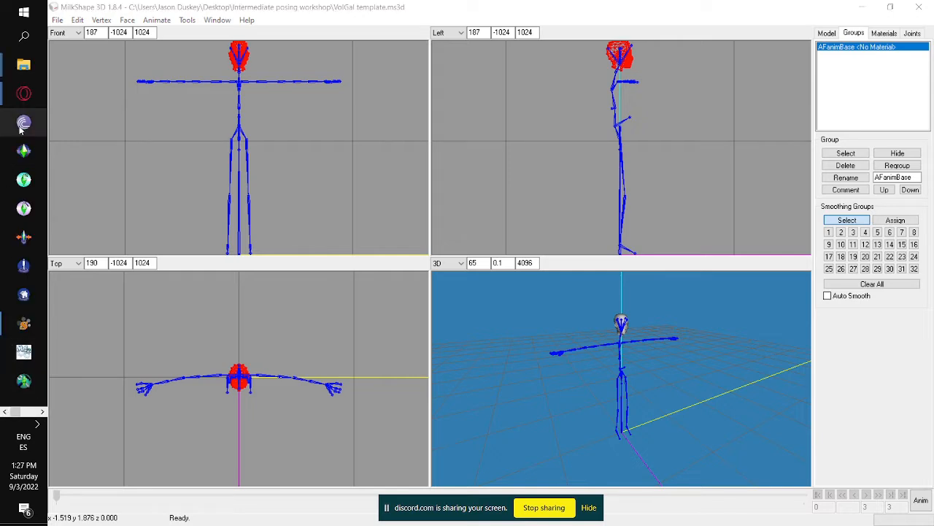
left_click(42, 411)
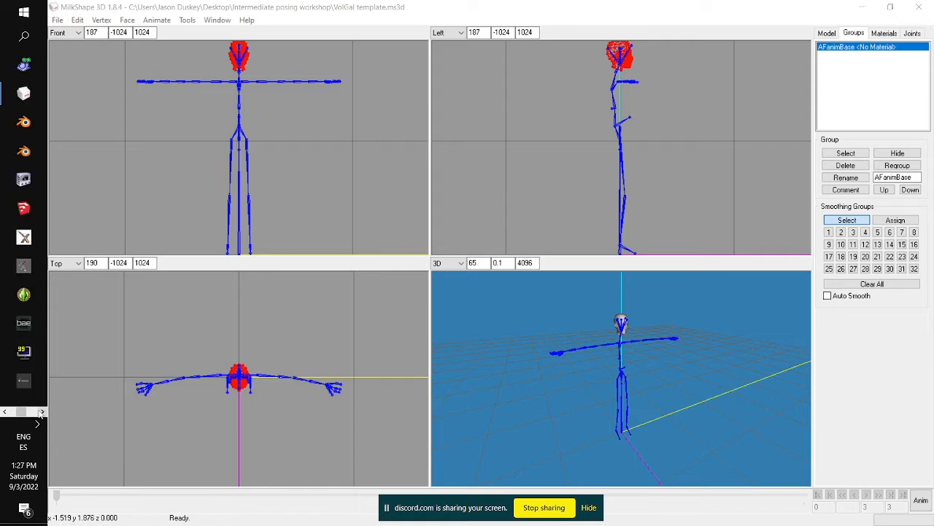
right_click(23, 93)
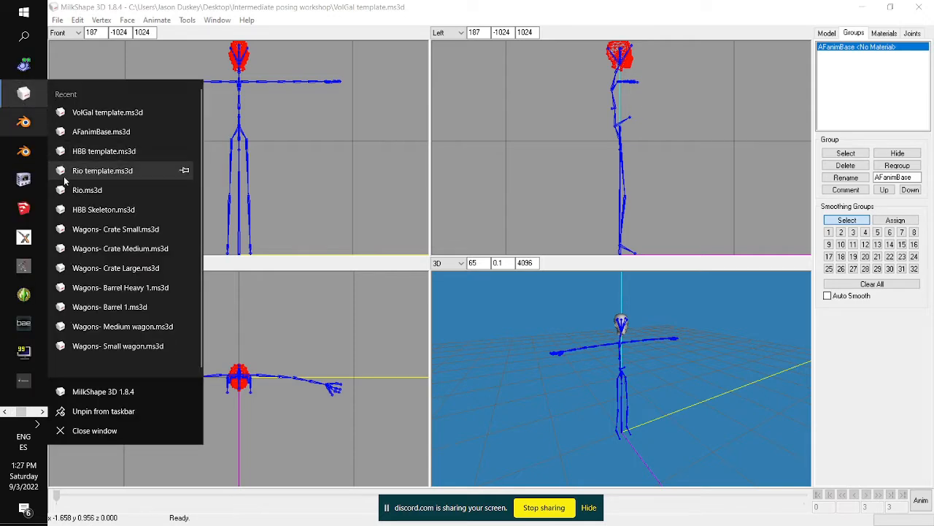
left_click(85, 394)
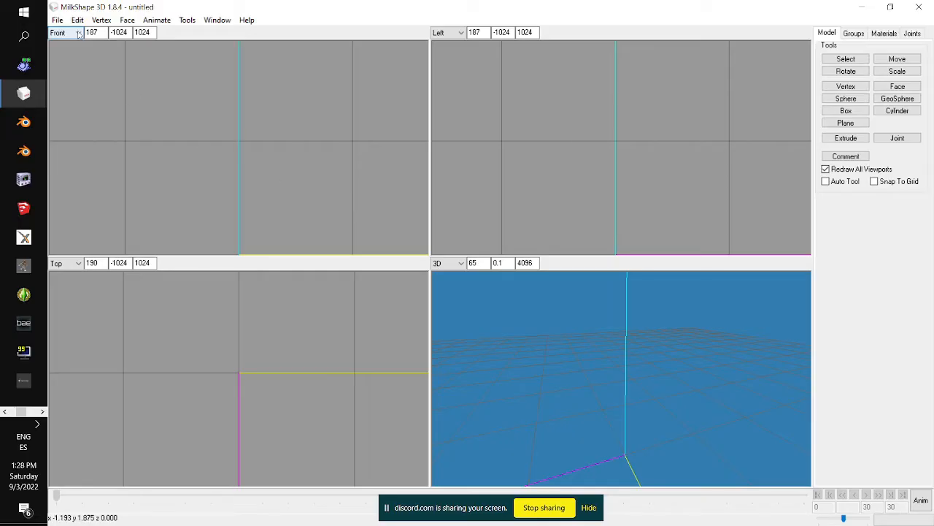
Browse Clothes WIP, Projects, Ongoing and the Projects, Finished- Material Folders directory in Sims 2 Projects for an .ms3d file to open
left_click(58, 20)
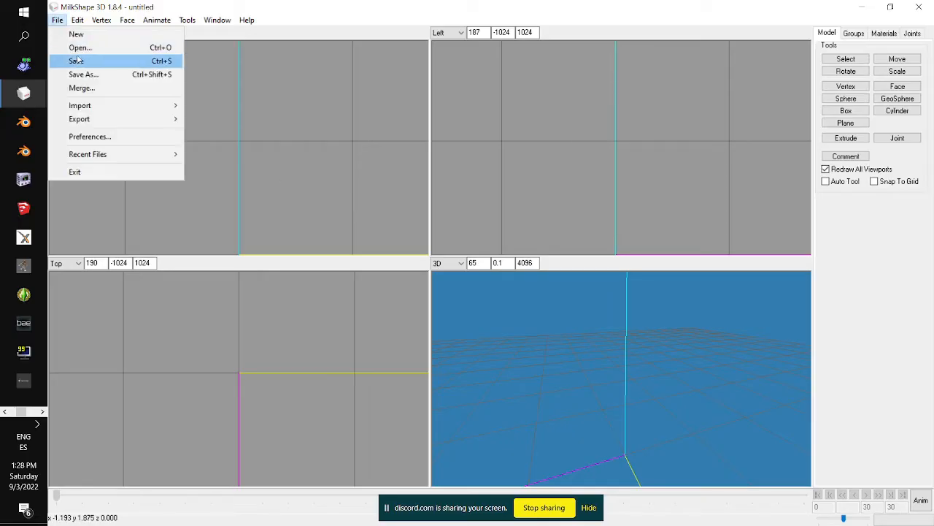
left_click(80, 48)
scroll(126, 259, "up", 1)
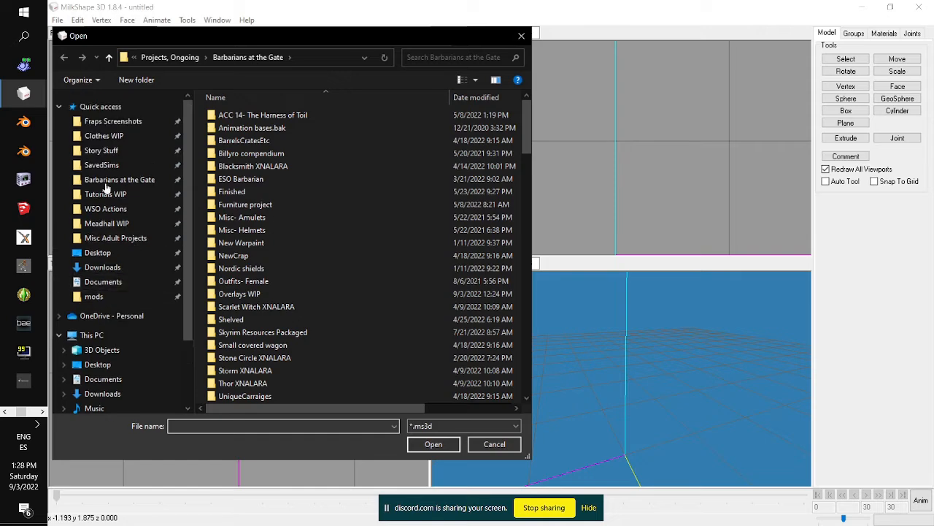
left_click(102, 139)
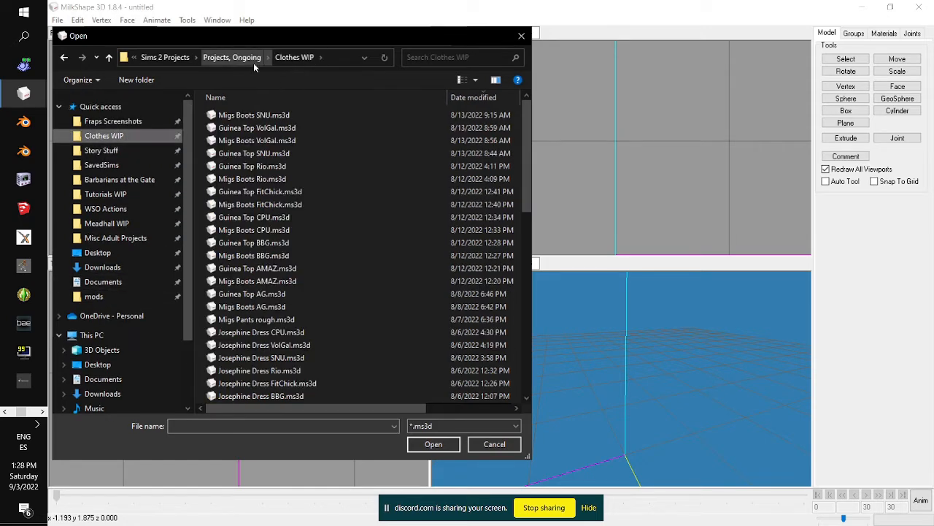
left_click(253, 61)
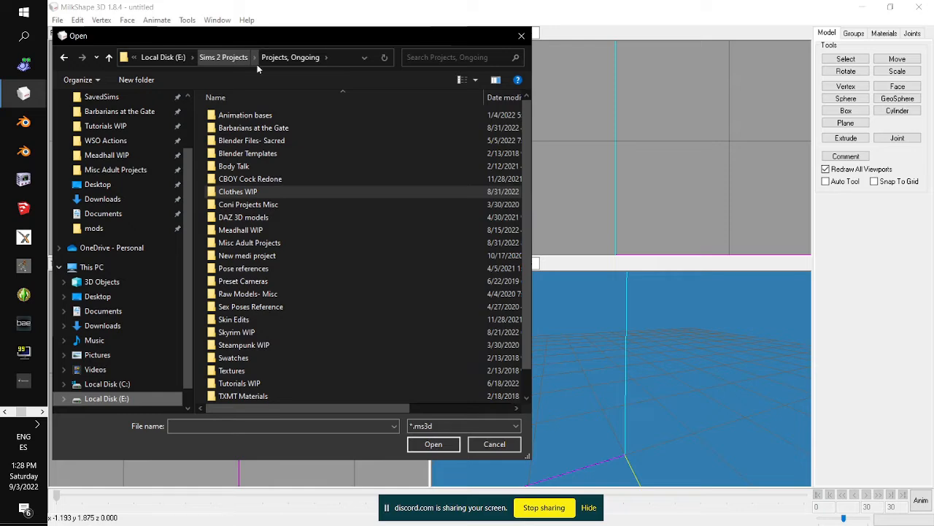
left_click(233, 57)
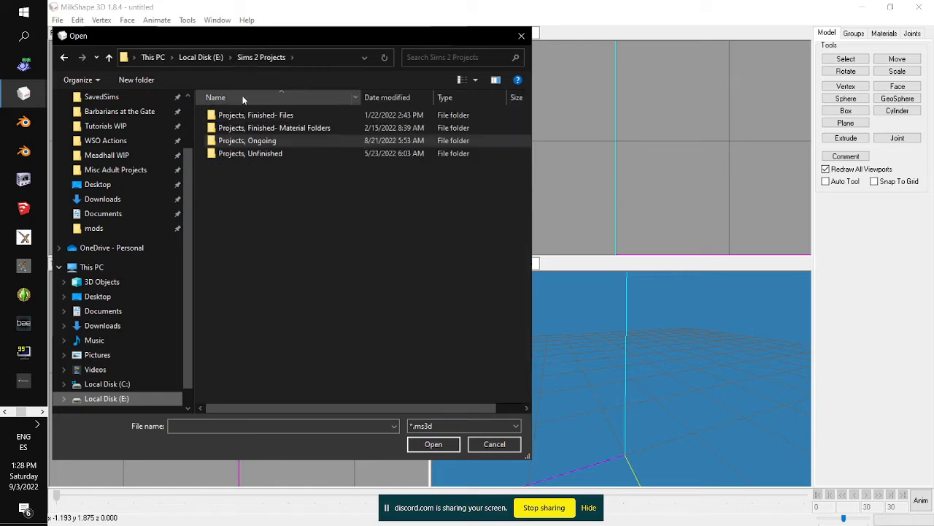
double_click(272, 130)
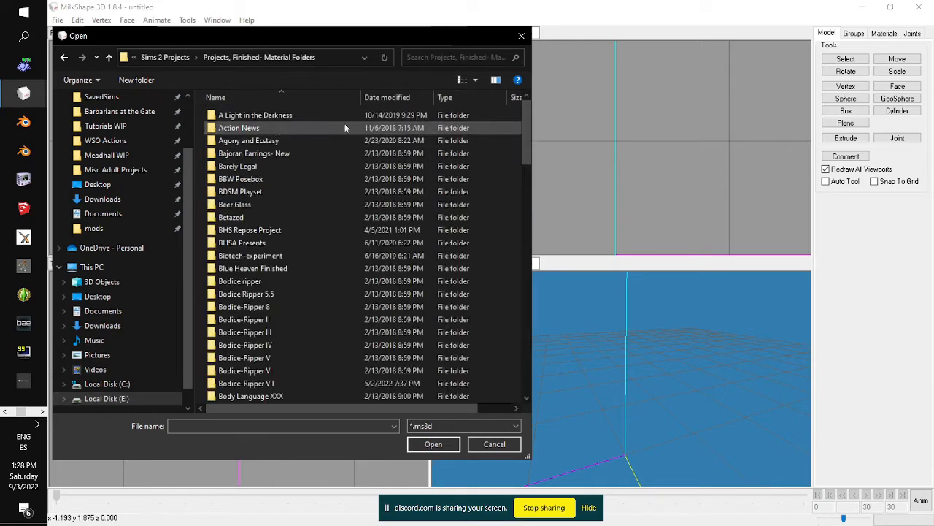
scroll(368, 218, "down", 20)
scroll(359, 224, "down", 8)
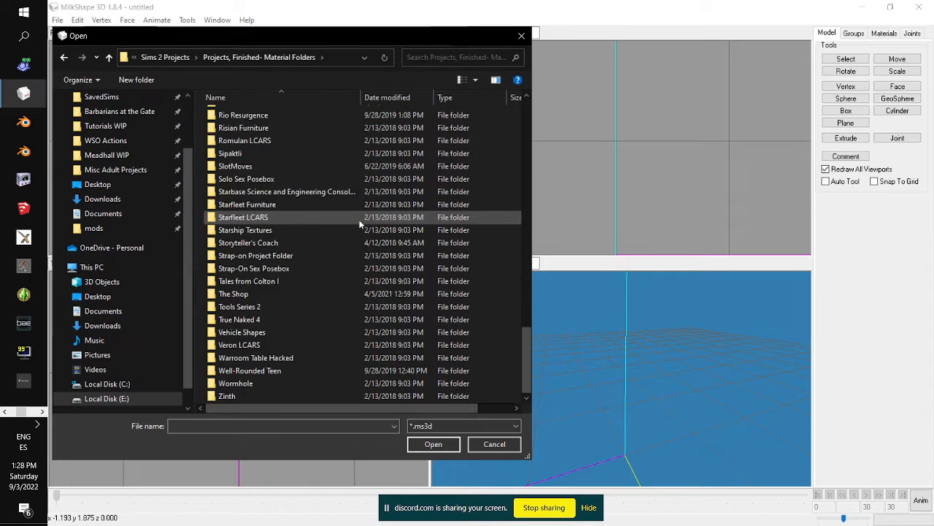
scroll(358, 225, "up", 3)
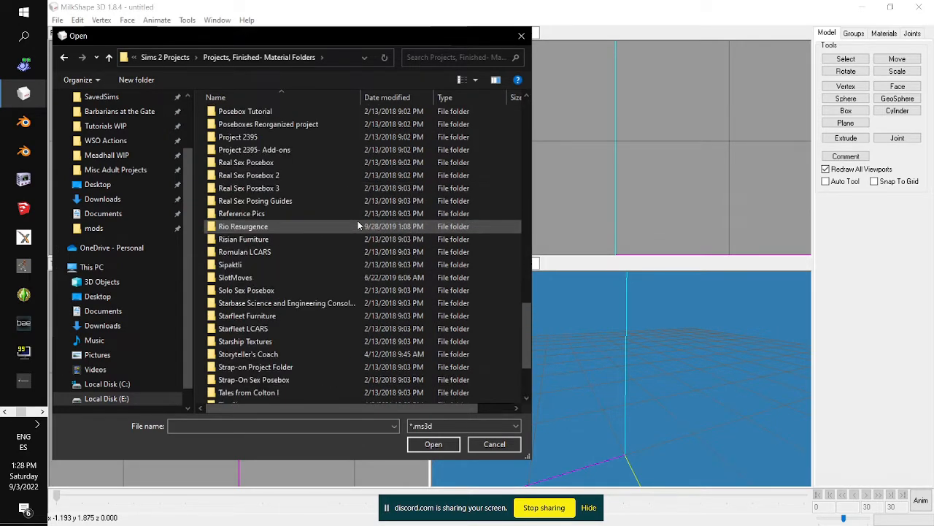
scroll(358, 226, "down", 1)
scroll(358, 220, "up", 3)
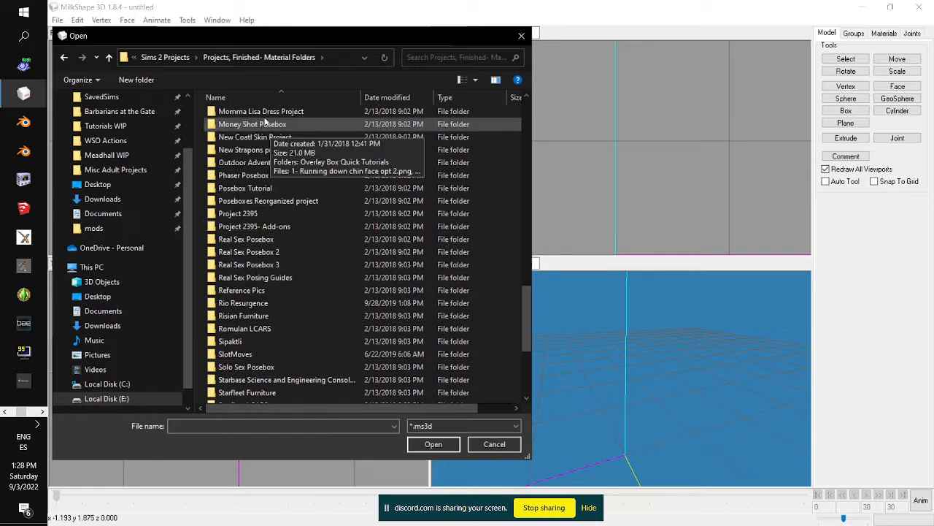
left_click(170, 60)
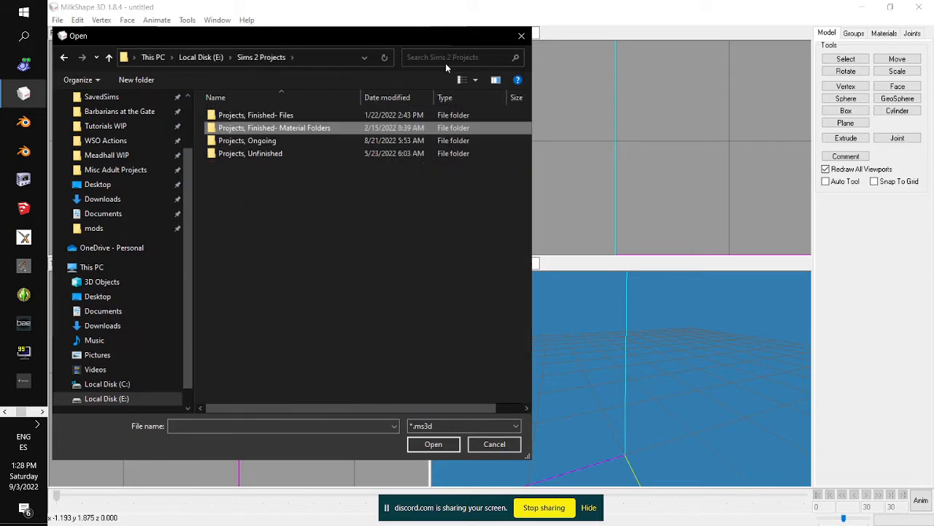
Search Sims 2 Projects for "under where" and open Underwear Seperate- CPU full body.ms3d from the Under Where folder
left_click(447, 59)
type("un")
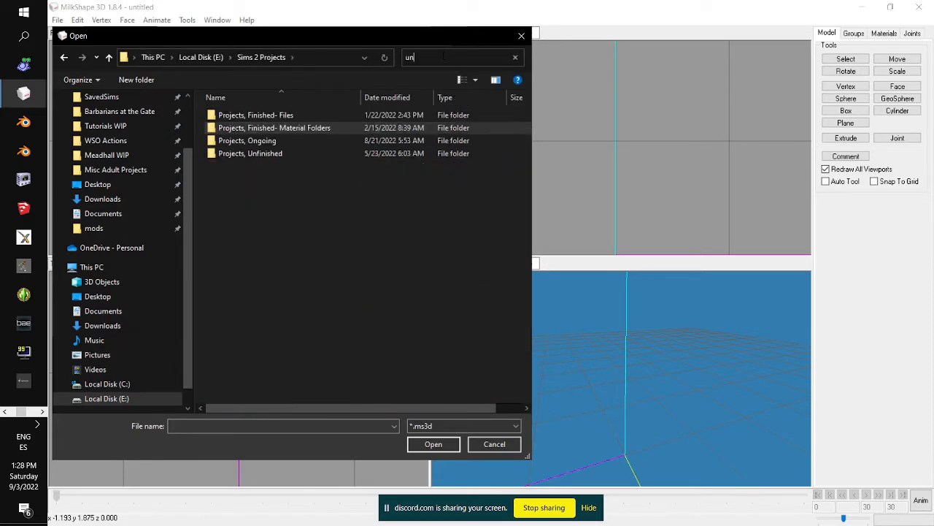
type("der where")
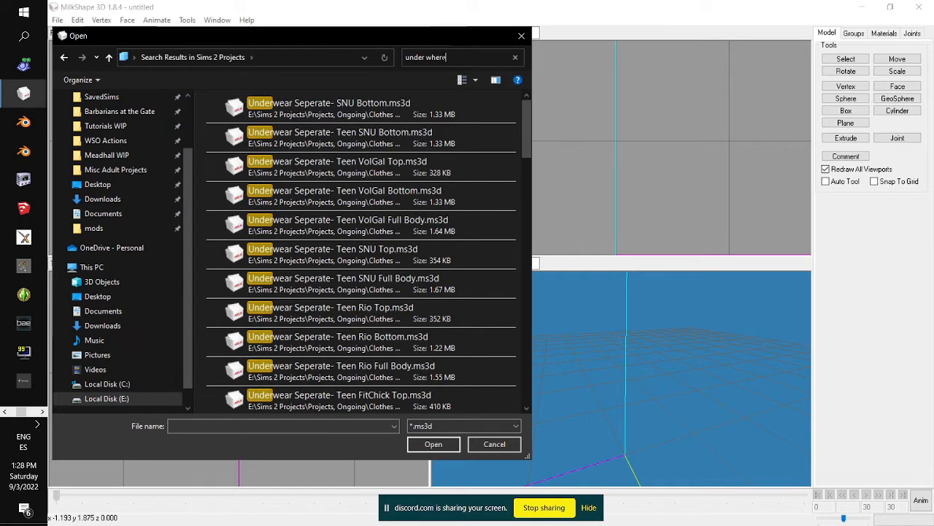
scroll(416, 205, "down", 8)
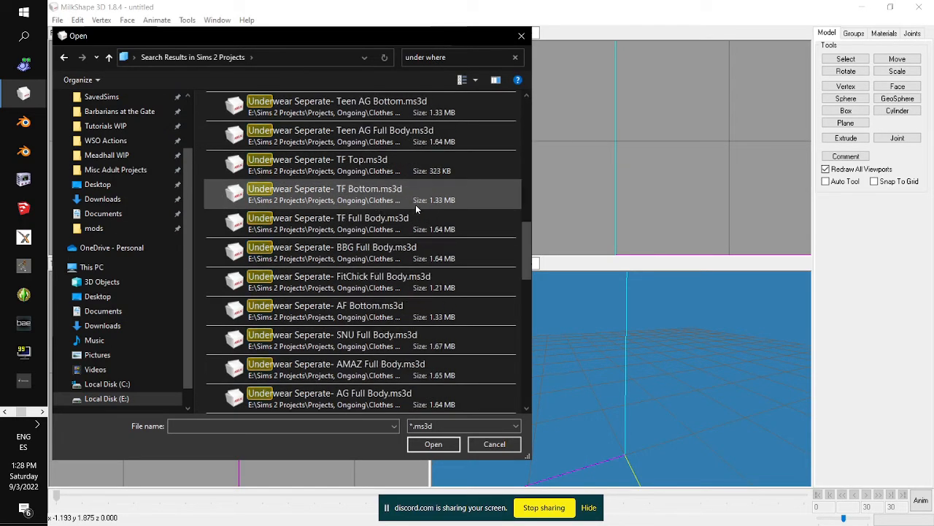
scroll(415, 204, "down", 3)
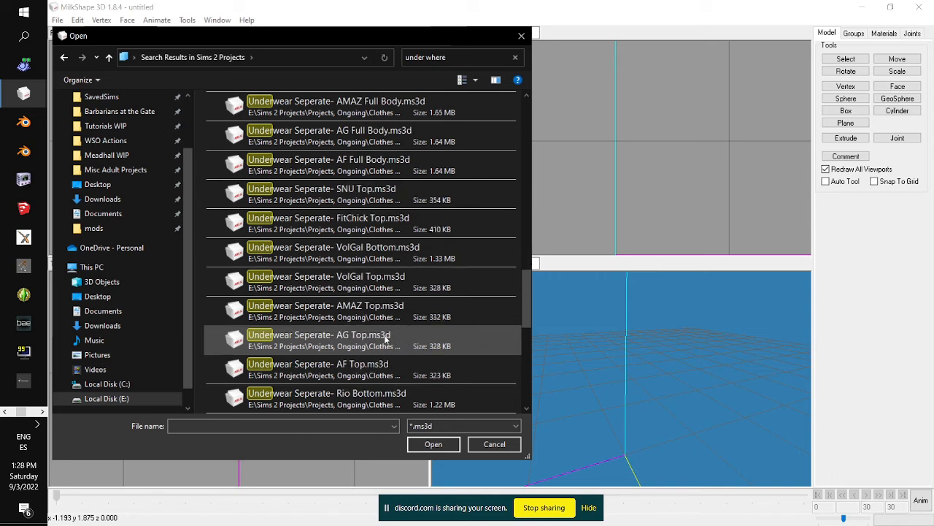
scroll(386, 328, "down", 3)
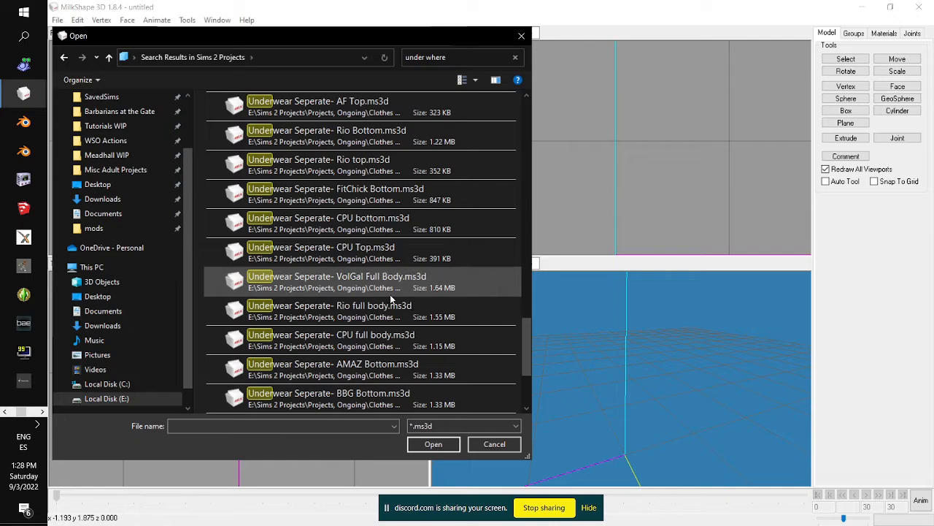
scroll(392, 300, "down", 3)
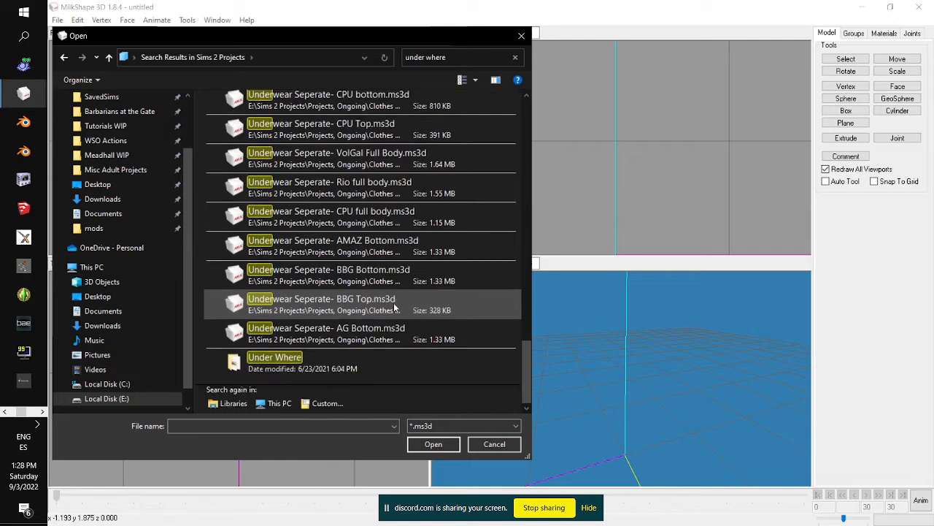
double_click(350, 368)
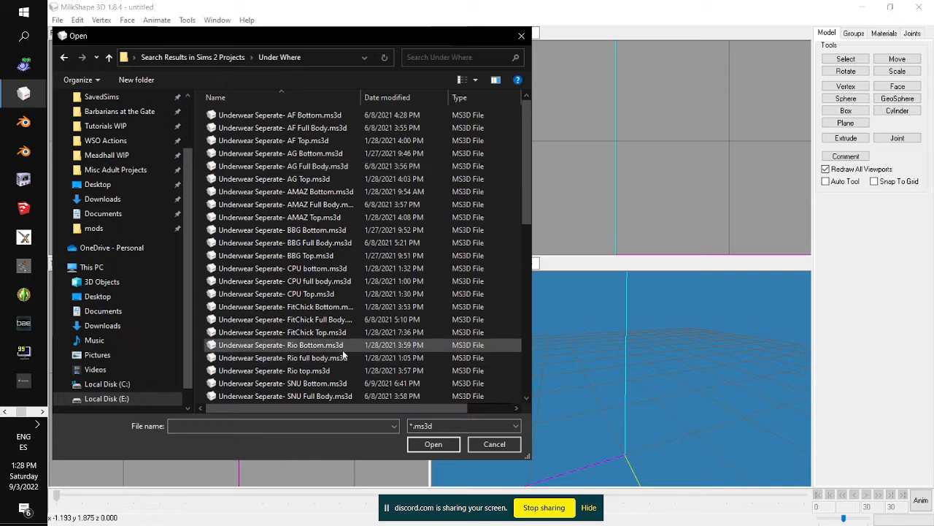
double_click(338, 283)
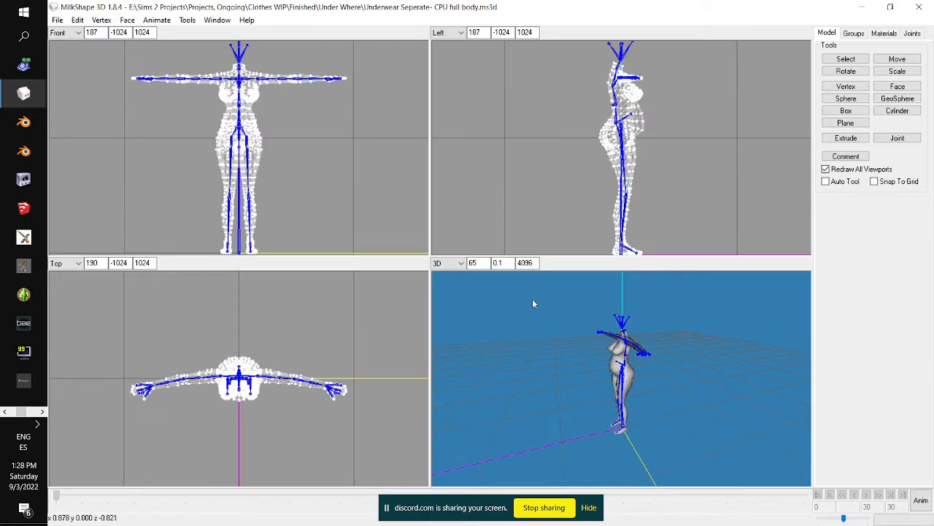
Delete the ~00MORPHMOD.2 and ~00MORPHMOD.1 groups, keeping only the body group
left_click(853, 33)
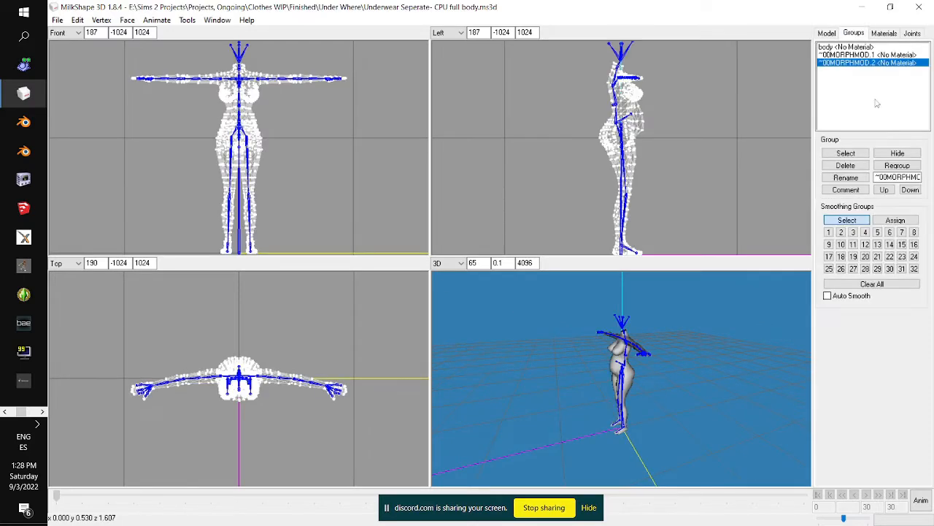
left_click(846, 164)
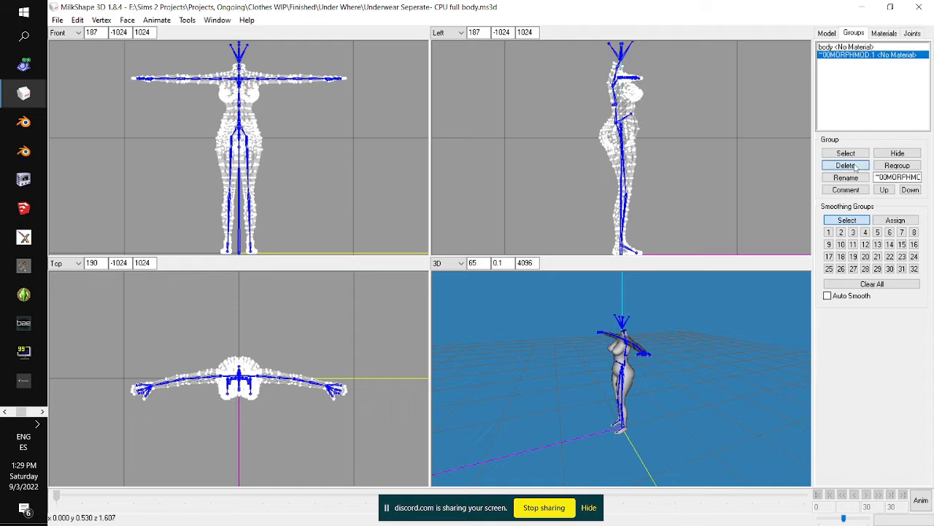
left_click(846, 165)
left_click_drag(576, 408, 639, 368)
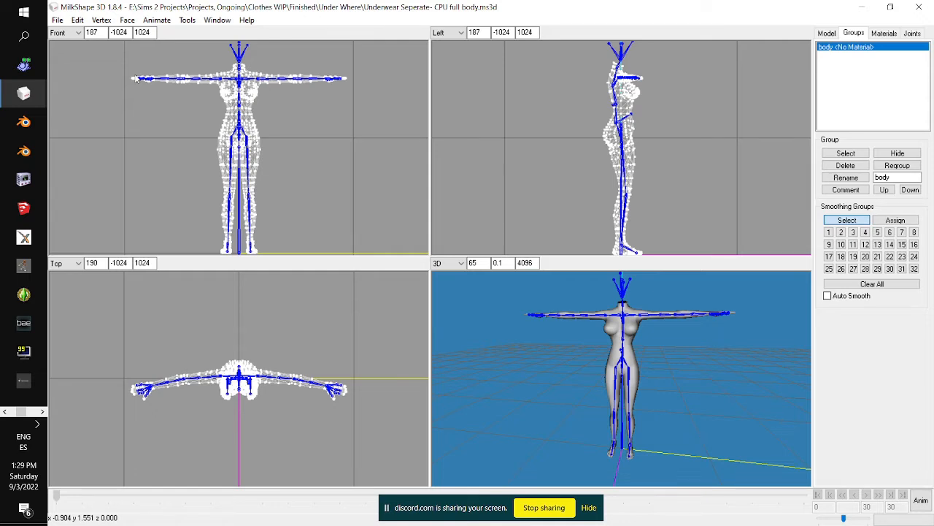
left_click_drag(561, 394, 584, 394)
Export the body with Sims2 UniMesh Exporter V4.09 as CPU body in the Desktop's Intermediate posing workshop folder, and close this model's window
left_click(57, 20)
mouse_move(79, 119)
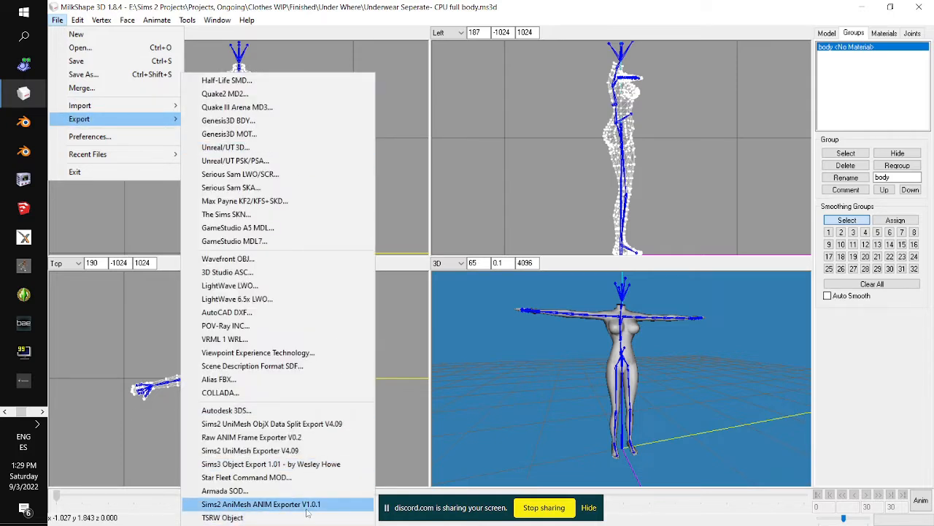
left_click(292, 450)
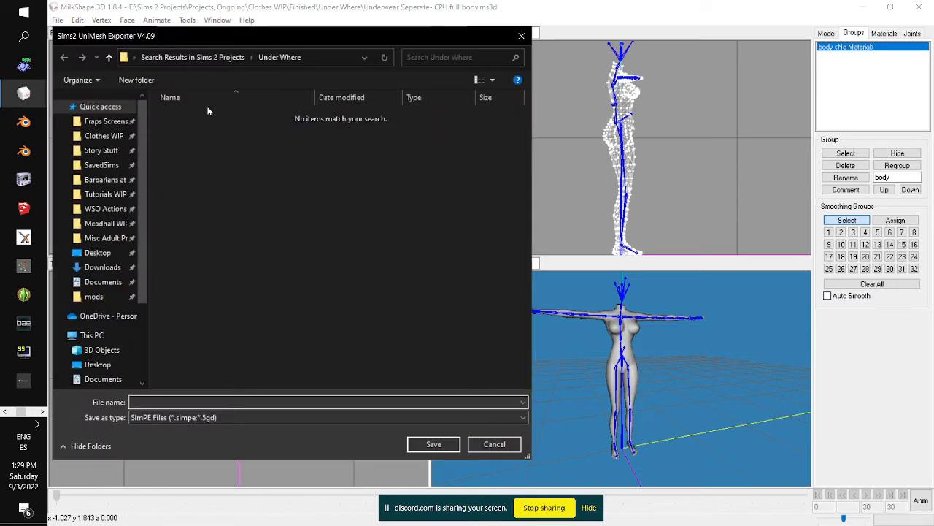
left_click(115, 251)
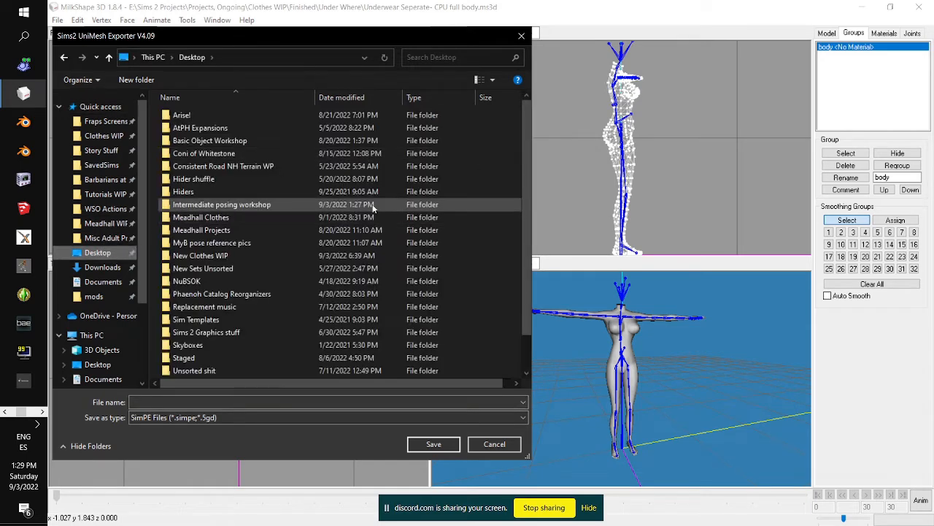
double_click(244, 204)
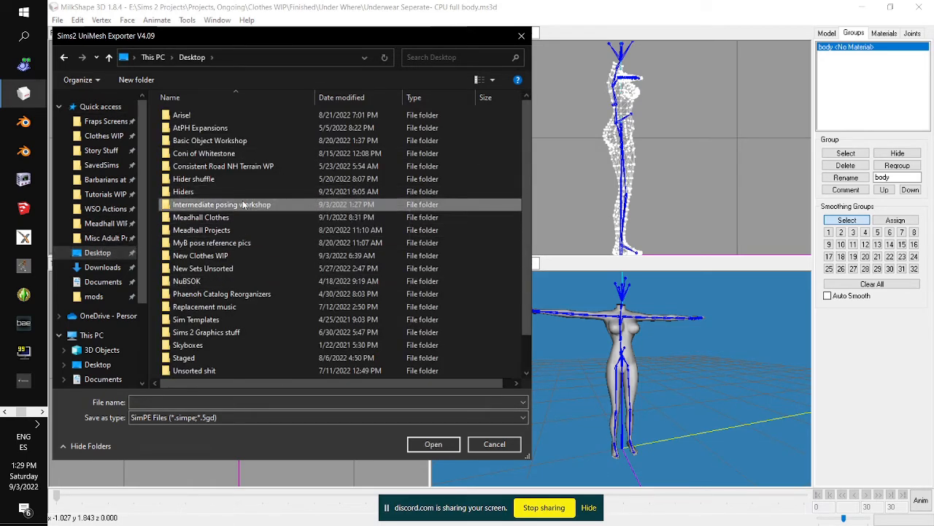
left_click(210, 398)
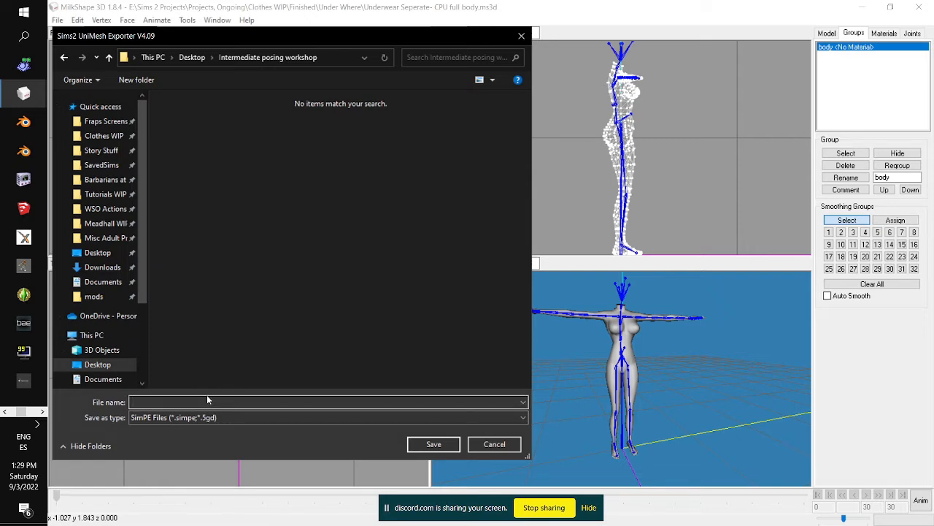
type("CPU body")
left_click(438, 444)
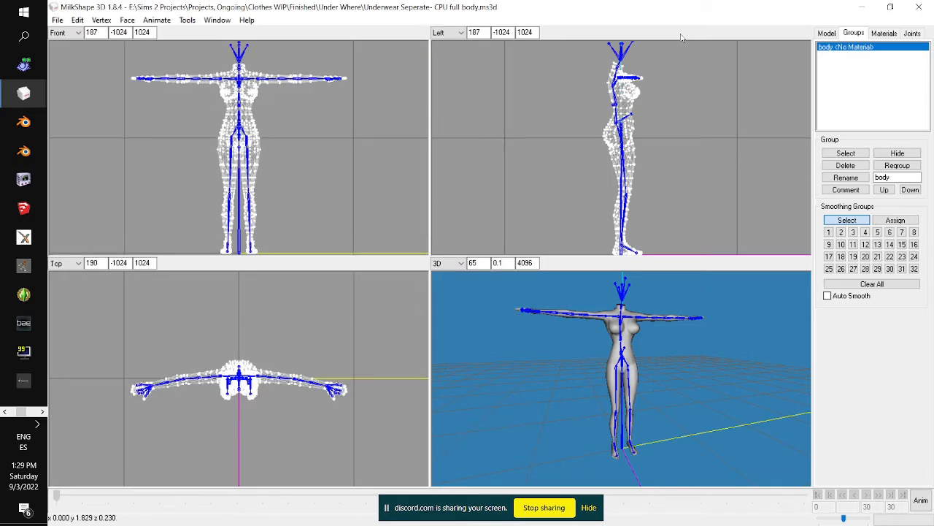
left_click(922, 6)
left_click(523, 308)
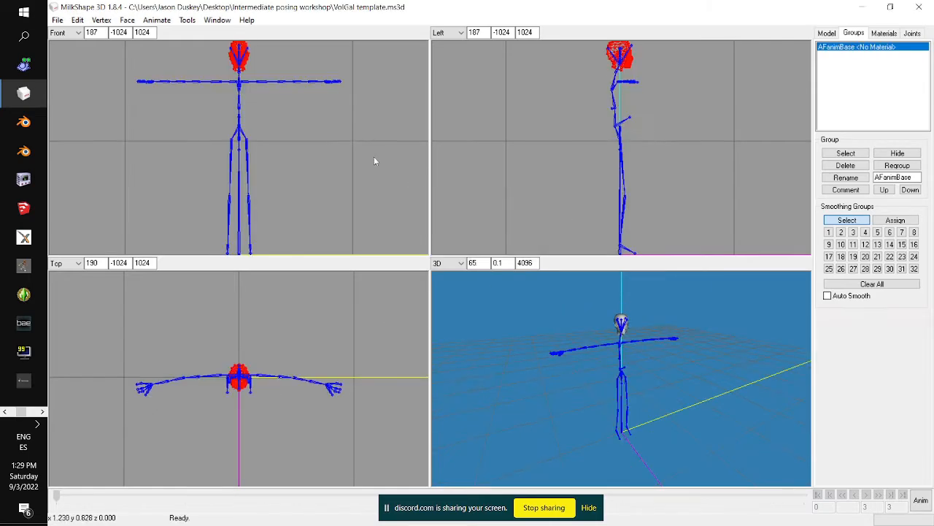
Deselect the head and import CPU body.simpe over it with Sims2 UniMesh Import V4.09, without additional bone definitions
left_click(168, 104)
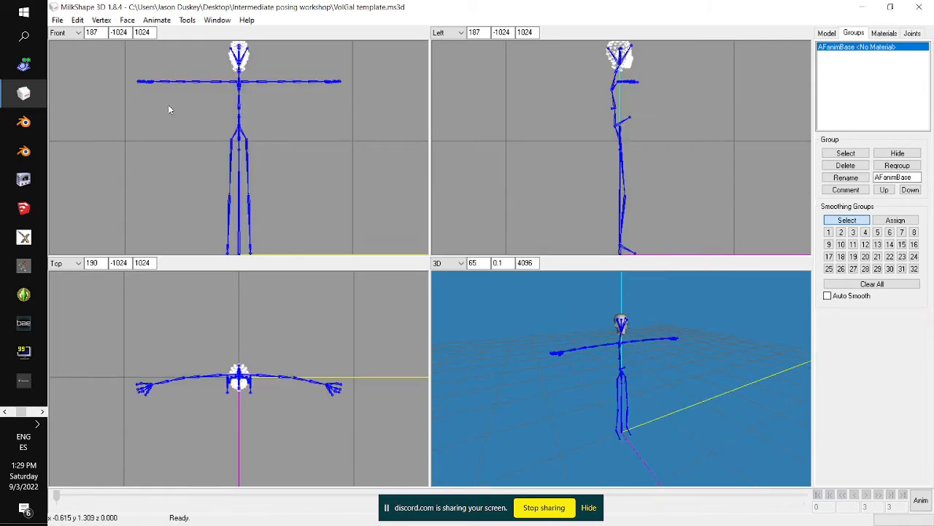
left_click(58, 21)
mouse_move(119, 105)
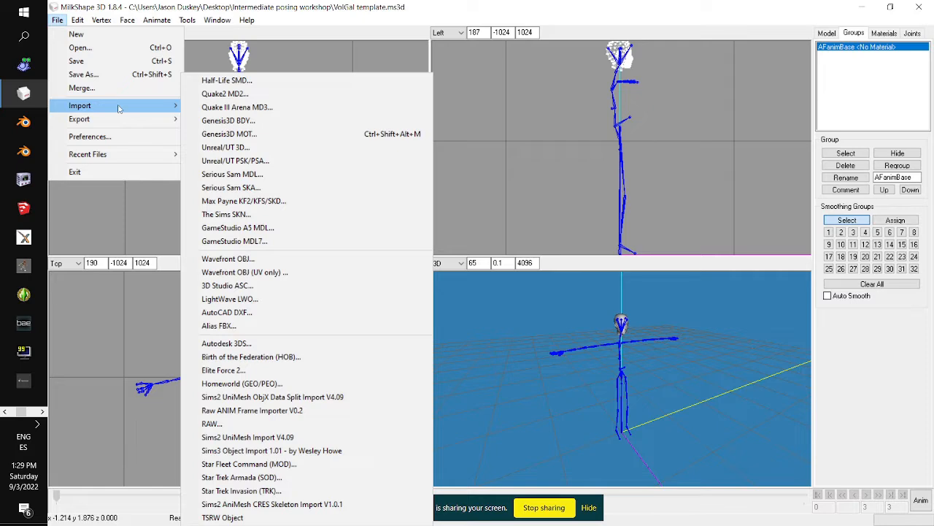
left_click(313, 438)
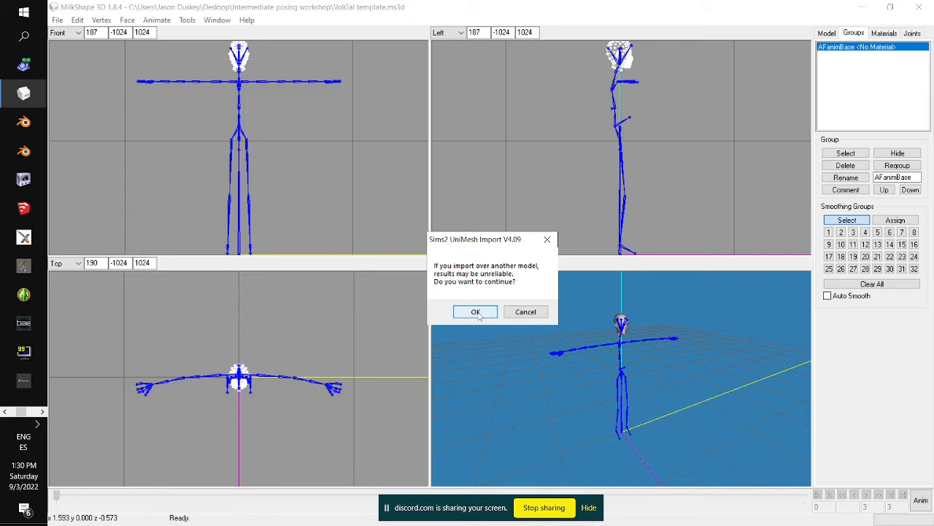
left_click(476, 311)
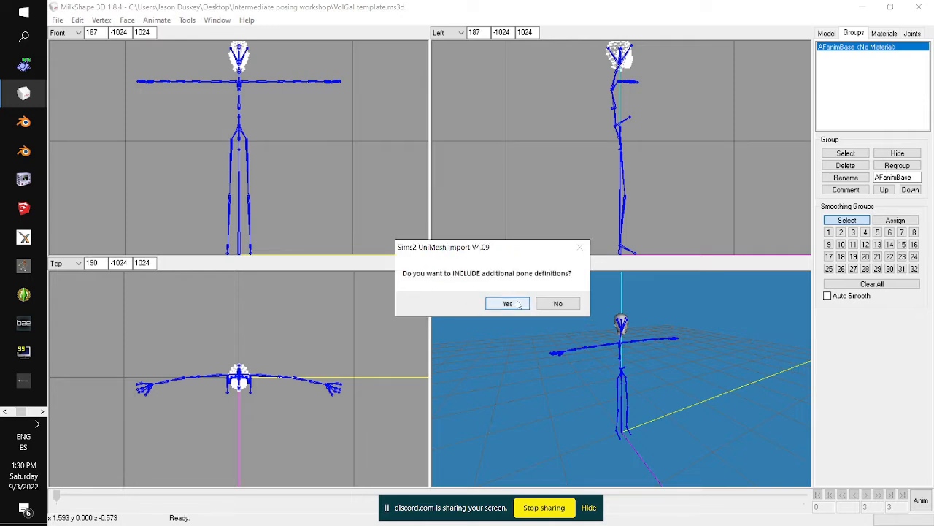
left_click(555, 306)
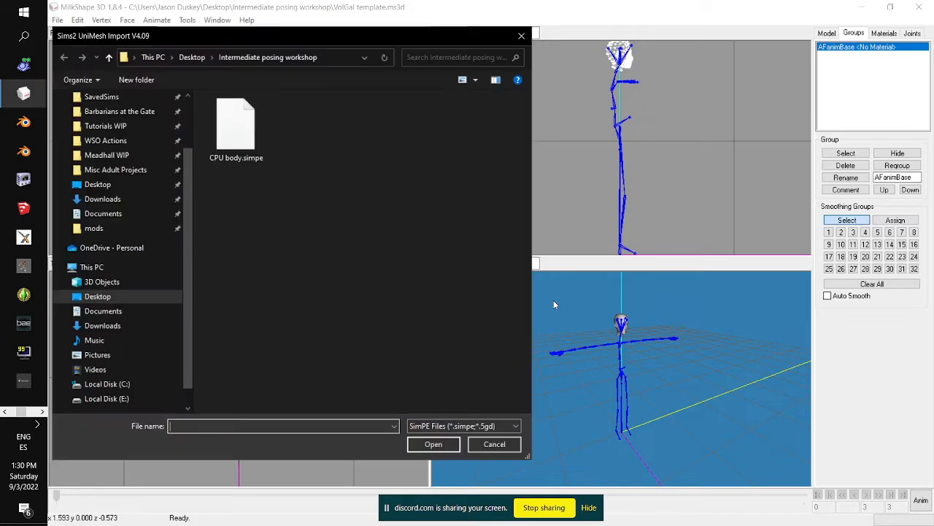
double_click(248, 137)
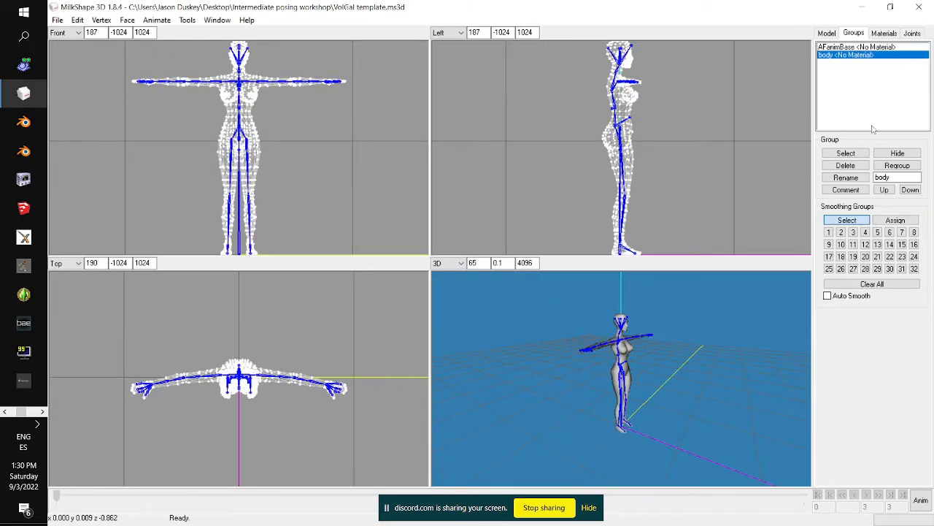
Regroup the AFanimBase head and the body into a single group and rename it CPU Template
left_click(846, 153)
left_click(844, 47)
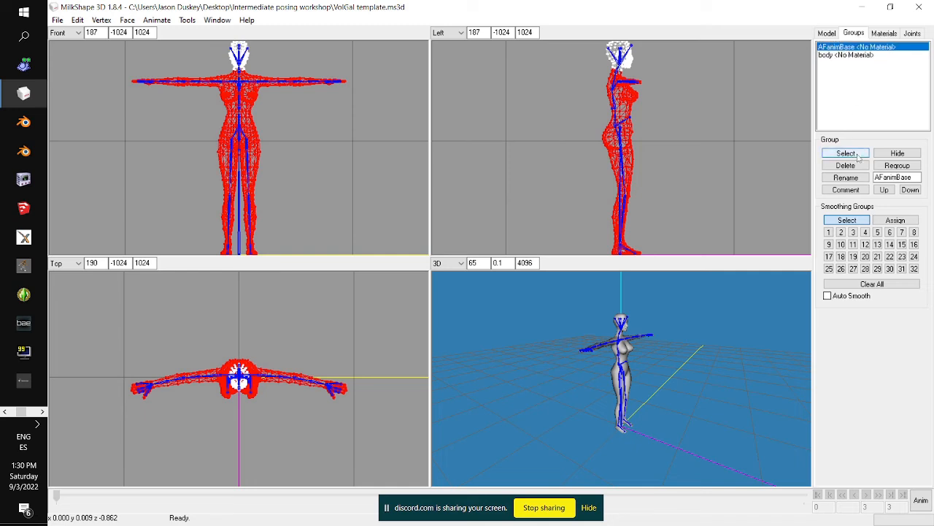
left_click(850, 155)
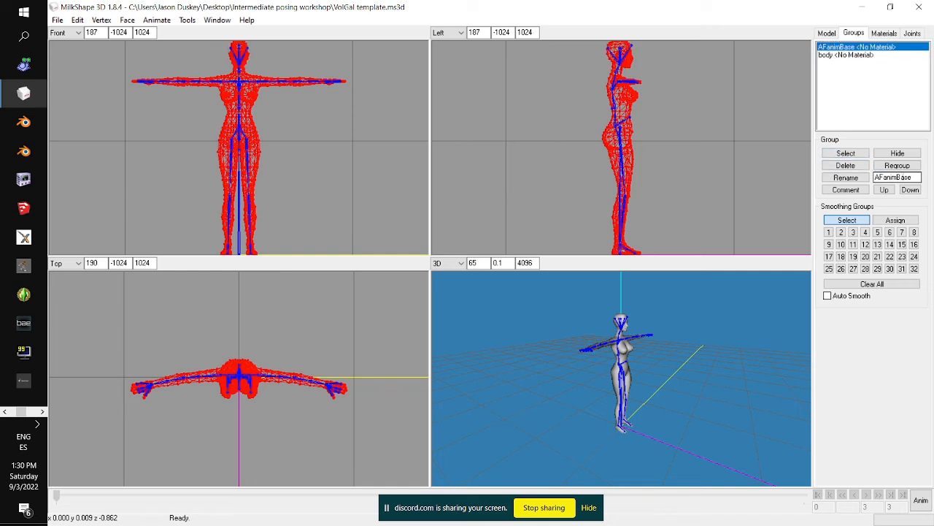
left_click(897, 165)
double_click(896, 177)
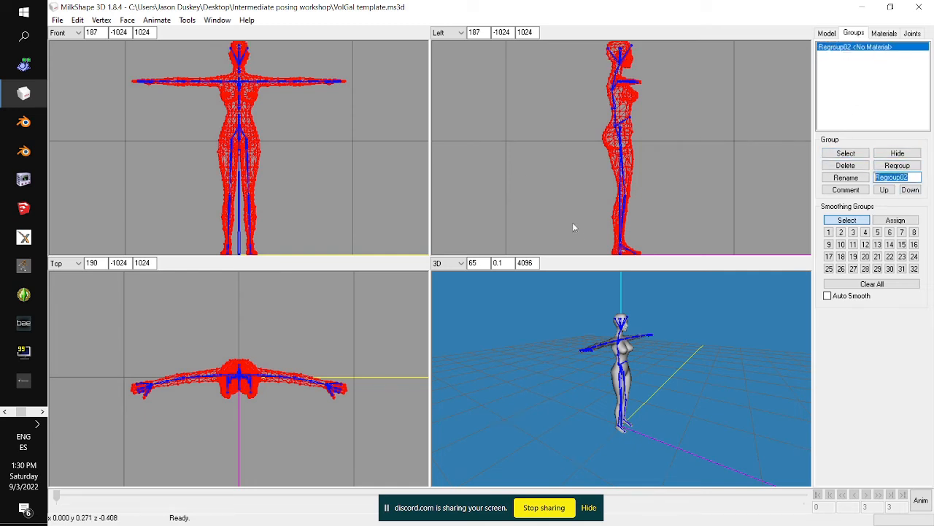
type("CPU Template")
left_click(846, 178)
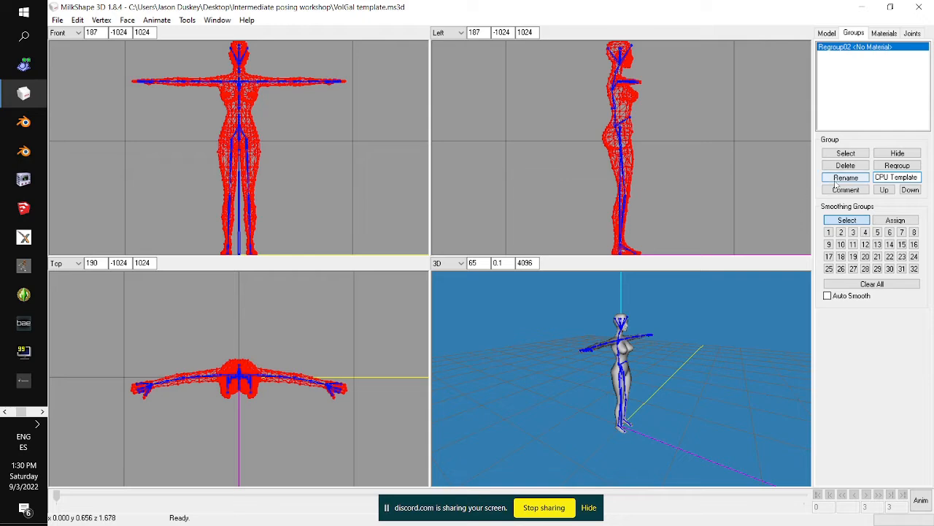
left_click(57, 19)
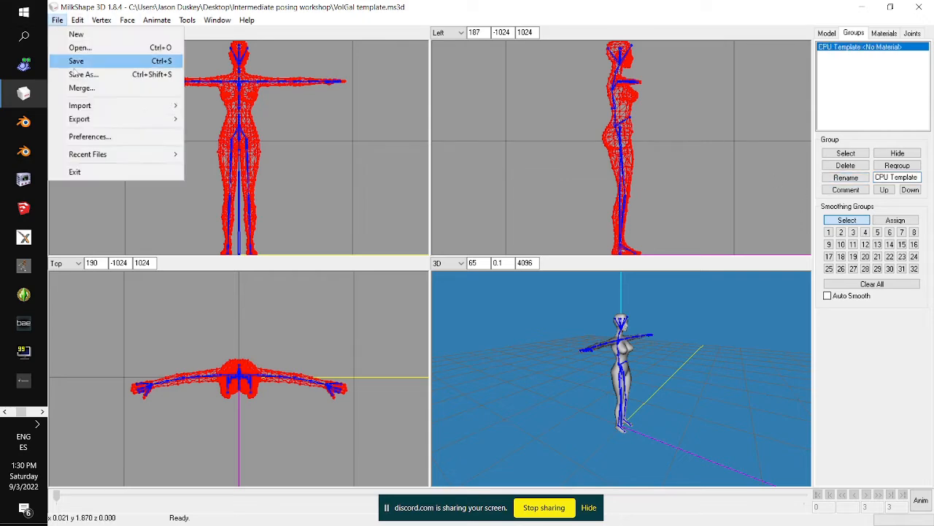
mouse_move(103, 121)
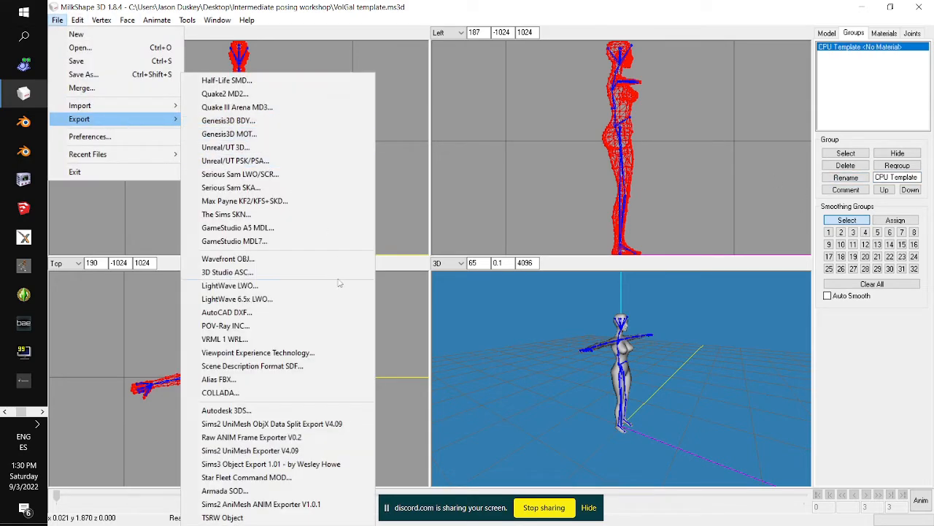
left_click(292, 259)
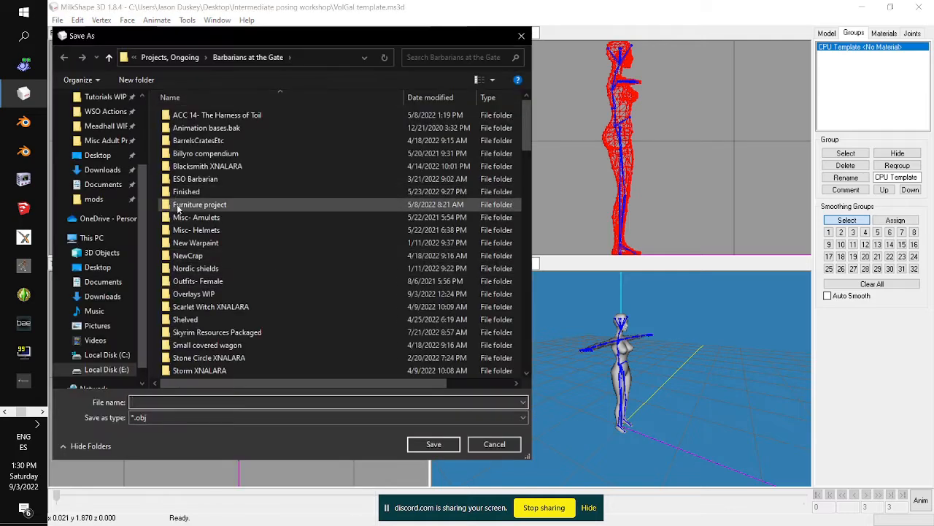
left_click(494, 444)
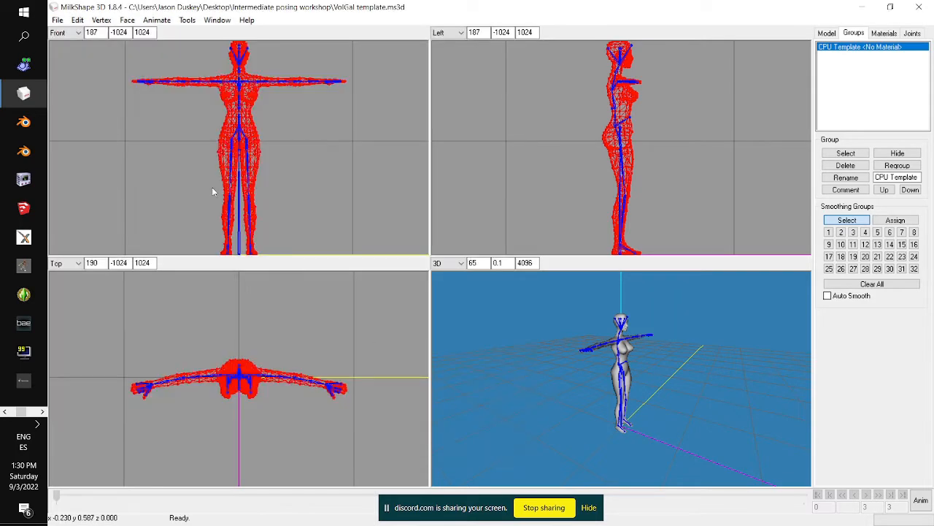
Save the model under the new name CPU template.ms3d in the Intermediate posing workshop folder
left_click(58, 19)
left_click(80, 76)
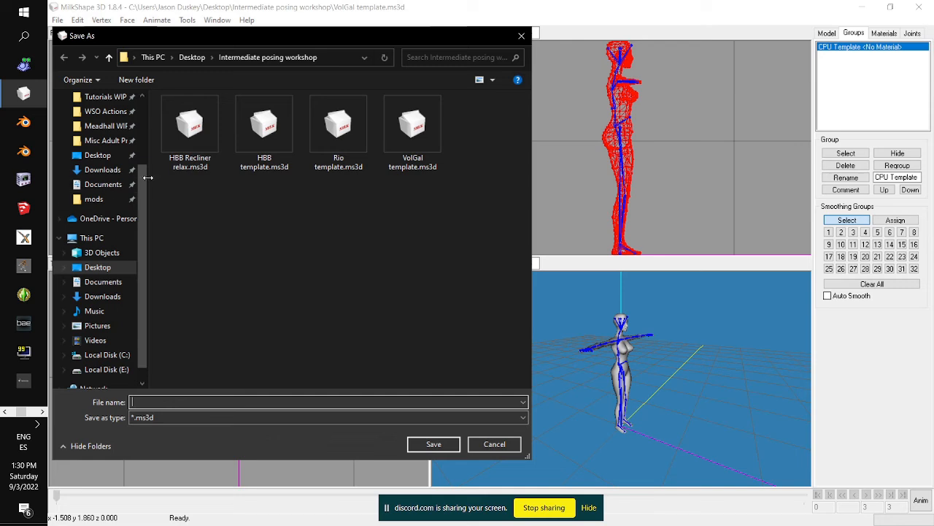
left_click(340, 130)
double_click(138, 401)
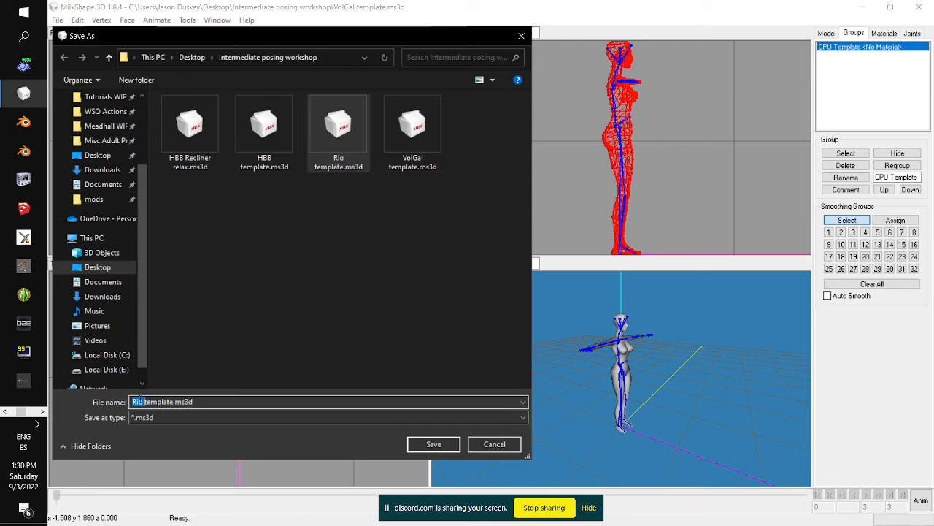
type("CPU")
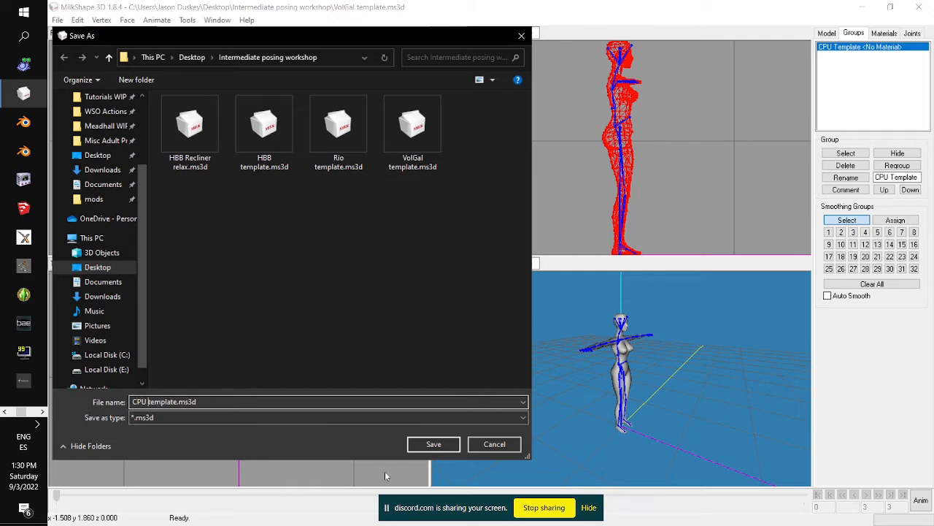
left_click(416, 445)
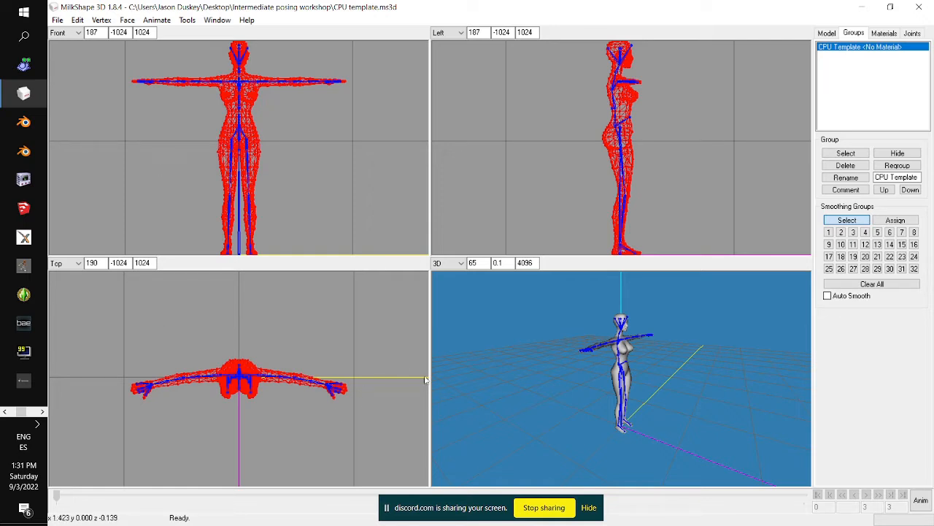
Start a new file and open HBB template.ms3d from the Desktop's Intermediate posing workshop folder
left_click_drag(556, 435, 553, 395)
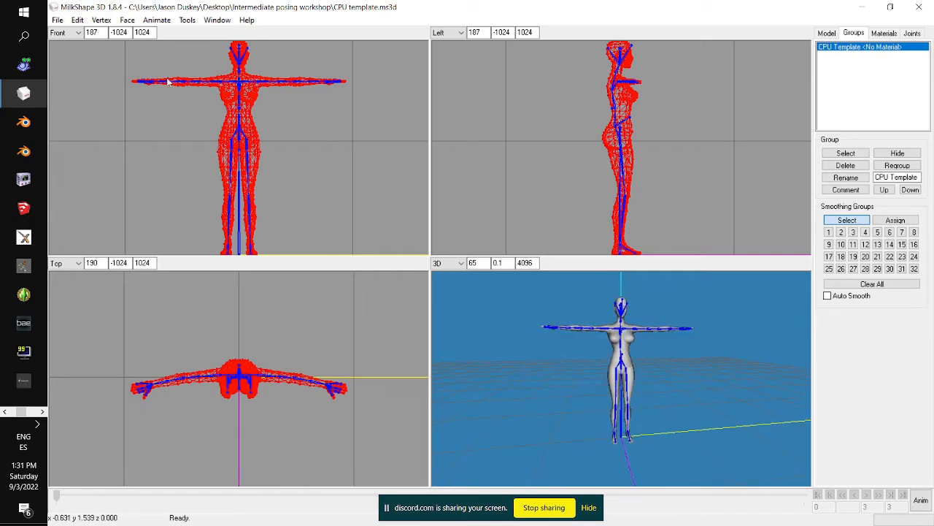
left_click(77, 20)
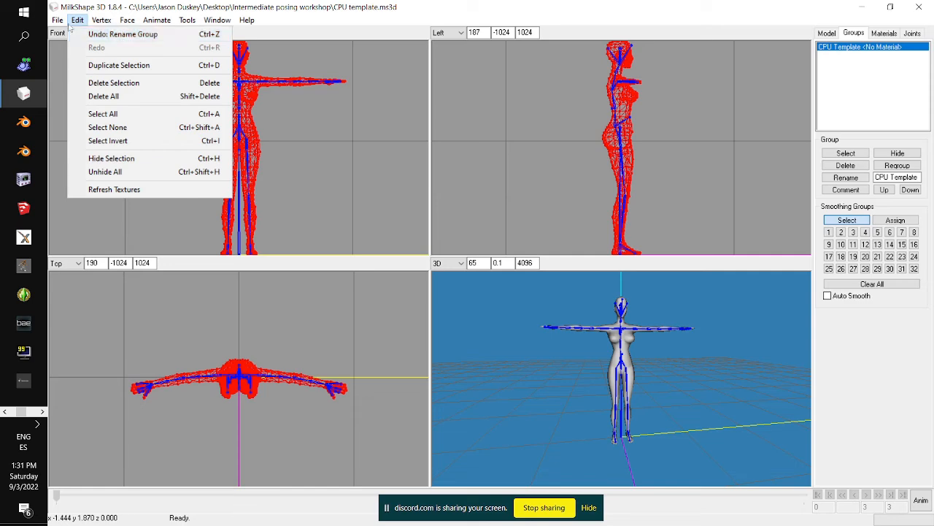
mouse_move(57, 20)
left_click(76, 34)
left_click(57, 20)
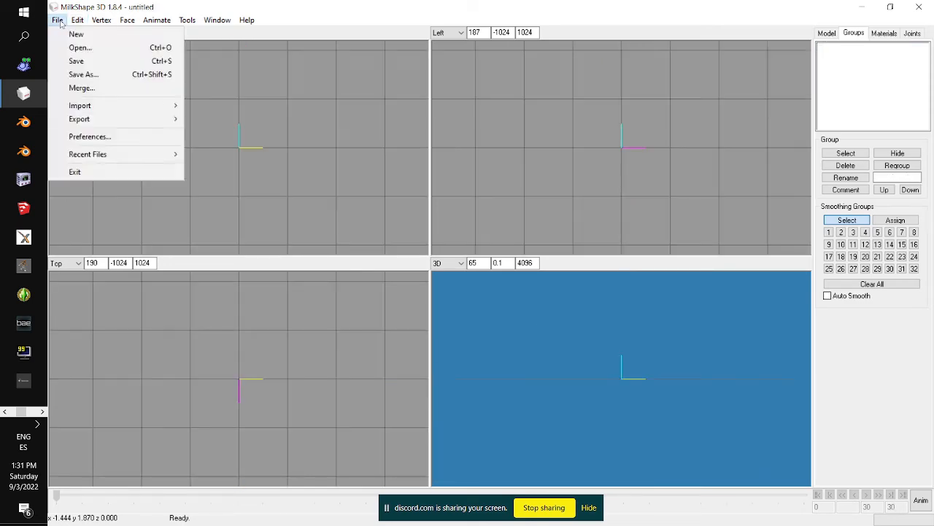
left_click(77, 47)
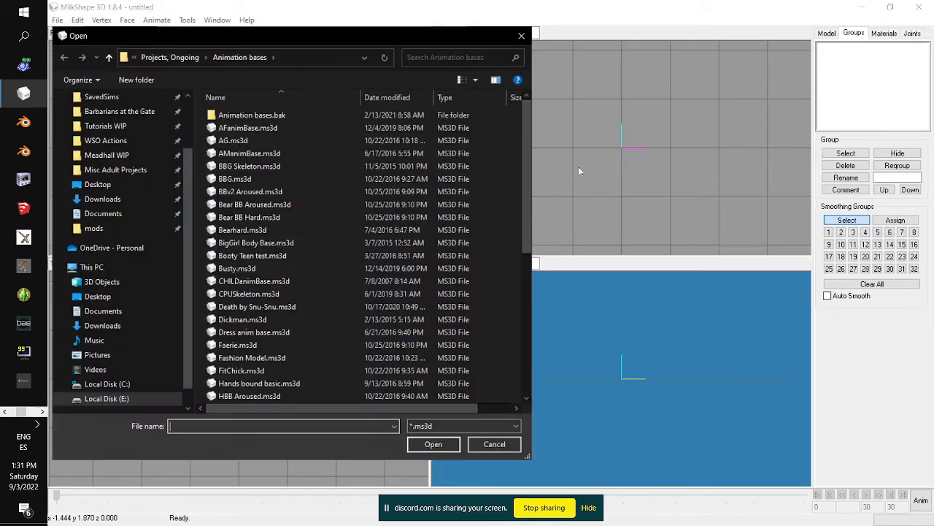
scroll(109, 241, "up", 2)
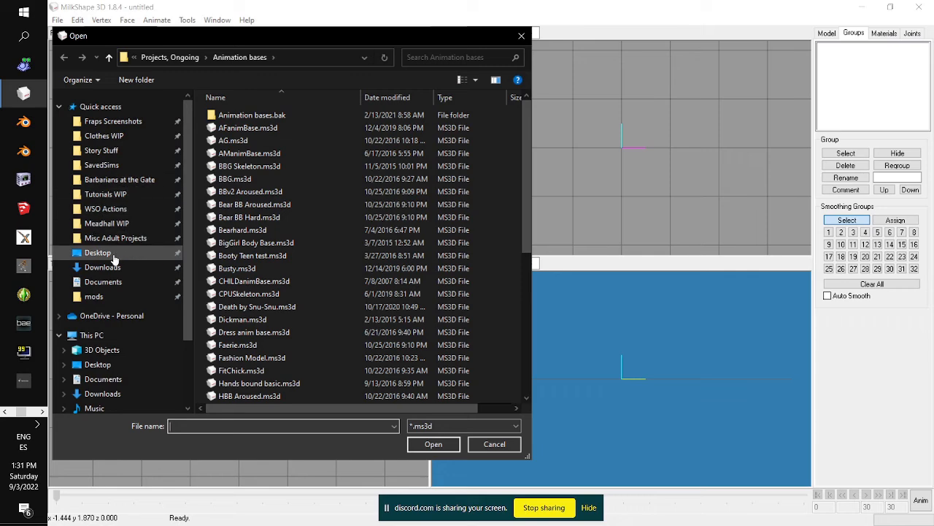
left_click(98, 253)
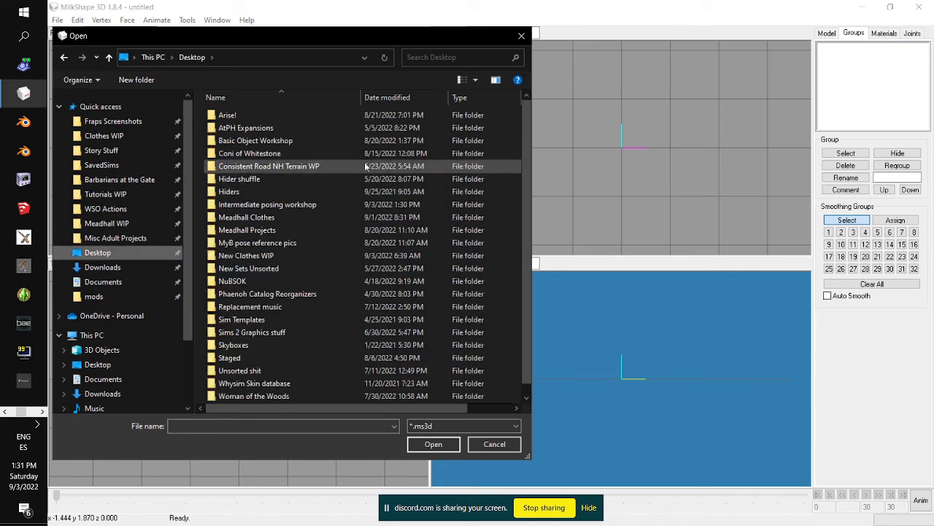
double_click(341, 205)
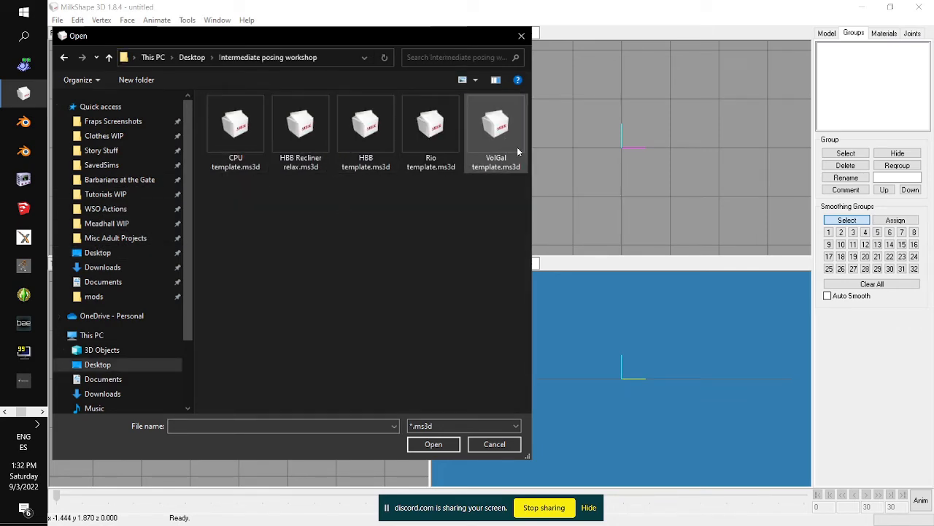
double_click(368, 142)
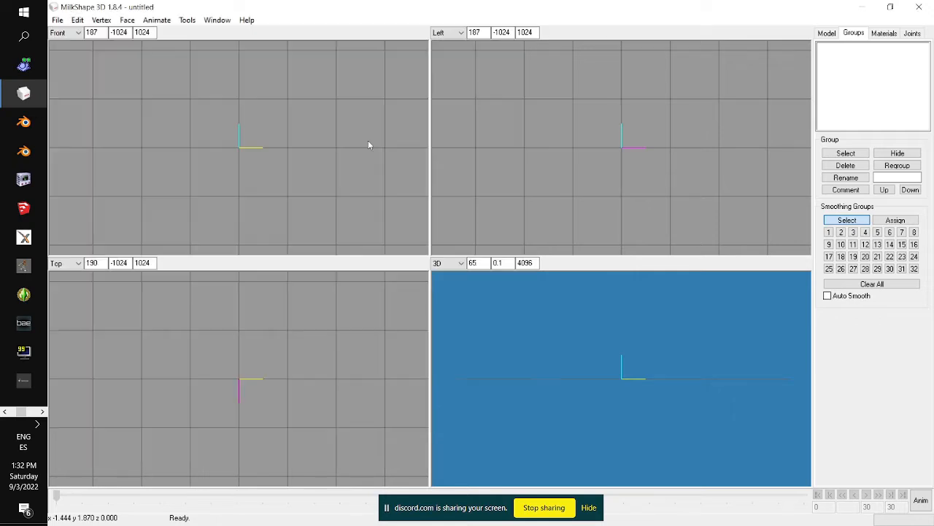
mouse_move(599, 408)
left_mouse_down()
mouse_move(605, 431)
mouse_move(612, 416)
left_mouse_up()
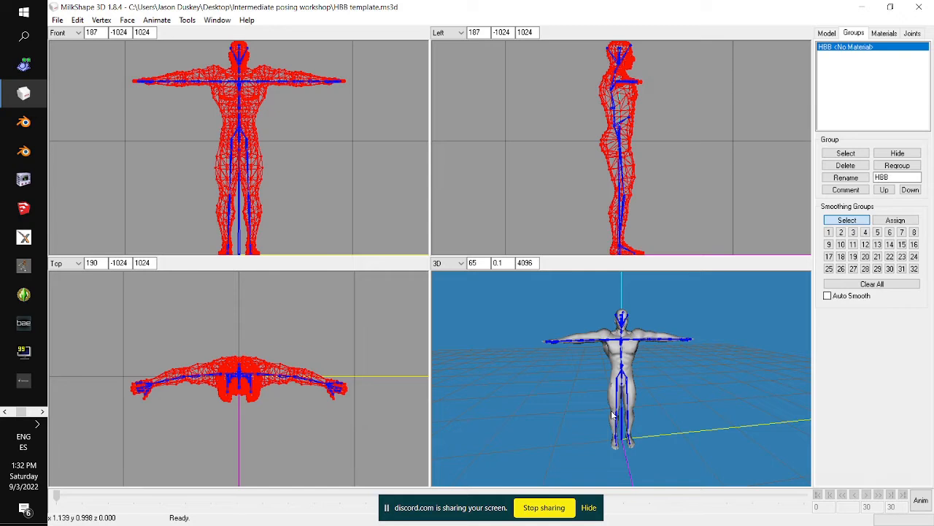
Turn on animation mode and swing the l_thigh joint forward in the side view, using Rotate with the Local option
left_click(912, 33)
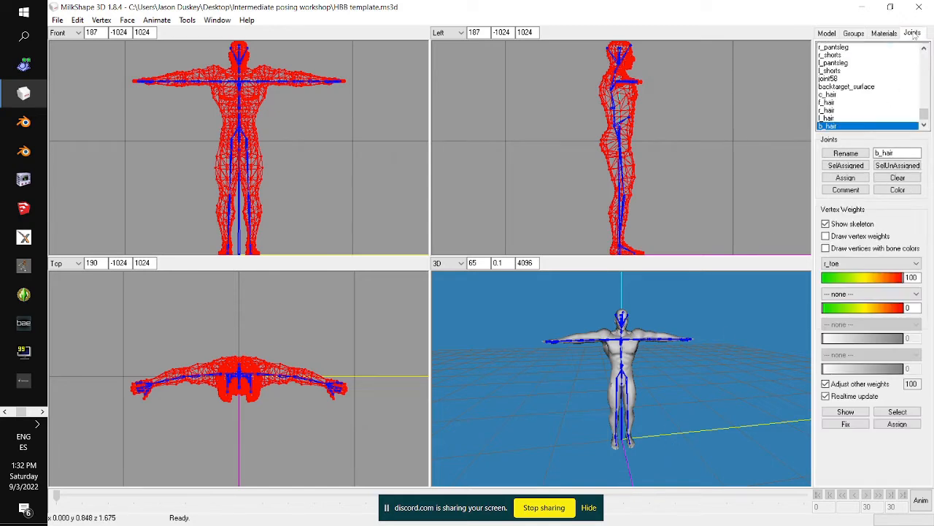
mouse_move(923, 119)
left_mouse_down()
mouse_move(923, 57)
mouse_move(924, 120)
left_mouse_up()
scroll(876, 91, "up", 4)
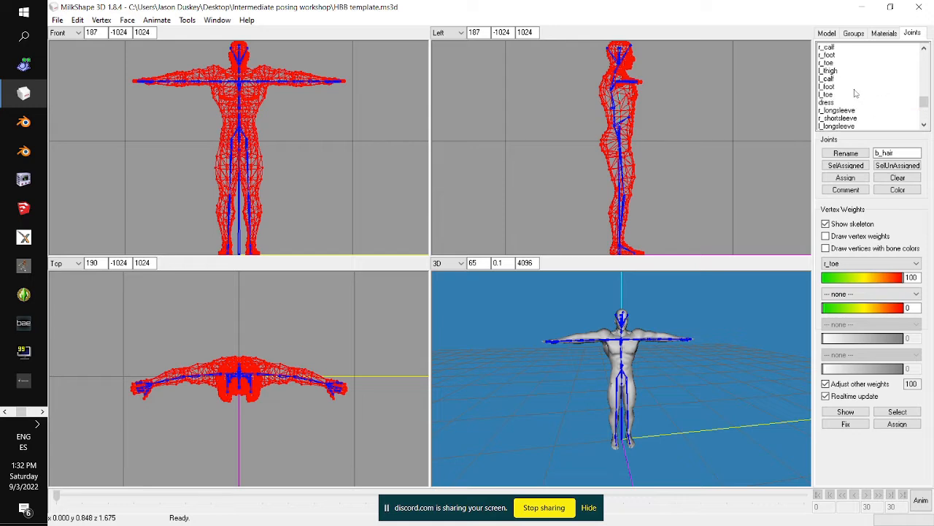
left_click(836, 70)
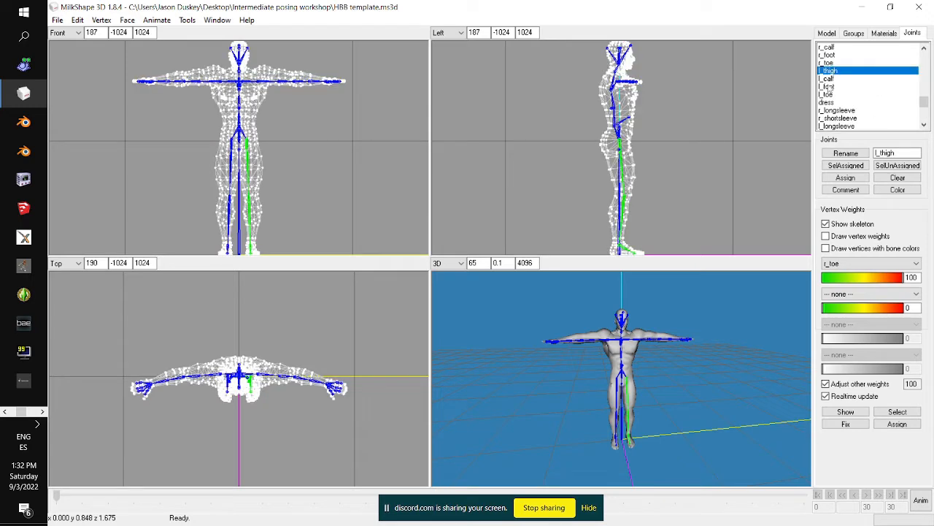
left_click(922, 501)
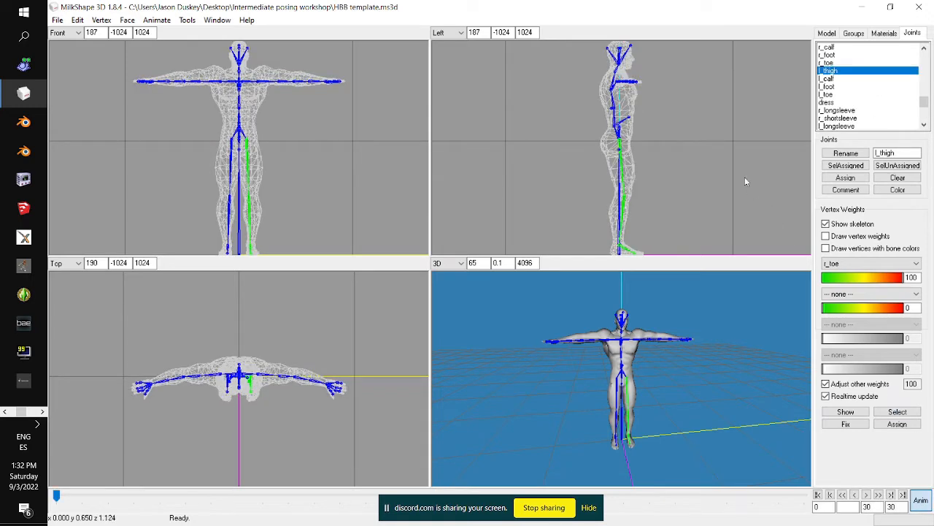
left_click(827, 34)
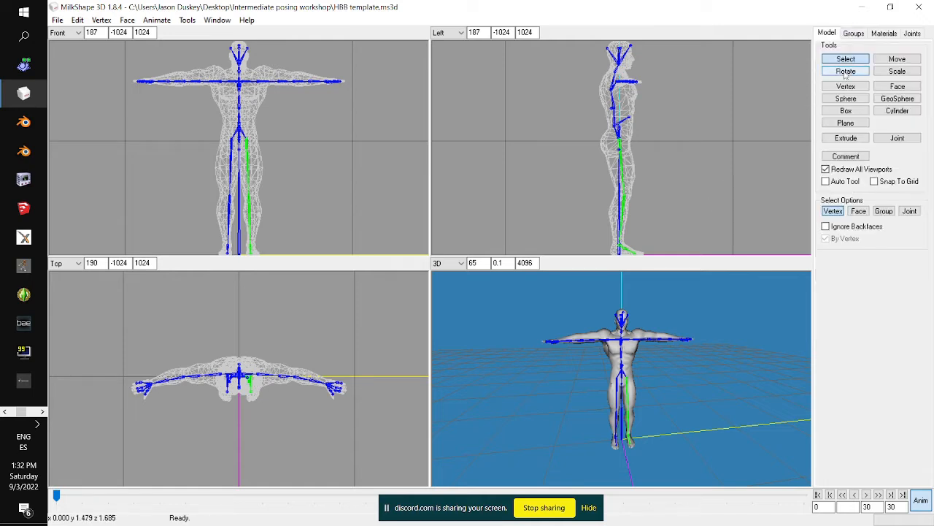
left_click(846, 71)
left_click(828, 289)
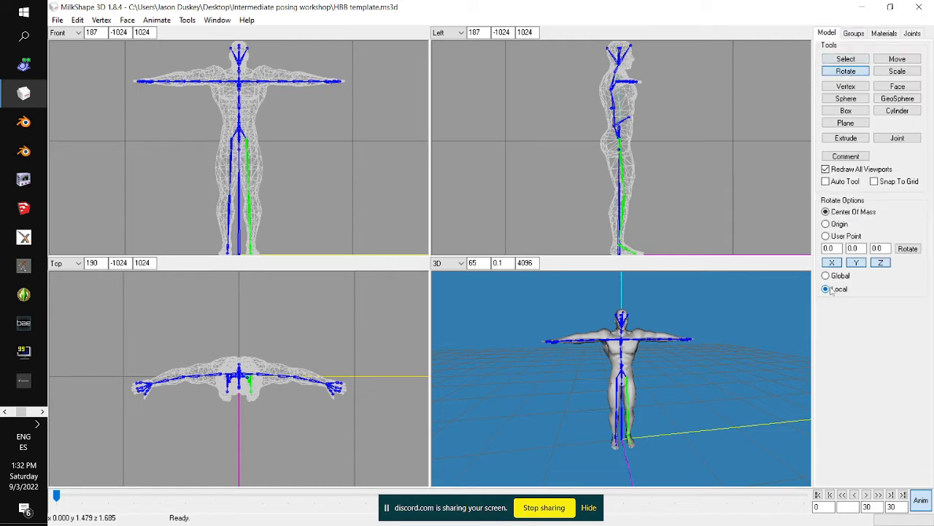
left_click_drag(650, 253, 665, 252)
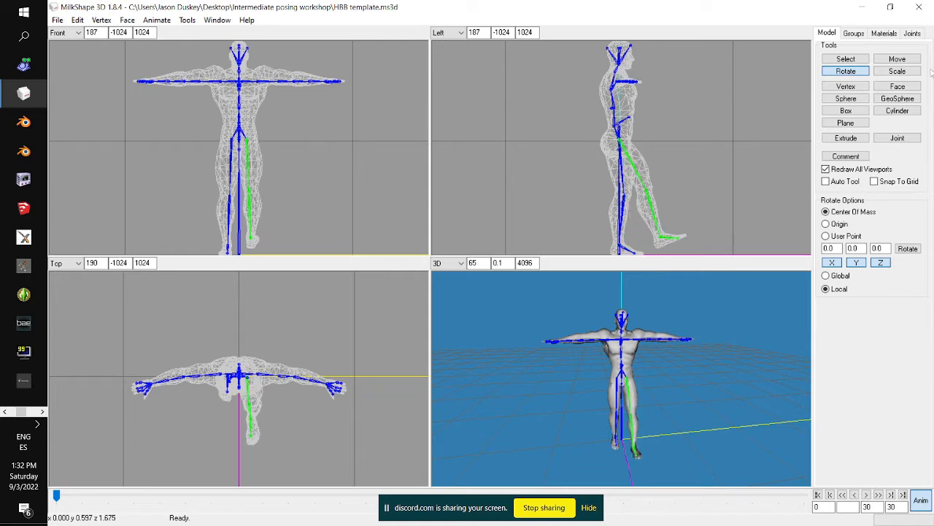
Bend the l_calf joint back until the shin is about vertical, and tilt the l_foot joint's toes slightly downward
left_click(912, 33)
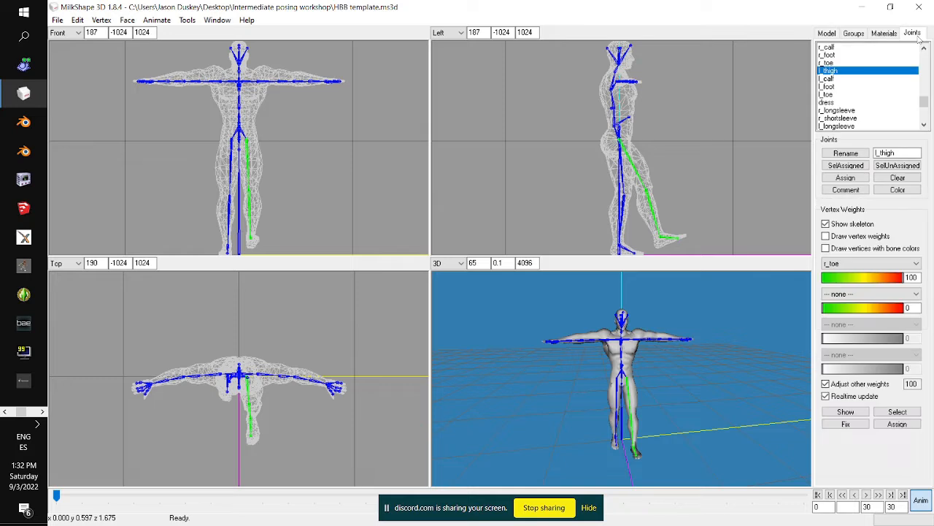
left_click(839, 79)
left_click_drag(786, 113, 783, 129)
left_click(827, 87)
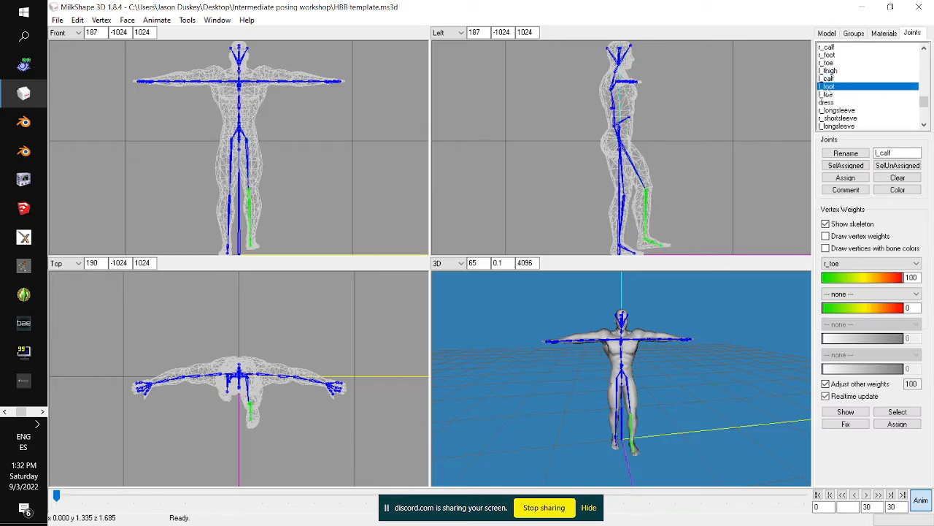
left_click_drag(725, 222, 724, 228)
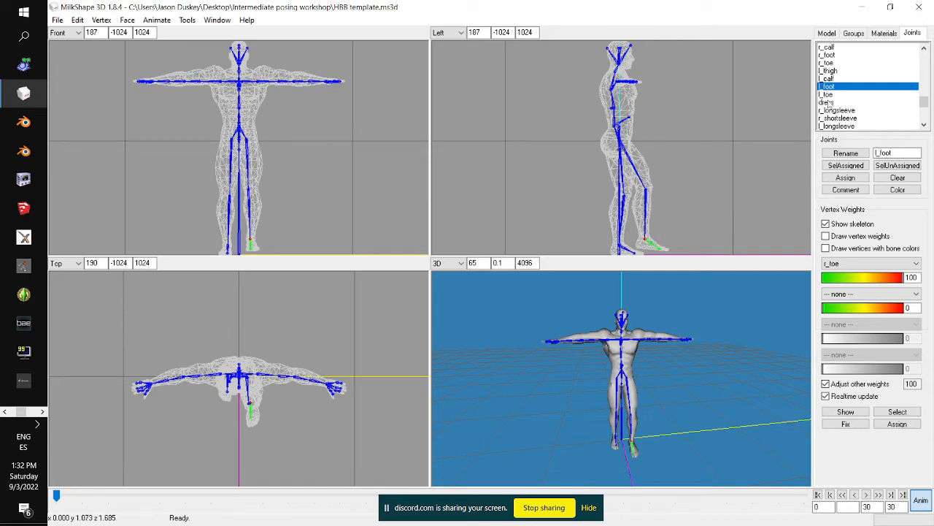
Select the l_thigh joint of the posed leg again
left_click(840, 71)
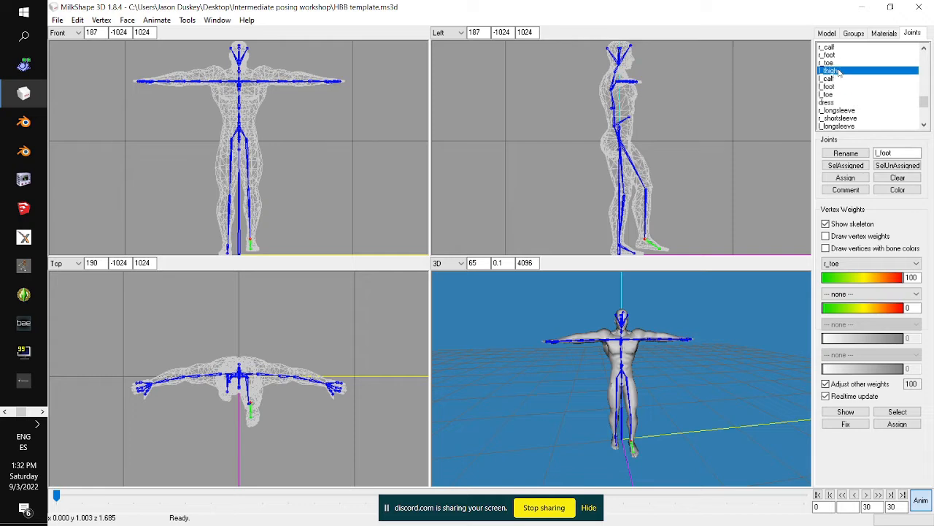
scroll(838, 55, "up", 2)
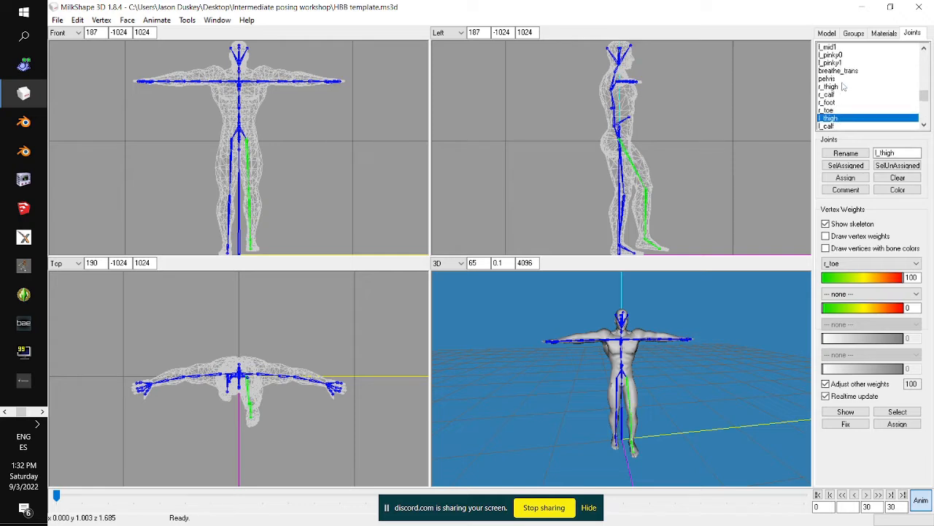
Swing r_thigh backward in the Left view, bend r_calf back at the knee and tilt r_foot to suit the stride
left_click(844, 86)
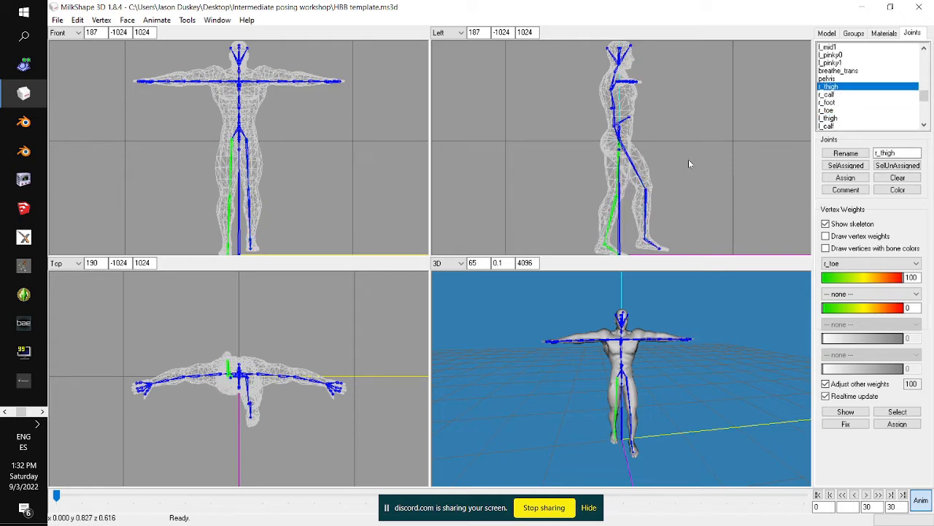
left_click(832, 102)
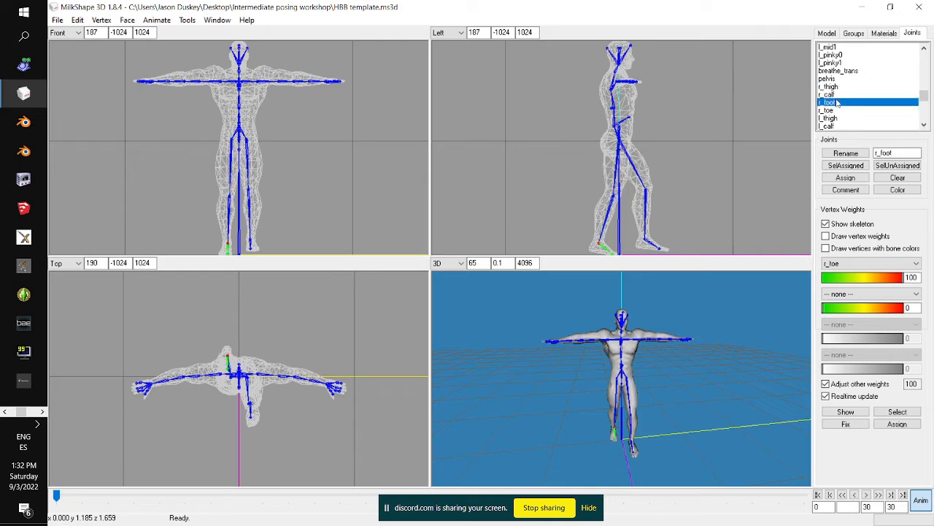
left_click(830, 94)
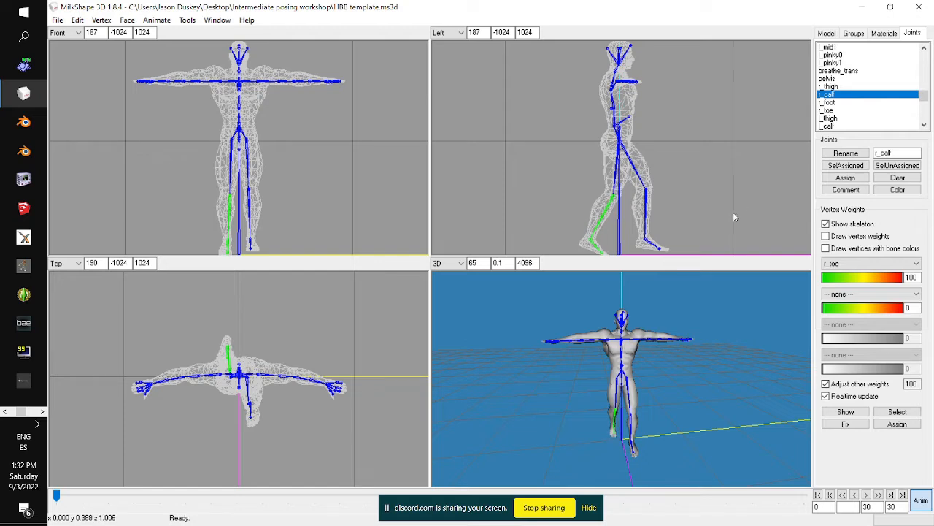
right_click_drag(724, 204, 723, 182)
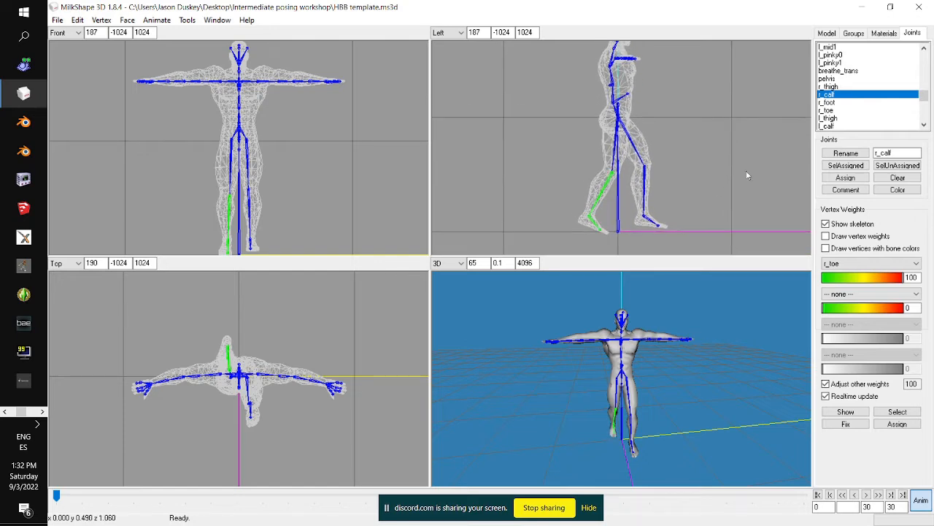
left_click(832, 103)
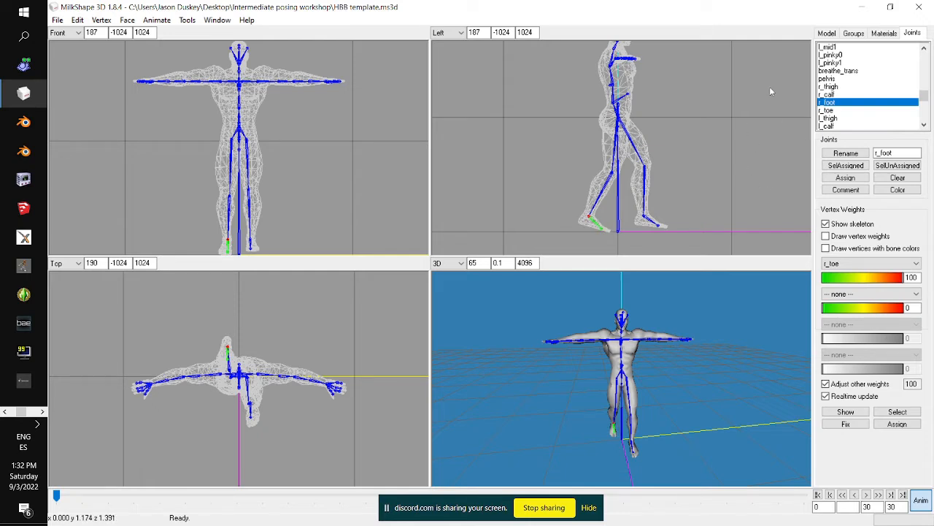
Rotate r_thigh slightly outward in the Front view and turn it in the Top view so the rear leg angles away from the body
left_click(833, 94)
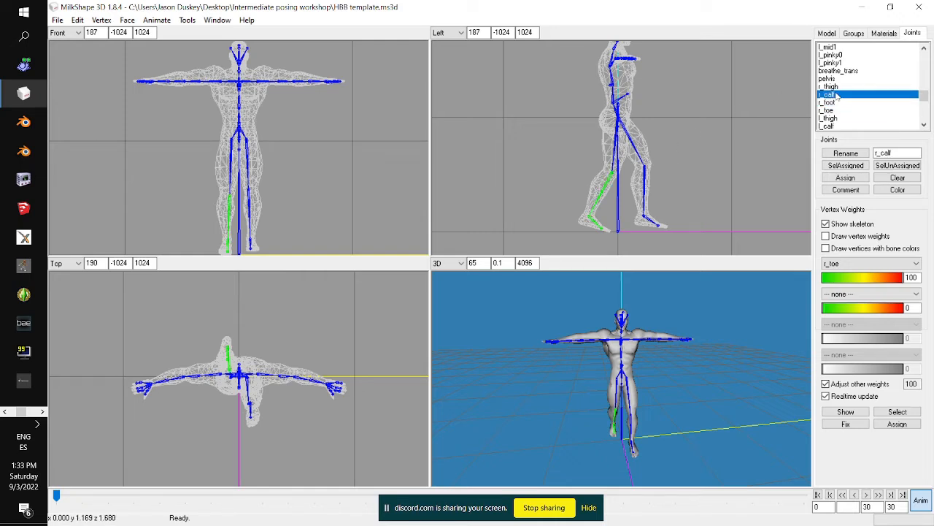
left_click(832, 86)
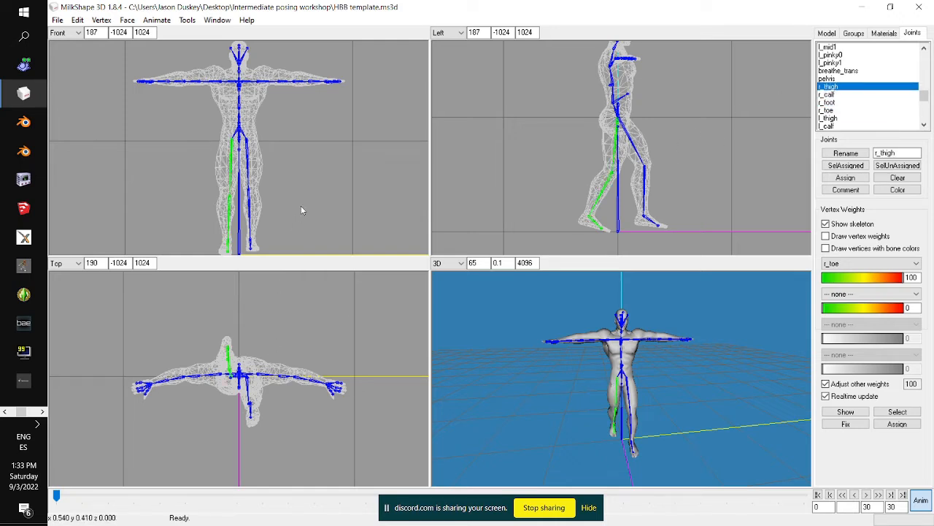
left_click_drag(303, 203, 302, 205)
mouse_move(303, 316)
left_mouse_down()
mouse_move(301, 308)
mouse_move(309, 318)
left_mouse_up()
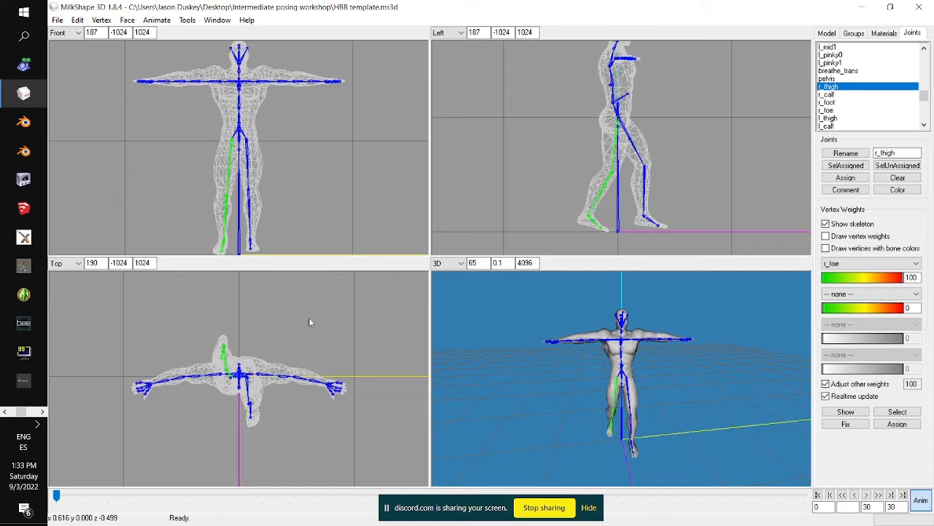
left_click_drag(688, 387, 715, 375)
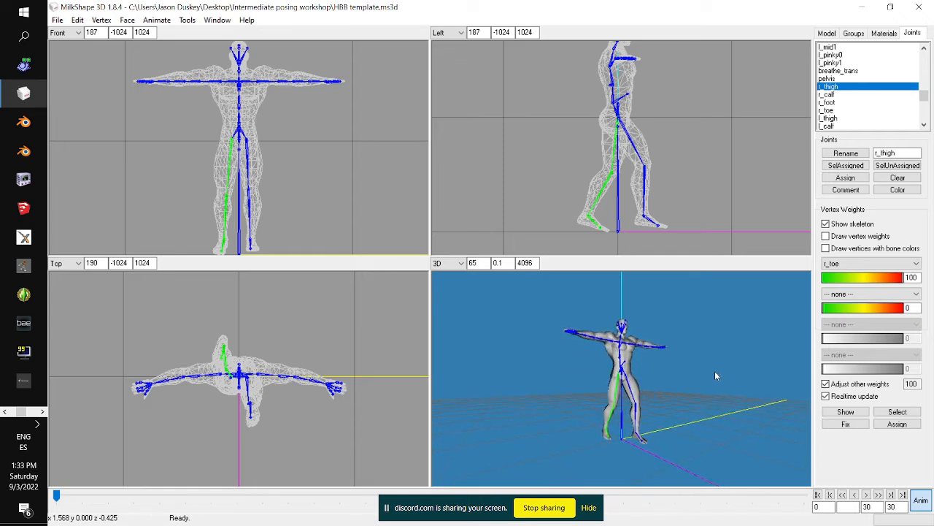
Rotate l_calf slightly backward in the Left view to bend the front leg's knee
left_click(835, 126)
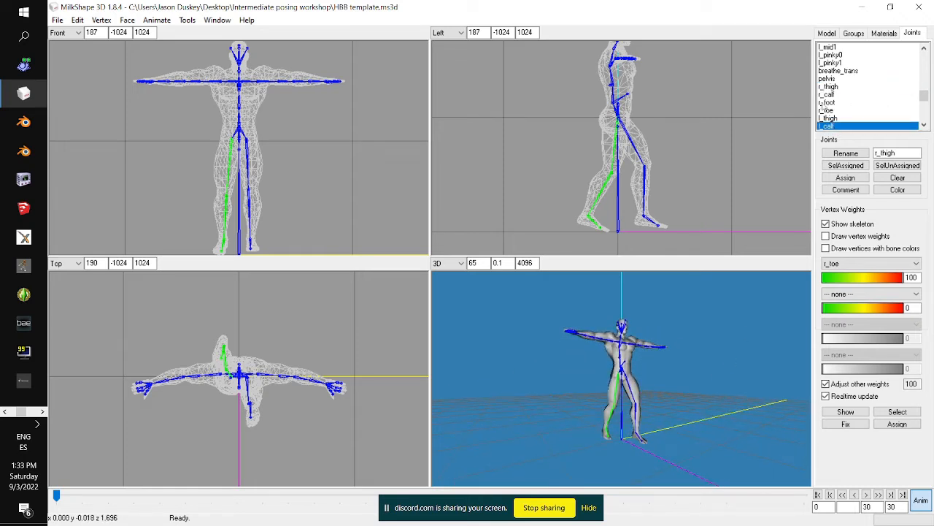
left_click(829, 94)
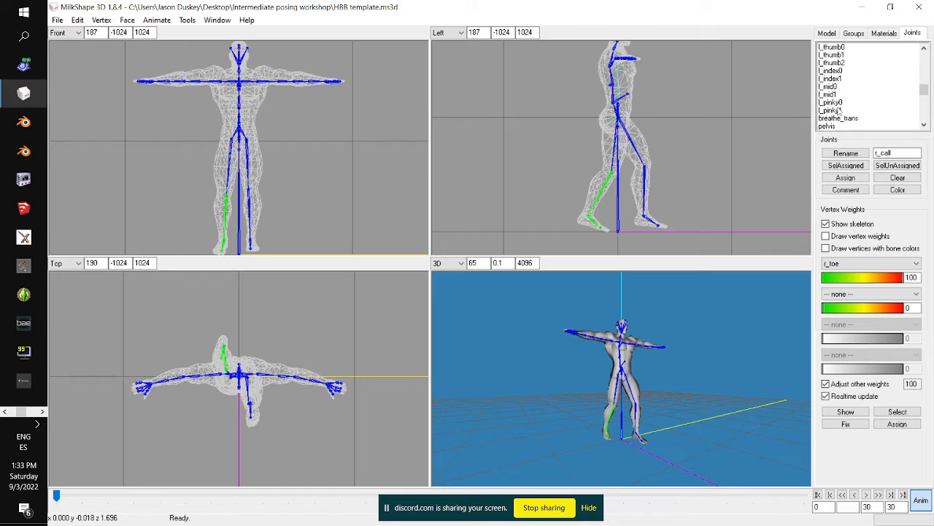
left_click(831, 126)
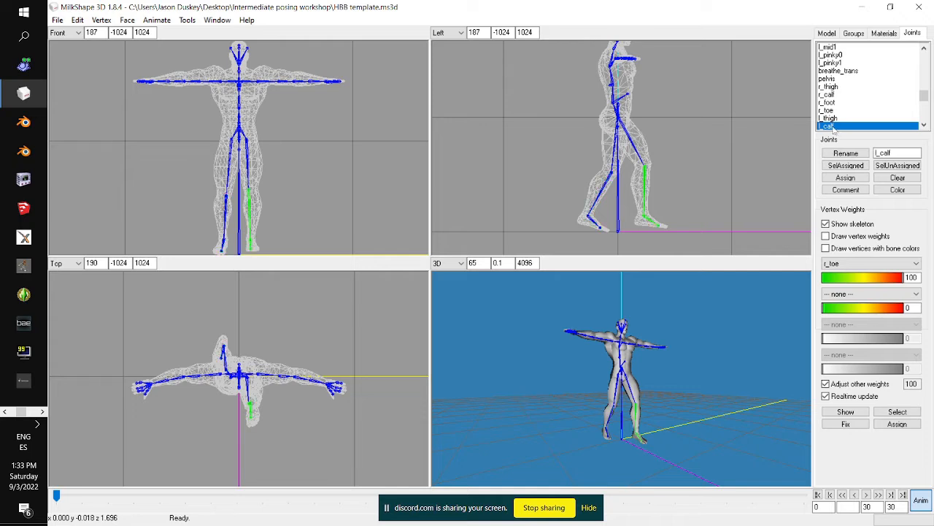
left_click_drag(729, 182, 727, 184)
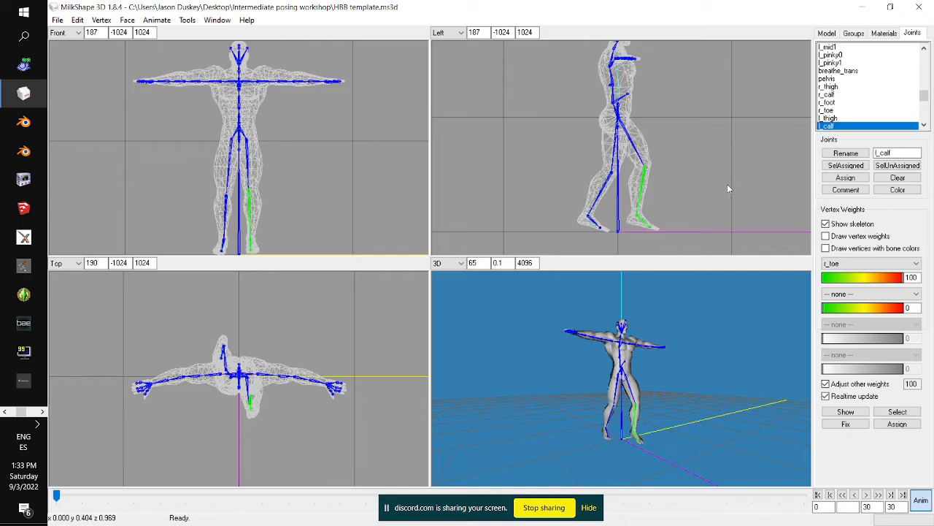
left_click_drag(641, 425, 604, 442)
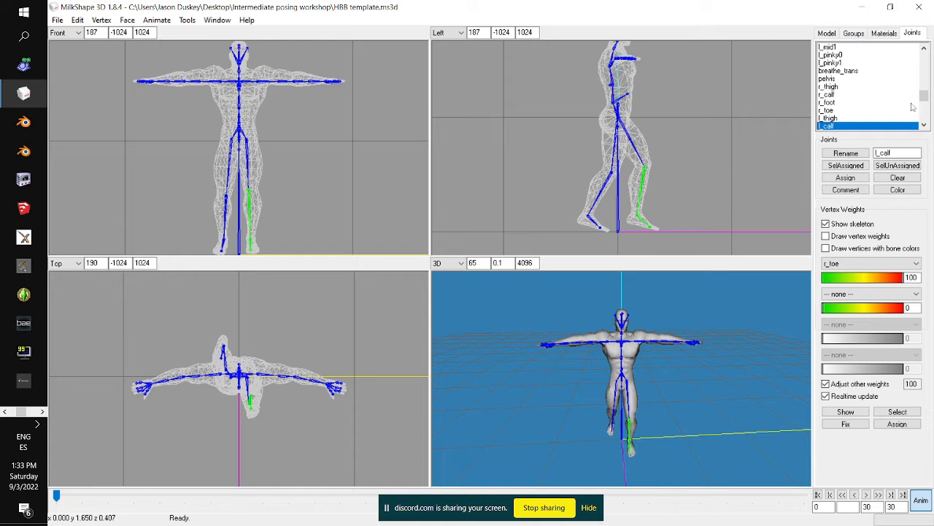
Rotate r_upperarm and l_upperarm down in the Front view so both arms hang diagonally beside the torso
left_click_drag(925, 99, 925, 55)
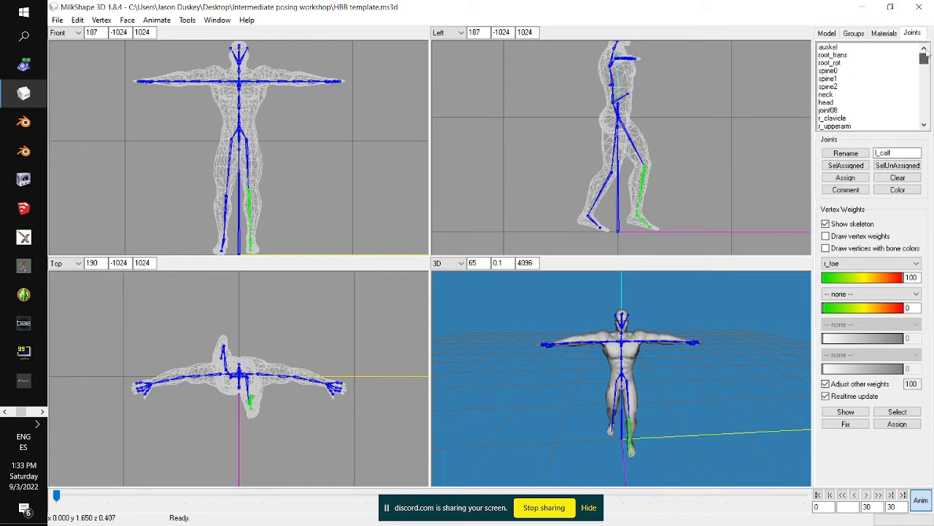
left_click(849, 126)
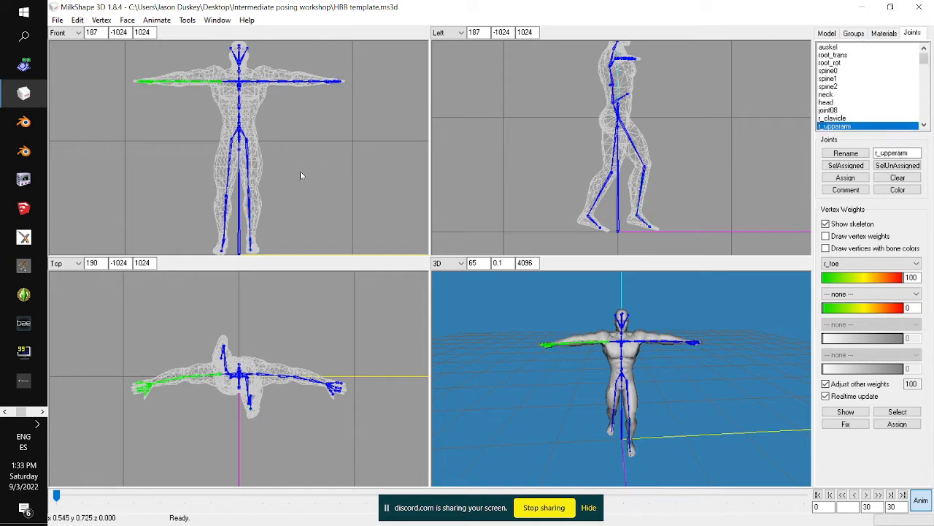
left_click_drag(299, 172, 300, 133)
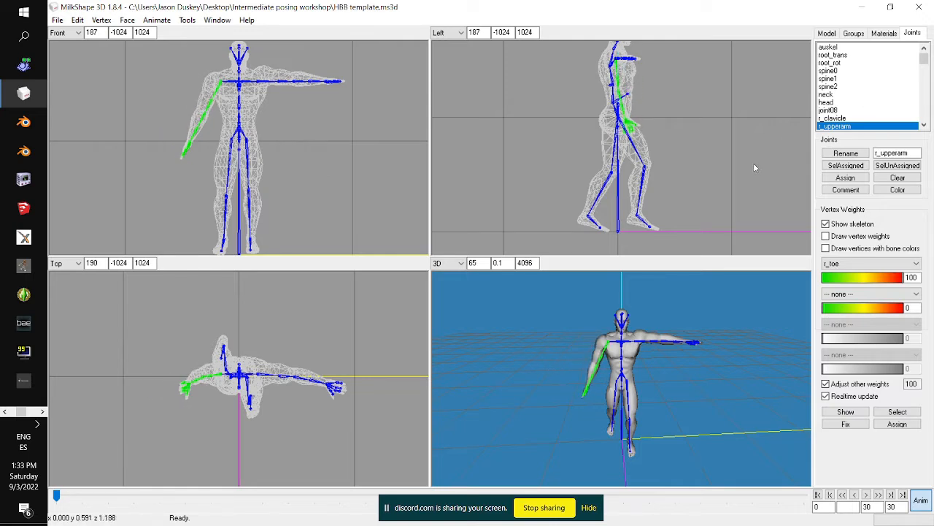
scroll(866, 93, "down", 5)
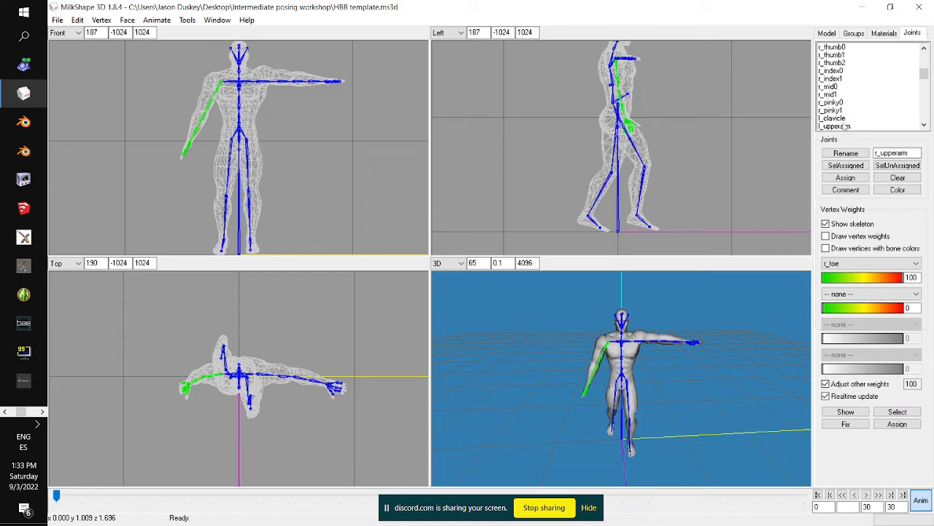
left_click(847, 126)
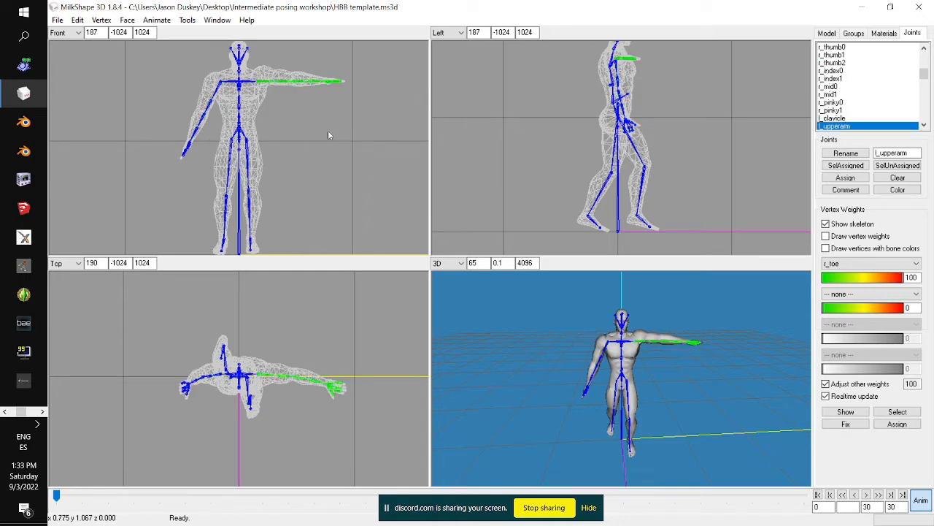
left_click_drag(328, 134, 324, 158)
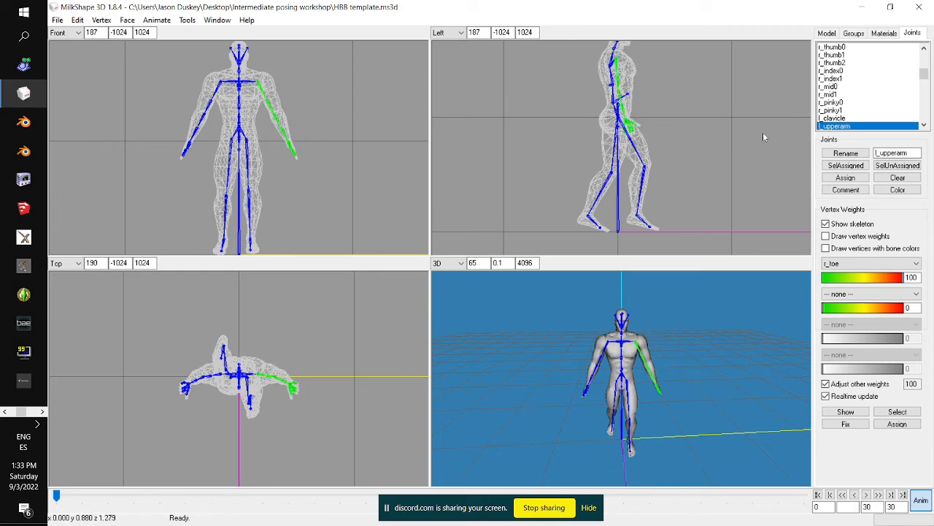
Rotate l_forearm forward in the Top view so the left elbow is bent and the hand points ahead
scroll(910, 99, "down", 3)
left_click(850, 71)
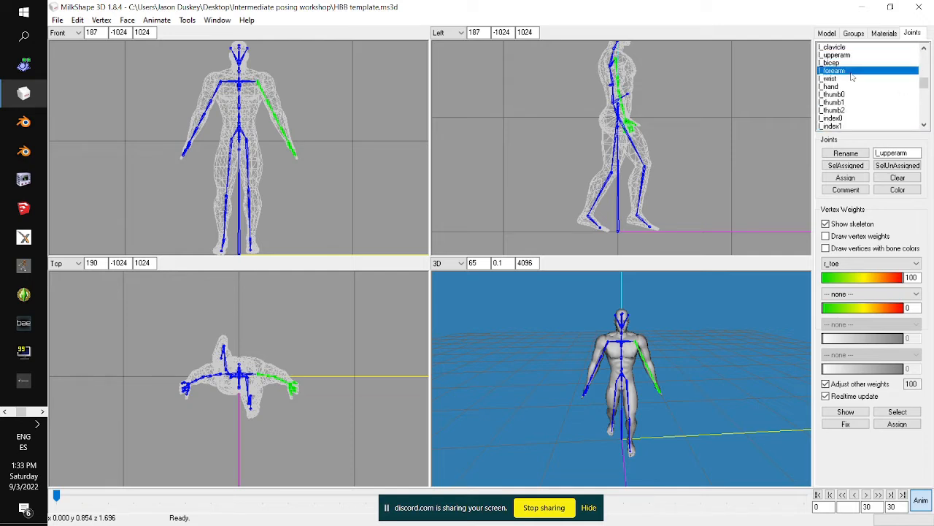
left_click_drag(338, 375, 335, 409)
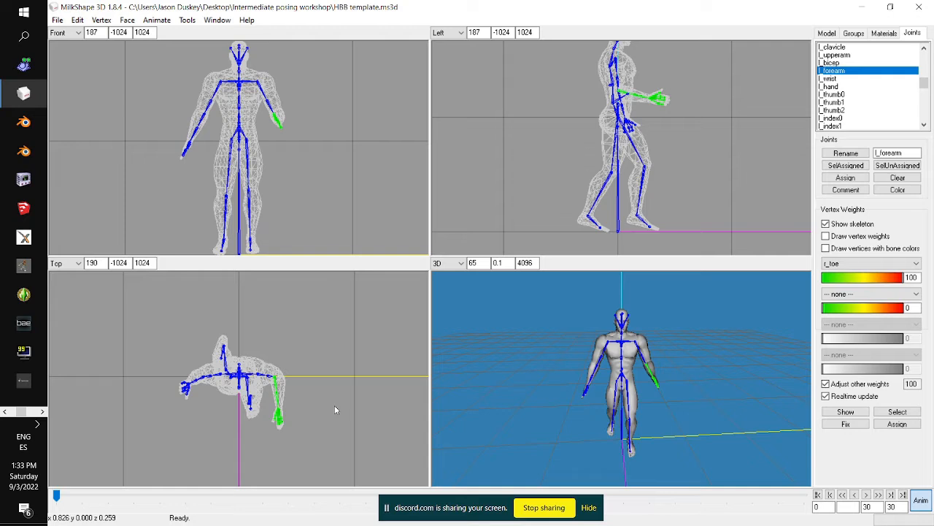
left_click(839, 55)
scroll(854, 88, "up", 1)
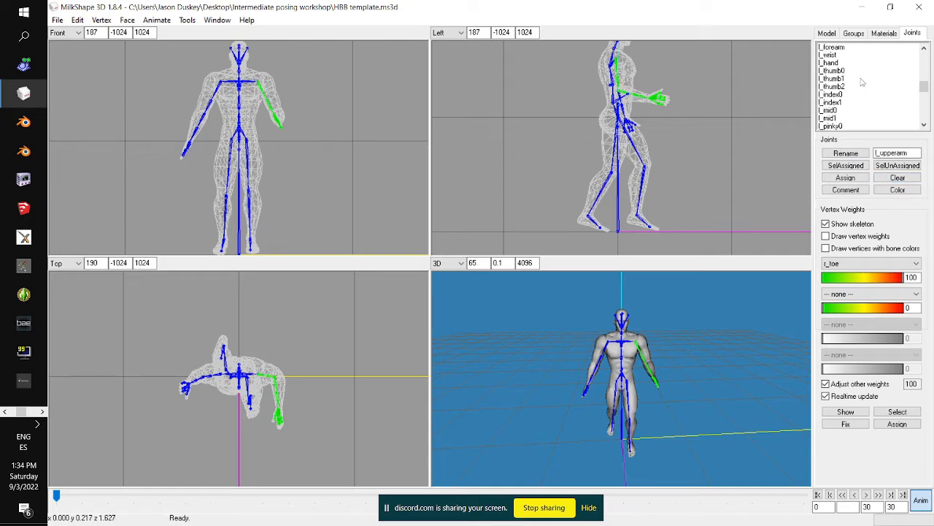
left_click(830, 95)
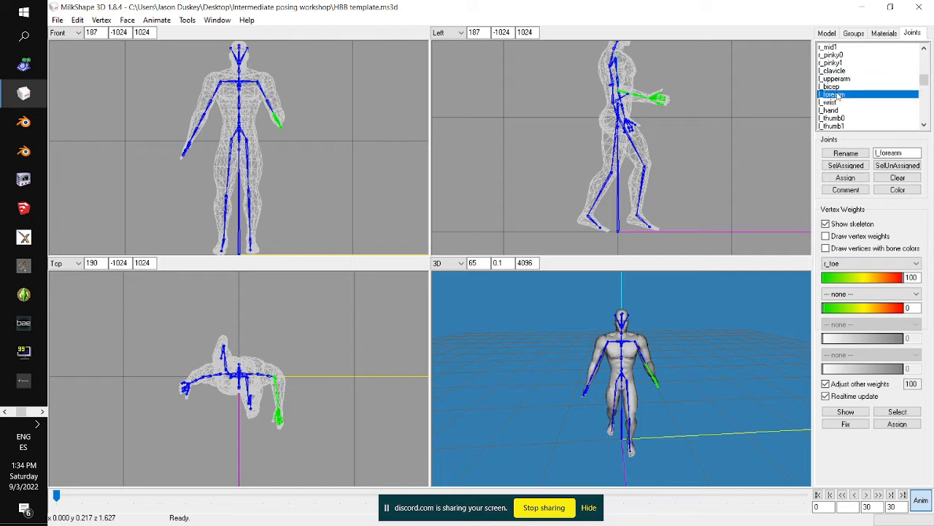
Rotate r_forearm forward in the Top view to match the bent left forearm
scroll(846, 88, "down", 5)
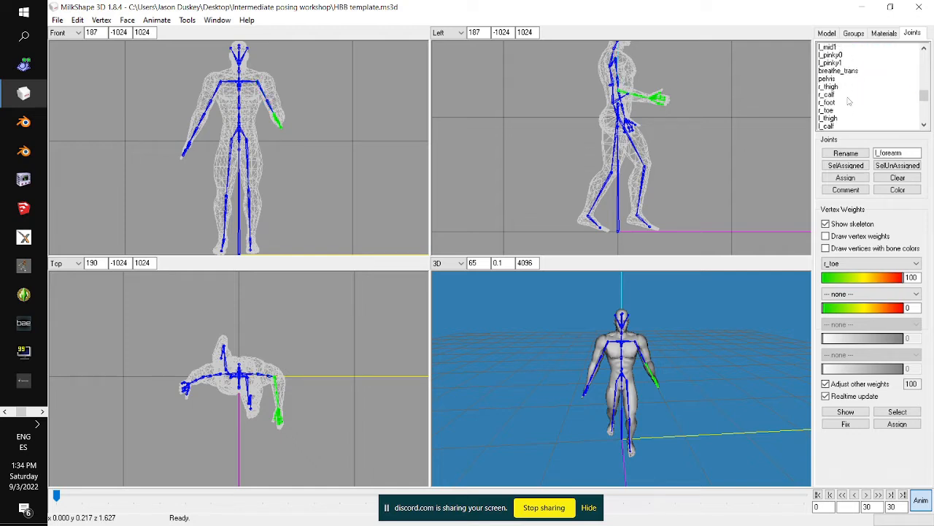
scroll(853, 92, "up", 4)
scroll(851, 95, "down", 5)
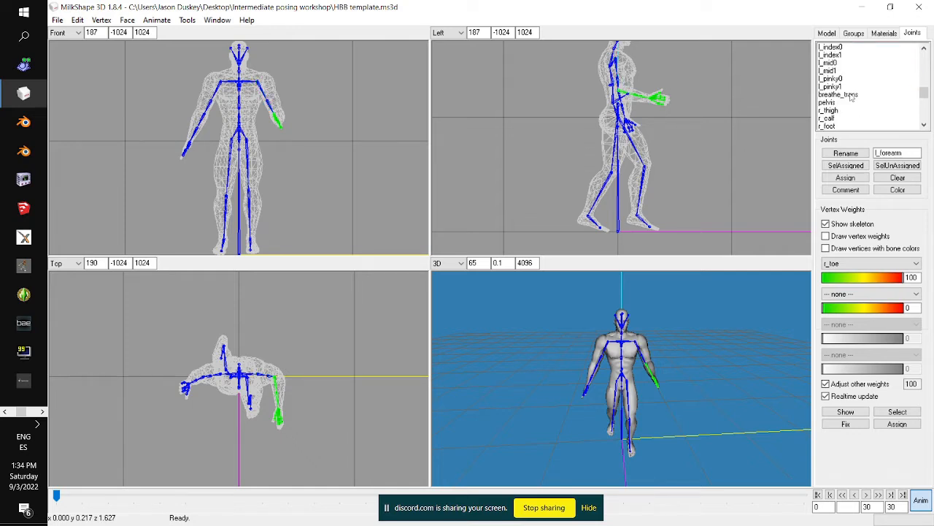
scroll(851, 98, "up", 6)
scroll(851, 98, "up", 3)
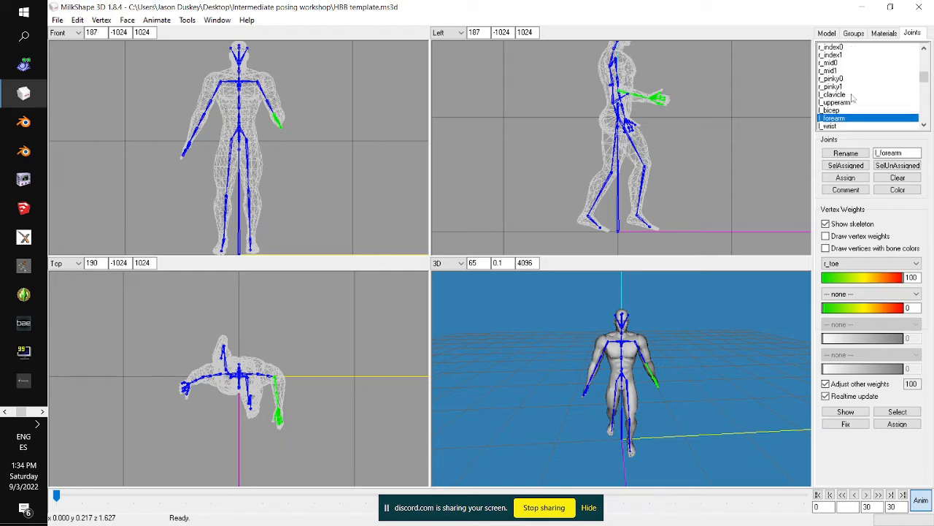
left_click(850, 47)
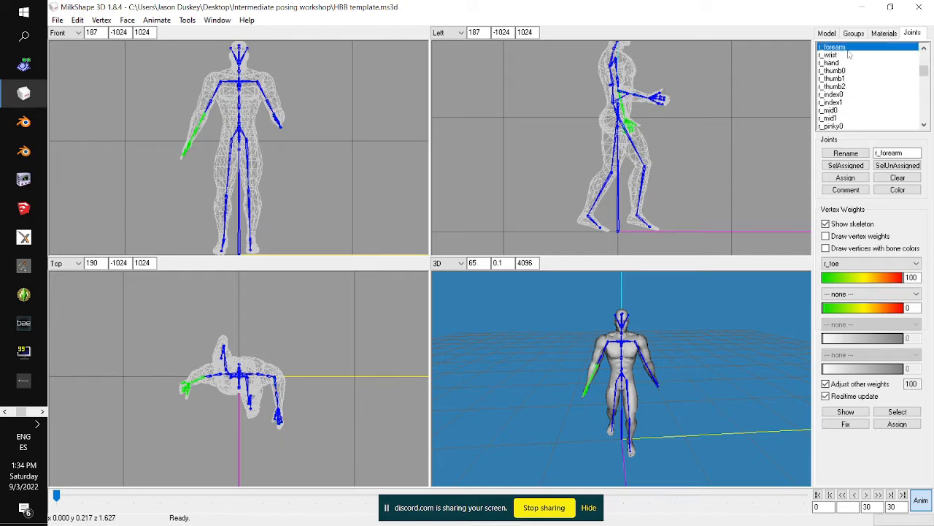
left_click_drag(320, 374, 321, 338)
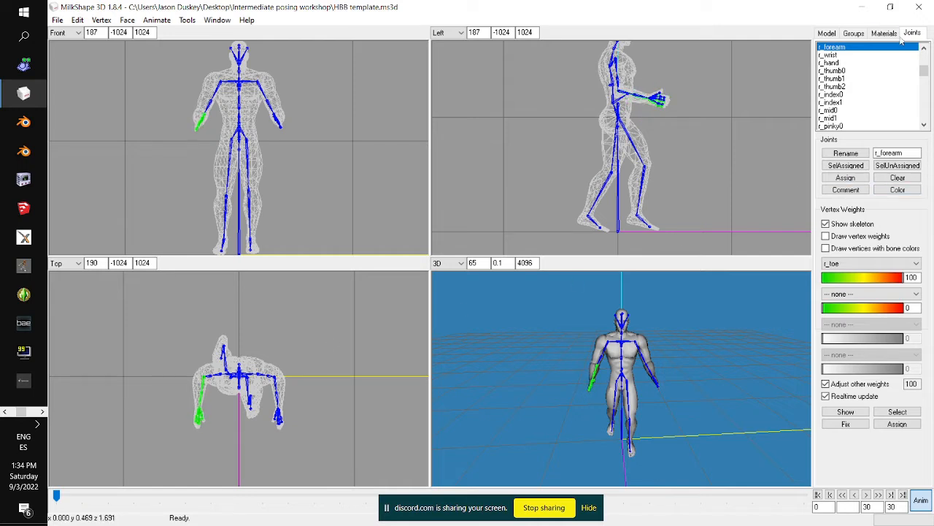
Raise r_upperarm forward in the Left view so the right hand comes up to about head height
scroll(871, 96, "up", 4)
left_click(840, 126)
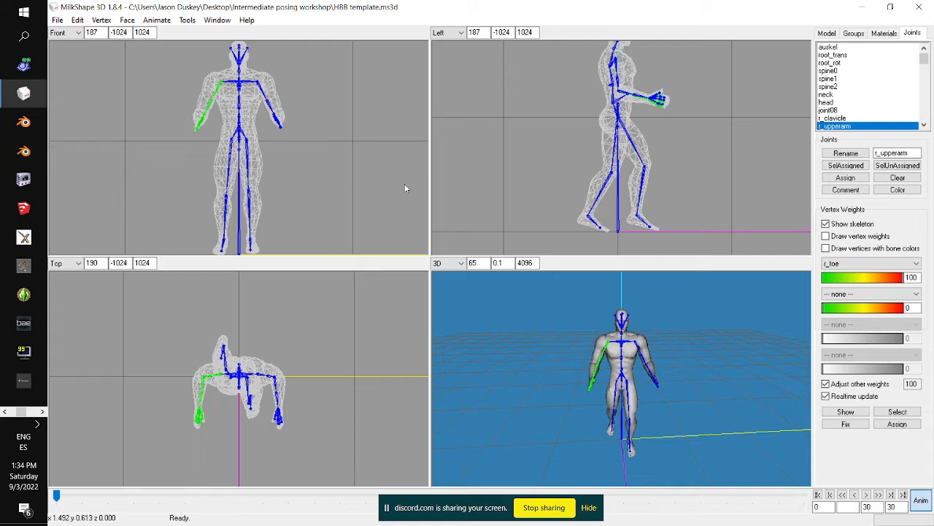
left_click_drag(670, 200, 658, 162)
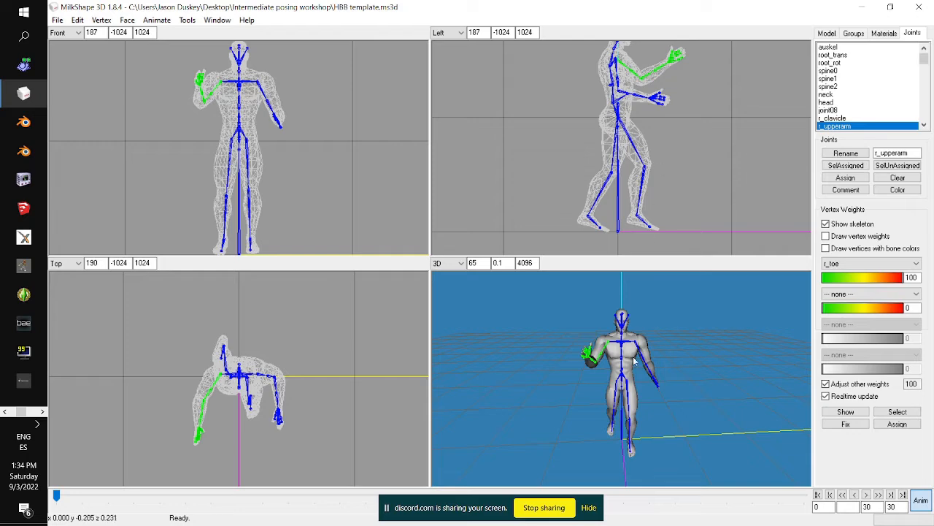
left_click_drag(632, 357, 617, 341)
scroll(666, 387, "up", 5)
scroll(644, 377, "up", 2)
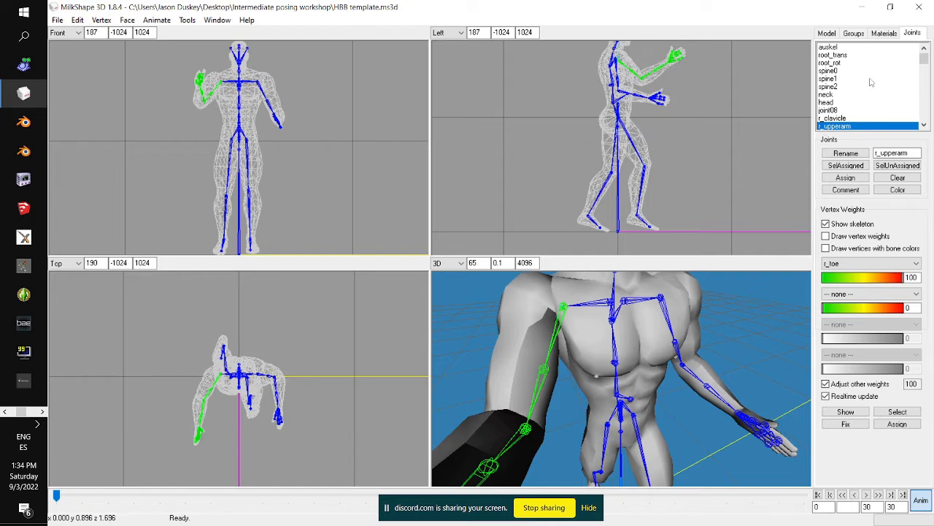
Raise l_upperarm forward in the Left view so the left arm lines up with the raised right arm
scroll(867, 95, "down", 13)
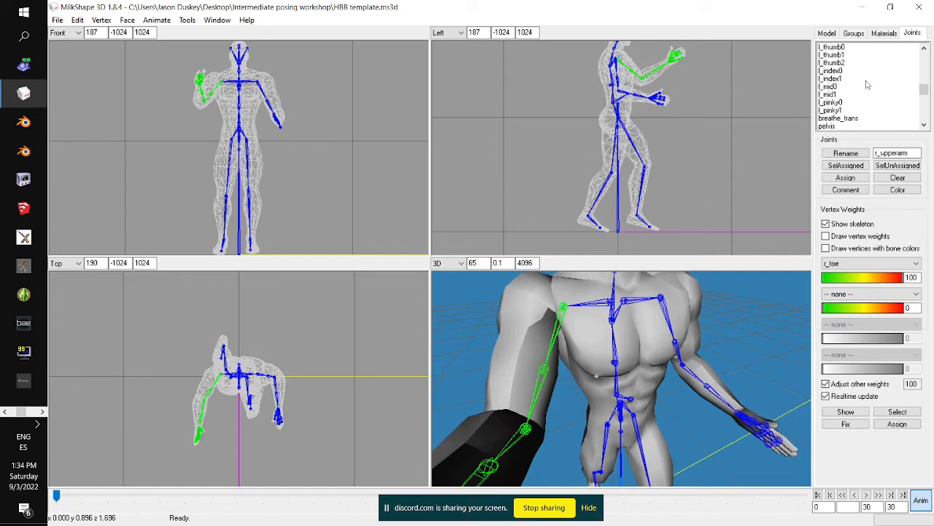
scroll(865, 87, "up", 13)
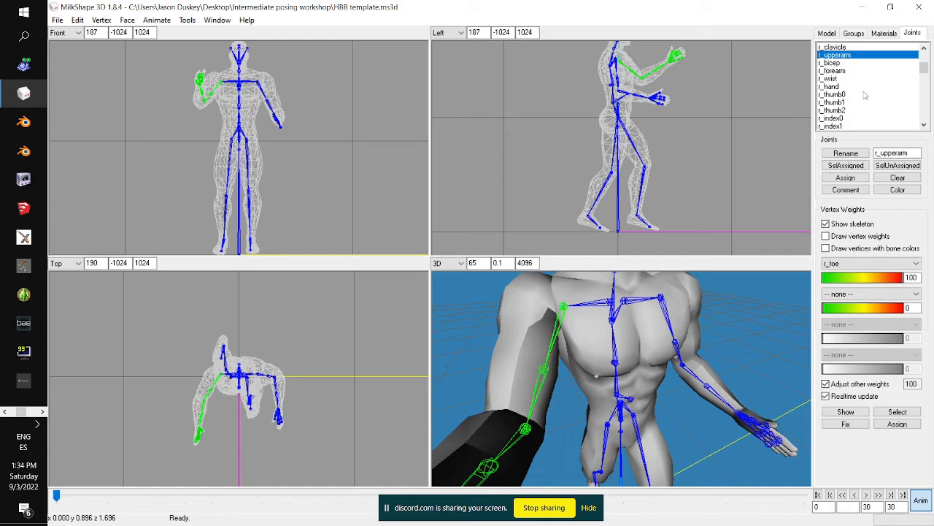
scroll(865, 95, "down", 5)
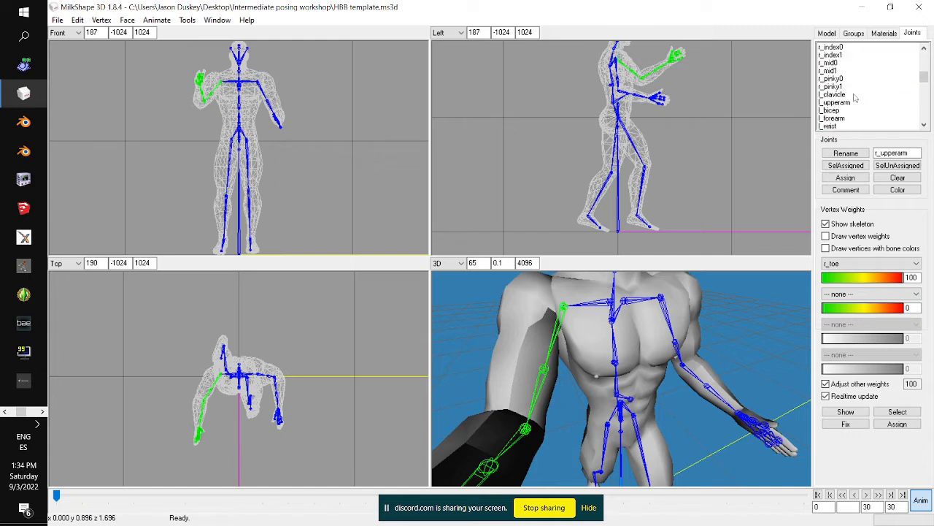
left_click(847, 103)
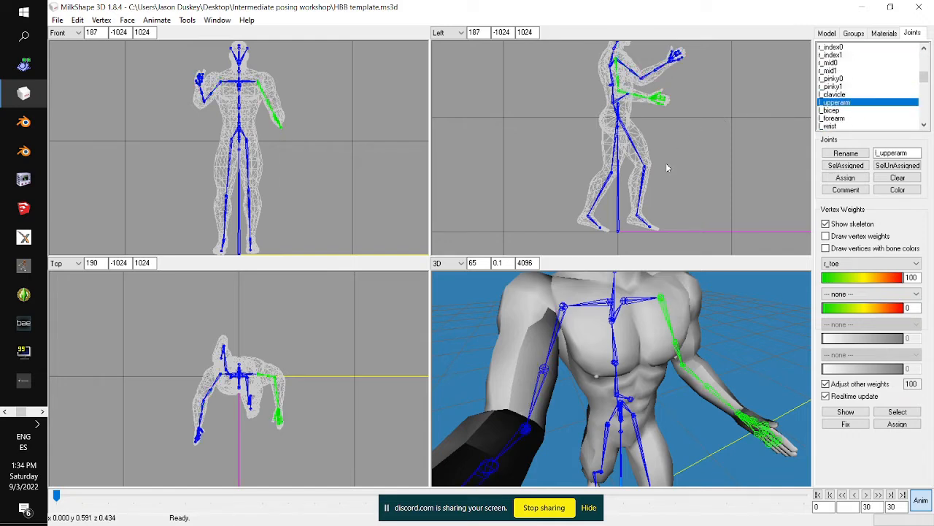
left_click_drag(680, 153, 688, 143)
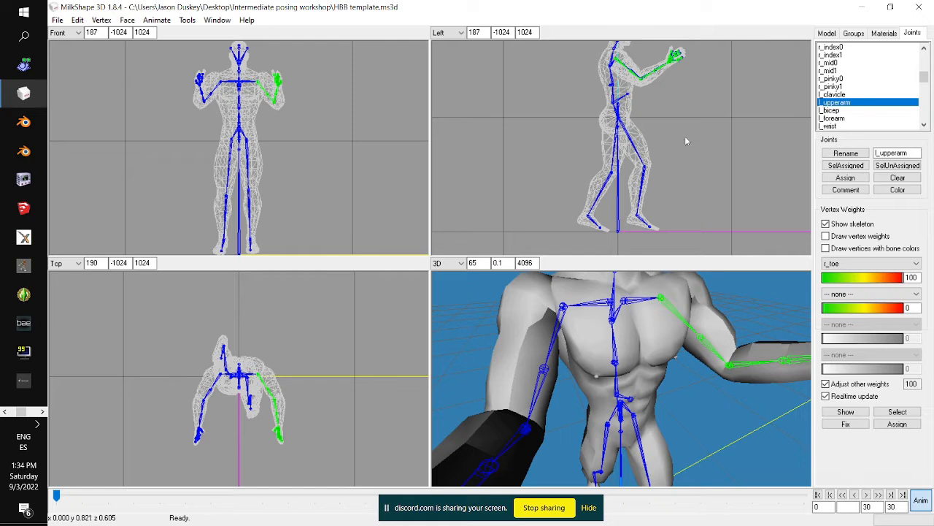
Swing l_upperarm outward in the Top view so the left arm points diagonally away from the torso
left_click_drag(355, 374, 348, 377)
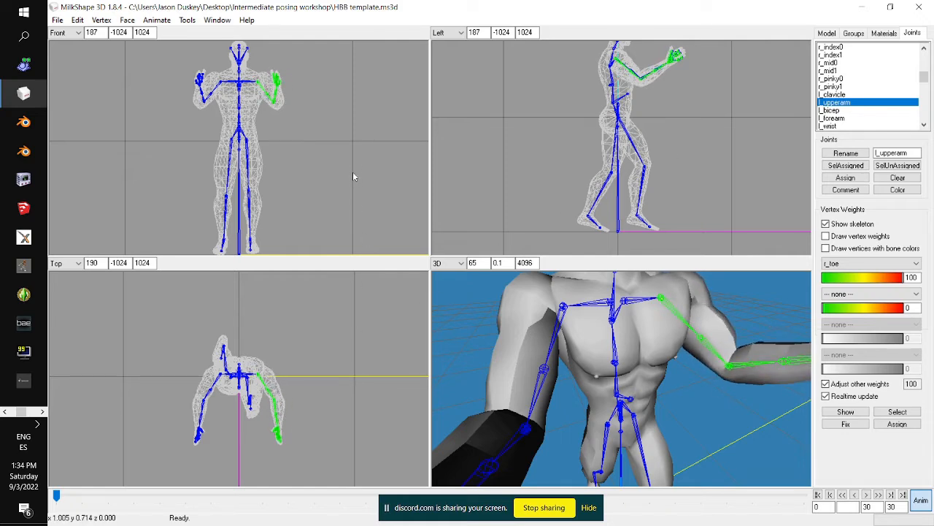
left_click_drag(353, 173, 352, 174)
left_click_drag(330, 340, 340, 313)
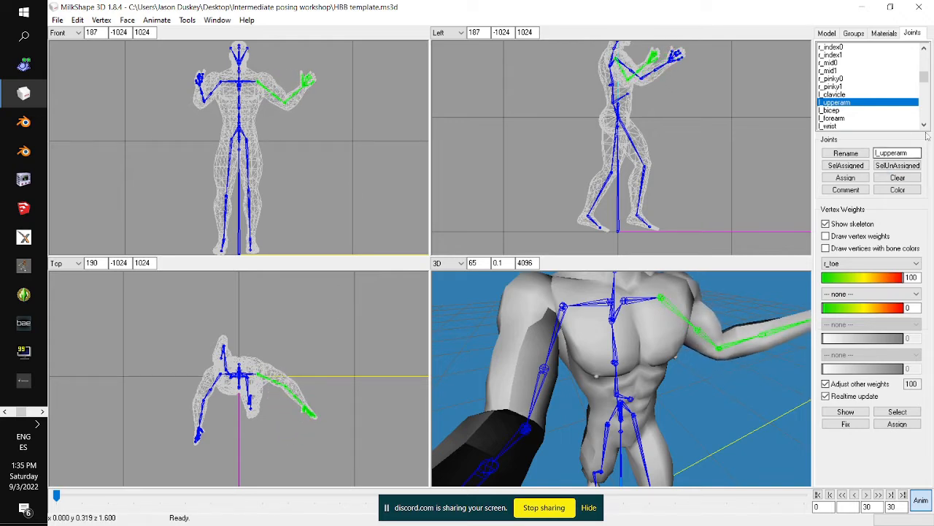
Swing r_upperarm outward in the Top view to mirror the left arm's diagonal angle
scroll(905, 56, "up", 5)
scroll(853, 117, "down", 1)
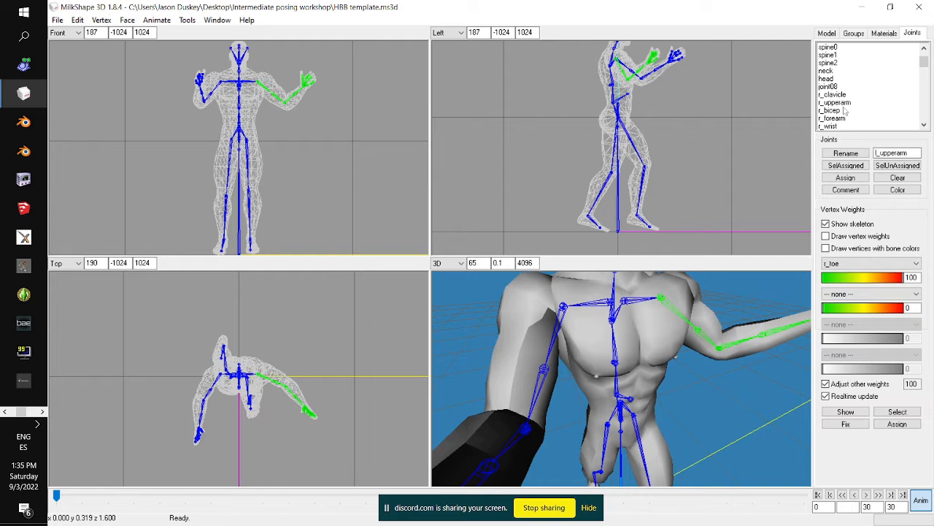
left_click(843, 103)
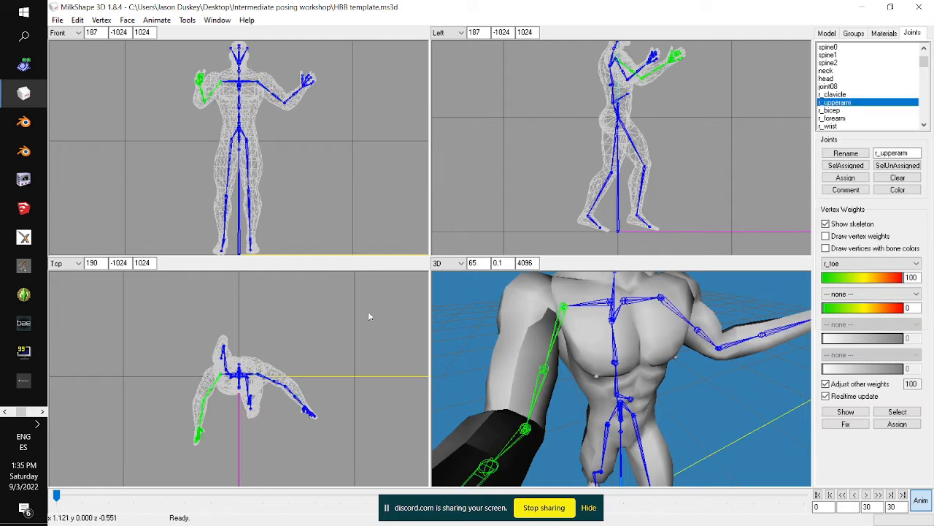
left_click_drag(368, 315, 365, 329)
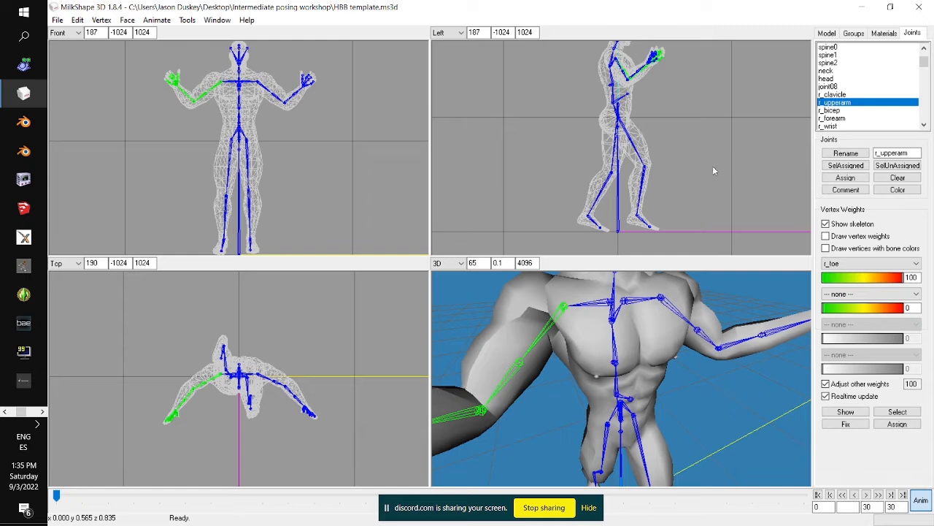
Rotate r_upperarm and l_upperarm upward in the Left view so both forearms point more steeply up
left_click_drag(713, 165, 712, 145)
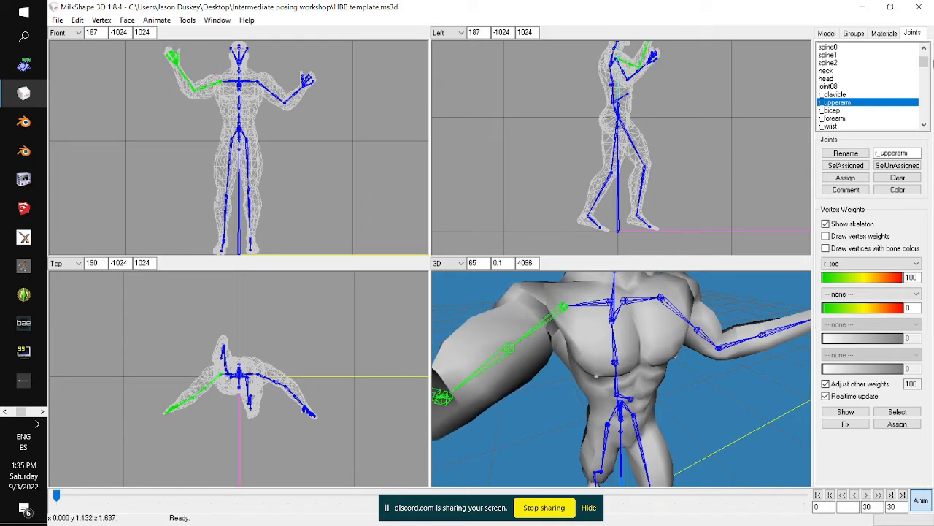
scroll(897, 90, "down", 5)
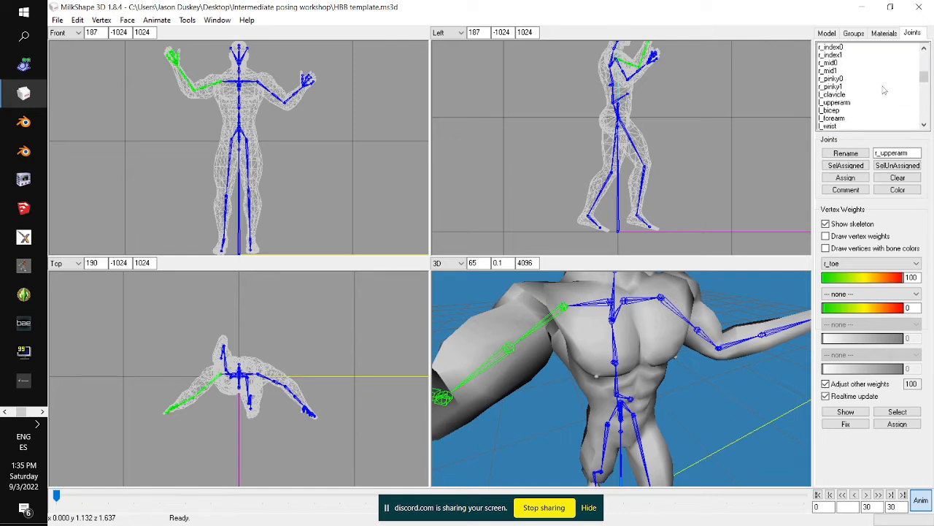
left_click(836, 78)
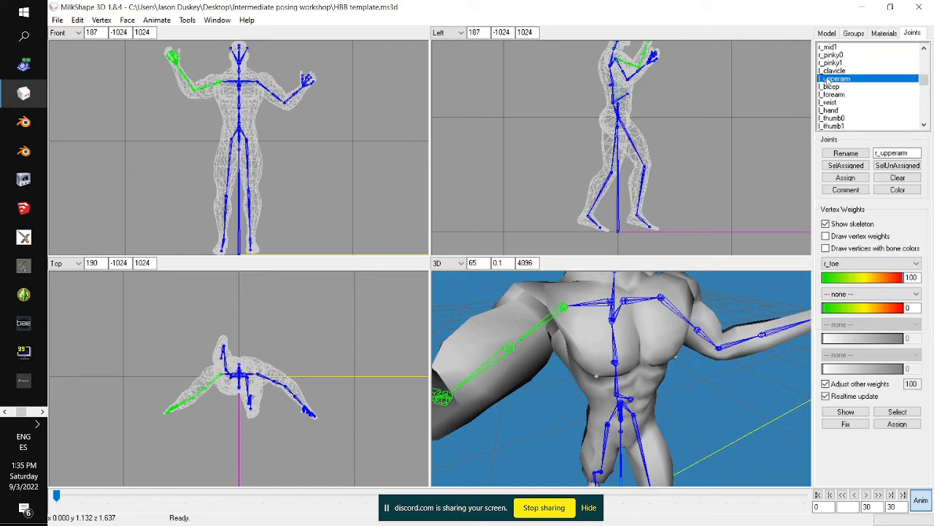
left_click_drag(706, 141, 704, 114)
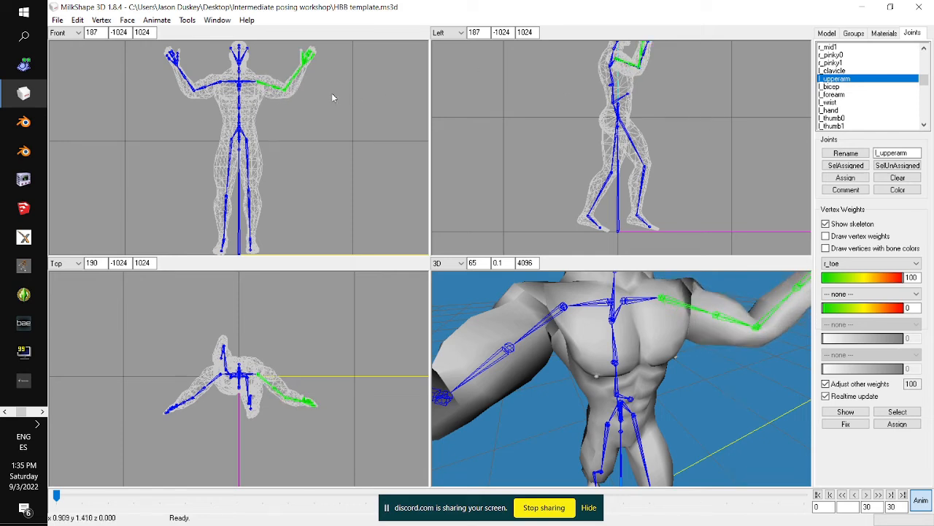
Rotate l_upperarm upward in the Front view until the left upper arm is level with the shoulder
left_click_drag(335, 84, 320, 64)
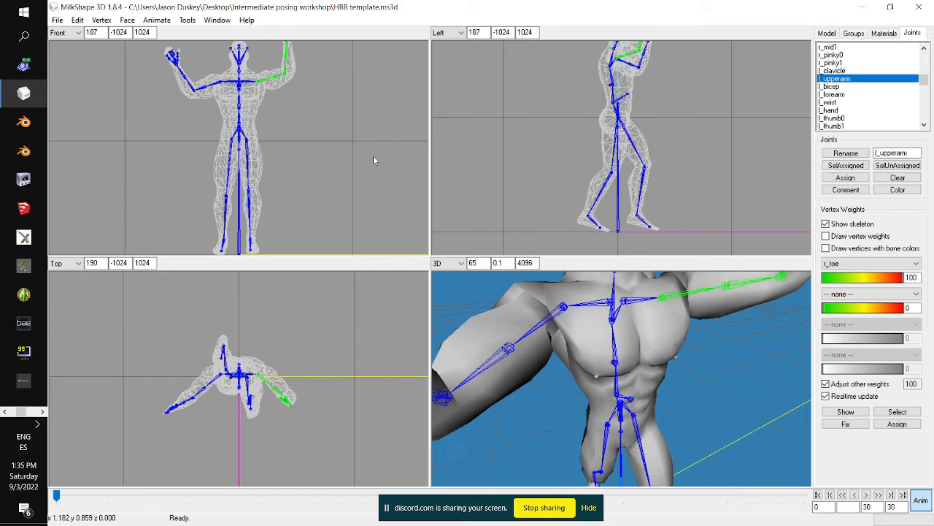
left_click_drag(339, 291, 313, 407)
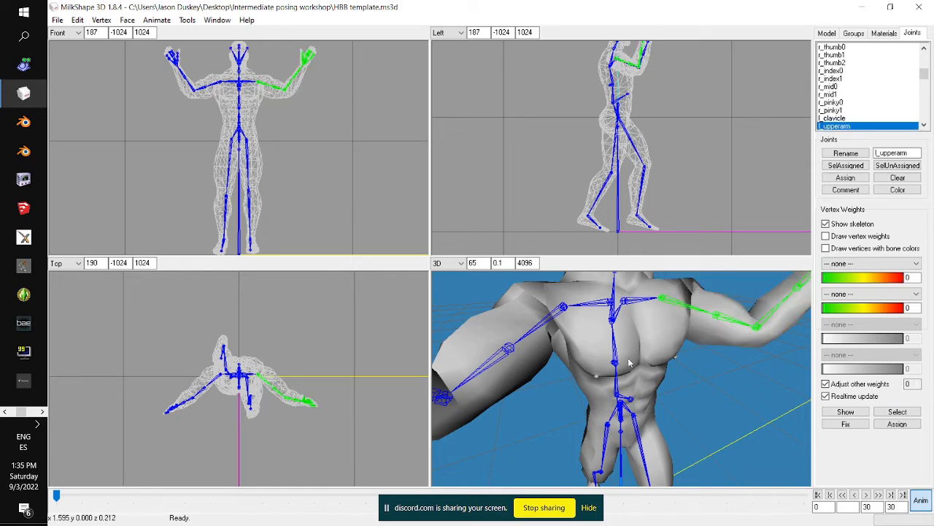
scroll(629, 363, "down", 5)
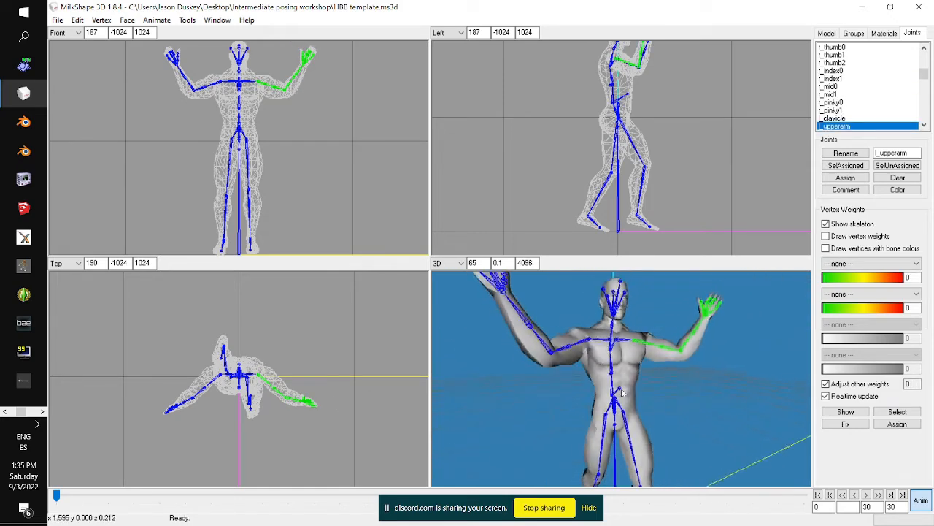
left_click_drag(621, 389, 586, 392)
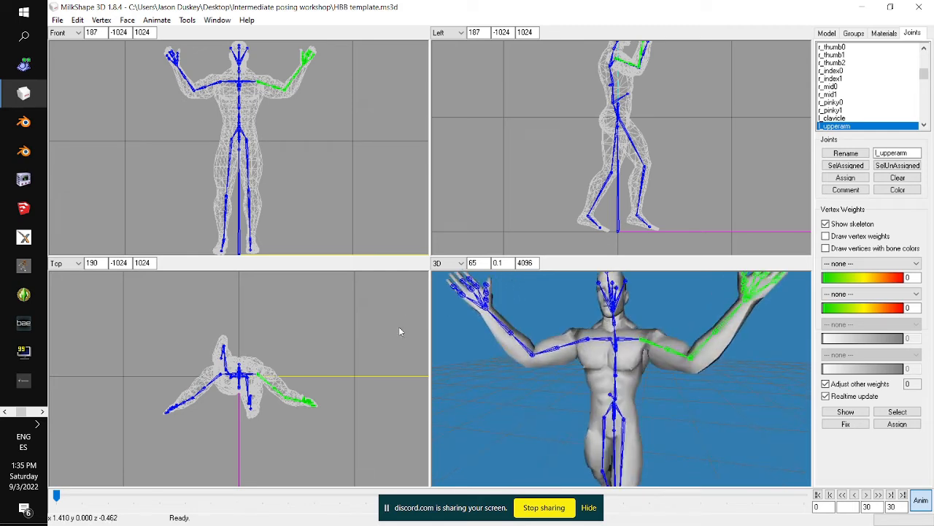
left_click_drag(306, 380, 305, 381)
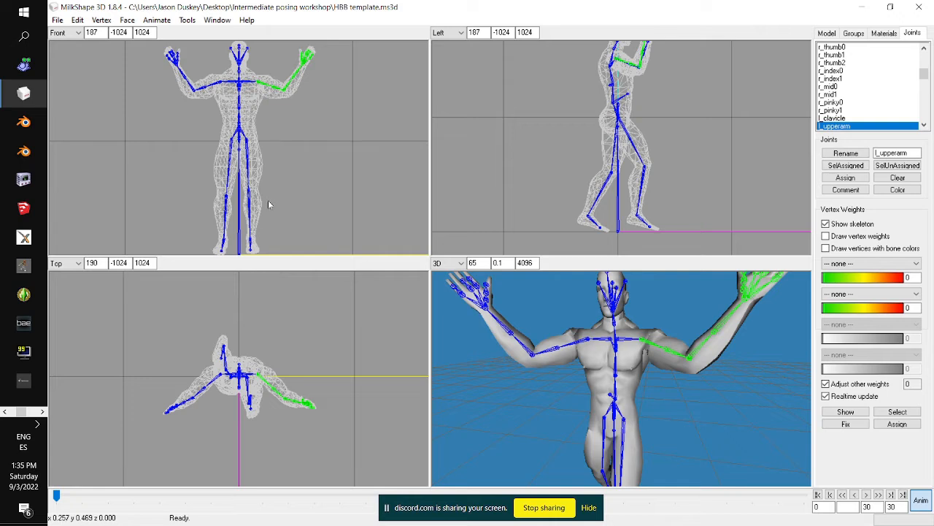
left_click_drag(268, 200, 264, 192)
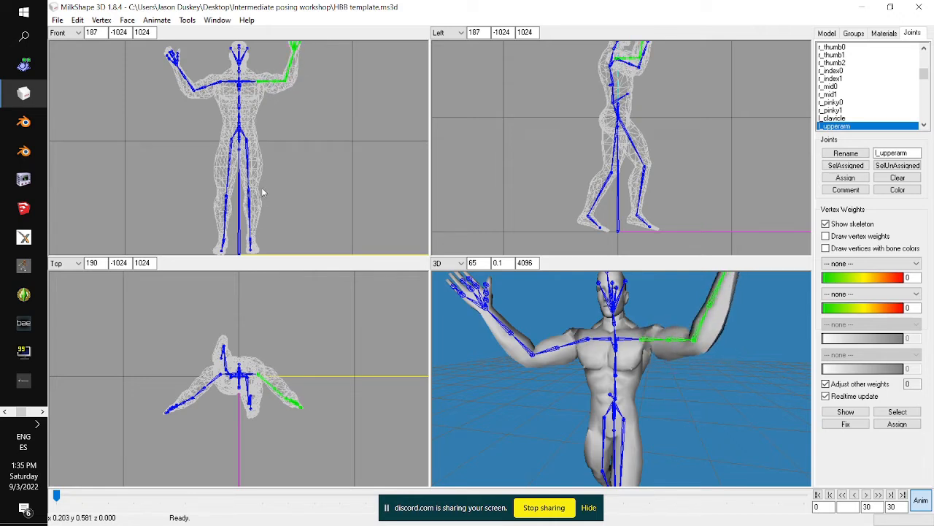
Rotate r_upperarm upward in the Front view until it is level with the shoulder like the left one
scroll(859, 97, "up", 5)
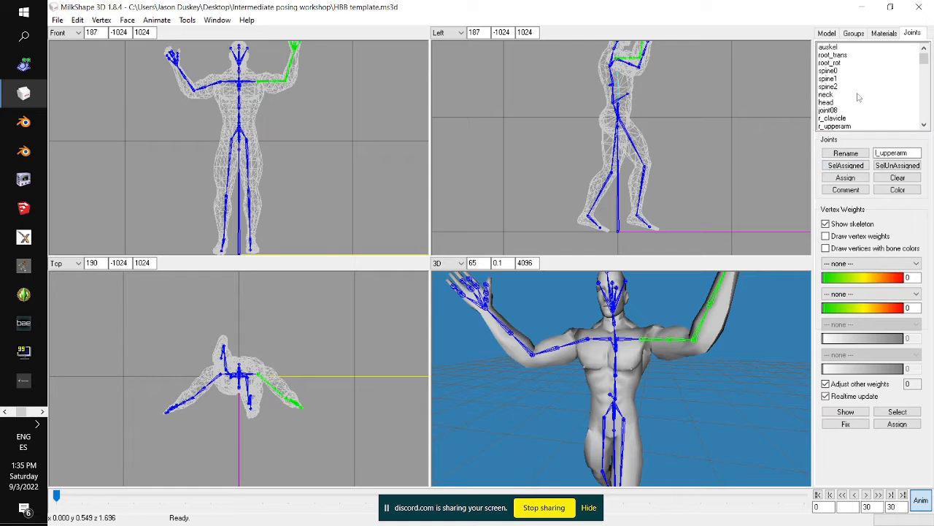
left_click(849, 126)
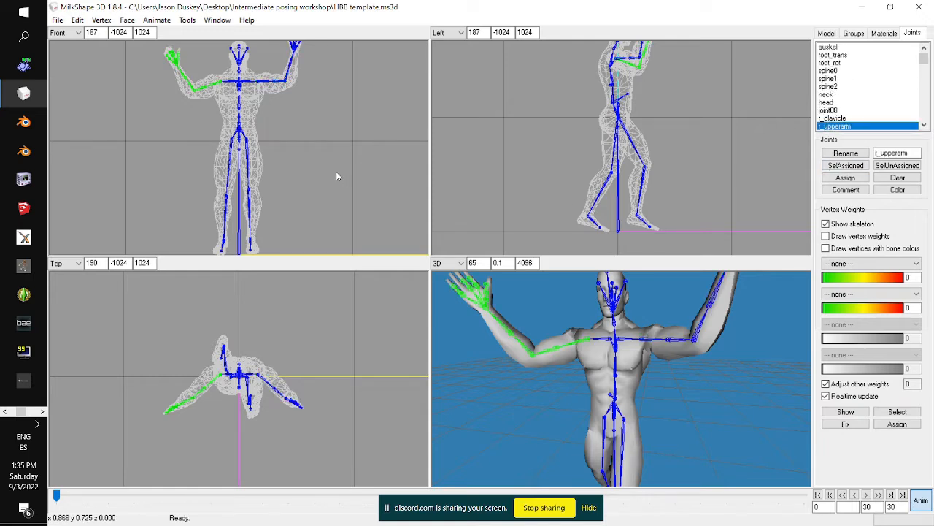
left_click_drag(336, 171, 337, 187)
Rotate r_forearm inward in the Top view so the right hand moves closer to the head
scroll(849, 107, "down", 3)
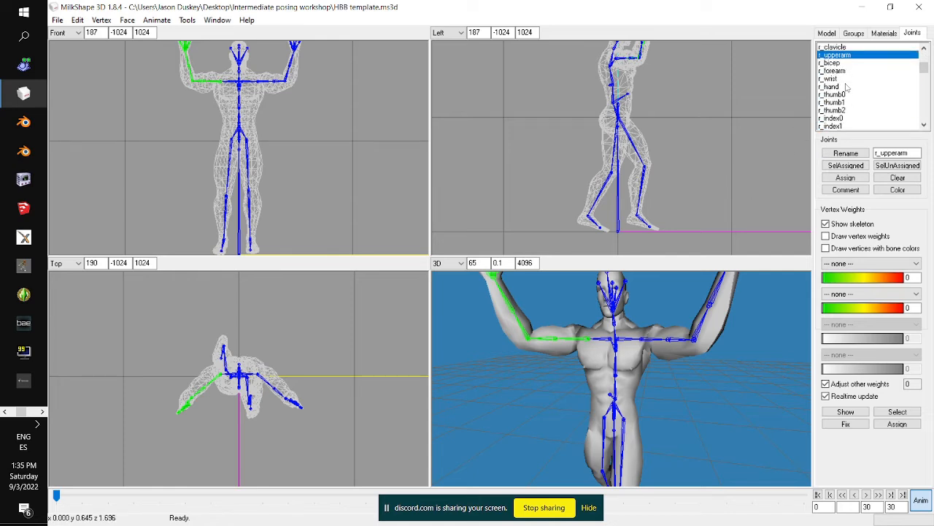
left_click(840, 70)
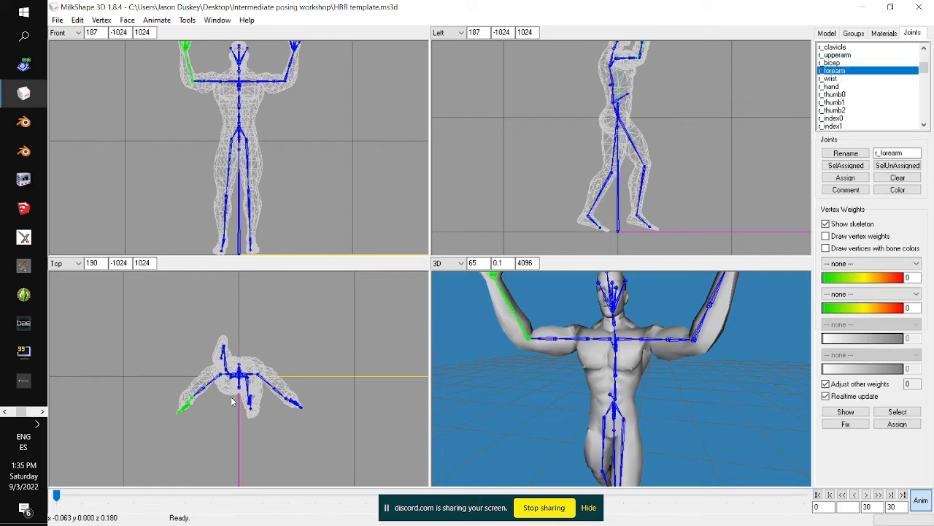
left_click_drag(227, 405, 254, 373)
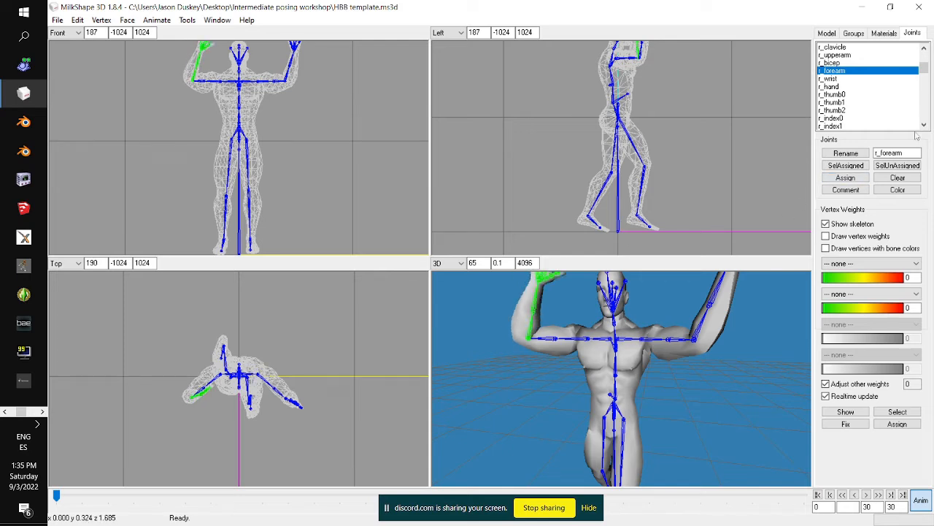
Rotate l_forearm inward in the Top view so the left forearm stands upright, mirroring the right one
scroll(877, 70, "down", 4)
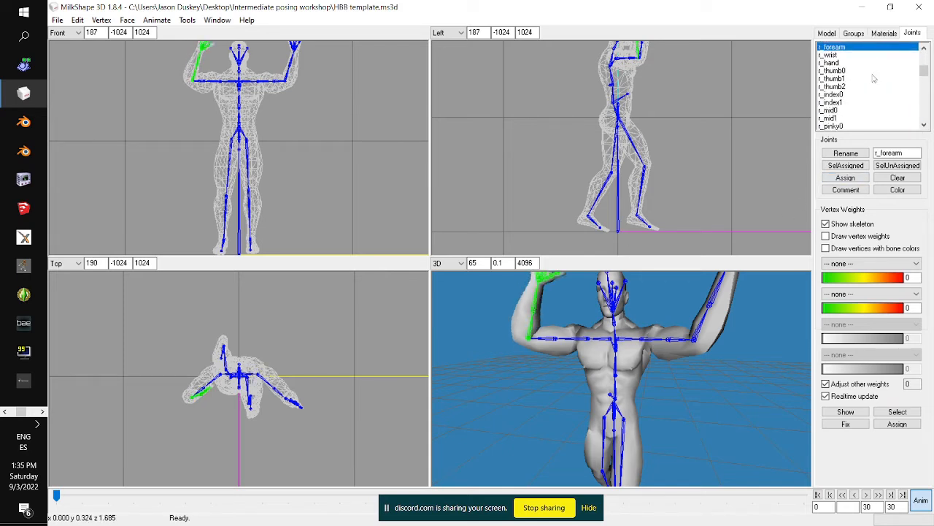
scroll(872, 78, "down", 1)
left_click(832, 71)
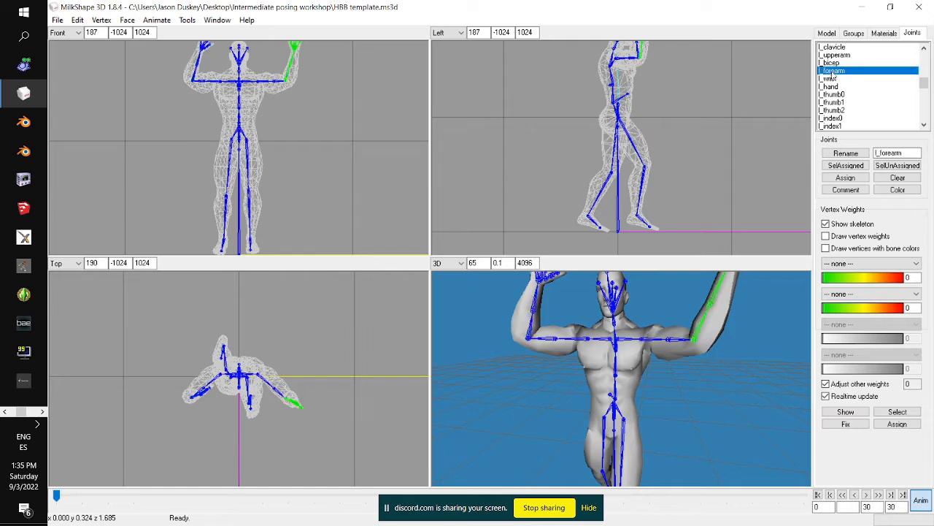
mouse_move(301, 437)
left_mouse_down()
mouse_move(288, 424)
mouse_move(292, 444)
left_mouse_up()
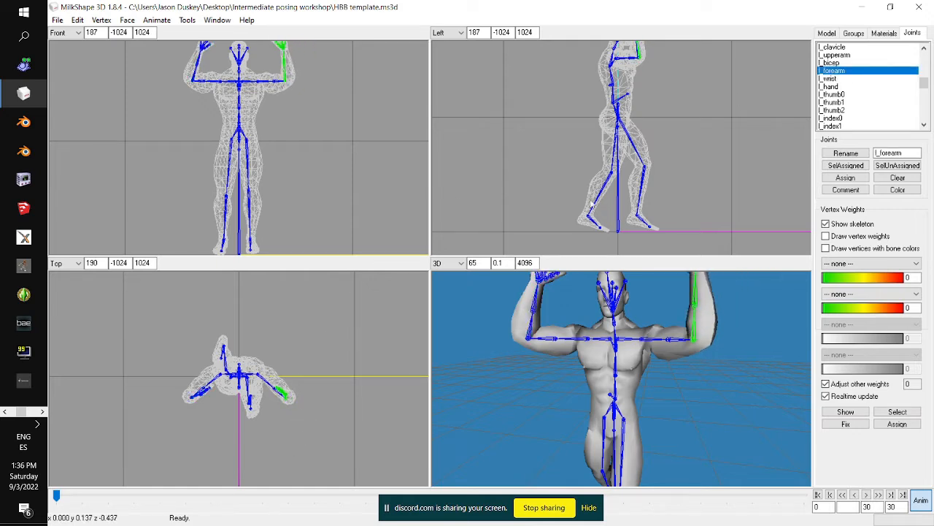
Check the raised arms in the Left and 3D views, and set a keyframe for the current pose
middle_click_drag(667, 177, 650, 253)
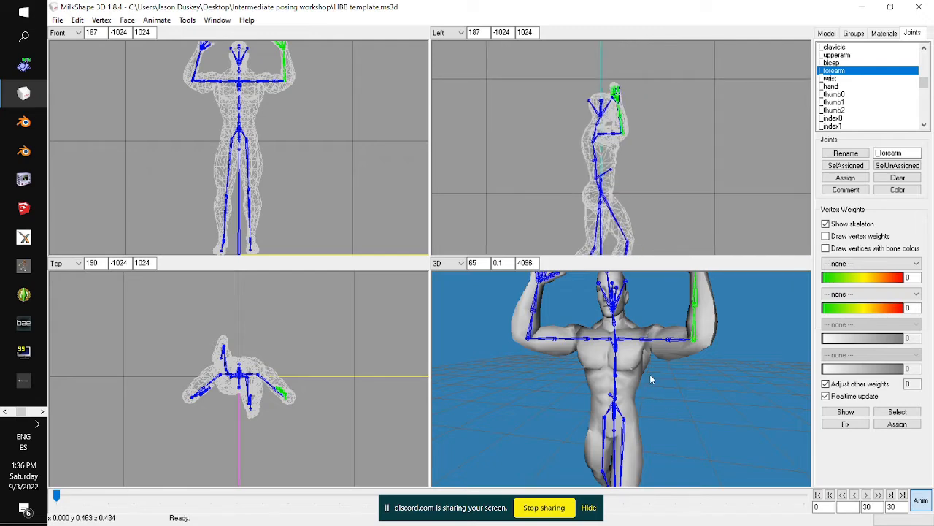
left_click_drag(652, 378, 669, 421)
scroll(679, 412, "up", 2)
scroll(651, 416, "up", 2)
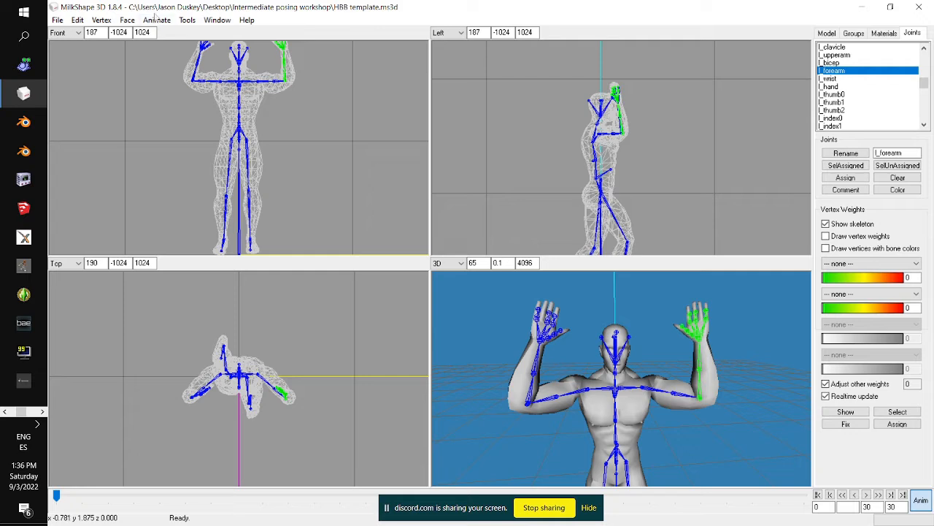
left_click(155, 19)
left_click(175, 50)
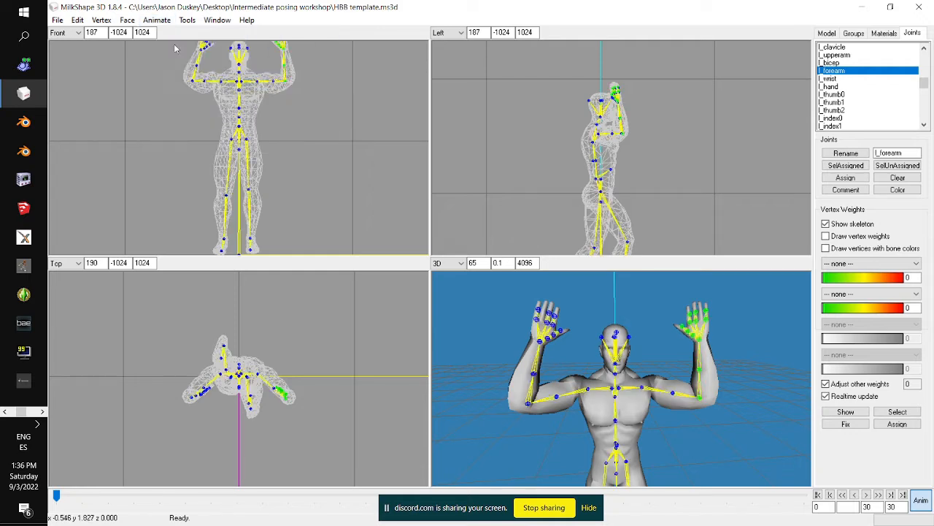
Save the model in animation mode as a new file named "Couple- HBB Running" in the Intermediate posing workshop folder
left_click(57, 20)
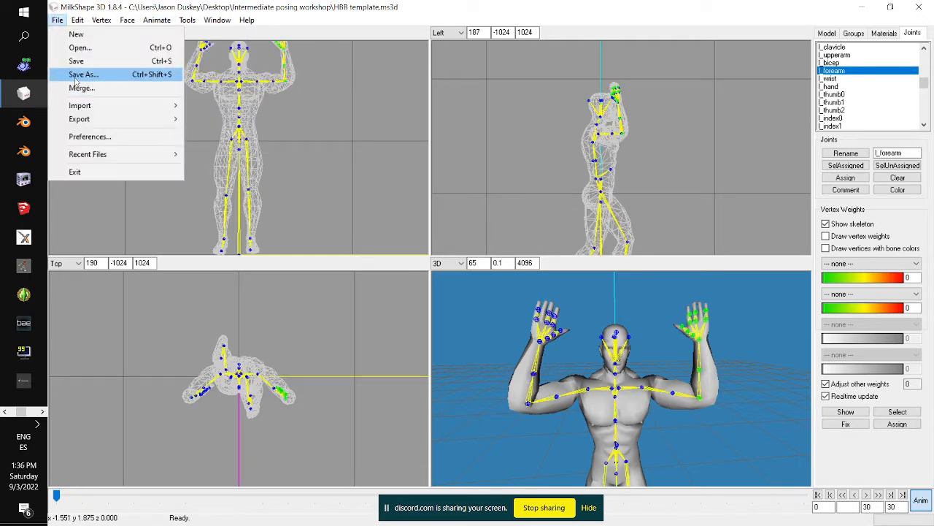
left_click(82, 75)
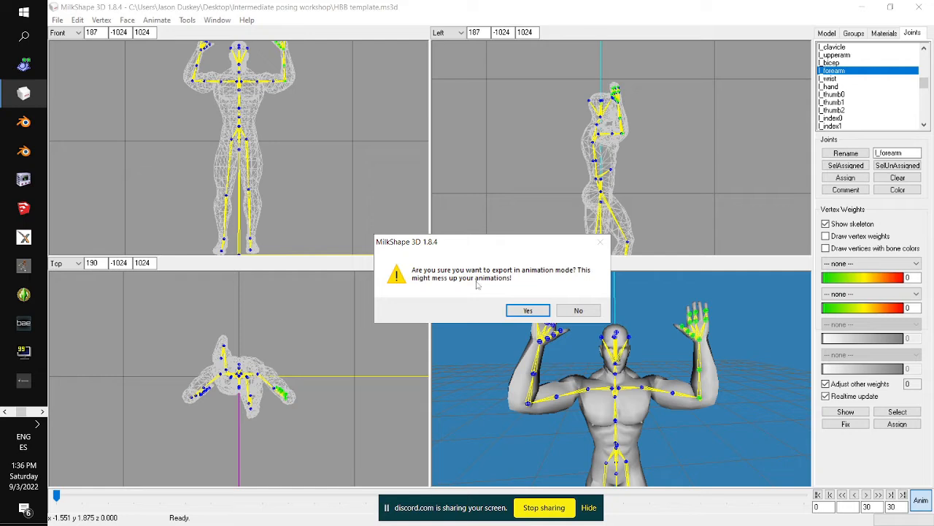
left_click(529, 310)
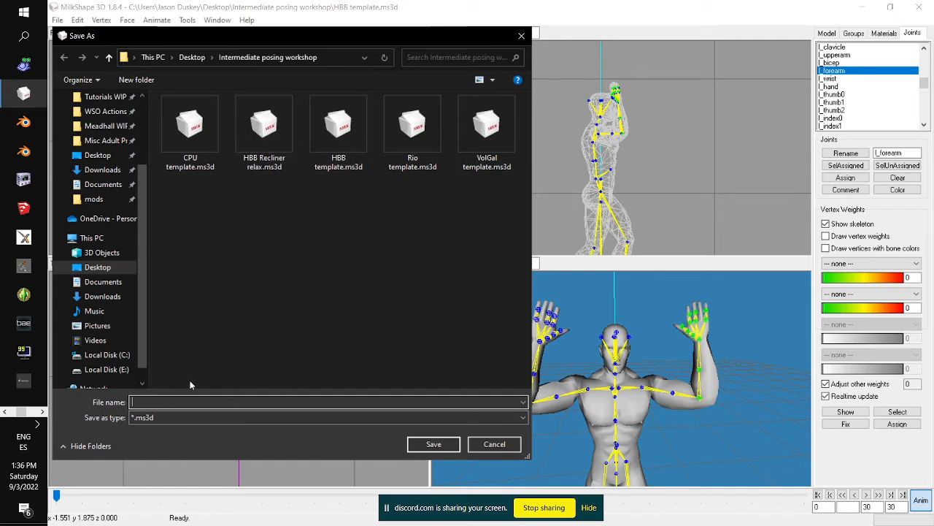
type("Couple- HBB Running")
left_click(432, 445)
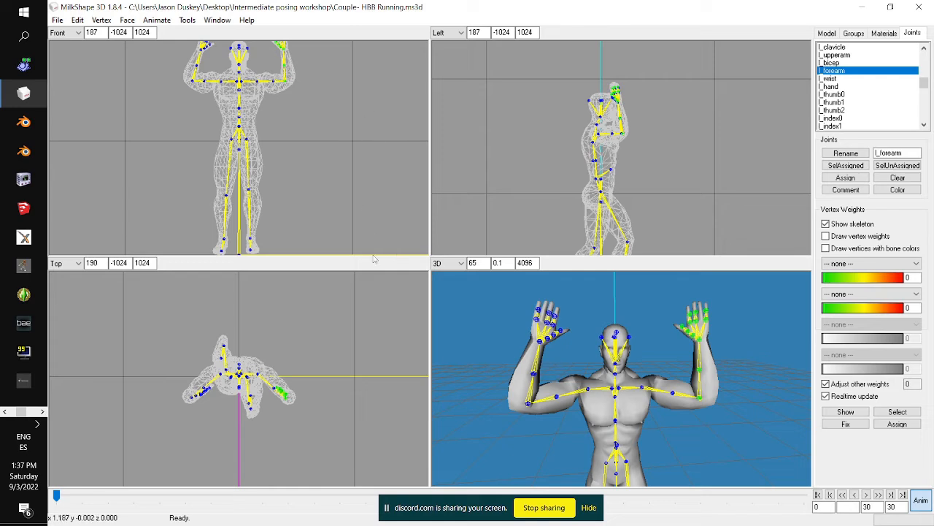
Export the posed figure in animation mode as a Wavefront OBJ named "Couple 1" in the Intermediate posing workshop folder on the Desktop
left_click(62, 22)
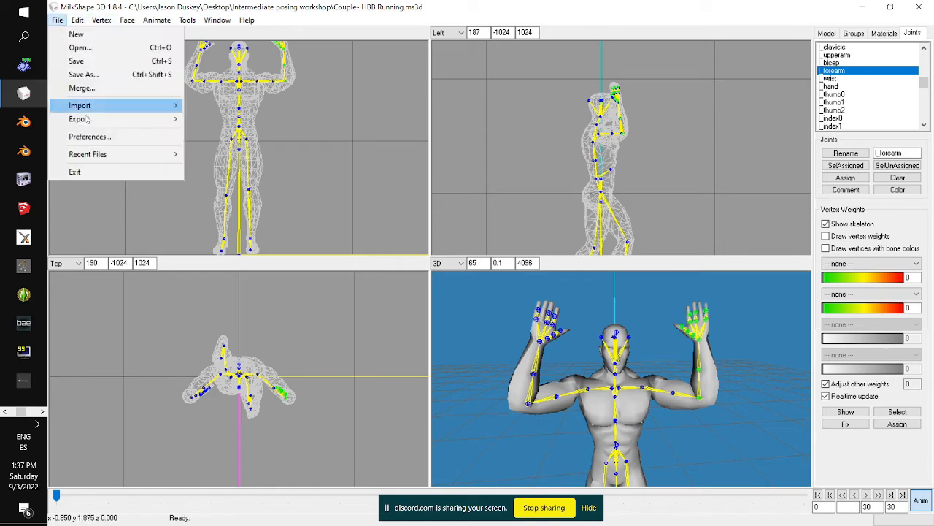
mouse_move(93, 124)
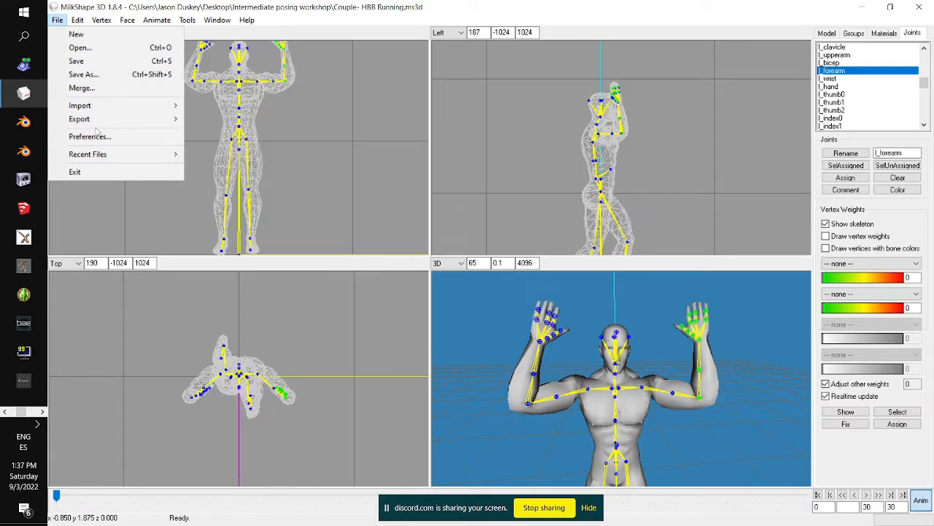
left_click(265, 259)
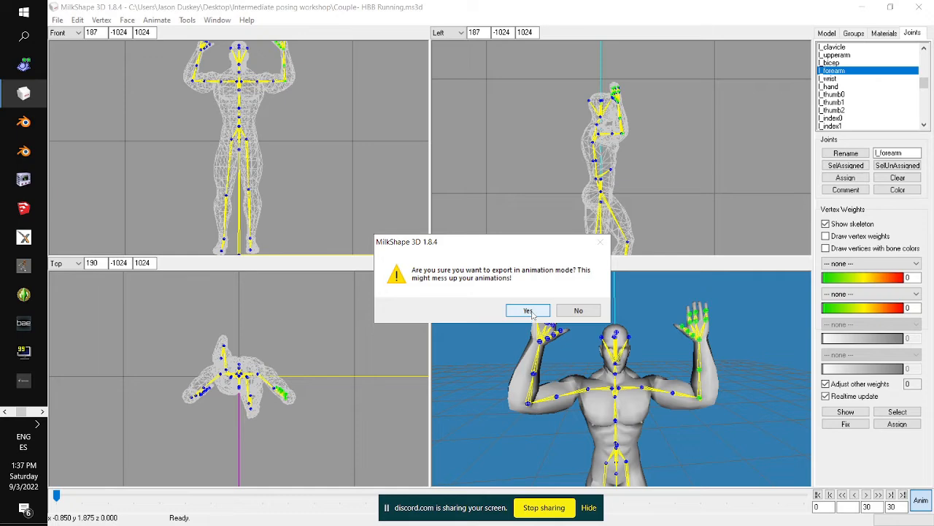
left_click(528, 311)
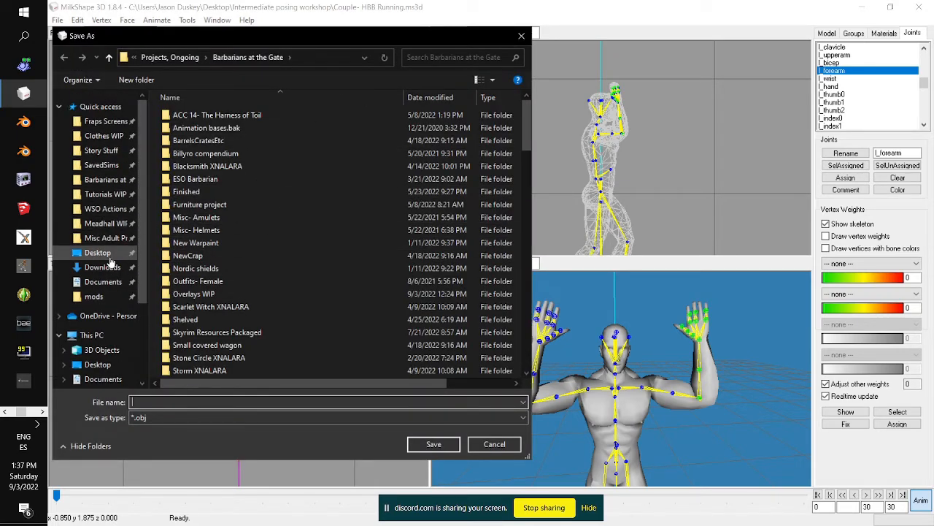
left_click(102, 268)
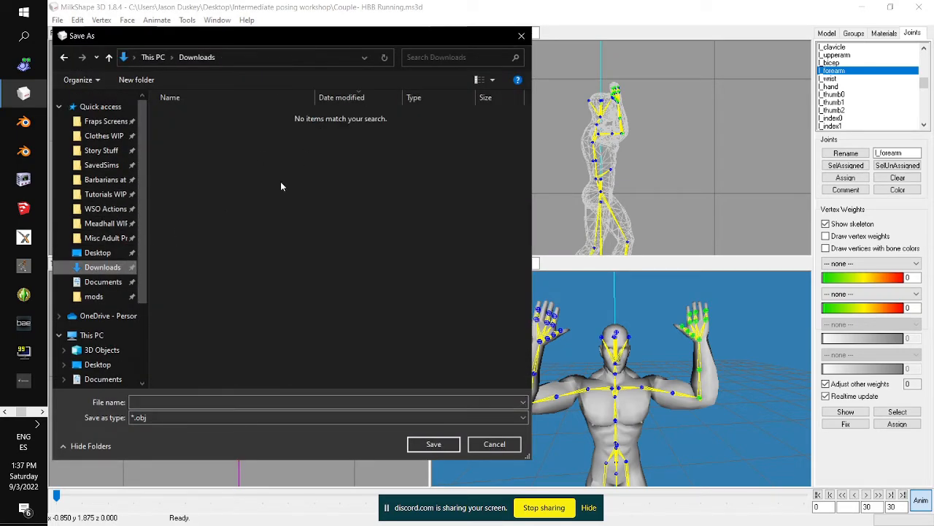
left_click(97, 252)
double_click(197, 205)
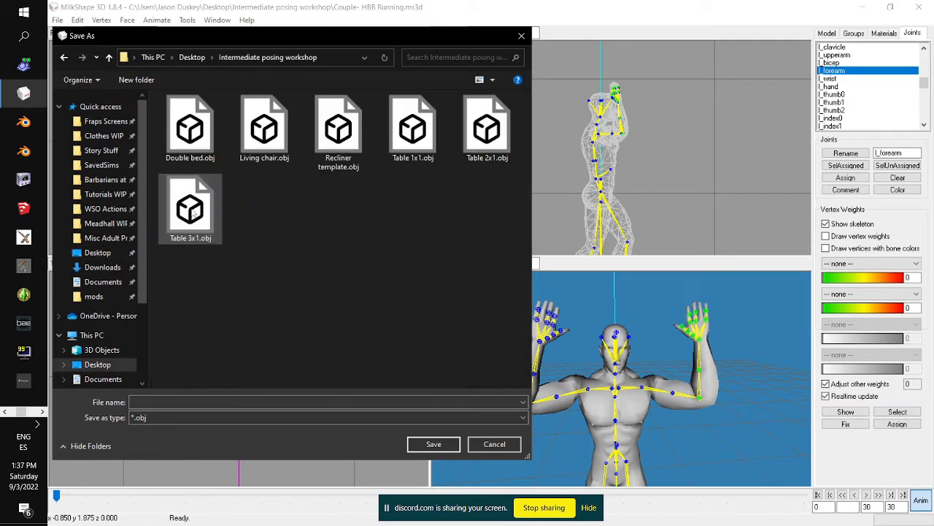
left_click(192, 401)
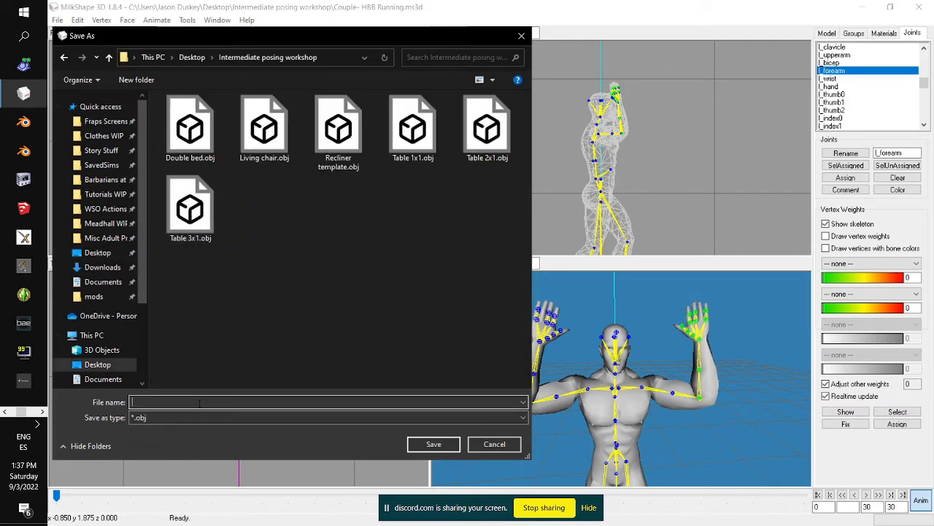
type("Cou")
key("BackSpace")
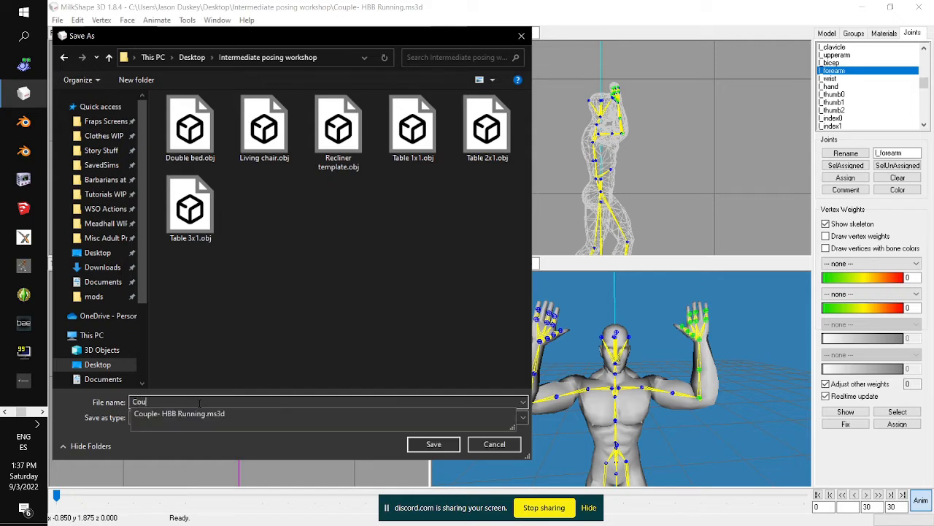
type("ple 1")
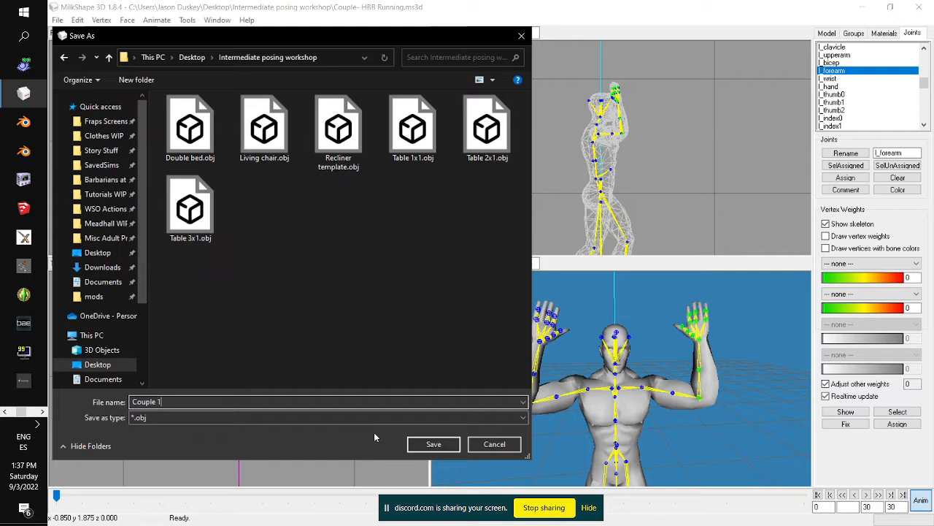
left_click(432, 443)
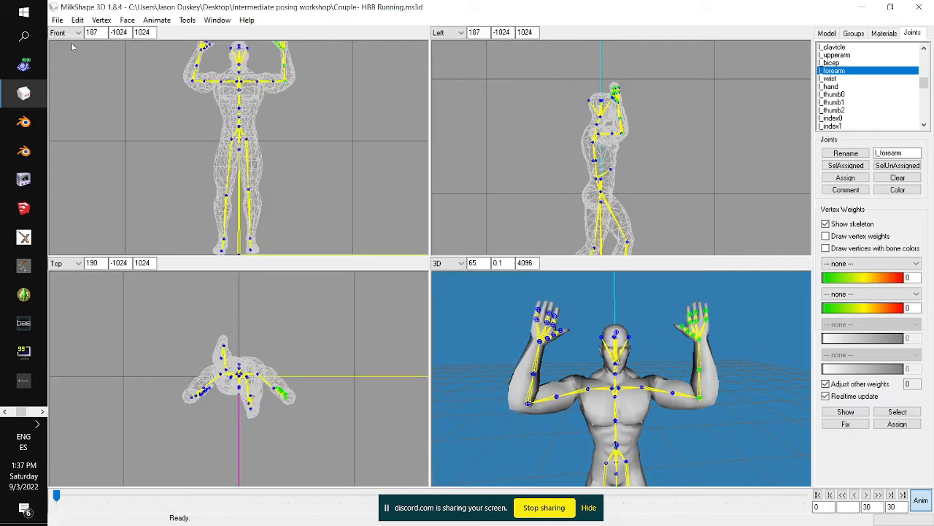
Open the Rio template.ms3d model from the Intermediate posing workshop folder
left_click(57, 20)
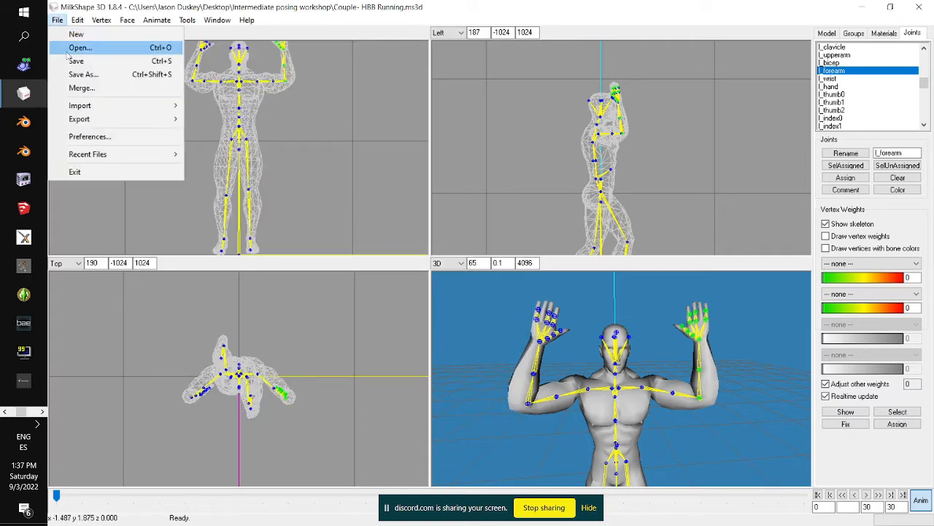
left_click(73, 47)
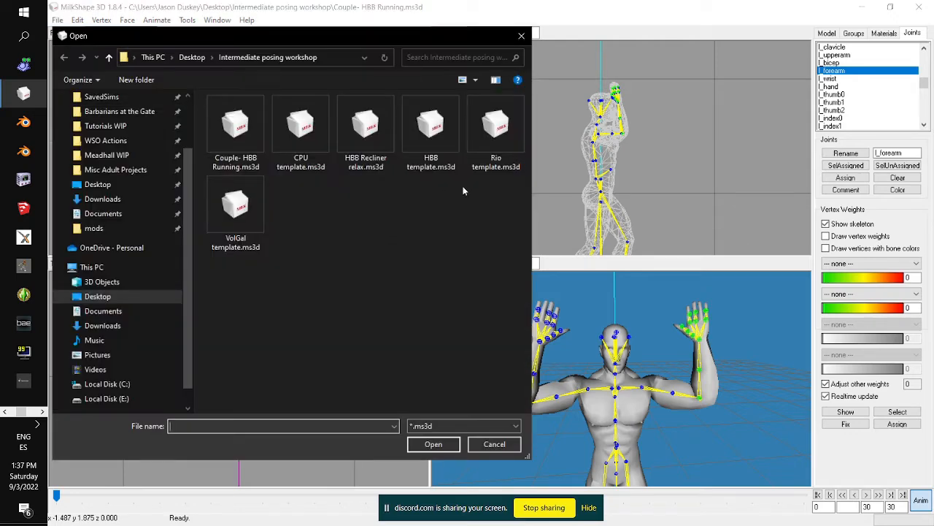
double_click(493, 135)
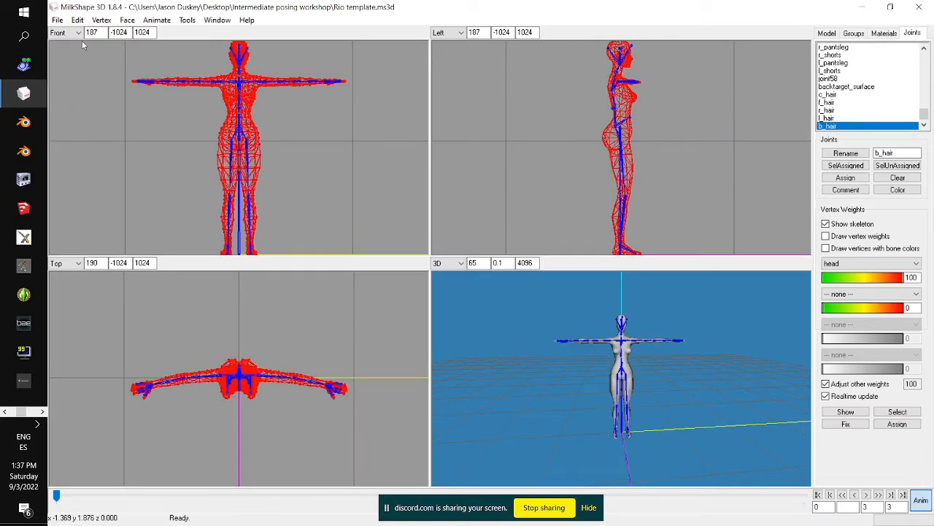
Import Couple 1.obj as a Wavefront OBJ beside the Rio figure and toggle animation mode off and on again
left_click(57, 20)
mouse_move(109, 119)
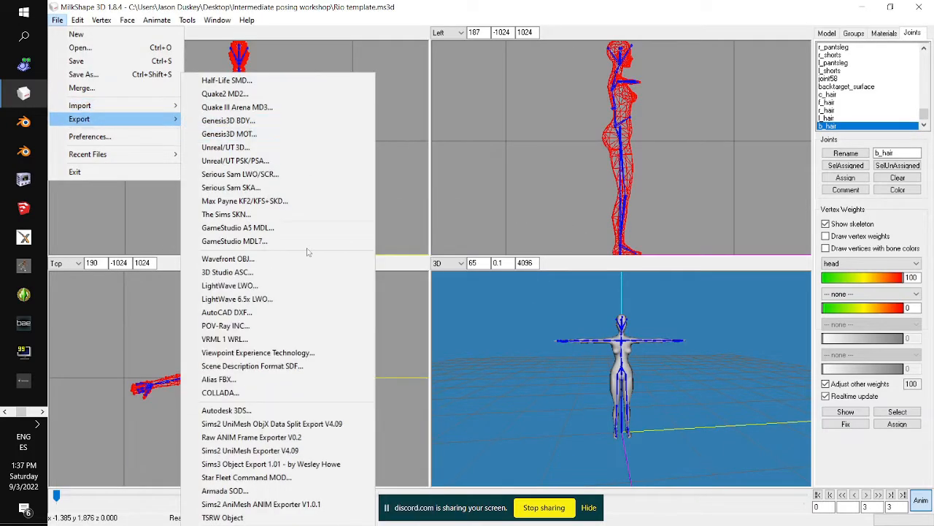
left_click(275, 255)
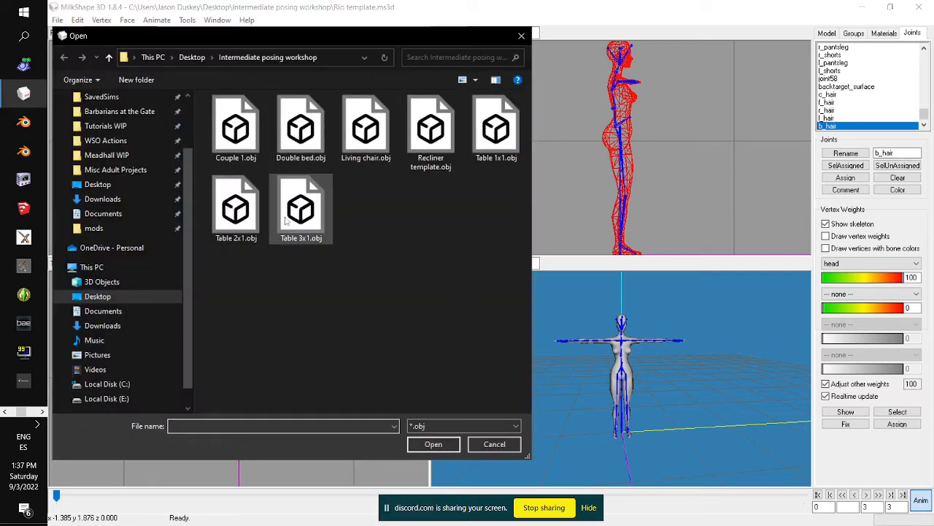
double_click(235, 130)
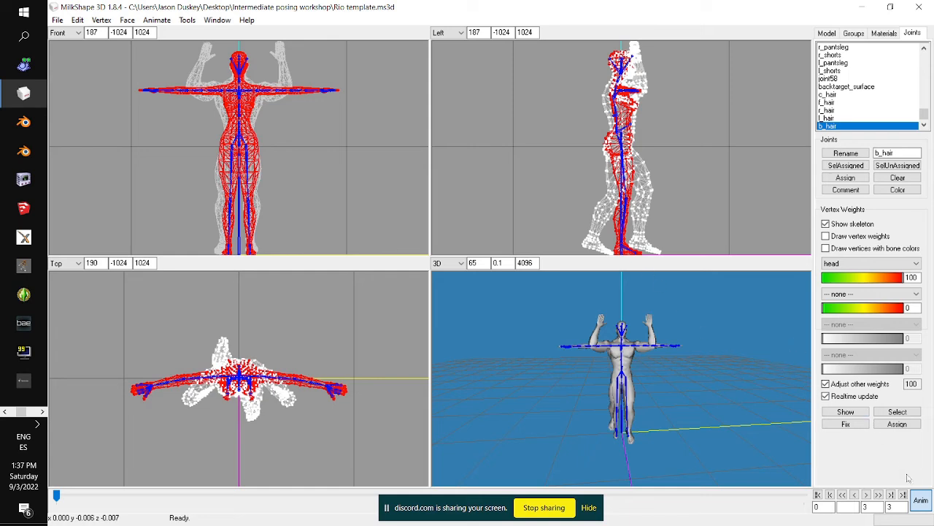
left_click(921, 500)
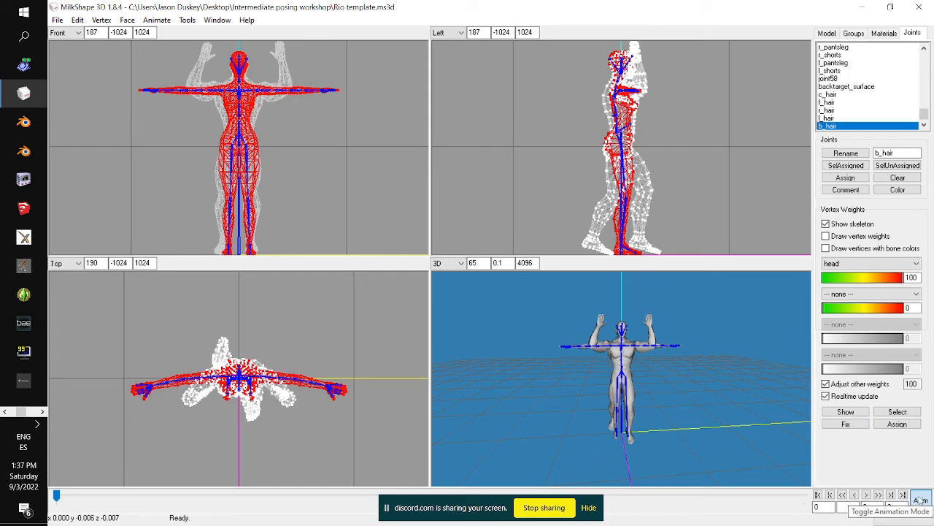
left_click(921, 499)
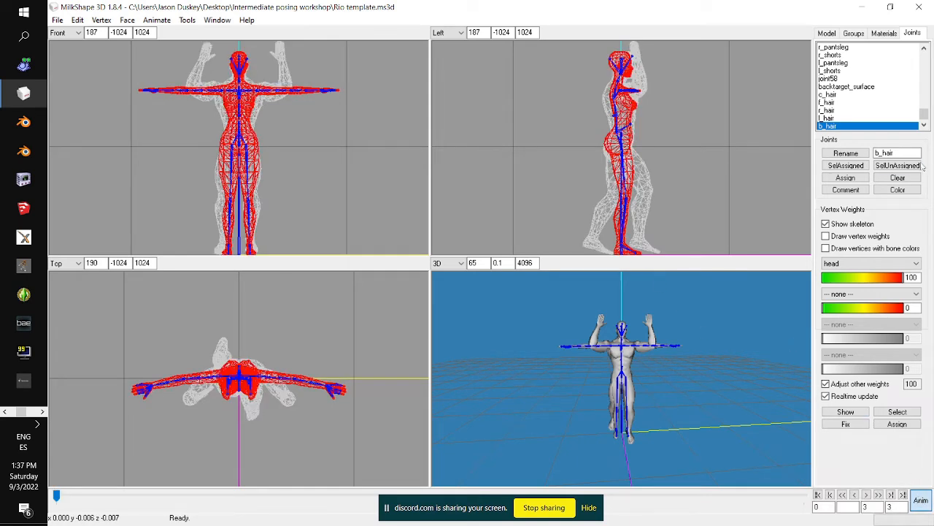
Move Rio's root_rot joint straight up in the Left view so her body rises above the male figure's shoulders
left_click_drag(925, 115, 924, 57)
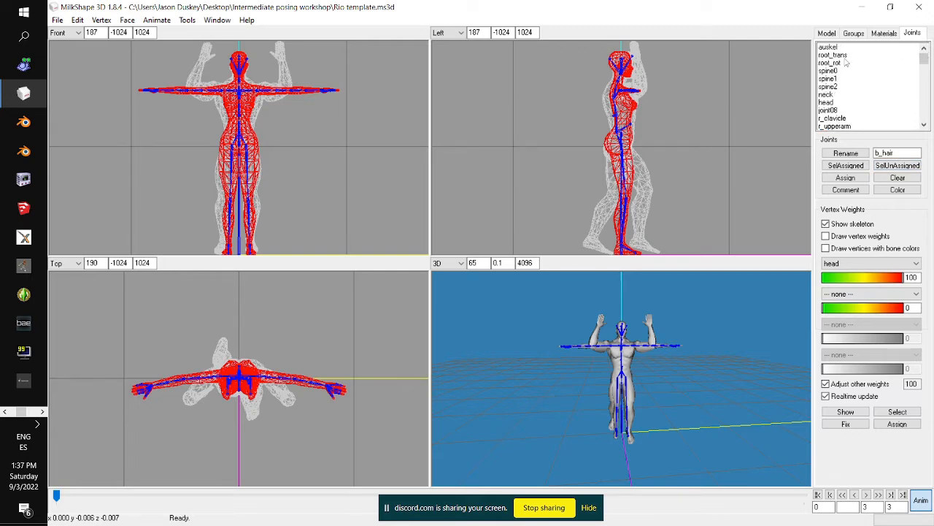
left_click(836, 62)
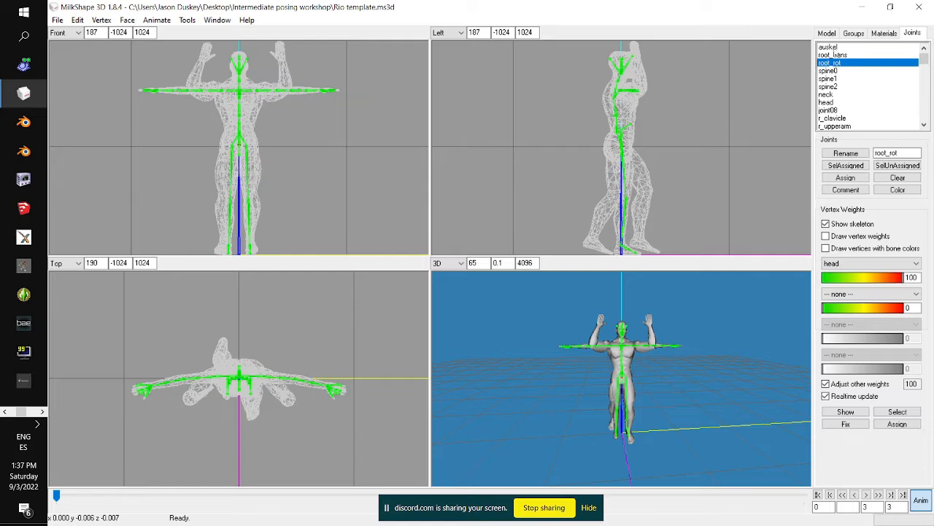
left_click(832, 35)
left_click(897, 58)
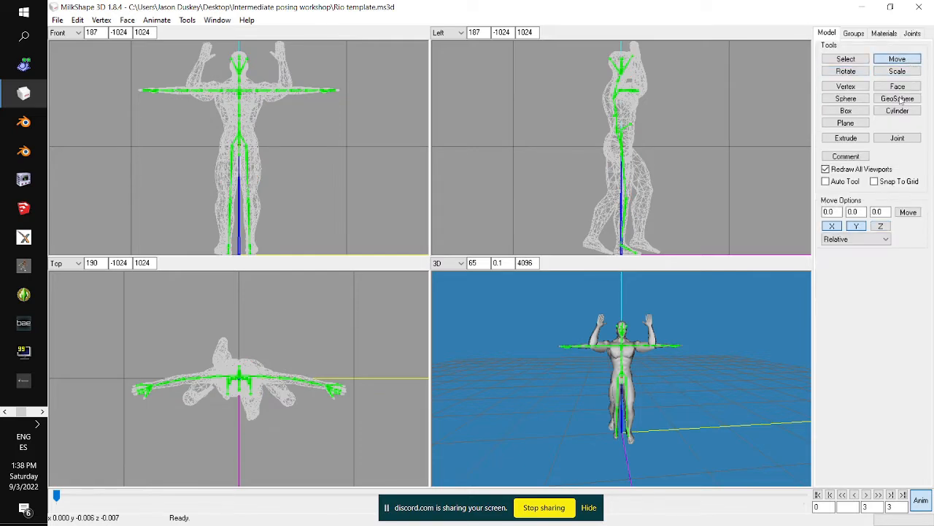
left_click(880, 226)
left_click(859, 226)
left_click(880, 227)
left_click_drag(707, 225, 707, 146)
left_click_drag(712, 380, 725, 388)
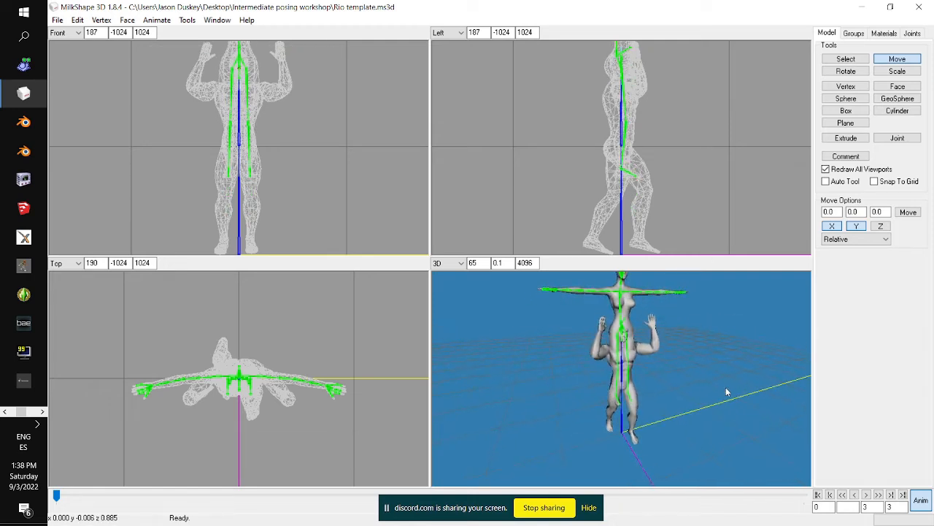
Move root_rot backward and slightly down in the Left view so Rio's hips sit behind the male figure's head
left_click_drag(746, 140, 741, 176, "ctrl")
scroll(741, 179, "up", 2)
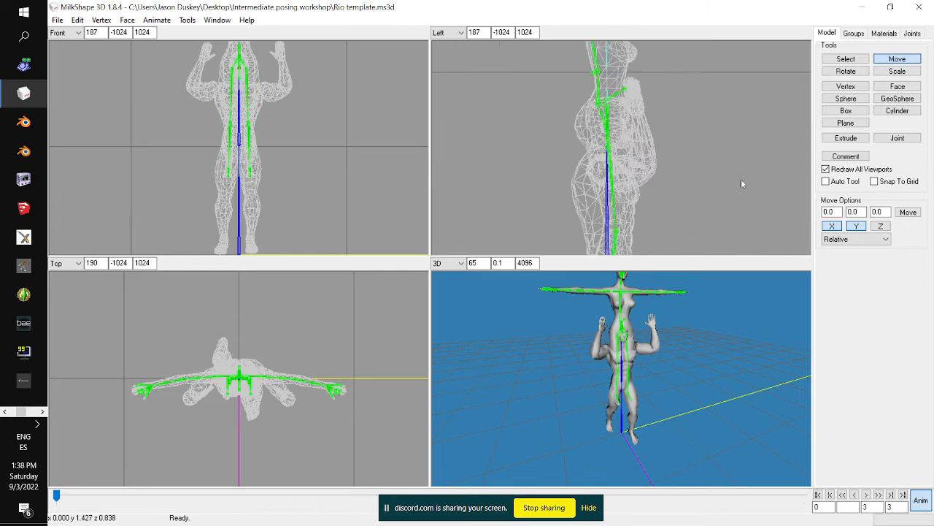
left_click(881, 227)
left_click_drag(708, 175, 665, 177)
left_click_drag(735, 327, 692, 330)
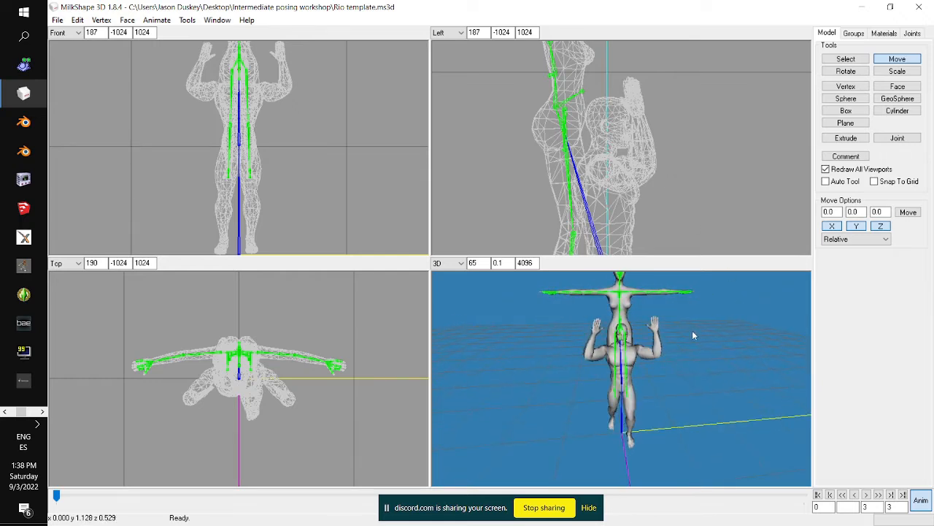
Rotate r_thigh forward to nearly horizontal in the Left view and bend r_calf down so the right lower leg hangs vertically
left_click(846, 72)
left_click(913, 34)
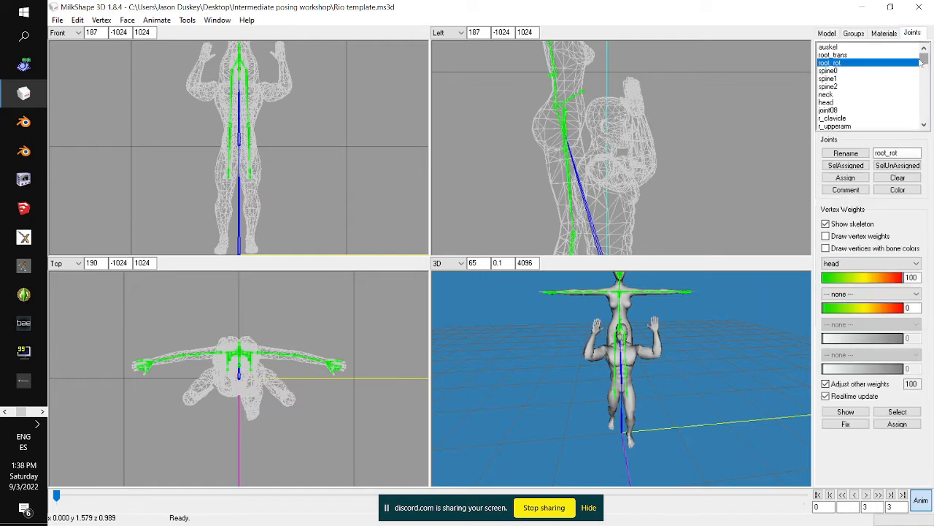
left_click_drag(923, 60, 904, 83)
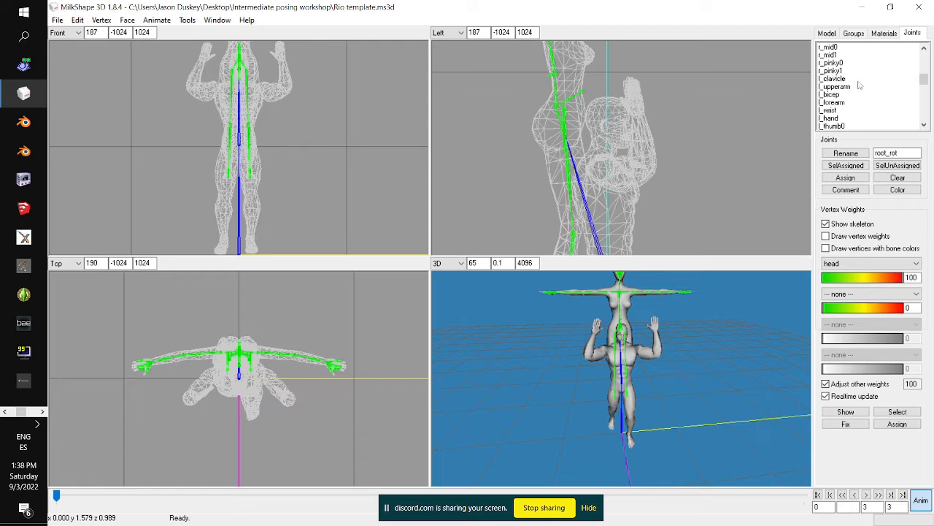
left_click(843, 87)
scroll(861, 91, "down", 8)
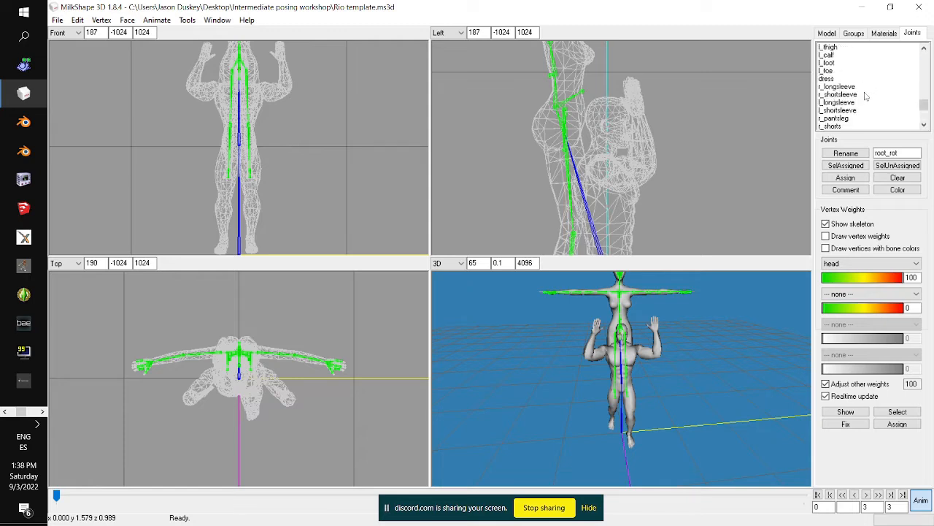
scroll(865, 95, "up", 3)
left_click(842, 87)
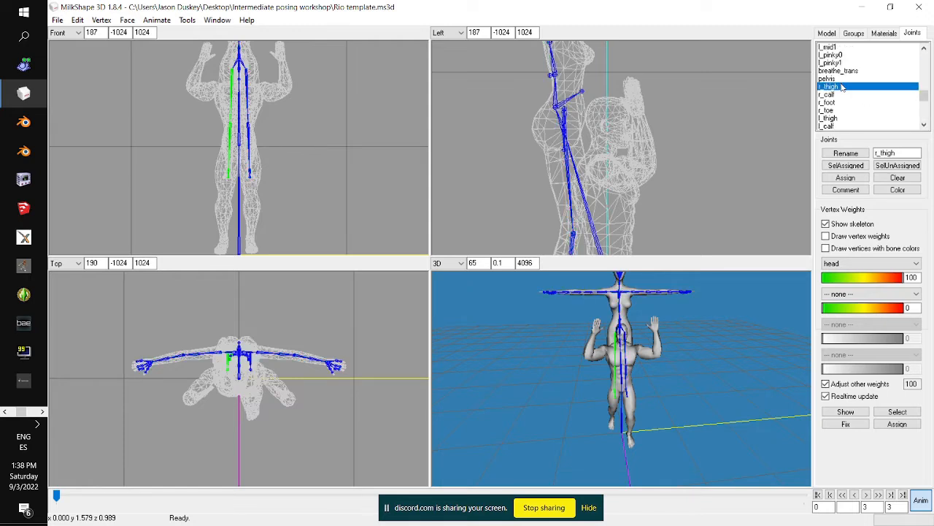
left_click_drag(669, 218, 687, 175)
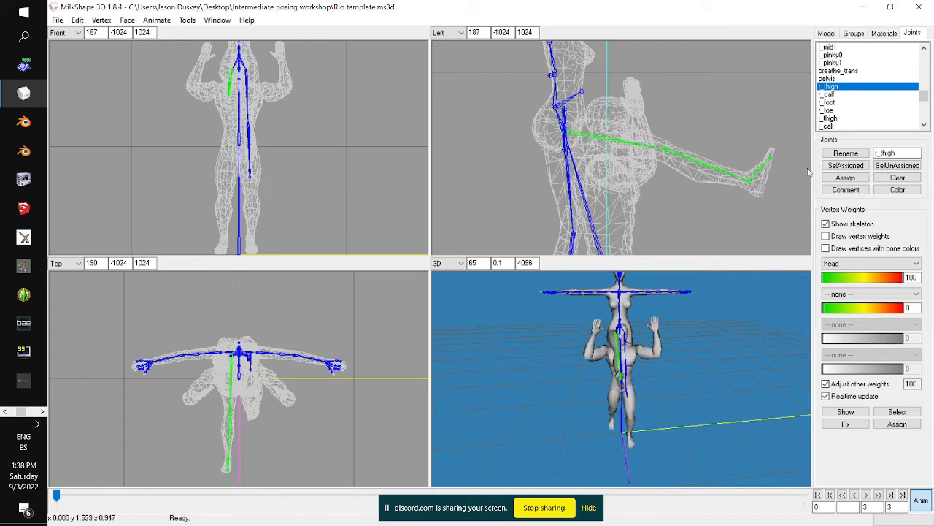
double_click(845, 95)
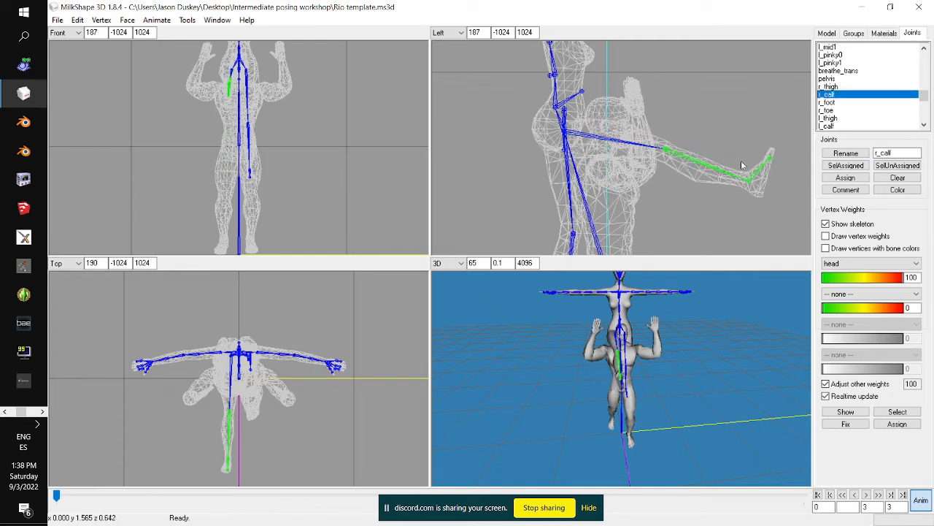
left_click_drag(743, 165, 742, 207)
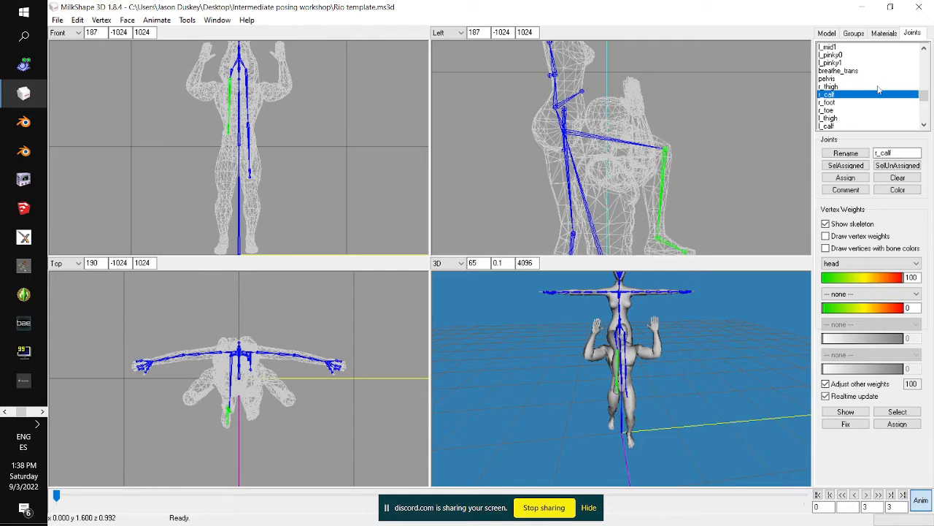
Rotate l_thigh forward and bend l_calf down in the Left view so the left leg matches the right one
double_click(839, 118)
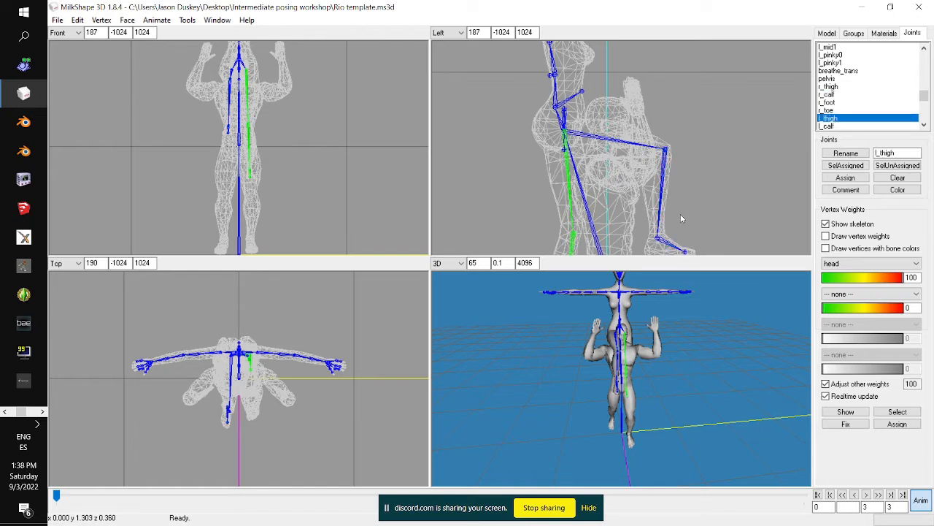
left_click_drag(681, 211, 746, 208)
double_click(828, 126)
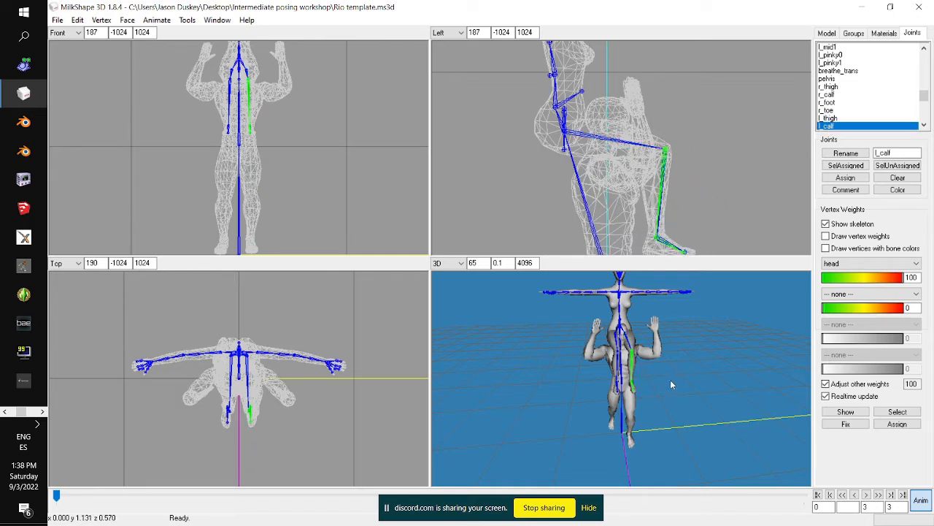
Rotate l_thigh and r_thigh outward in the Top view so Rio's legs spread symmetrically over the male figure's shoulders
scroll(663, 383, "up", 8)
left_click_drag(670, 380, 686, 357)
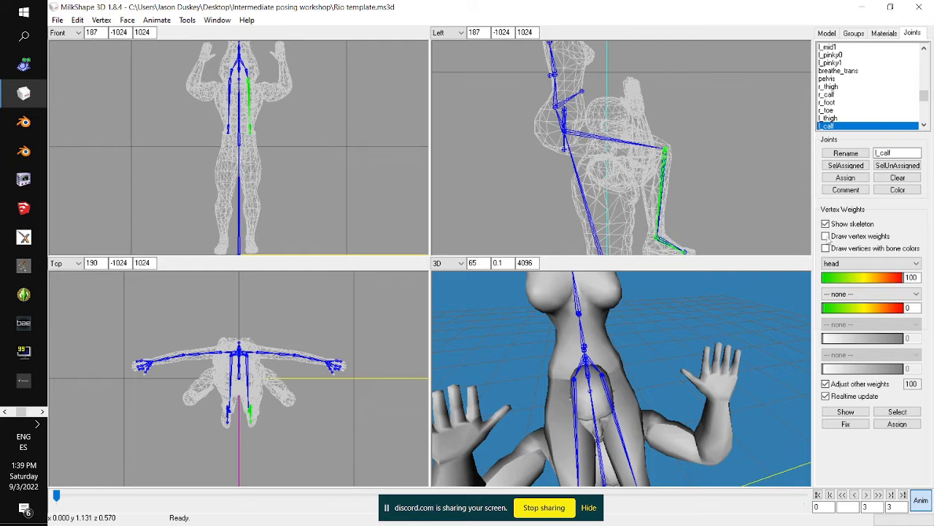
left_click(839, 119)
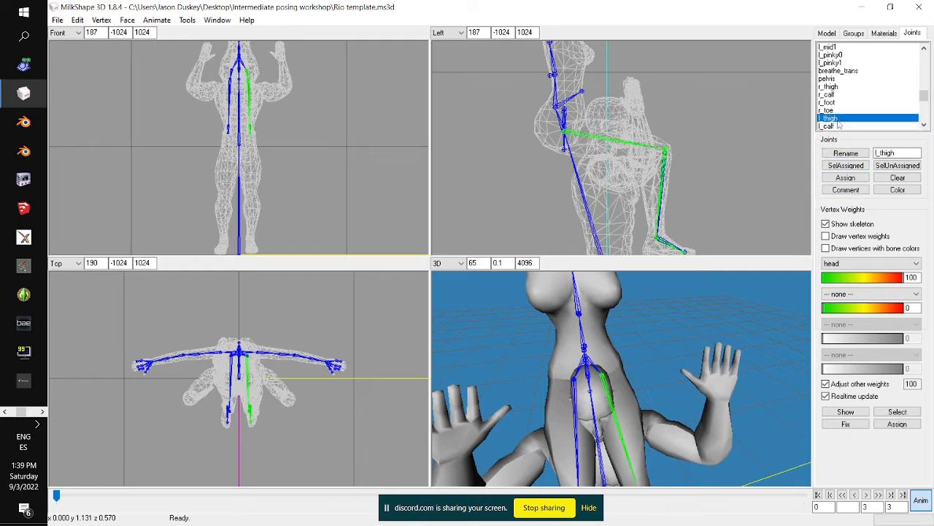
left_click_drag(351, 413, 370, 409)
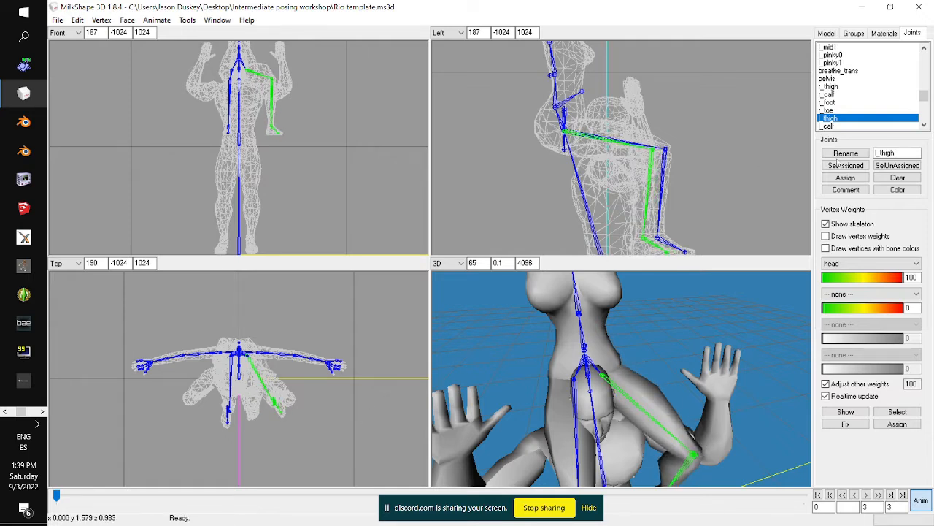
left_click(835, 87)
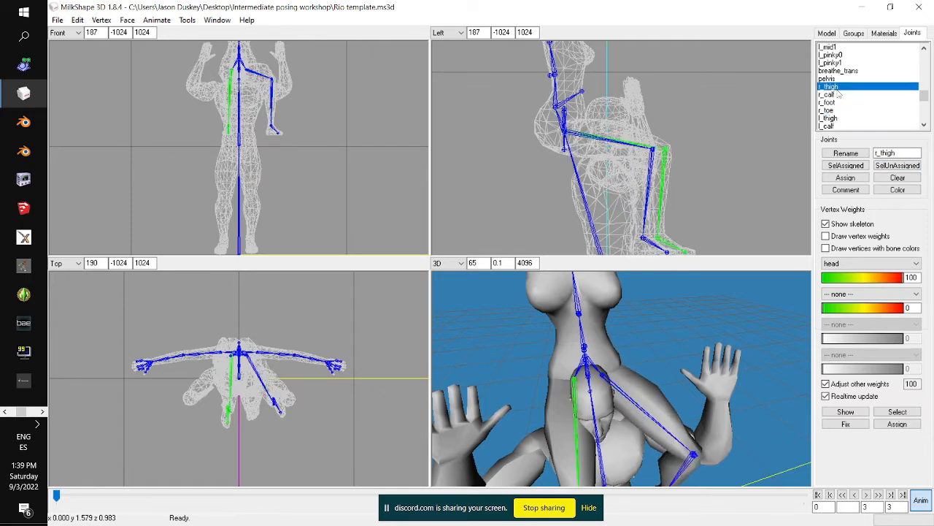
mouse_move(300, 349)
left_mouse_down()
mouse_move(252, 371)
mouse_move(293, 365)
left_mouse_up()
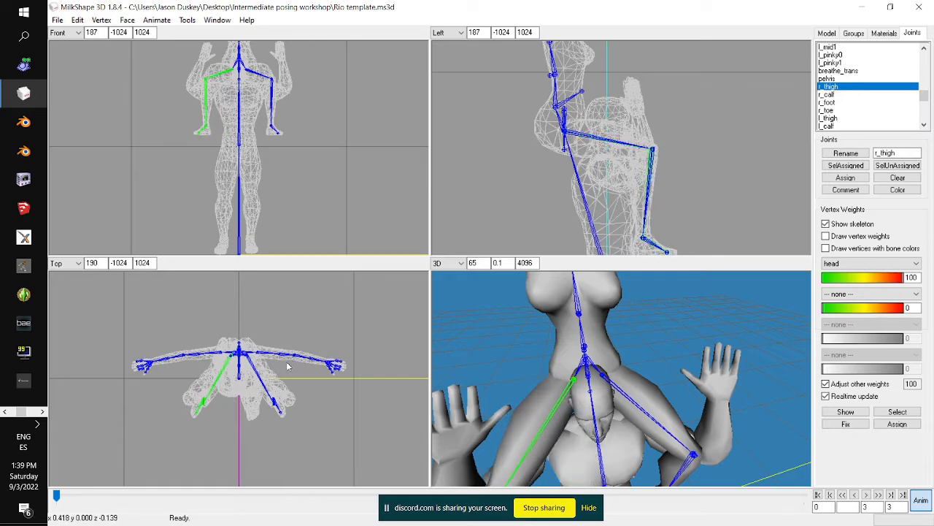
Rotate r_calf in the Top and Left views so Rio's right lower leg angles inward and back toward the male figure's chest
scroll(600, 415, "down", 5)
left_click_drag(600, 416, 660, 363)
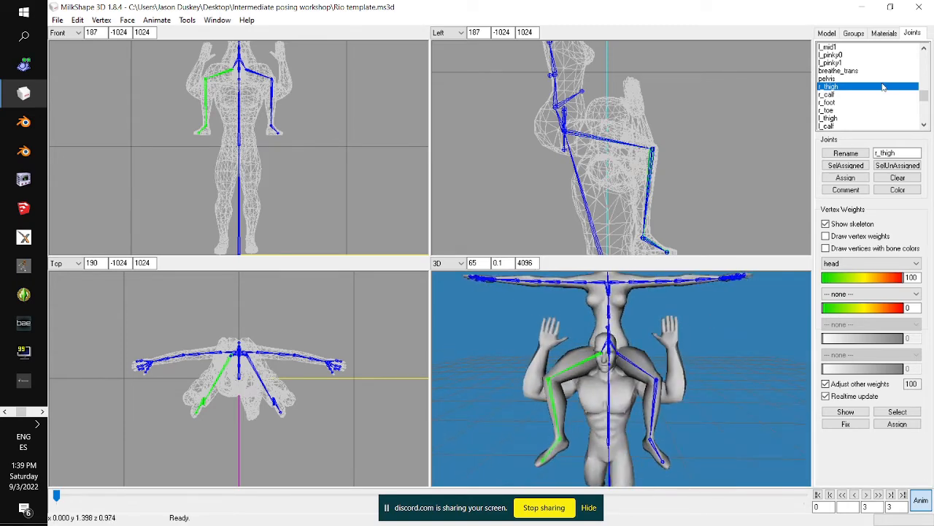
left_click(830, 95)
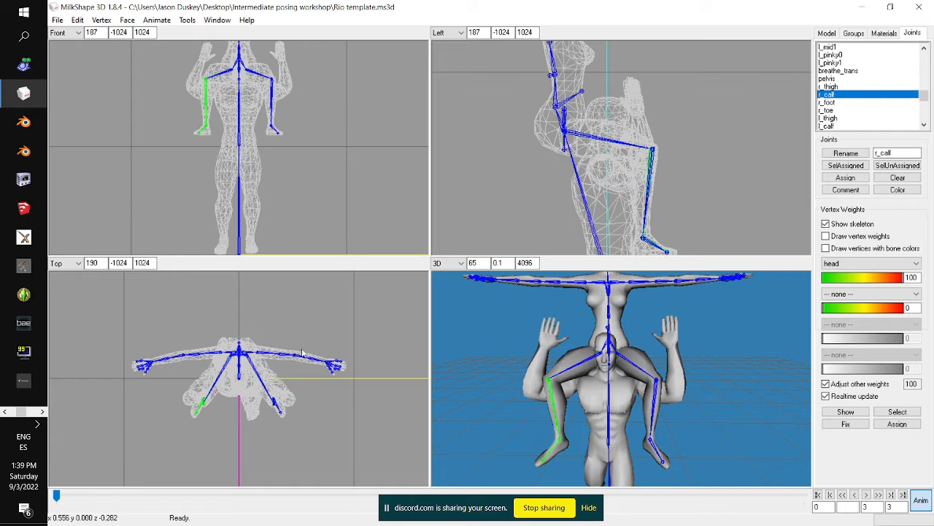
left_click_drag(278, 429, 286, 422)
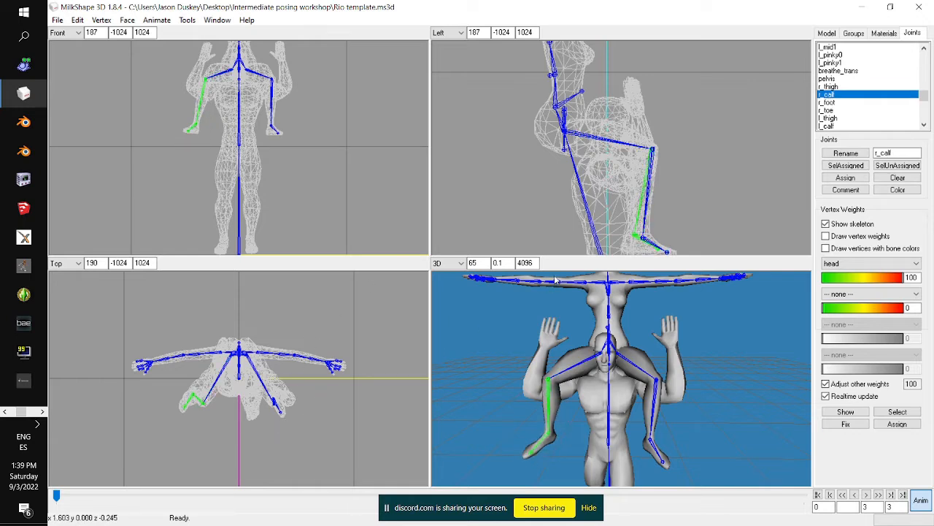
left_click_drag(671, 159, 677, 212)
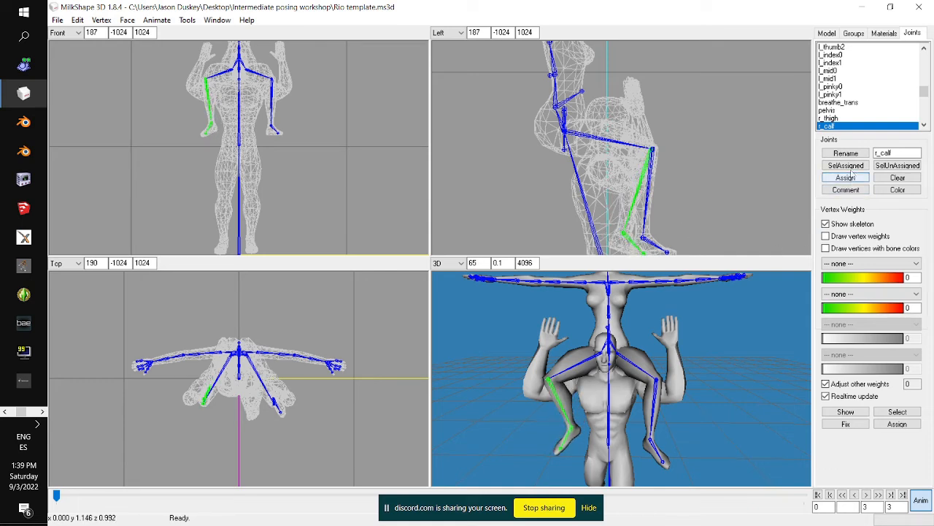
Rotate l_calf inward and back so Rio's left lower leg mirrors the right one
scroll(841, 86, "up", 1)
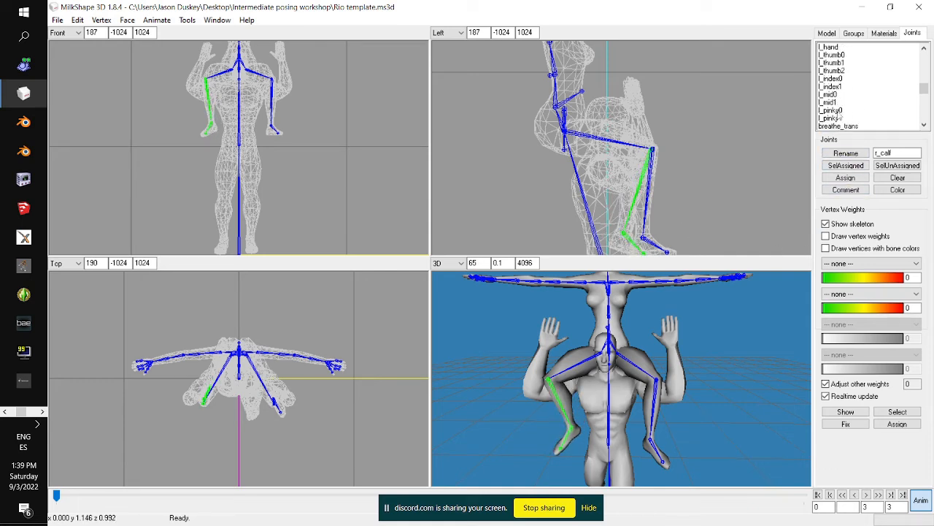
scroll(843, 110, "down", 1)
scroll(847, 103, "down", 3)
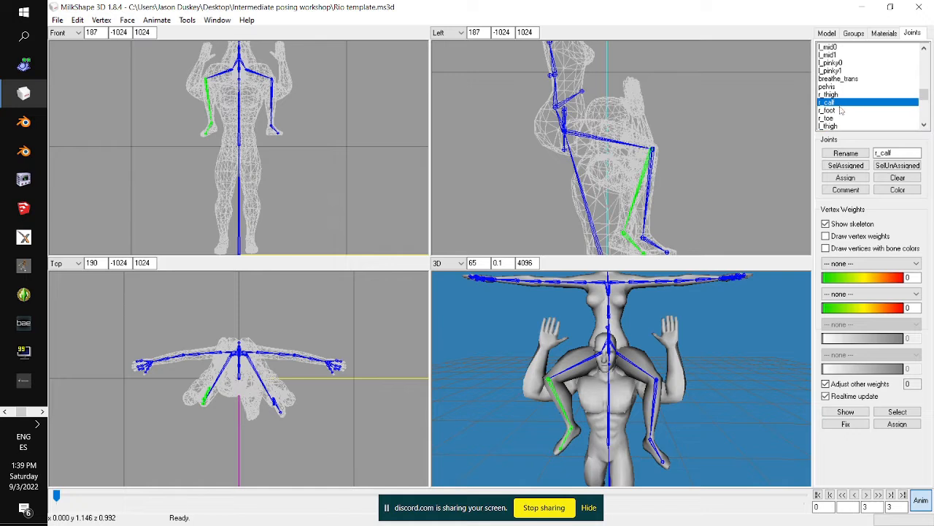
left_click(834, 87)
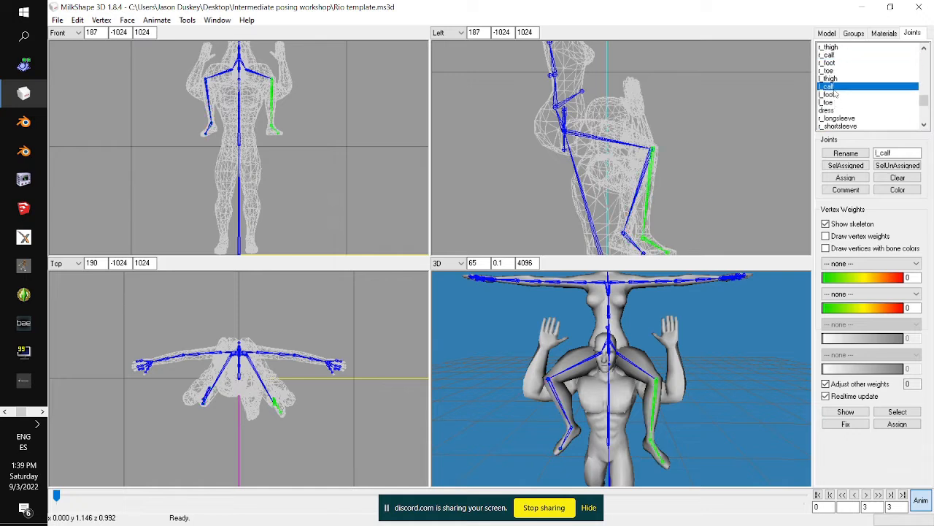
left_click_drag(678, 226, 711, 186)
Rotate spine0 and spine1 slightly forward in the Left view so Rio's torso leans over the male figure's head
left_click_drag(697, 114, 680, 223, "ctrl")
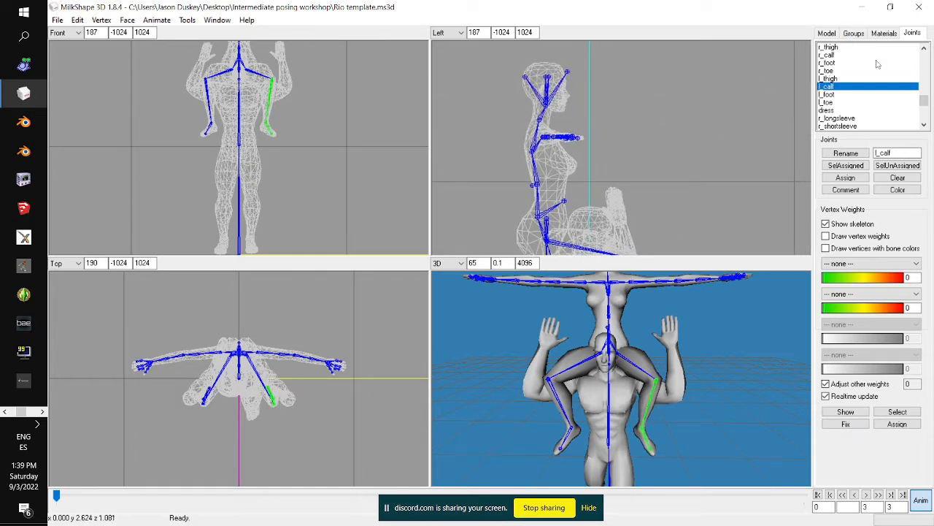
scroll(883, 80, "up", 7)
scroll(887, 73, "up", 1)
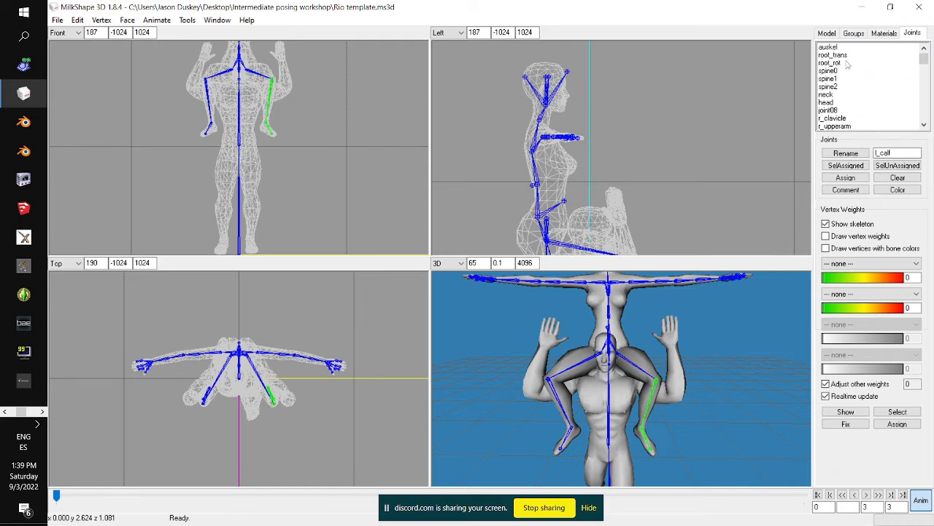
left_click(839, 79)
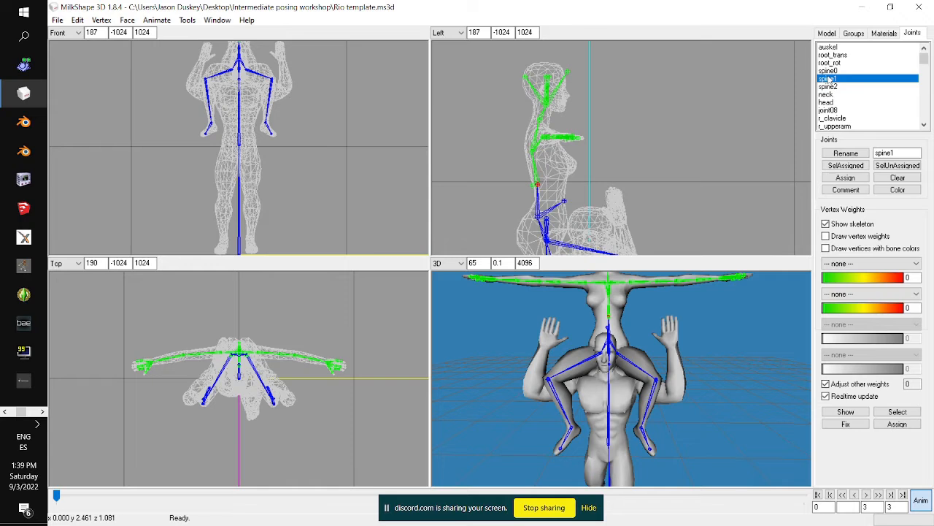
left_click(829, 71)
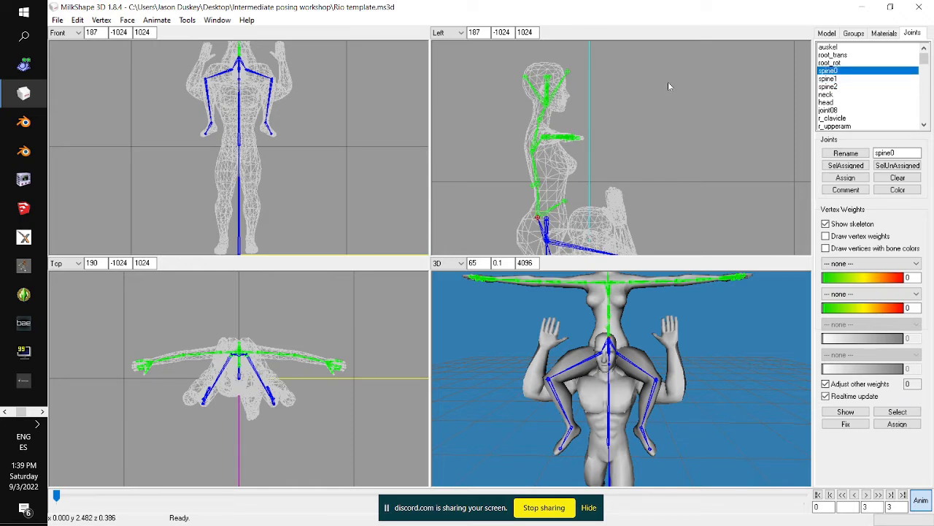
left_click_drag(668, 86, 675, 92)
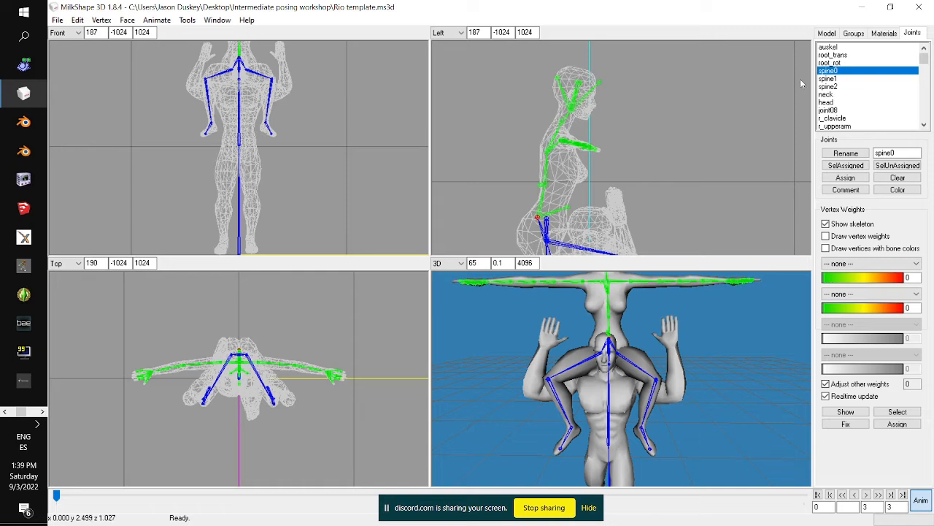
left_click(829, 79)
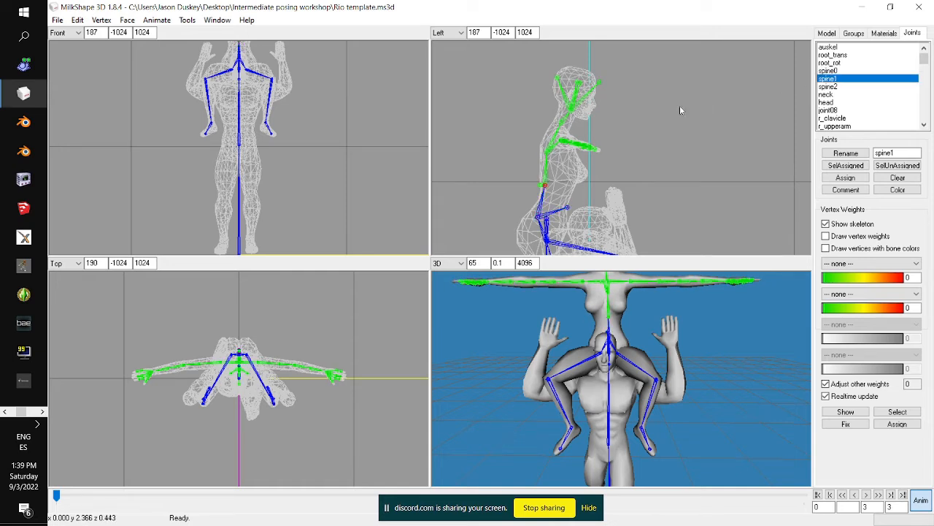
left_click_drag(679, 105, 684, 111)
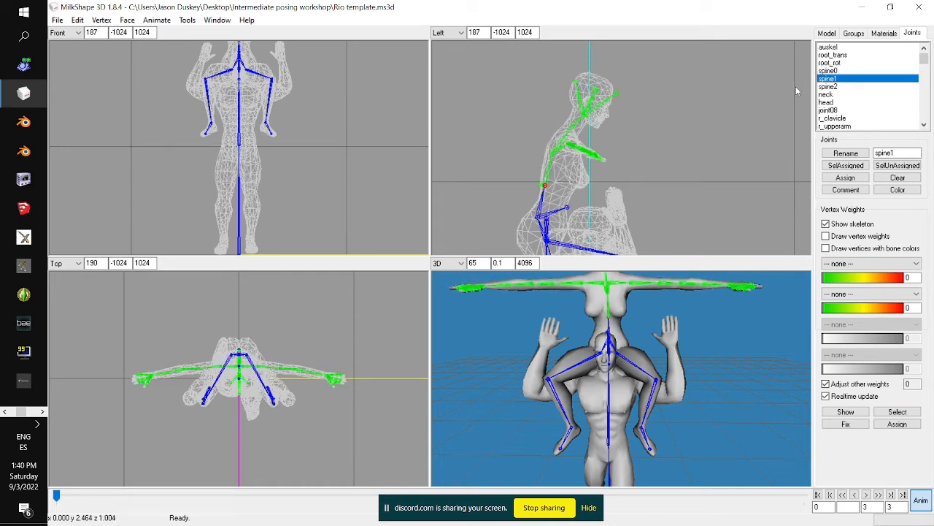
Rotate the head joint back up in the Left view so Rio faces level and forward
left_click(826, 95)
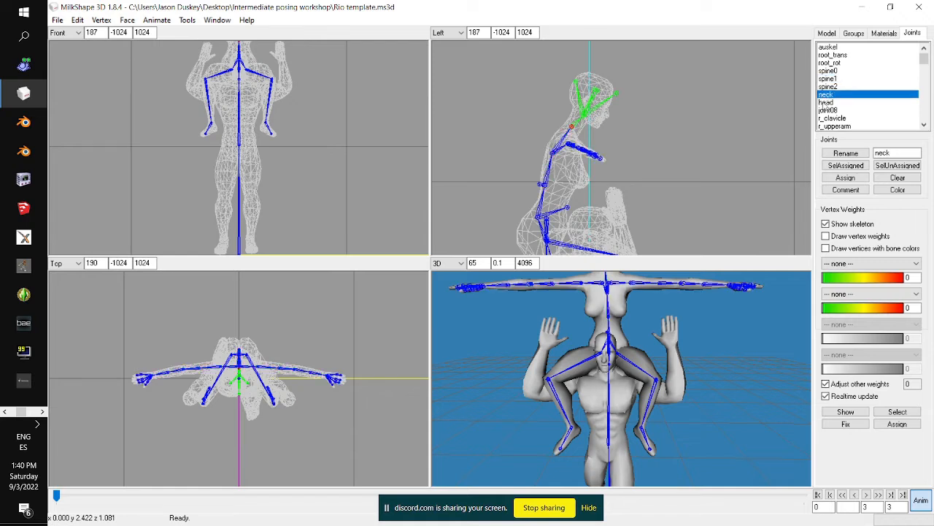
left_click(825, 103)
left_click_drag(723, 129, 711, 121)
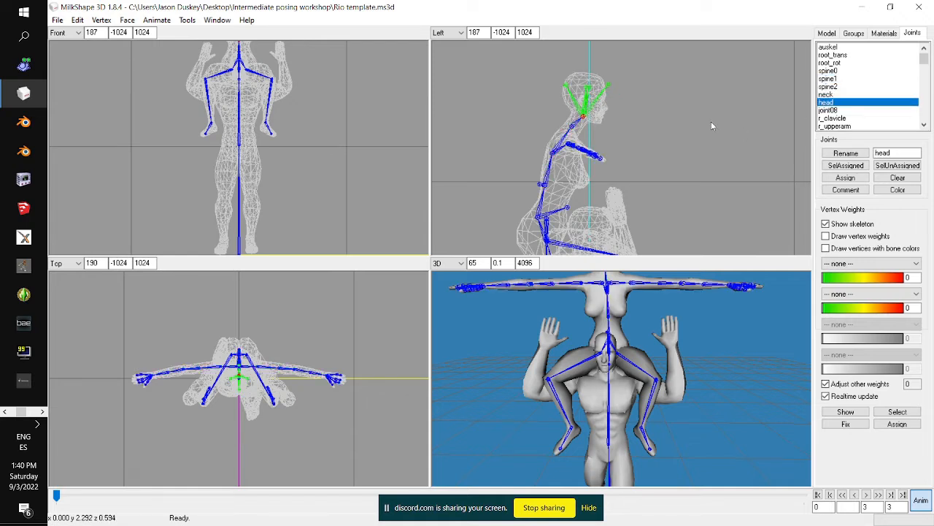
Rotate r_upperarm down in the Front view so Rio's right arm hangs slightly outward beside her torso
left_click_drag(693, 344, 681, 368)
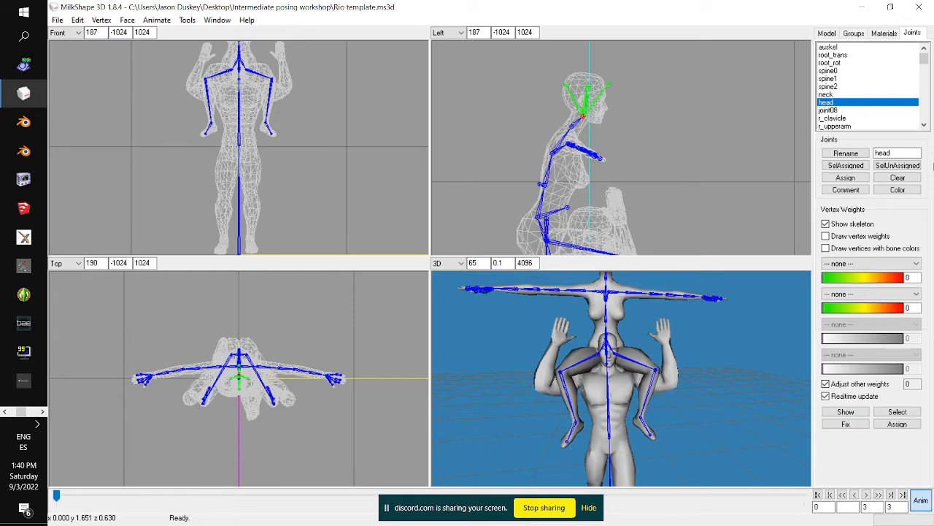
left_click_drag(792, 395, 671, 377)
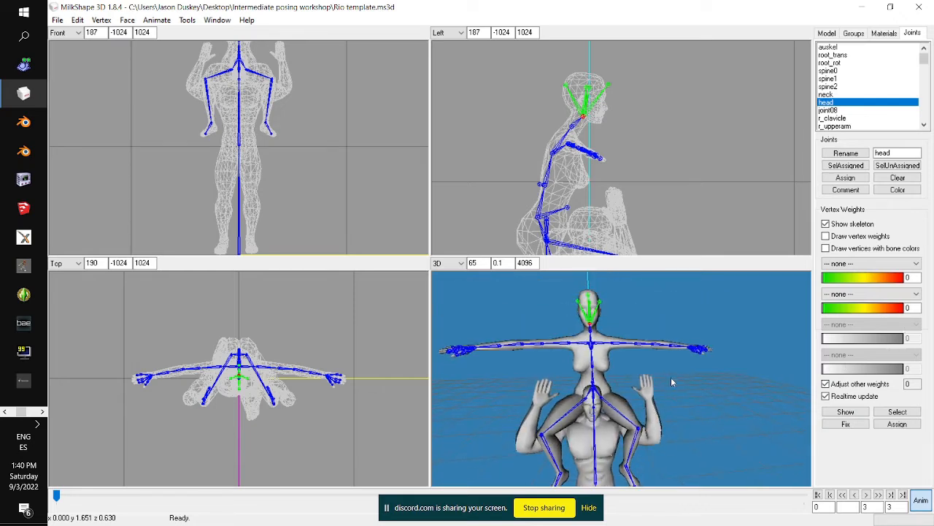
scroll(847, 76, "down", 1)
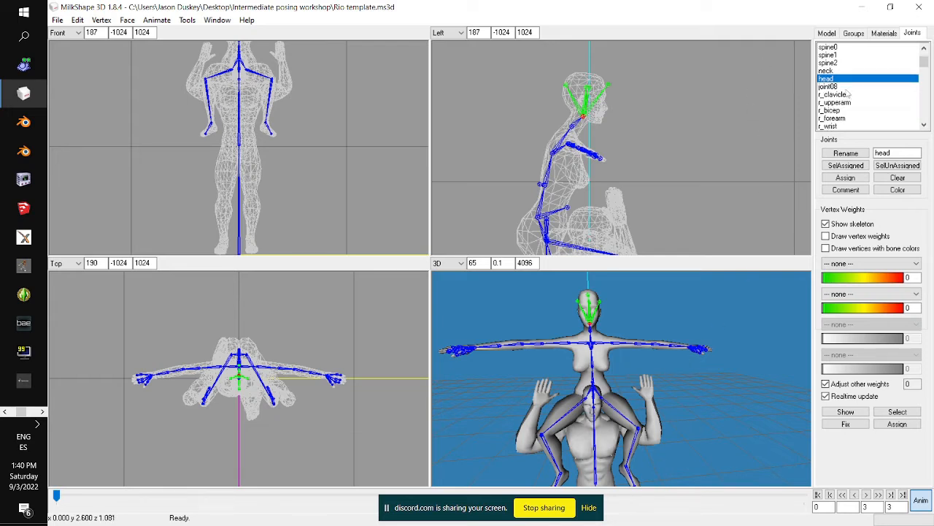
left_click(849, 103)
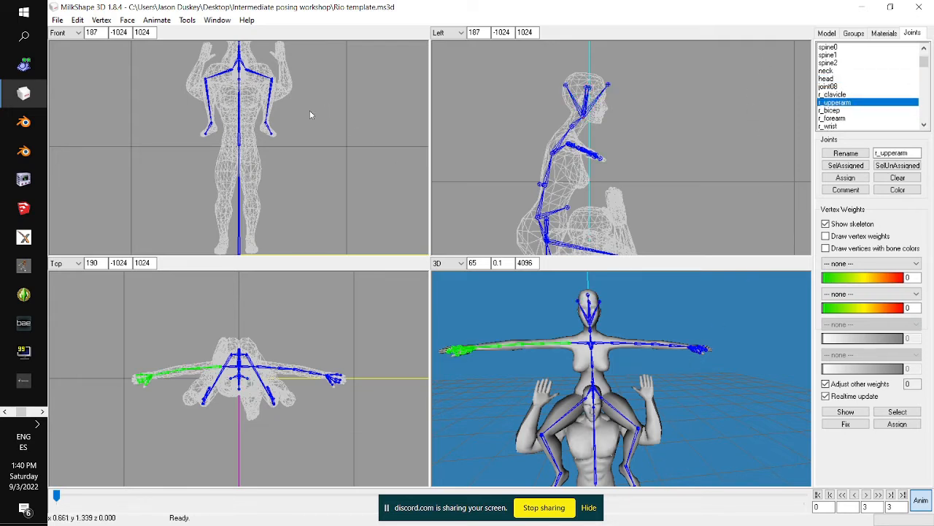
left_click_drag(309, 110, 317, 142, "ctrl")
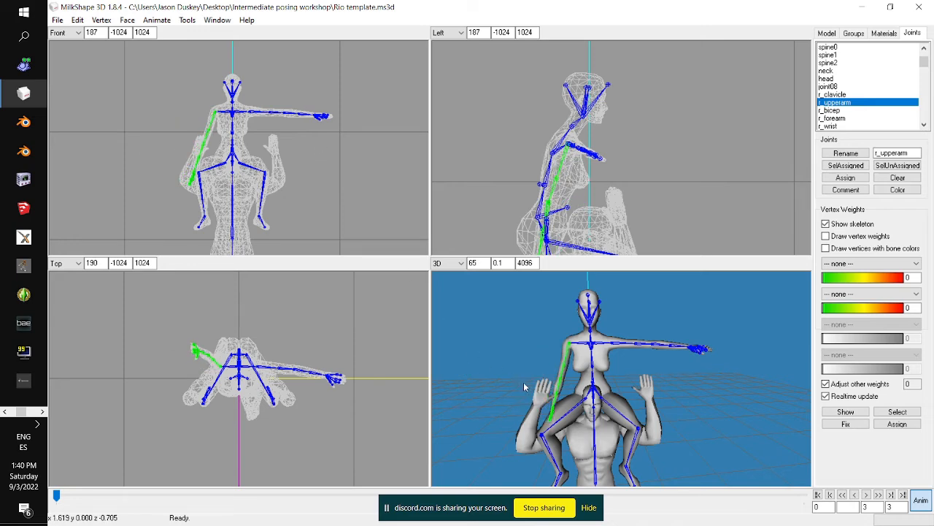
Bend r_forearm forward and turn r_upperarm inward in the Top view so Rio's right hand reaches in front of the male figure's head
scroll(524, 381, "up", 6)
scroll(623, 365, "down", 6)
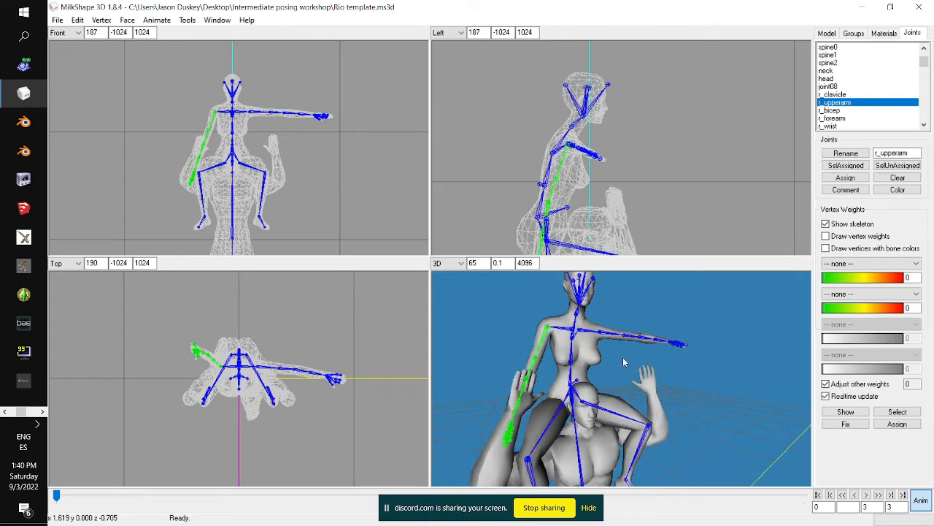
left_click_drag(623, 358, 608, 359)
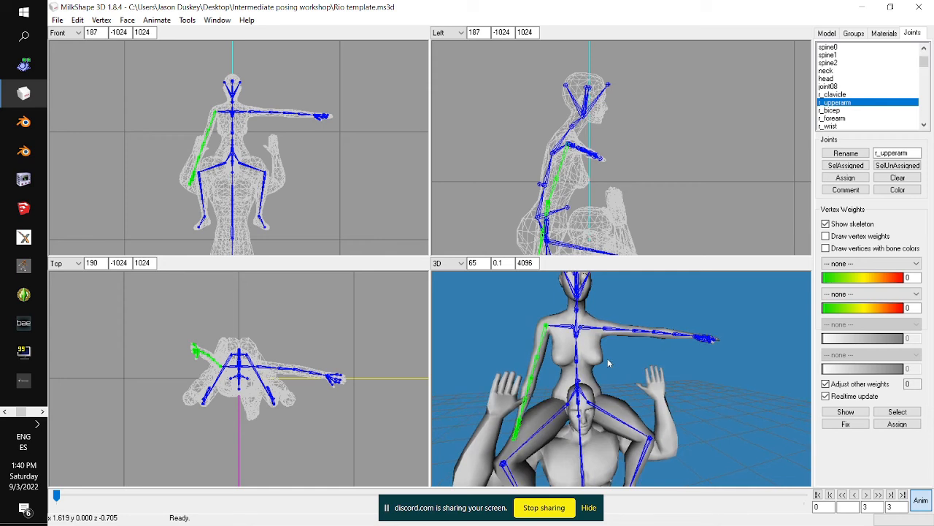
left_click(836, 118)
left_click(832, 125)
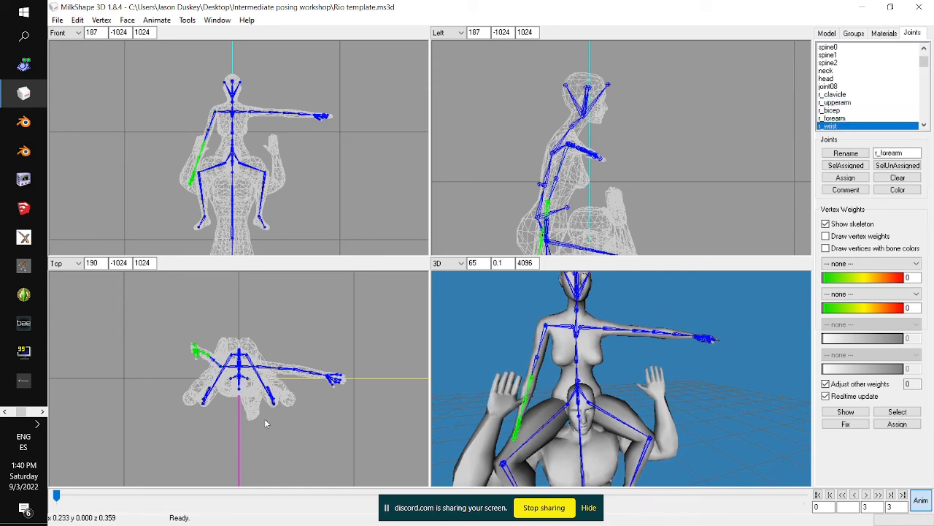
left_click_drag(266, 423, 270, 371)
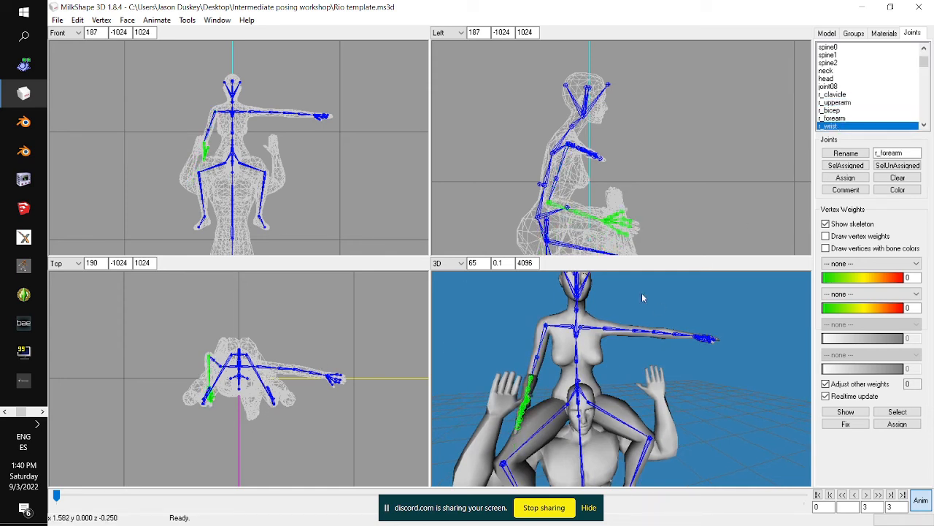
left_click(834, 103)
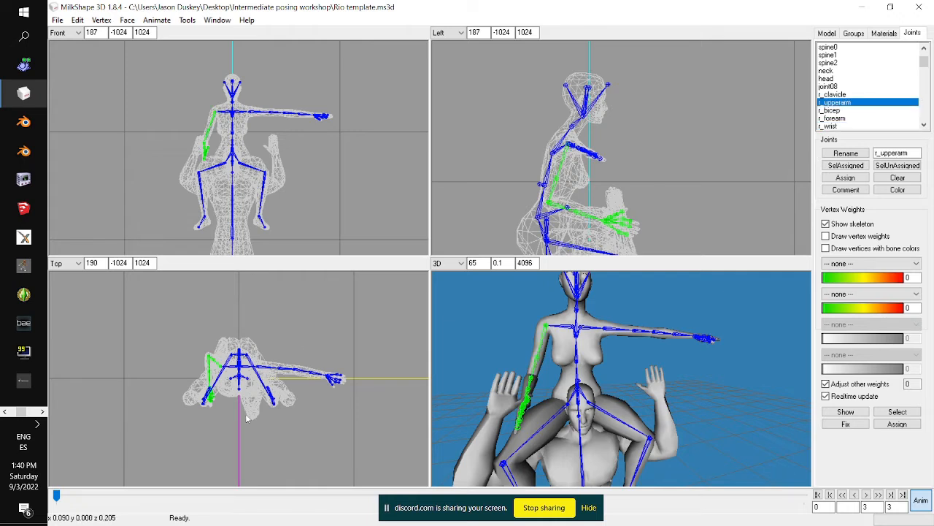
left_click_drag(271, 409, 291, 399)
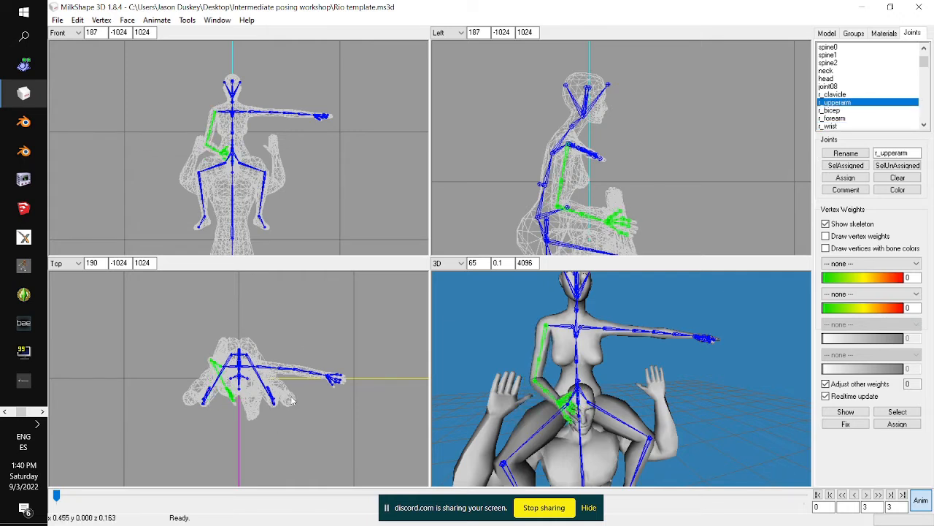
Rotate r_forearm downward so Rio's right hand drops closer to the male figure's head
scroll(559, 418, "down", 3)
left_click_drag(559, 418, 590, 380)
scroll(589, 357, "up", 4)
left_click_drag(591, 328, 634, 305)
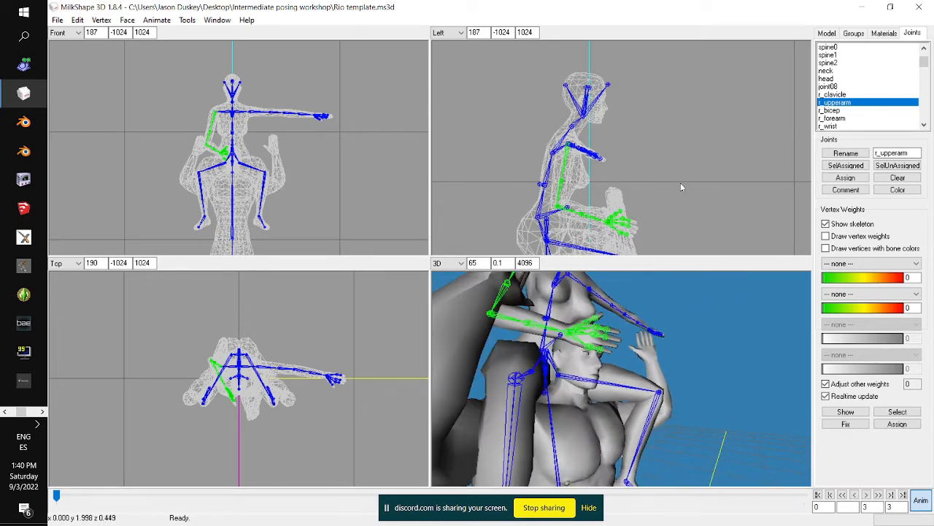
left_click(848, 118)
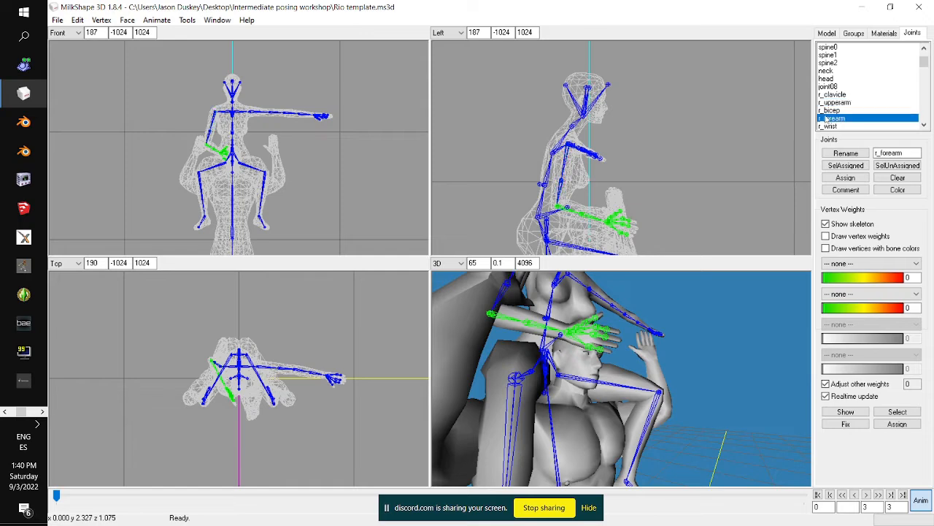
left_click_drag(278, 359, 287, 360)
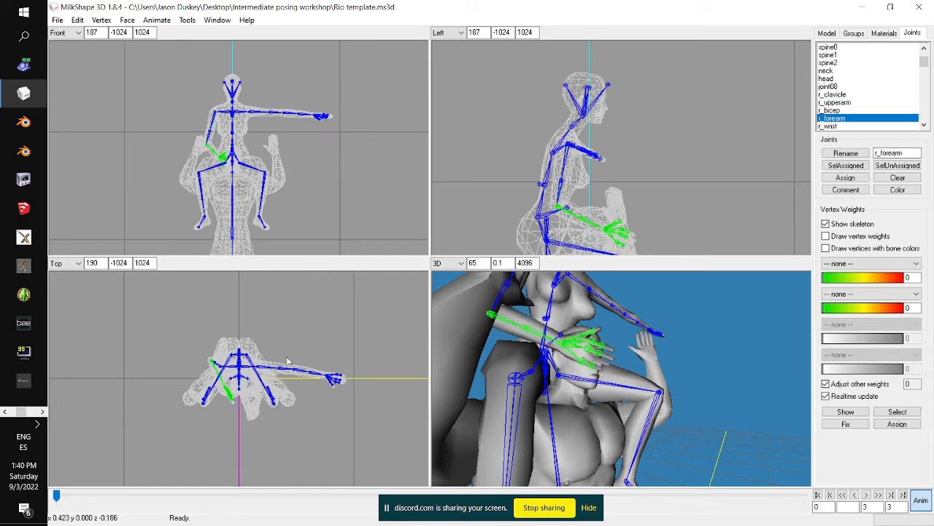
Turn r_hand and rotate r_upperarm inward in the Top view so Rio's right hand reaches across the male figure's eyes
scroll(583, 353, "up", 3)
scroll(584, 353, "down", 2)
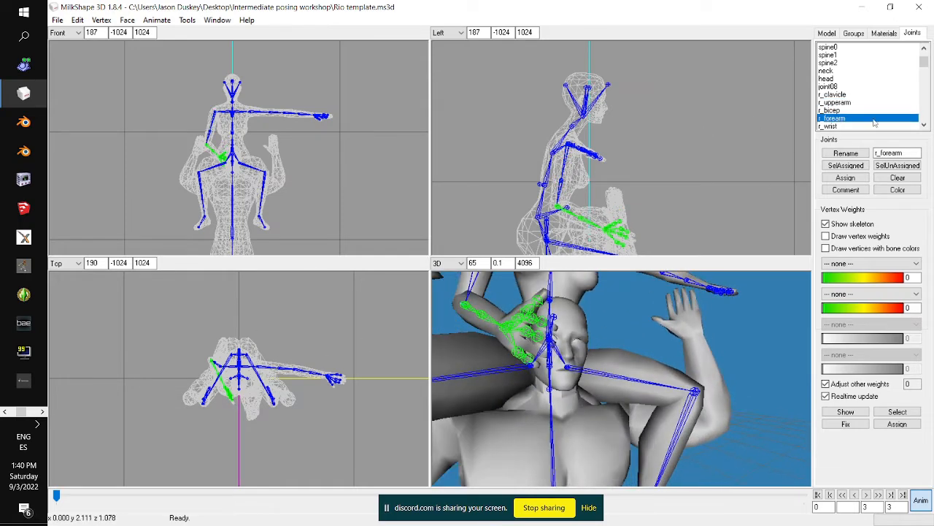
scroll(897, 88, "down", 1)
left_click(848, 104)
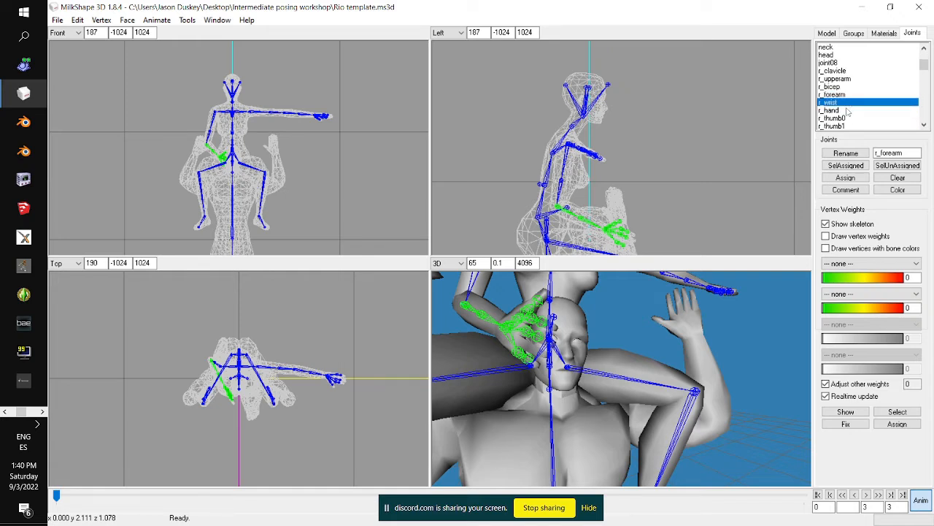
left_click(847, 111)
left_click_drag(393, 379, 396, 370)
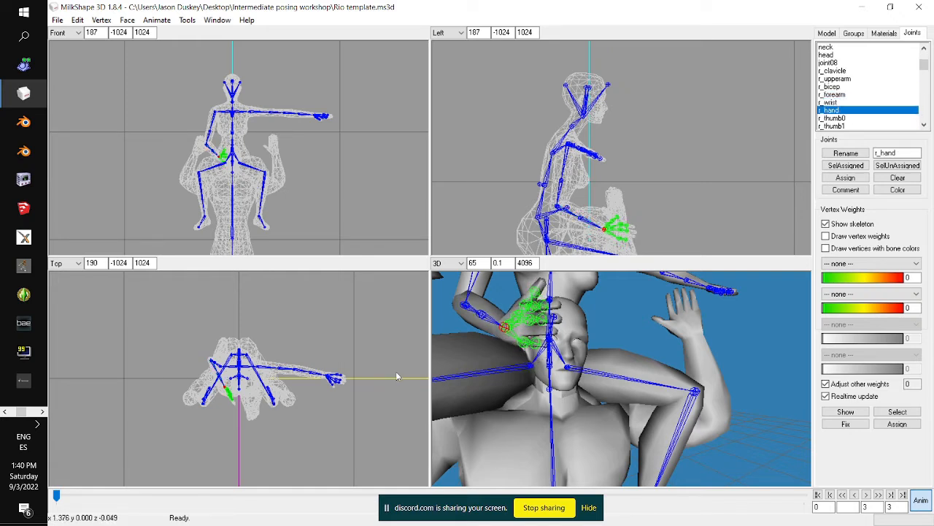
left_click(857, 79)
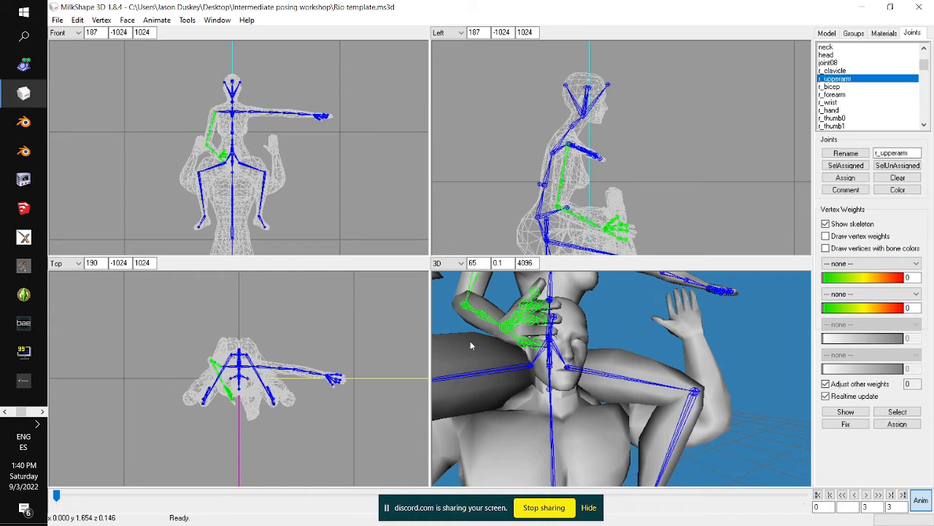
left_click_drag(367, 379, 372, 381)
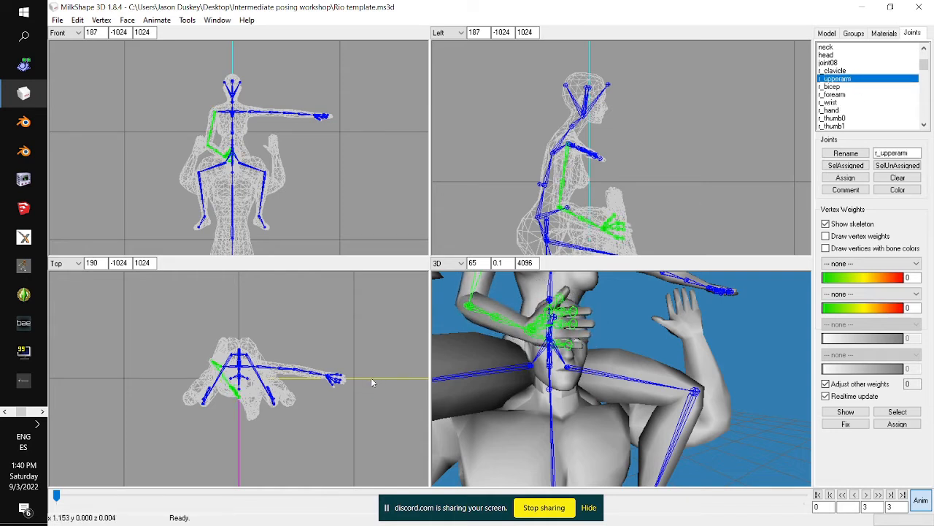
Fine-tune r_hand's rotation in the Front and Left views to angle Rio's right palm and fingers toward the male figure's face
left_click(836, 117)
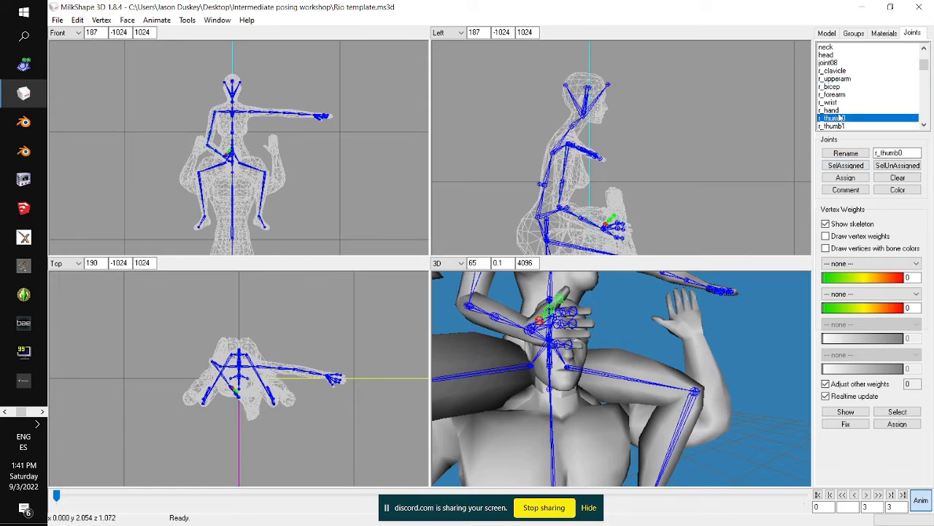
left_click(832, 110)
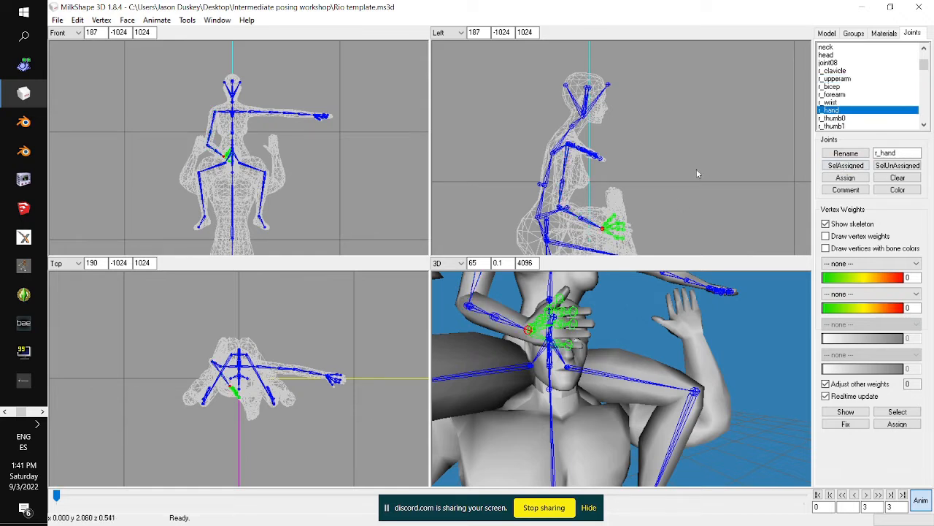
left_click_drag(646, 179, 647, 179)
key("ctrl+z")
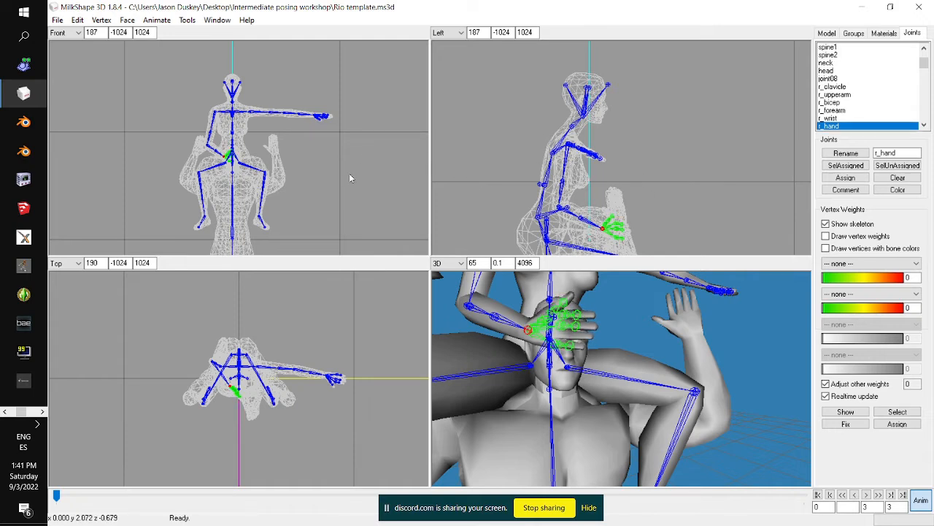
left_click_drag(304, 190, 309, 185)
left_click_drag(537, 378, 573, 400)
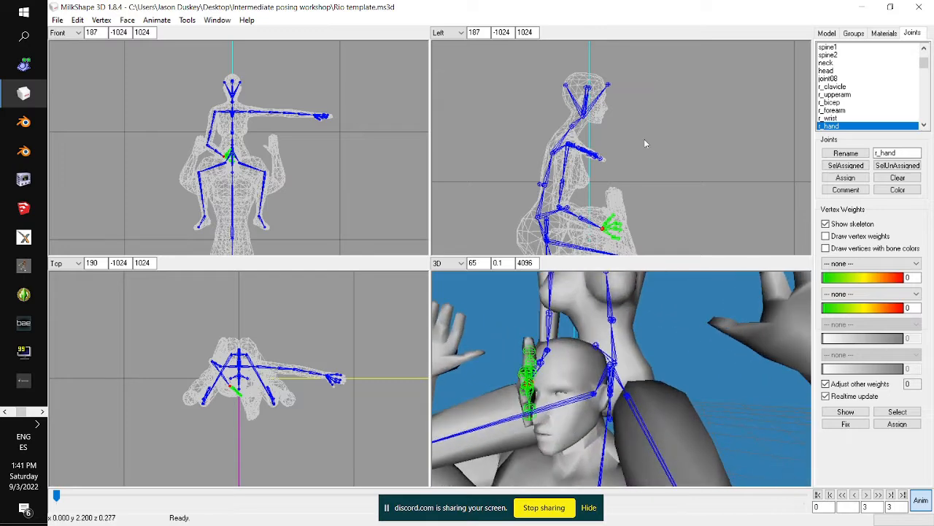
mouse_move(241, 179)
left_mouse_down()
mouse_move(252, 177)
mouse_move(242, 186)
left_mouse_up()
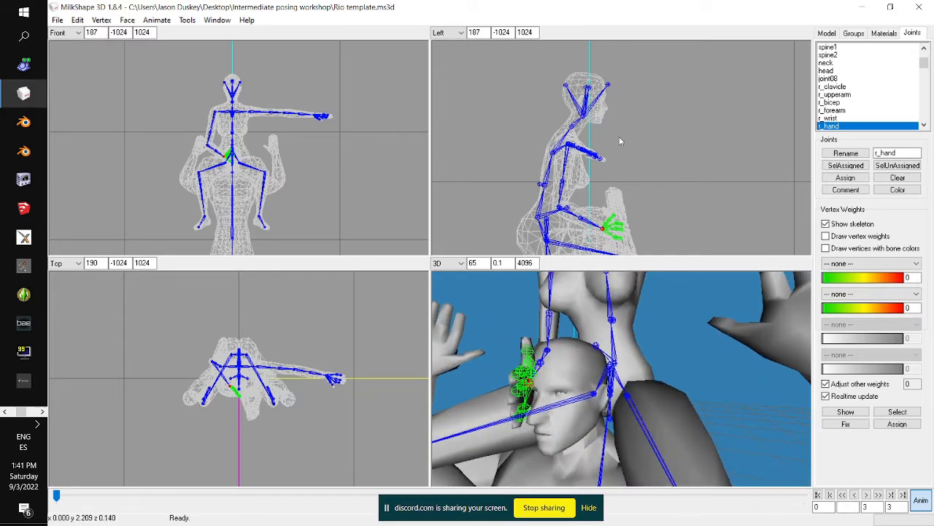
left_click_drag(632, 126, 633, 131)
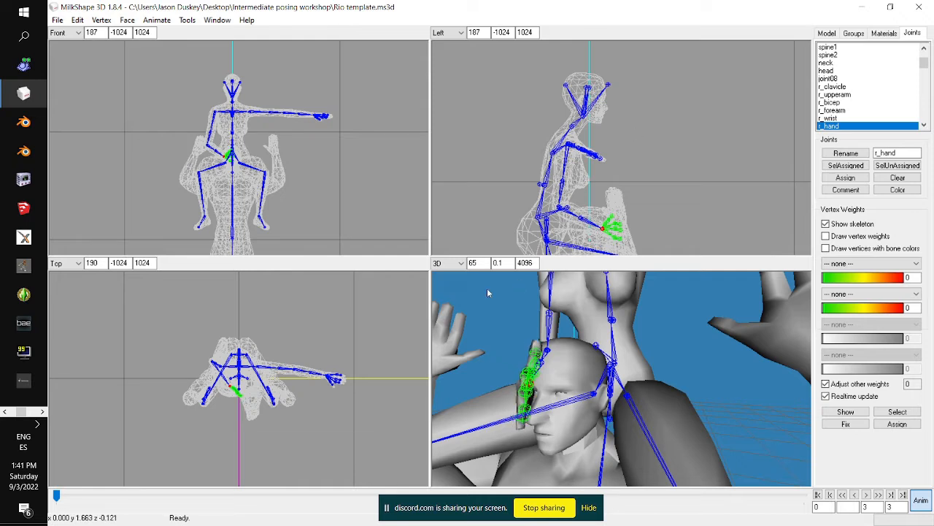
left_click_drag(268, 190, 267, 194)
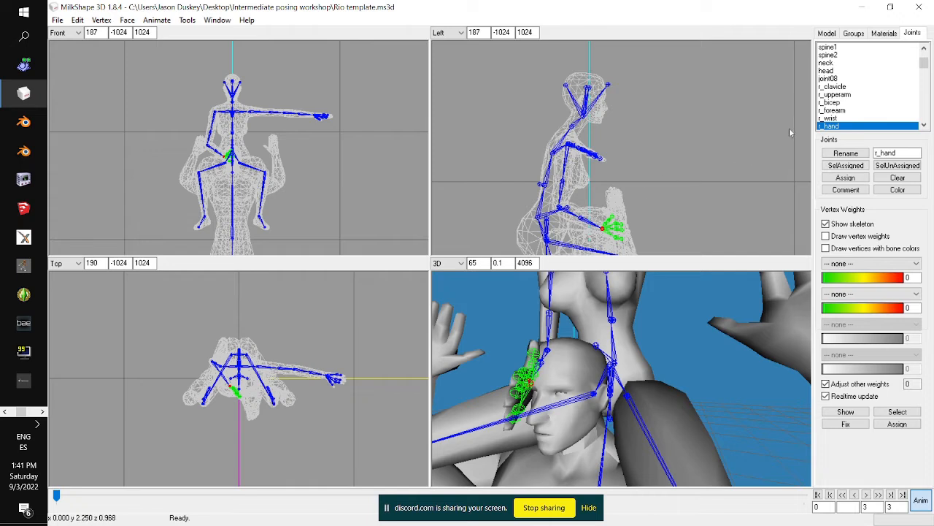
Nudge r_upperarm in the Top view and re-angle r_hand so Rio's right palm faces flat toward the male figure's face
left_click(835, 95)
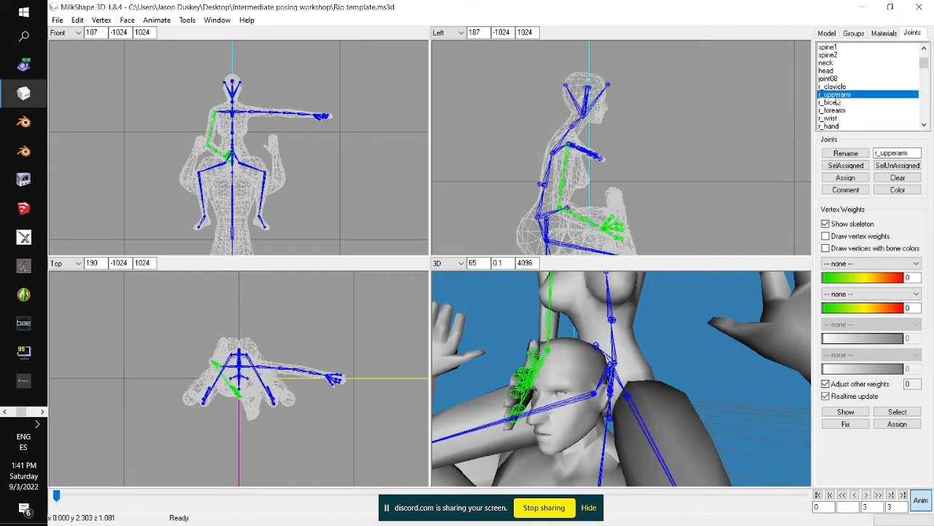
left_click_drag(243, 409, 245, 409)
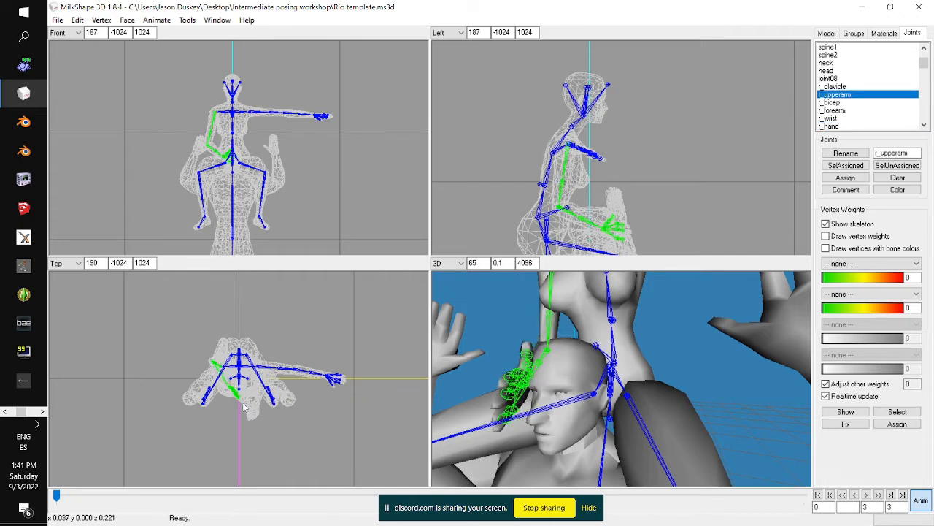
left_click(832, 126)
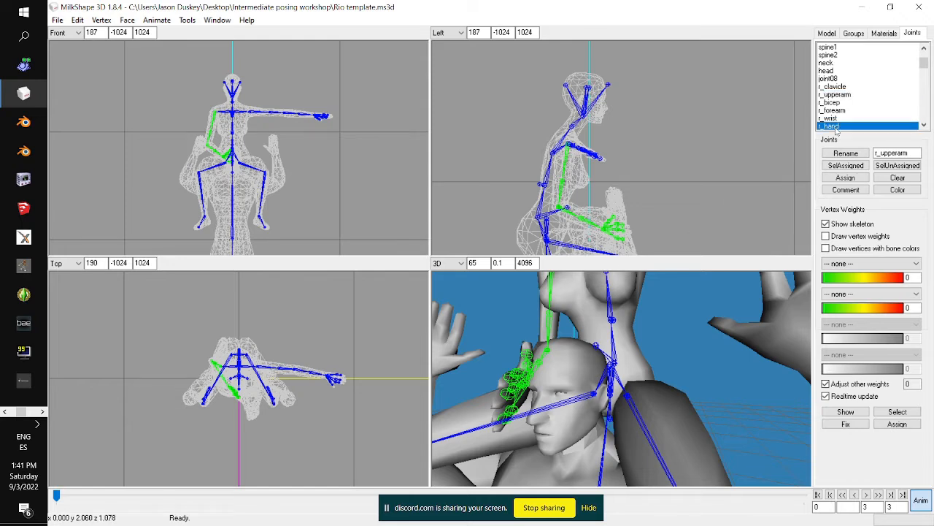
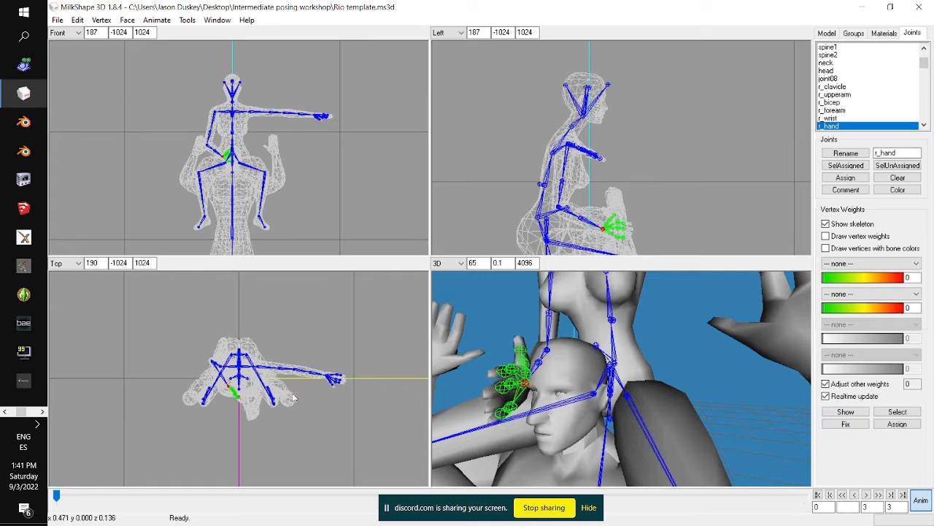
left_click_drag(181, 176, 181, 117)
left_click_drag(205, 161, 220, 167)
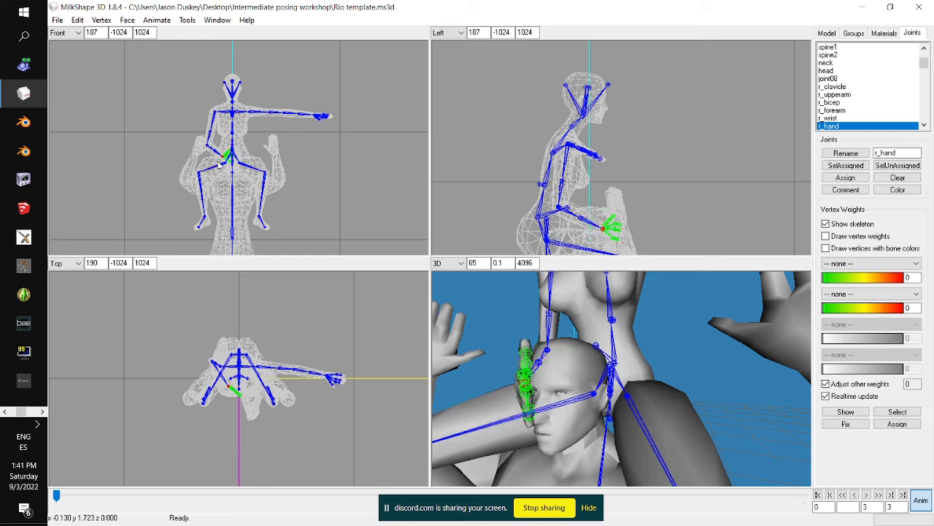
Rotate r_thumb0 in the Left view and bend r_thumb2 in the Top view so Rio's right thumb curves toward the male figure's forehead
scroll(857, 97, "down", 2)
left_click(845, 87)
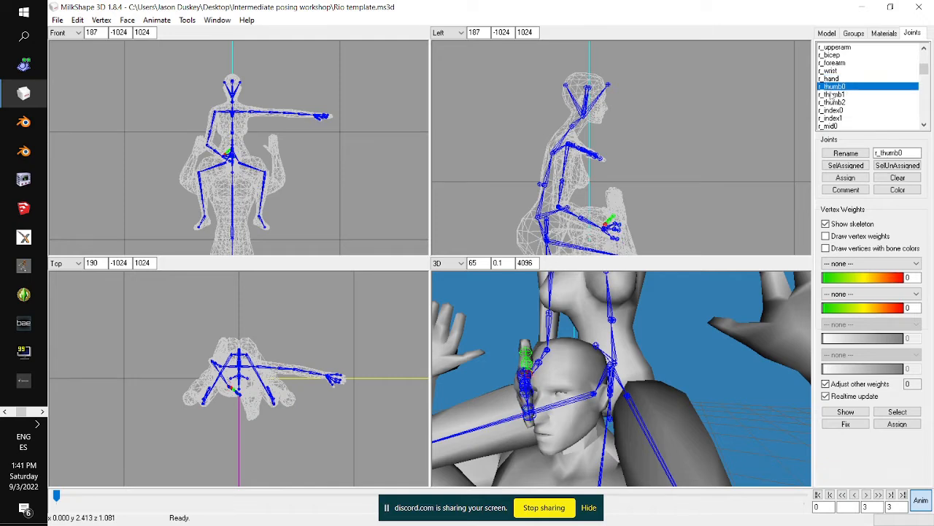
left_click_drag(679, 134, 782, 124)
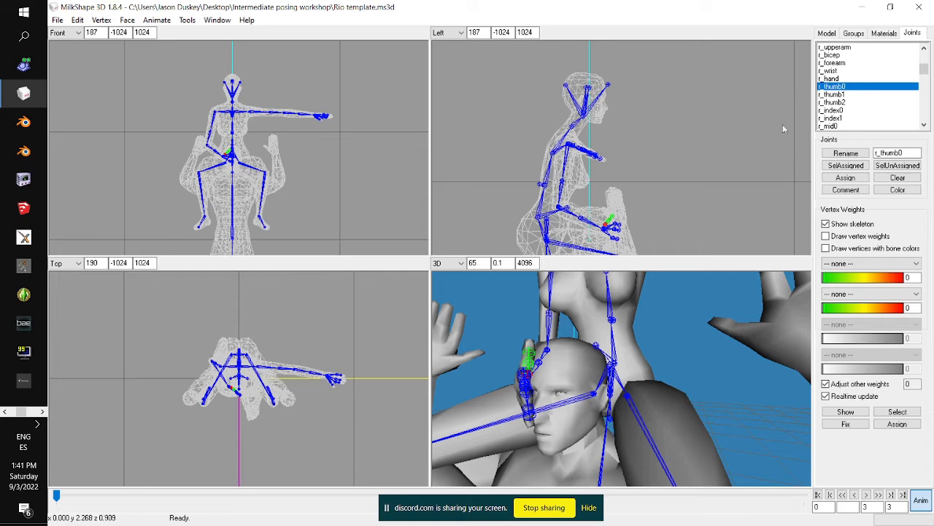
left_click(847, 94)
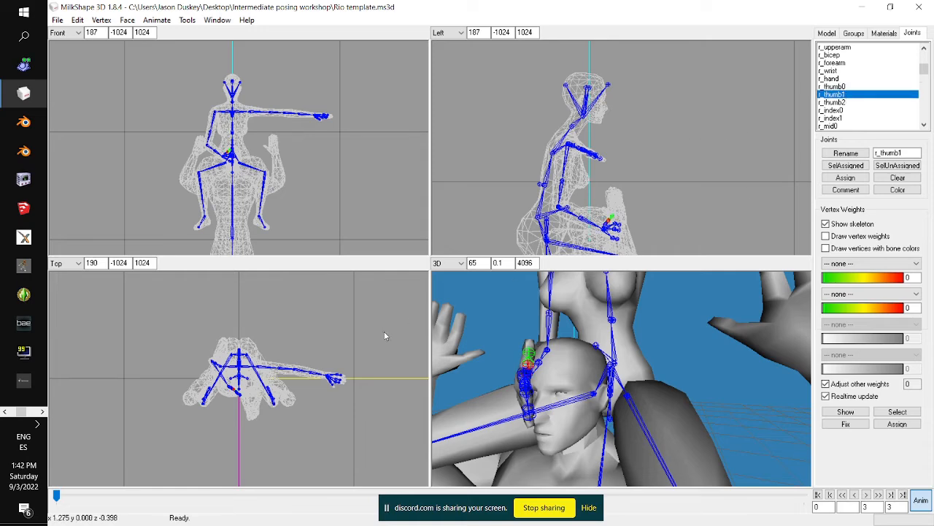
left_click_drag(555, 427, 584, 426)
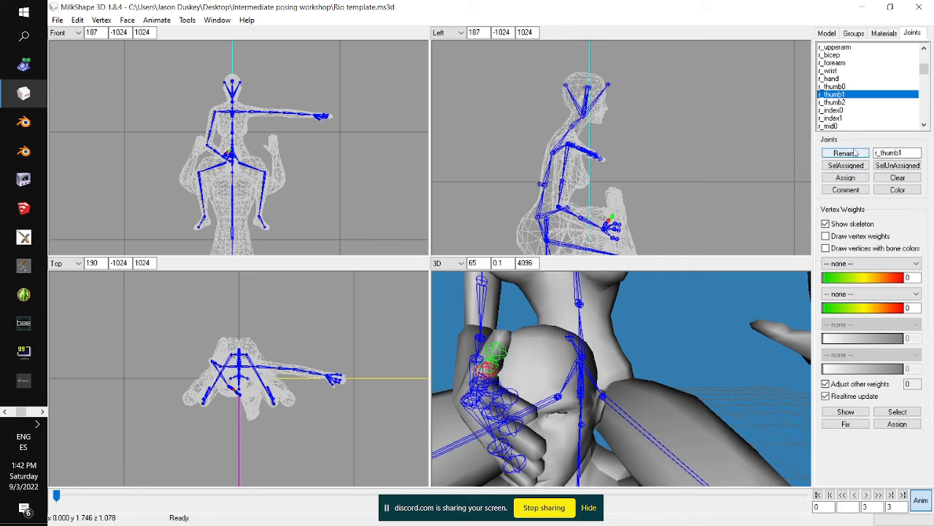
left_click(840, 102)
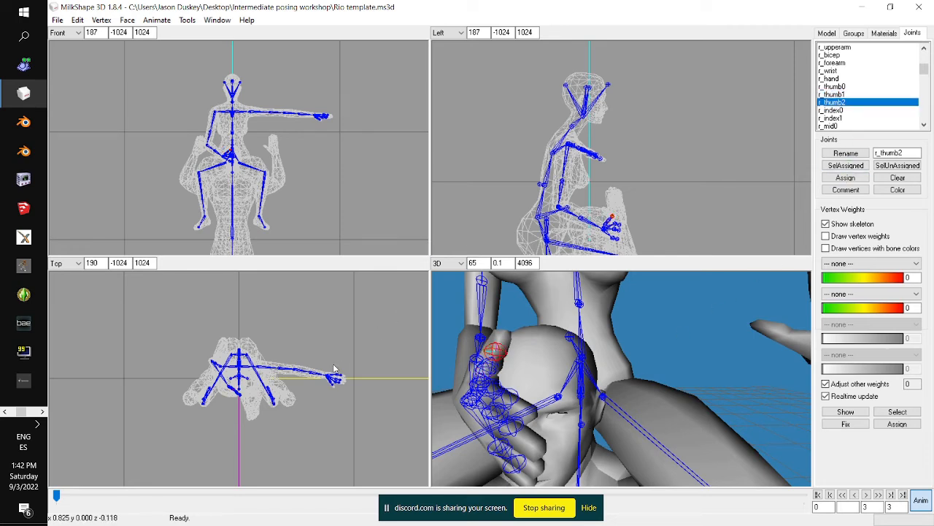
left_click_drag(335, 365, 342, 377)
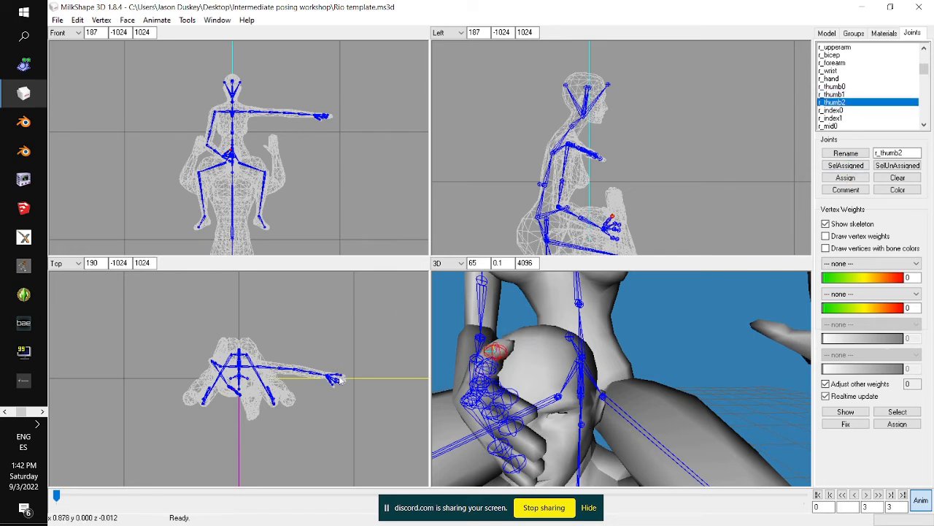
Rotate r_index0 upward in the Front view so Rio's right index finger extends across the male figure's brow
left_click(840, 119)
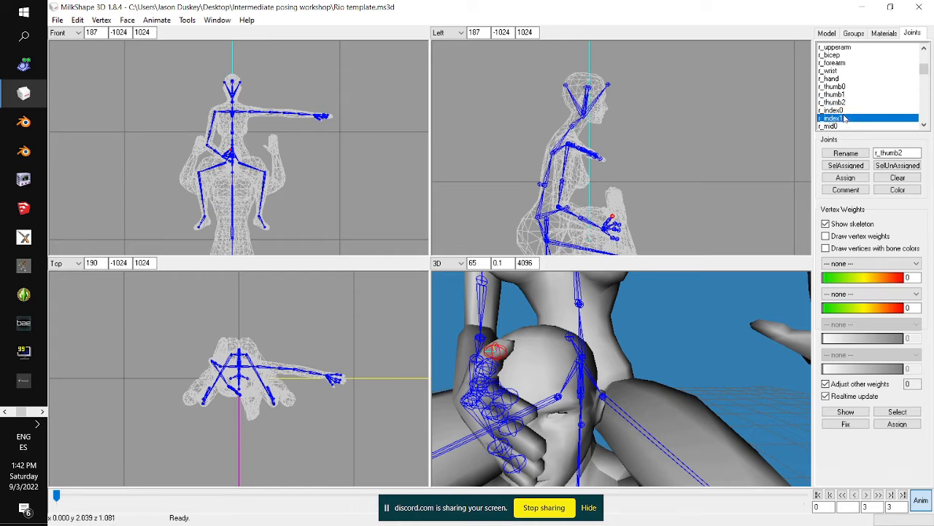
left_click(842, 110)
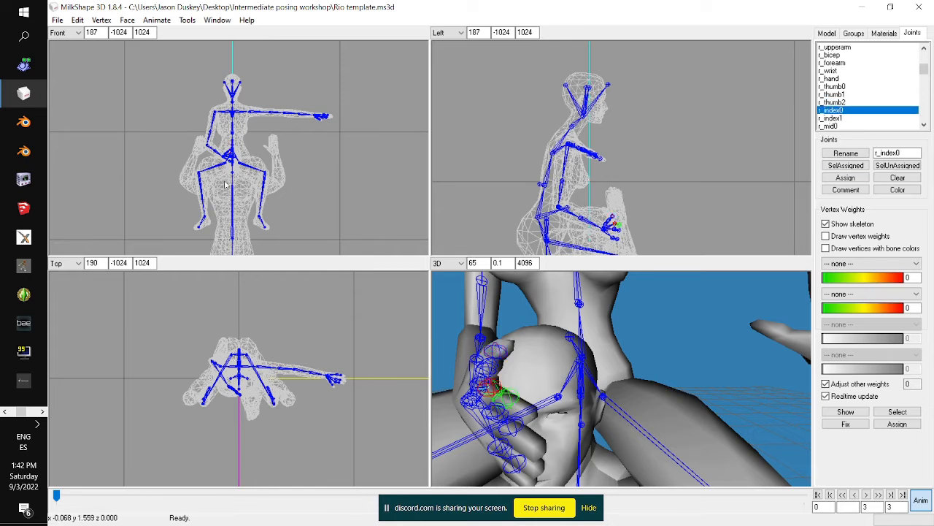
mouse_move(227, 187)
left_mouse_down()
mouse_move(235, 191)
mouse_move(240, 180)
left_mouse_up()
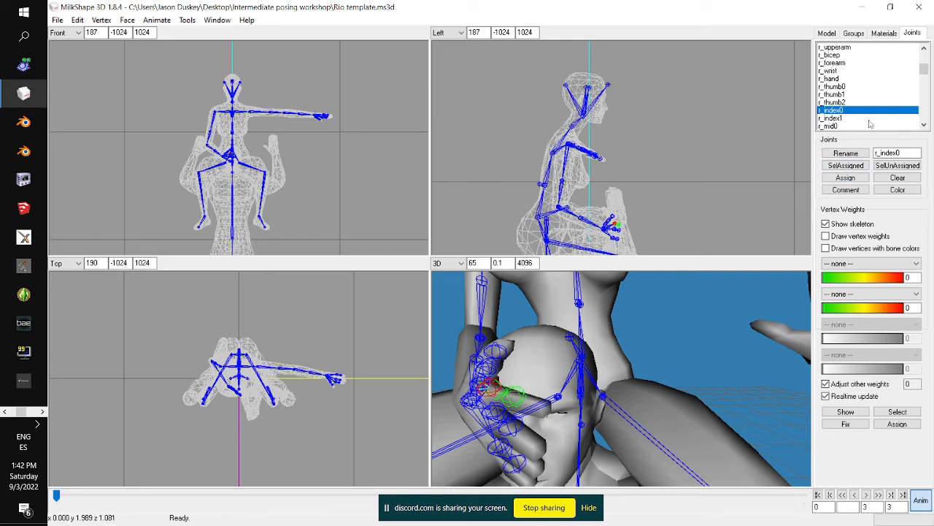
left_click(832, 118)
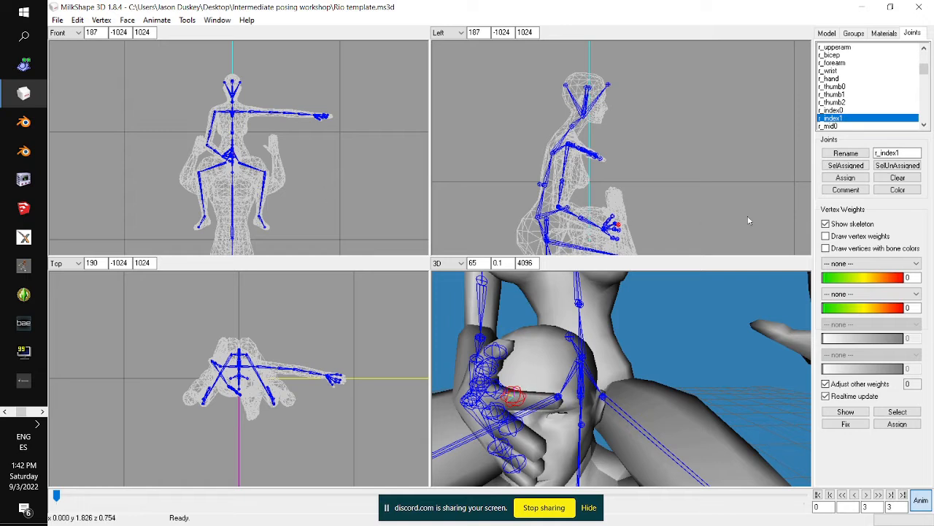
scroll(889, 94, "down", 1)
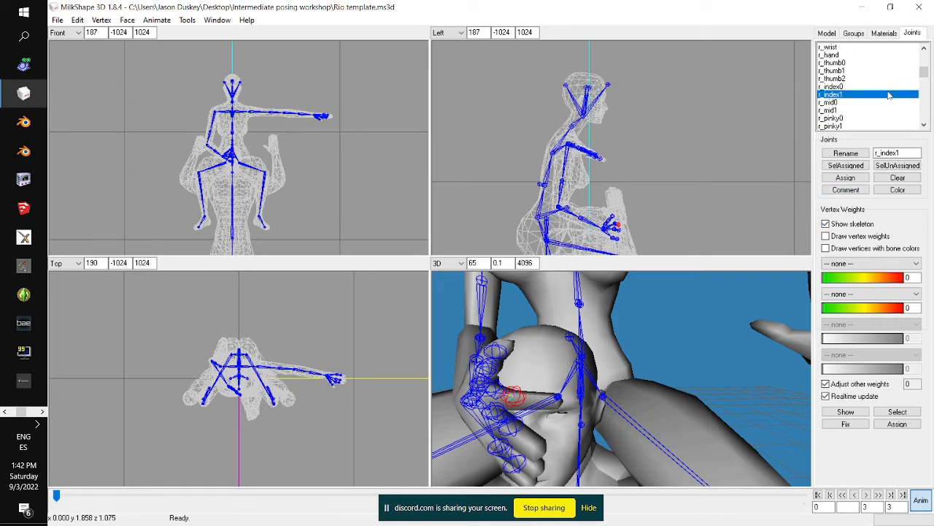
Rotate r_mid0 and r_mid1 upward in the Front view to straighten Rio's right middle finger across the male figure's face
left_click(833, 103)
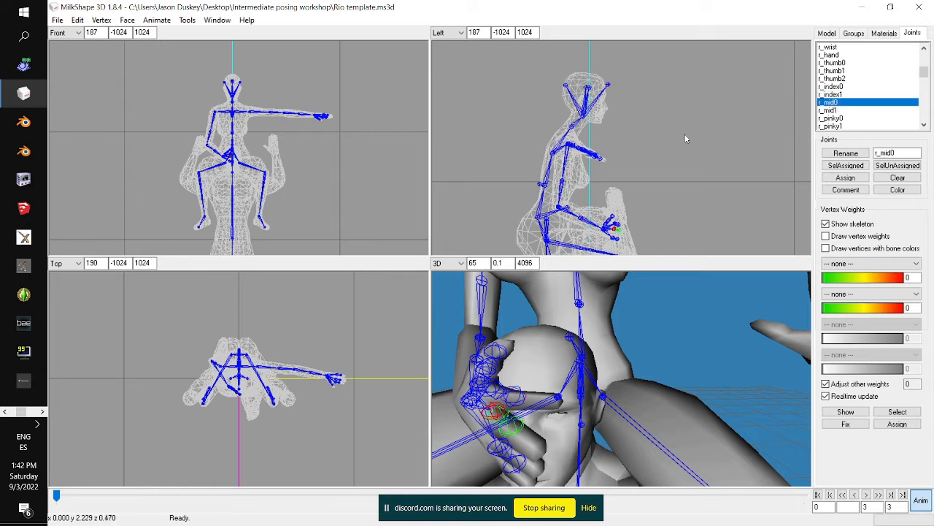
left_click_drag(355, 190, 325, 183)
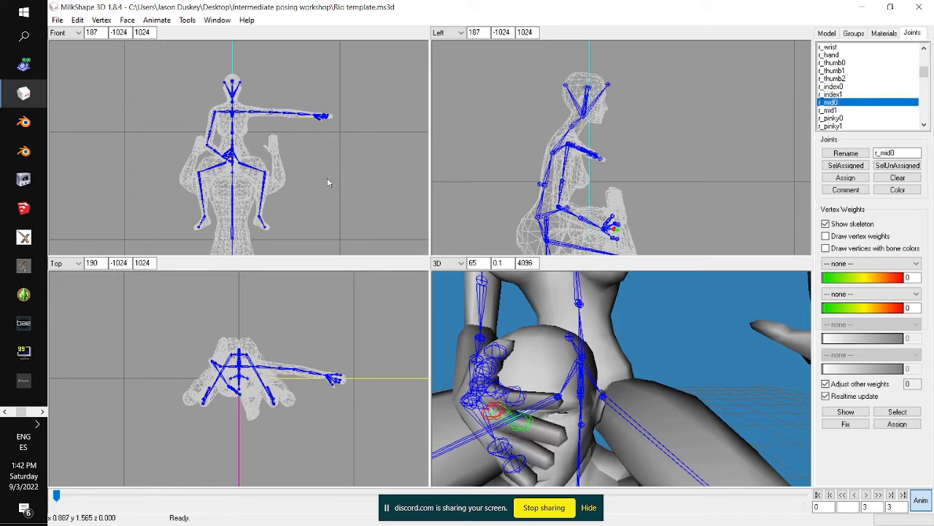
left_click(839, 111)
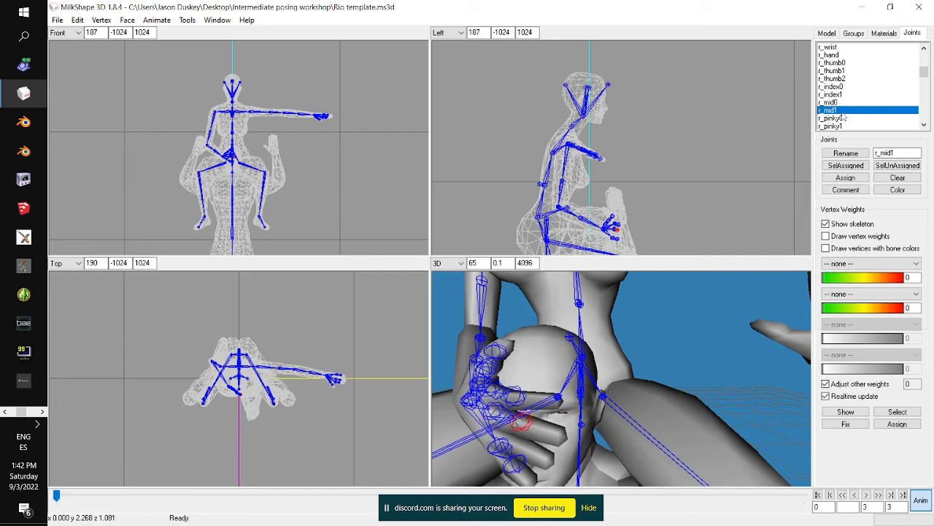
left_click_drag(299, 183, 301, 177)
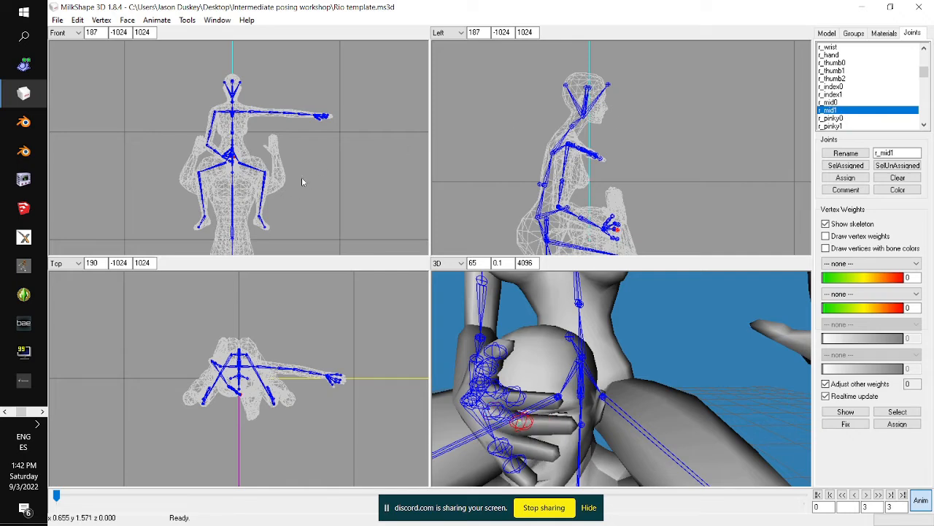
Rotate r_pinky0 and r_pinky1 in the Front view to align Rio's right little finger with the male figure's face
left_click_drag(586, 352, 548, 355)
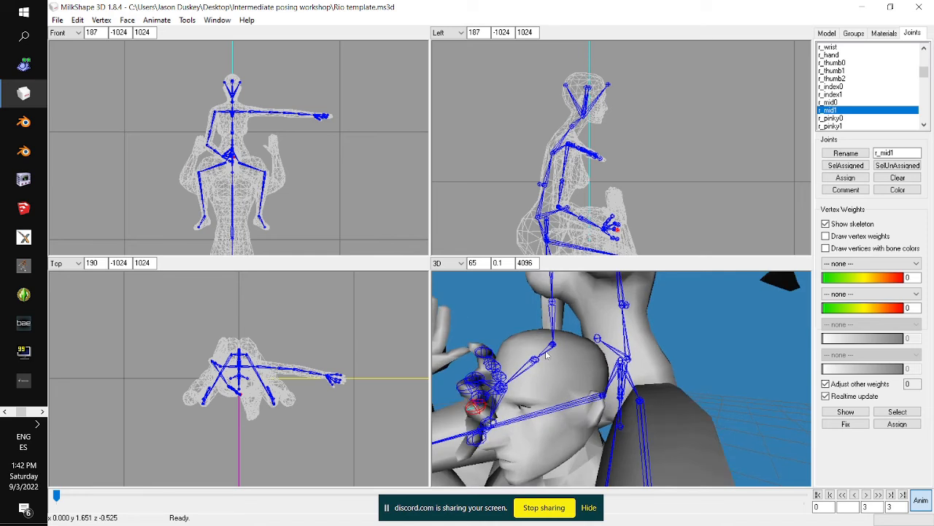
left_click(860, 127)
left_click(858, 119)
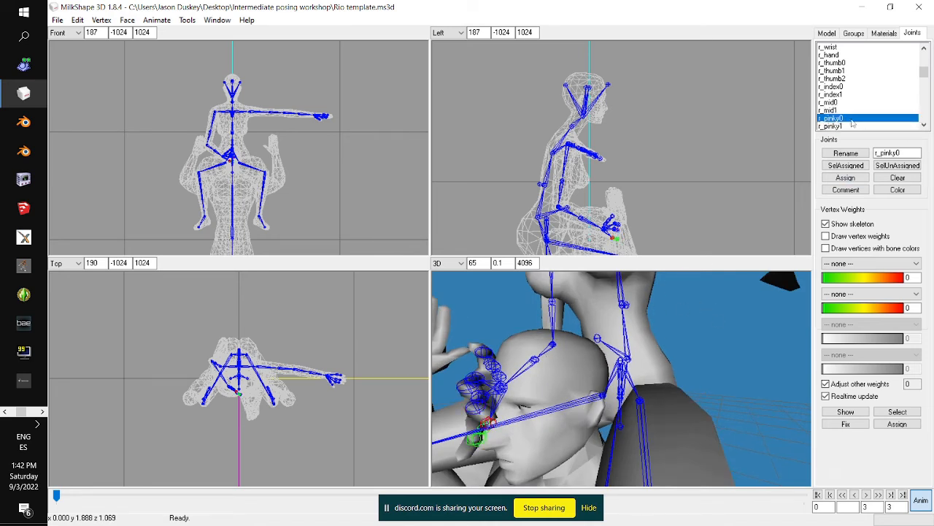
key("Down")
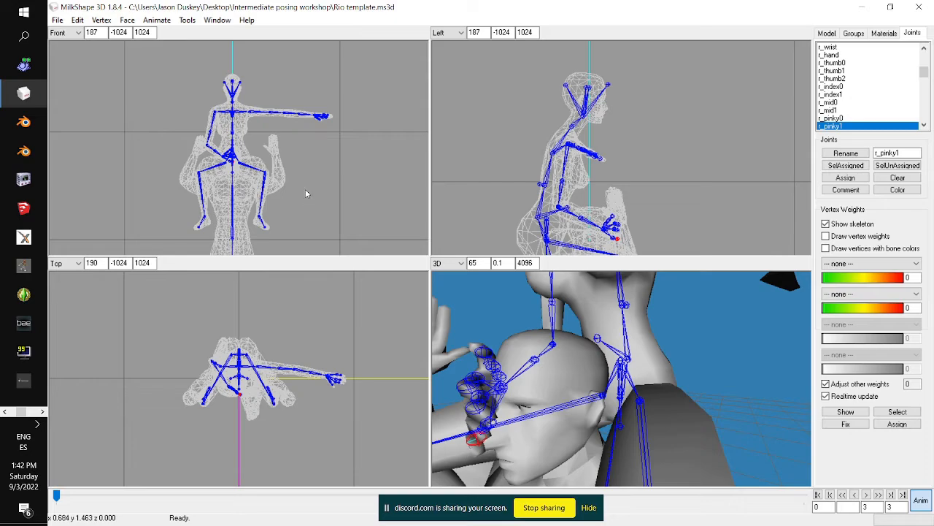
mouse_move(502, 351)
left_mouse_down()
mouse_move(574, 352)
mouse_move(482, 347)
mouse_move(488, 353)
left_mouse_up()
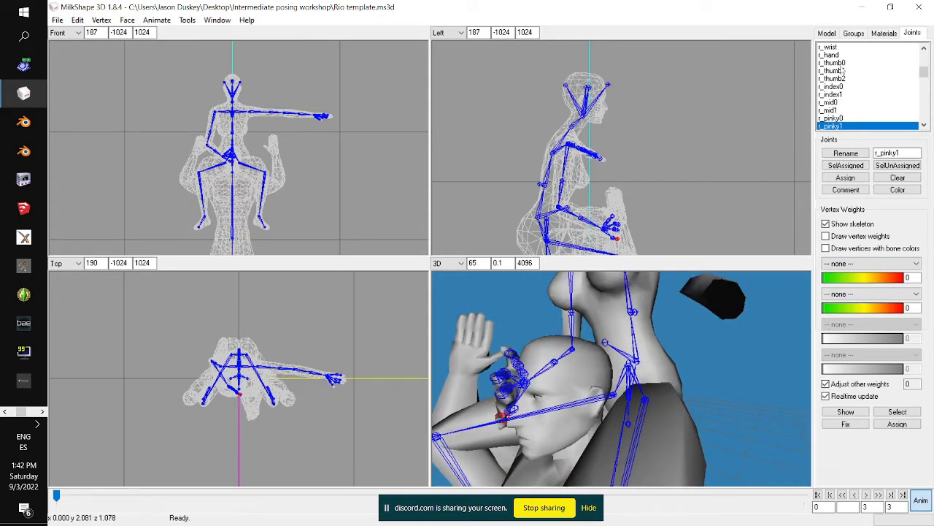
Fine-tune r_index0 and r_mid0 in the Front view so Rio's right index and middle fingers rest closer to the male figure's face
scroll(843, 71, "down", 1)
scroll(852, 95, "up", 1)
left_click(835, 86)
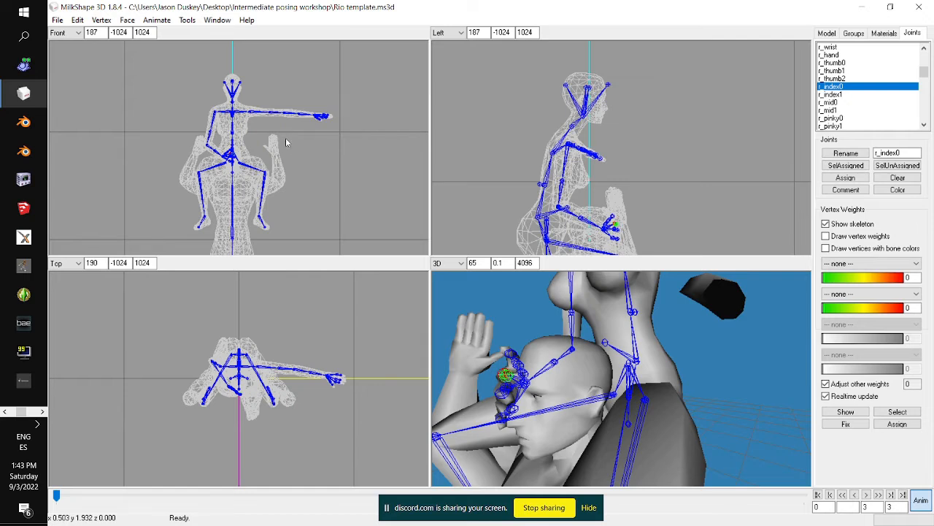
left_click(833, 102)
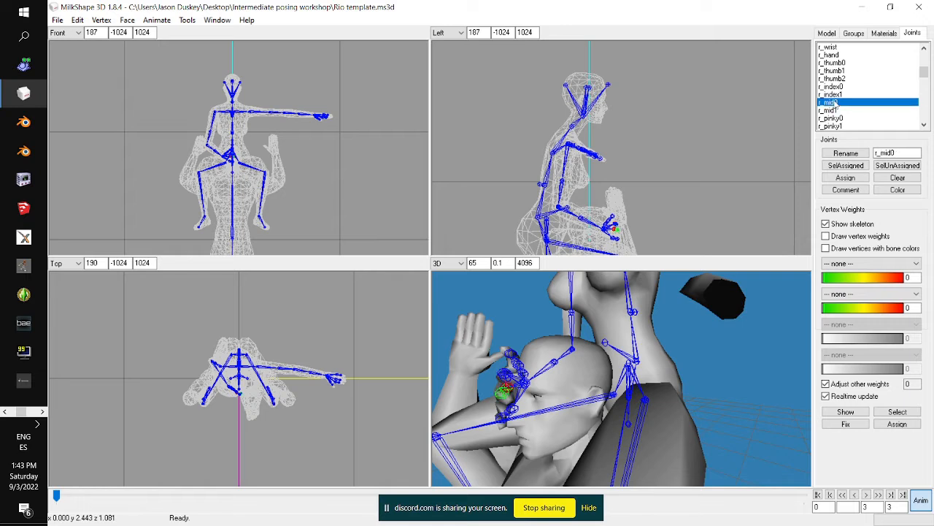
left_click_drag(240, 151, 248, 133)
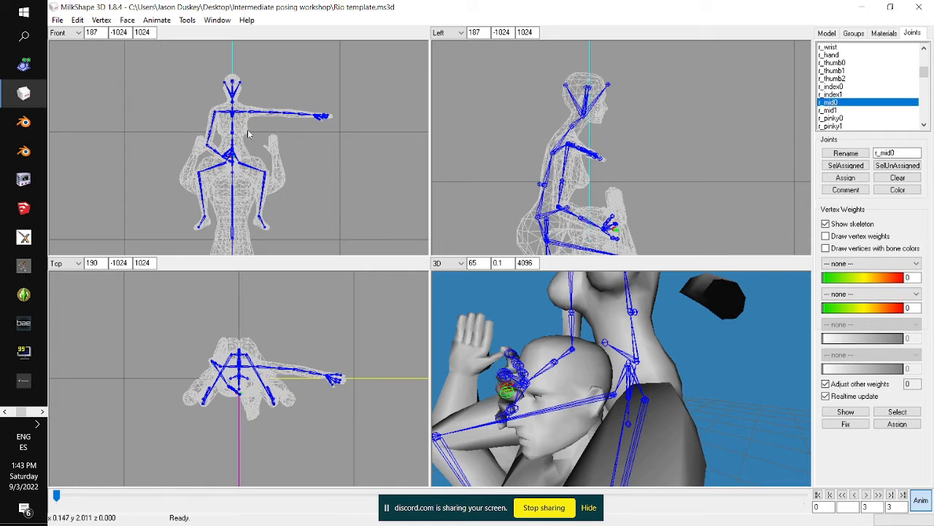
left_click_drag(533, 351, 564, 343)
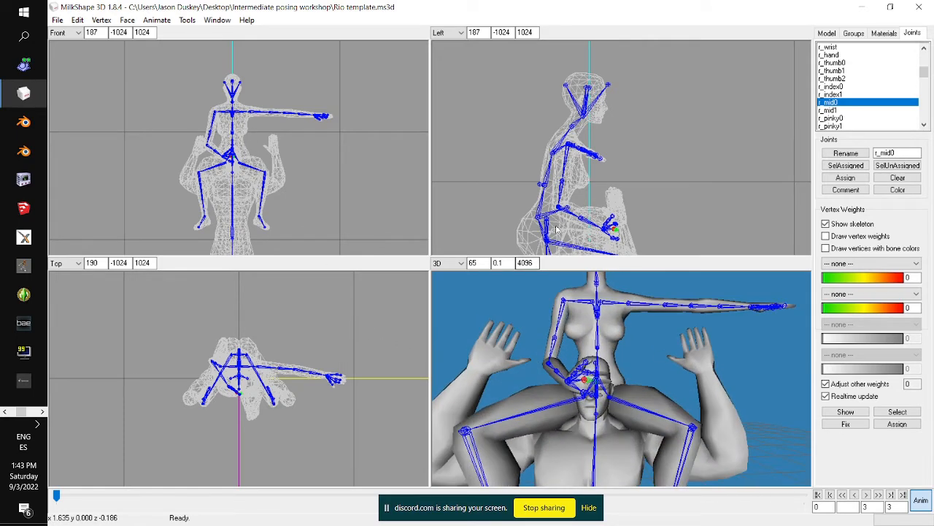
Lower l_upperarm so Rio's left arm hangs at her side, and bend l_forearm forward toward the male figure's head
scroll(876, 89, "down", 2)
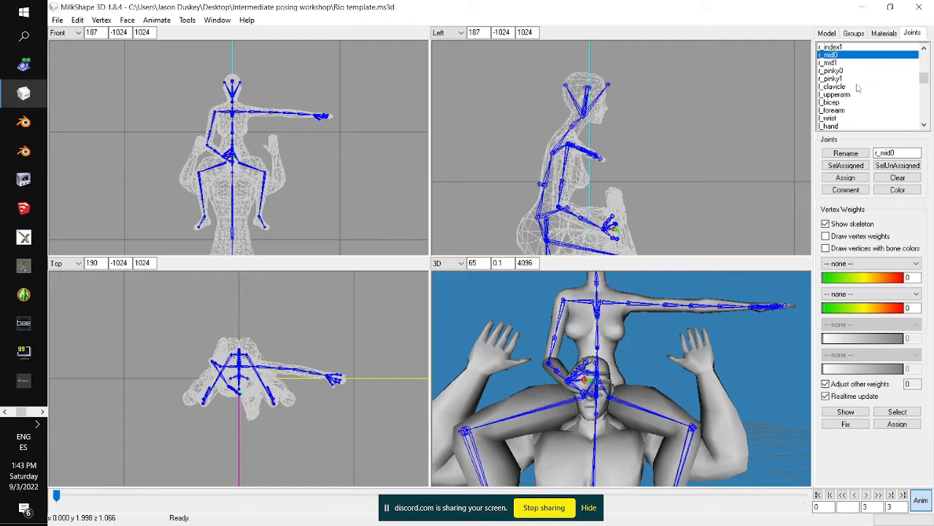
left_click(847, 94)
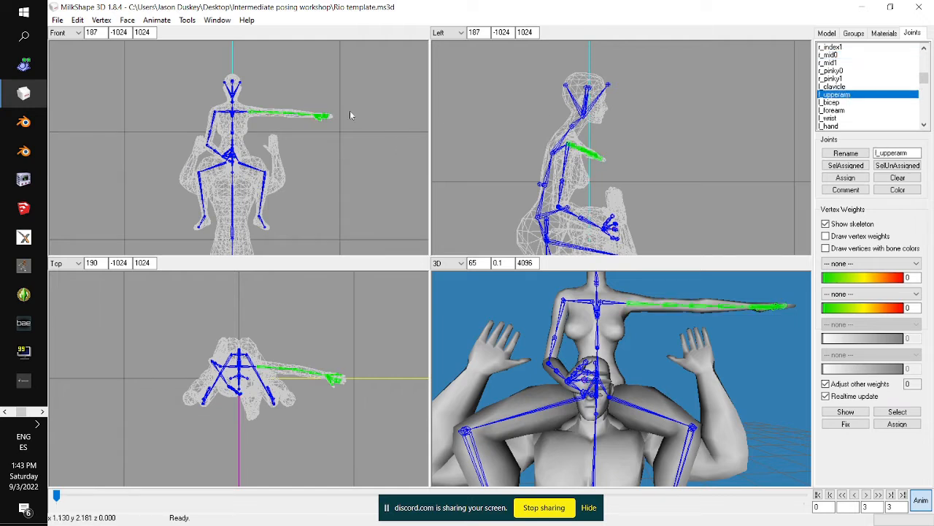
left_click_drag(324, 94, 327, 140)
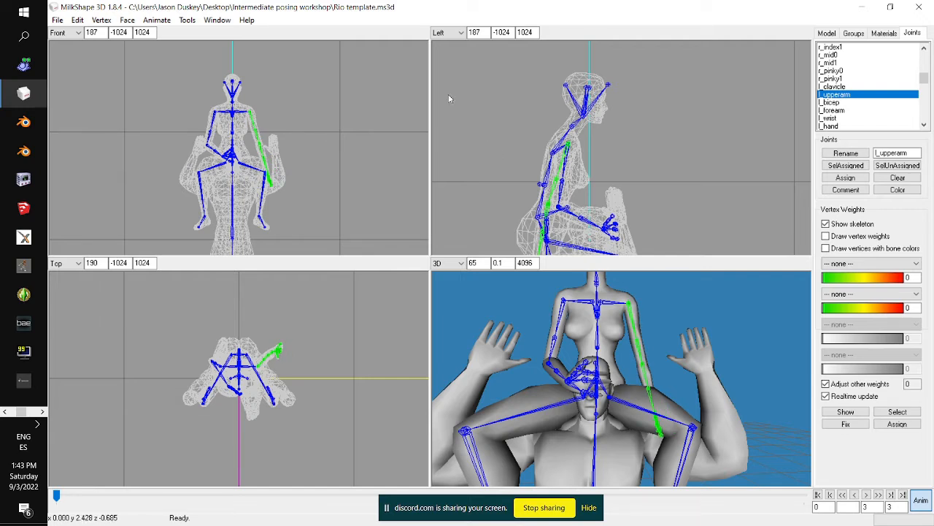
left_click(869, 110)
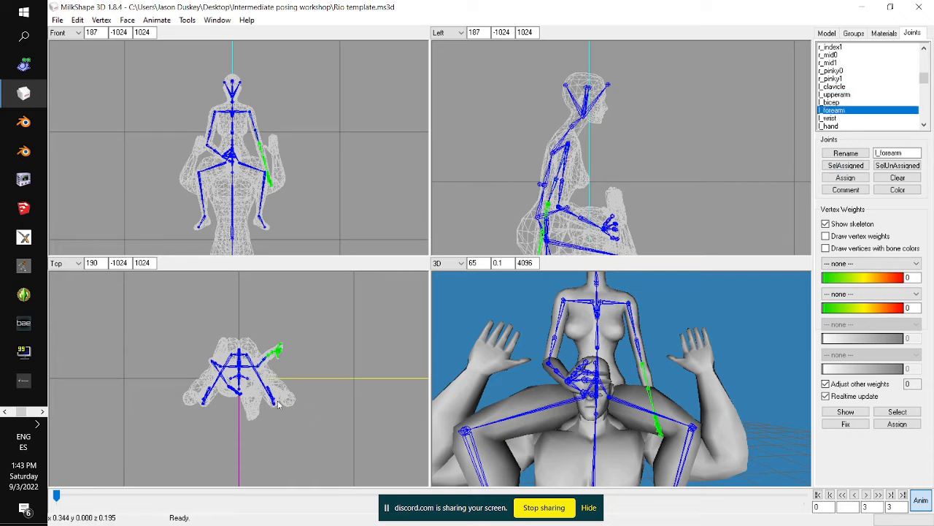
left_click_drag(278, 405, 283, 453)
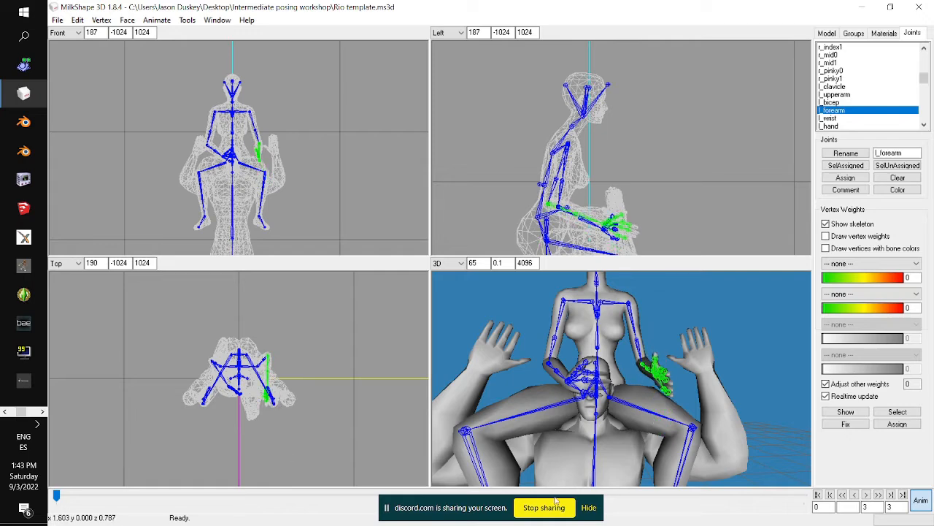
Rotate l_upperarm forward and inward so Rio's left forearm brings her hand in front of the male figure's face
mouse_move(596, 458)
left_mouse_down()
mouse_move(527, 449)
mouse_move(584, 468)
left_mouse_up()
scroll(527, 449, "up", 5)
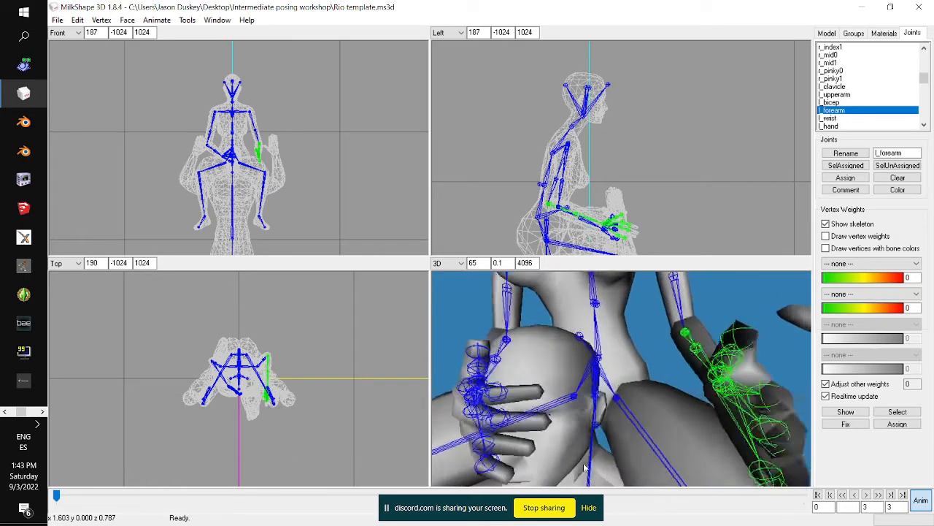
scroll(583, 468, "down", 5)
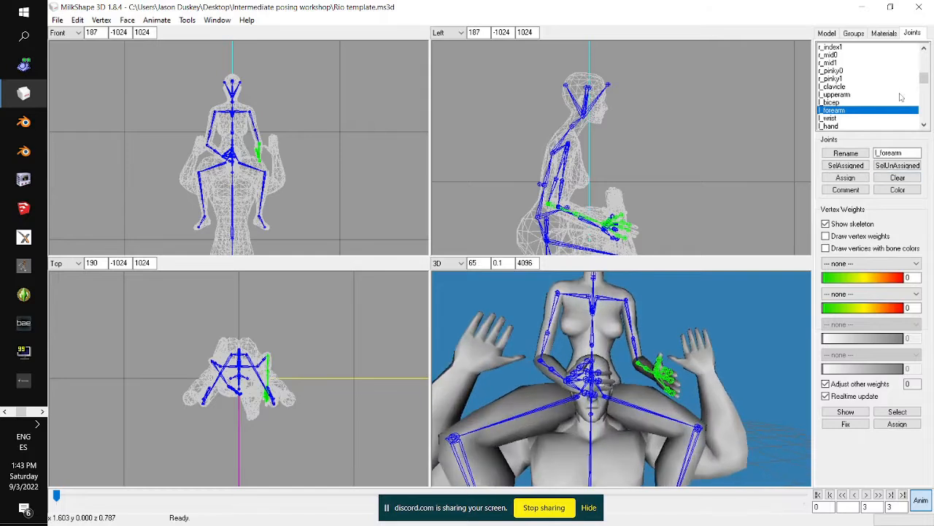
left_click(860, 95)
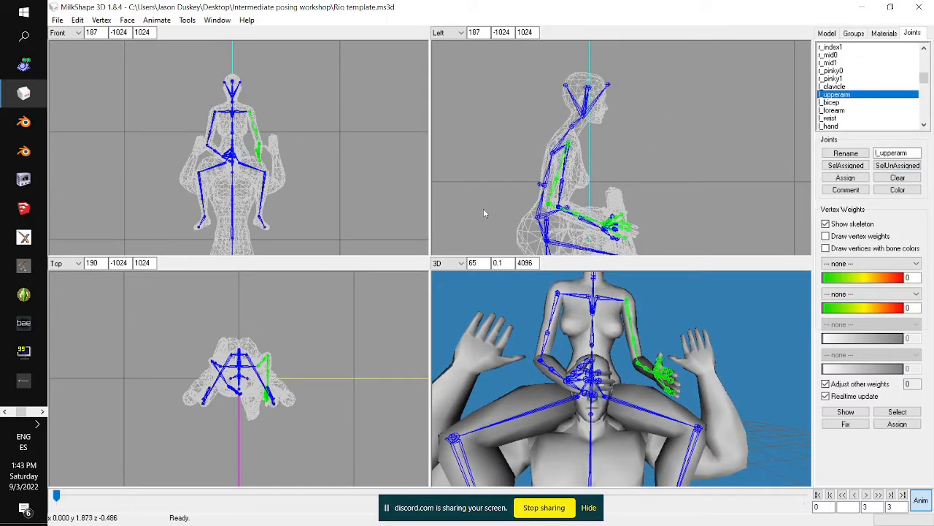
mouse_move(334, 336)
left_mouse_down()
mouse_move(322, 340)
mouse_move(326, 359)
mouse_move(324, 350)
left_mouse_up()
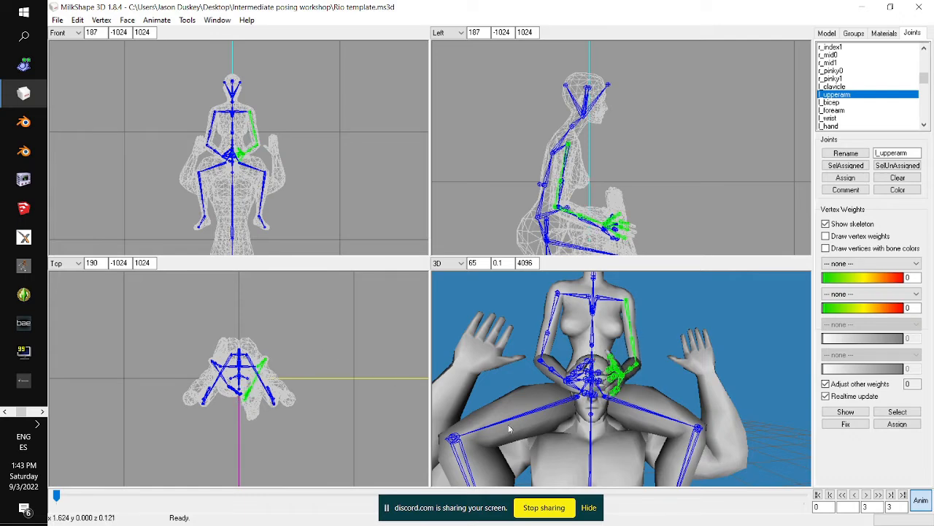
Rotate l_hand in the Left, Top and Front views to turn Rio's left palm toward the male figure's face
scroll(594, 431, "up", 3)
left_click_drag(508, 426, 595, 422)
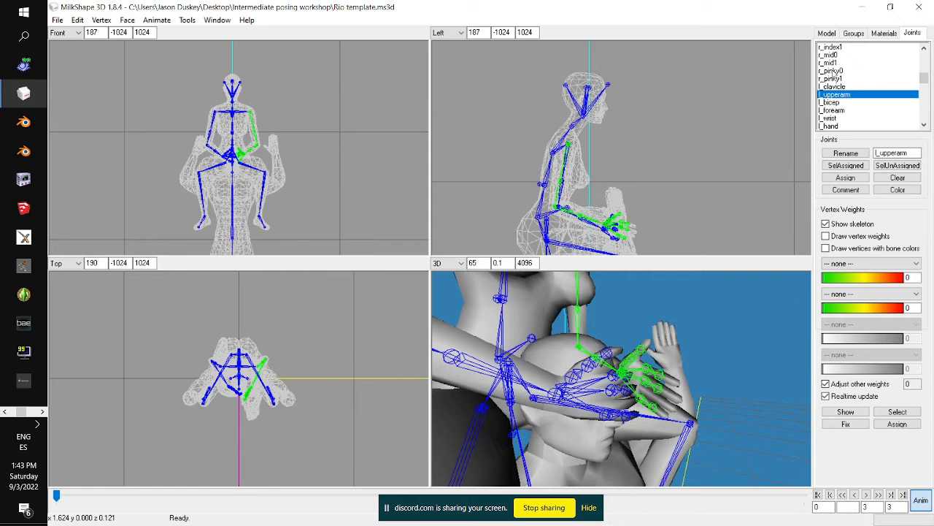
left_click(839, 126)
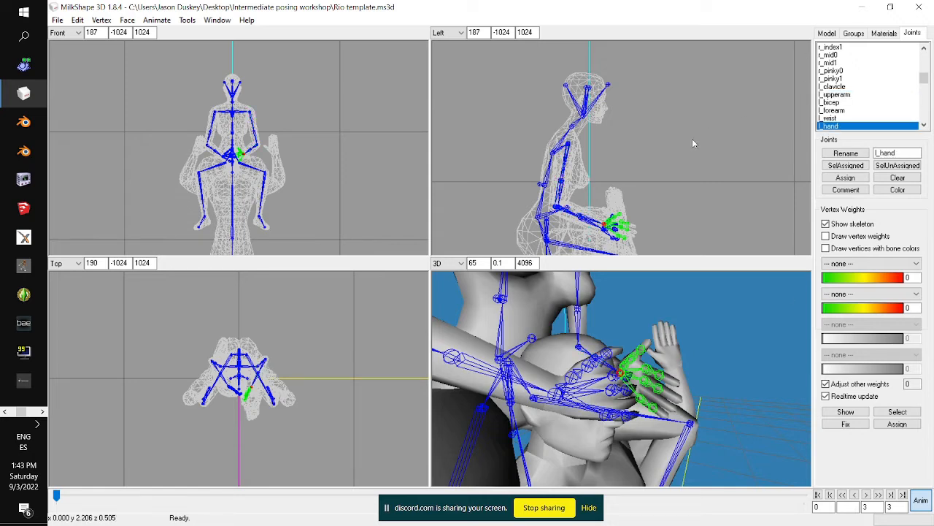
mouse_move(692, 139)
left_mouse_down()
mouse_move(686, 126)
mouse_move(686, 141)
left_mouse_up()
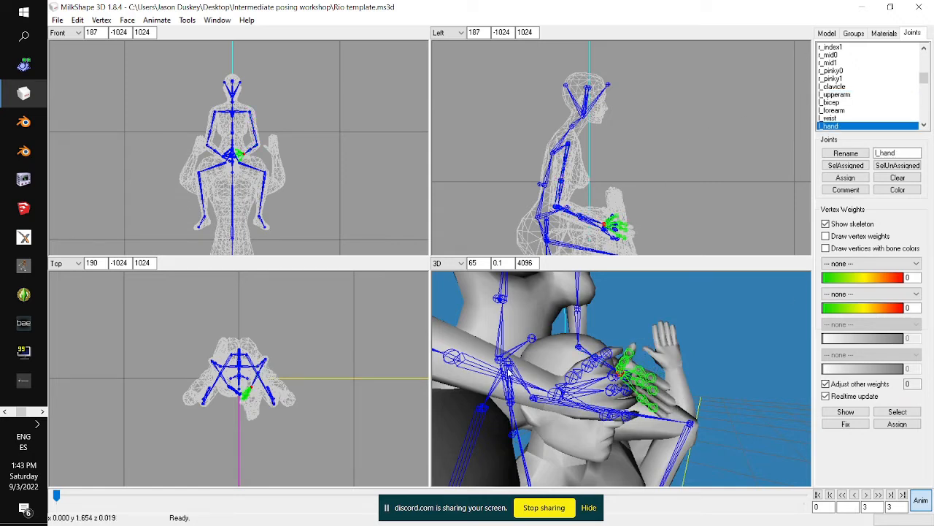
left_click_drag(319, 402, 327, 412)
mouse_move(223, 146)
left_mouse_down()
mouse_move(227, 163)
mouse_move(228, 155)
left_mouse_up()
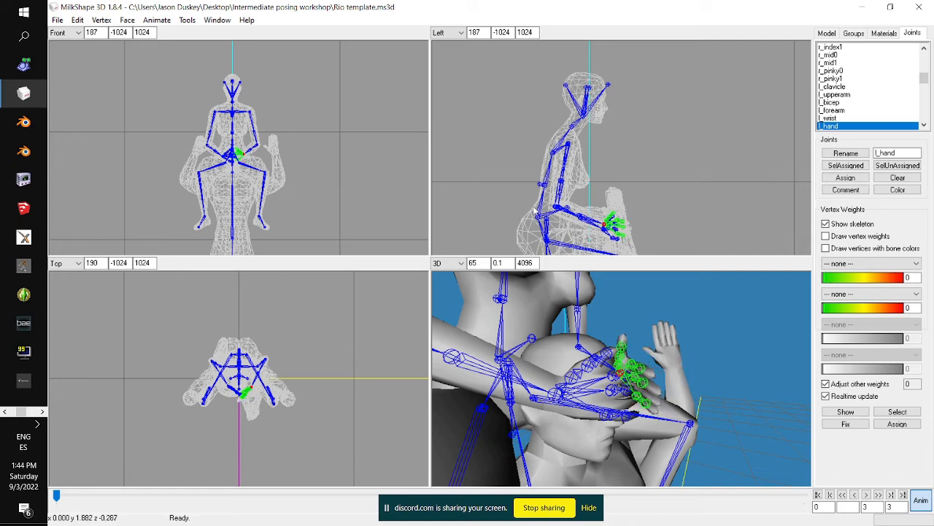
Refine l_hand's tilt in the Left, Front and Top views so Rio's left hand lies over her right fingers
left_click_drag(731, 324, 693, 355)
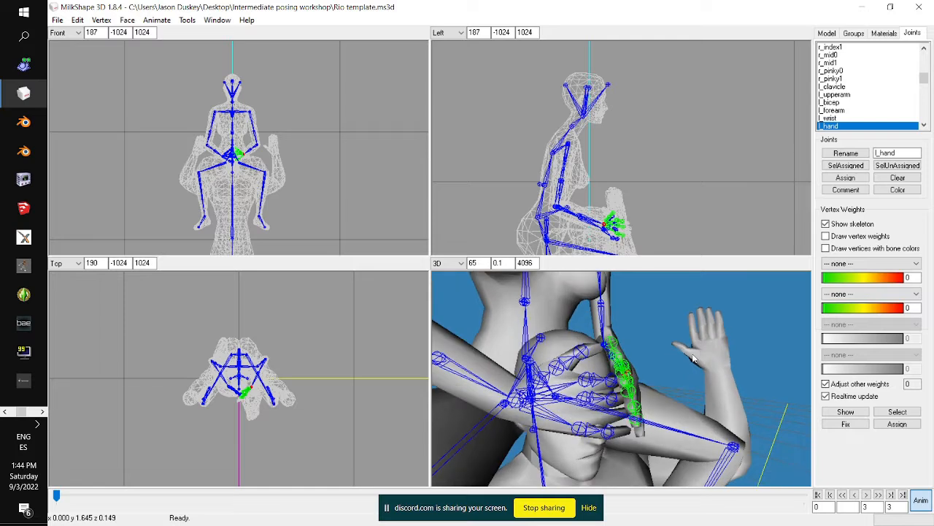
left_click_drag(678, 208, 664, 212)
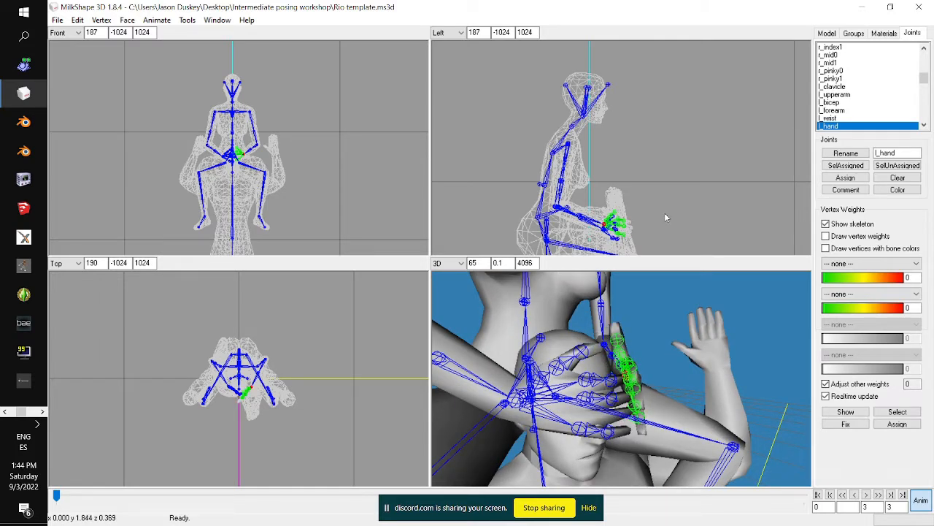
left_click_drag(332, 182, 333, 200)
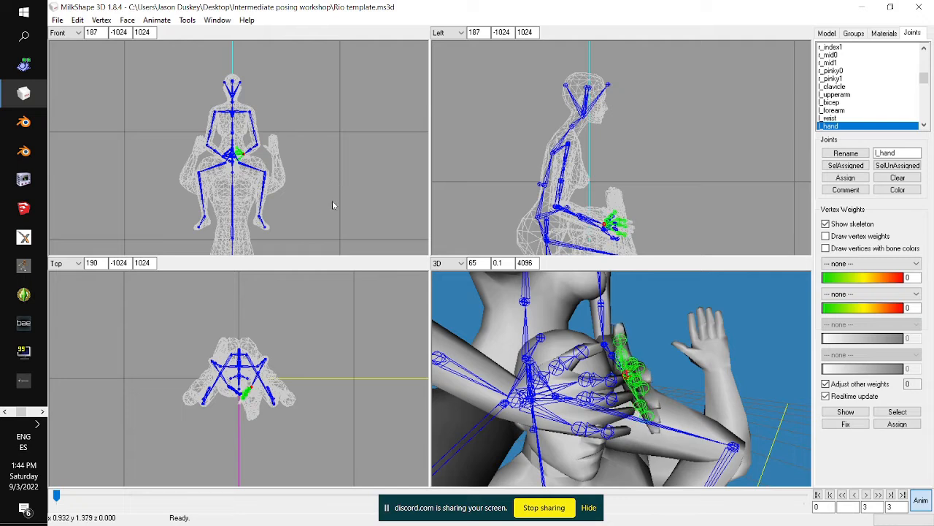
left_click_drag(310, 366, 319, 362)
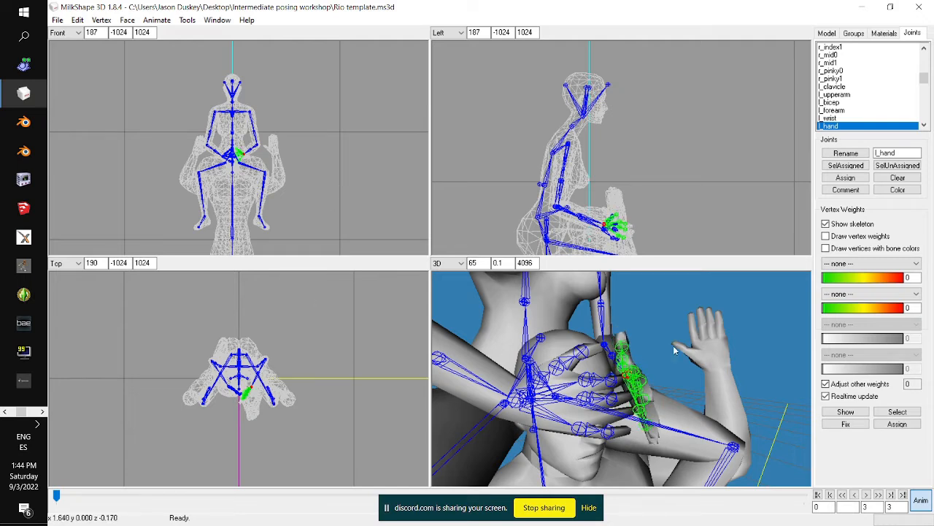
Bend l_thumb1 and l_thumb2 in the Top view so Rio's left thumb curves toward the male figure's forehead
scroll(854, 123, "down", 2)
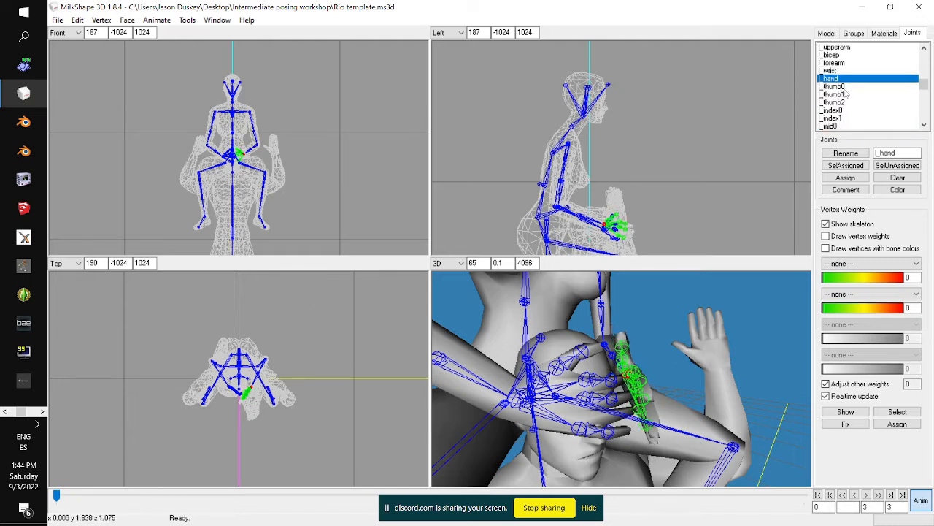
left_click(845, 95)
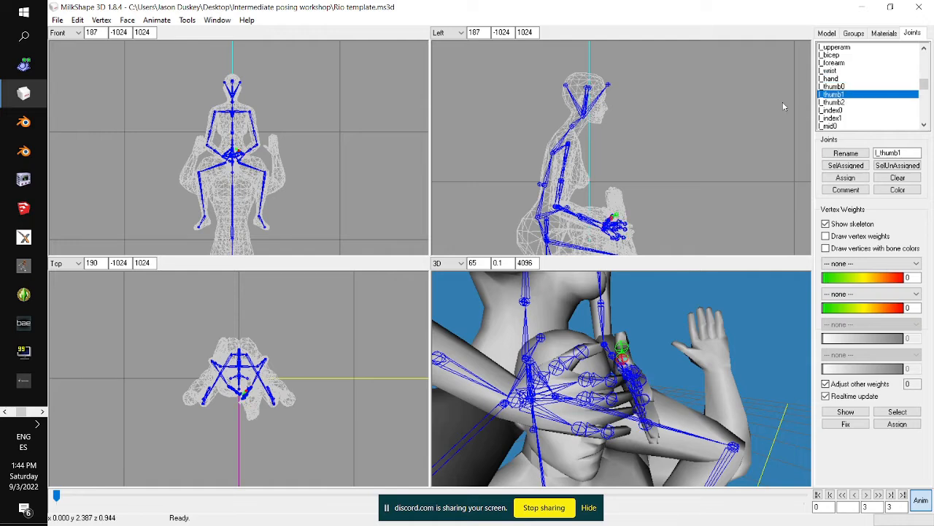
left_click_drag(293, 389, 297, 375)
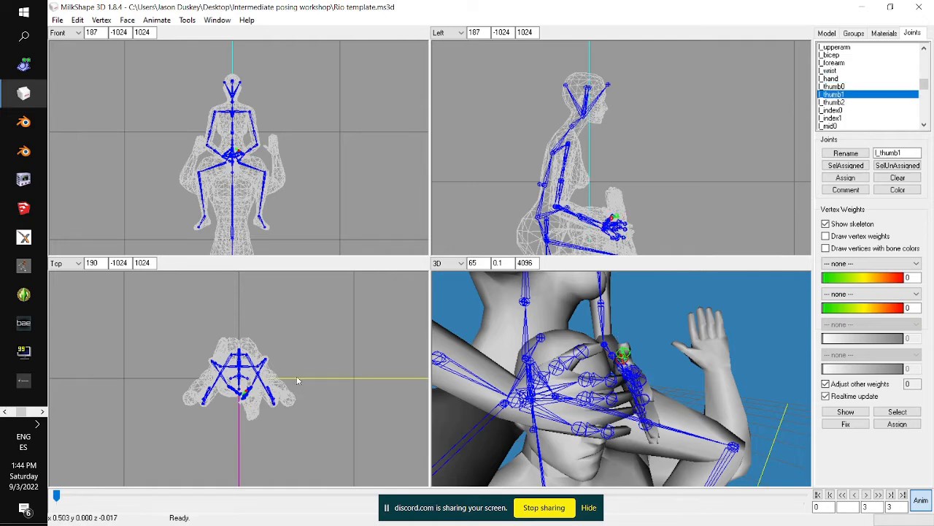
scroll(571, 380, "down", 3)
left_click_drag(571, 379, 545, 380)
scroll(544, 382, "up", 2)
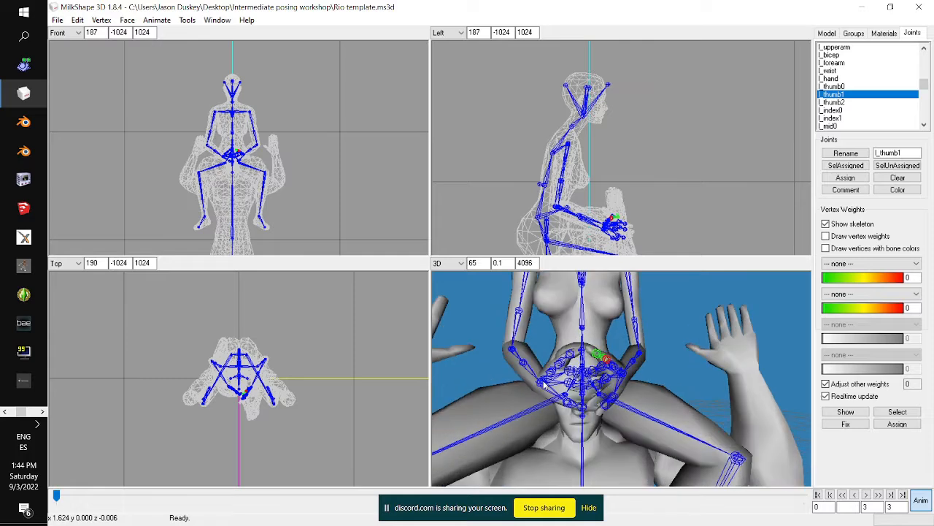
left_click(833, 102)
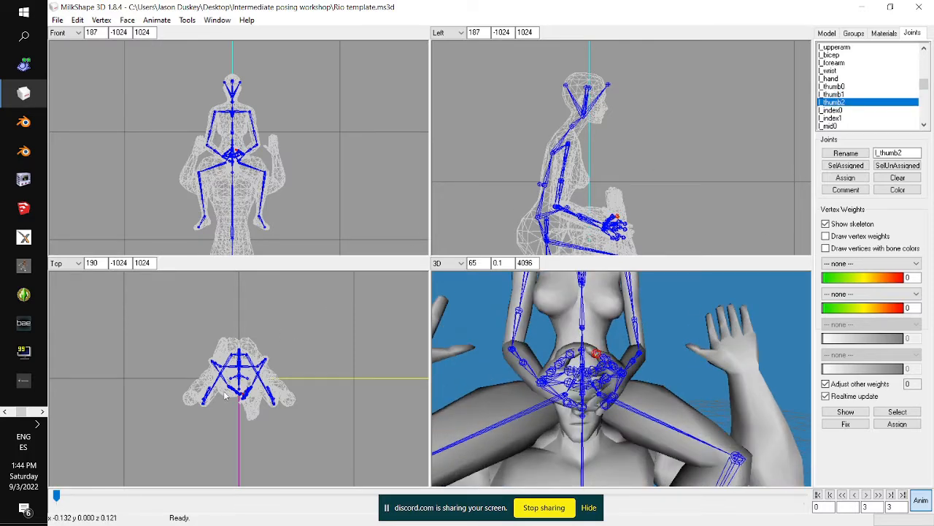
left_click_drag(225, 392, 217, 413)
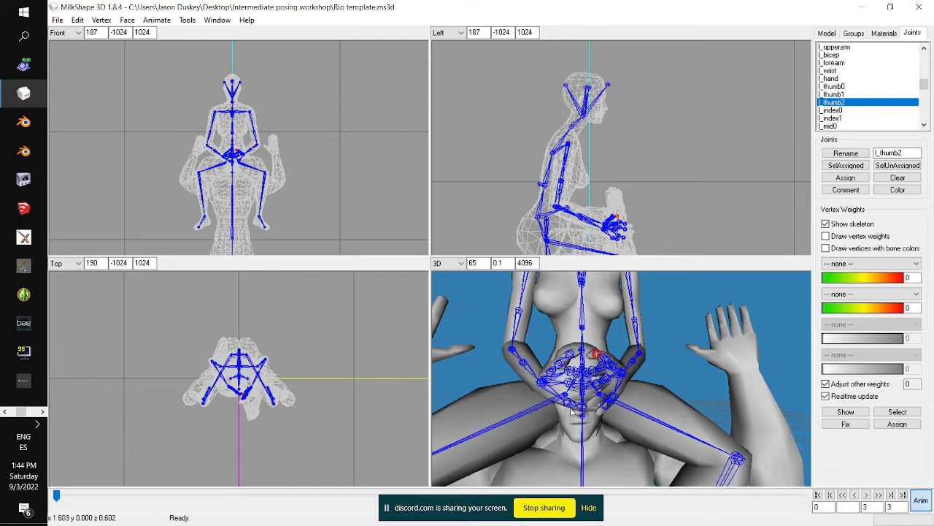
Rotate l_index0 and l_index1 in the Front view to curve Rio's left index finger over her right hand
left_click_drag(572, 412, 621, 429)
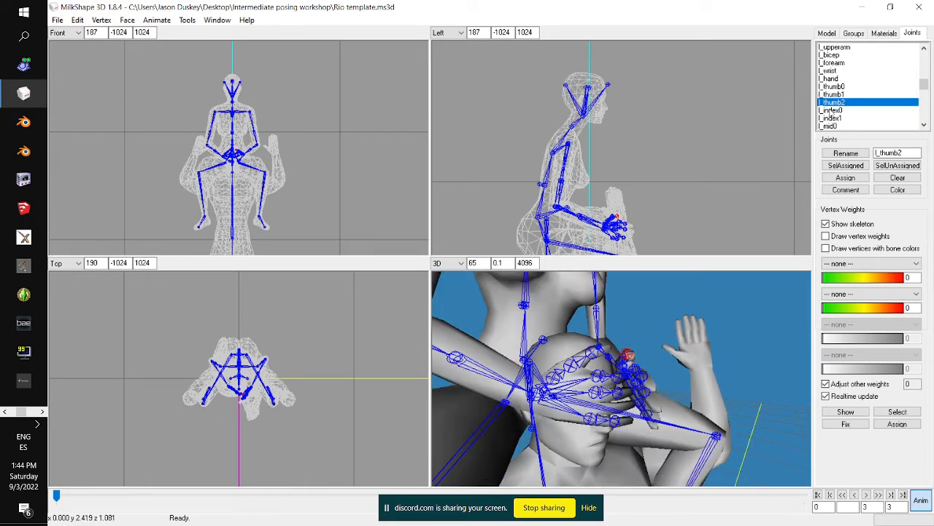
left_click(831, 110)
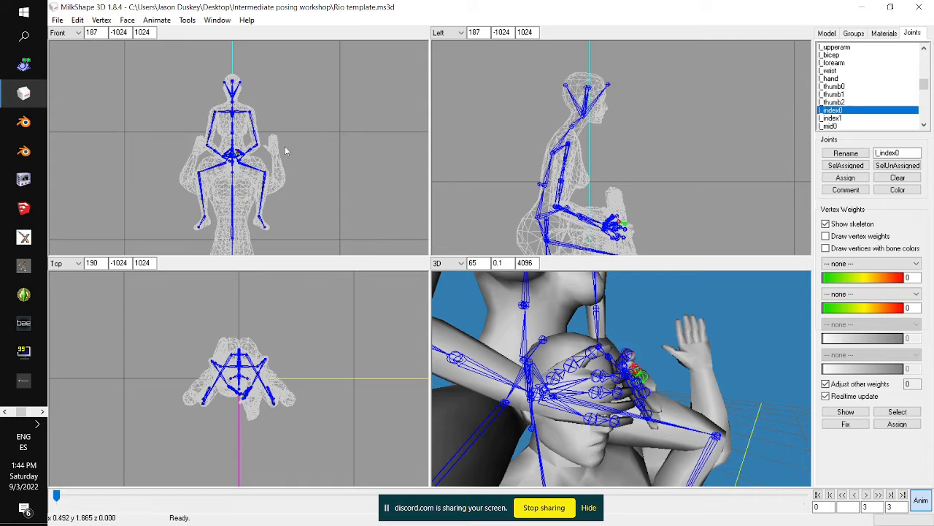
mouse_move(255, 169)
left_mouse_down()
mouse_move(262, 156)
mouse_move(259, 187)
left_mouse_up()
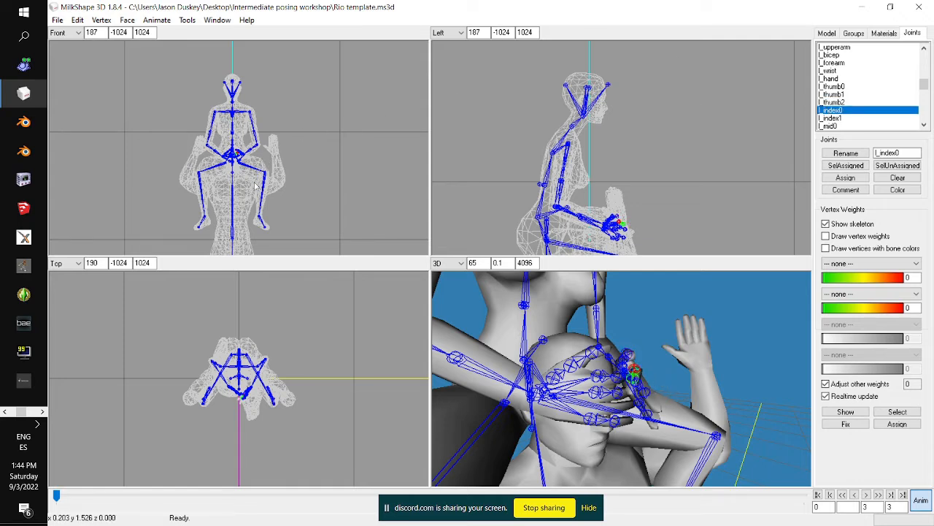
left_click(847, 118)
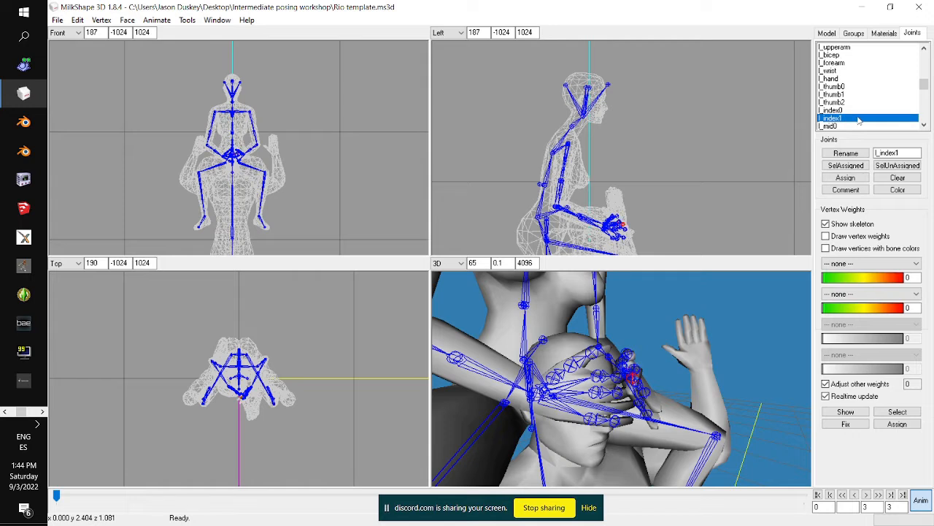
left_click_drag(258, 140, 258, 151)
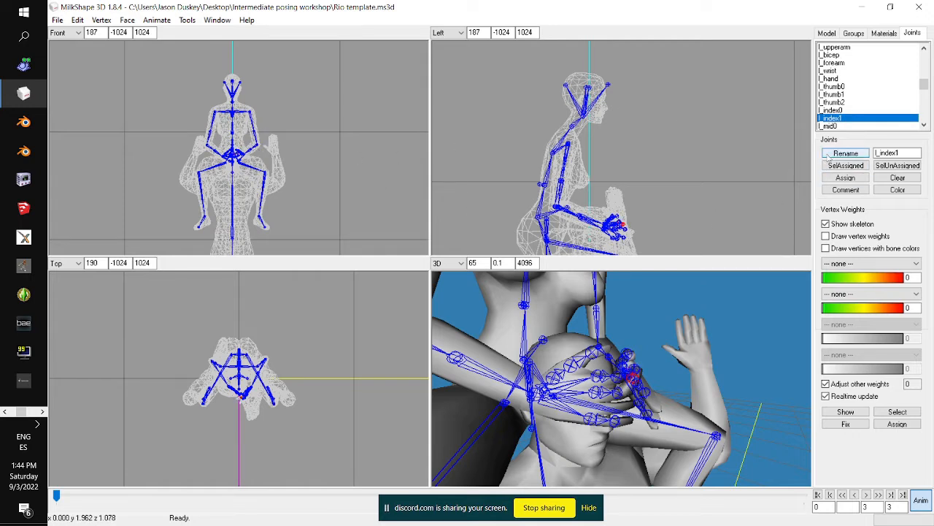
Rotate l_mid0 and l_mid1 in the Front view so Rio's left middle finger follows the index finger's curve
scroll(847, 111, "down", 1)
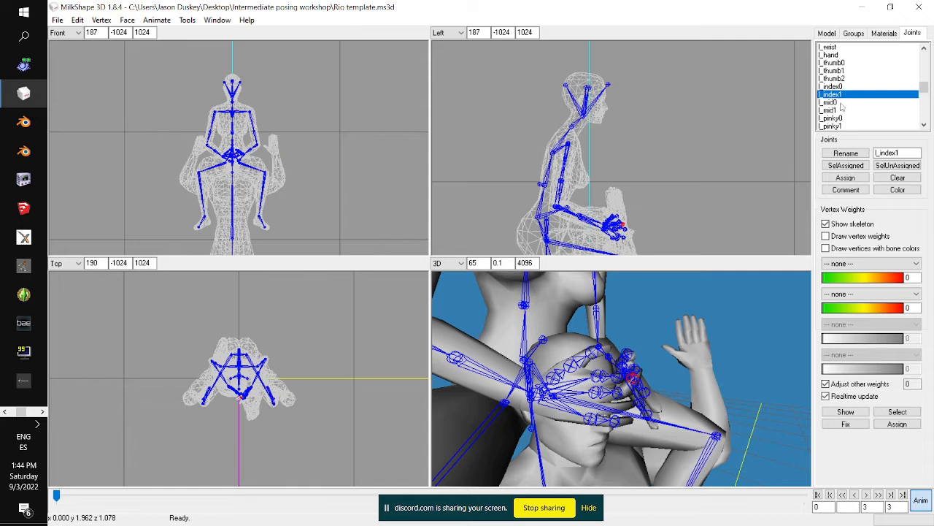
left_click(840, 103)
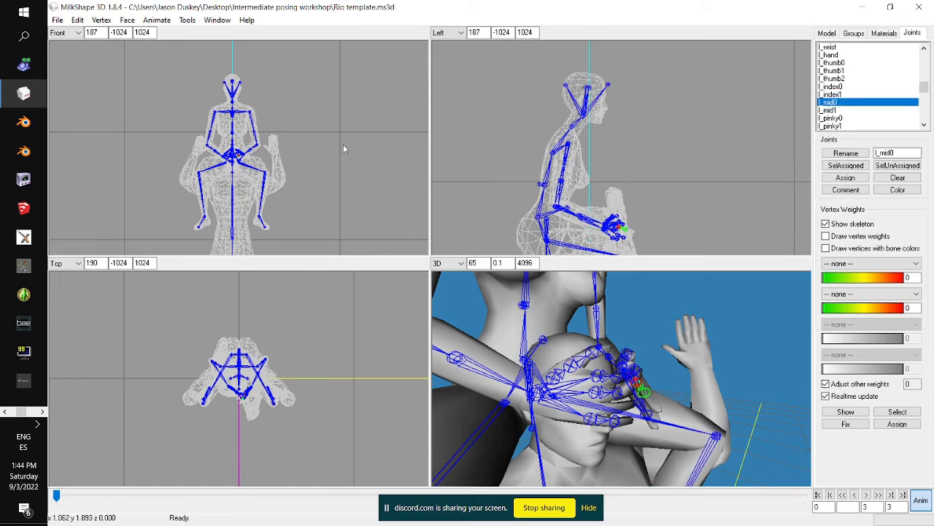
left_click_drag(308, 156, 303, 170)
left_click(832, 111)
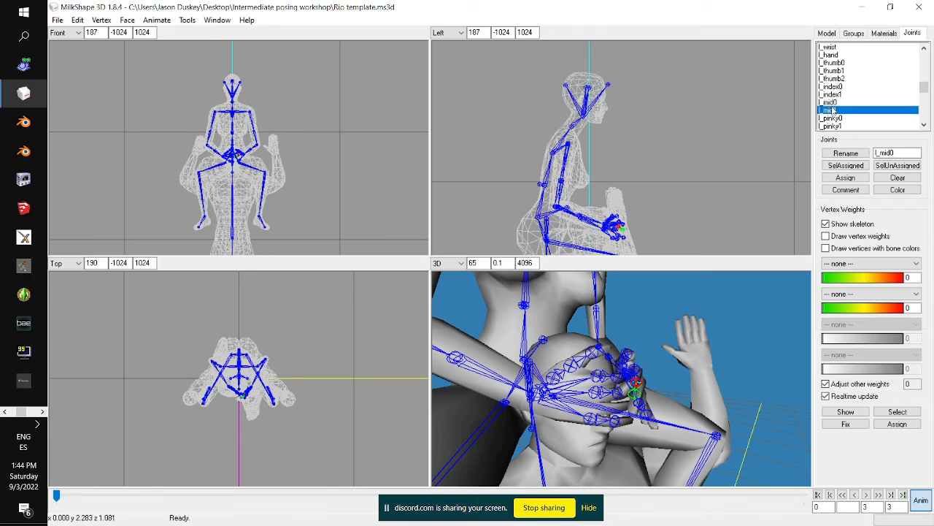
mouse_move(219, 137)
left_mouse_down()
mouse_move(213, 152)
mouse_move(220, 122)
left_mouse_up()
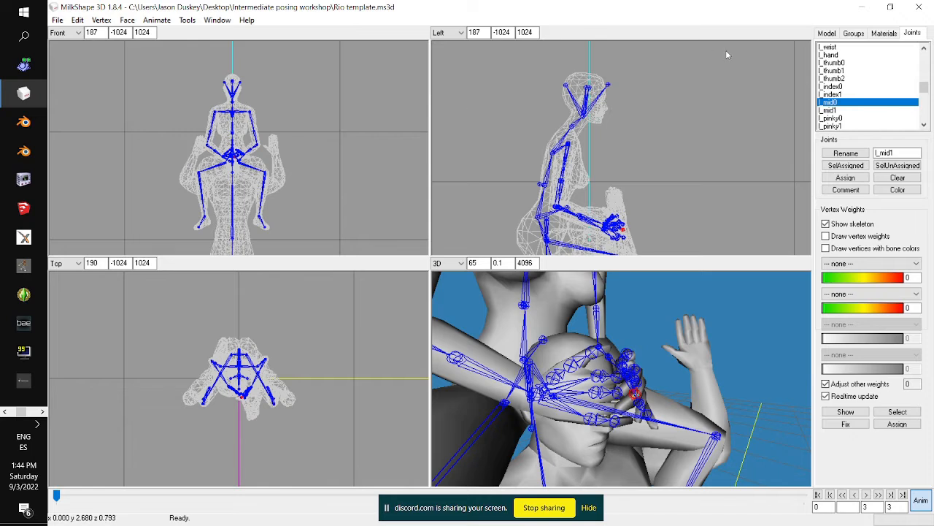
Rotate l_pinky0 and l_pinky1 in the Front view to bring Rio's left pinky in line with her other fingers
left_click(841, 118)
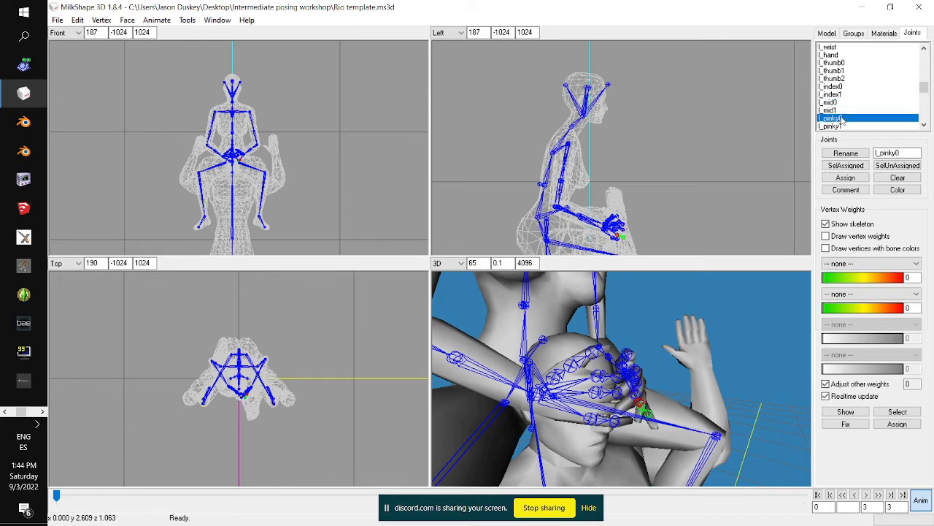
left_click_drag(246, 130, 246, 143)
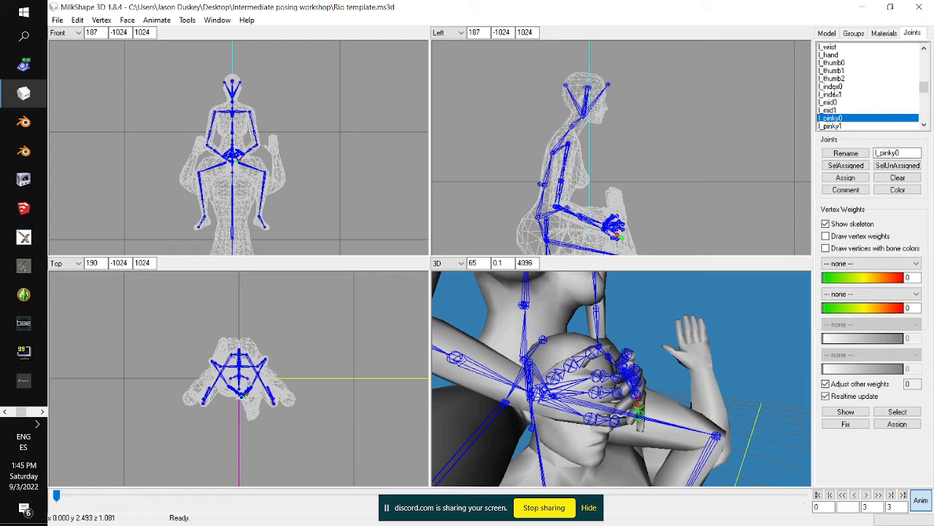
left_click(847, 127)
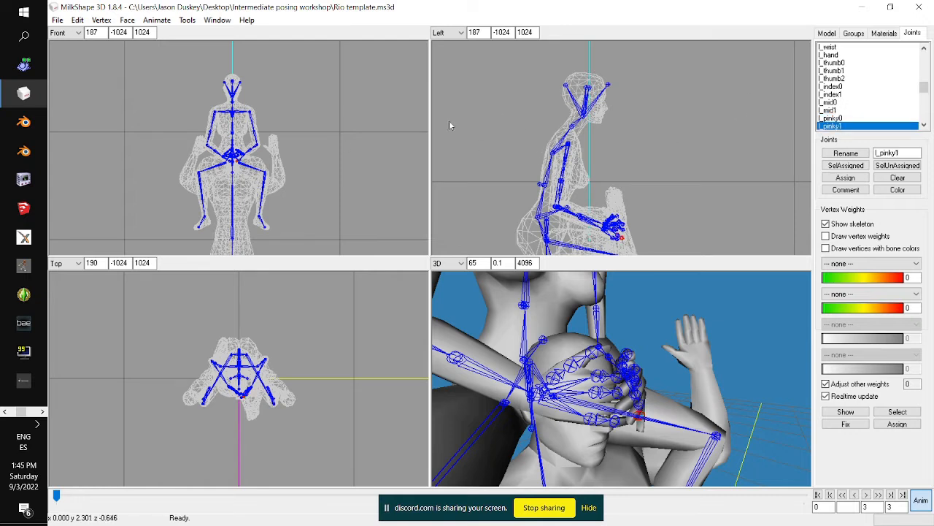
mouse_move(273, 190)
left_mouse_down()
mouse_move(280, 174)
mouse_move(281, 201)
left_mouse_up()
Check Rio's hands over the male figure's eyes and set a keyframe for the pose
scroll(581, 348, "down", 5)
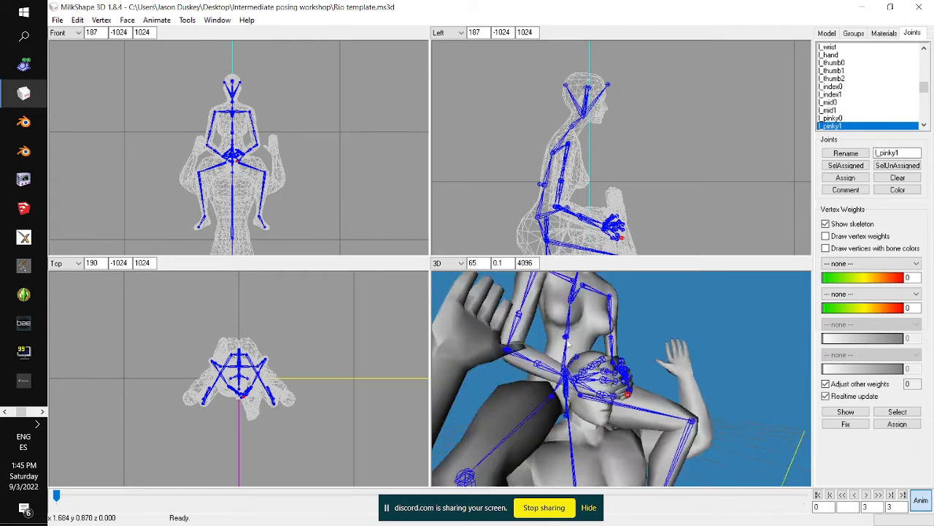
left_click_drag(582, 348, 548, 348)
scroll(524, 337, "up", 3)
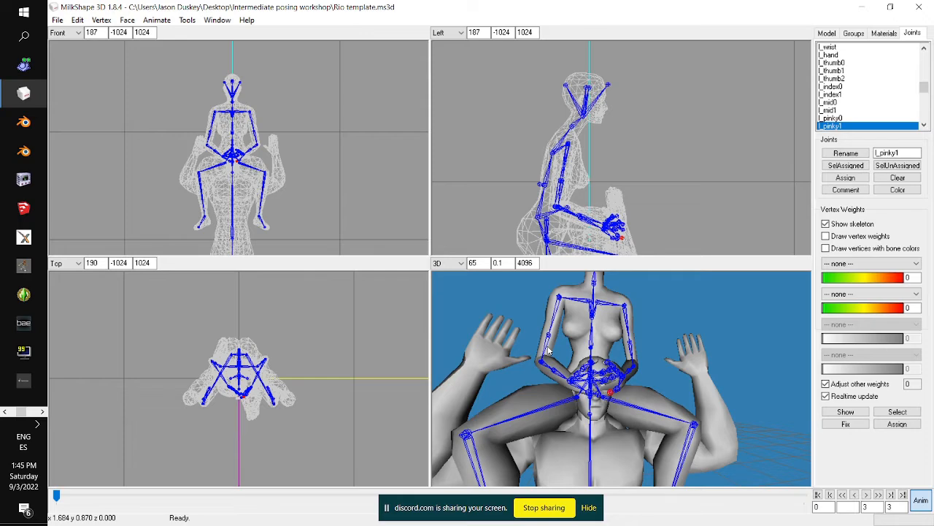
left_click_drag(583, 404, 562, 401)
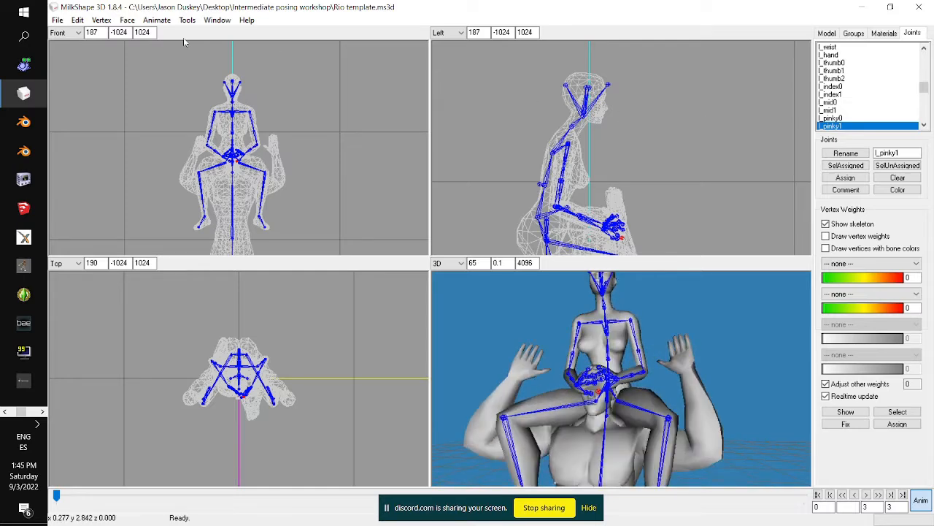
left_click(157, 19)
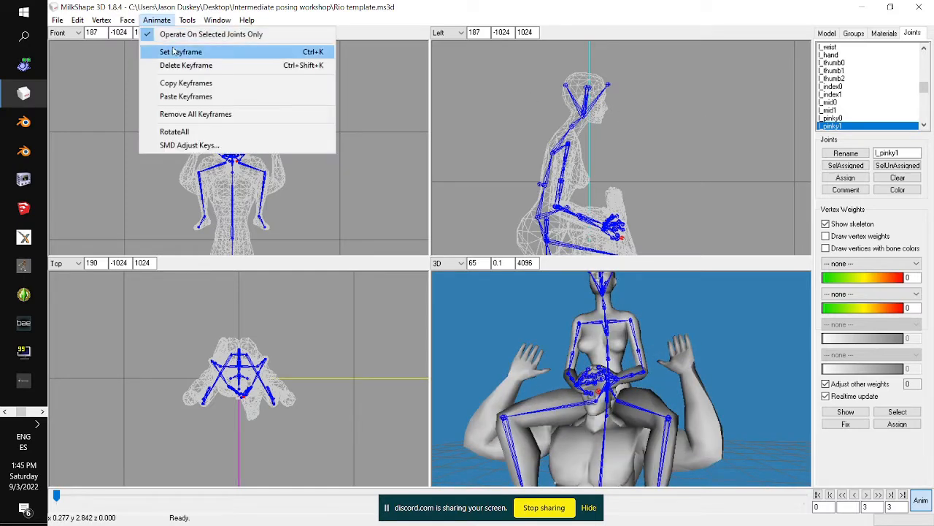
left_click(173, 51)
Save the pose as a new .ms3d file named "Couple- Rio Riding" in the Intermediate posing workshop folder, accepting the animation mode warning
mouse_move(670, 348)
left_mouse_down()
mouse_move(501, 340)
mouse_move(431, 350)
mouse_move(356, 338)
mouse_move(306, 348)
mouse_move(697, 355)
mouse_move(671, 345)
mouse_move(628, 349)
mouse_move(665, 359)
left_mouse_up()
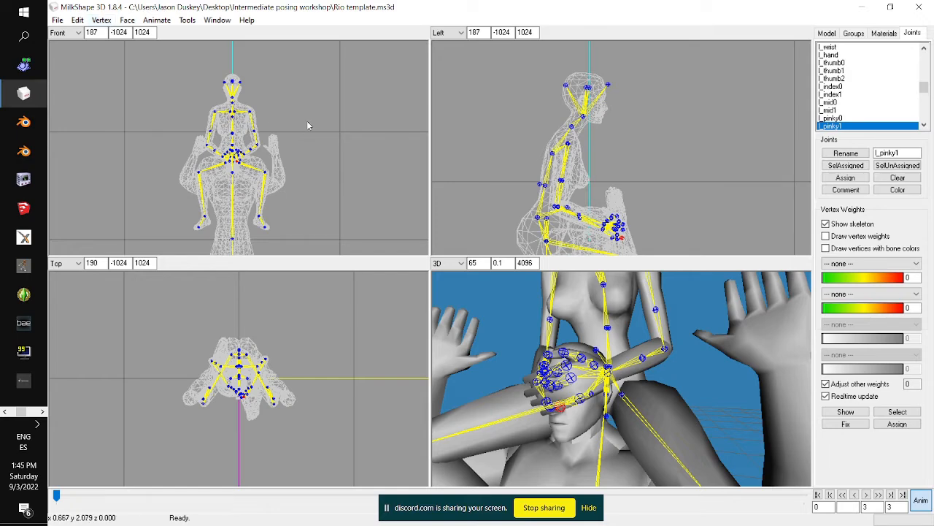
left_click_drag(511, 296, 553, 282)
scroll(610, 286, "down", 5)
scroll(553, 282, "up", 3)
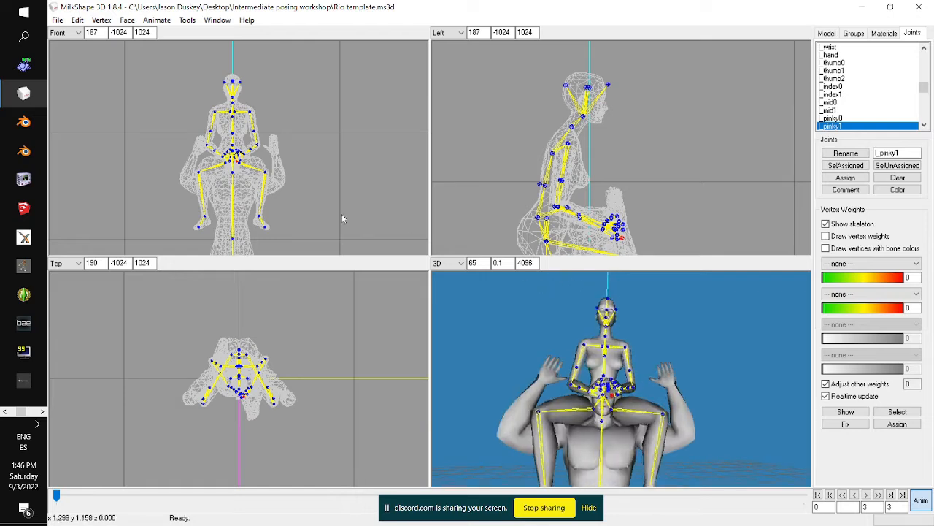
left_click(57, 19)
left_click(89, 75)
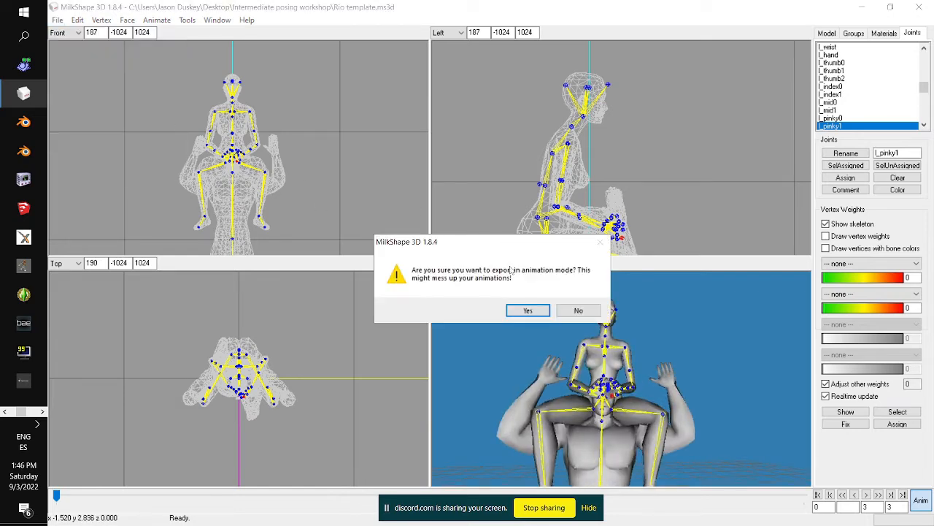
left_click(530, 310)
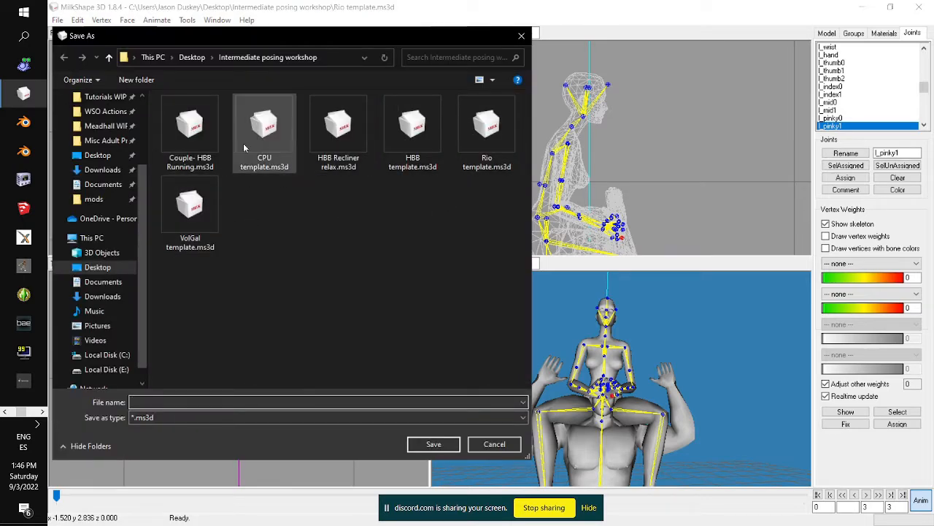
left_click(196, 133)
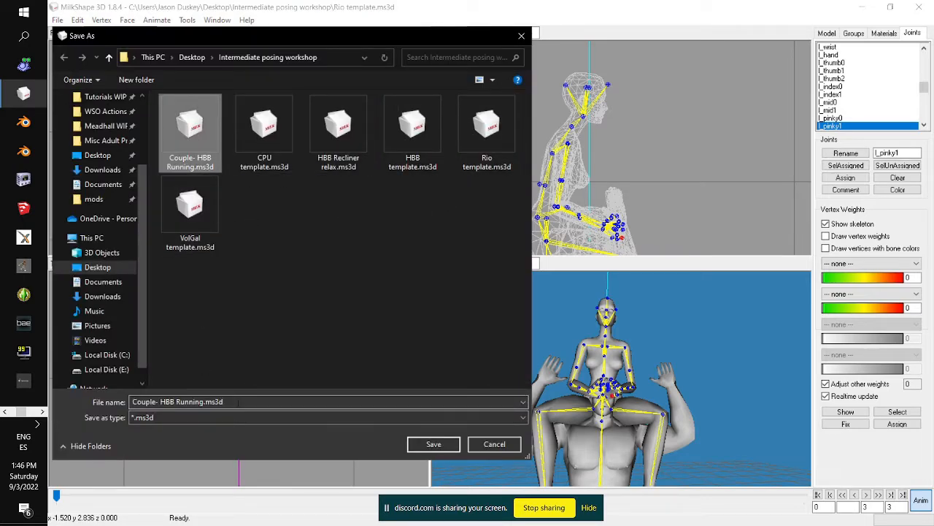
left_click(219, 402)
left_click_drag(222, 401, 164, 403)
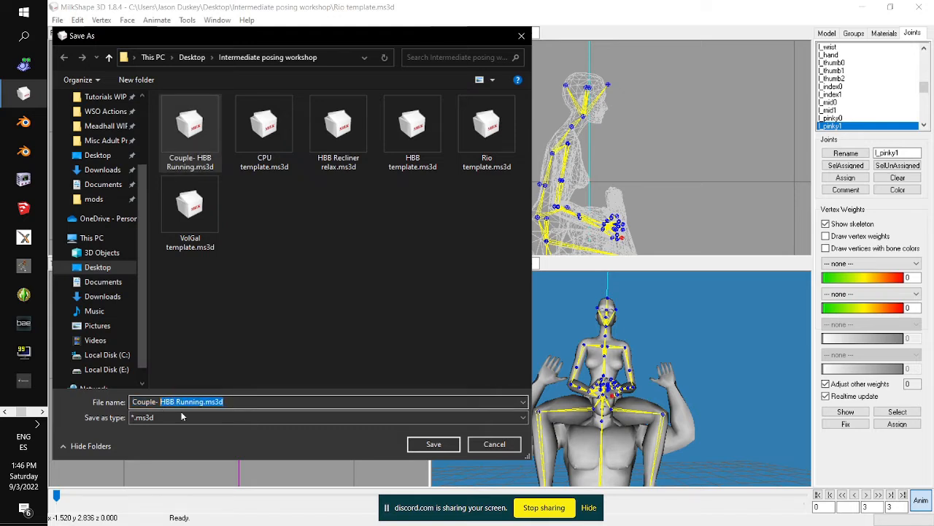
type("Rio")
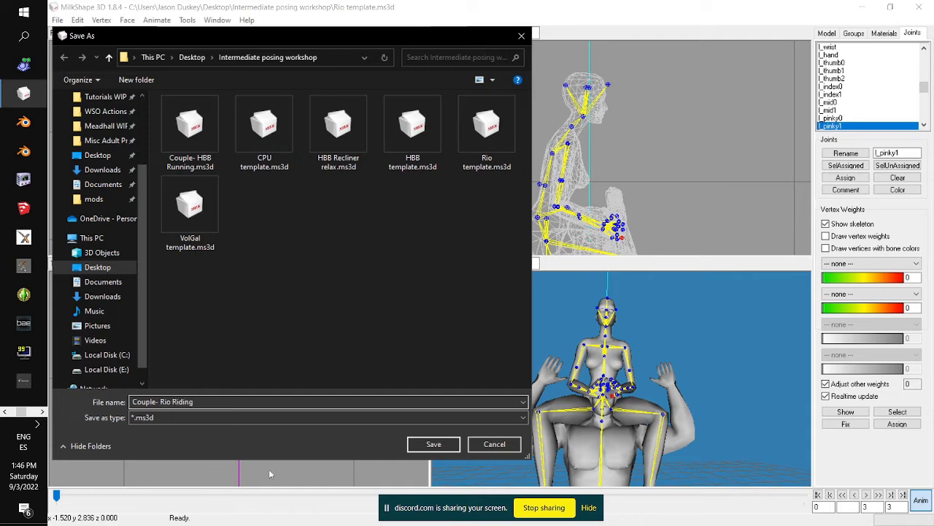
left_click(434, 443)
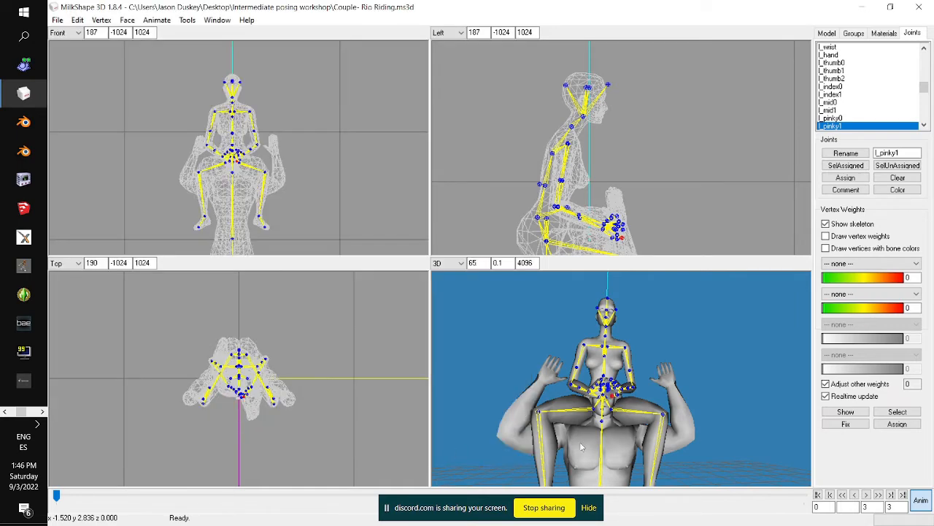
Hide the skeleton and draw the vertices with bone colors to examine how Rio's arms and hands are assigned
left_click_drag(583, 447, 632, 441)
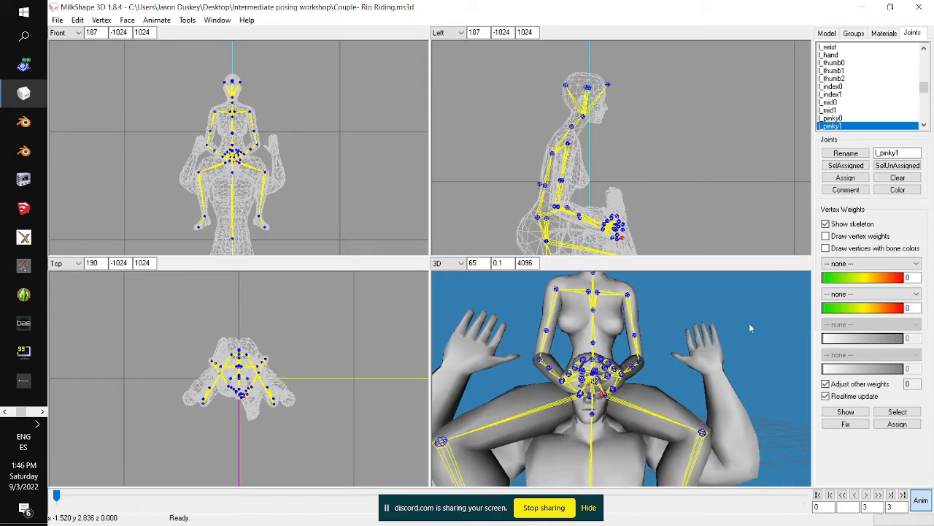
left_click(826, 223)
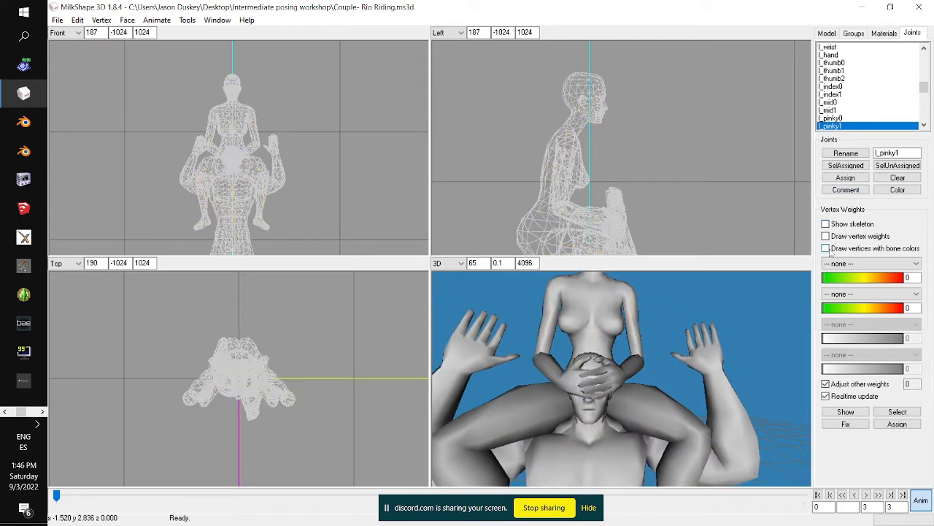
left_click(826, 248)
mouse_move(671, 365)
left_mouse_down()
mouse_move(718, 351)
mouse_move(510, 329)
mouse_move(635, 330)
mouse_move(693, 358)
mouse_move(736, 357)
mouse_move(659, 355)
mouse_move(743, 362)
mouse_move(719, 356)
left_mouse_up()
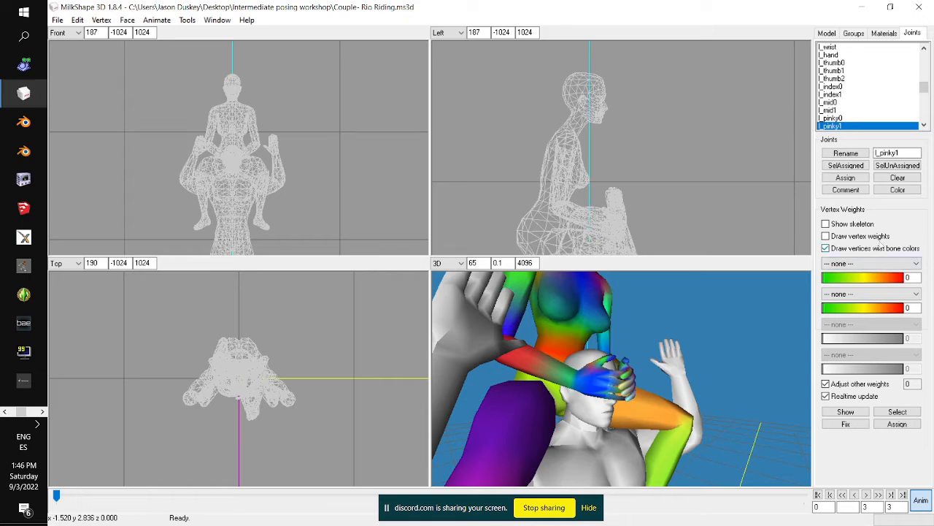
left_click_drag(766, 349, 714, 365)
scroll(713, 360, "up", 5)
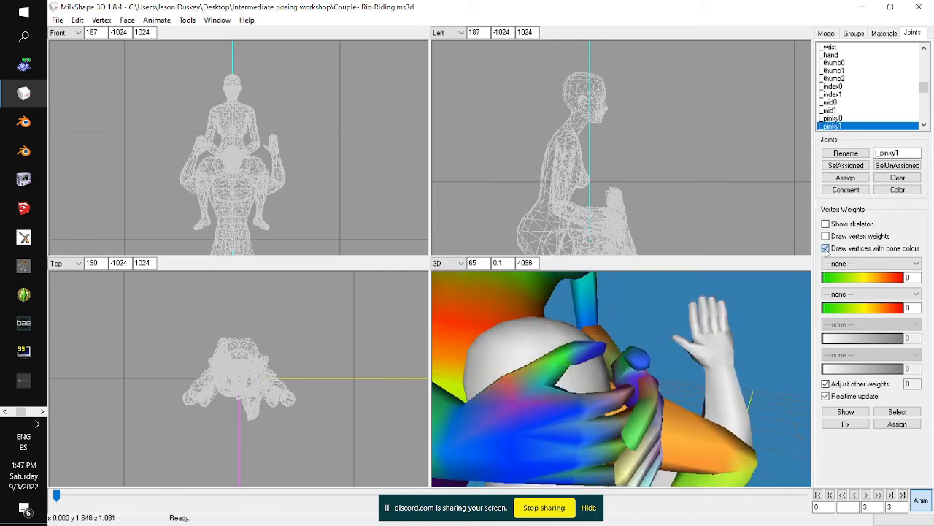
Turn off the vertex bone colors, show the skeleton again and enable drawing of vertex weights
left_click(826, 248)
left_click(825, 224)
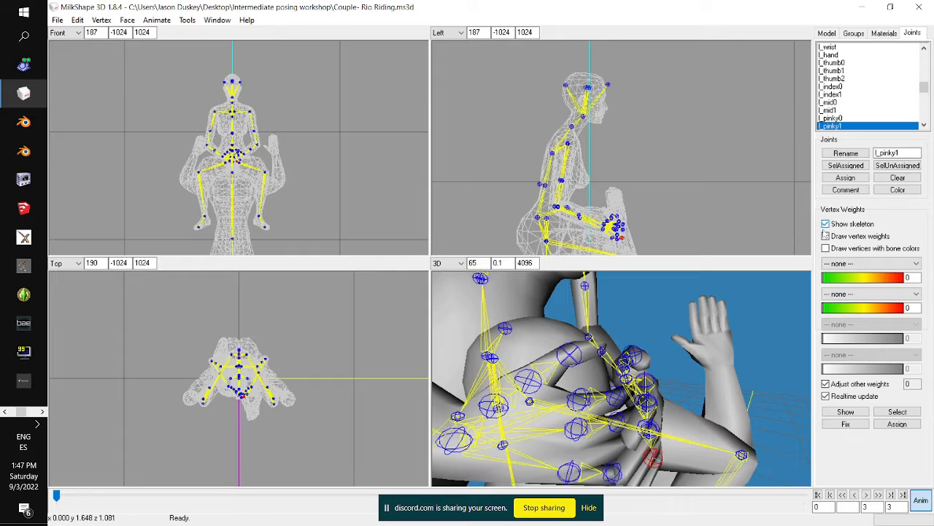
left_click(825, 236)
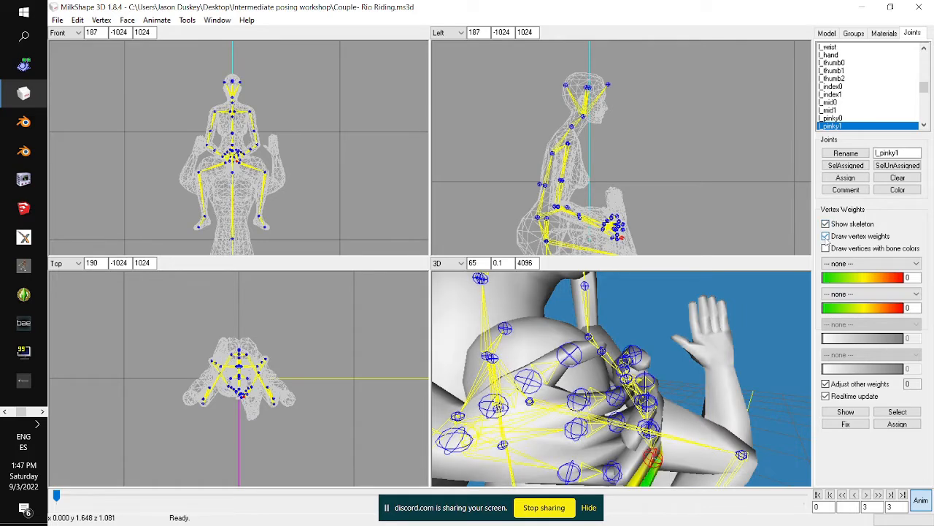
Examine the vertex weights of l_index0, l_mid0 and l_pinky0 on Rio's left hand
scroll(881, 81, "down", 1)
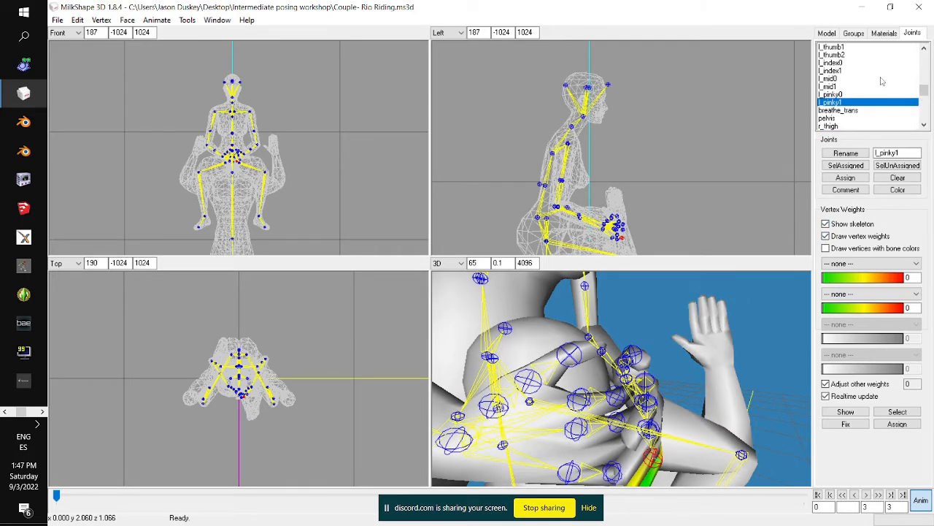
left_click(841, 64)
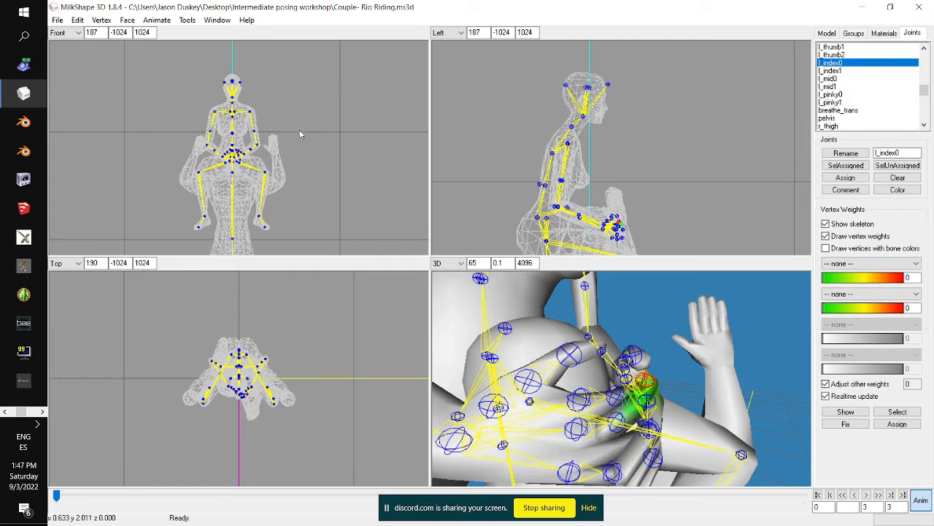
left_click(836, 79)
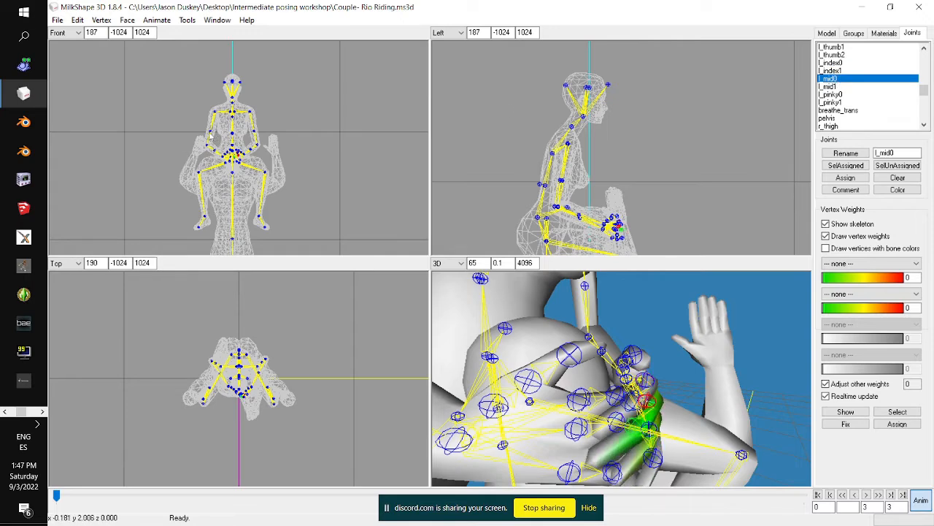
scroll(629, 428, "down", 5)
left_click_drag(610, 425, 643, 416)
scroll(643, 416, "up", 4)
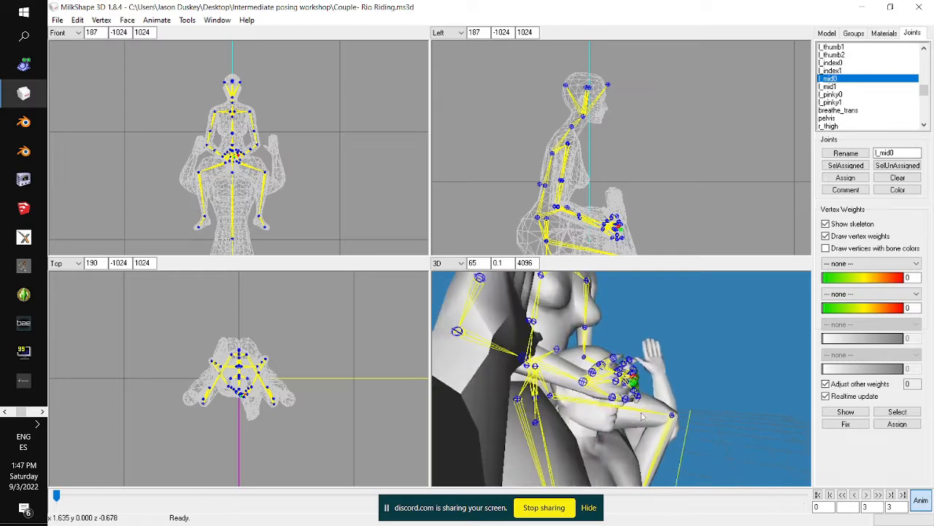
scroll(642, 417, "up", 2)
left_click(839, 96)
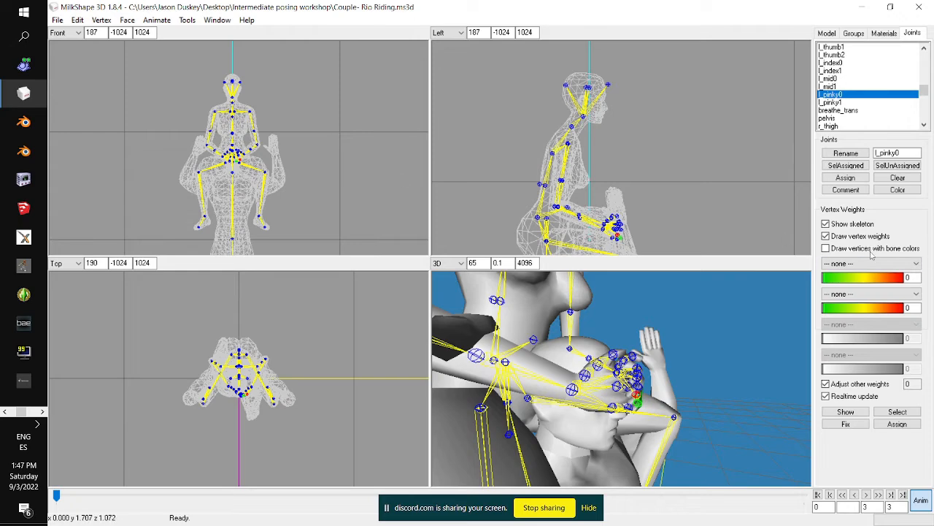
Stop drawing vertex weights and draw the vertices with bone colors, checking Rio's covering hands without the skeleton before showing it again
left_click(827, 236)
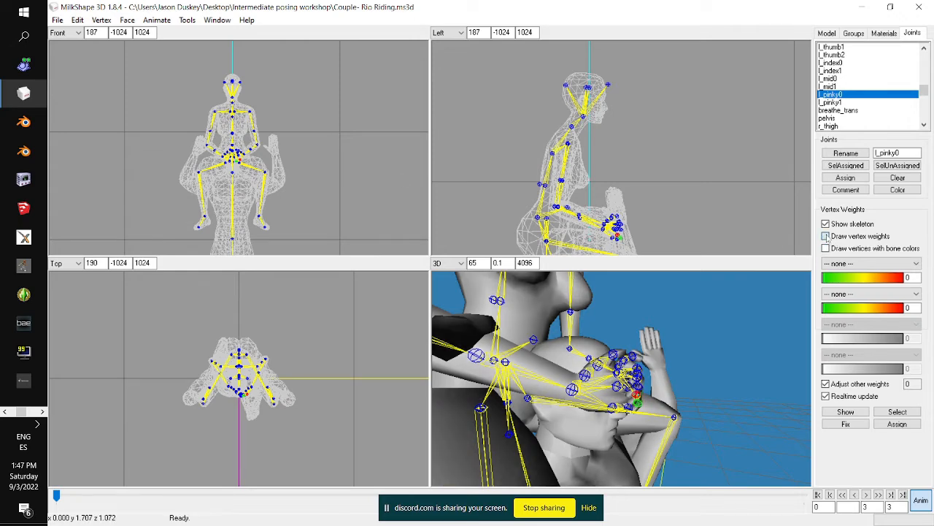
left_click(826, 237)
left_click(826, 225)
left_click(826, 249)
scroll(651, 334, "up", 3)
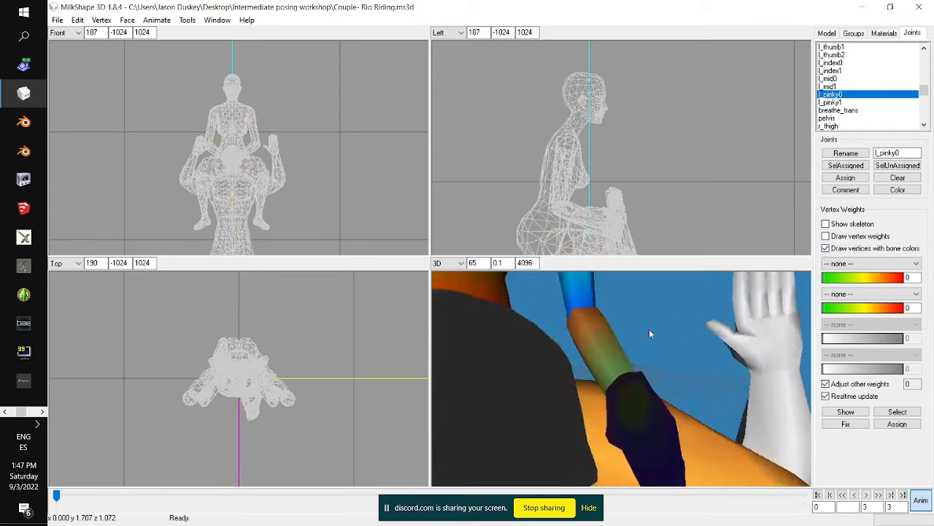
scroll(649, 330, "down", 3)
left_click_drag(659, 321, 633, 320)
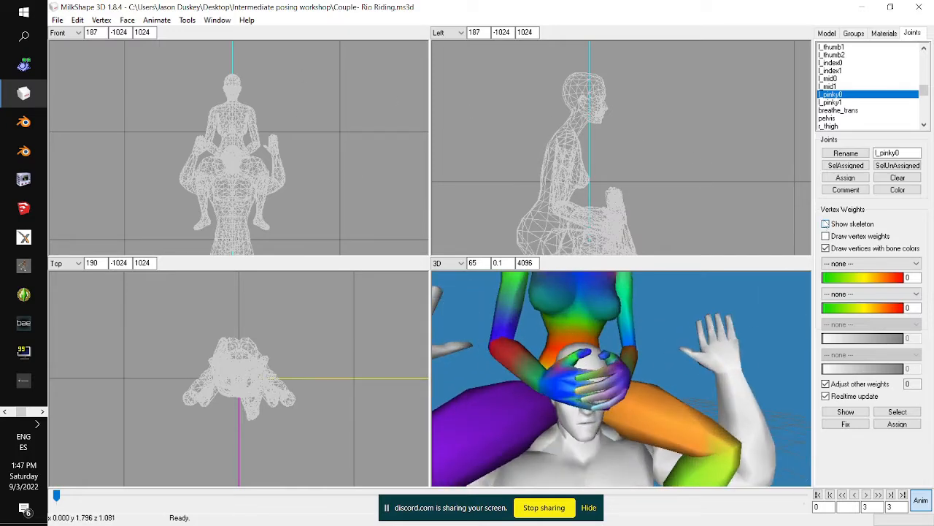
left_click(825, 223)
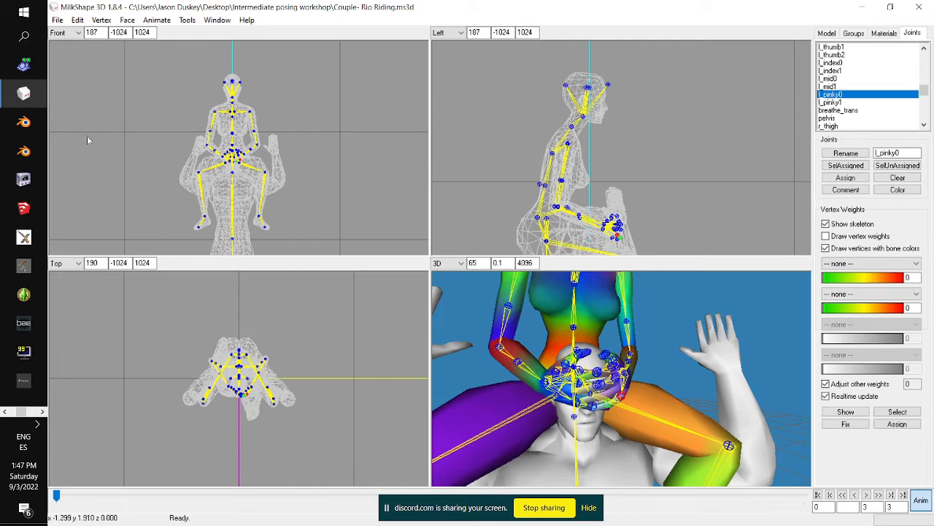
Set a keyframe for the current pose and save the file
left_click(157, 19)
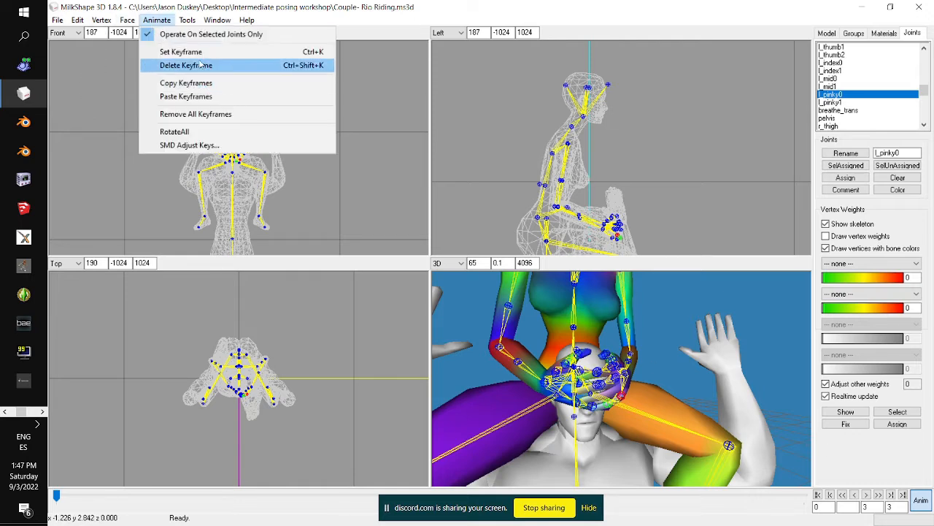
left_click(196, 51)
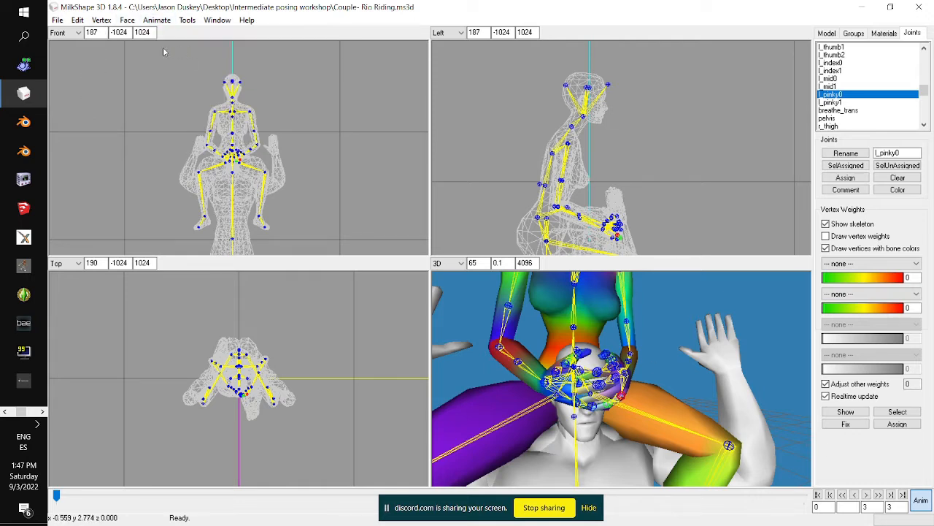
left_click(57, 20)
left_click(76, 61)
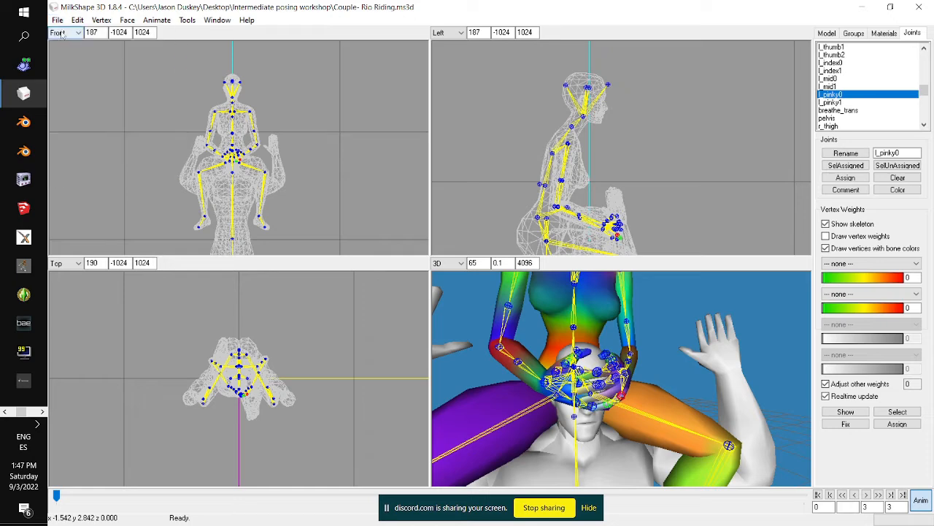
left_click(57, 20)
mouse_move(87, 123)
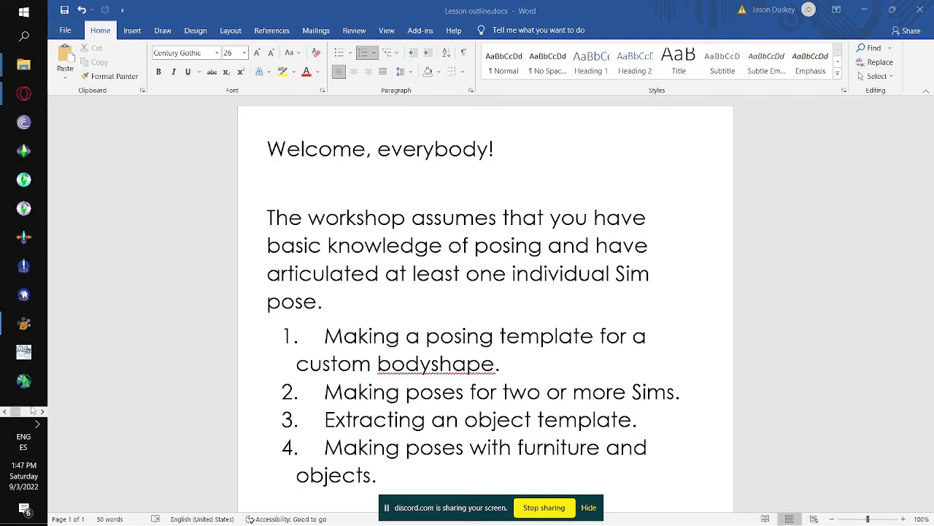
left_click(32, 409)
left_click(31, 97)
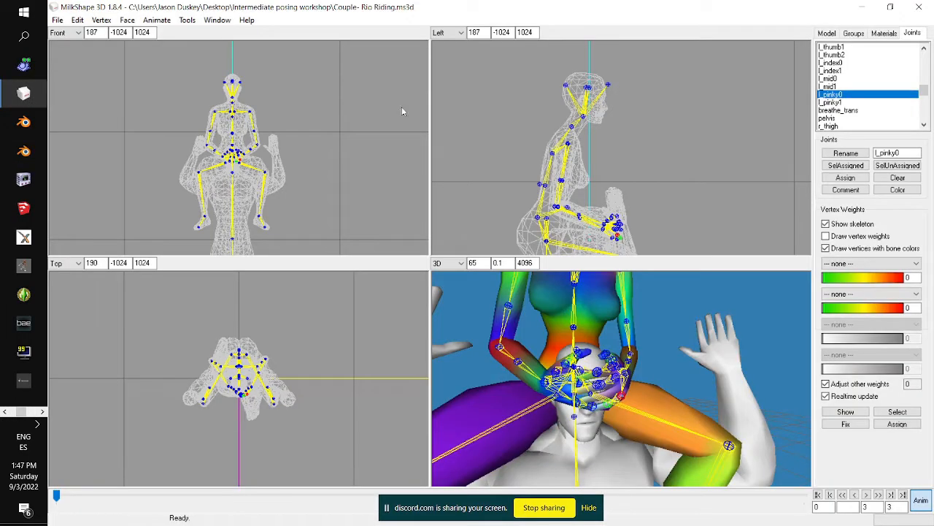
Delete the HBB group and refresh animation mode to put Rio's mesh back into its seated pose
left_click(854, 33)
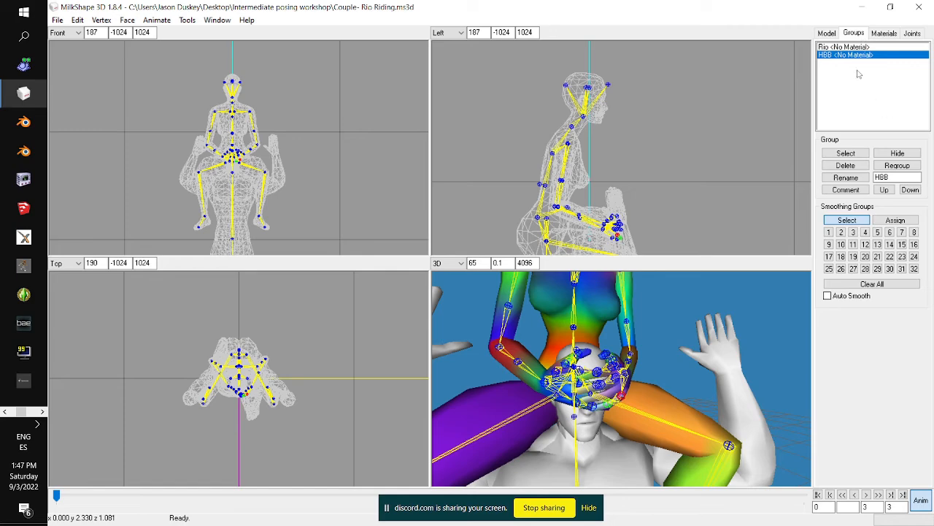
left_click(847, 166)
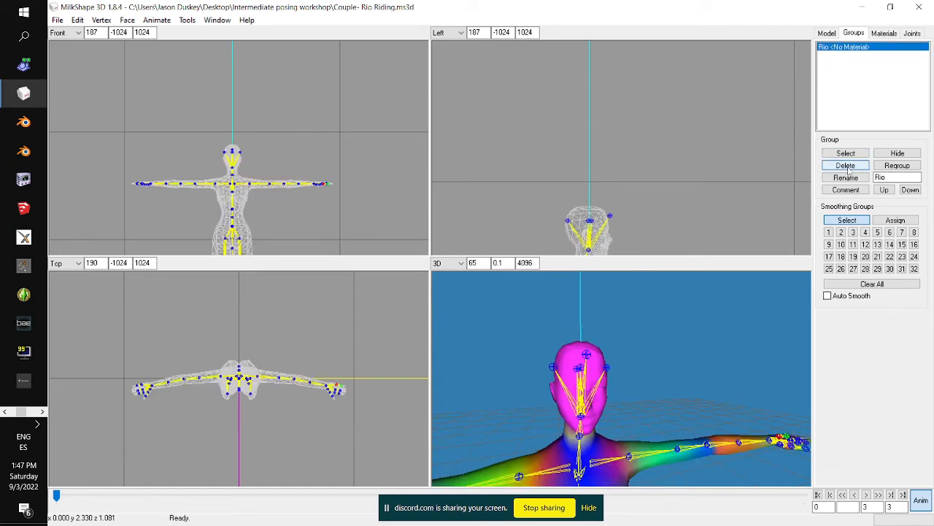
left_click(920, 500)
left_click_drag(674, 417, 686, 400)
scroll(661, 409, "down", 5)
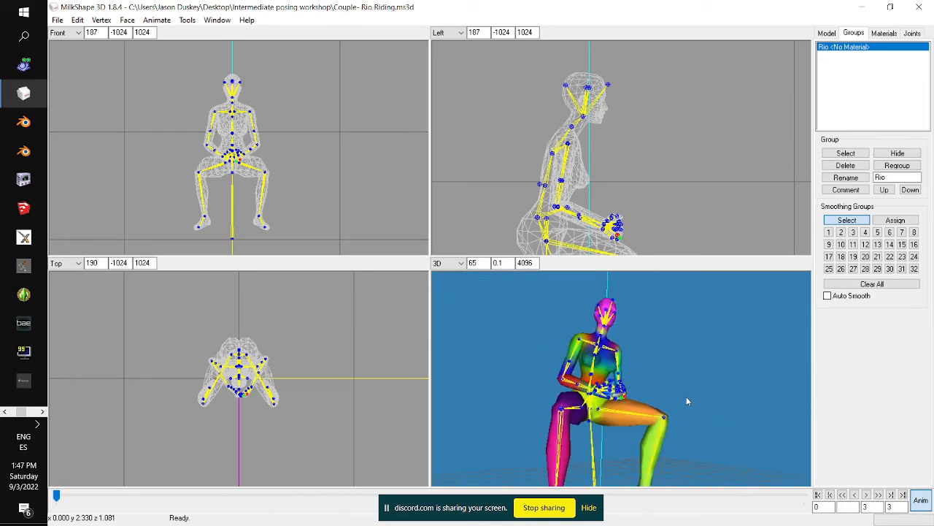
Export Rio's posed mesh as Wavefront OBJ over Couple 1.obj in the Intermediate posing workshop folder, accepting the animation mode warning
left_click(56, 20)
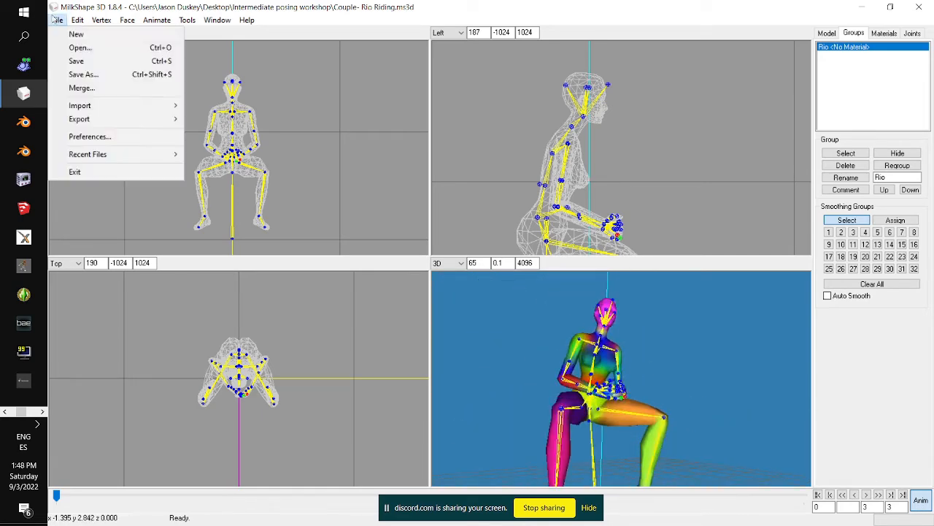
mouse_move(102, 105)
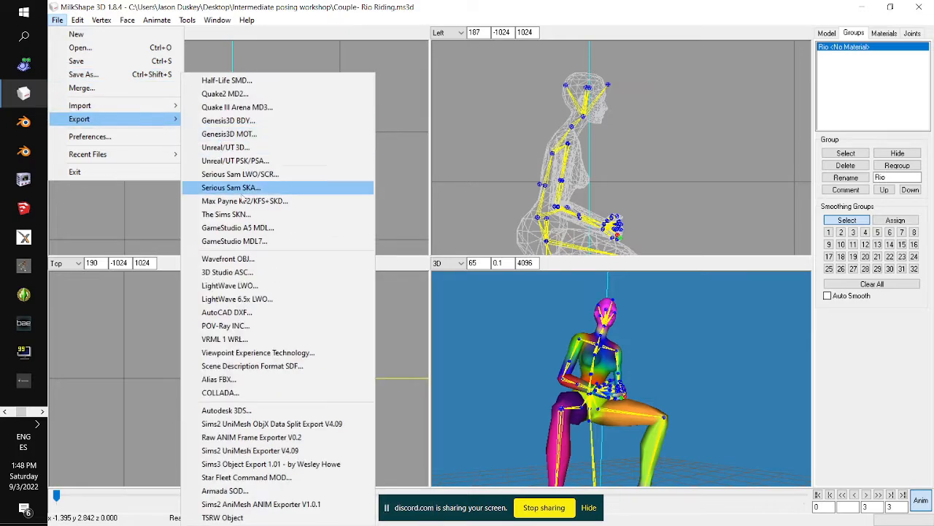
left_click(248, 266)
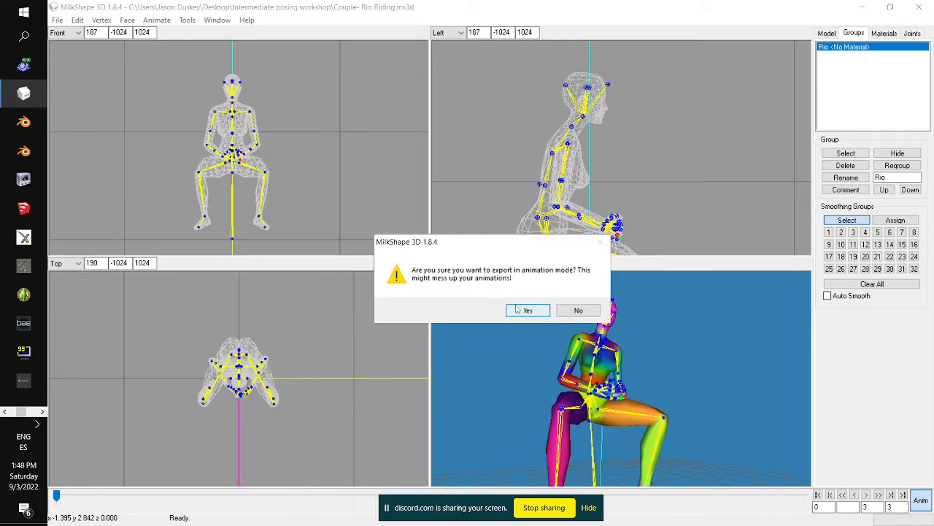
left_click(528, 310)
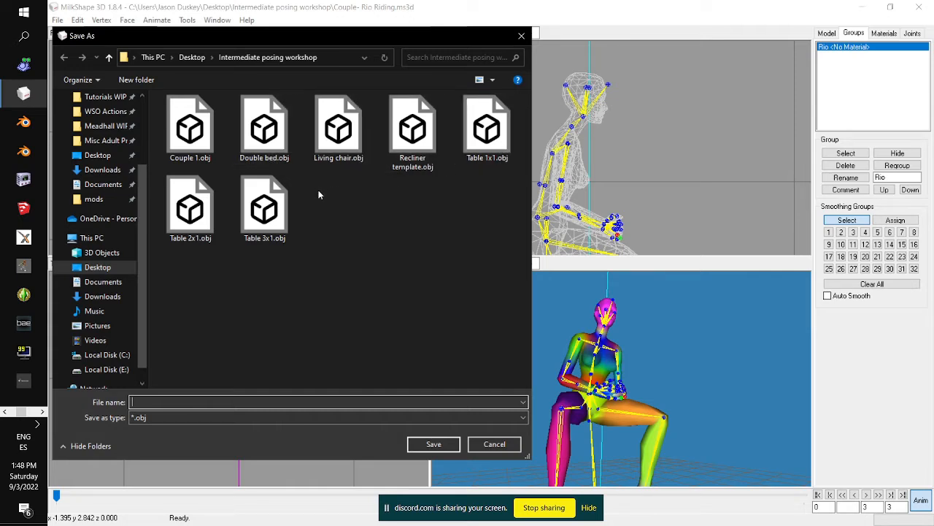
left_click(201, 150)
left_click(433, 444)
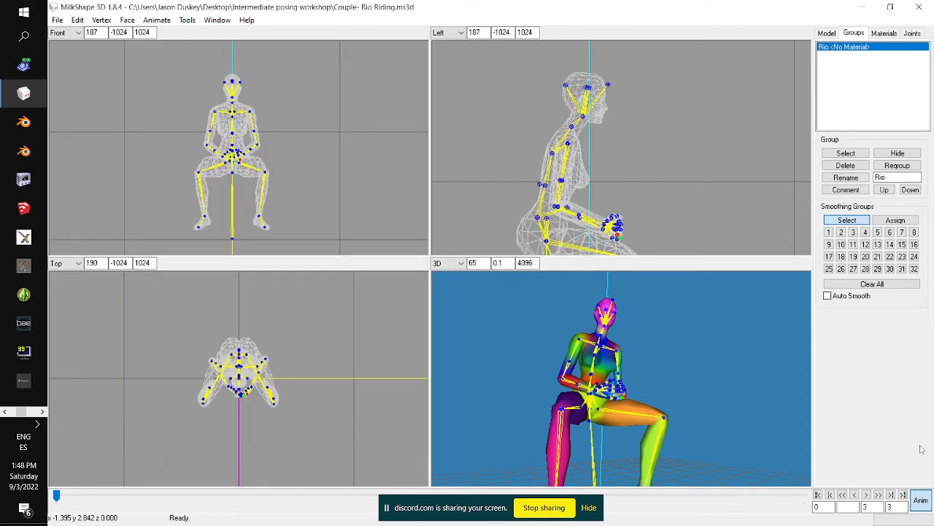
Toggle animation mode off and on, and undo the deletion of the HBB group
left_click(921, 501)
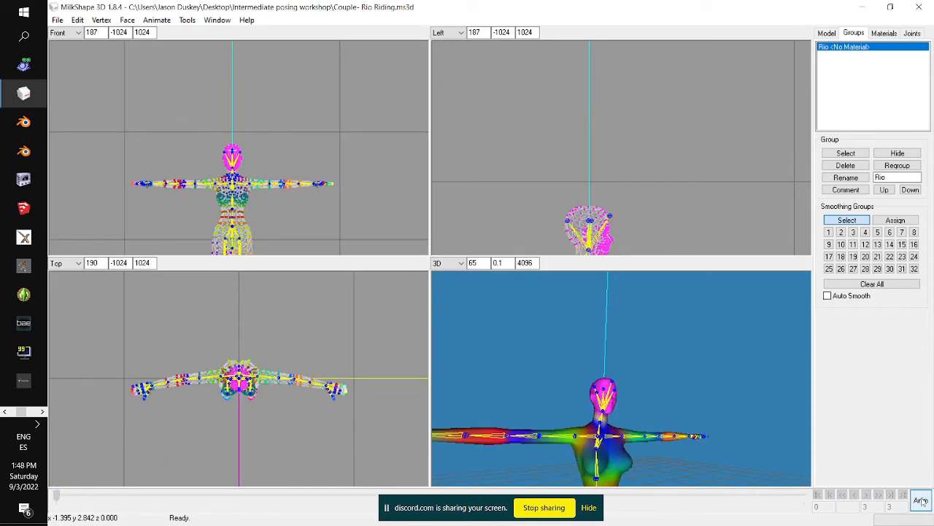
left_click(921, 501)
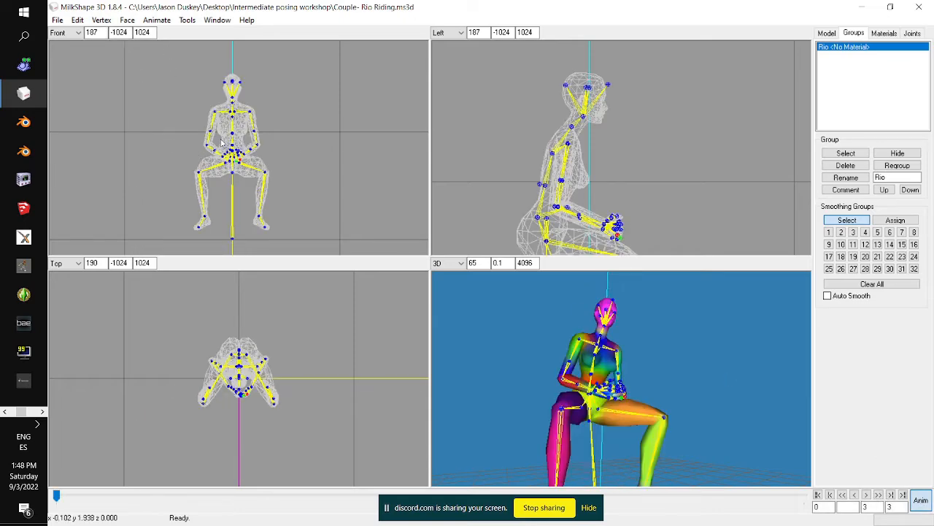
key("ctrl+z")
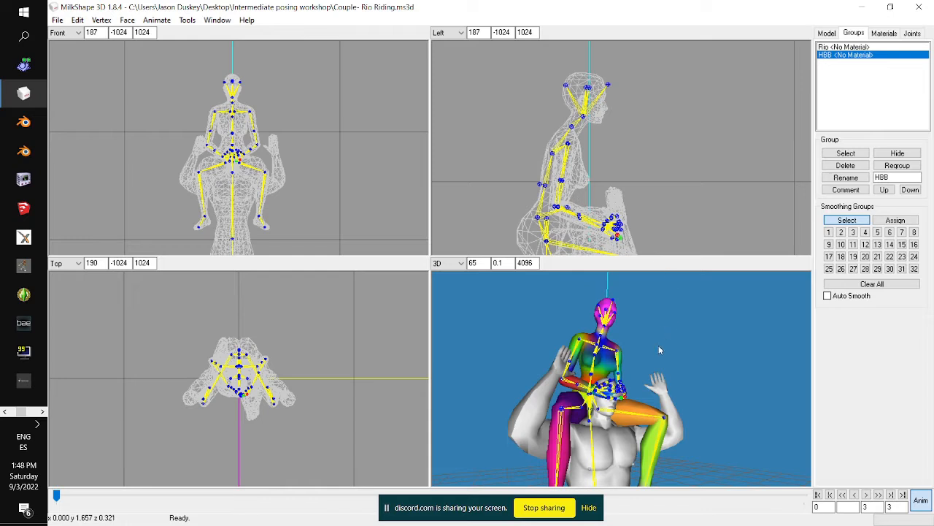
scroll(652, 348, "up", 5)
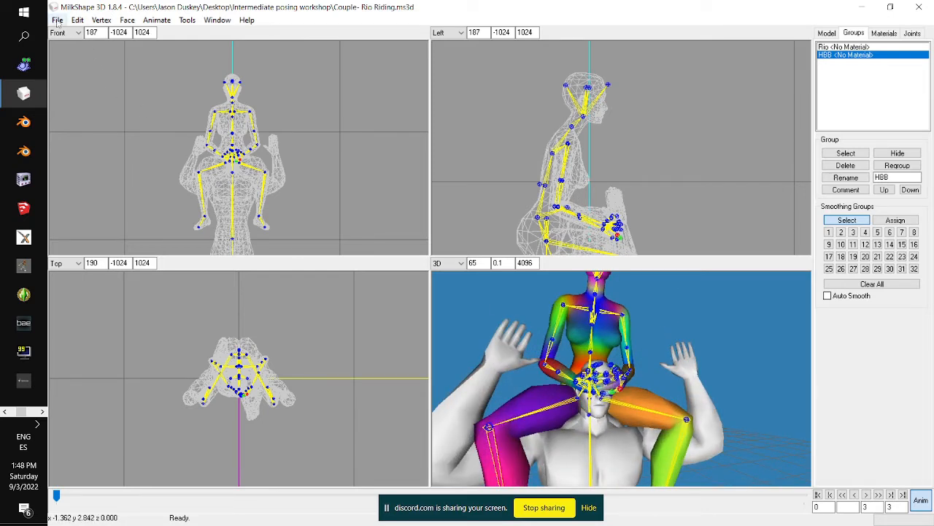
mouse_move(582, 353)
left_mouse_down()
mouse_move(513, 344)
mouse_move(573, 350)
left_mouse_up()
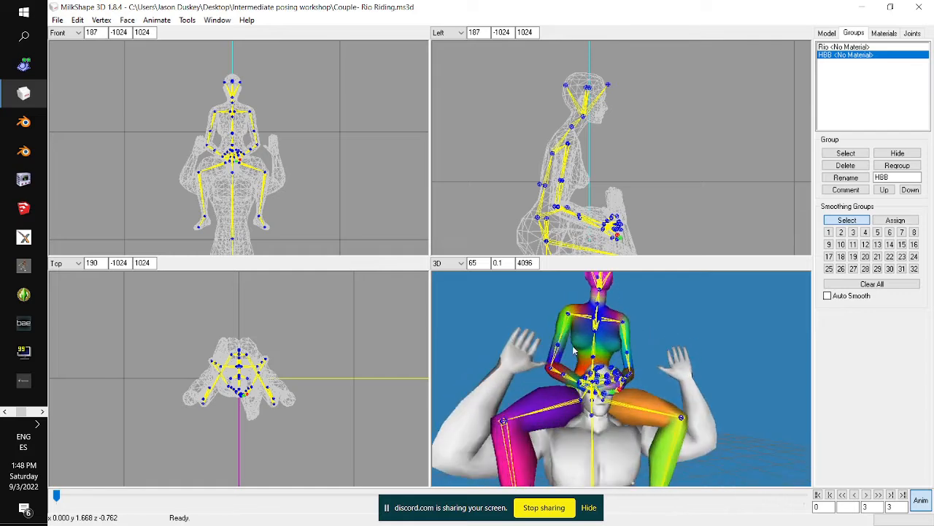
Export the pose with the Sims2 AniMesh ANIM Exporter as "tutorialpose2-rioonshoulders" in the Intermediate posing workshop folder, keeping the default export options
left_click(64, 22)
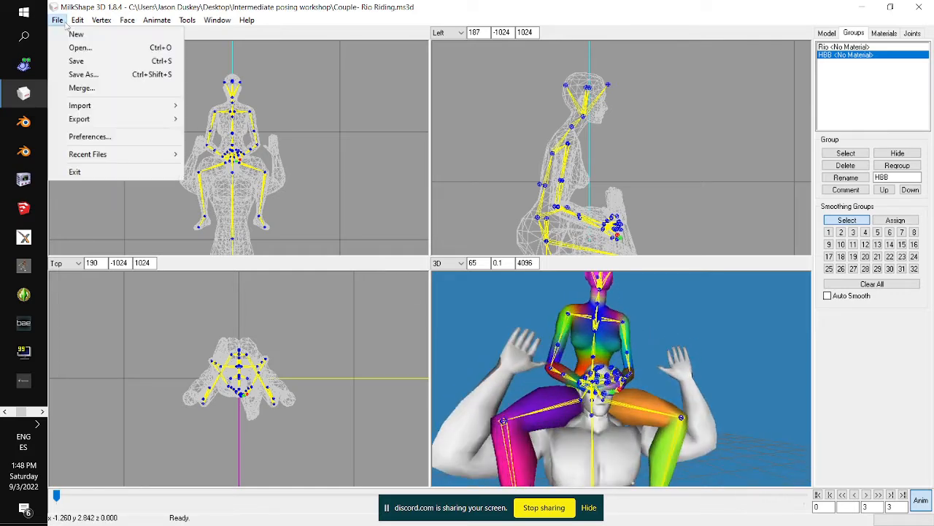
mouse_move(91, 125)
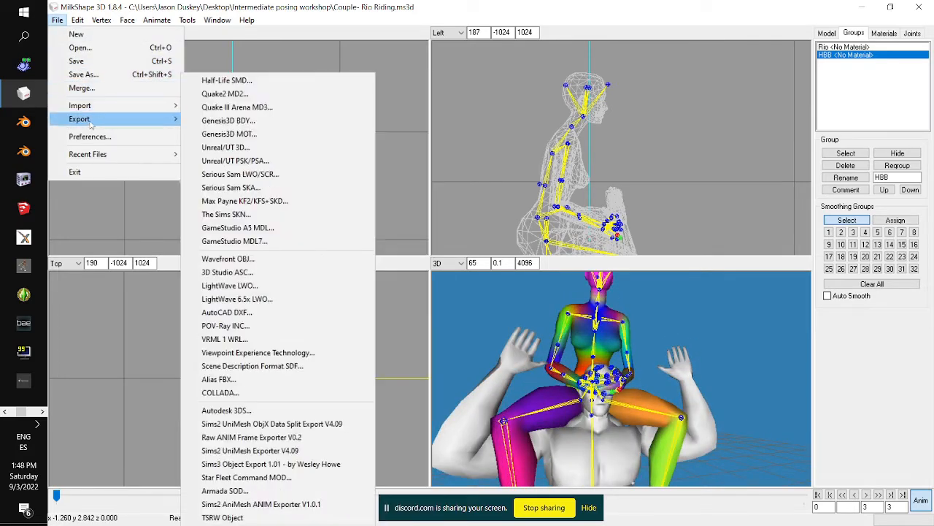
left_click(261, 503)
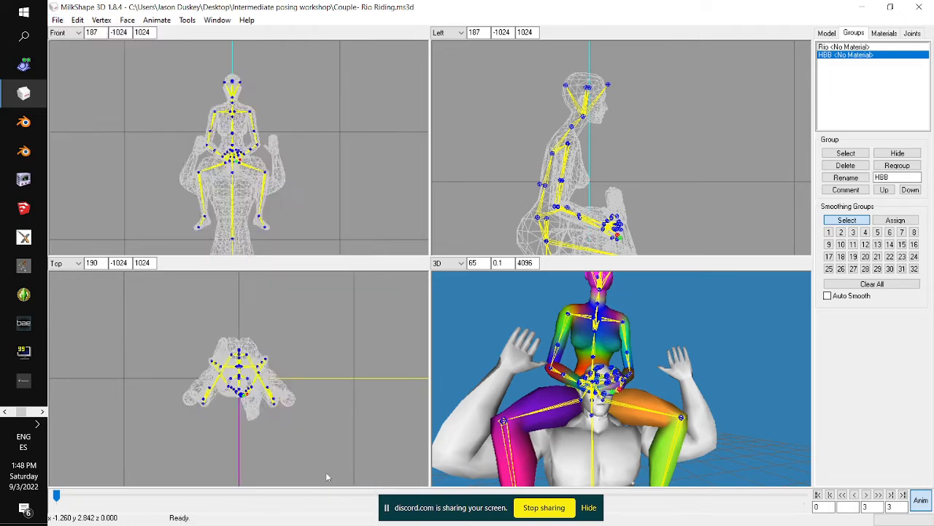
left_click(264, 149)
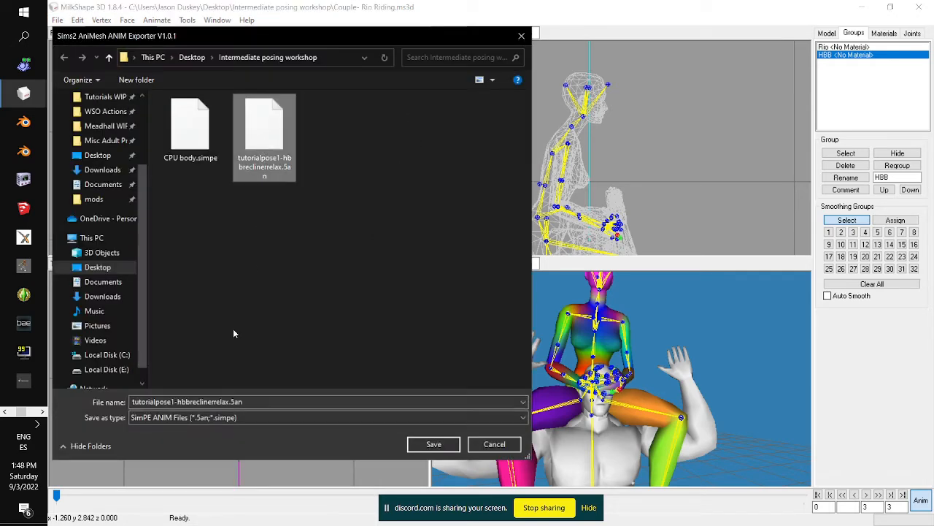
left_click(202, 402)
left_click(176, 401)
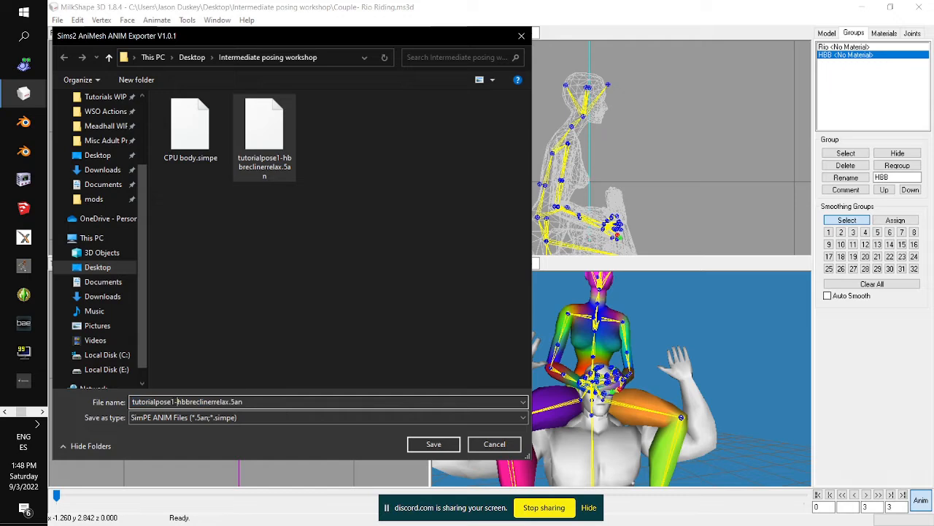
key("BackSpace")
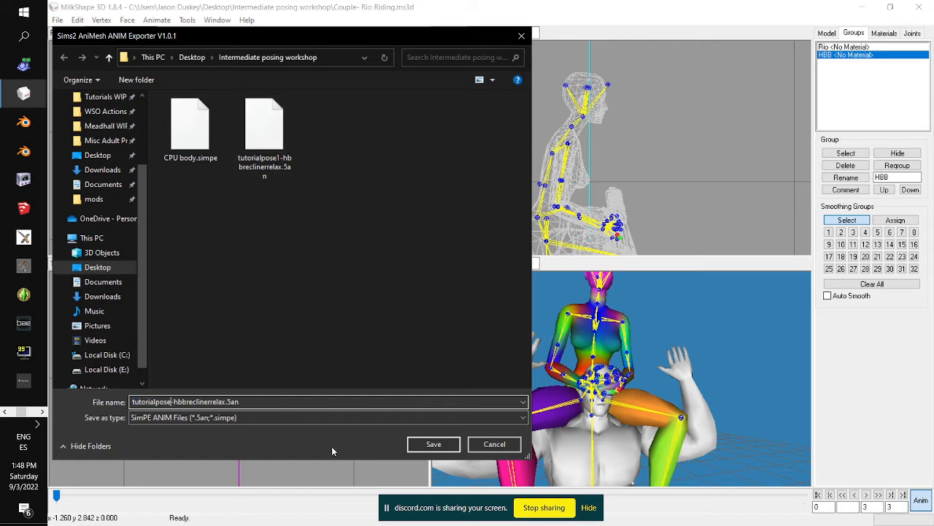
type("2")
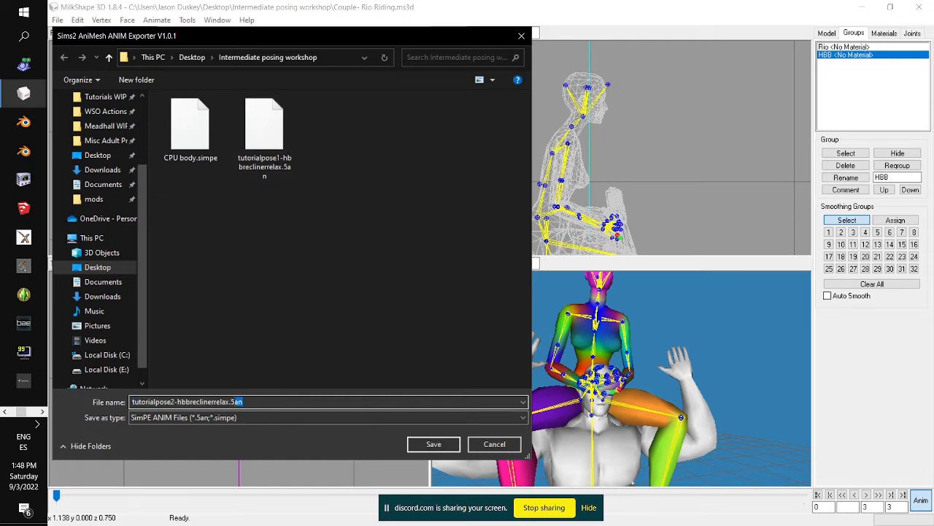
left_click_drag(233, 402, 182, 402)
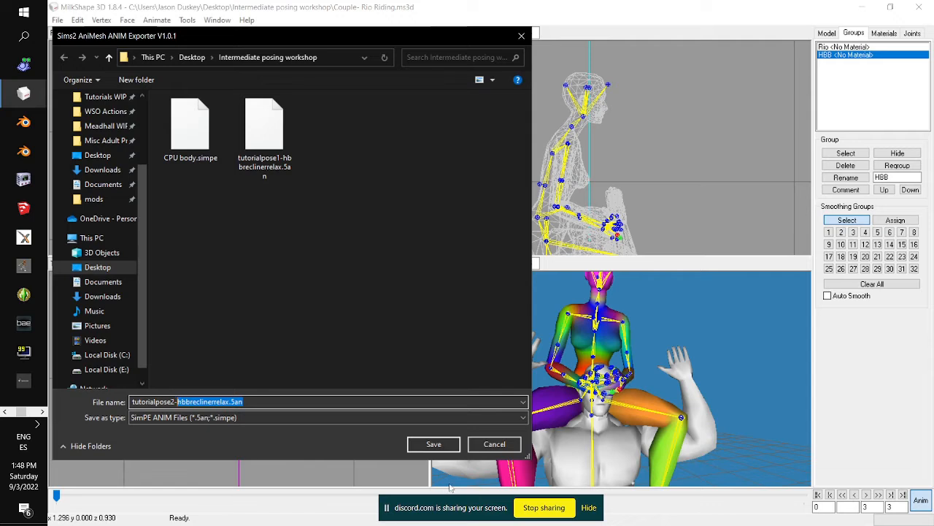
type("rioonshoulders")
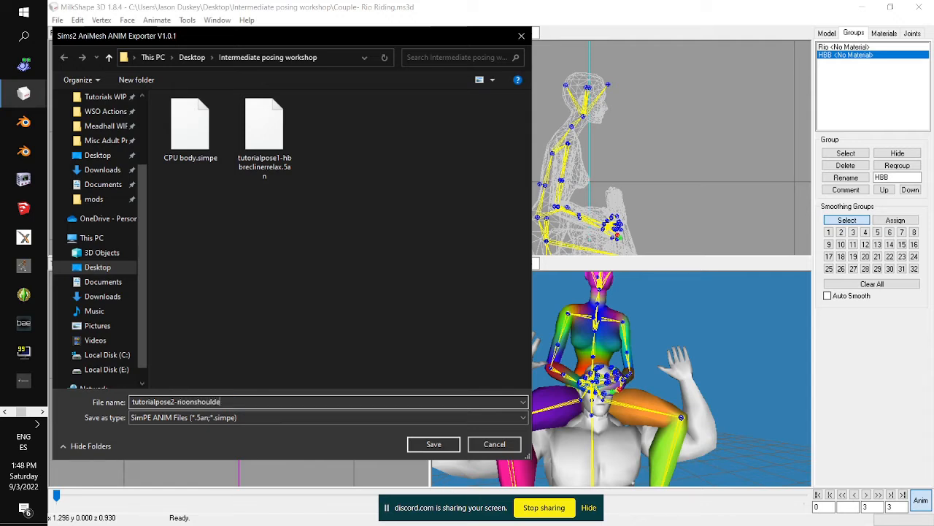
left_click(434, 443)
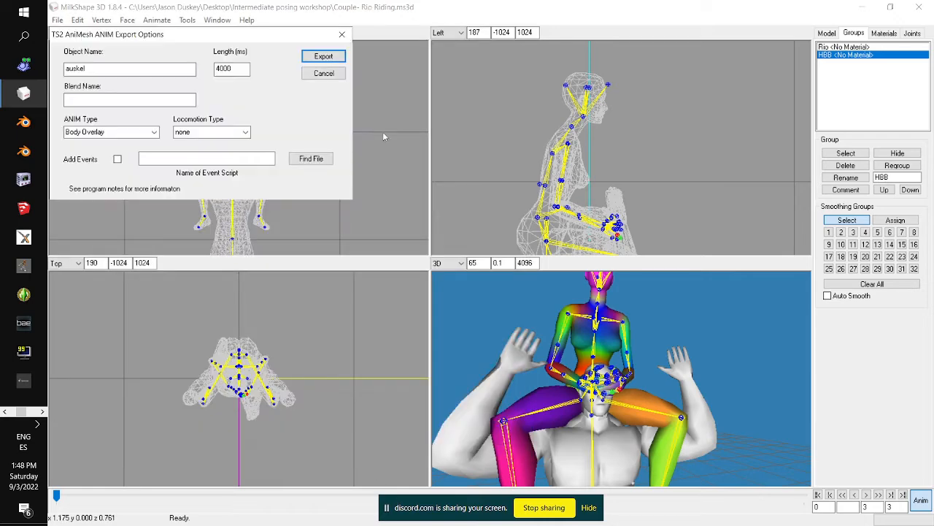
left_click(324, 56)
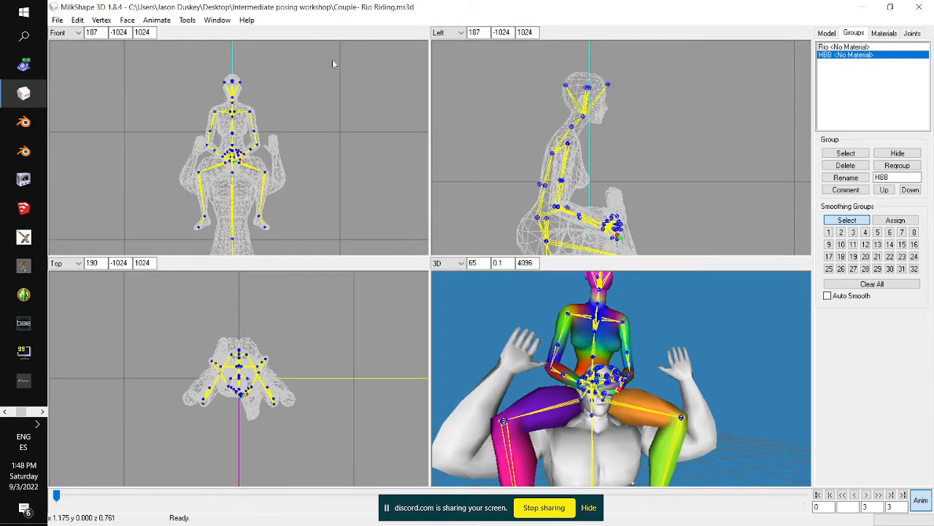
Open Couple- HBB Running.ms3d from the Intermediate posing workshop folder
left_click(57, 20)
left_click(62, 19)
left_click(58, 20)
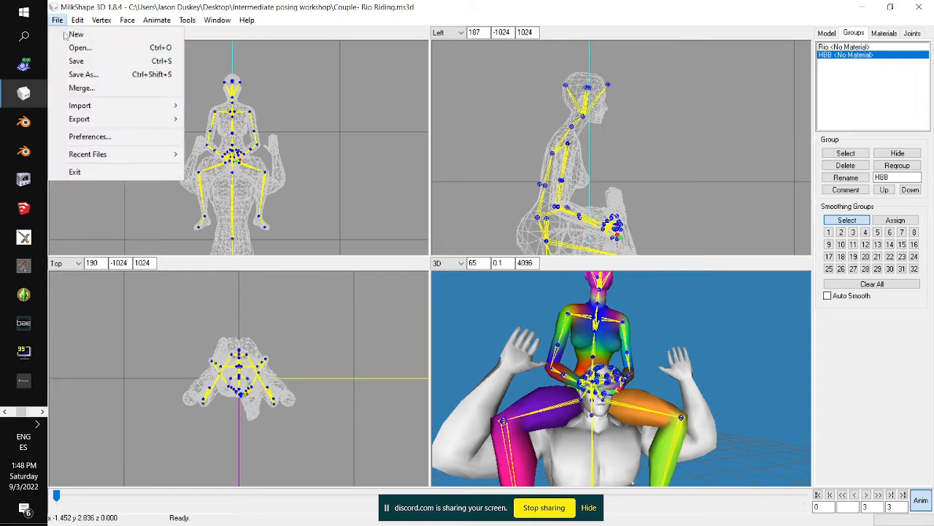
left_click(76, 47)
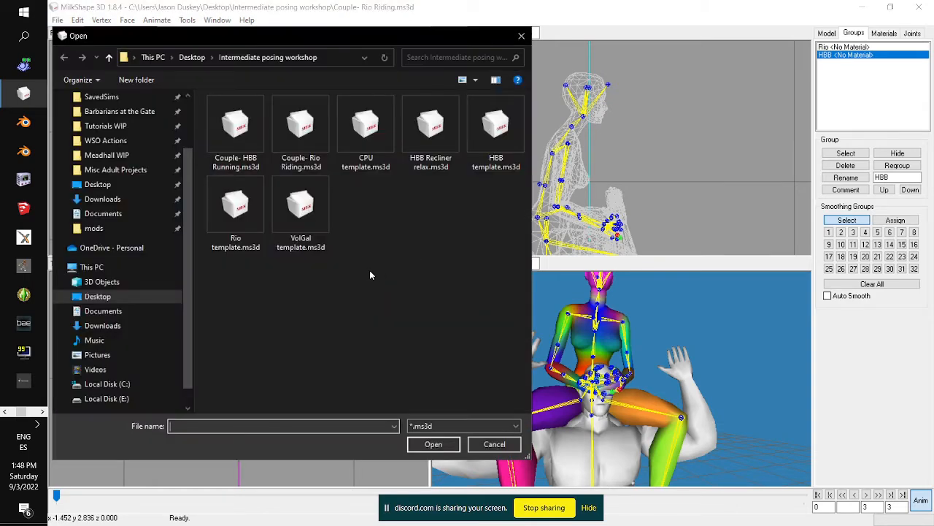
double_click(235, 130)
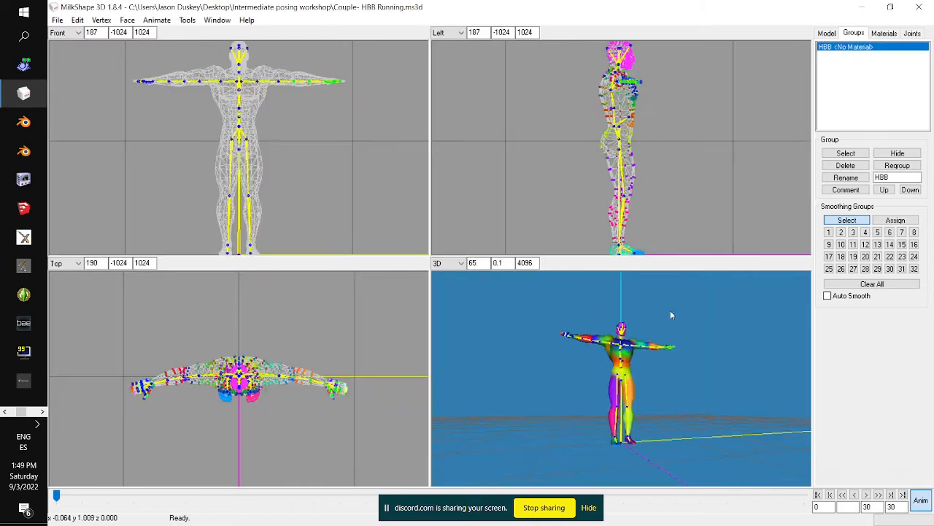
Import Rio's exported posed mesh as a Wavefront OBJ into the HBB running scene
left_click(55, 19)
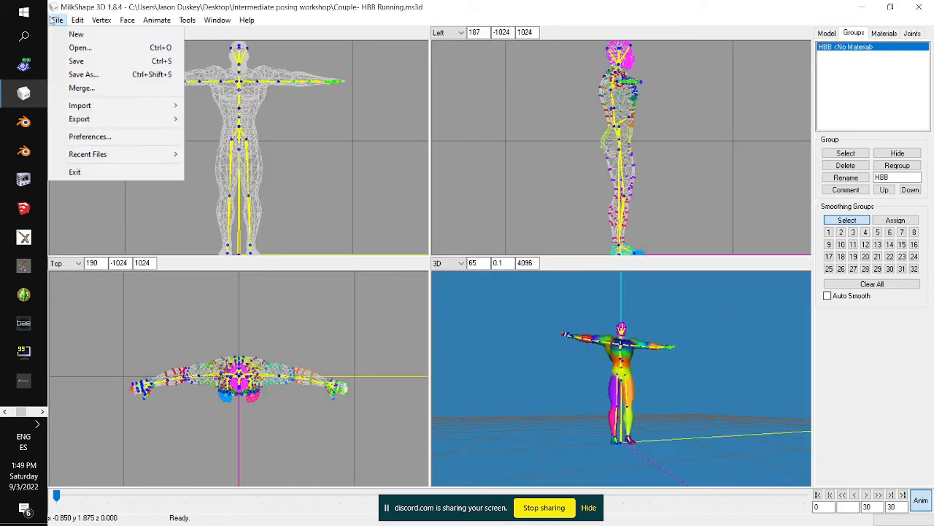
mouse_move(80, 119)
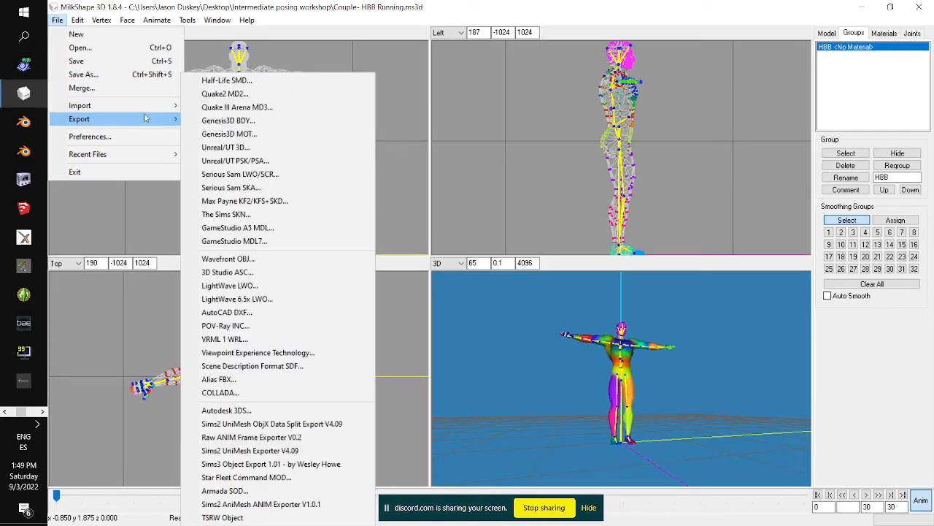
mouse_move(150, 108)
left_click(233, 259)
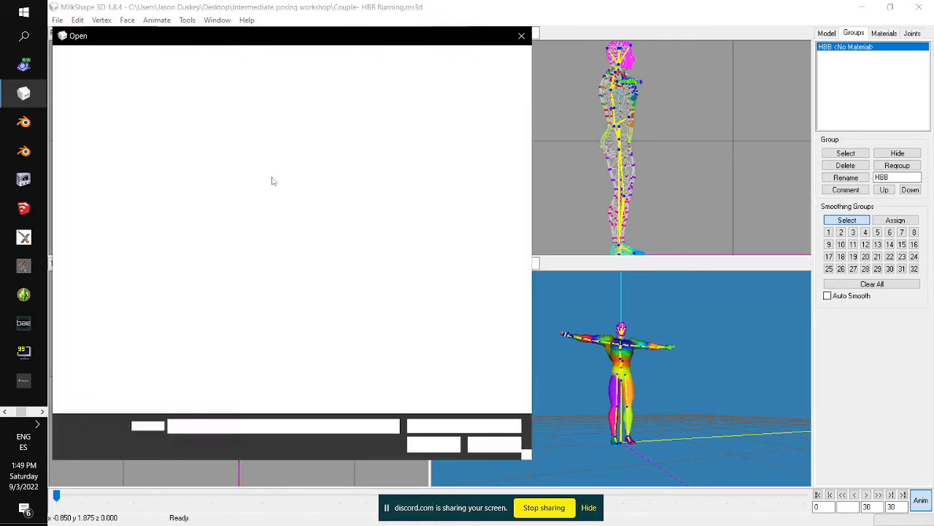
double_click(240, 139)
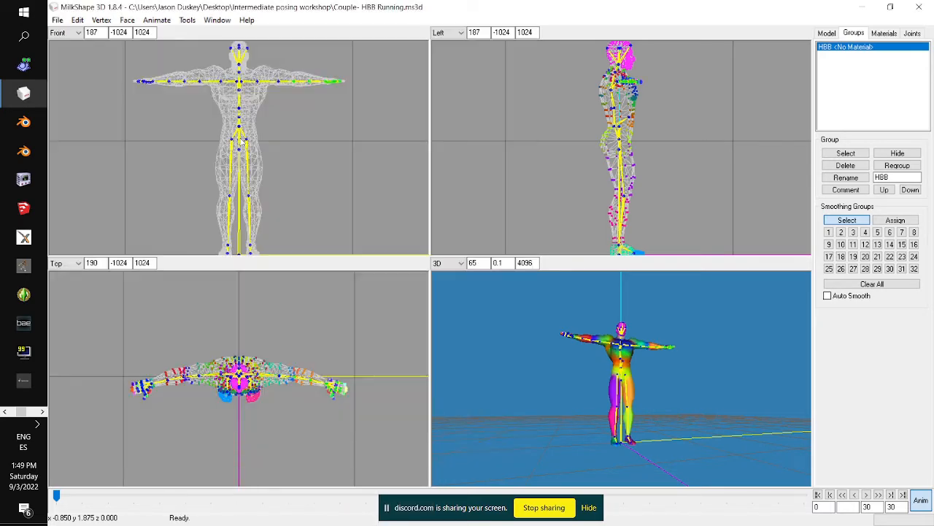
Show the HBB figure in its animated pose and turn off drawing vertices with bone colors
left_click(921, 501)
left_click_drag(690, 390, 694, 433)
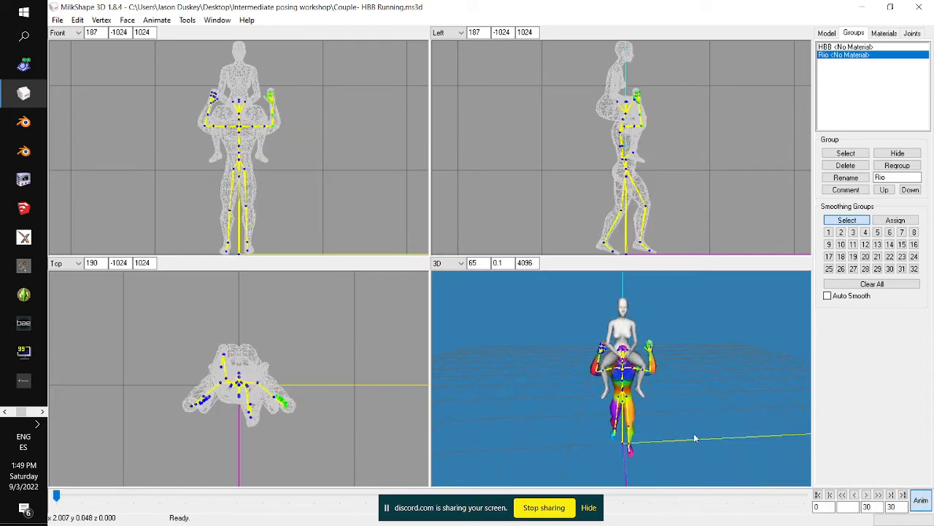
scroll(695, 452, "up", 5)
left_click_drag(649, 381, 555, 378)
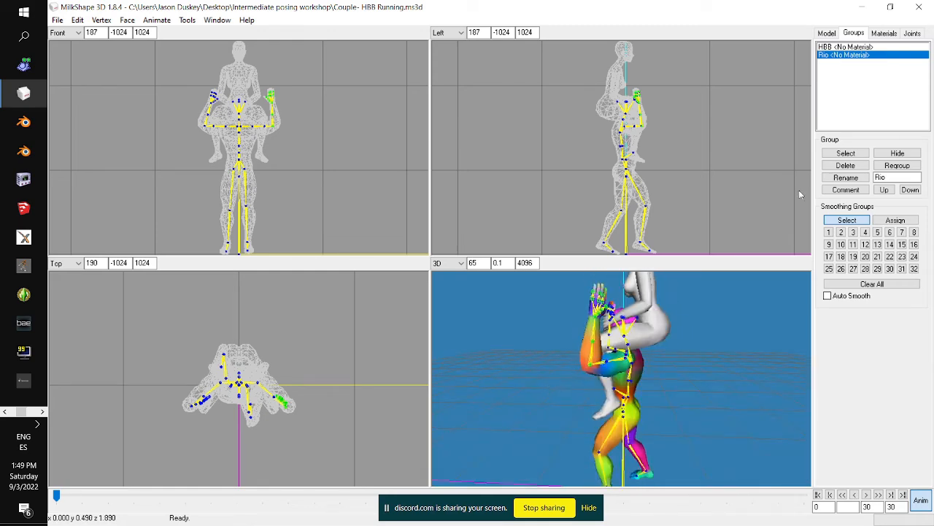
left_click(913, 32)
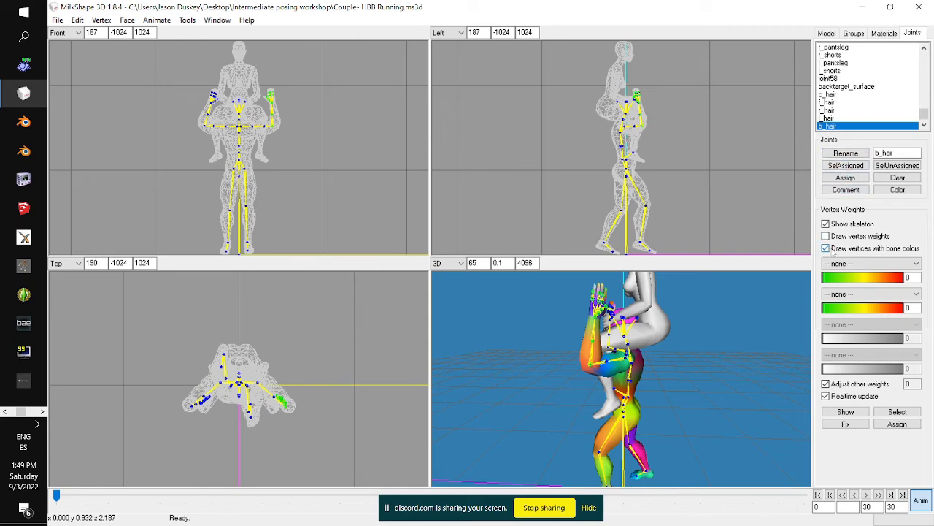
left_click(832, 250)
left_click_drag(654, 375, 721, 383)
scroll(719, 381, "up", 5)
left_click_drag(673, 335, 569, 332)
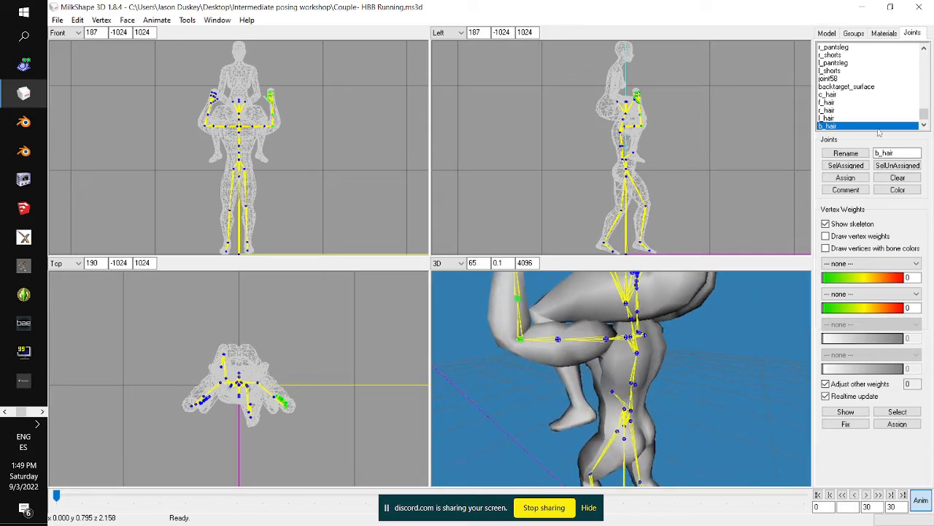
Rotate the r_upperarm joint to lower the male figure's right arm forward and swing it slightly outward
left_click_drag(924, 117, 932, 45)
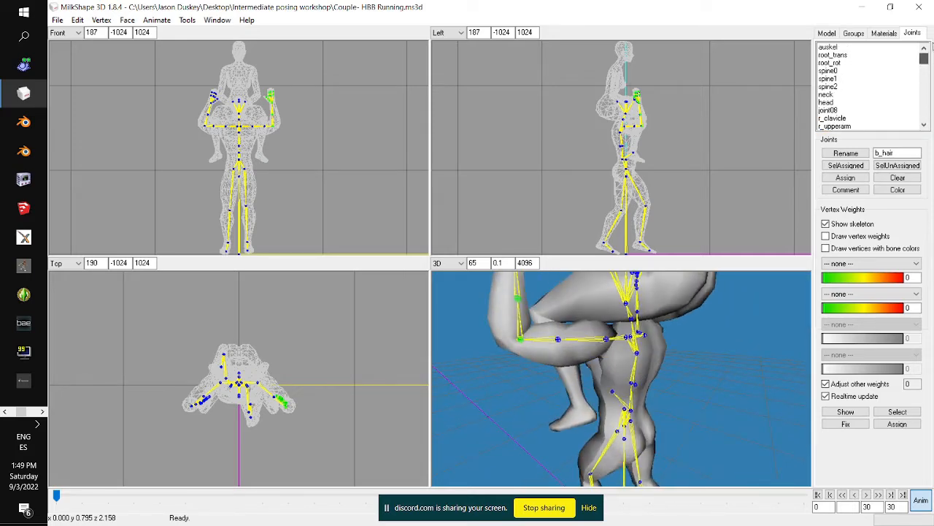
left_click(839, 126)
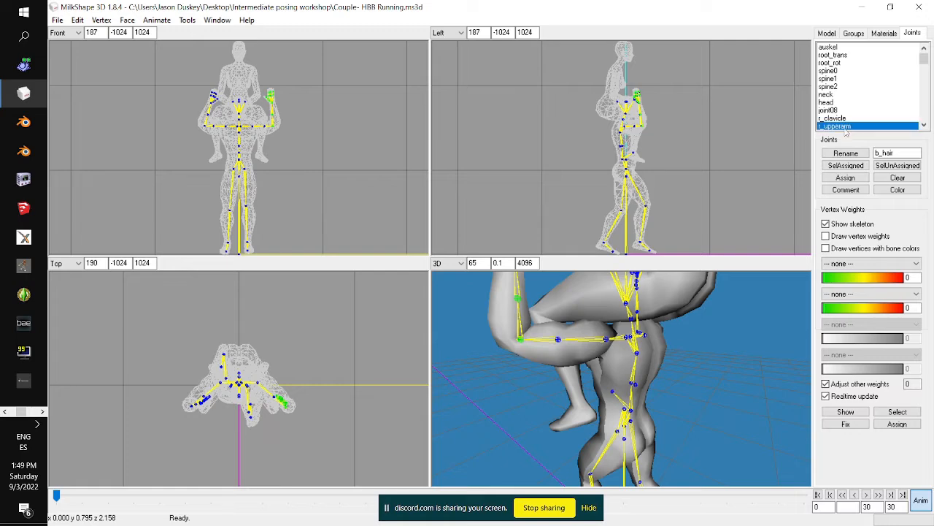
left_click_drag(438, 402, 507, 402)
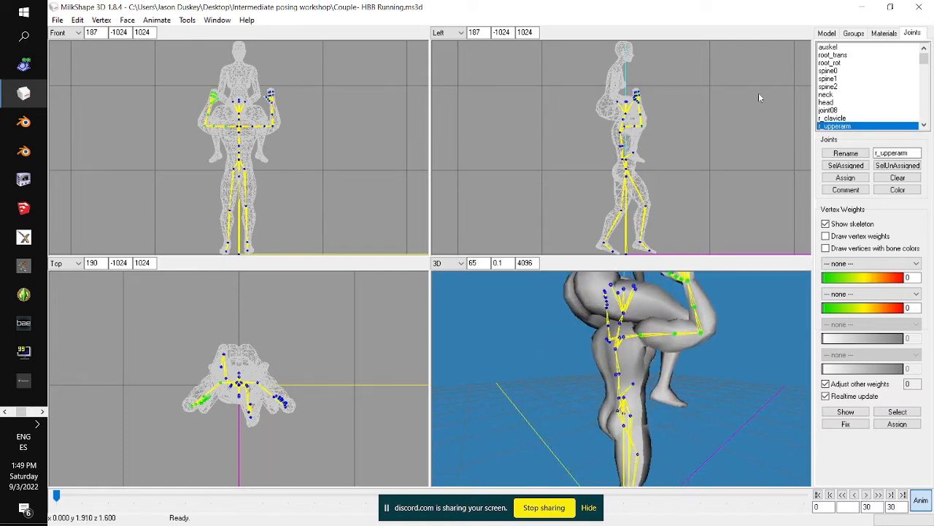
left_click_drag(715, 110, 707, 132)
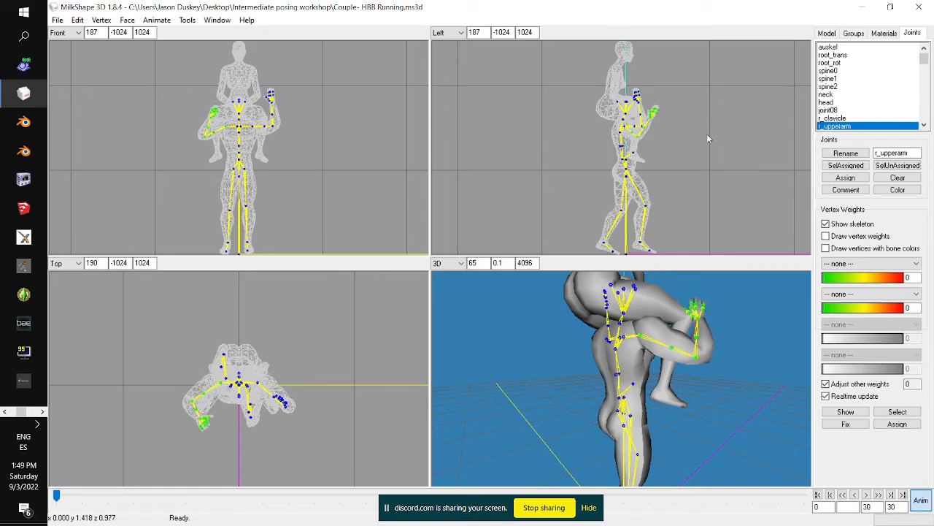
left_click_drag(701, 343, 729, 350)
scroll(920, 77, "down", 2)
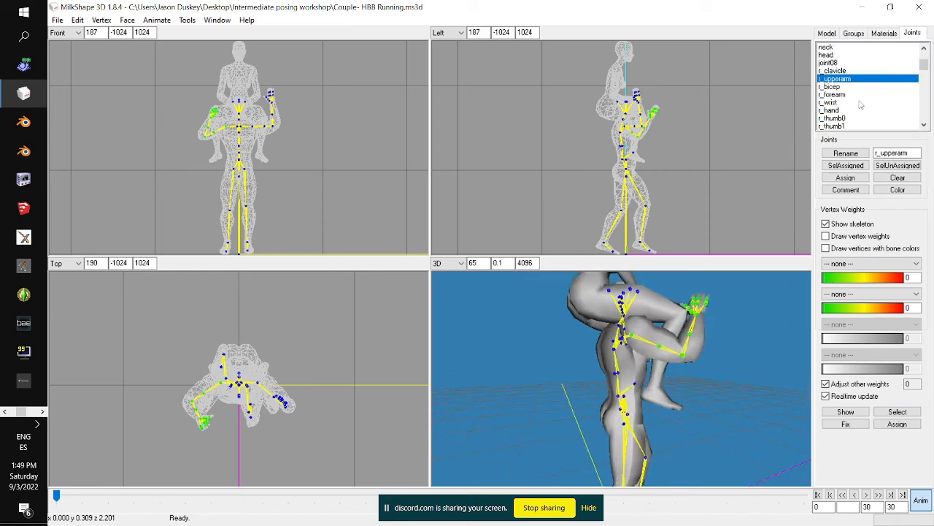
left_click_drag(299, 314, 290, 346)
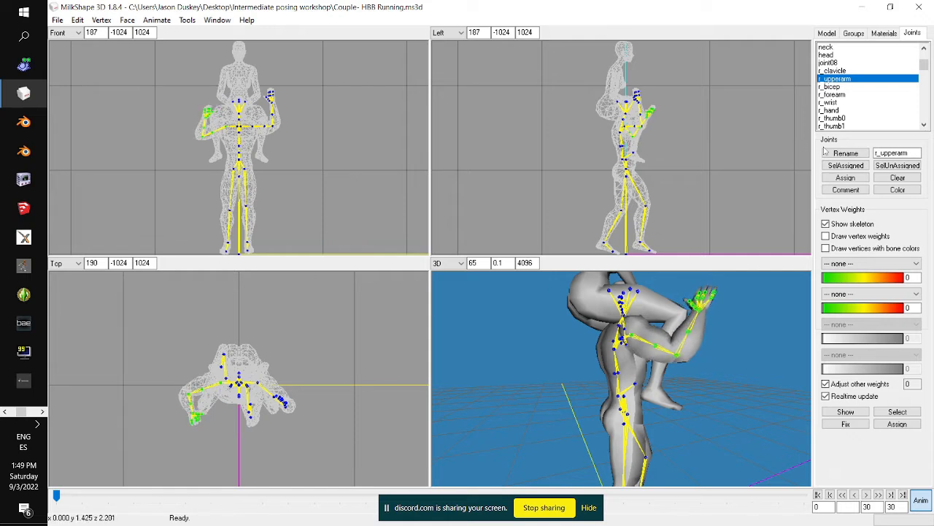
Rotate the r_forearm joint in the top view to swing the right hand inward toward Rio's leg
left_click(836, 94)
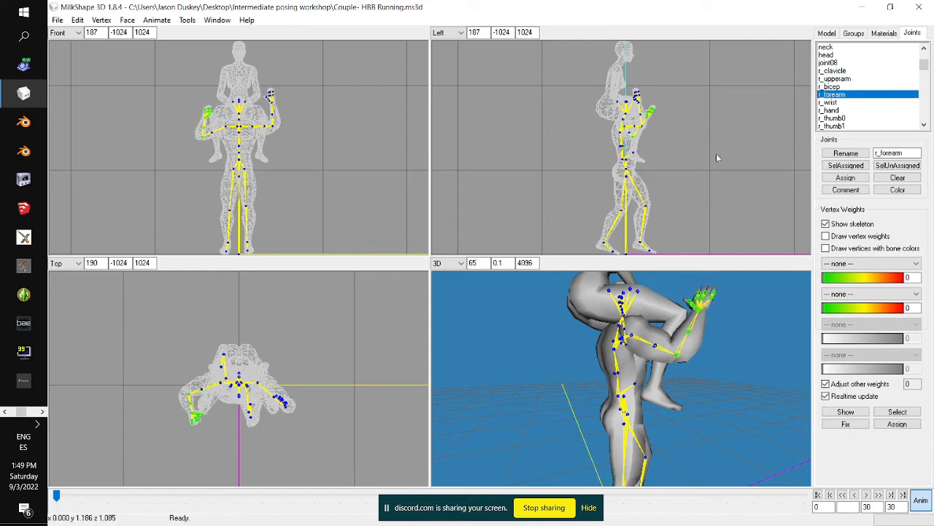
left_click_drag(318, 385, 314, 368)
left_click_drag(584, 391, 554, 397)
scroll(554, 397, "up", 5)
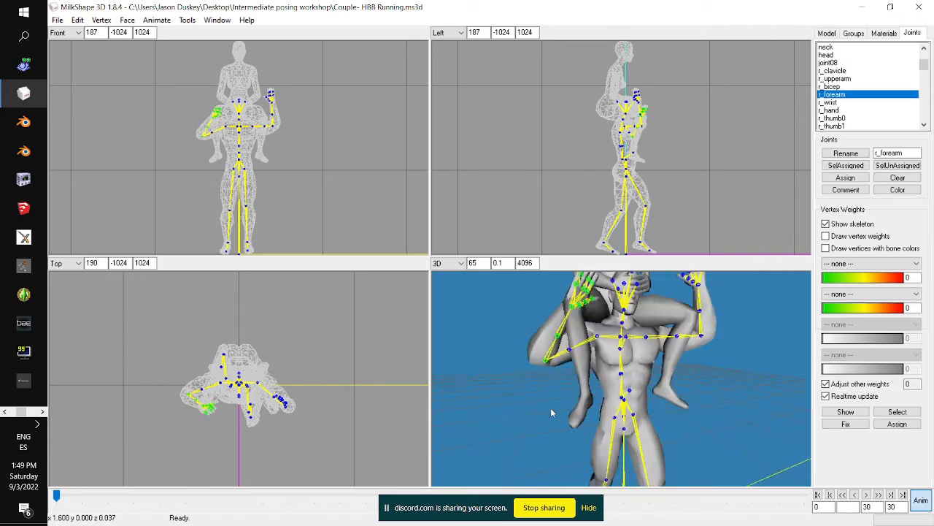
Rotate the r_upperarm joint in the front view to drop the right elbow beside Rio's leg
left_click(844, 79)
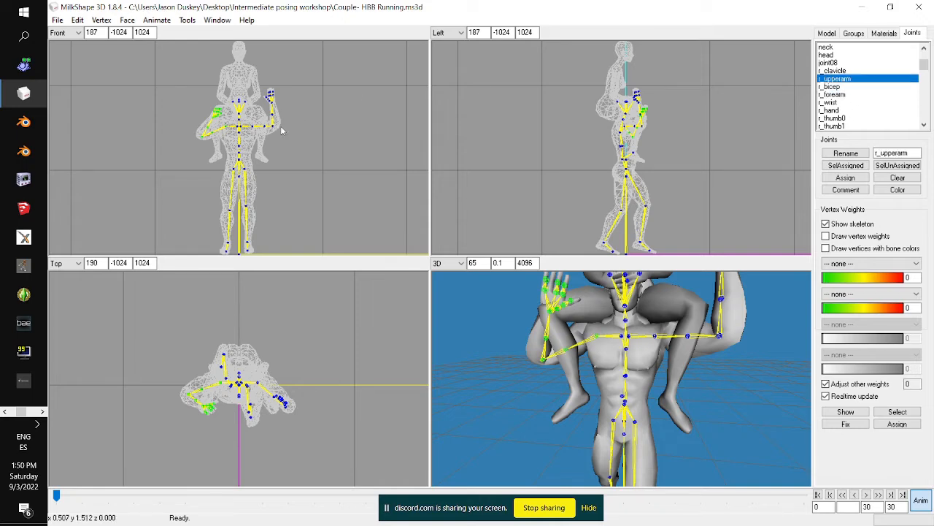
left_click_drag(282, 129, 277, 111)
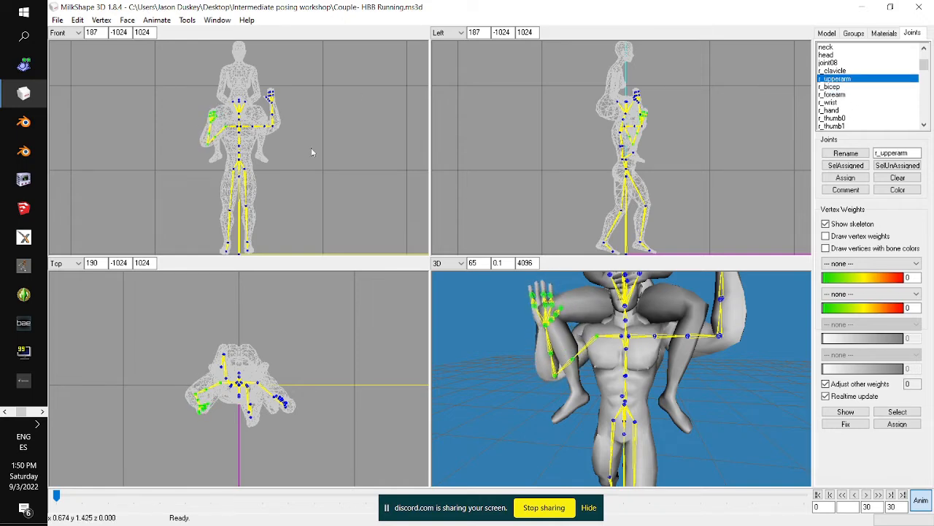
left_click_drag(544, 349, 578, 356)
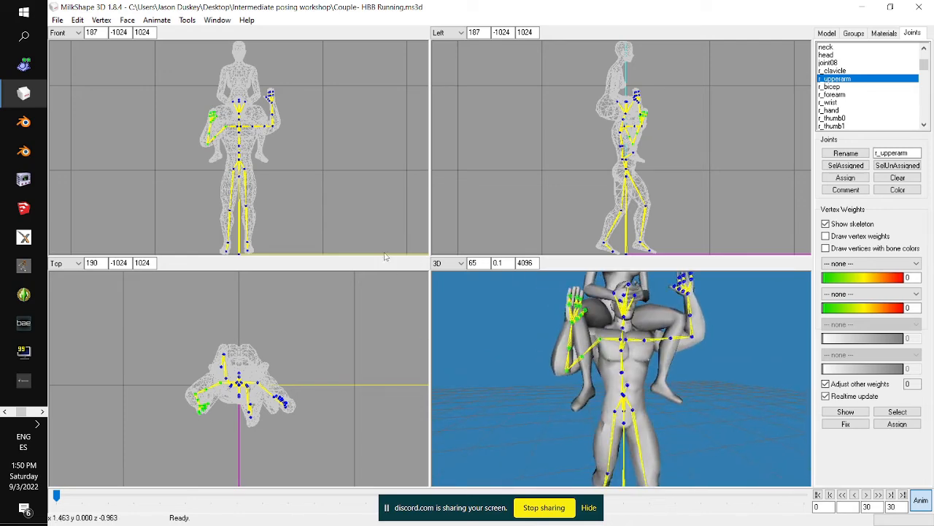
left_click_drag(311, 191, 311, 191)
left_click_drag(663, 309, 625, 330)
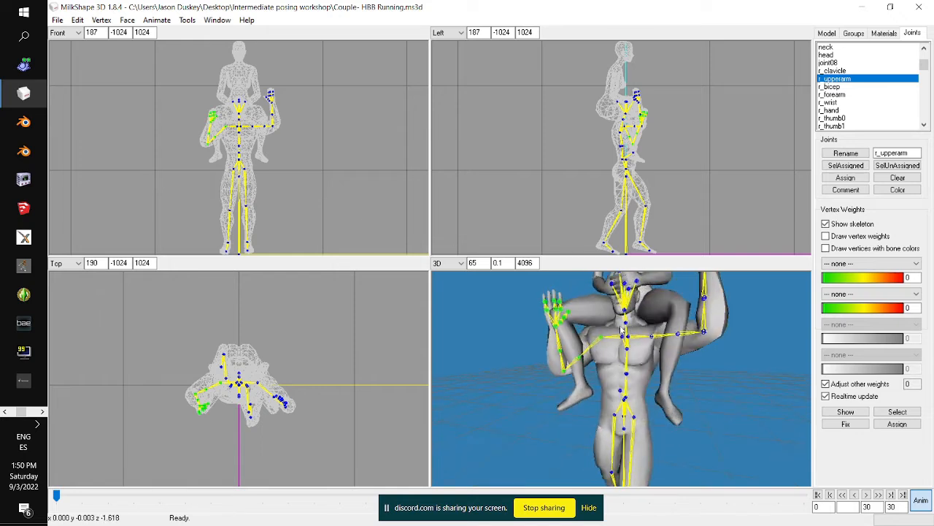
Rotate the r_forearm joint slightly in the side view to tilt the right forearm back toward Rio's leg
left_click(839, 94)
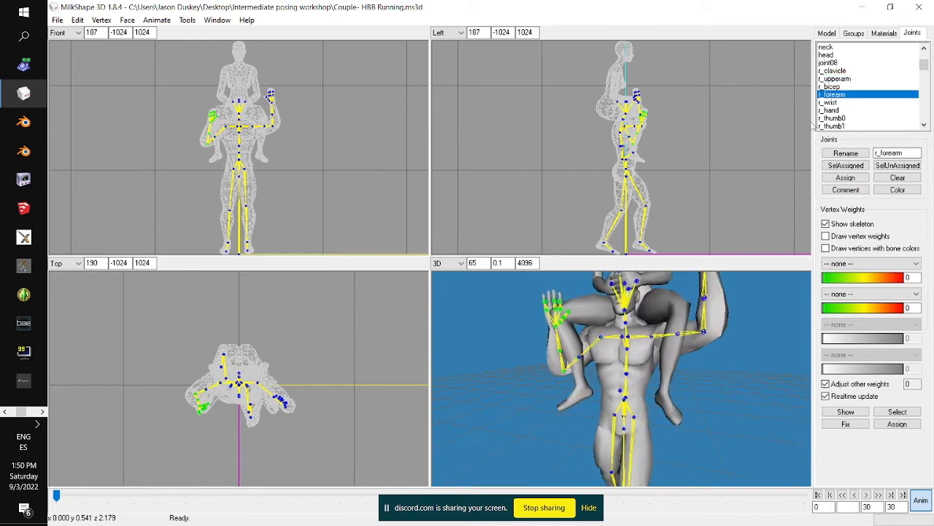
left_click_drag(710, 155, 713, 150)
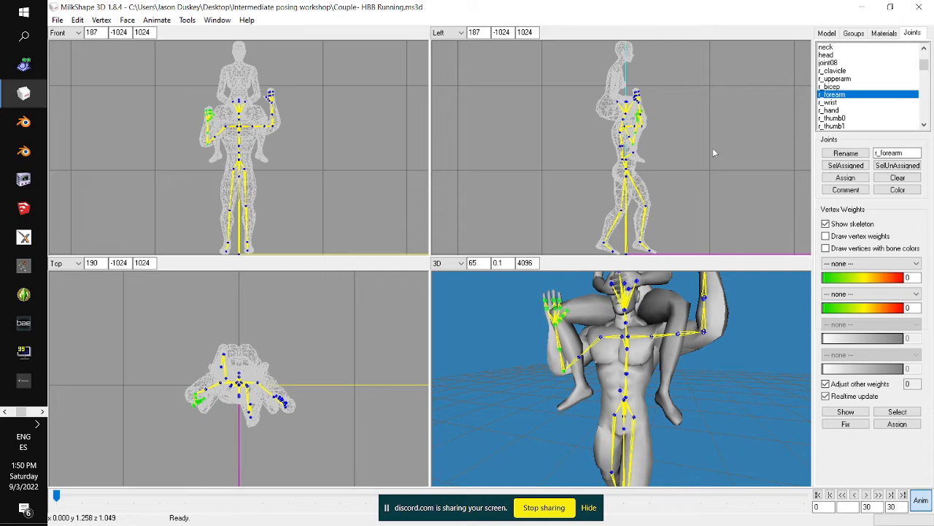
left_click_drag(671, 372, 620, 390)
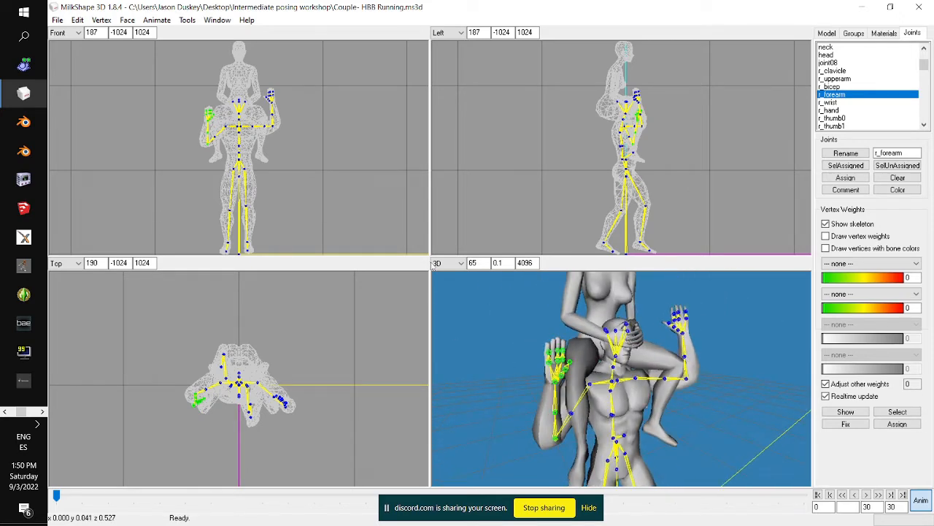
Adjust the r_forearm joint across the views to bring the right hand inward against Rio's leg
mouse_move(291, 149)
left_mouse_down()
mouse_move(278, 149)
mouse_move(278, 159)
left_mouse_up()
mouse_move(286, 360)
left_mouse_down()
mouse_move(291, 349)
mouse_move(291, 359)
left_mouse_up()
left_click_drag(686, 175, 667, 194)
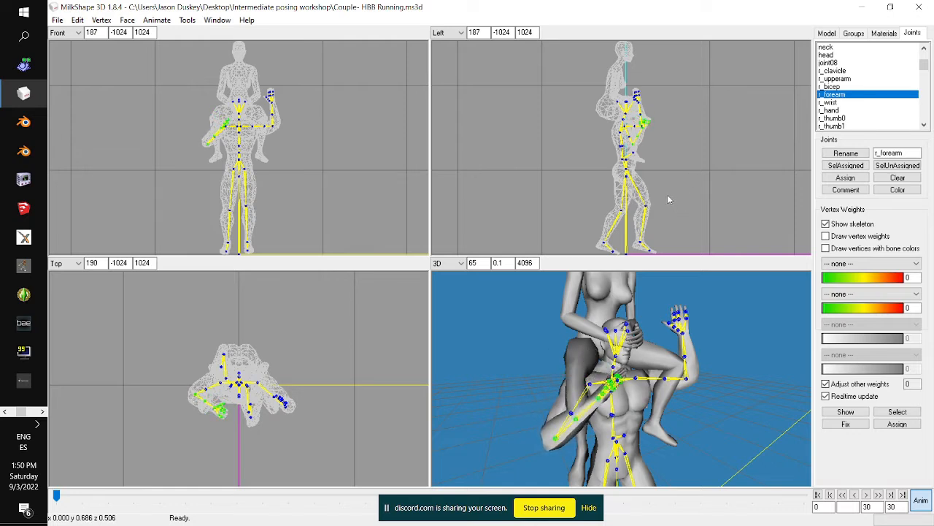
left_click_drag(355, 401, 320, 412)
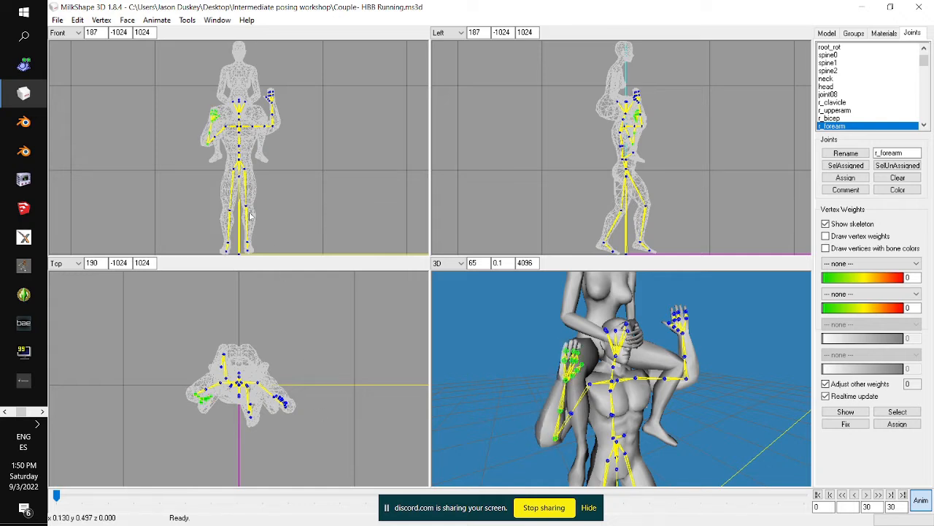
left_click_drag(250, 213, 251, 213)
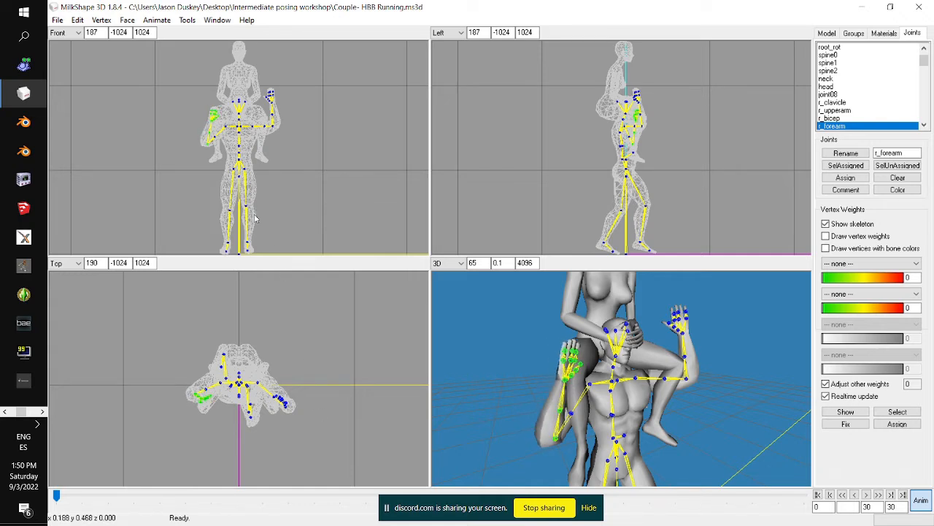
left_click_drag(587, 376, 631, 386)
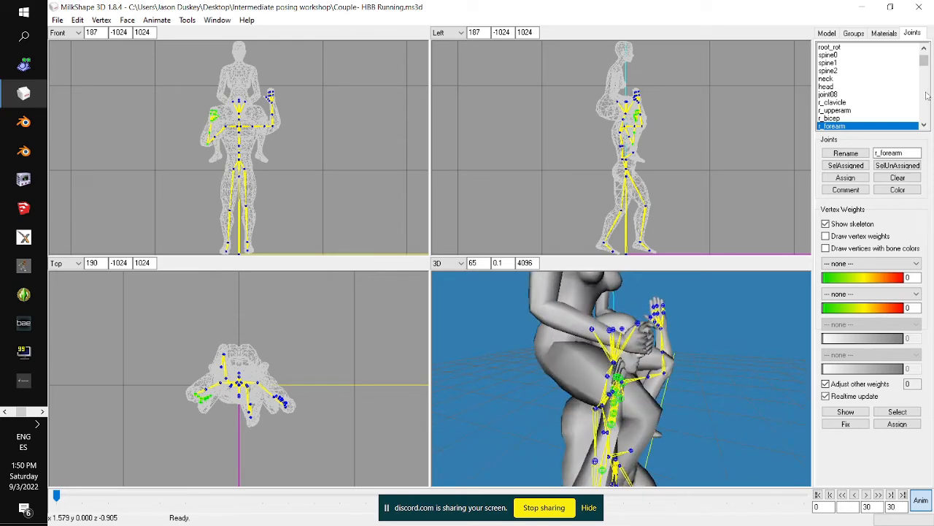
Rotate the r_hand joint so the male figure's right palm faces and rests against Rio's leg
scroll(881, 107, "down", 2)
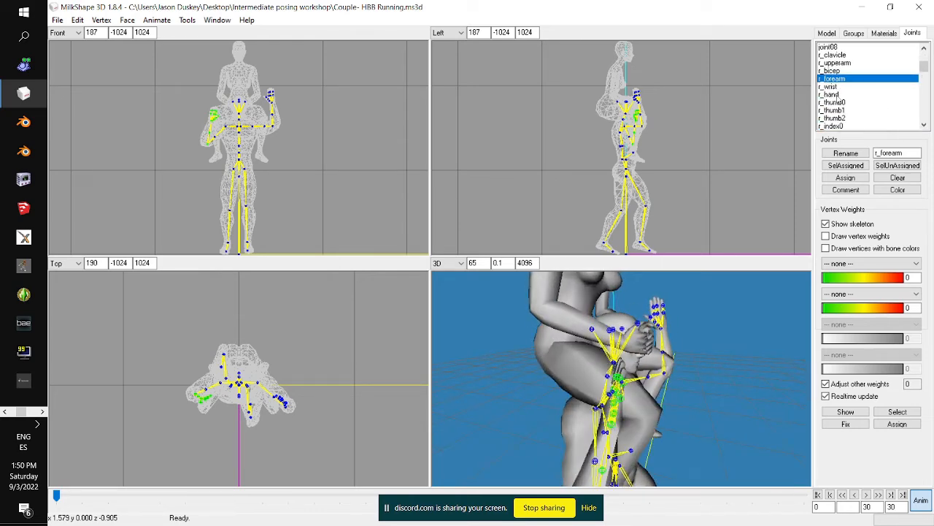
left_click(830, 95)
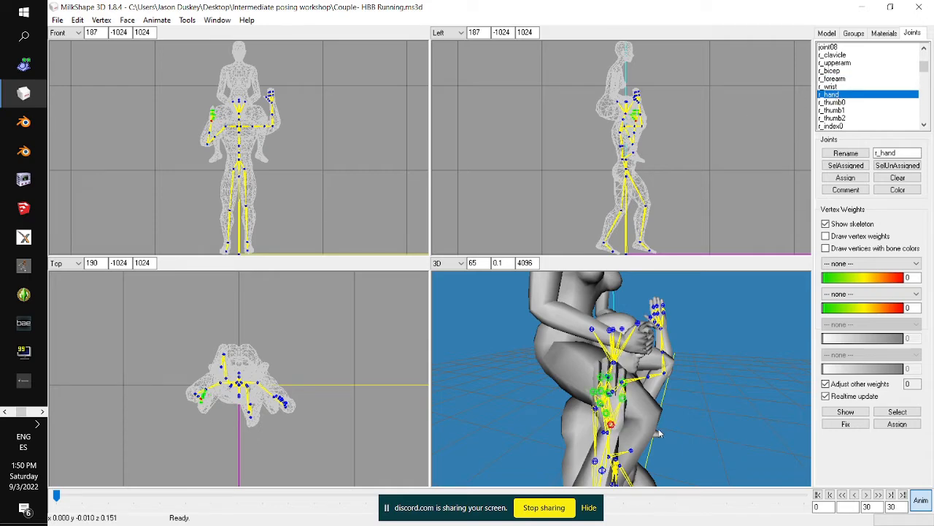
left_click_drag(659, 432, 582, 391)
scroll(580, 398, "up", 3)
scroll(580, 394, "down", 3)
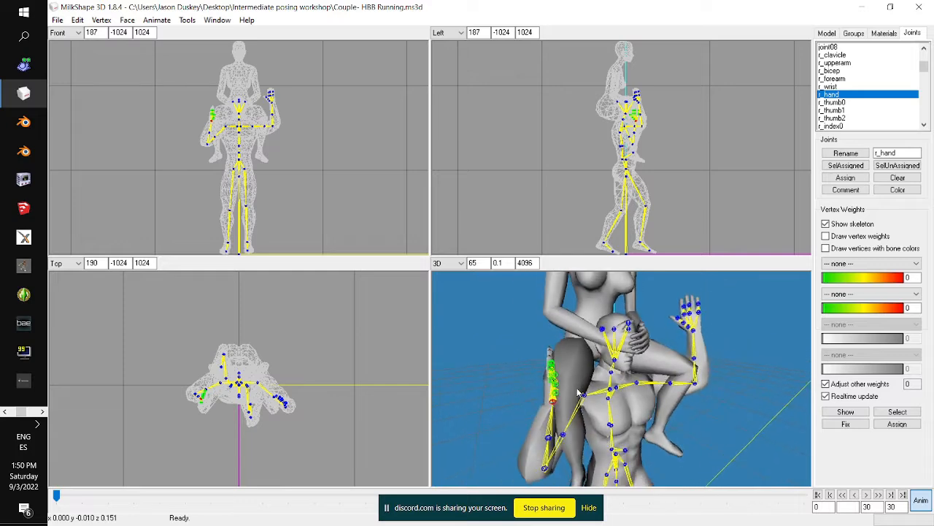
left_click_drag(355, 340, 352, 337)
left_click_drag(300, 173, 302, 165)
left_click_drag(546, 326, 673, 372)
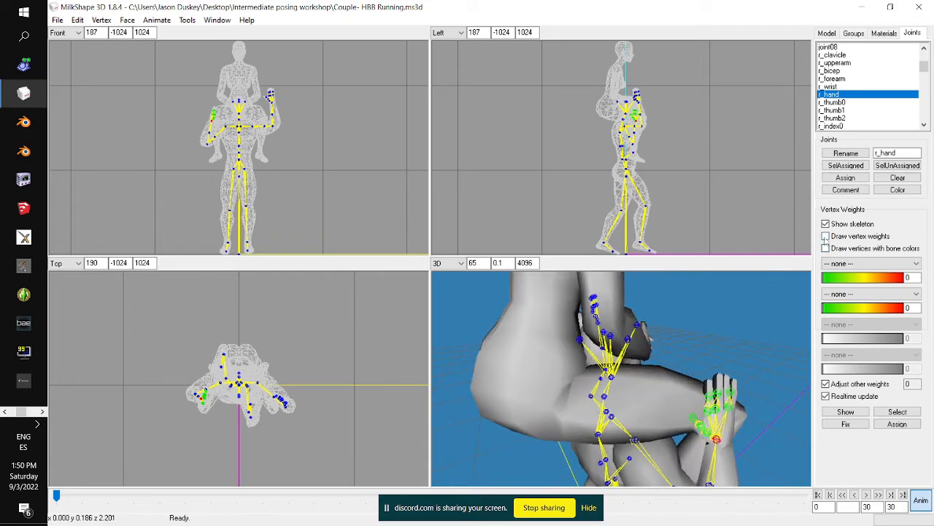
left_click_drag(717, 163, 715, 157)
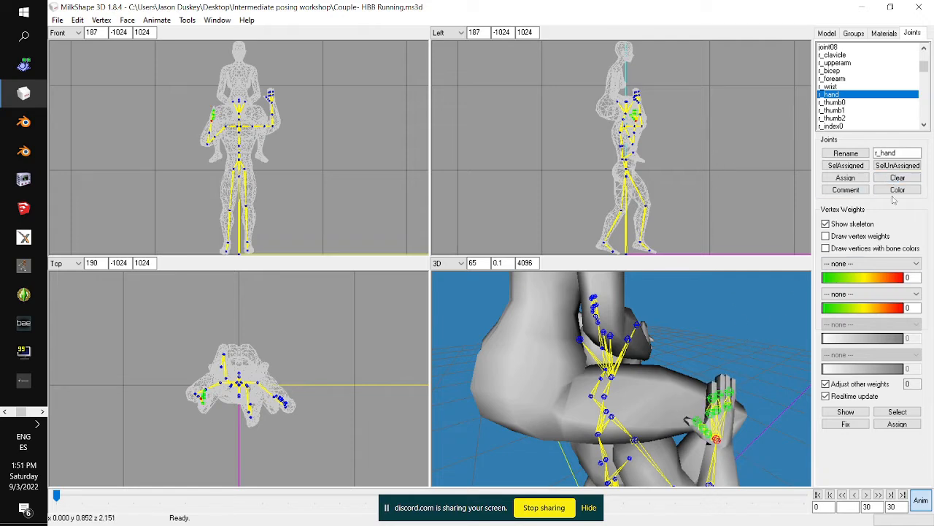
Bend the male figure's r_thumb1, r_index0 and r_index1 joints so the right thumb and index finger curl toward Rio's leg
left_click(849, 110)
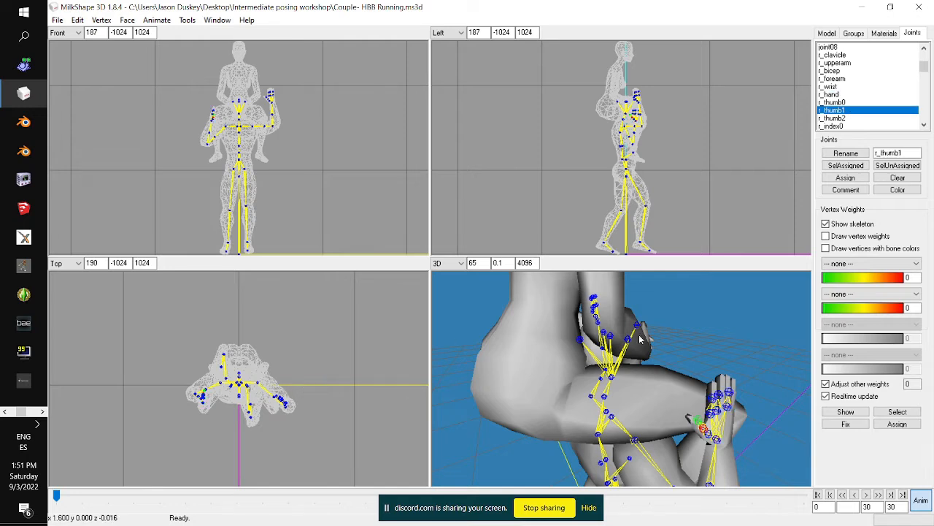
scroll(851, 106, "down", 1)
left_click(836, 103)
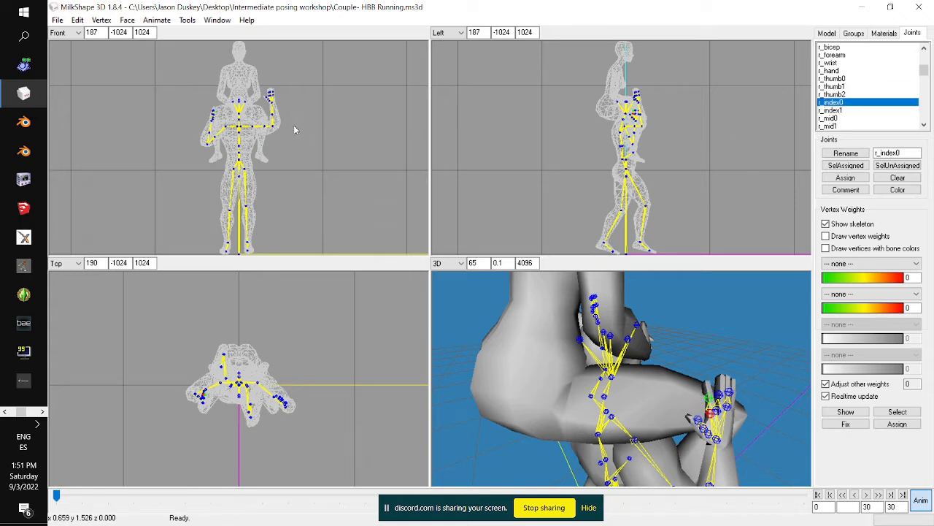
left_click(841, 110)
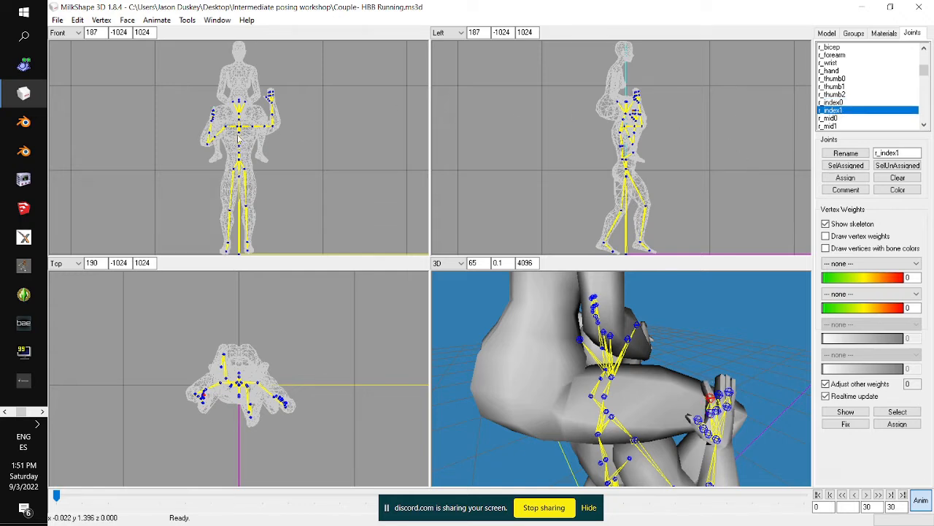
Bend the r_mid0, r_mid1, r_pinky0 and r_pinky1 joints so the remaining right fingers curl around Rio's leg
left_click(832, 117)
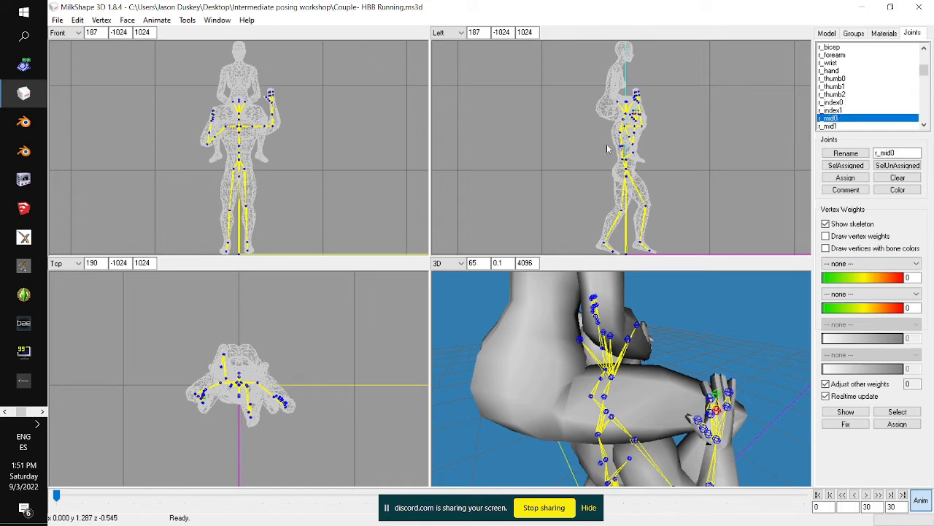
left_click(850, 126)
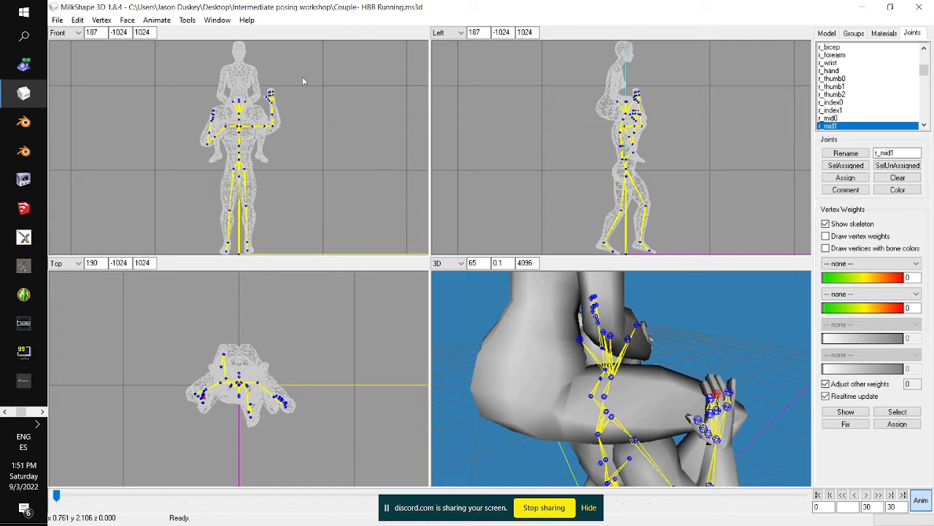
scroll(619, 373, "down", 4)
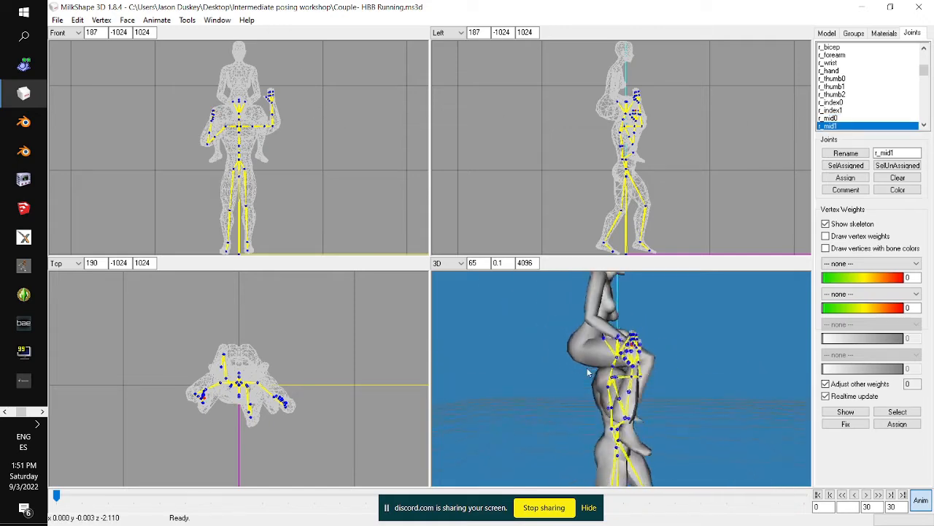
left_click_drag(619, 372, 556, 383)
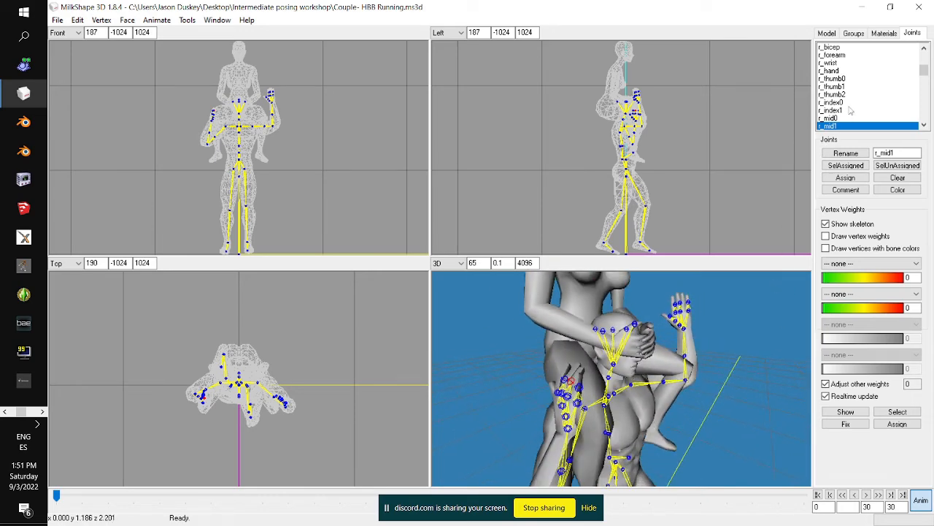
scroll(847, 107, "down", 2)
left_click(833, 87)
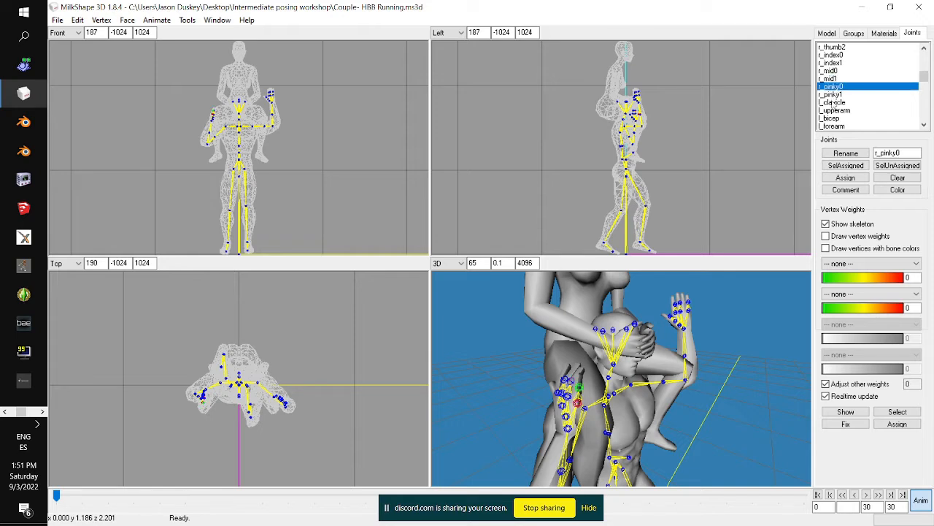
left_click(833, 95)
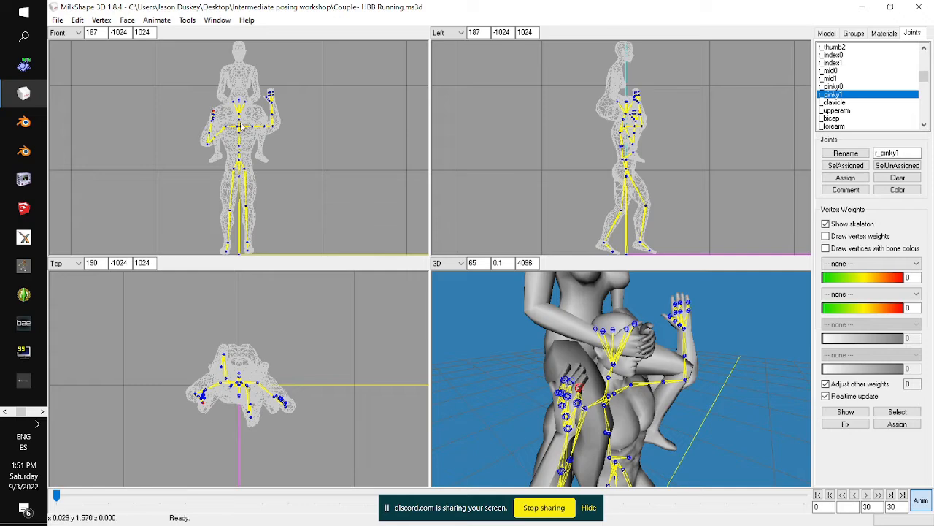
Inspect the right hand's grip on Rio's leg with the skeleton hidden and bone colors drawn, and restore the skeleton display
left_click_drag(615, 395, 652, 395)
scroll(685, 395, "up", 2)
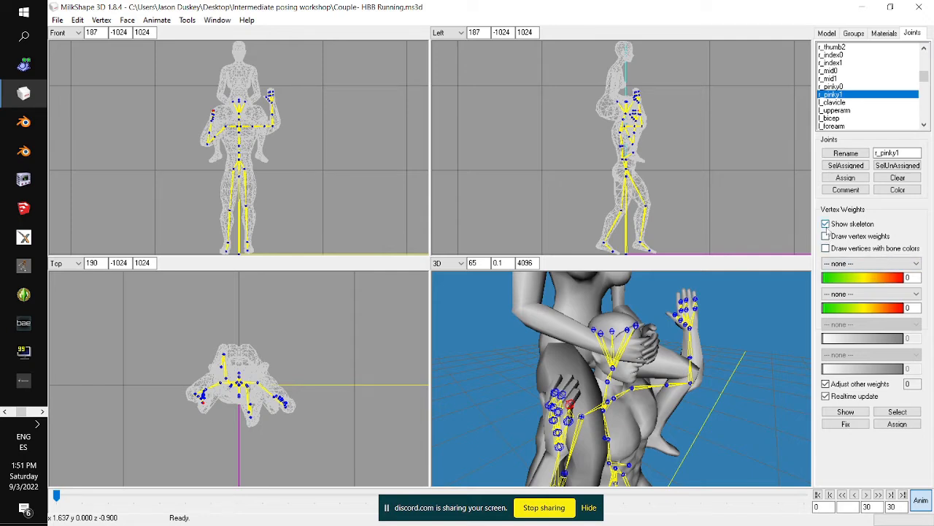
left_click(826, 224)
left_click(825, 249)
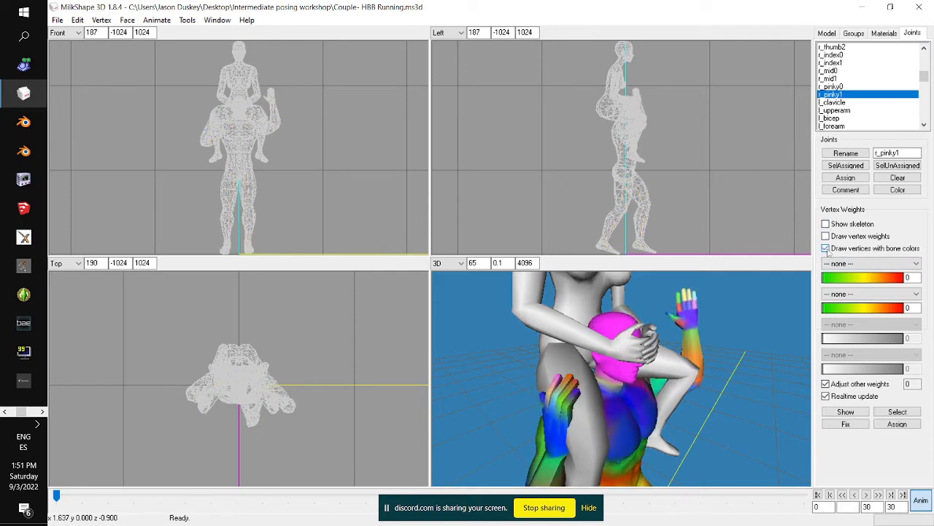
left_click_drag(737, 333, 683, 365)
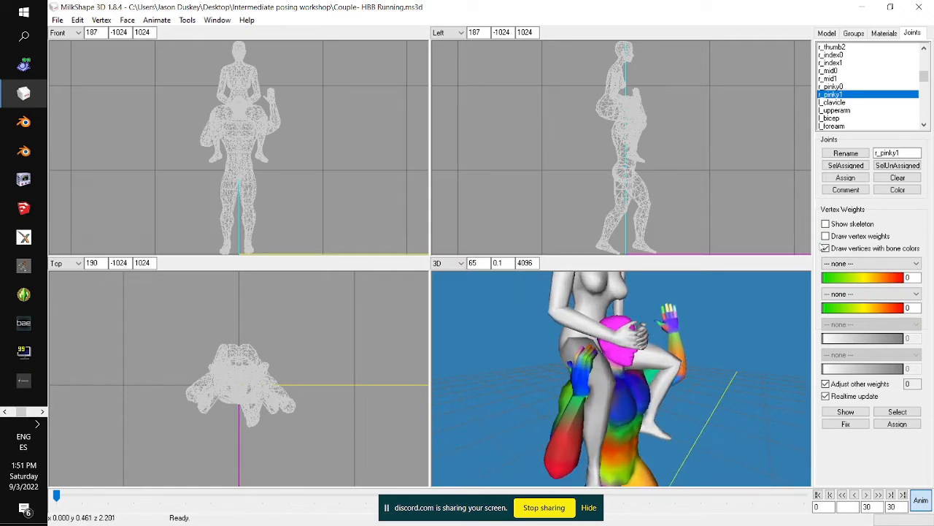
left_click(826, 249)
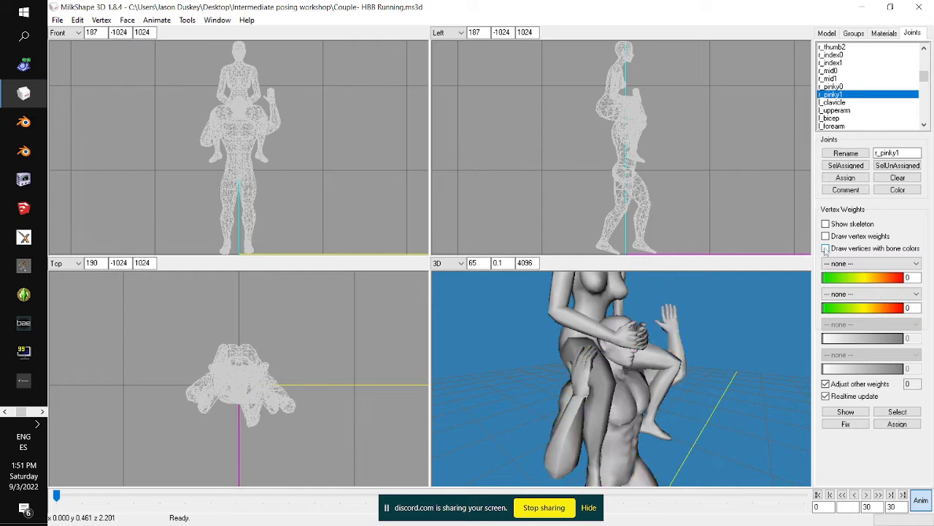
left_click(825, 225)
Rotate the r_forearm and r_hand joints slightly to refine how the male figure's right hand rests on Rio's leg
scroll(847, 82, "up", 2)
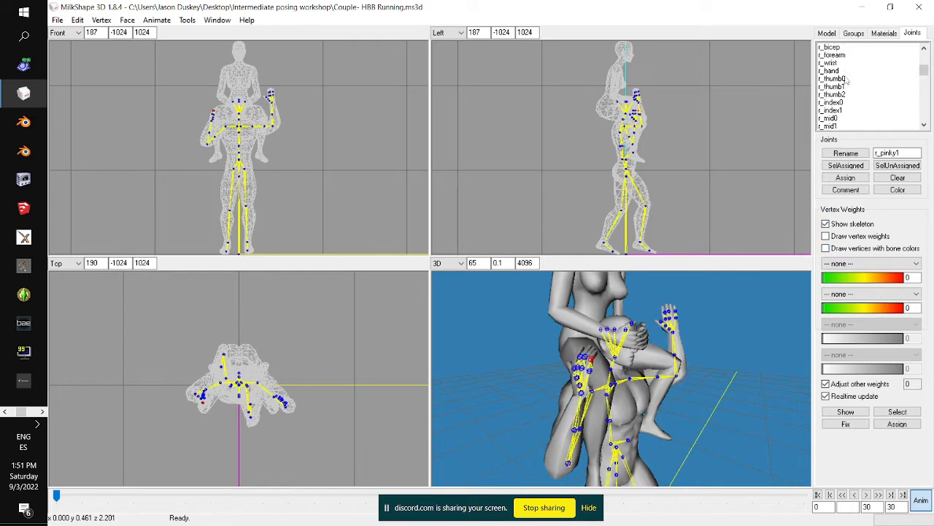
left_click(839, 54)
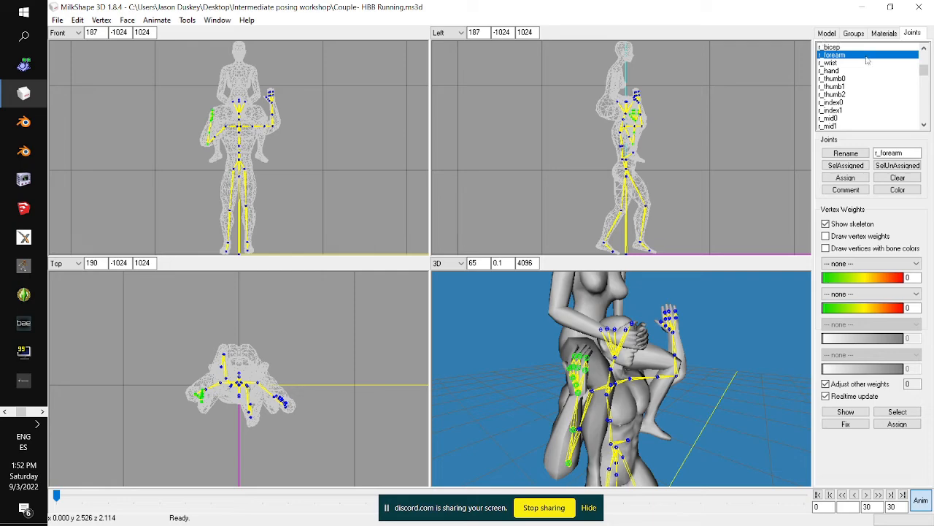
left_click(846, 71)
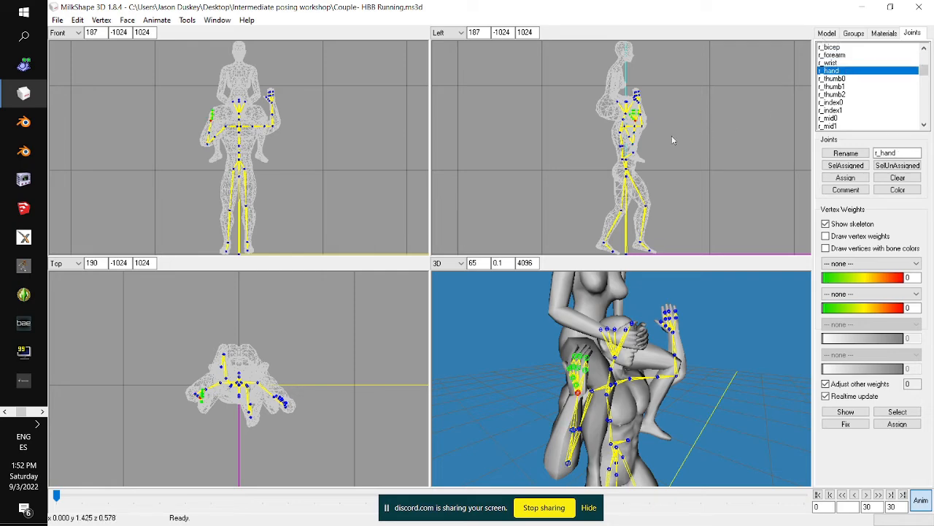
left_click_drag(620, 314, 601, 330)
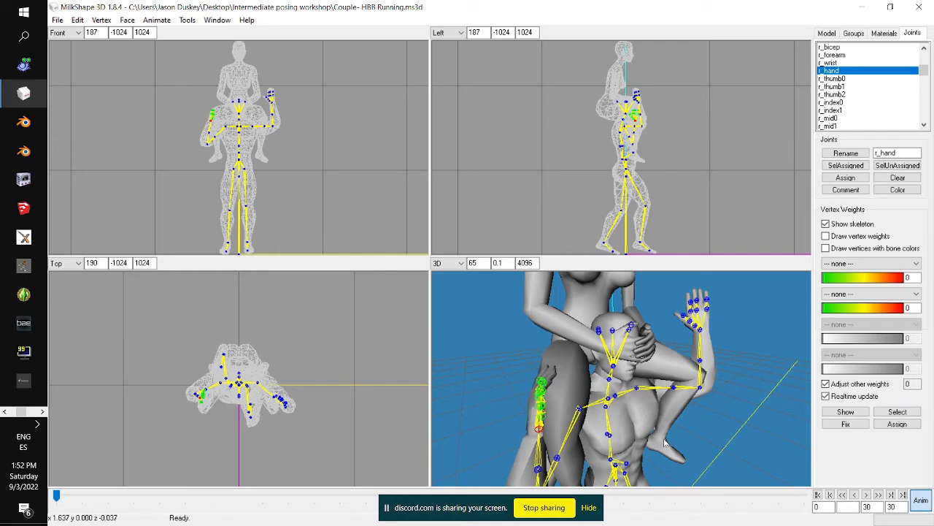
mouse_move(664, 442)
left_mouse_down()
mouse_move(761, 440)
mouse_move(656, 438)
mouse_move(673, 437)
left_mouse_up()
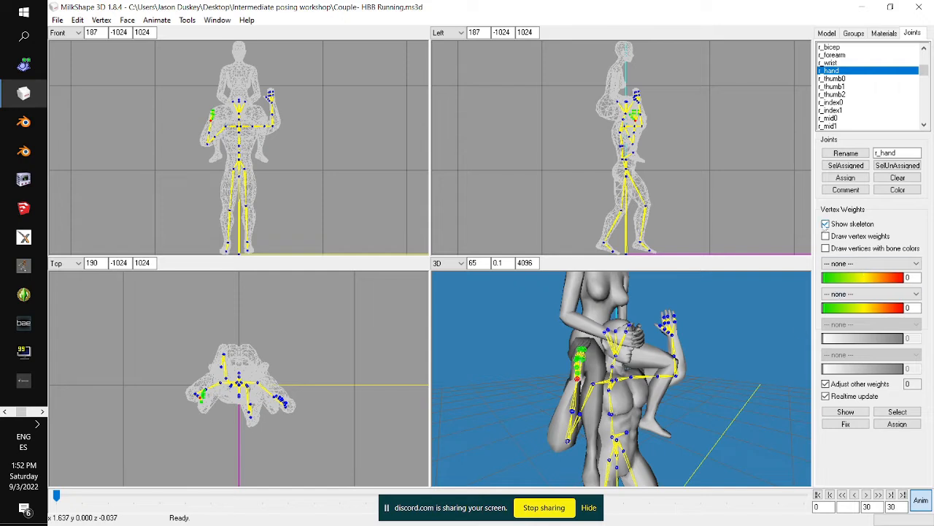
Check the adjusted right forearm and hand without the skeleton and in bone colors, and return to the plain skeleton display
left_click(826, 225)
left_click(825, 248)
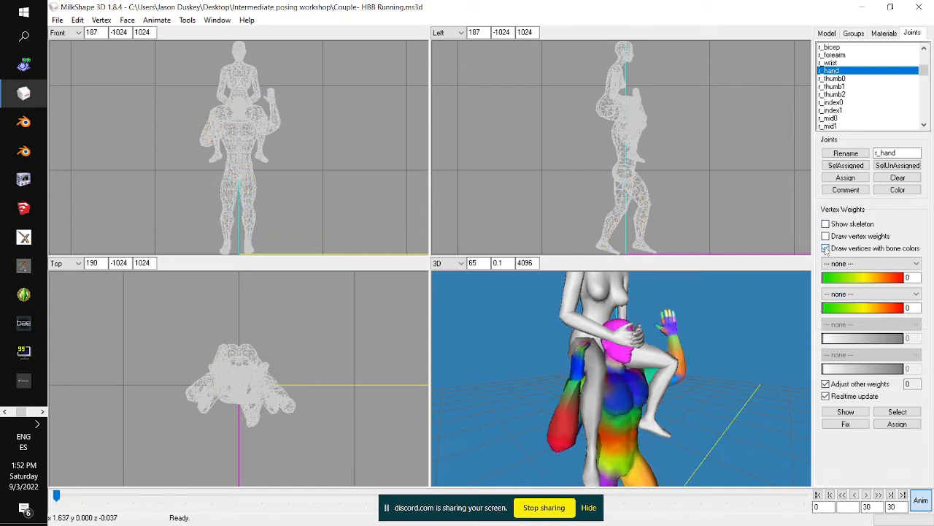
left_click(825, 249)
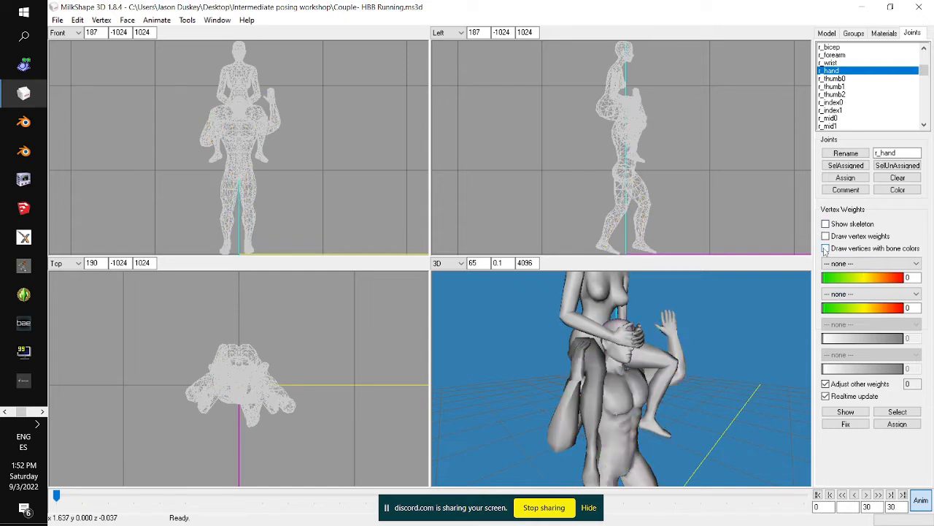
left_click(825, 224)
left_click_drag(627, 365, 521, 341)
scroll(871, 78, "up", 4)
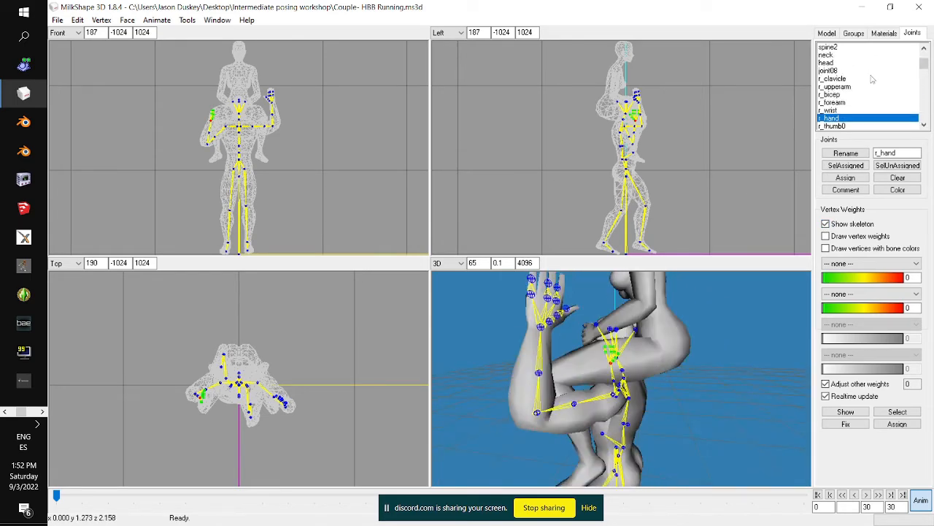
Rotate the carrying figure's l_upperarm joint forward and downward in the side view
left_click(843, 120)
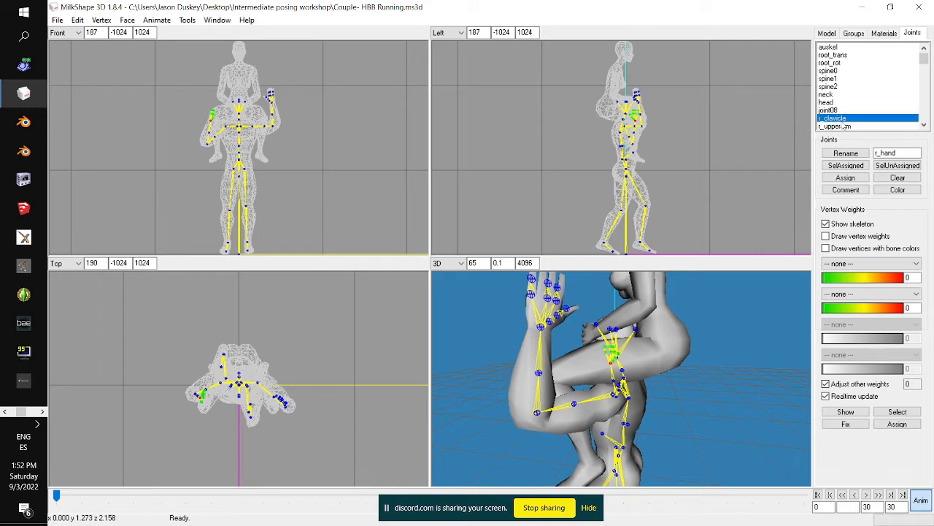
left_click(841, 127)
scroll(868, 82, "down", 5)
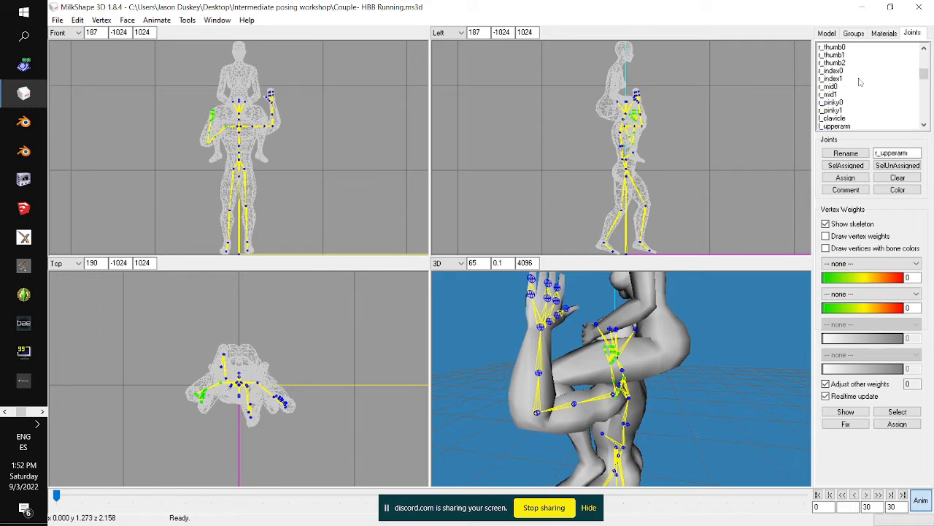
left_click(842, 127)
left_click_drag(665, 187, 654, 246)
left_click_drag(745, 355, 741, 315)
scroll(843, 95, "down", 2)
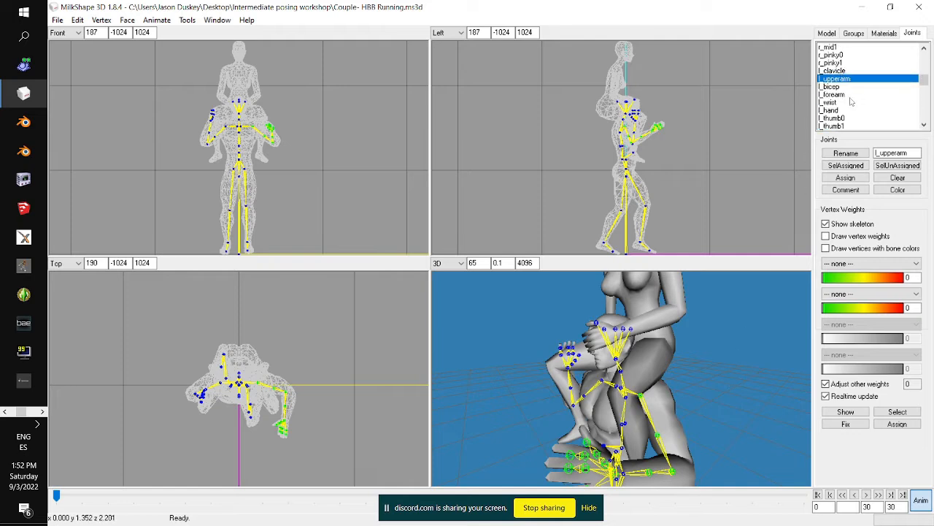
Rotate the l_forearm joint inward in the top view so the forearm crosses in front of the rider's leg
left_click(849, 95)
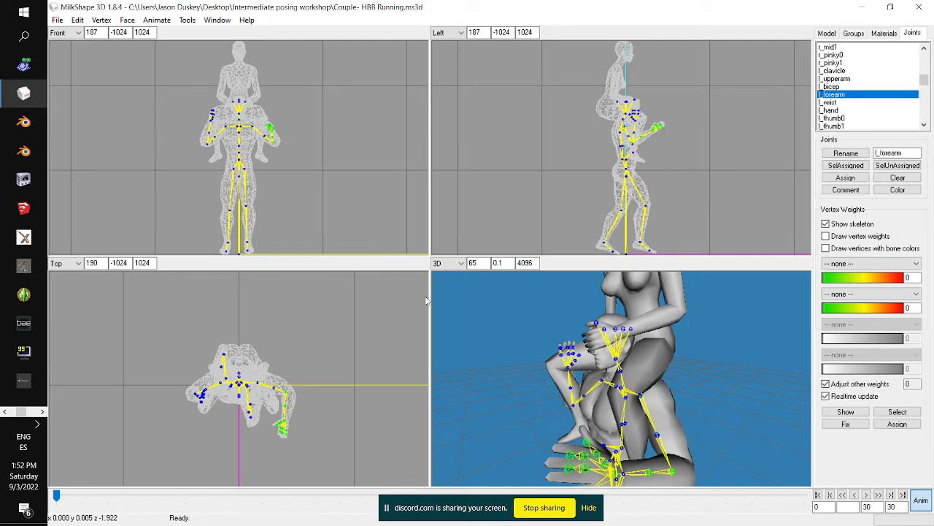
left_click_drag(288, 329, 262, 340)
left_click_drag(478, 439, 496, 429)
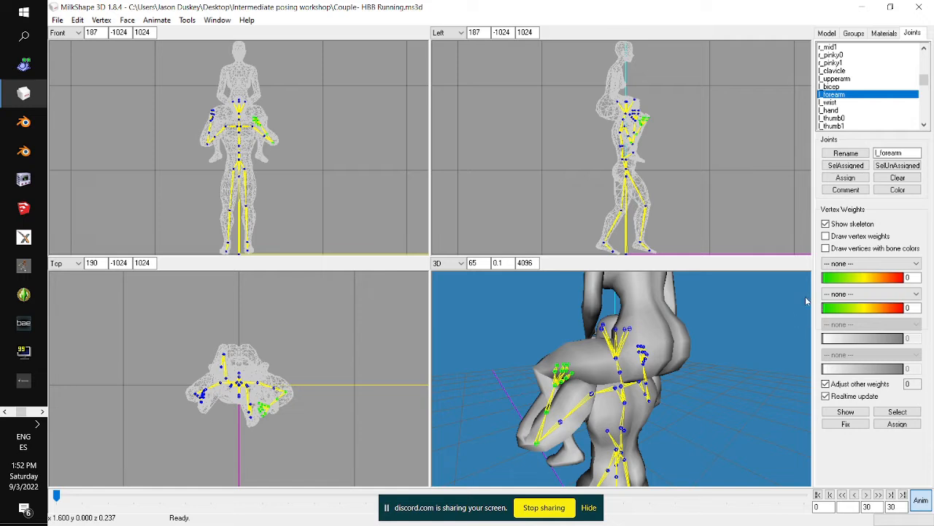
Rotate the l_upperarm joint in the front, top and side views to bring the arm in around the rider's leg
left_click(851, 78)
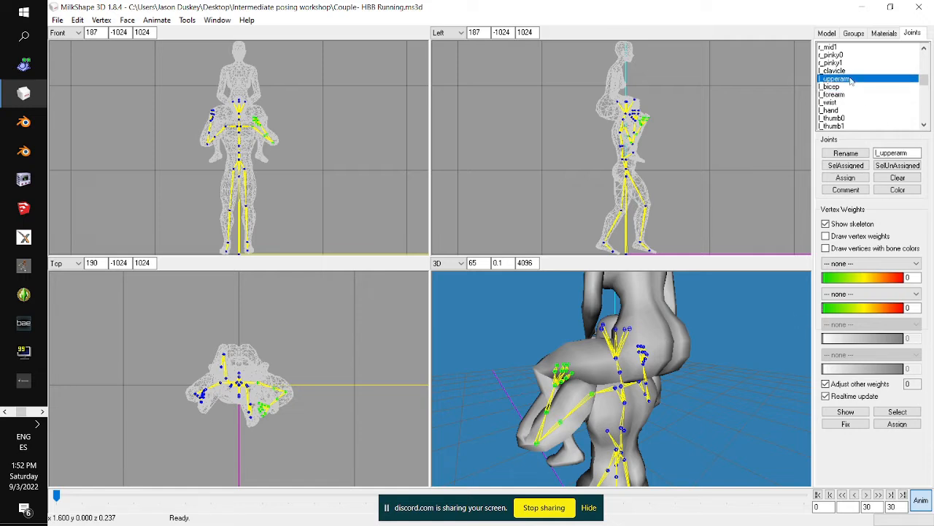
left_click_drag(339, 146, 336, 160)
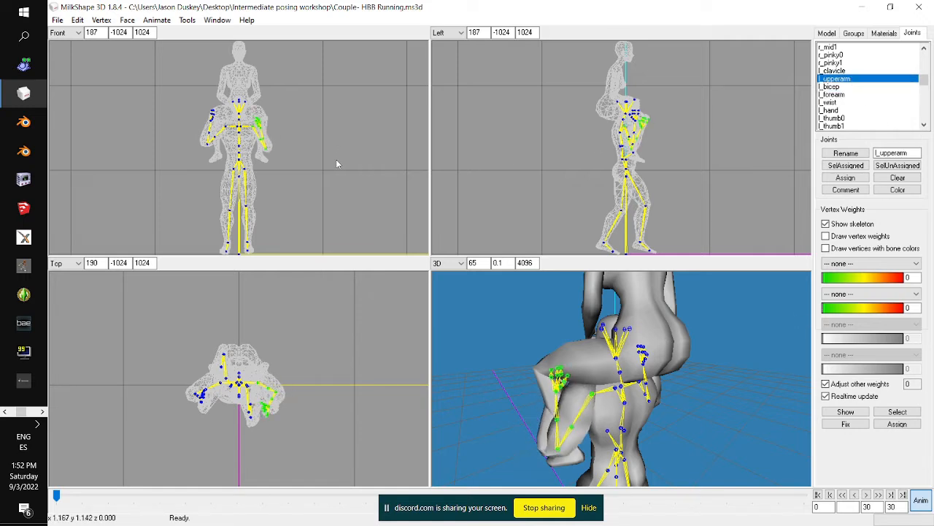
left_click_drag(274, 368, 272, 354)
left_click_drag(605, 397, 689, 393)
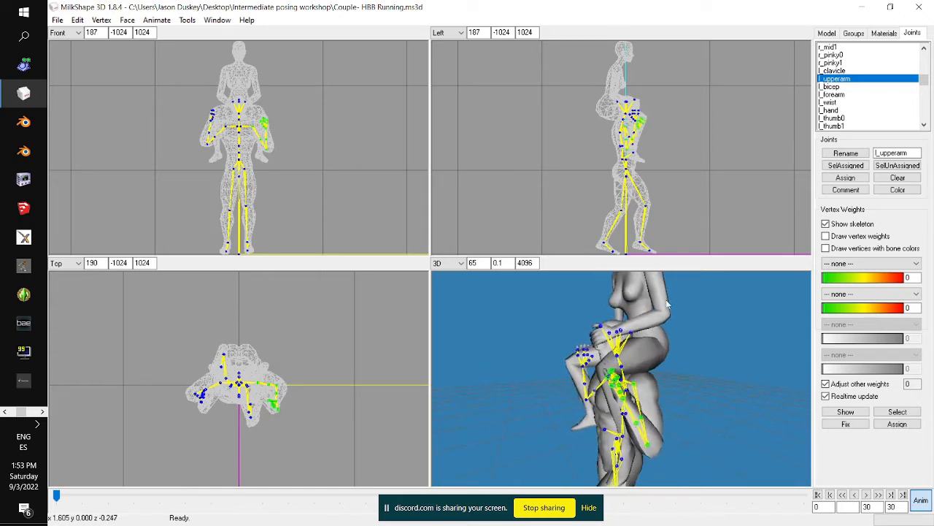
left_click_drag(697, 189, 696, 178)
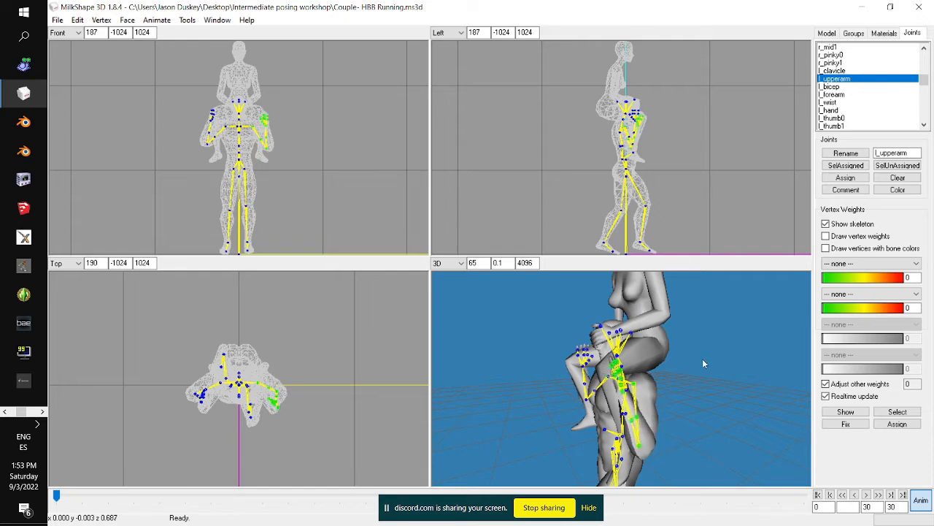
left_click_drag(703, 359, 635, 350)
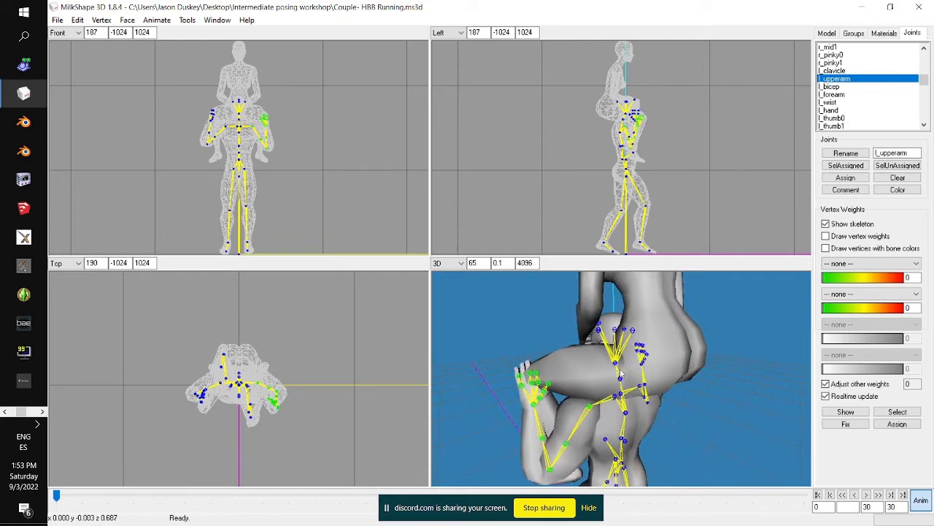
left_click_drag(712, 191, 702, 172)
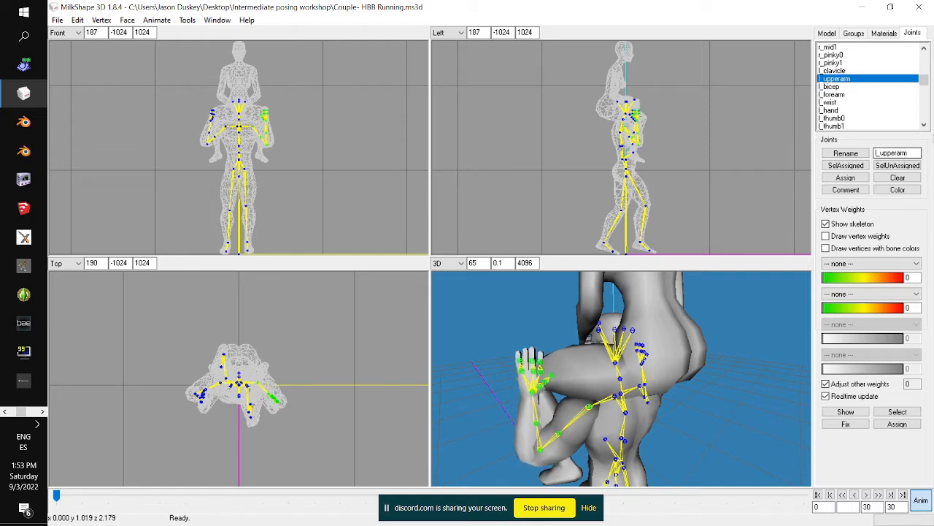
Fine-tune the l_forearm joint's rotation in the top and front views to align the forearm beside the rider's thigh
left_click(834, 94)
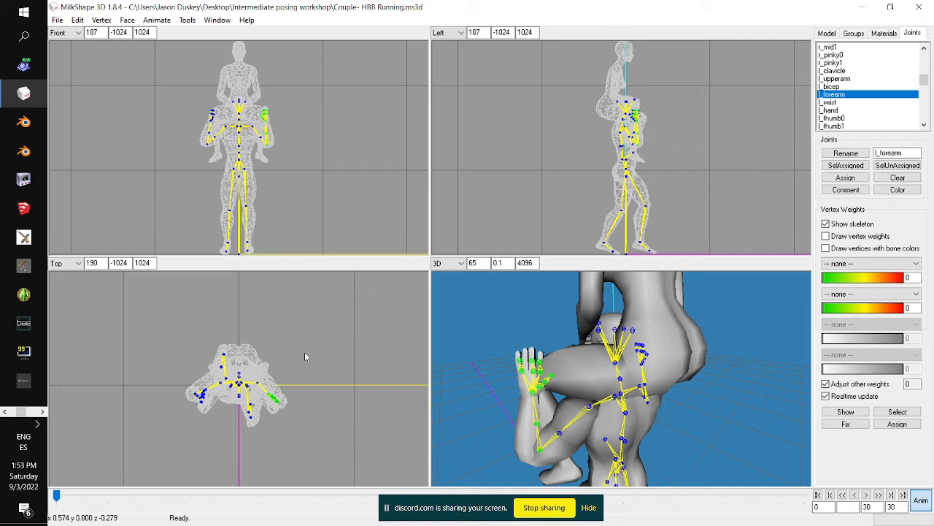
left_click_drag(304, 352, 304, 351)
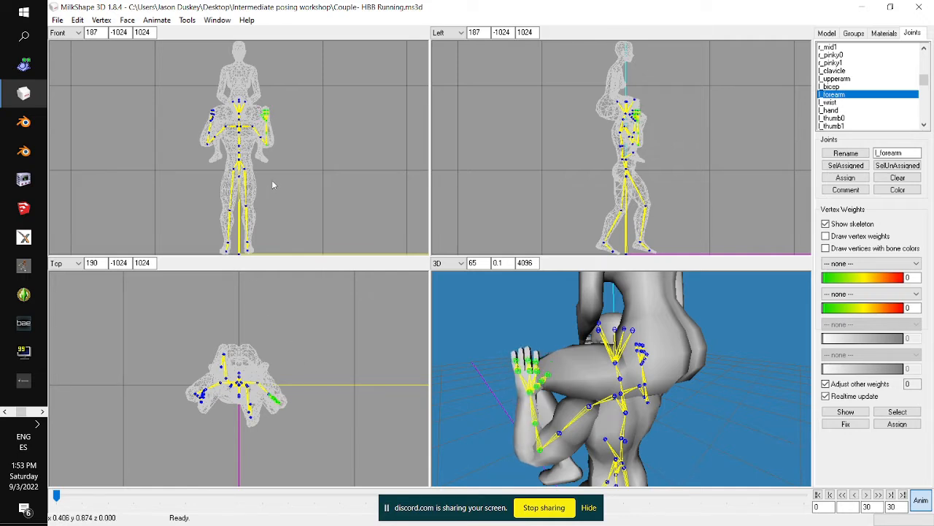
left_click_drag(271, 180, 274, 192)
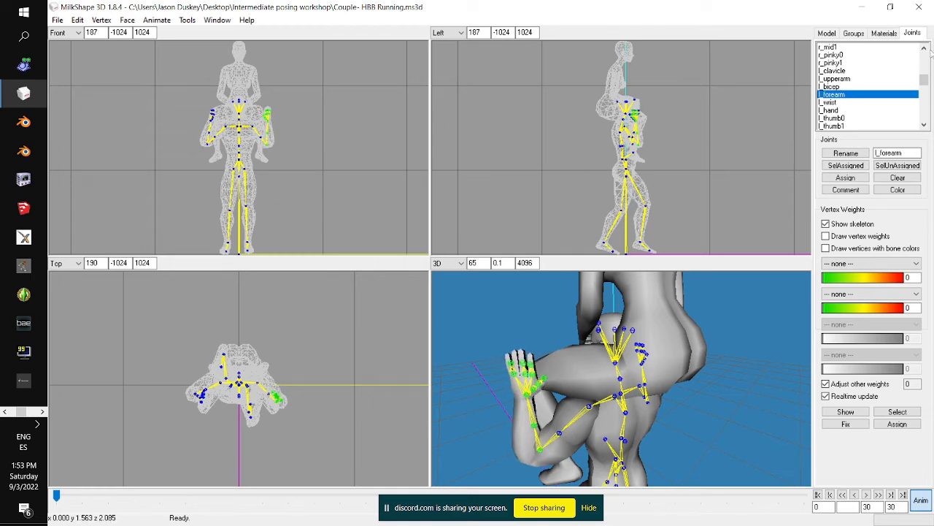
Rotate the l_hand joint in the front, top and side views to rest the palm against the rider's leg
left_click(836, 110)
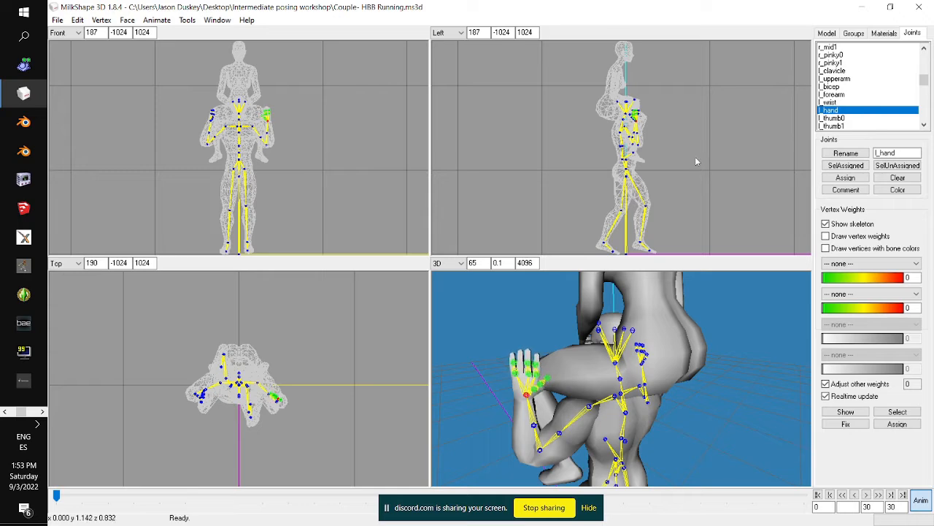
left_click_drag(276, 175, 281, 193)
left_click_drag(453, 383, 512, 397)
mouse_move(344, 374)
left_mouse_down()
mouse_move(350, 379)
mouse_move(340, 371)
left_mouse_up()
left_click_drag(747, 173, 720, 144)
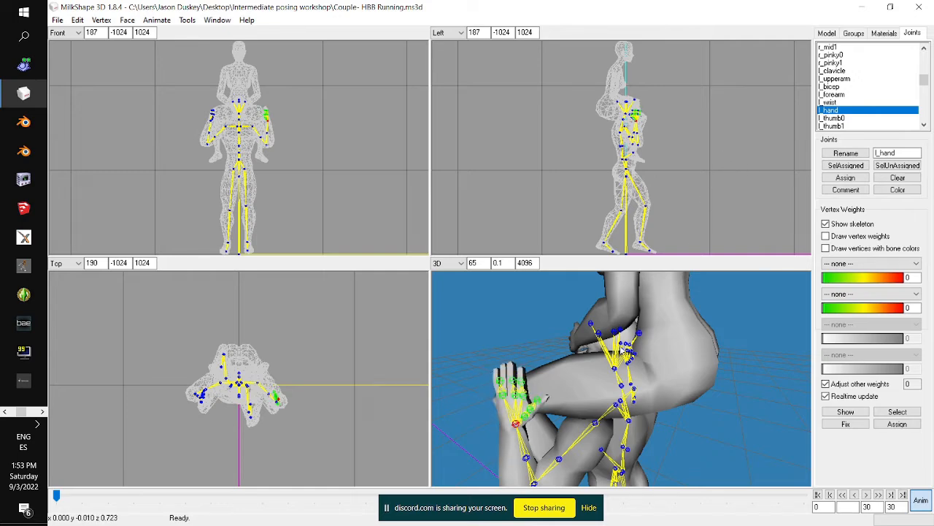
left_click_drag(701, 339, 659, 318)
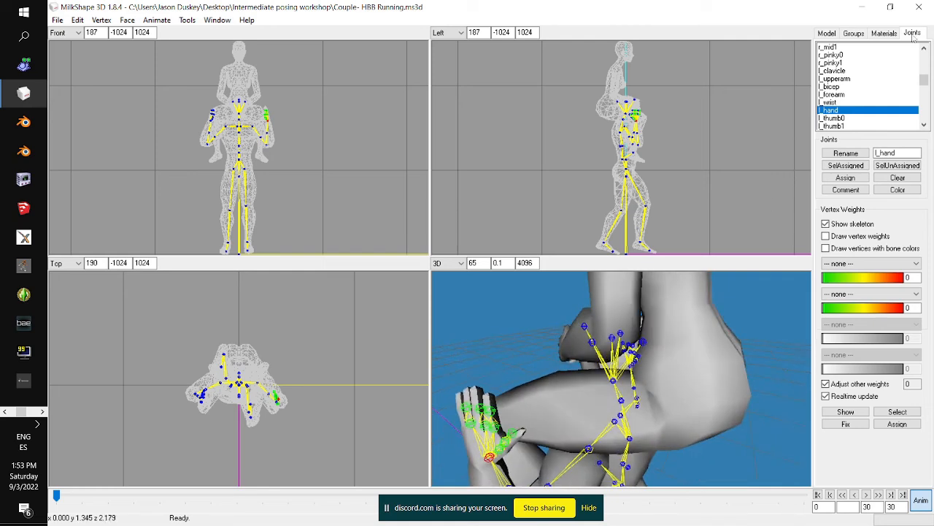
Bend the thumb of the left hand toward the rider's leg by rotating the l_thumb1 and l_thumb2 joints
left_click(849, 127)
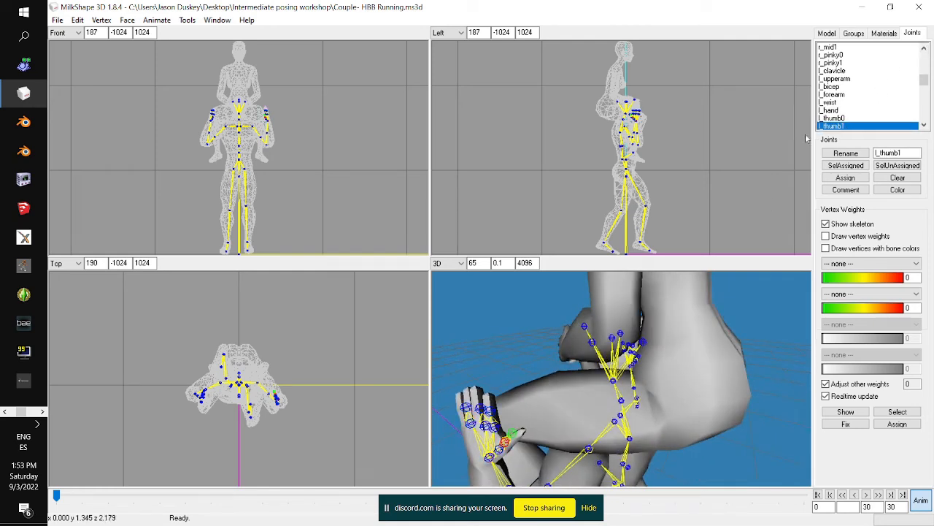
mouse_move(272, 372)
left_mouse_down()
mouse_move(268, 349)
mouse_move(266, 364)
left_mouse_up()
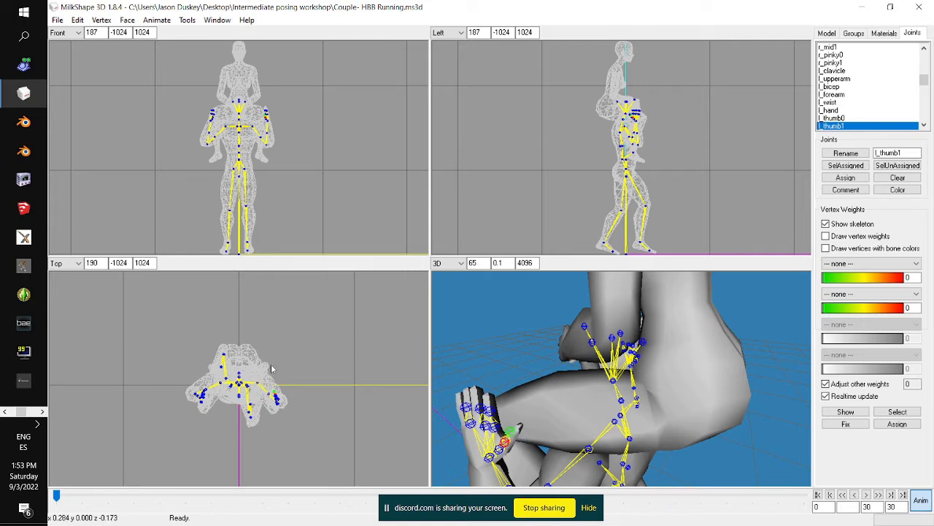
scroll(854, 104, "down", 1)
double_click(838, 111)
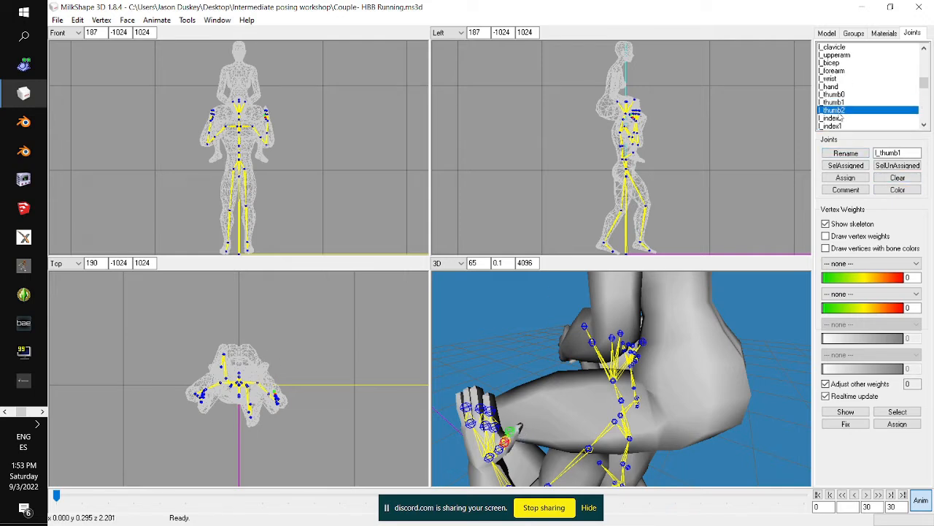
scroll(838, 111, "down", 1)
left_click(838, 111)
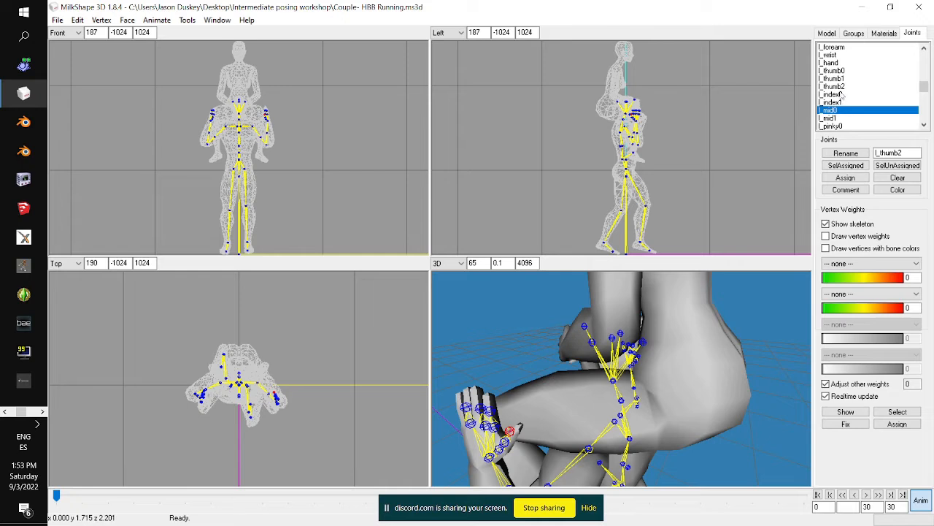
left_click(840, 87)
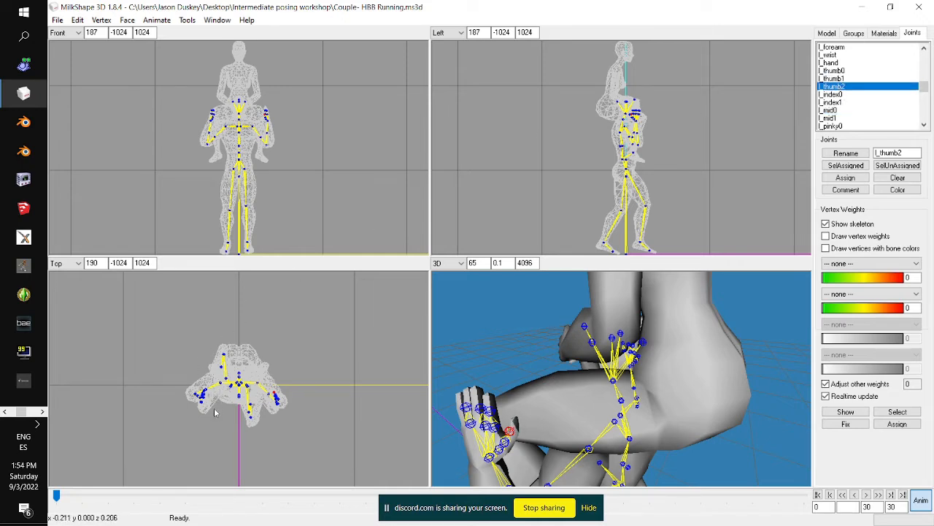
Curl the left index and middle fingers around the leg using the l_index0, l_index1, l_mid0 and l_mid1 joints
left_click(848, 95)
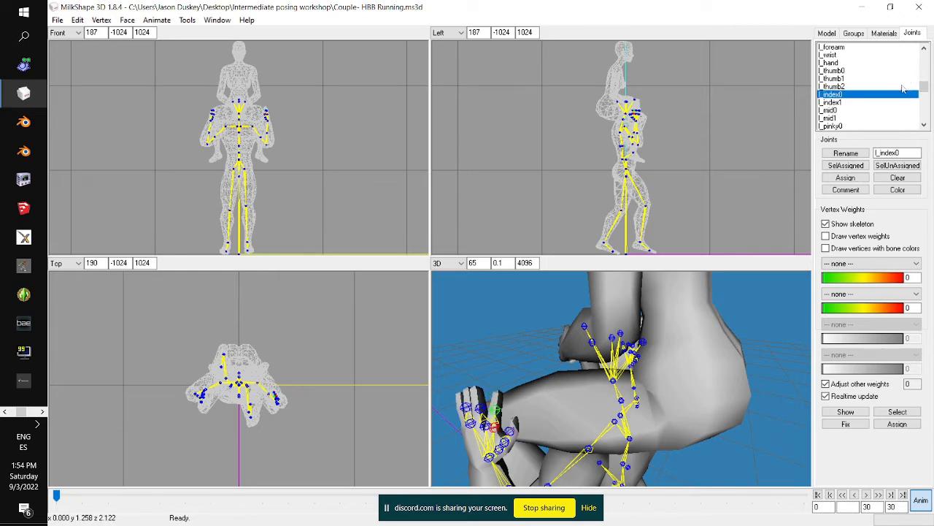
left_click(834, 103)
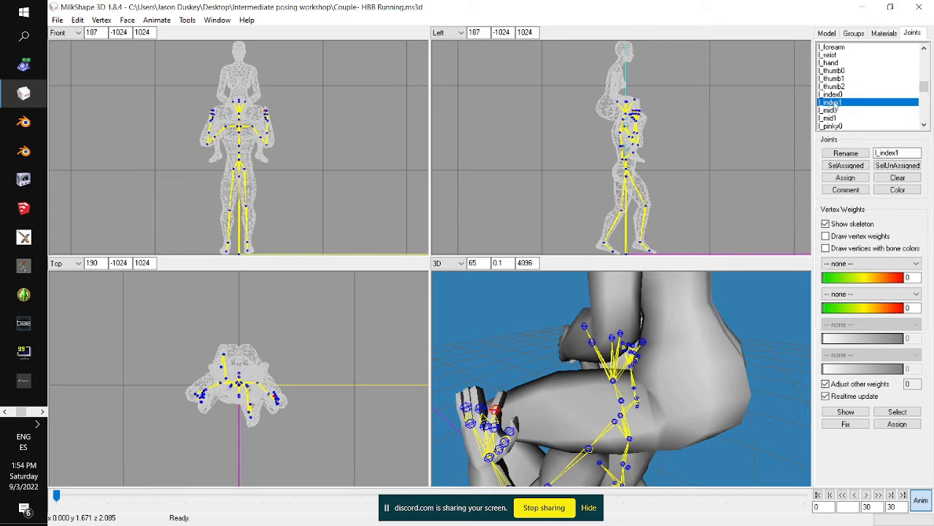
left_click(832, 110)
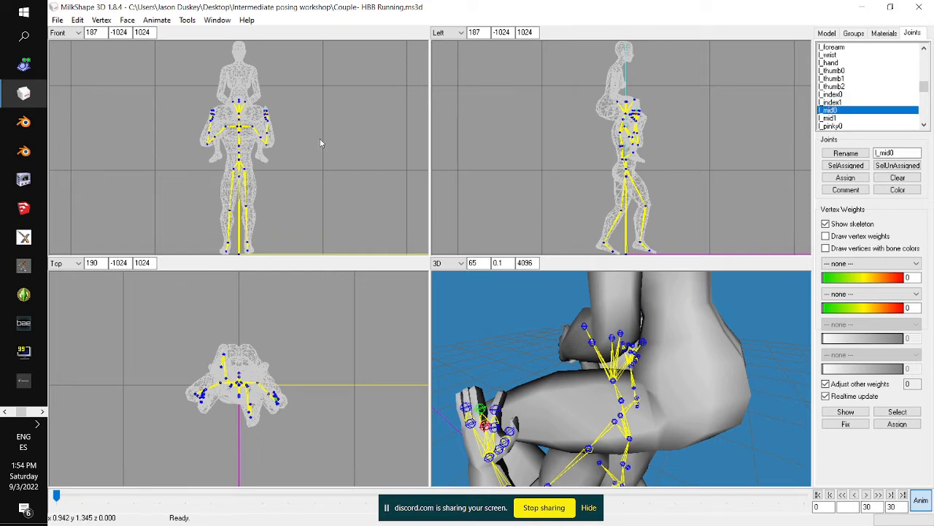
left_click(840, 117)
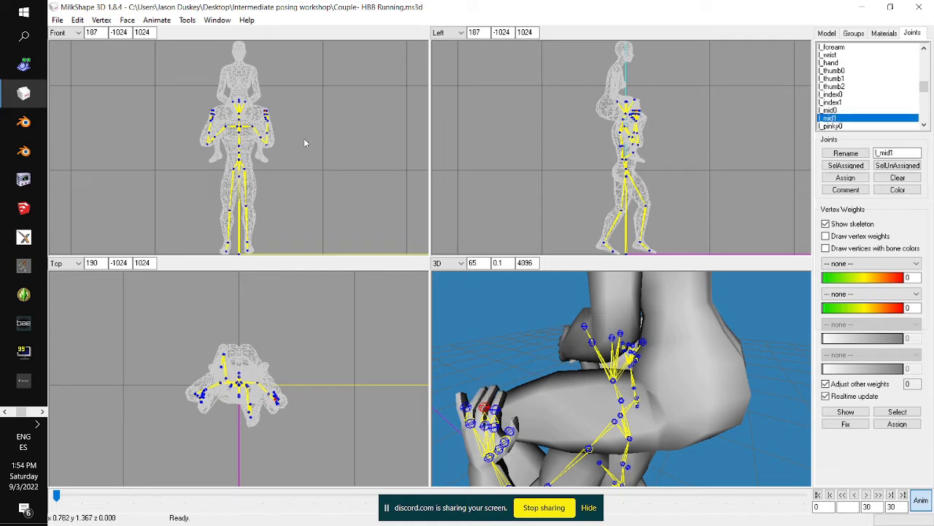
Curl the left little finger around the rider's leg by rotating the l_pinky0 and l_pinky1 joints
left_click(844, 125)
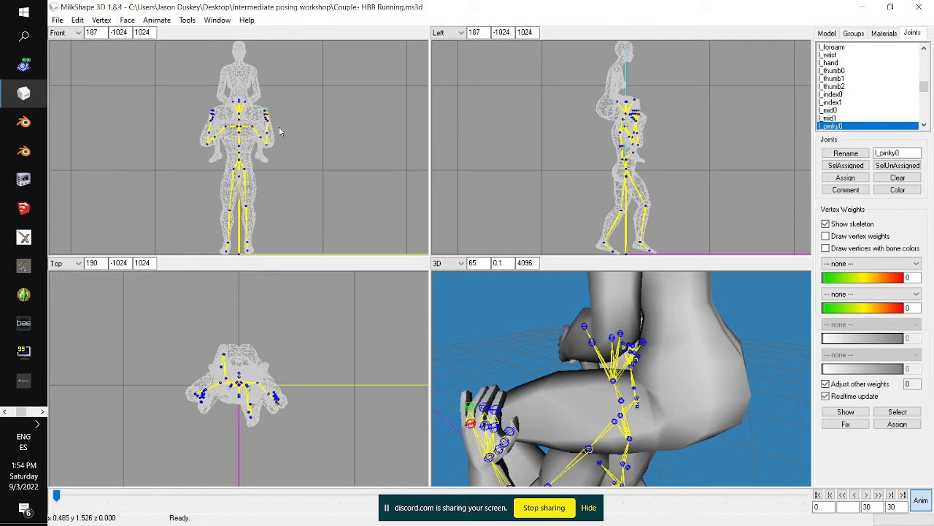
scroll(845, 95, "down", 1)
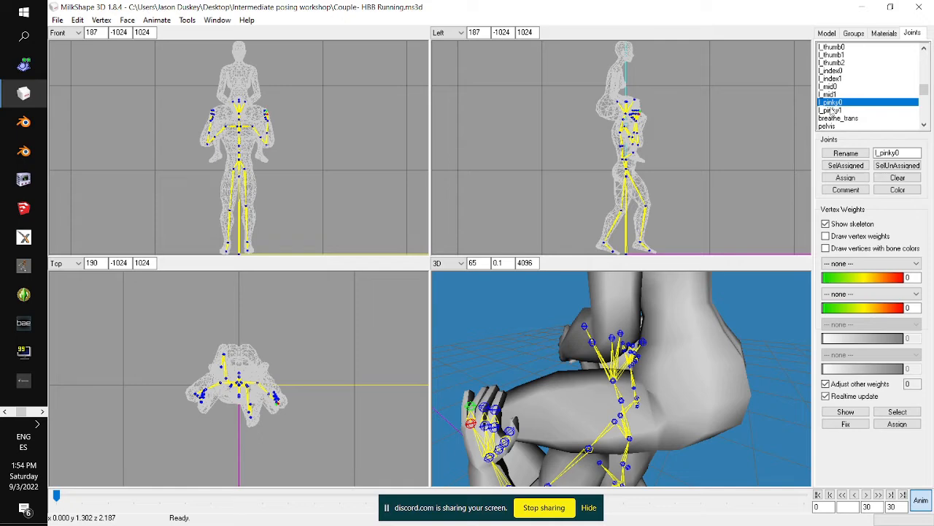
left_click(833, 110)
mouse_move(253, 127)
left_mouse_down()
mouse_move(256, 141)
mouse_move(254, 116)
left_mouse_up()
Color the vertices by bone, hide the skeleton and examine the arm and hand pose in a maximized 3D view
scroll(667, 346, "down", 5)
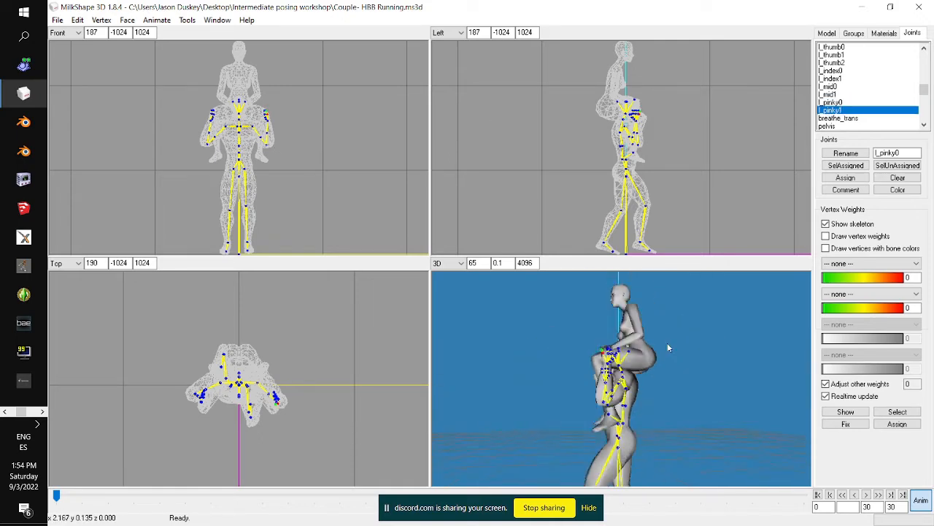
scroll(769, 354, "up", 2)
left_click_drag(667, 345, 786, 337)
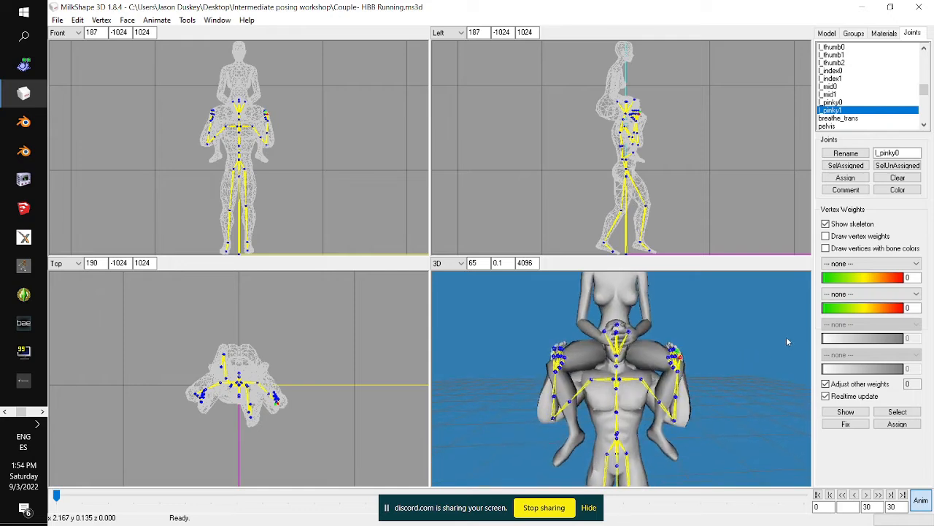
left_click(826, 249)
left_click(826, 223)
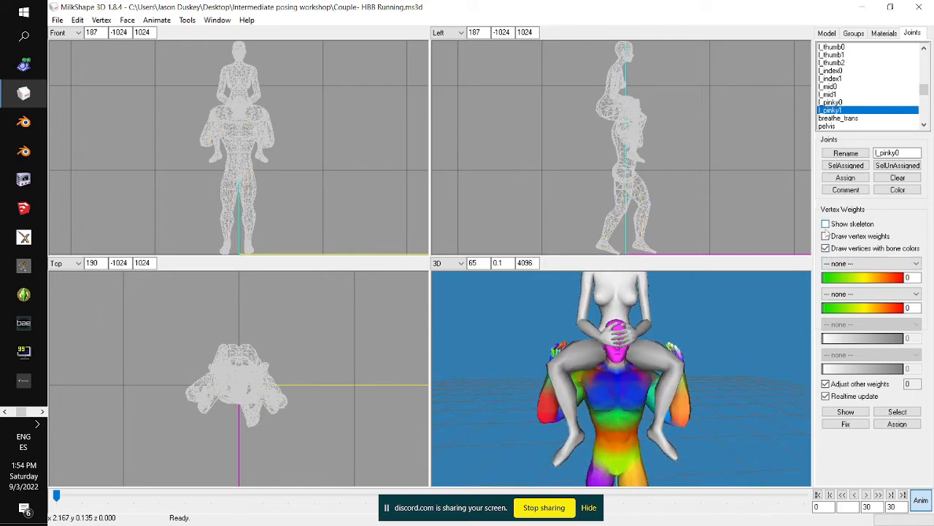
right_click(723, 330)
left_click(757, 323)
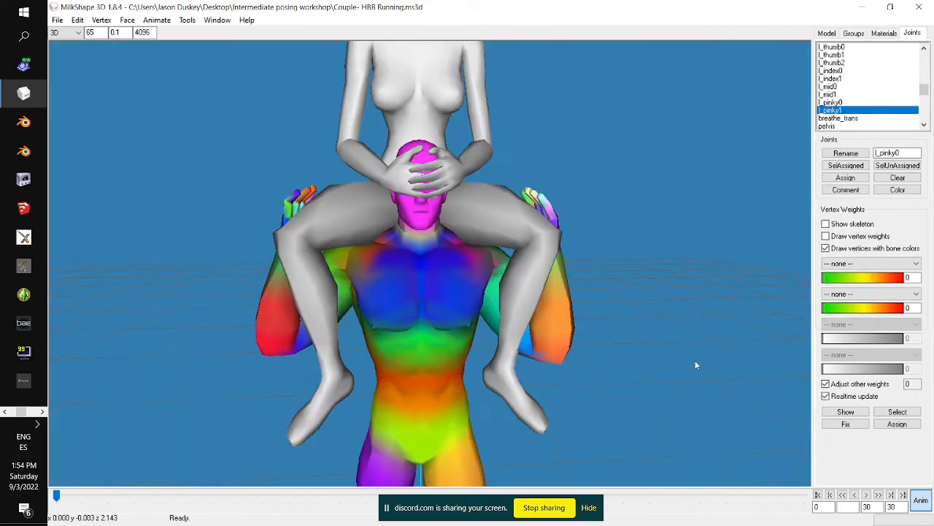
left_click_drag(561, 294, 470, 335)
scroll(586, 314, "up", 7)
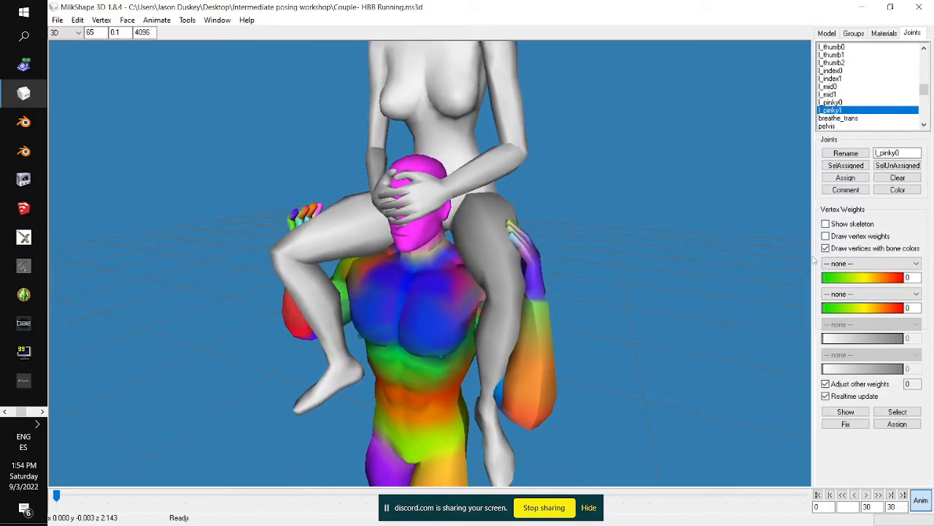
Show the skeleton again and restore the four-view layout
left_click(826, 224)
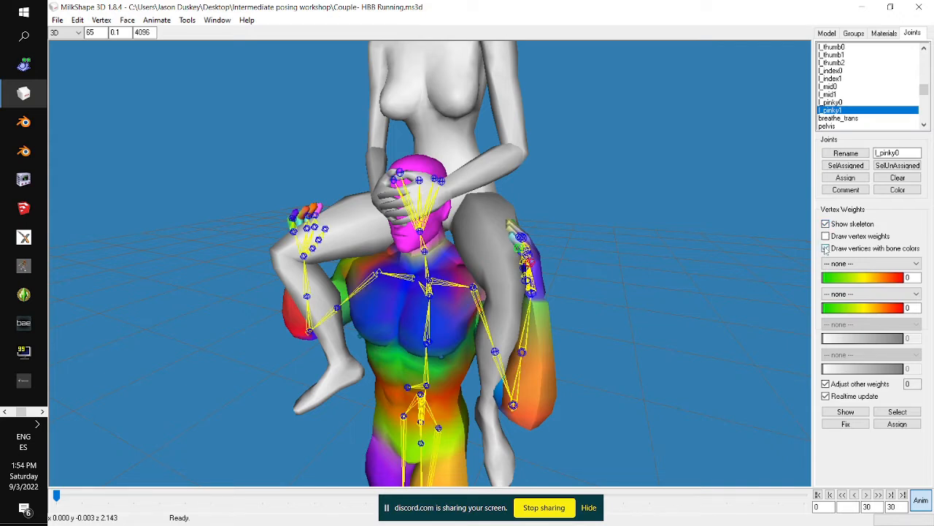
right_click(711, 414)
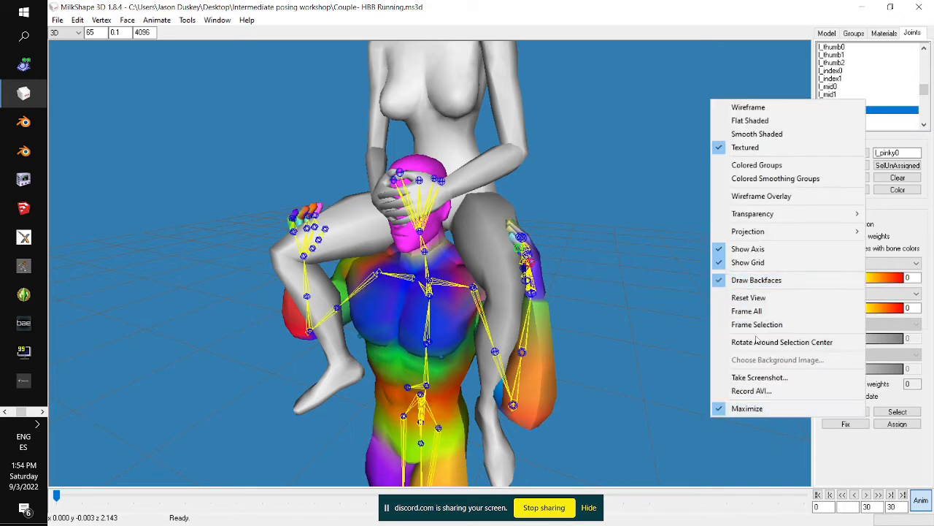
left_click(746, 409)
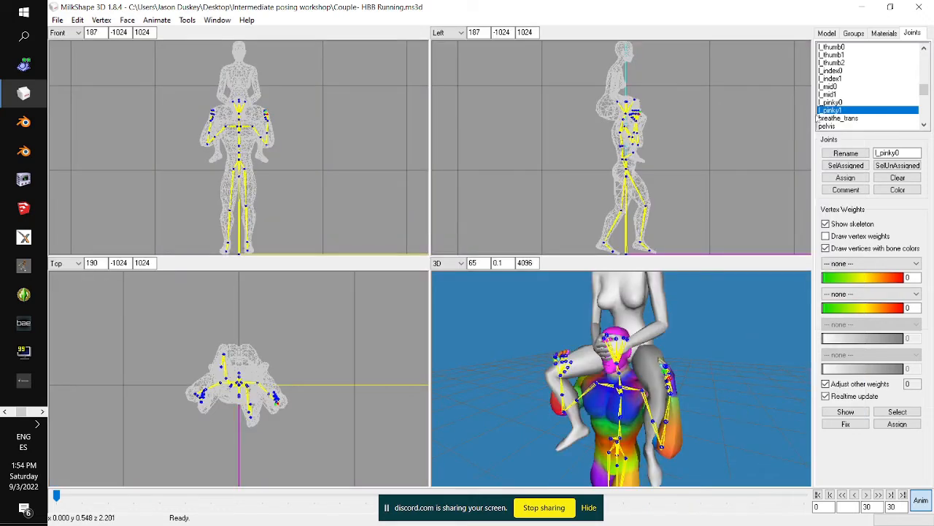
With the l_pinky0 joint selected, set a keyframe for the carrying pose and save the model file
left_click(832, 103)
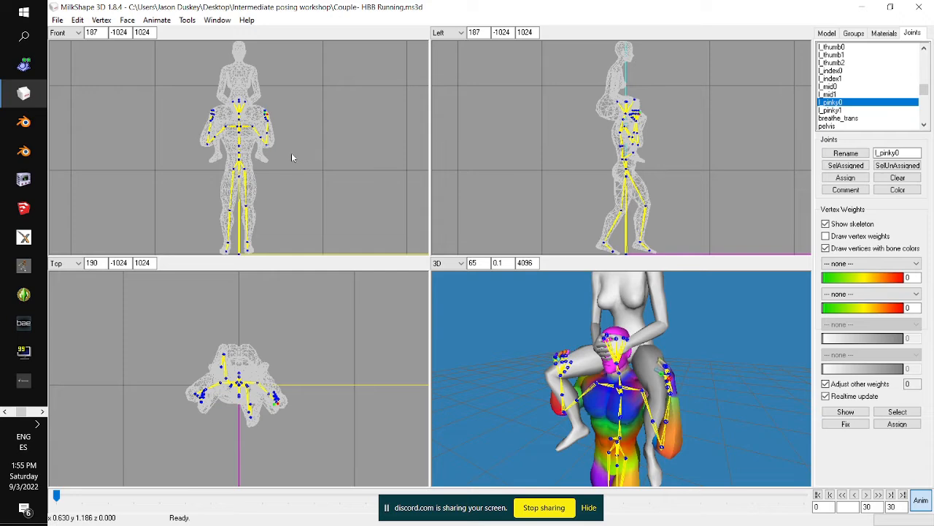
left_click_drag(650, 328, 699, 341)
right_click_drag(699, 340, 734, 314)
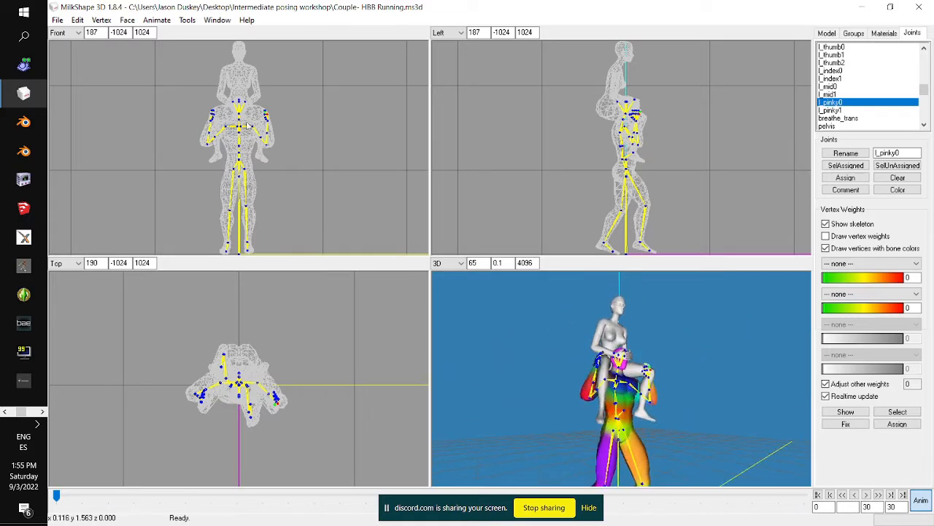
left_click(157, 19)
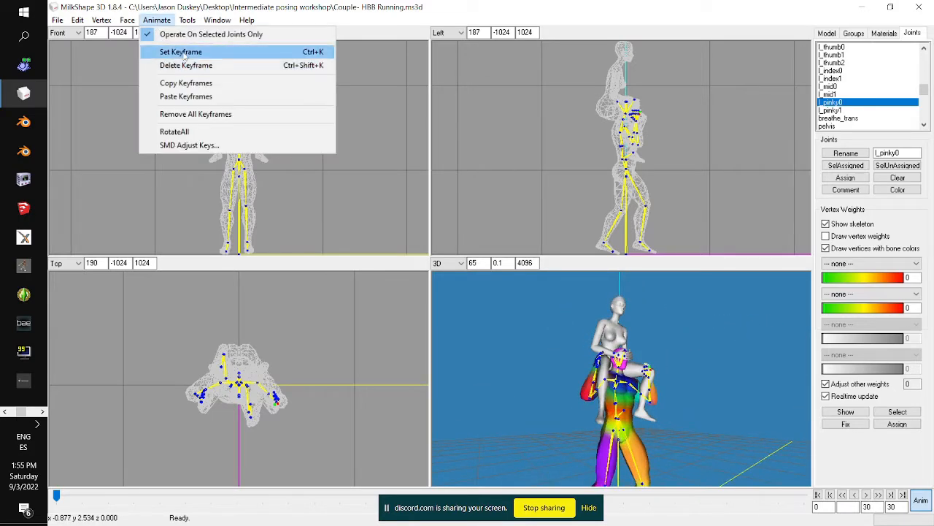
left_click(164, 50)
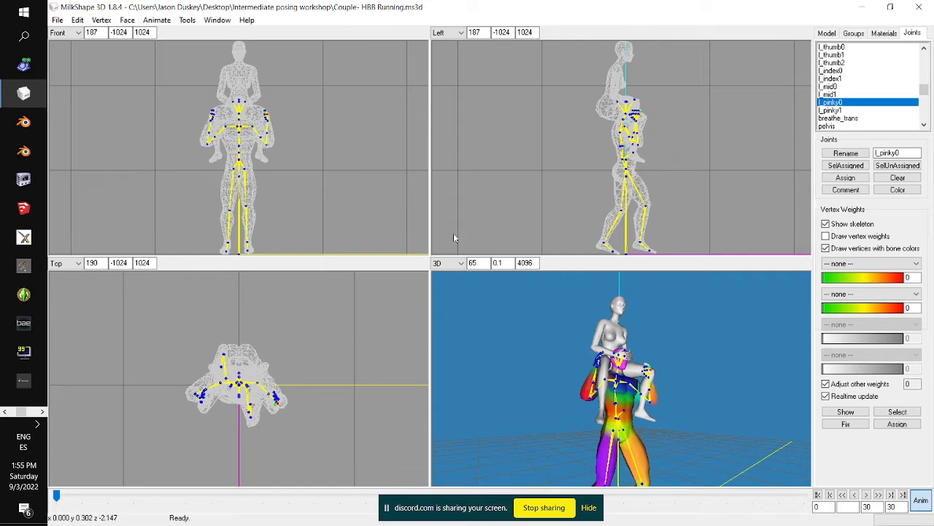
left_click(57, 21)
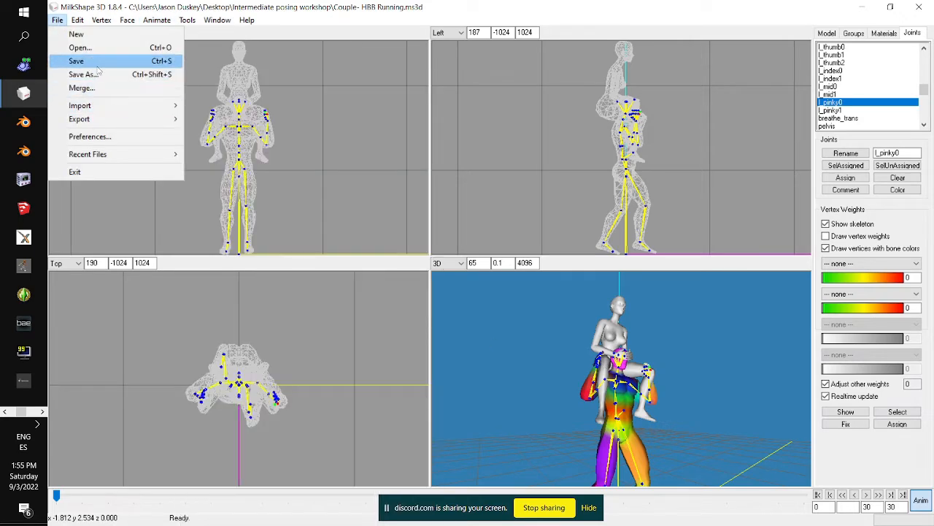
left_click(98, 65)
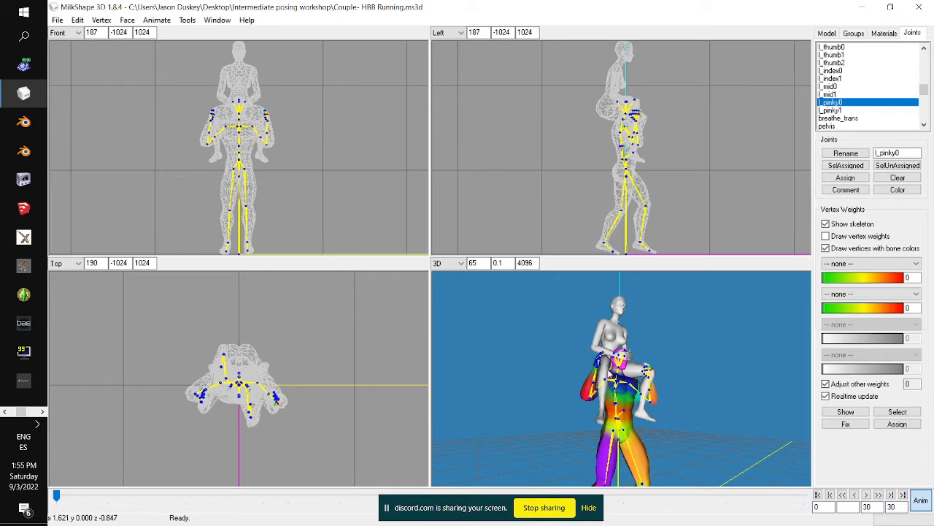
Examine both figures' full pose in a maximized 3D view with animation mode switched back on
right_click(610, 372)
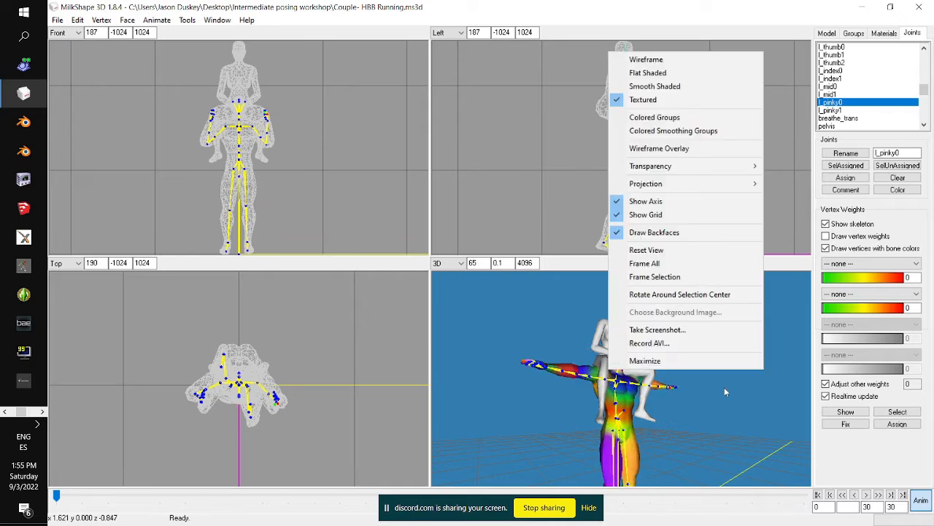
left_click(657, 361)
left_click(922, 501)
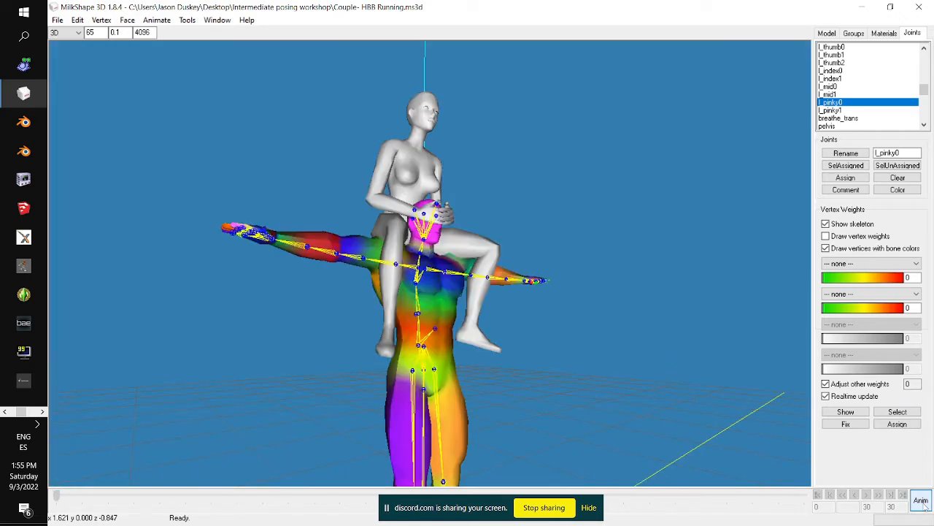
scroll(576, 454, "down", 3)
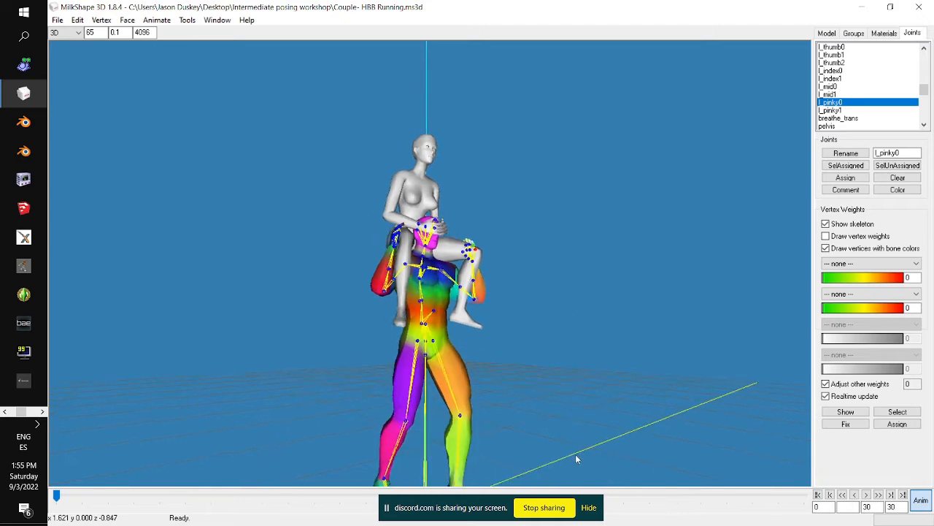
left_click_drag(593, 422, 547, 376)
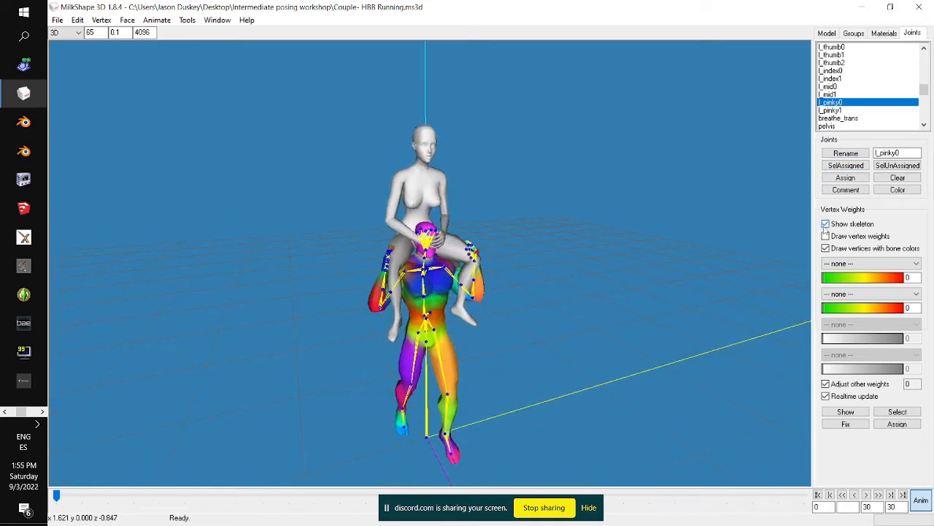
Hide the skeleton and display the two figures as colored groups in the 3D view
left_click(825, 225)
right_click(630, 382)
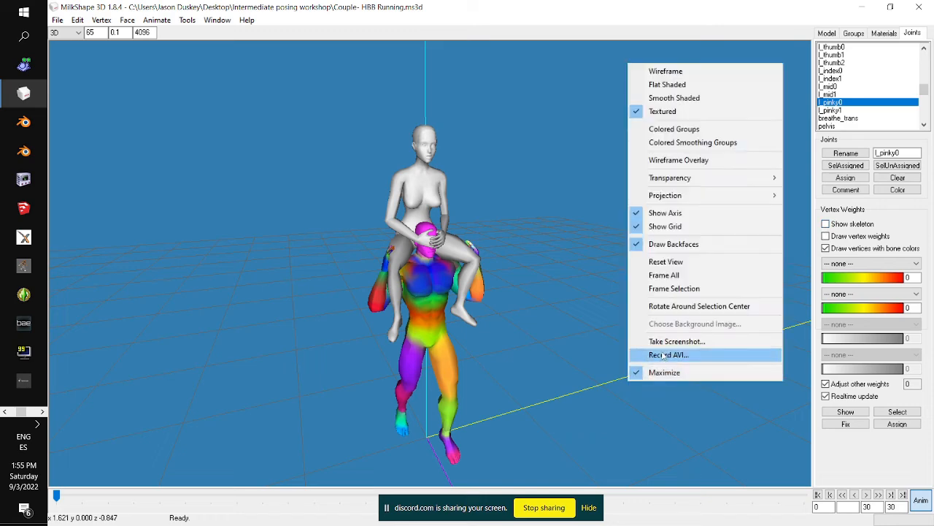
left_click(675, 128)
left_click_drag(623, 320, 197, 134)
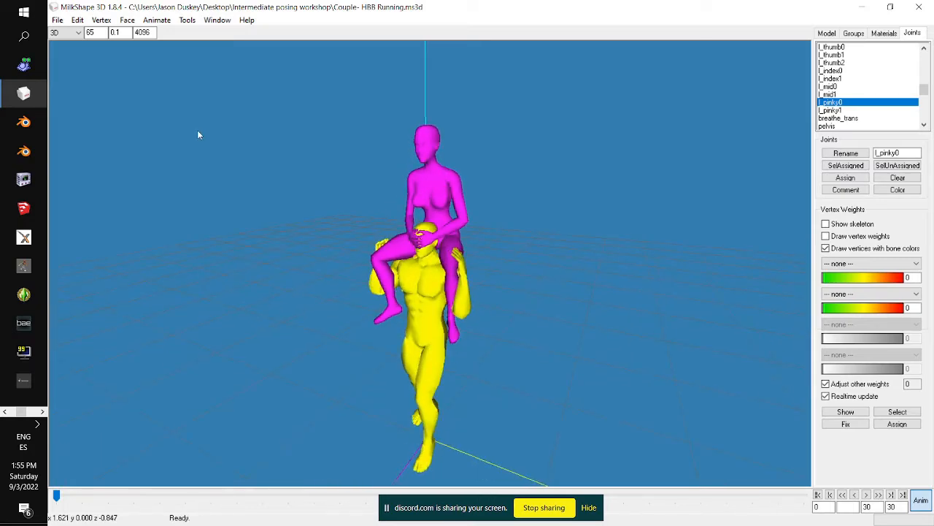
Set the keyframe again at the current frame and save the model once more
left_click(157, 20)
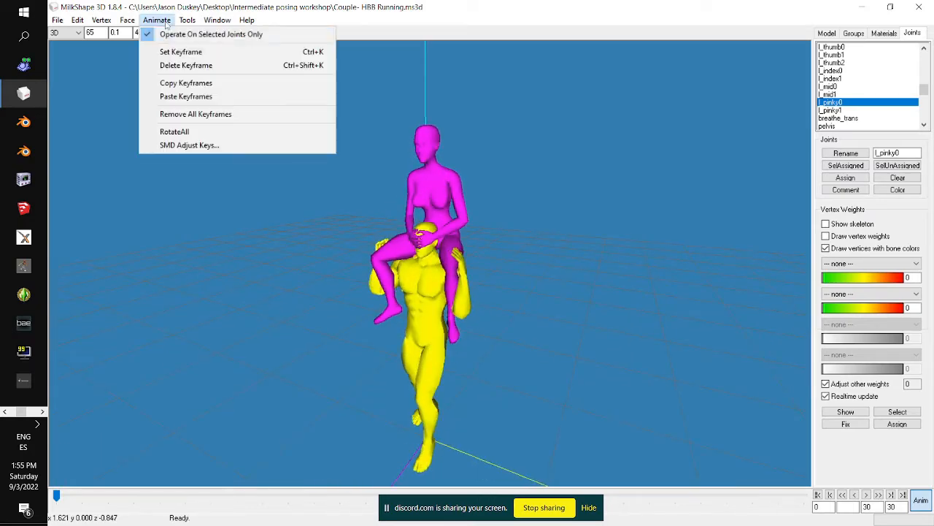
left_click(176, 58)
left_click(57, 19)
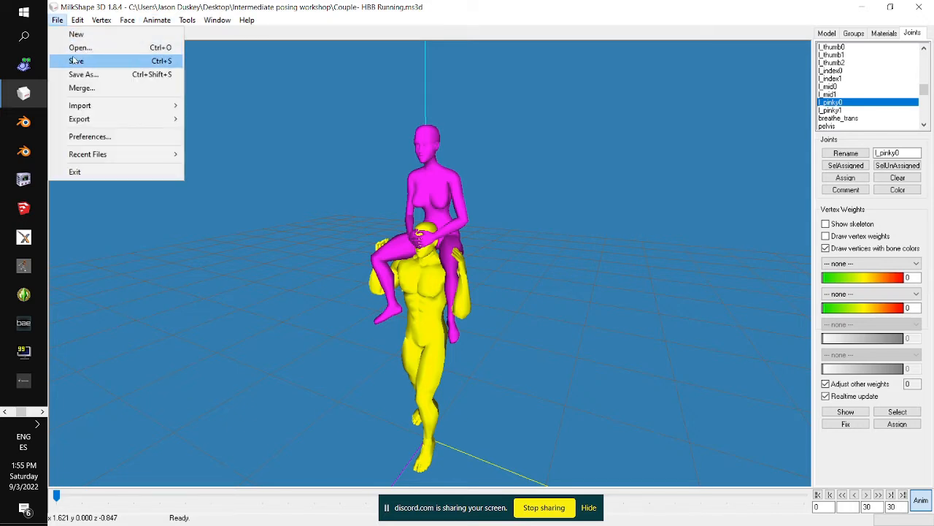
left_click(76, 61)
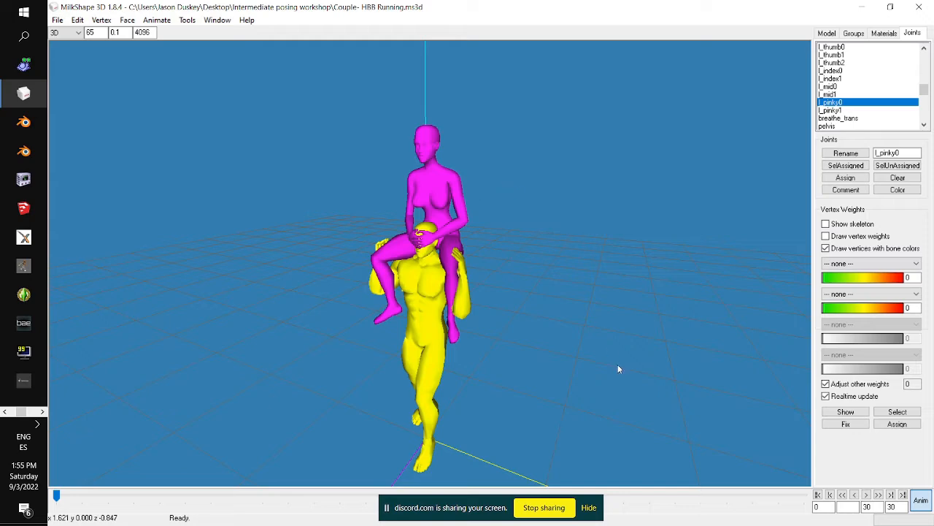
Return to the four-view layout and switch animation mode back on to display the posed figure
right_click(686, 459)
left_click(712, 447)
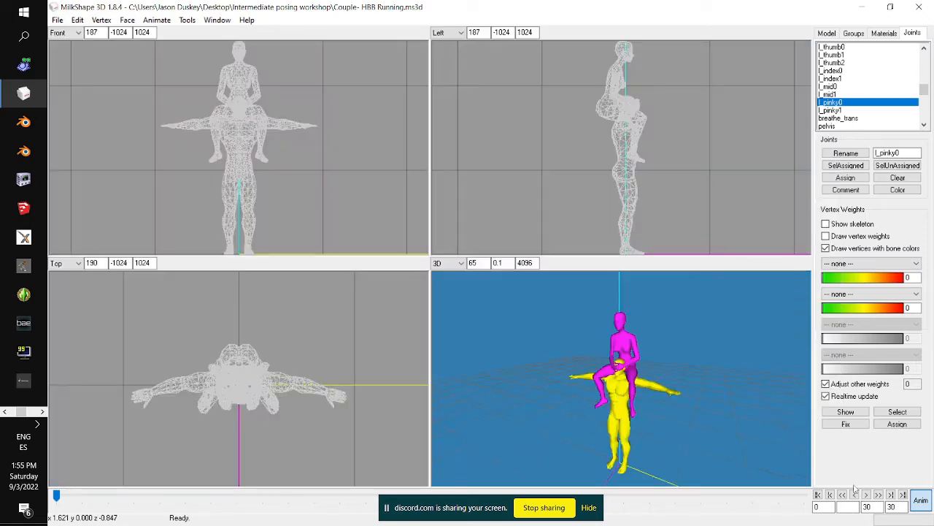
left_click(920, 500)
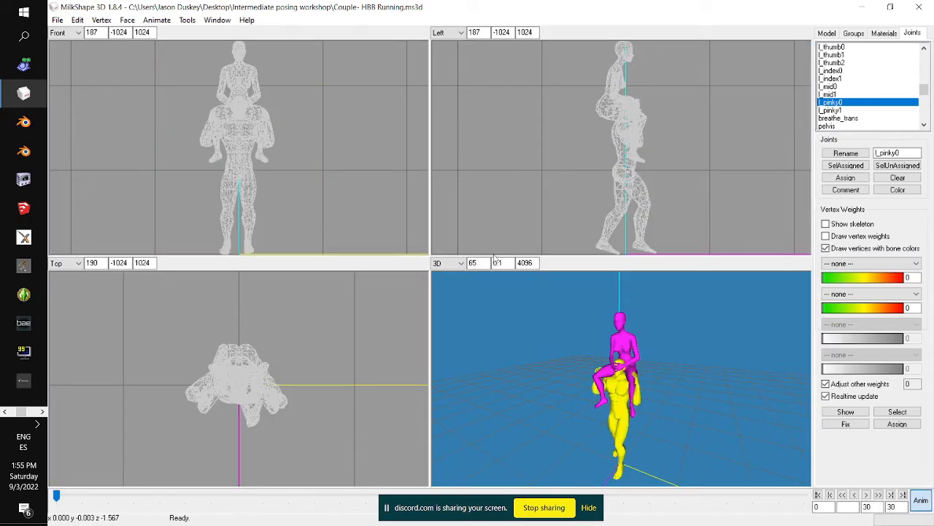
Start an export with Sims2 AniMesh ANIM Exporter V1.0.1, using tutorialpose2-rioonshoulders.5an as the starting file name
left_click(57, 19)
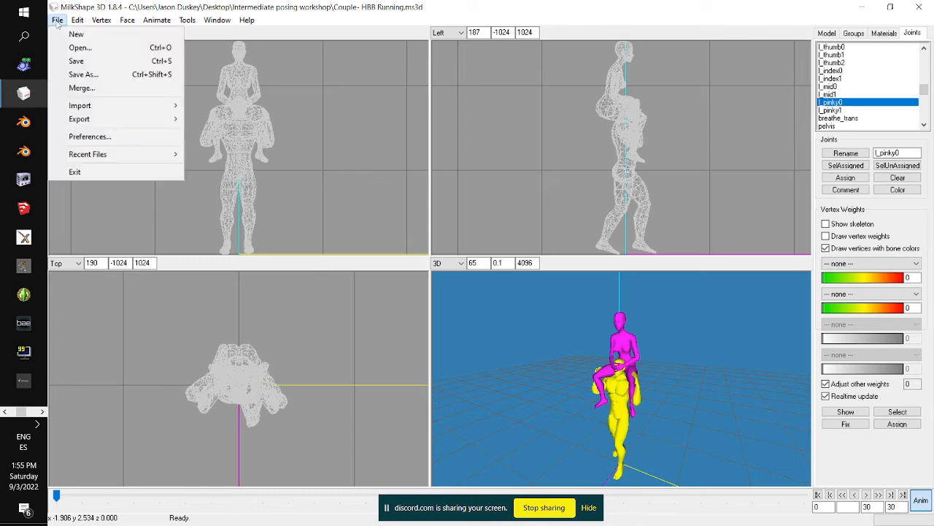
mouse_move(130, 123)
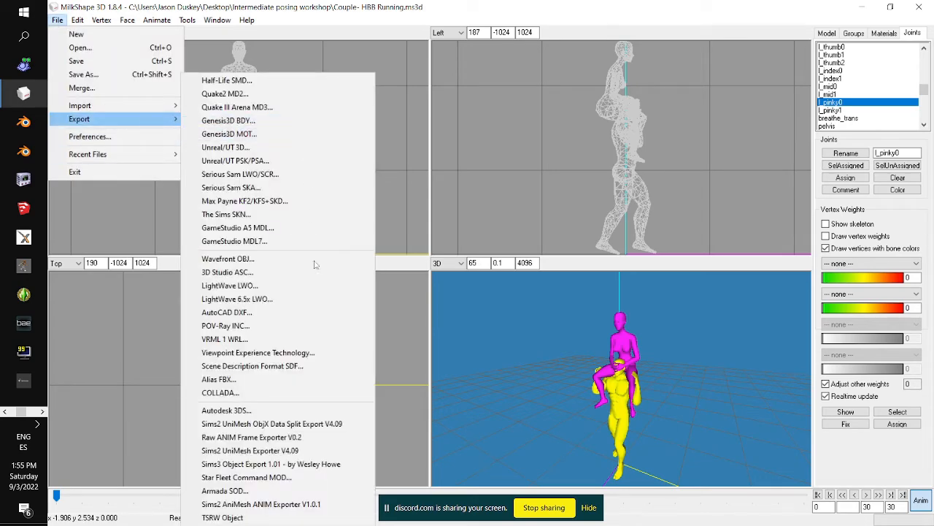
left_click(314, 504)
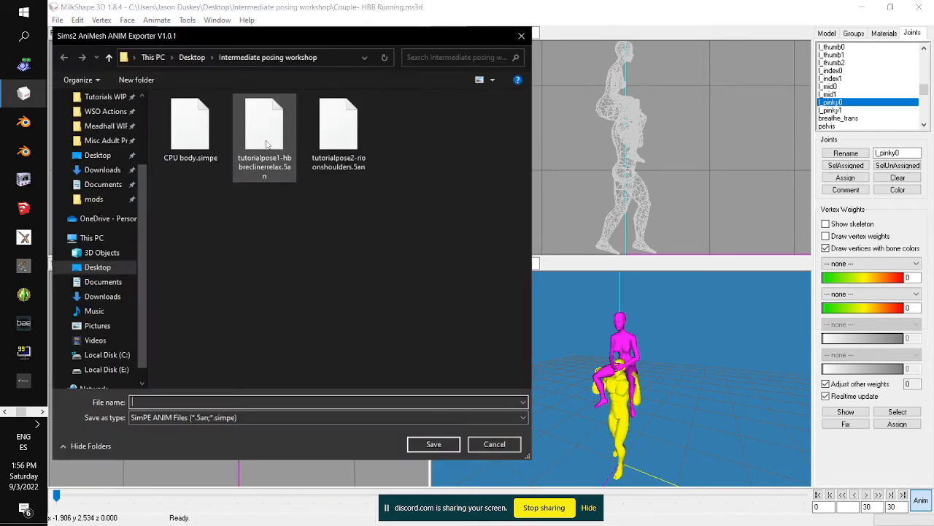
left_click(261, 137)
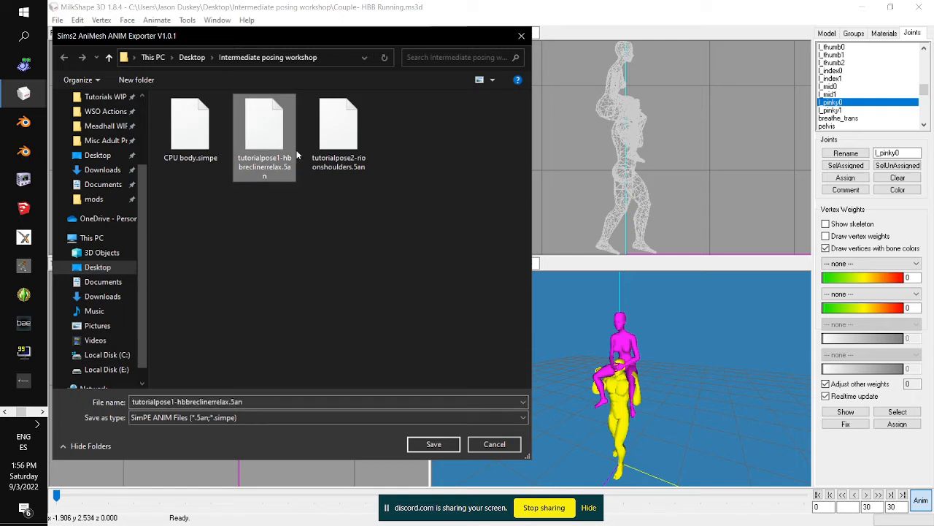
left_click(338, 157)
Change the export file name to tutorialpose2-hbbrunning and export the animation with object name auskel, length 4000 ms and Body Overlay type
left_click(264, 401)
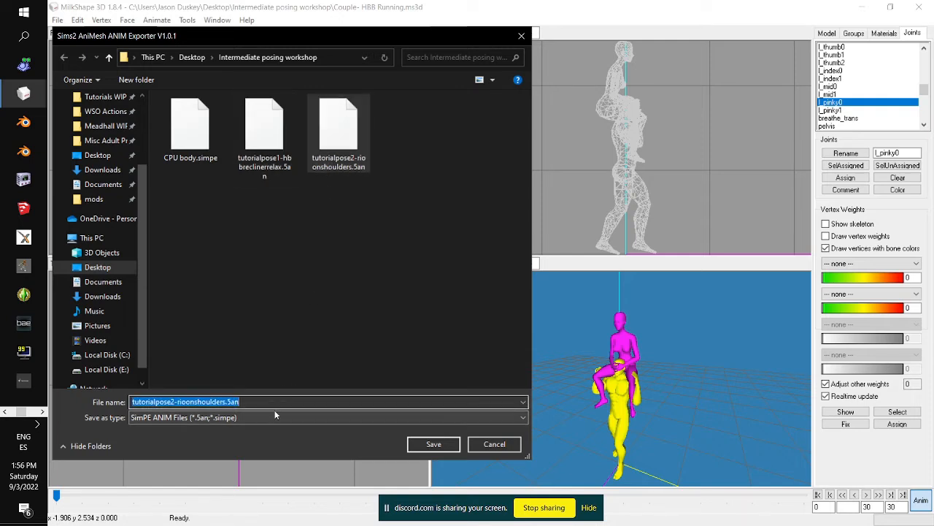
left_click(268, 417)
left_click(258, 404)
double_click(250, 403)
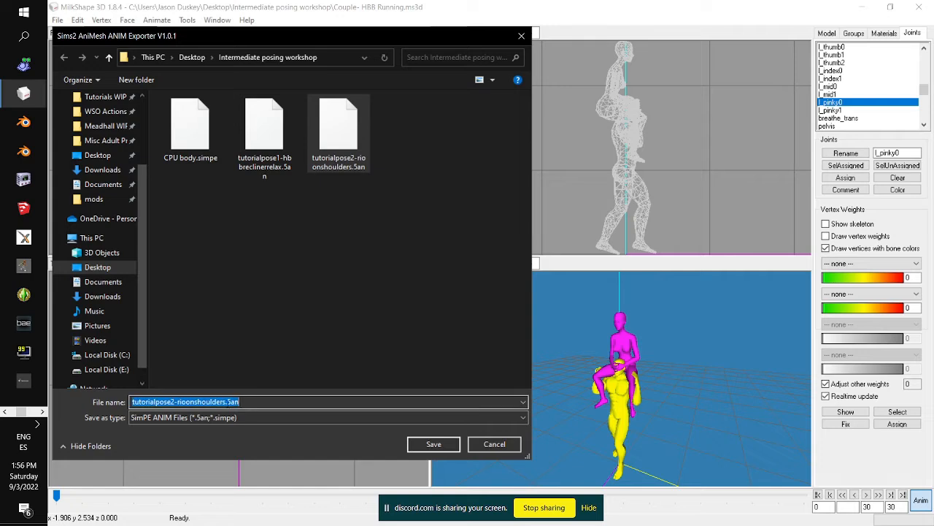
left_click_drag(239, 402, 176, 401)
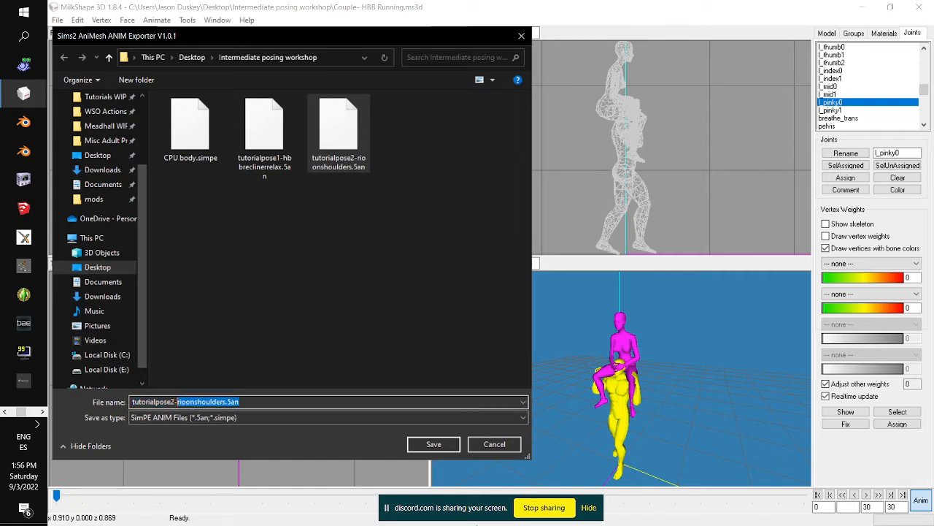
type("hbbrunning")
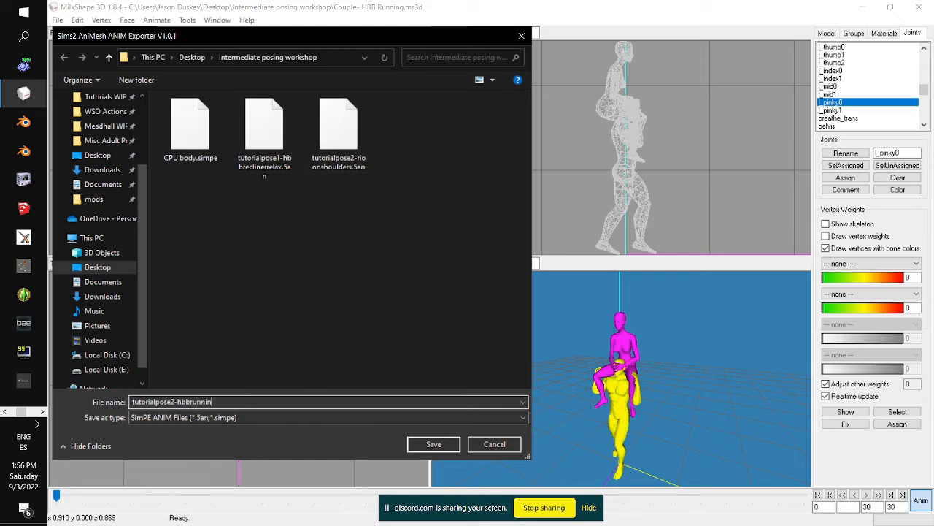
left_click(448, 442)
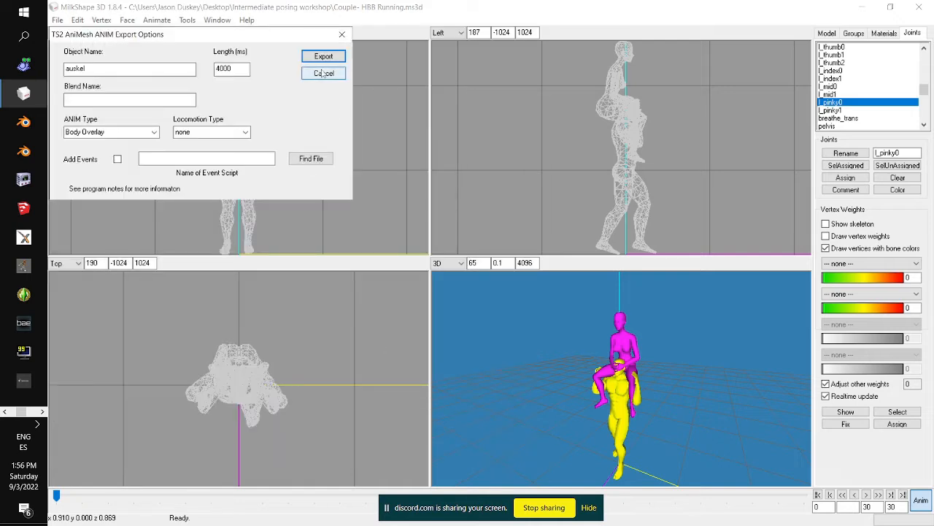
left_click(323, 57)
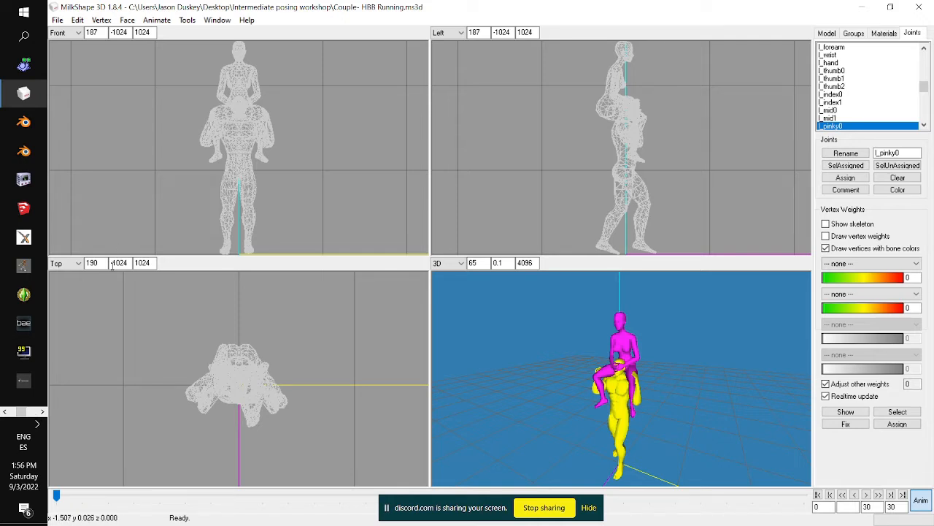
Switch to the lesson outline document in Word
left_click(41, 412)
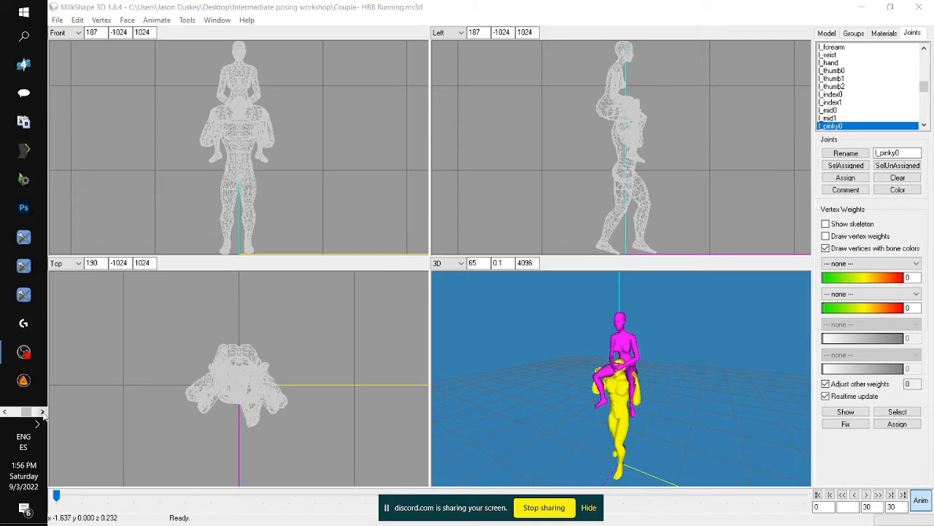
left_click(4, 413)
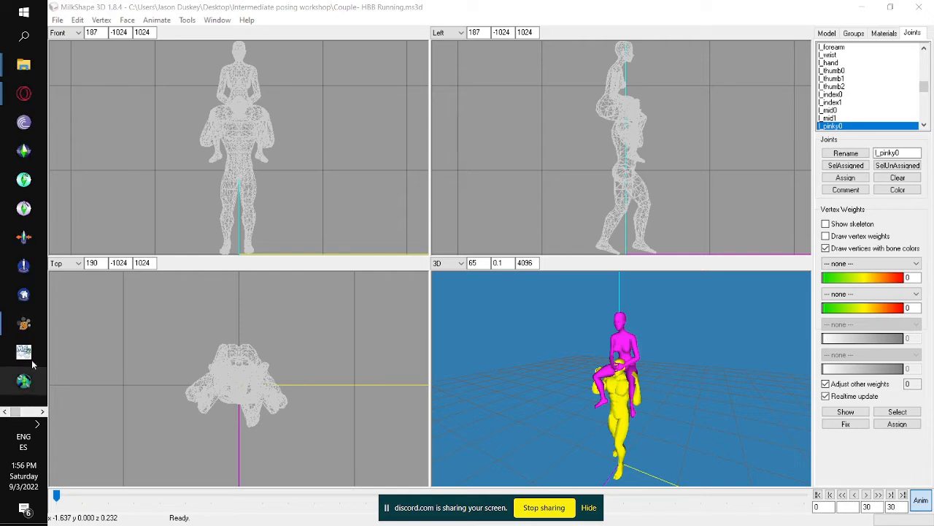
left_click(42, 413)
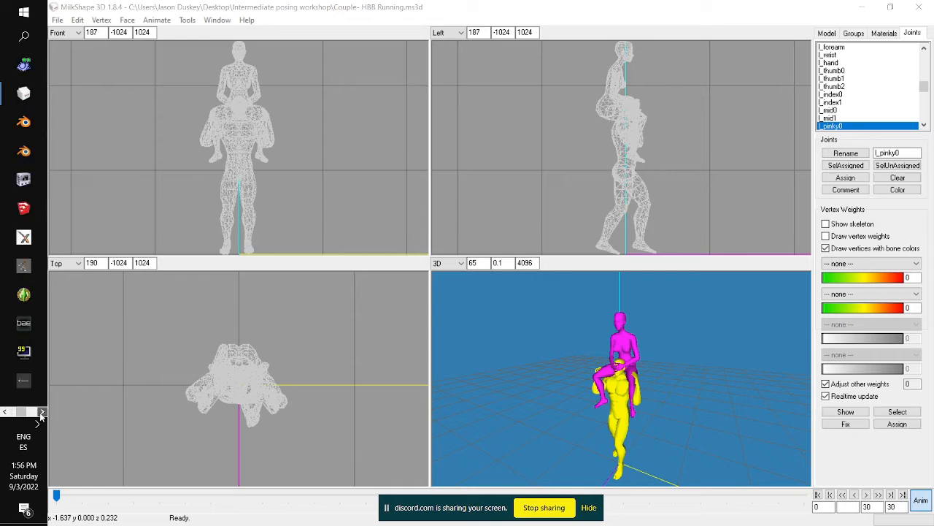
left_click(42, 412)
left_click(42, 413)
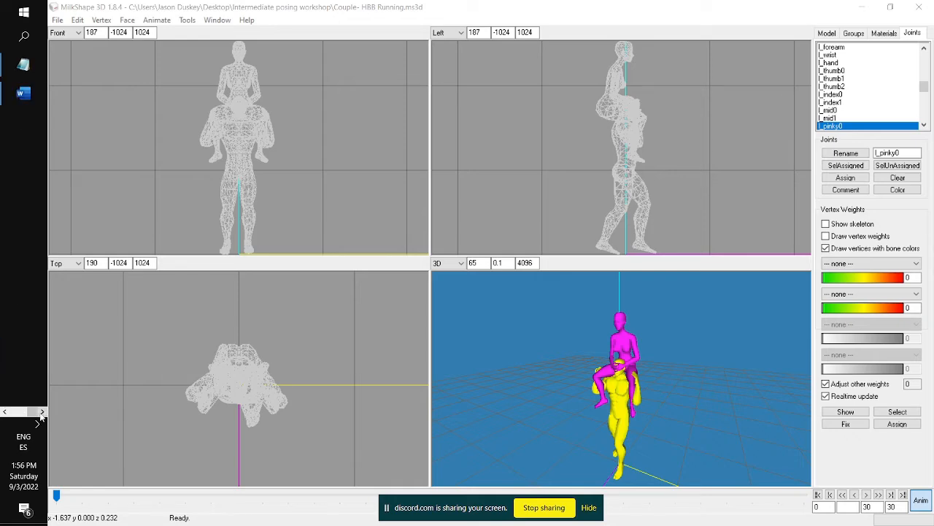
left_click(20, 106)
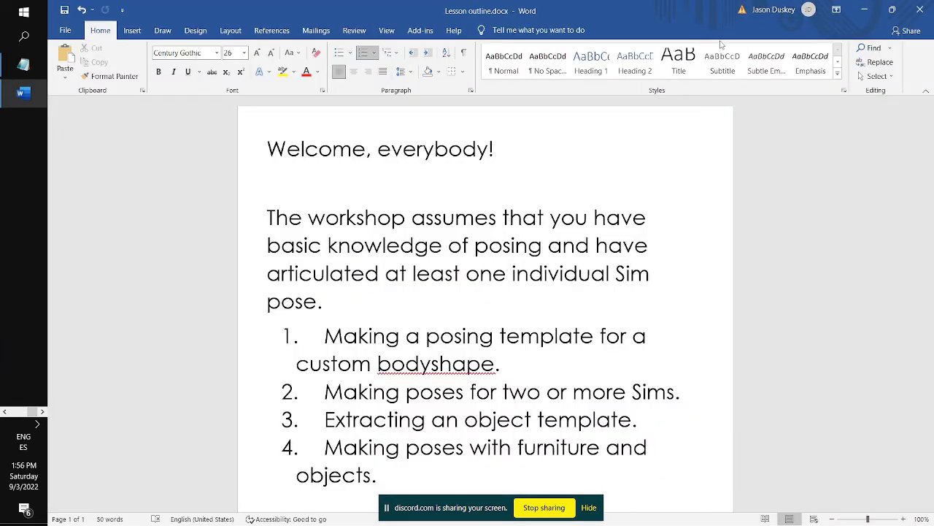
Switch to SimPE and open TestPosebox1.package from the Intermediate posing workshop folder
left_click(865, 9)
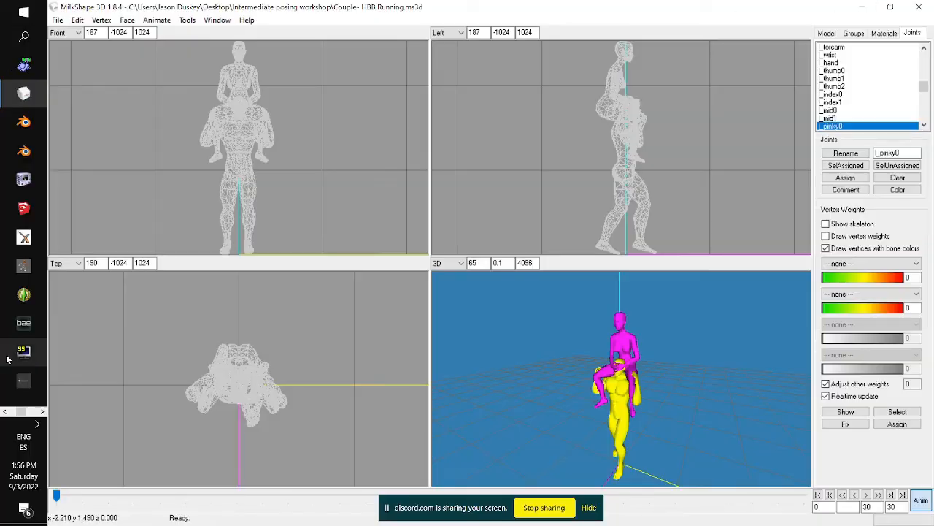
left_click(5, 413)
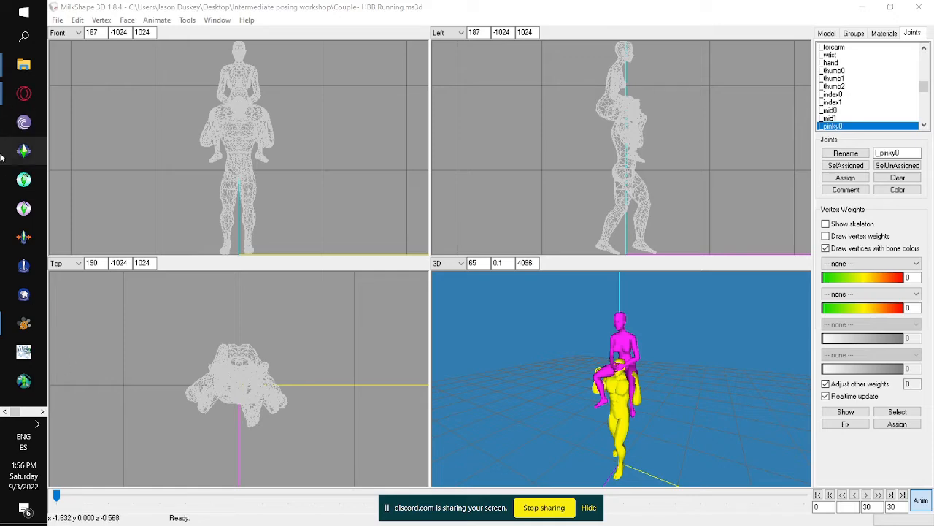
left_click(22, 324)
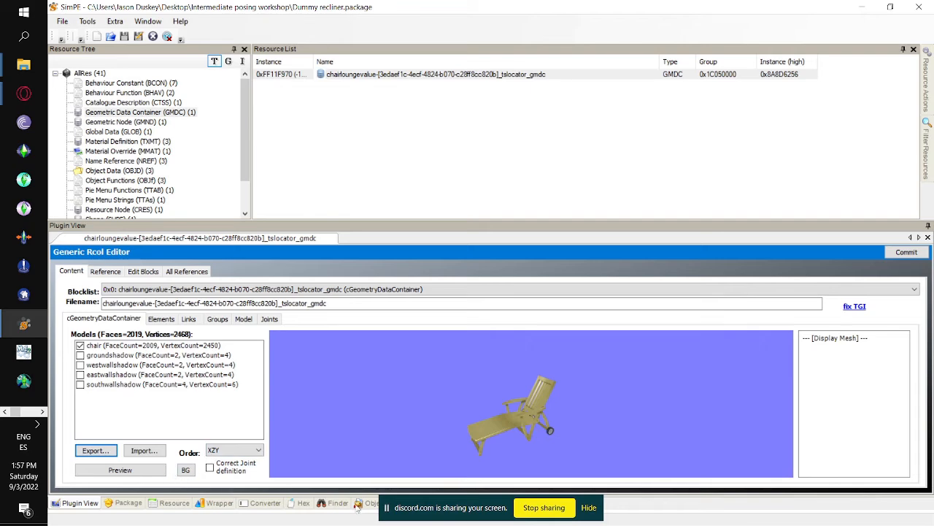
left_click(62, 23)
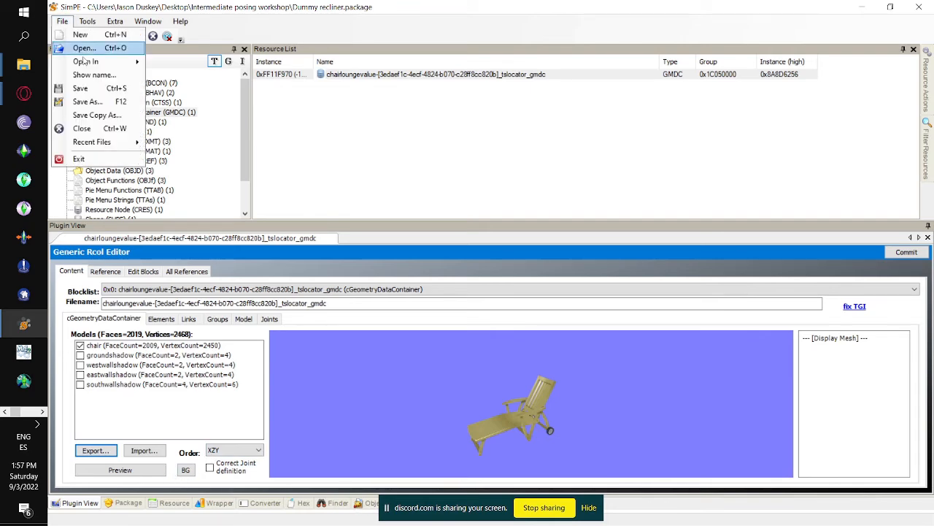
left_click(84, 48)
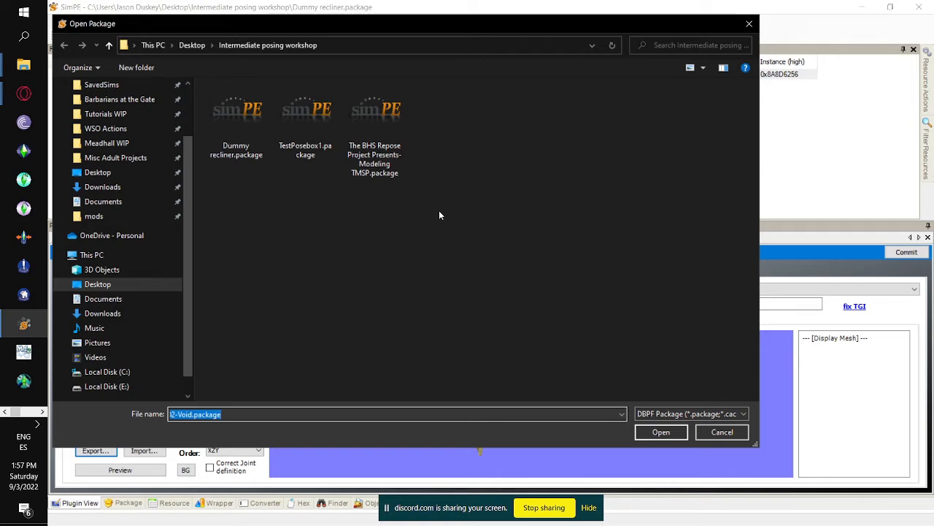
double_click(315, 125)
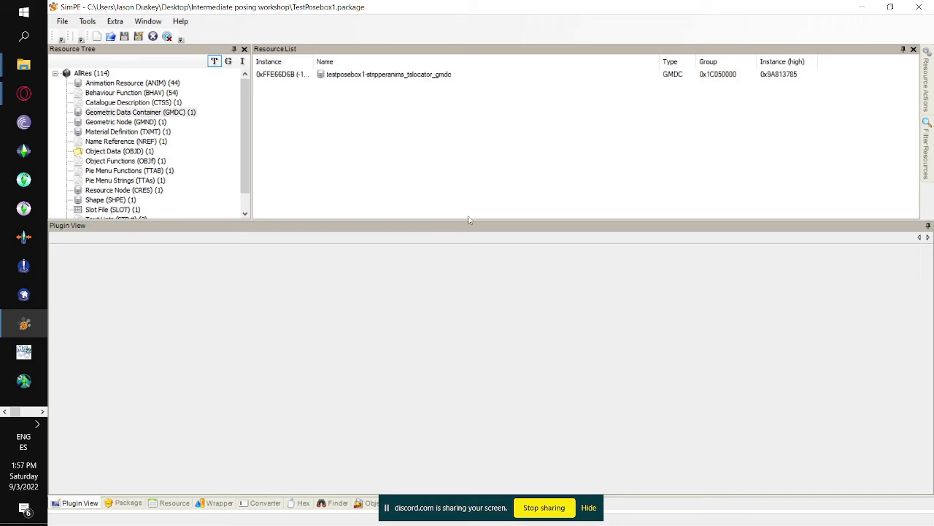
Delete all existing Animation Resource (ANIM) entries from the pose box package and save it
left_click(182, 87)
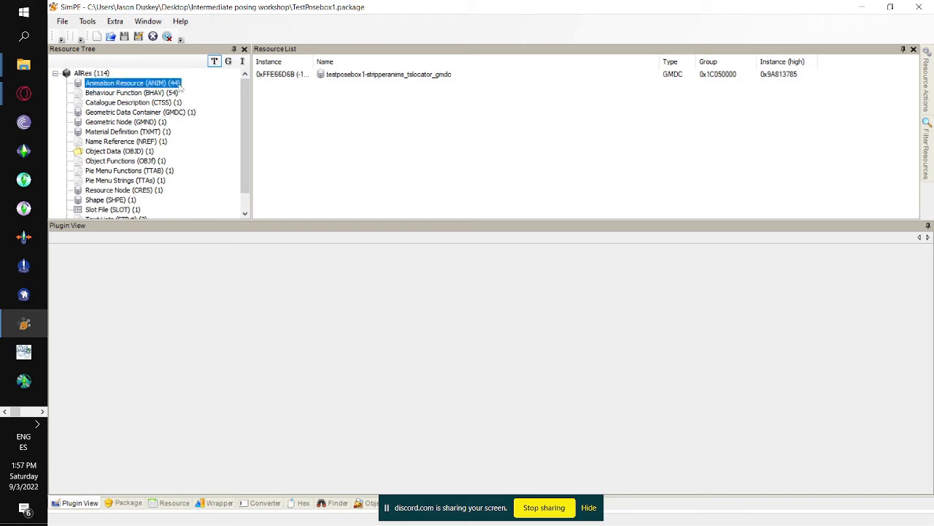
left_click(421, 76)
scroll(438, 197, "down", 10)
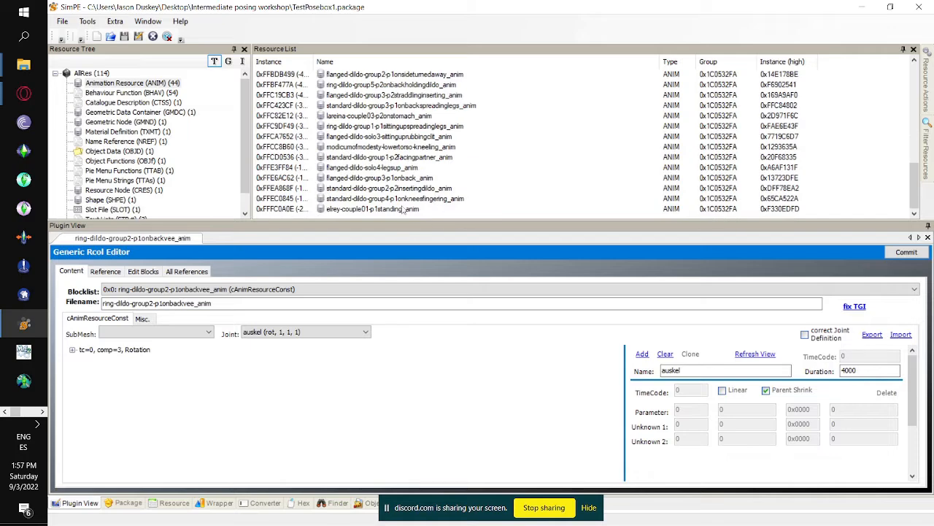
left_click(405, 209, "shift")
right_click(403, 209)
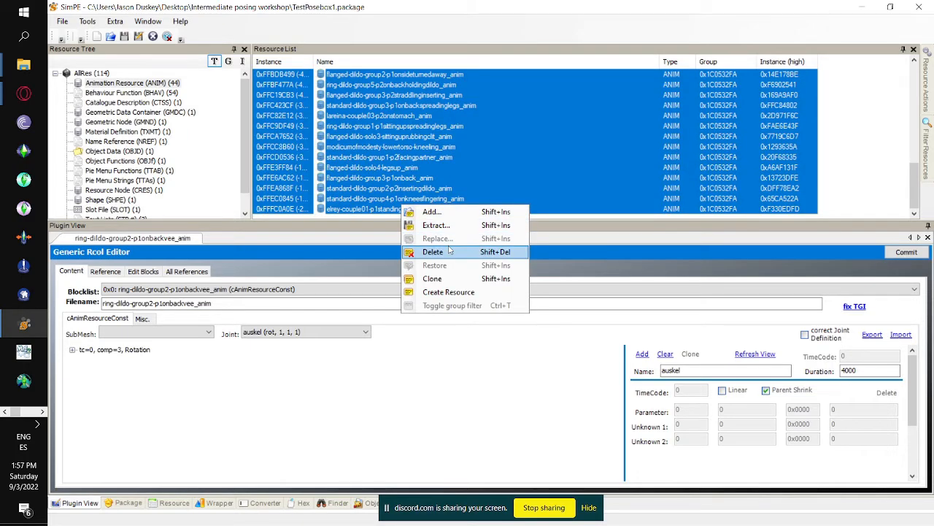
left_click(451, 251)
left_click(64, 23)
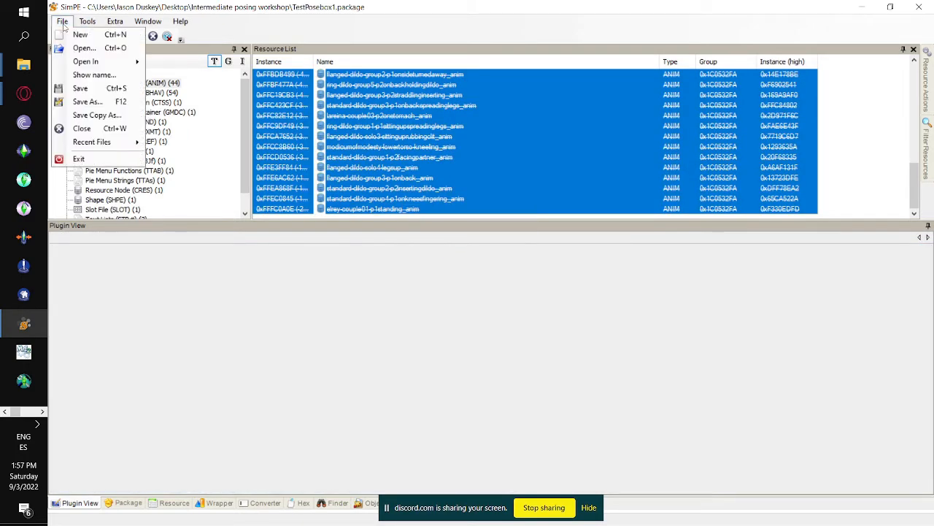
left_click(79, 88)
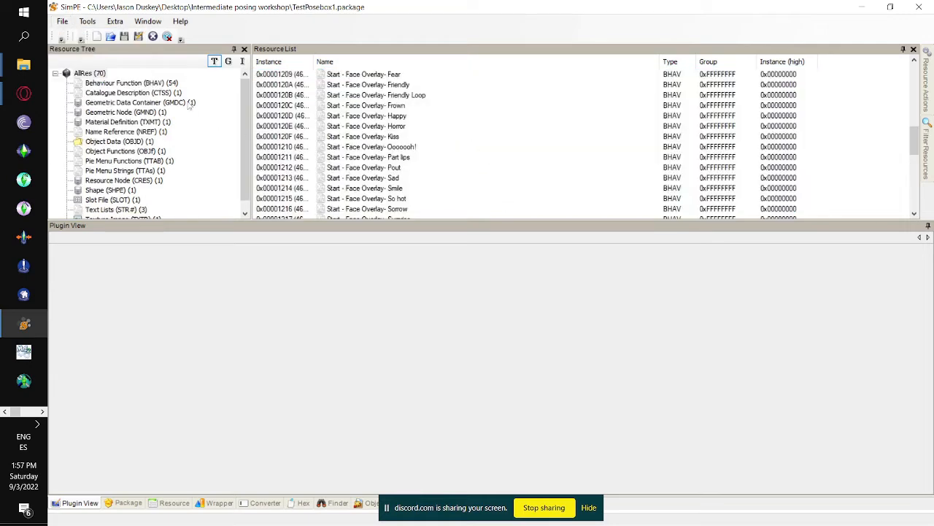
Add tutorialpose1-hbbreclinerrelax.5an, tutorialpose2-hbbrunning.5an and tutorialpose2-rioonshoulders.5an to the package, showing all file types
left_click(430, 129)
right_click(431, 130)
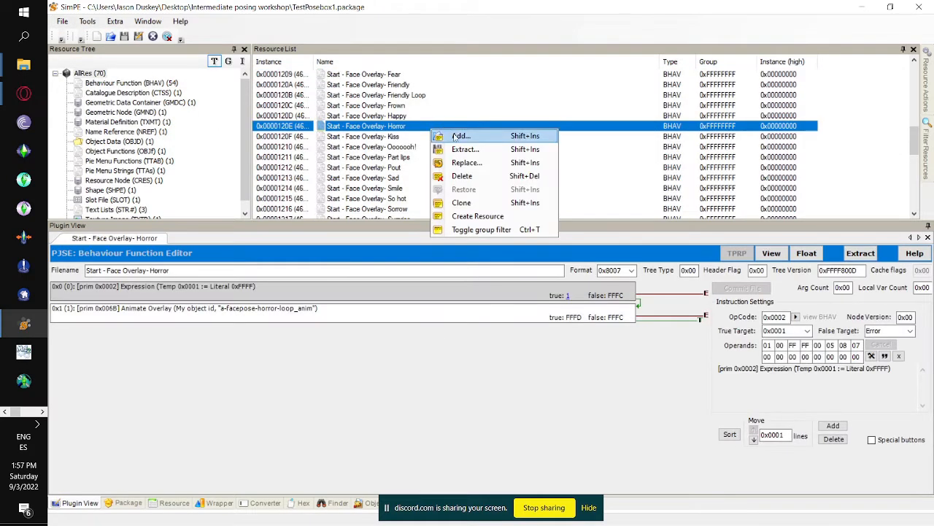
left_click(451, 135)
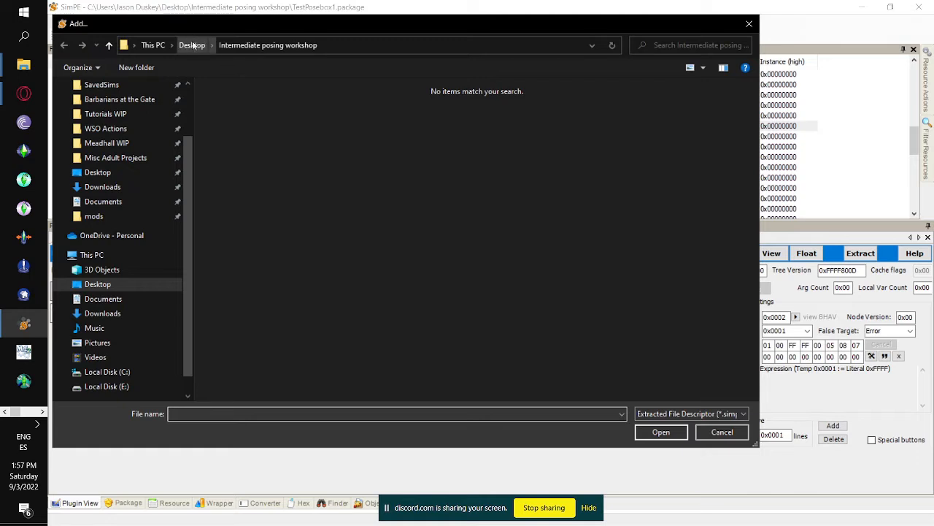
scroll(165, 194, "up", 2)
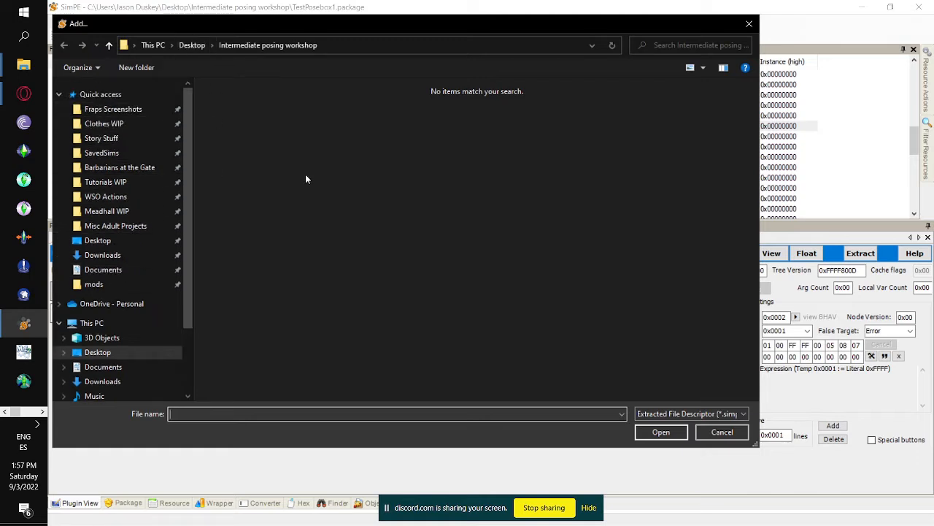
left_click(692, 414)
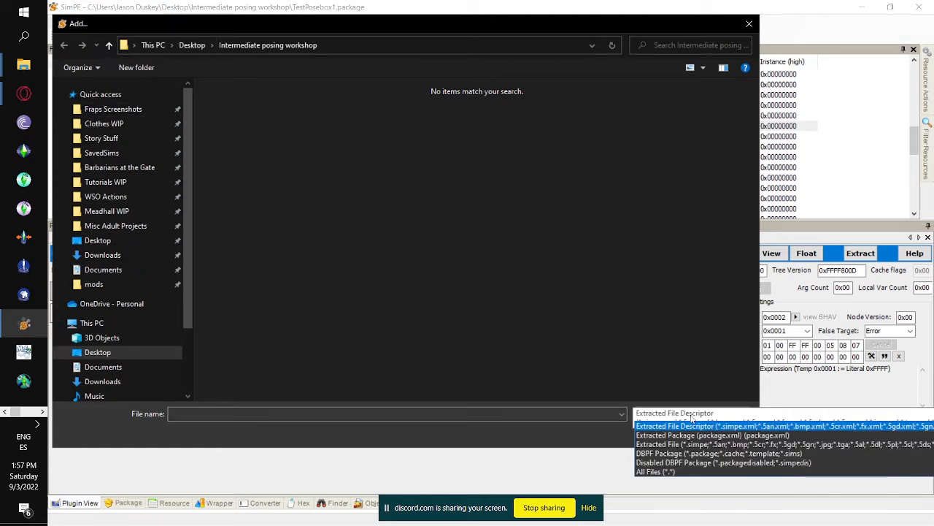
left_click(676, 472)
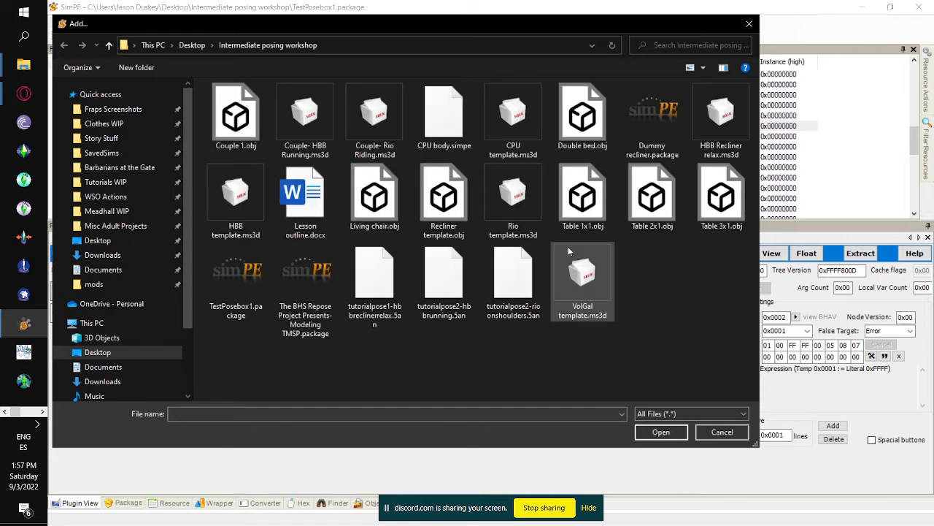
left_click(387, 288)
left_click(524, 299, "shift")
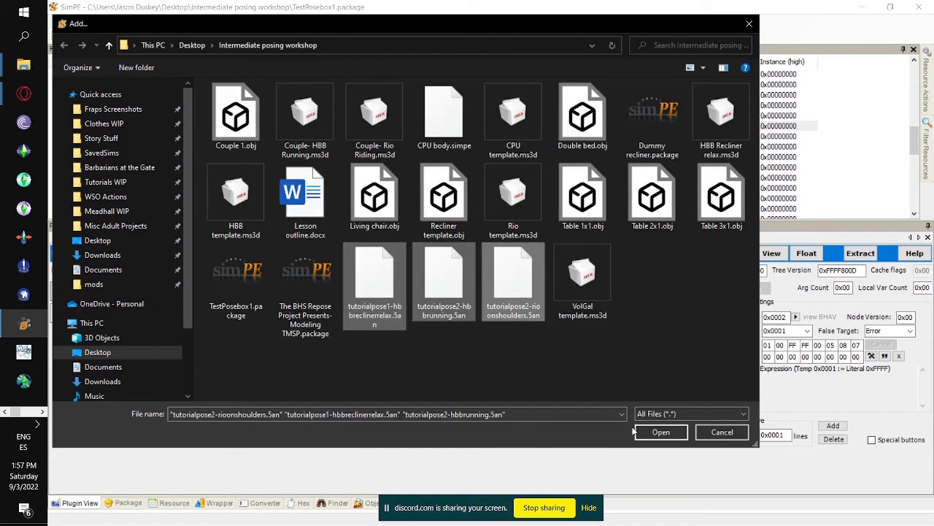
left_click(661, 432)
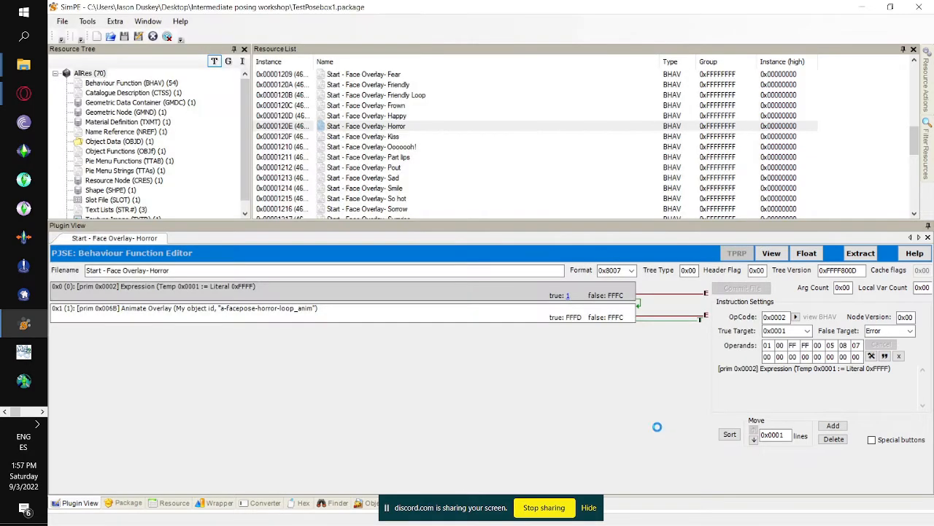
Change the type of the three added User Defined resources to Animation Resource and return to the plugin view
left_click(155, 83)
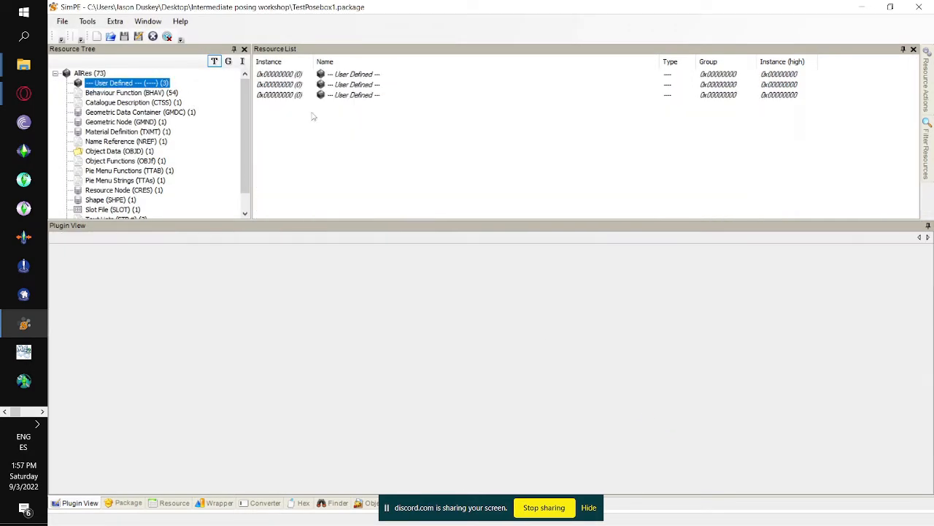
left_click(347, 75)
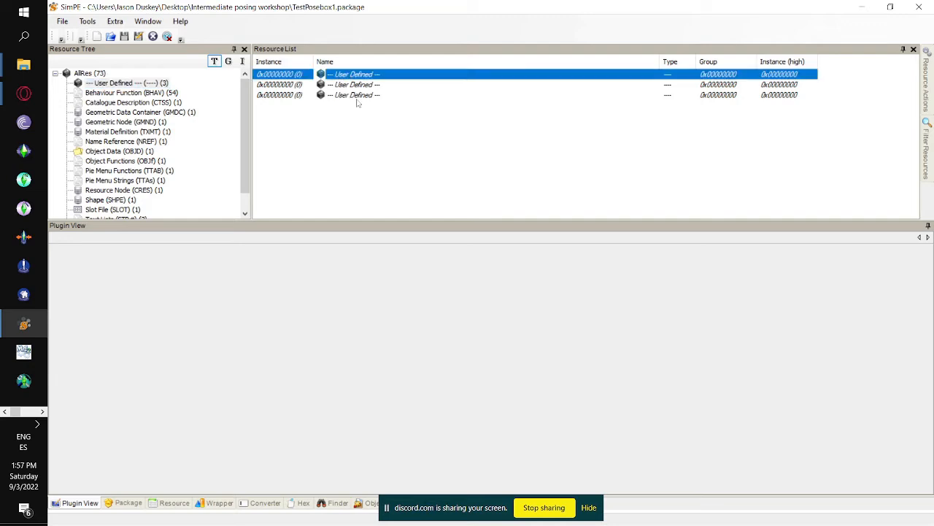
left_click(359, 95, "shift")
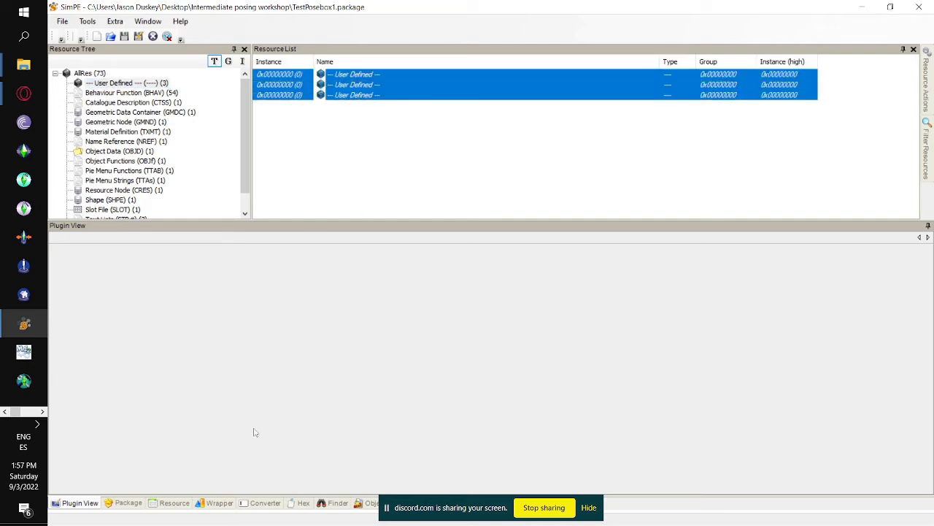
left_click(174, 504)
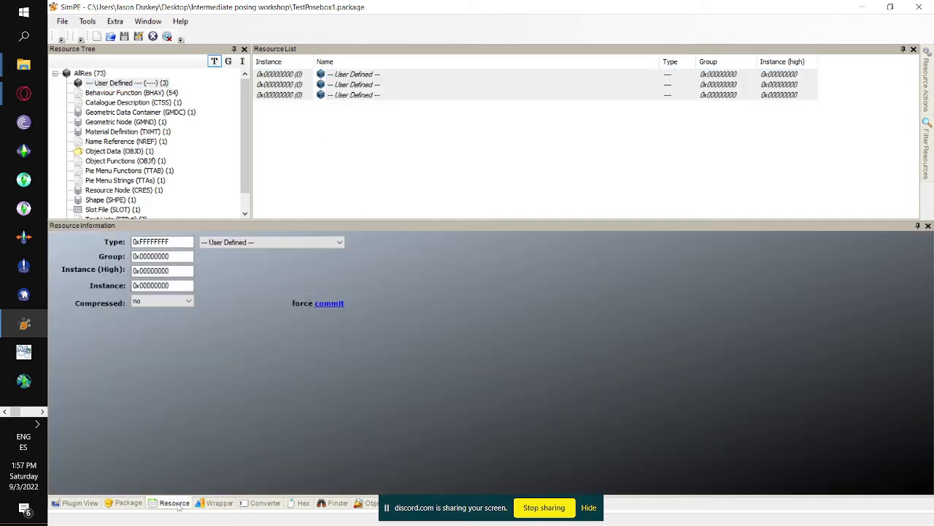
left_click(226, 242)
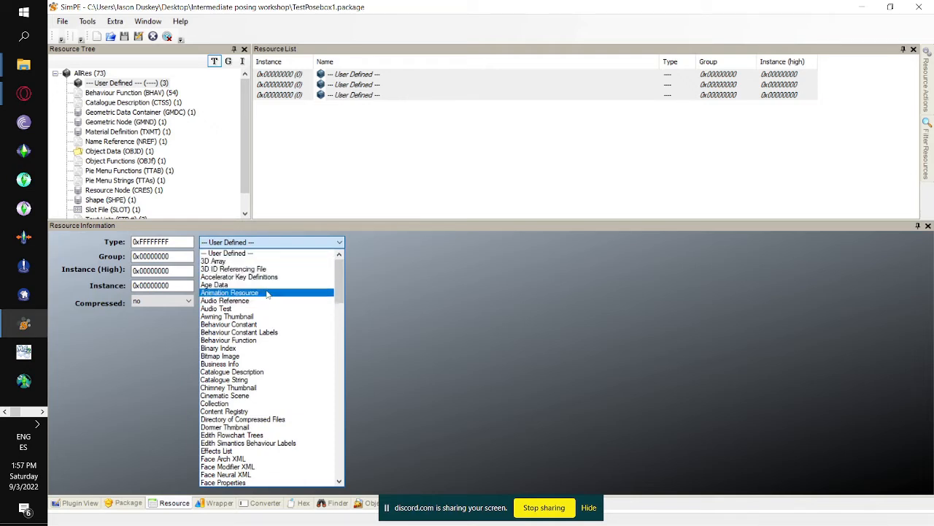
left_click(267, 292)
left_click(77, 505)
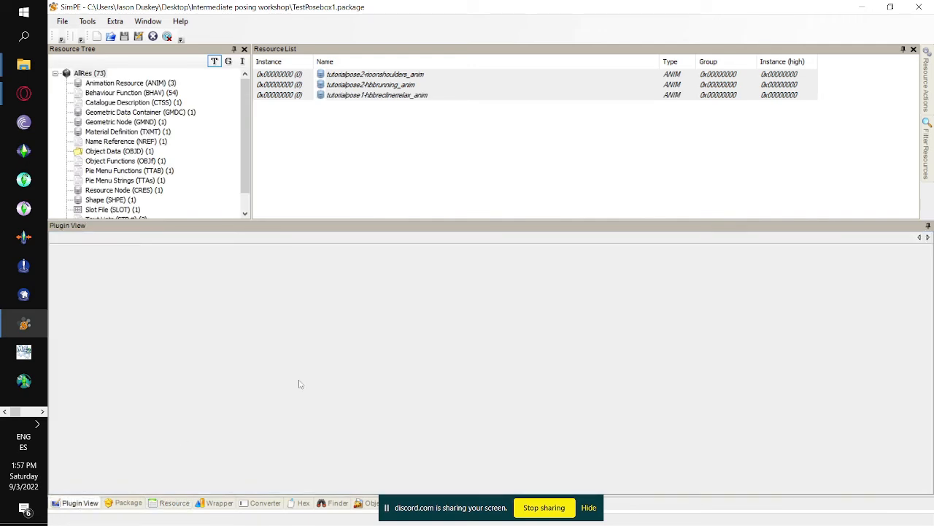
Run Fix Integrity on the package, accepting the listed scenegraph names without renaming, and save the package
left_click(378, 74)
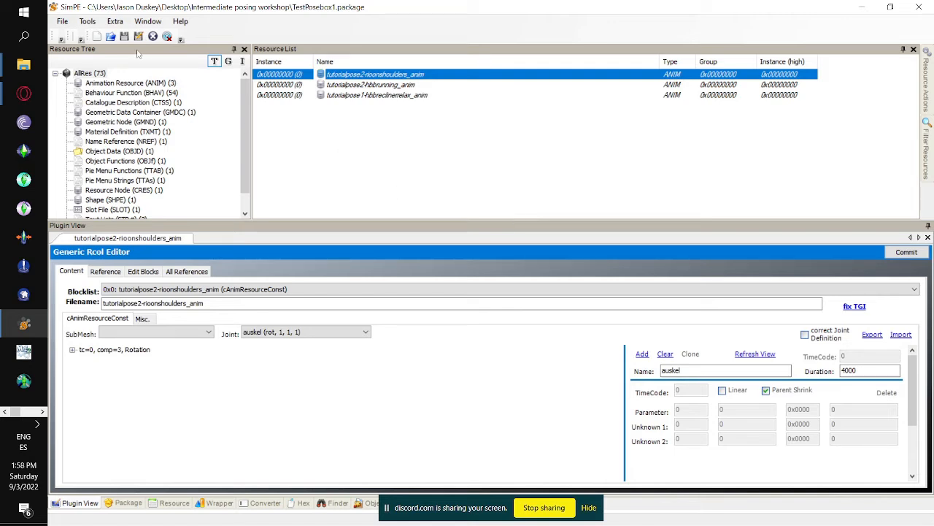
left_click(87, 21)
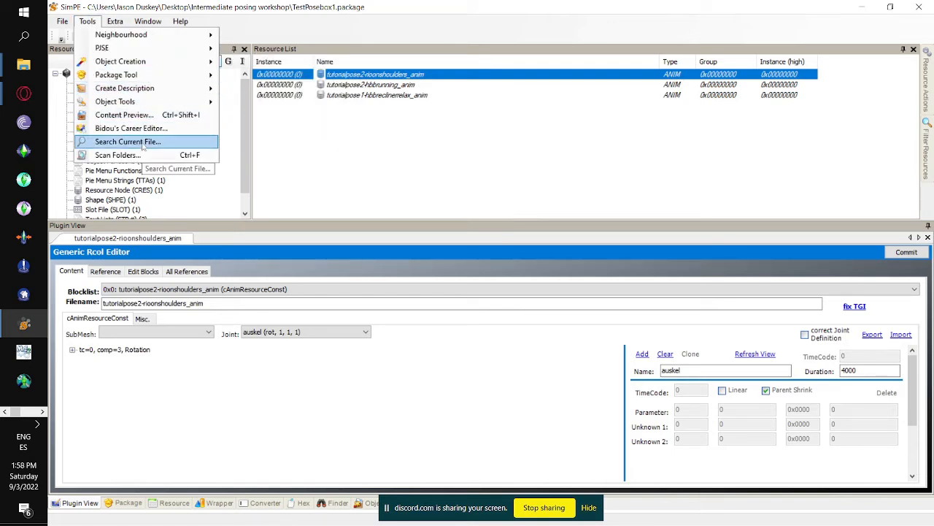
mouse_move(135, 90)
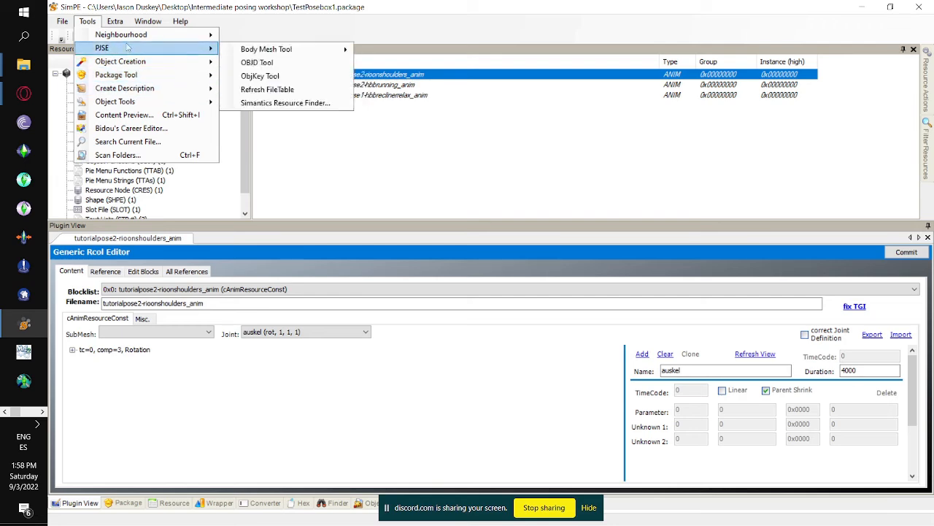
mouse_move(106, 34)
mouse_move(124, 105)
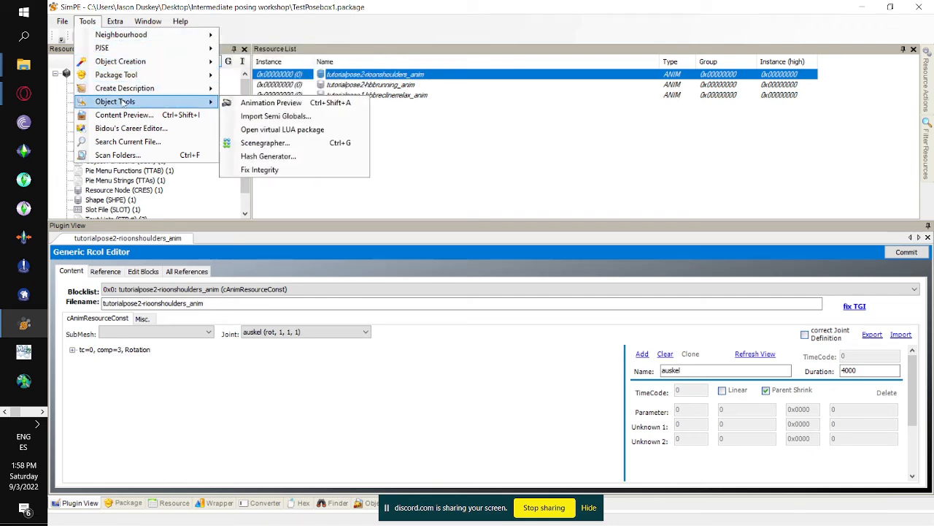
left_click(274, 169)
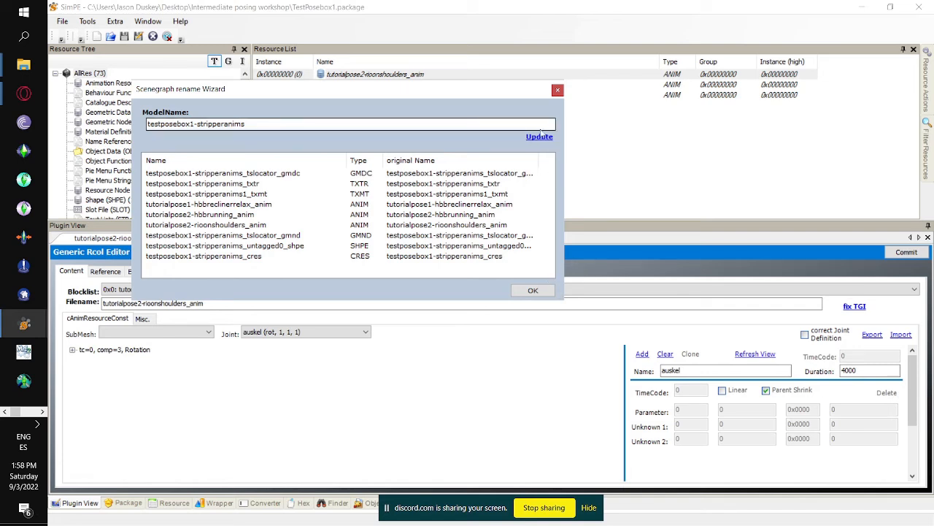
left_click(531, 291)
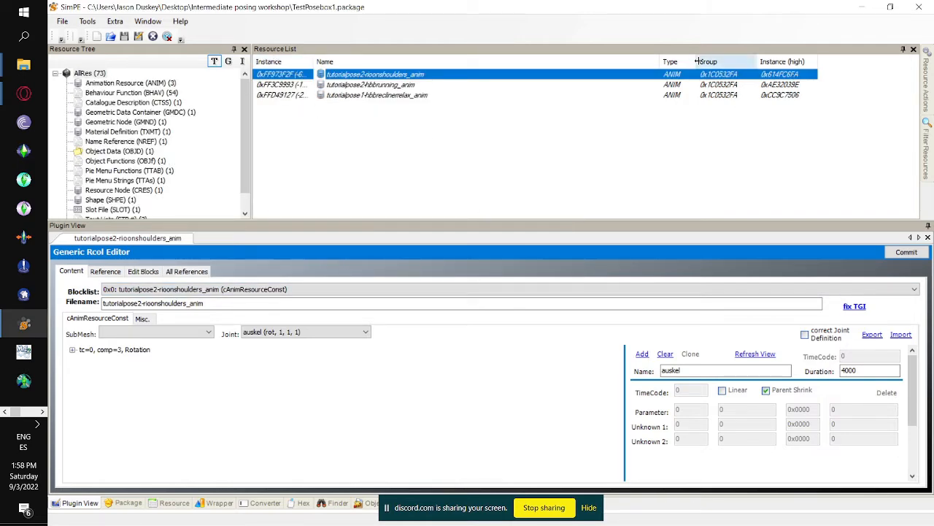
left_click(62, 21)
mouse_move(99, 62)
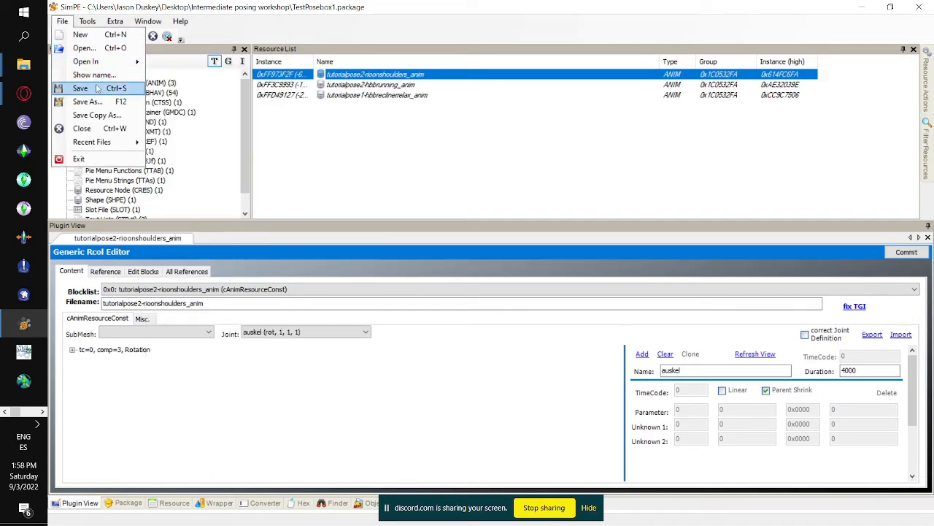
left_click(91, 88)
left_click(38, 413)
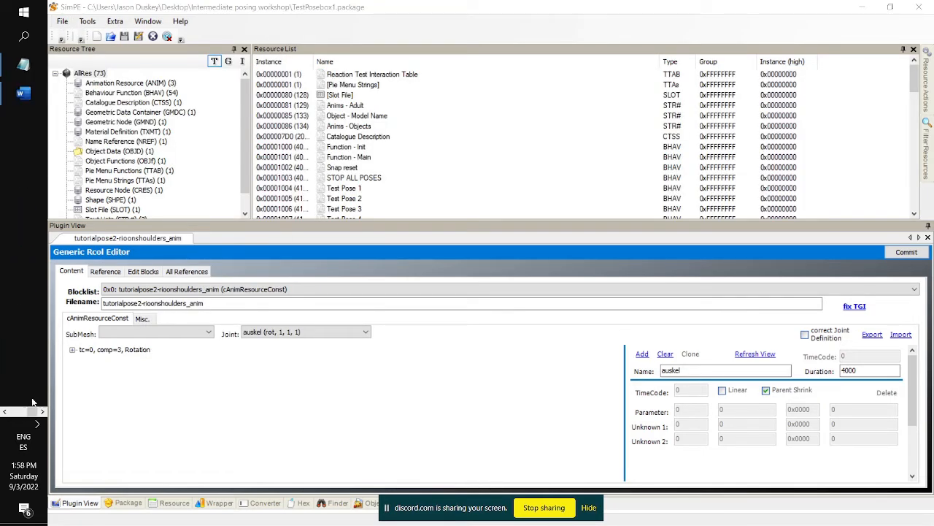
left_click(24, 76)
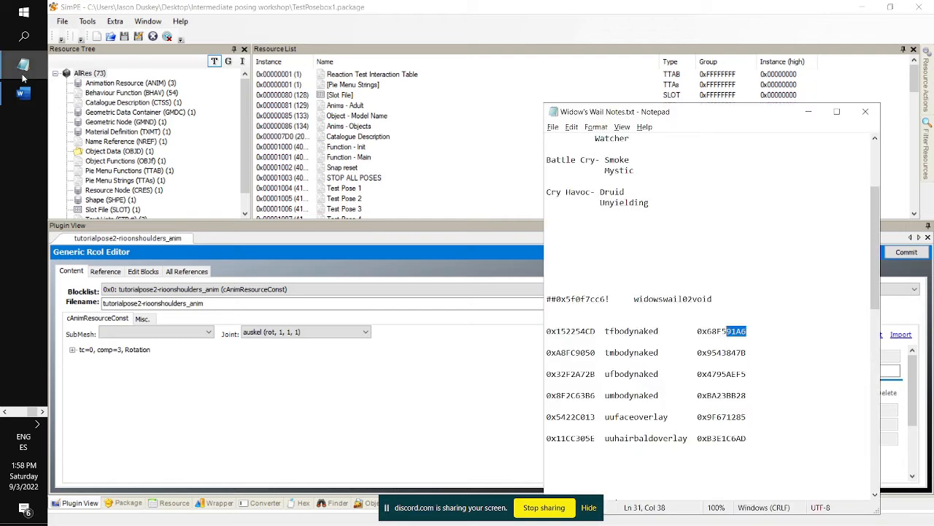
left_click(24, 76)
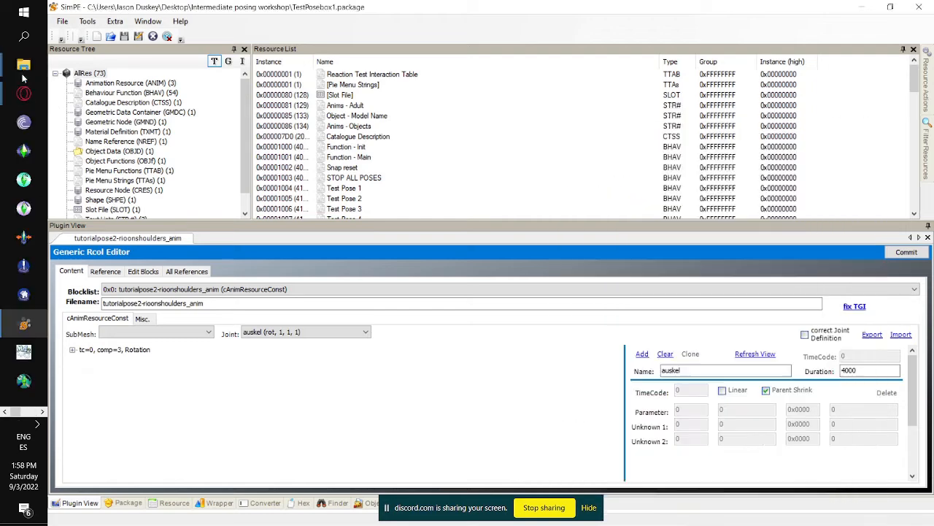
left_click(42, 412)
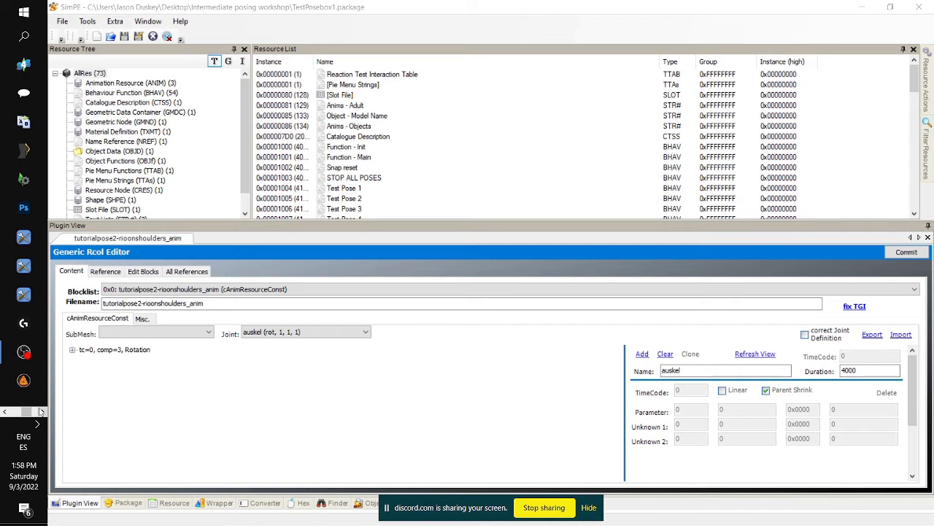
List the Animation Resources and copy the name tutorialpose1-hbbreclinerrelax, without its _anim suffix, into a new Notepad document
left_click(41, 412)
left_click(156, 85)
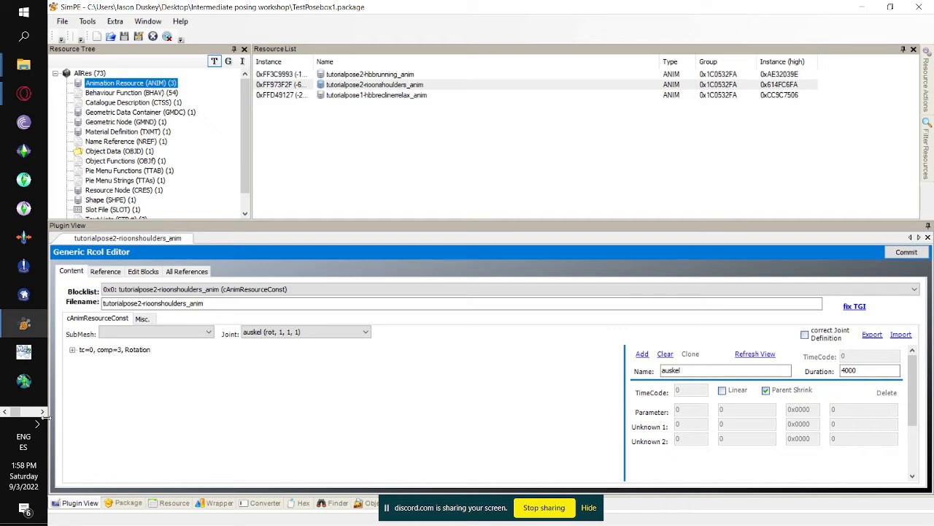
left_click(23, 12)
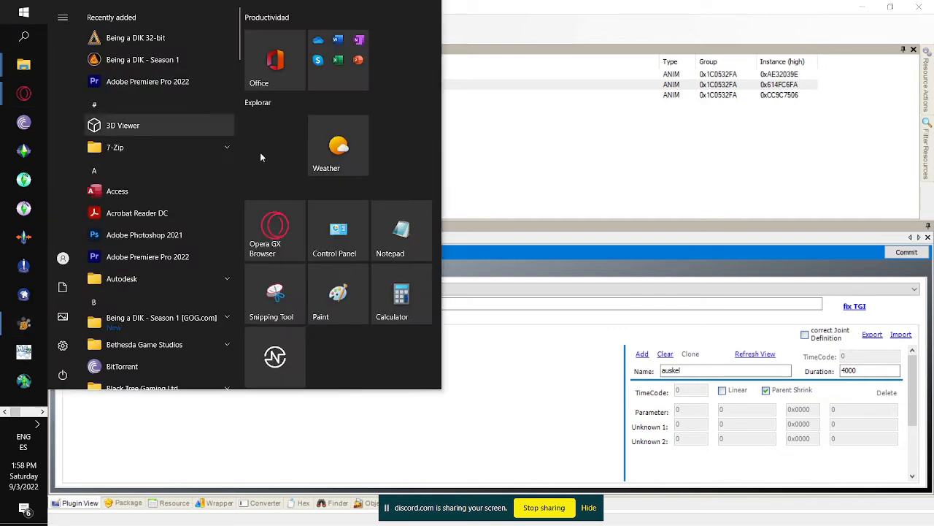
left_click(407, 246)
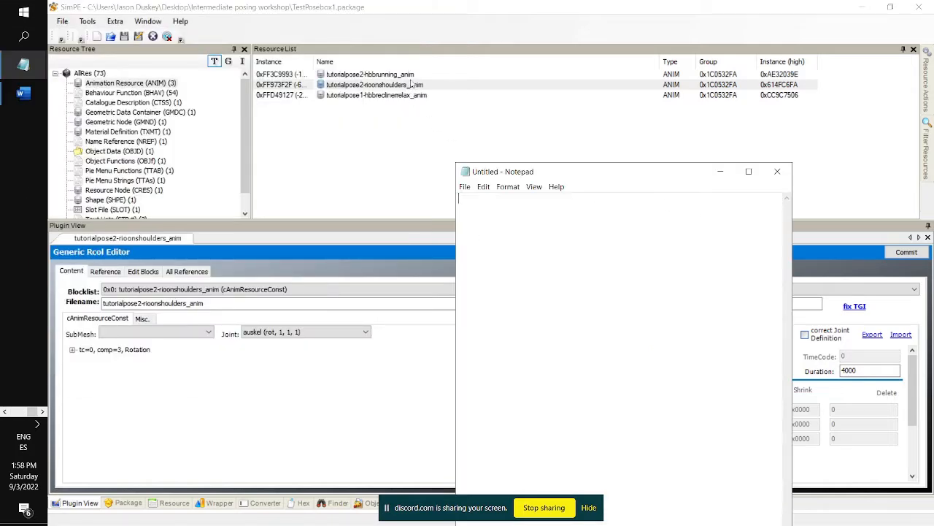
left_click(407, 95)
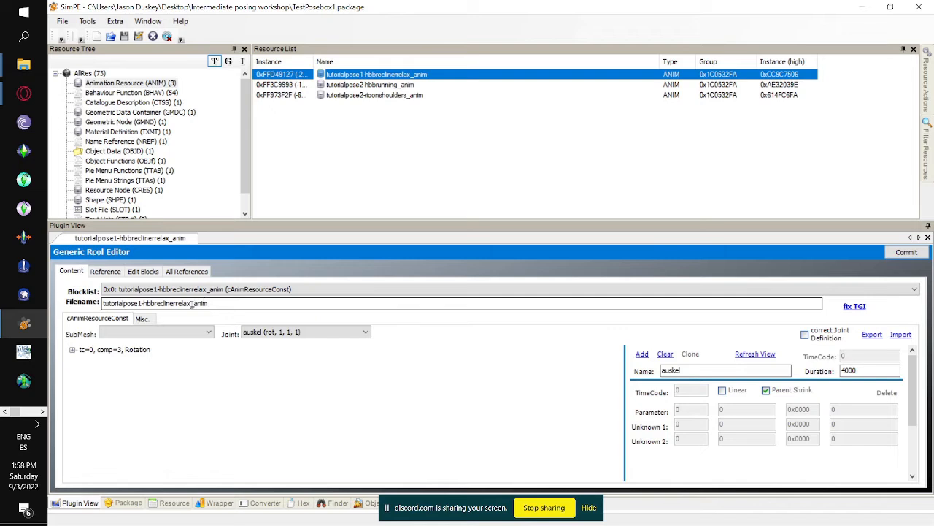
left_click_drag(192, 303, 103, 303)
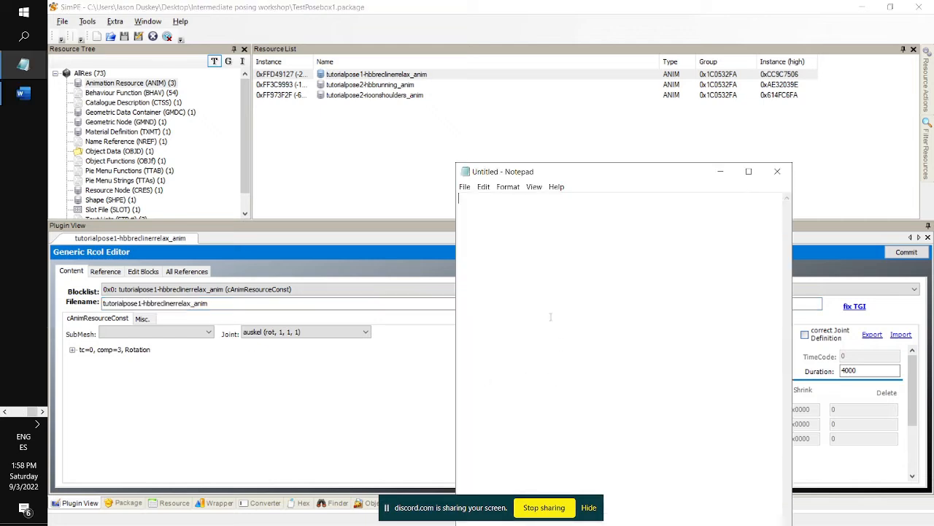
type("tutorialpose1-hbbreclinerrelax")
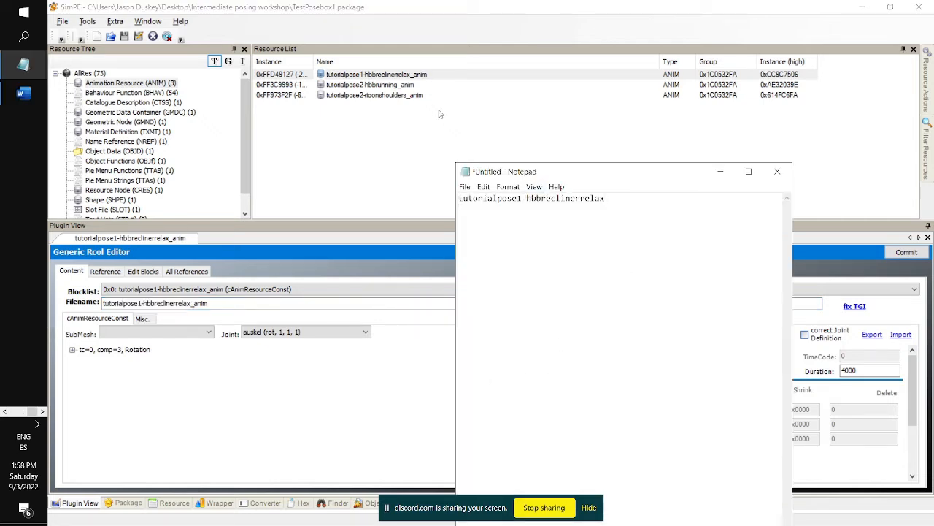
Copy the second animation's filename without _anim, tutorialpose2-hbbrunning, into the Notepad document below the first name
left_click(413, 86)
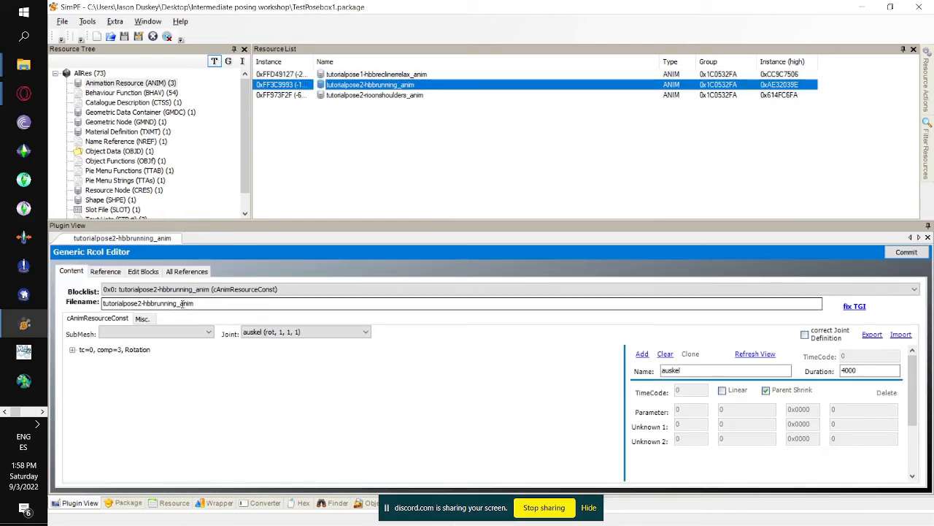
left_click_drag(181, 304, 102, 304)
key("ctrl+c")
key("alt+Tab")
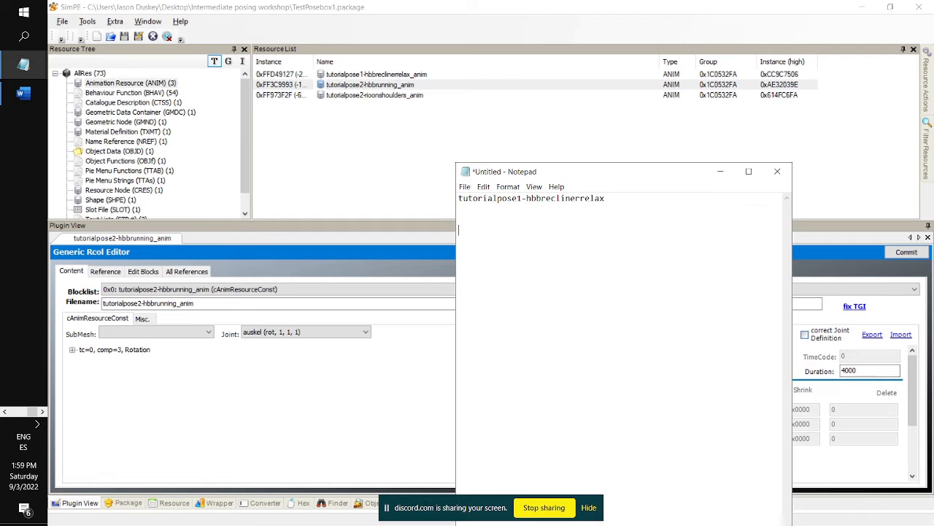
key("ctrl+v")
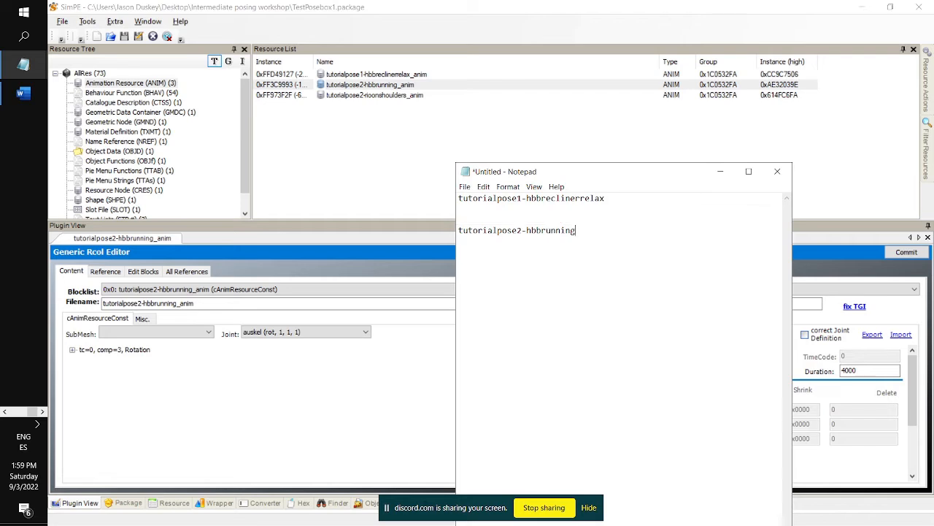
Add the third animation's name, tutorialpose2-rioonshoulders, without the _anim suffix, to the Notepad list
left_click(372, 97)
double_click(188, 303)
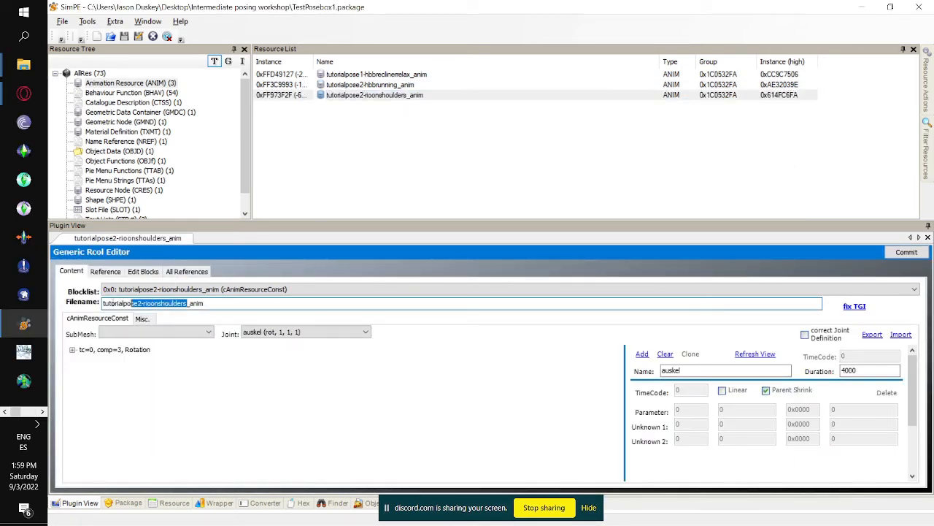
key("shift+Home")
key("ctrl+c")
key("alt+Tab")
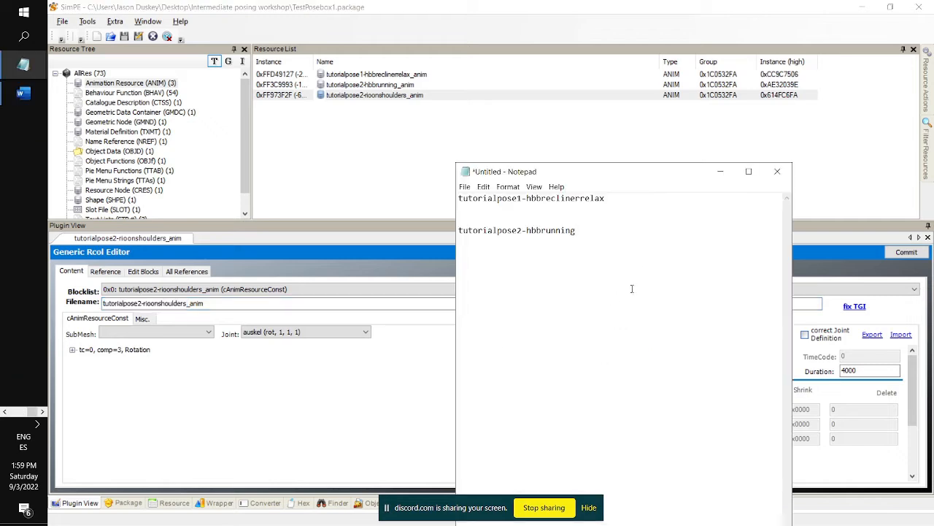
key("ctrl+v")
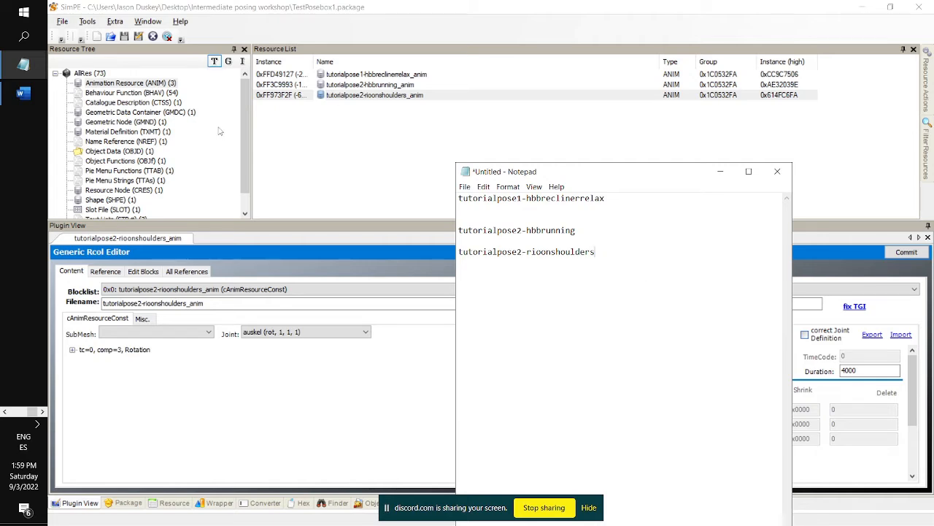
In the Anims - Adult text list, replace string 0x0004 with tutorialpose1-hbbreclinerrelax copied from Notepad
left_click(244, 196)
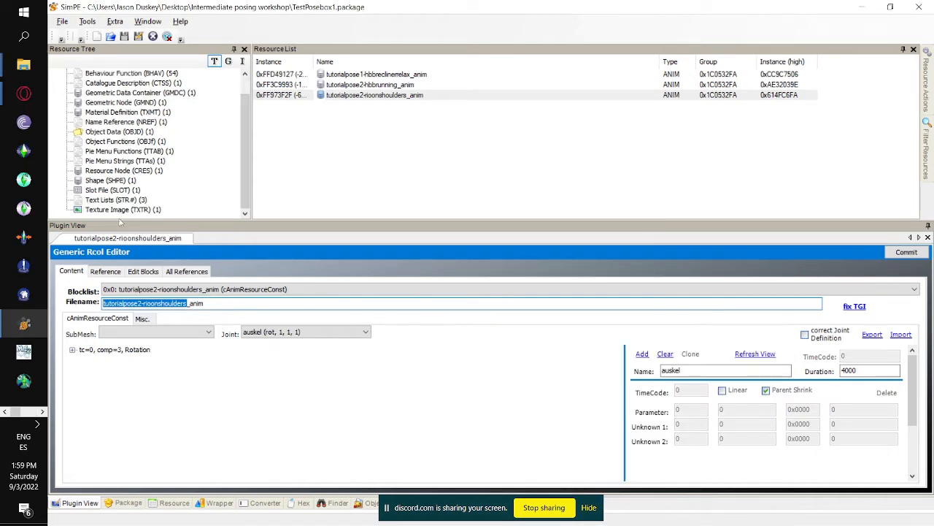
left_click(108, 200)
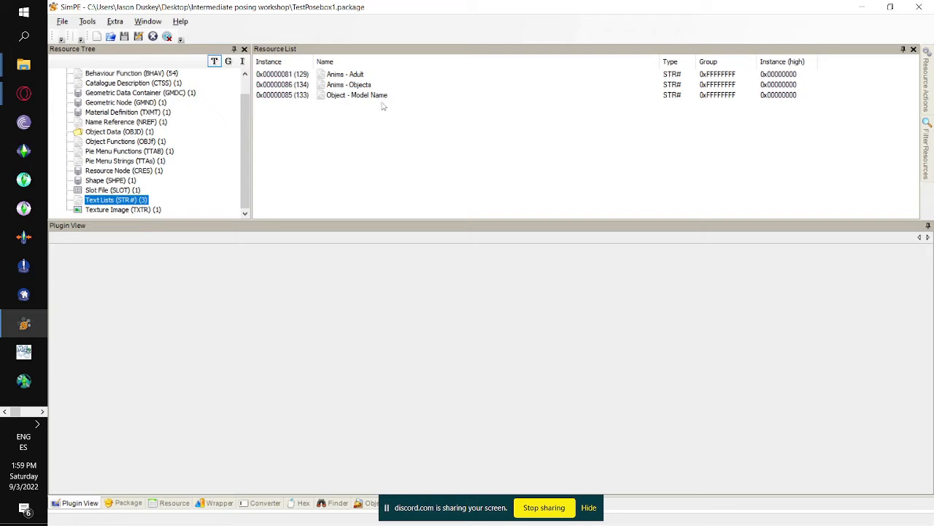
left_click(365, 76)
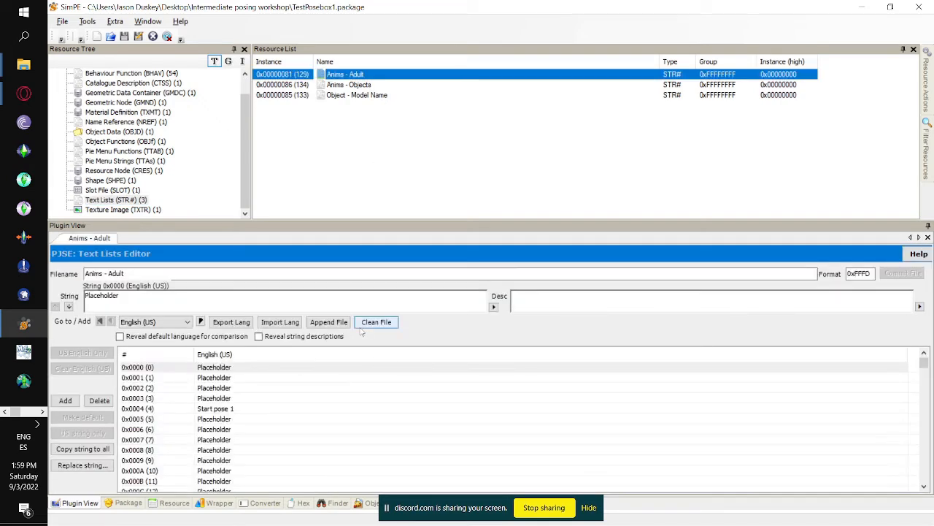
left_click(228, 418)
left_click(215, 408)
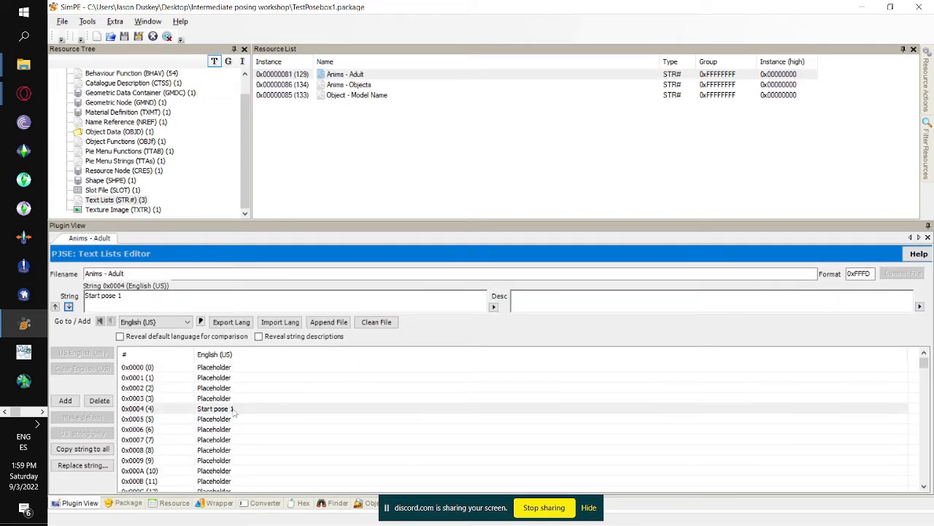
key("alt+Tab")
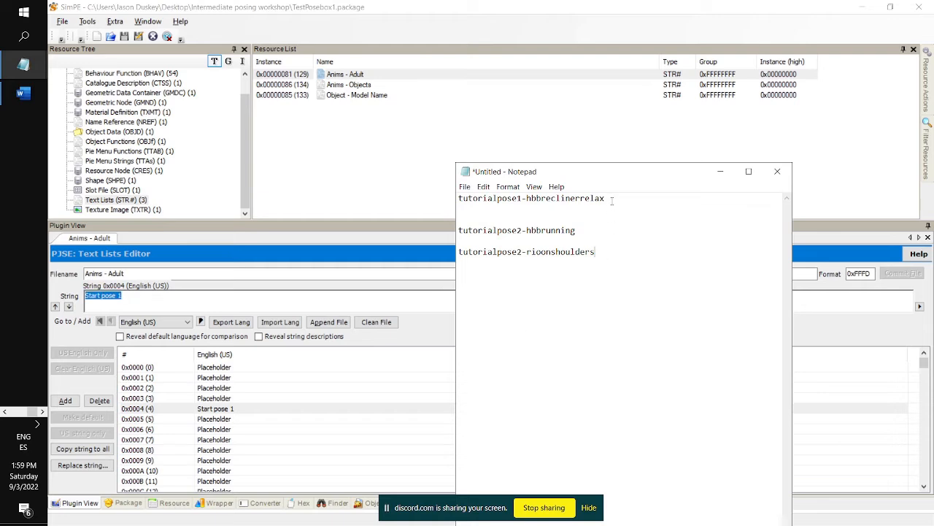
left_click_drag(611, 198, 387, 183)
key("ctrl+c")
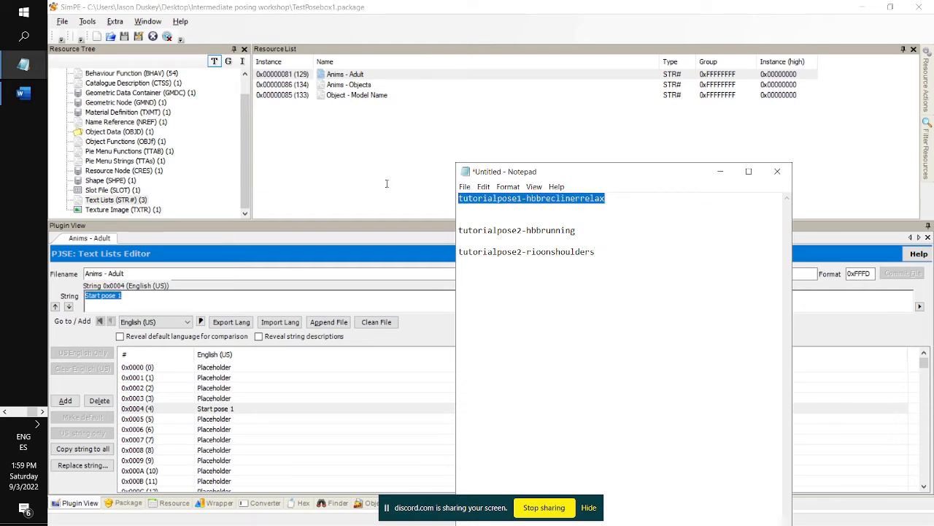
left_click(262, 410)
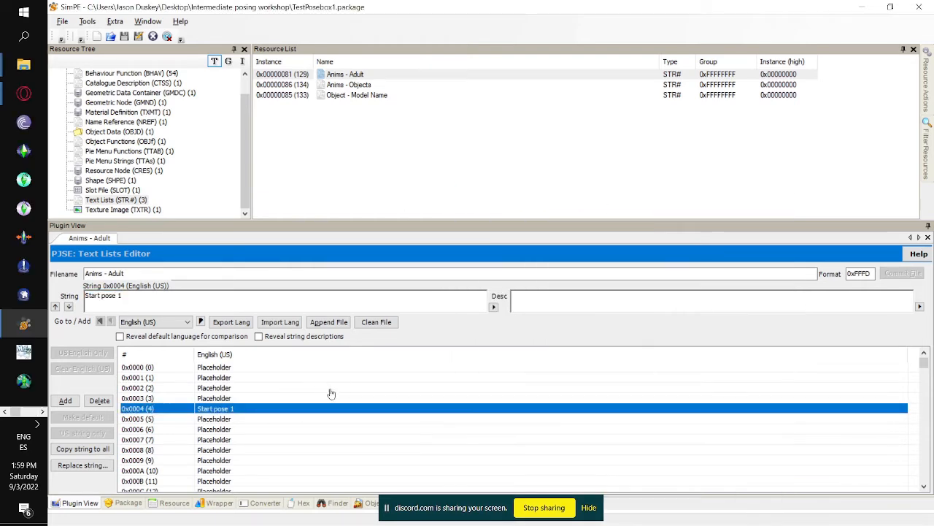
key("ctrl+v")
Replace the placeholder string 0x0005 in Anims - Adult with tutorialpose2-hbbrunning from the Notepad list
key("alt+Tab")
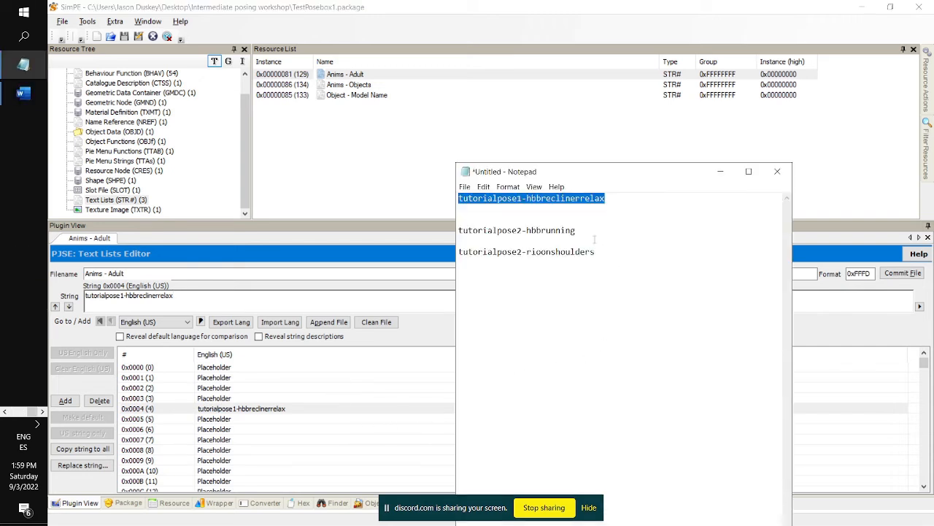
left_click_drag(576, 230, 455, 231)
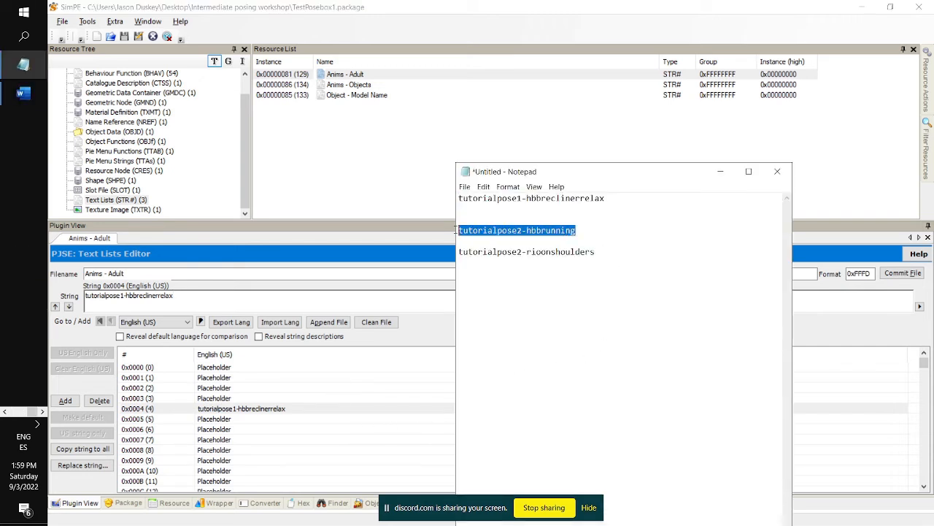
left_click(241, 422)
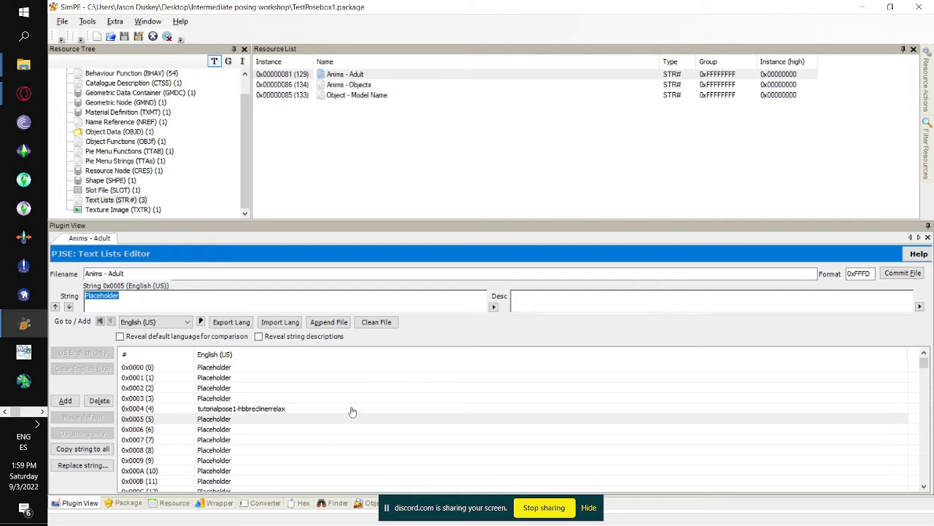
key("alt+Tab")
left_click_drag(577, 231, 465, 222)
key("ctrl+c")
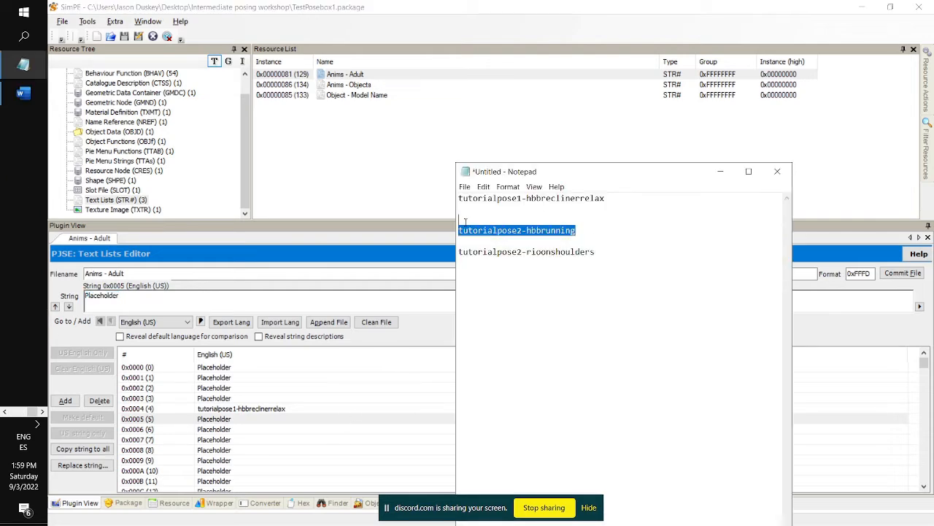
key("alt+Tab")
key("ctrl+v")
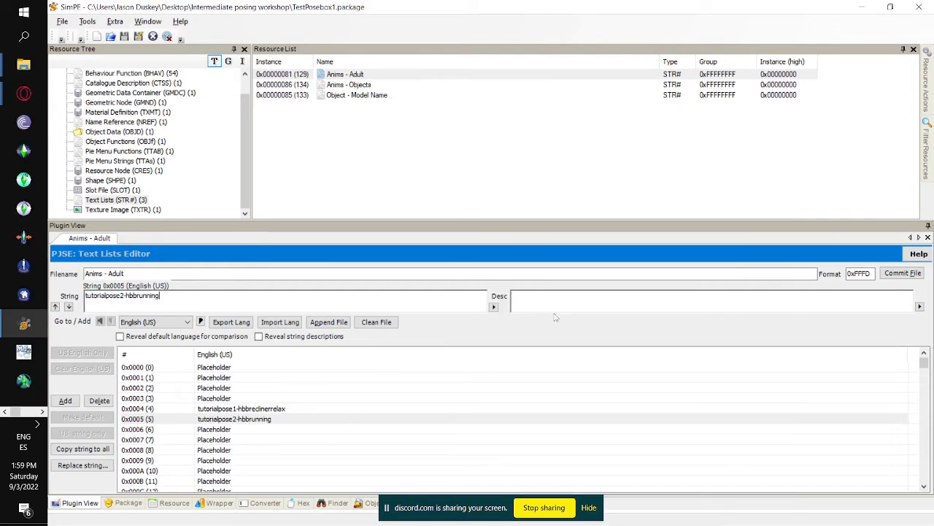
Replace the placeholder string 0x0006 in Anims - Adult with tutorialpose2-rioonshoulders from the Notepad list
key("alt+Tab")
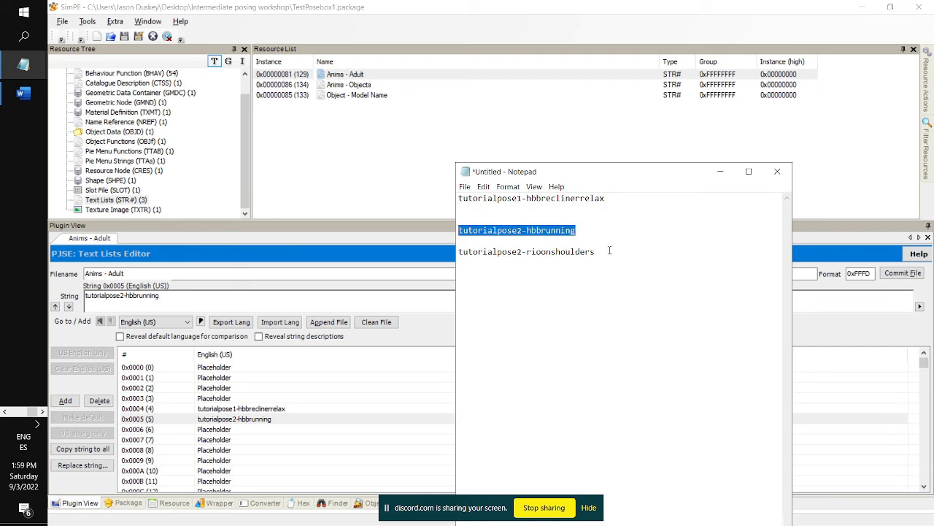
left_click_drag(610, 251, 297, 387)
key("ctrl+c")
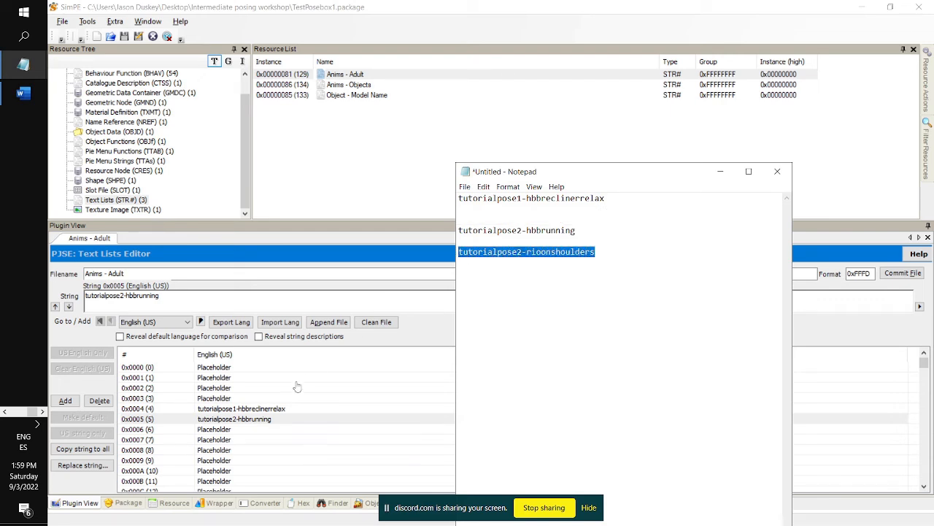
left_click(227, 430)
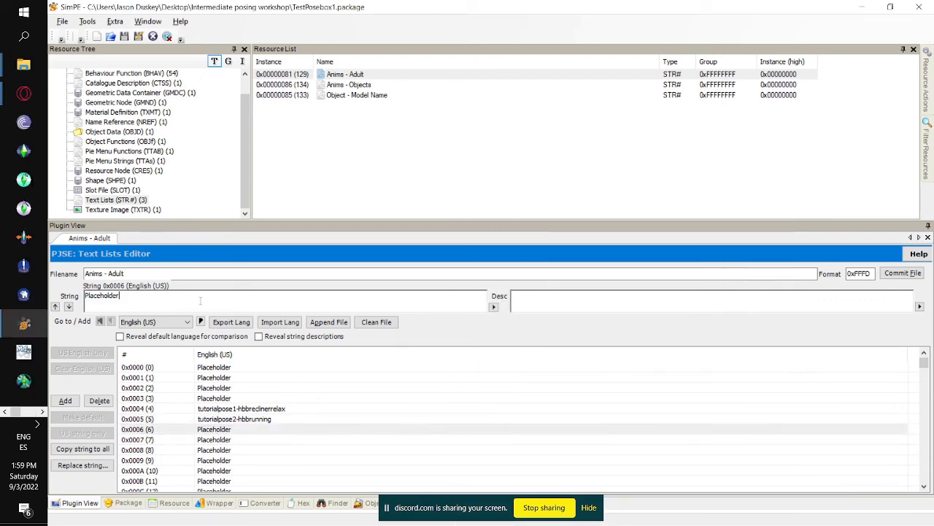
double_click(173, 301)
key("ctrl+v")
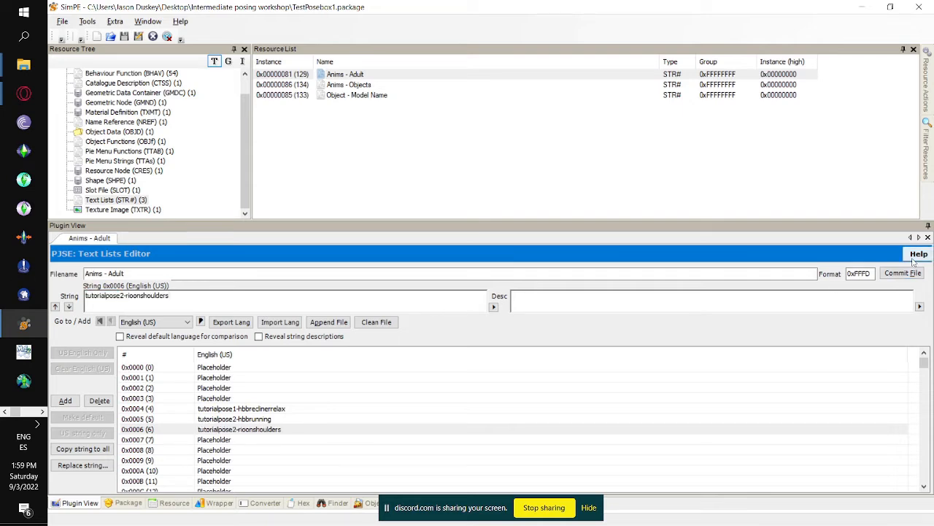
Commit the edited Anims - Adult text list and save the package
left_click(904, 273)
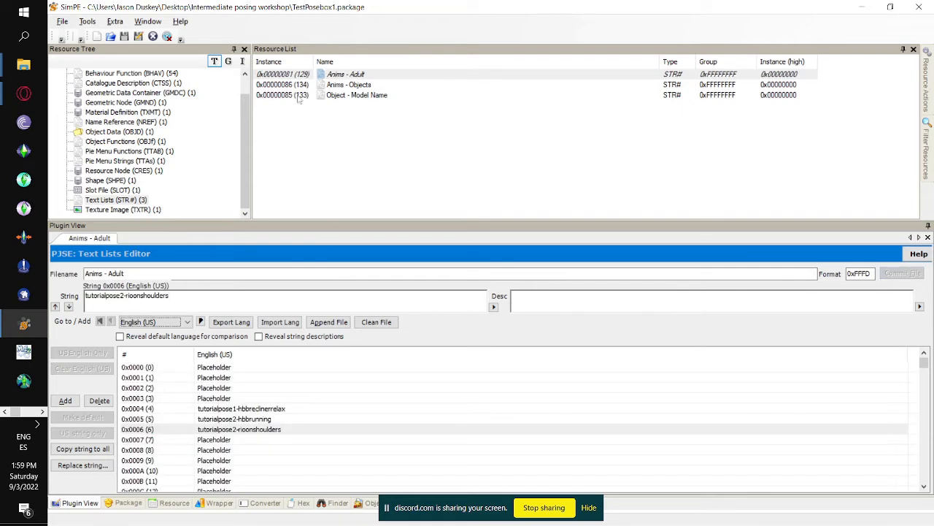
scroll(167, 93, "up", 1)
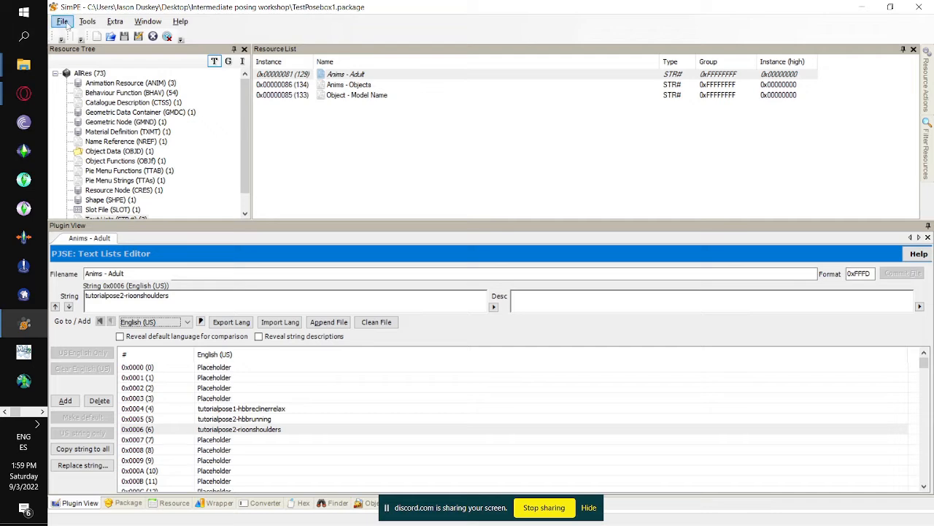
left_click(62, 21)
left_click(78, 87)
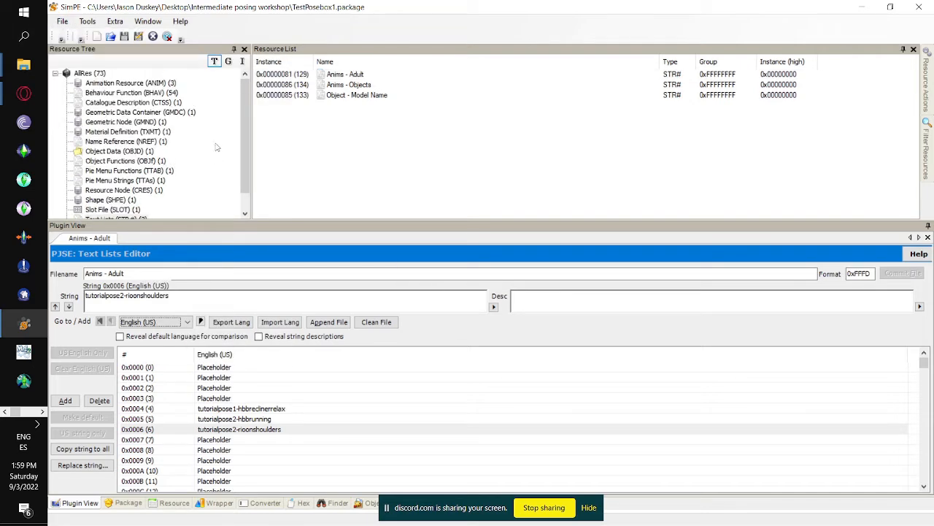
Open the Test Pose 1 behaviour function and change its filename to HBB Recliner relax
left_click(171, 92)
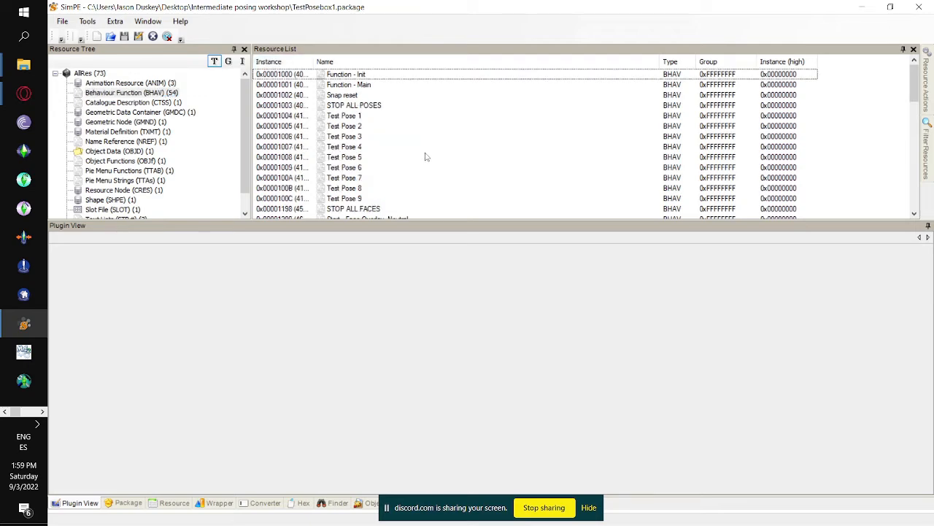
left_click(358, 116)
left_click(229, 316)
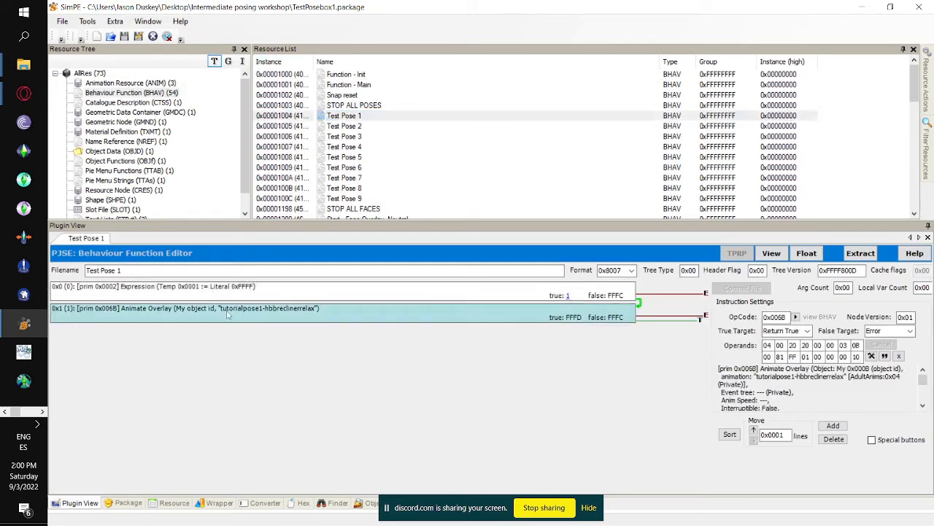
left_click_drag(133, 271, 4, 244)
type("HBB Recliner")
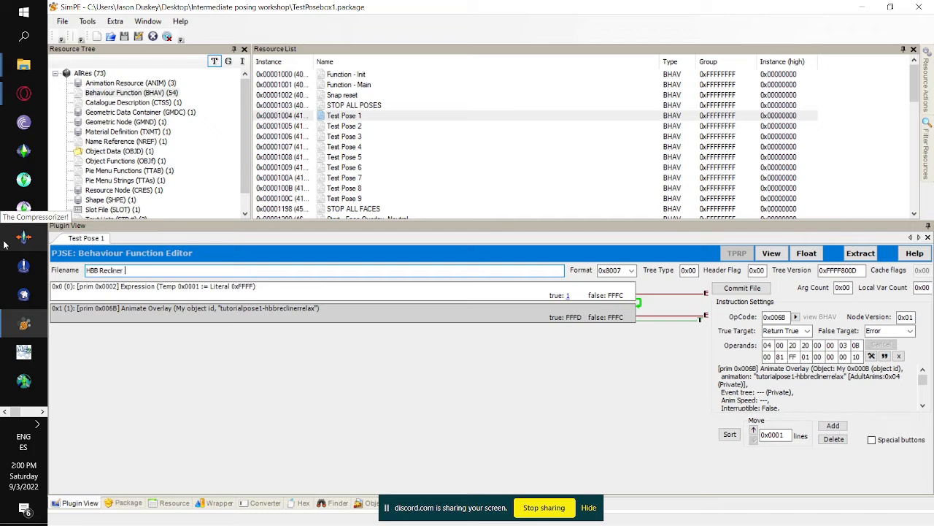
type(" relax")
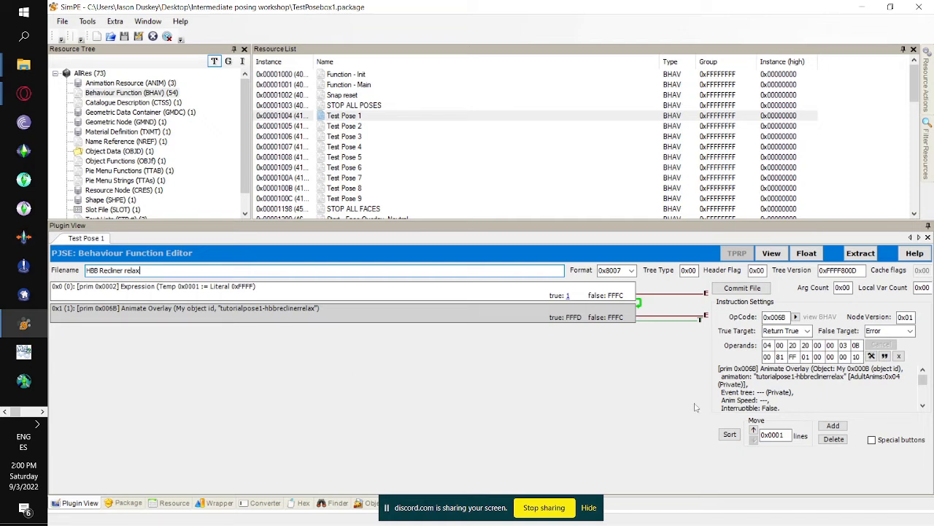
Commit the HBB Recliner relax function, and rename the Test Pose 2 function as Couple- HBB Running and commit it
left_click(742, 288)
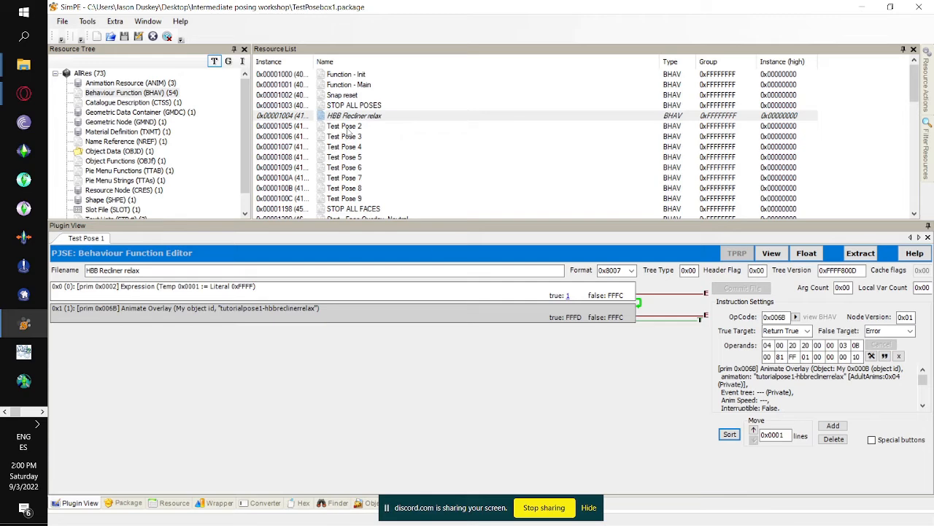
left_click(346, 127)
left_click(164, 311)
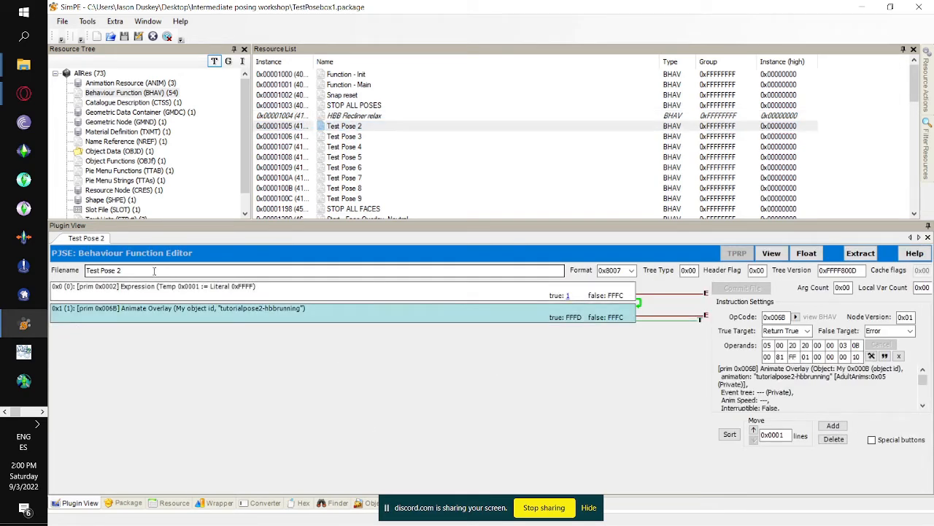
triple_click(154, 271)
type("Couple- HBB Running")
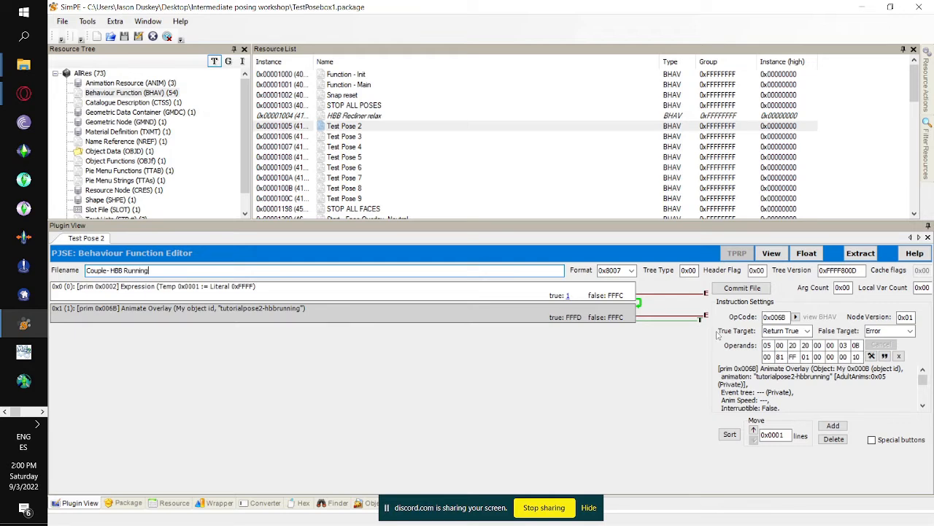
left_click(743, 288)
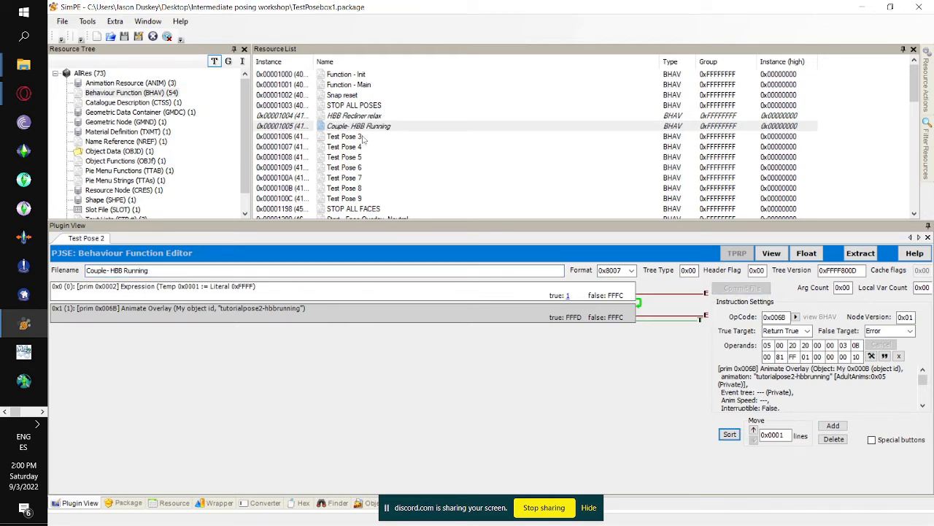
Rename the Test Pose 3 behaviour function as Couple Rio On Shoulders and commit the file
left_click(365, 137)
left_click_drag(182, 271, 86, 270)
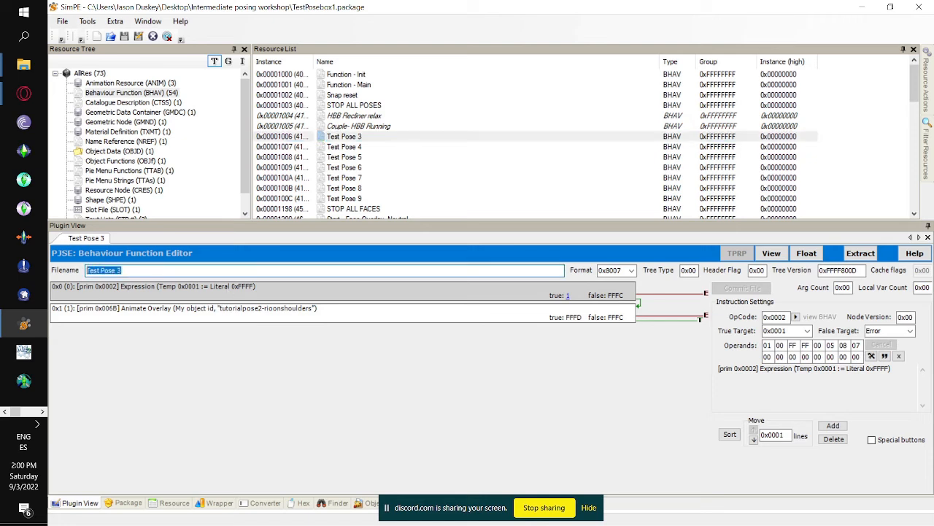
type("Couple Rio O")
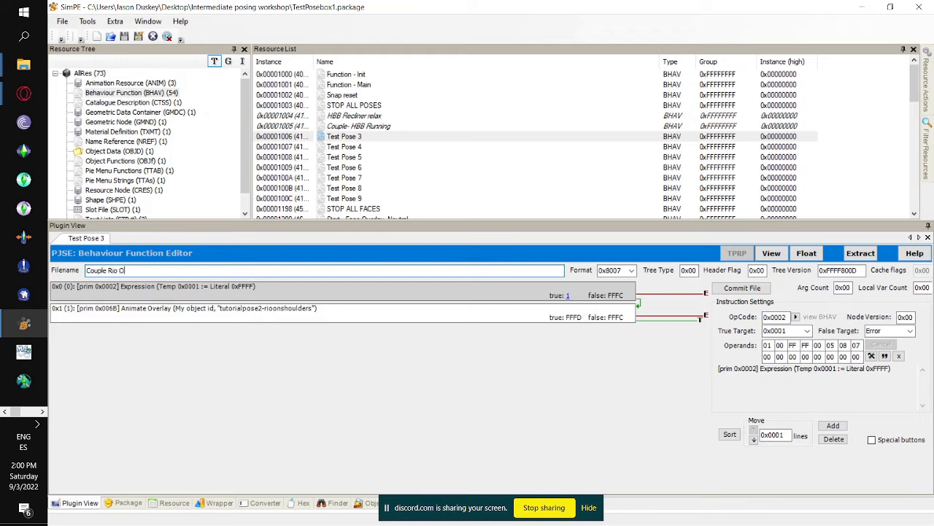
type("n Shoulders")
left_click(734, 289)
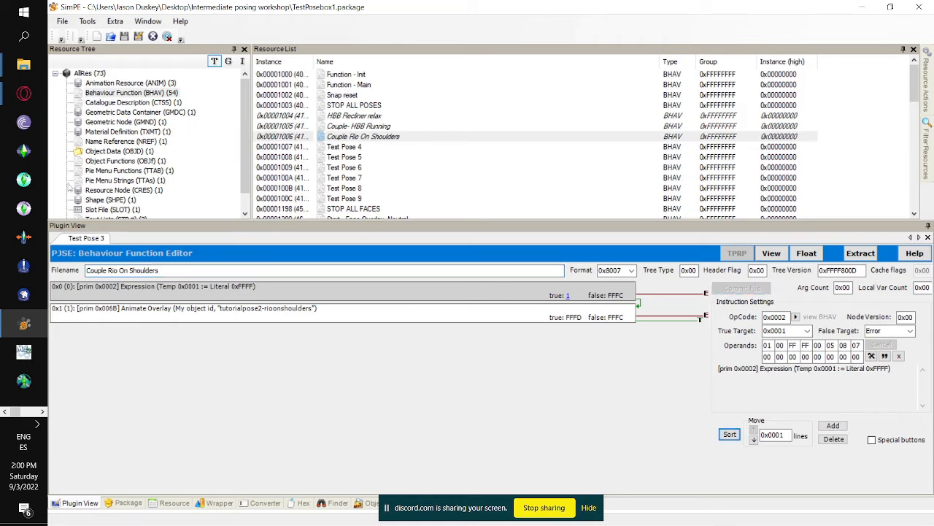
Examine the STOP ALL POSES function's Animate Stop lines 0x4 to 0x6 for the tutorial pose animations
left_click(356, 105)
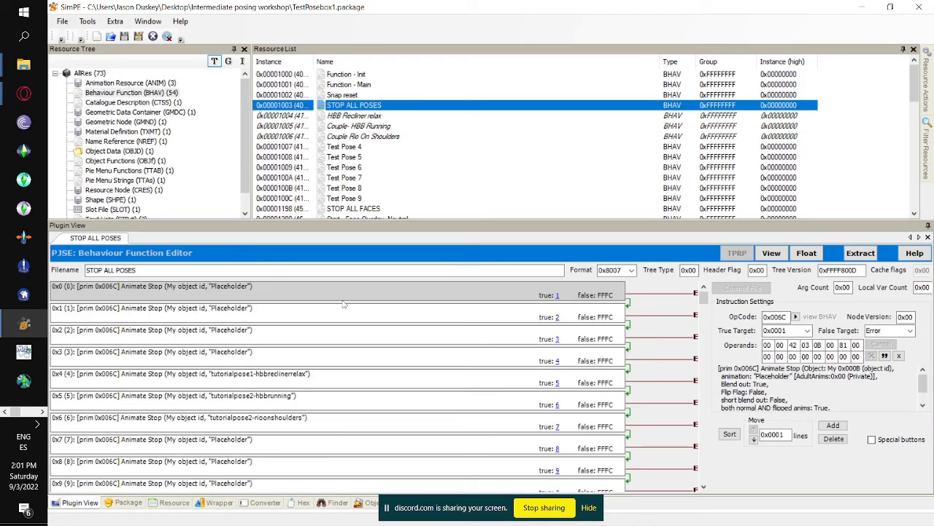
left_click(343, 377)
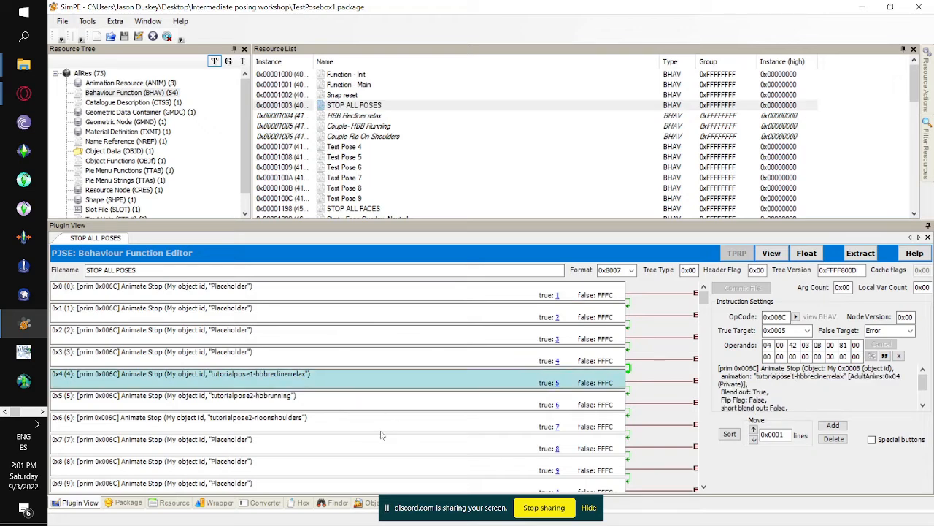
left_click(361, 403)
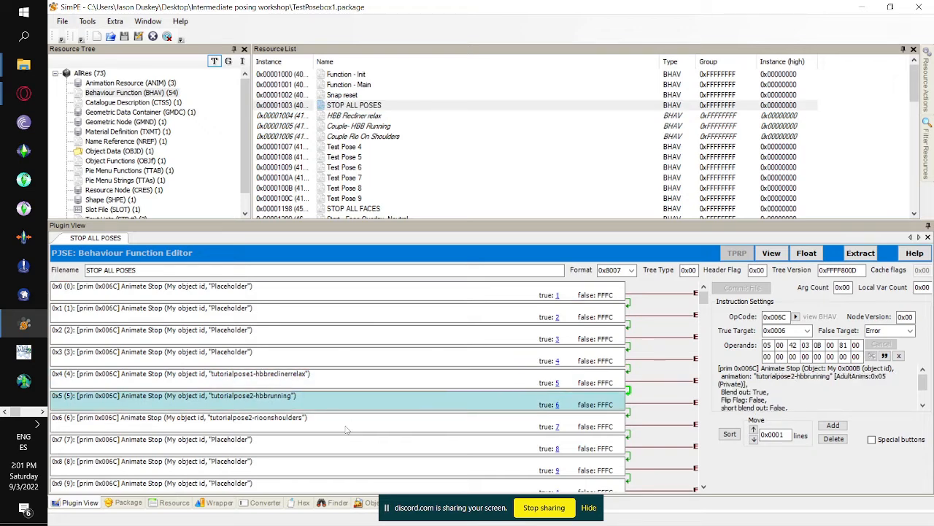
left_click(347, 420)
left_click(447, 385)
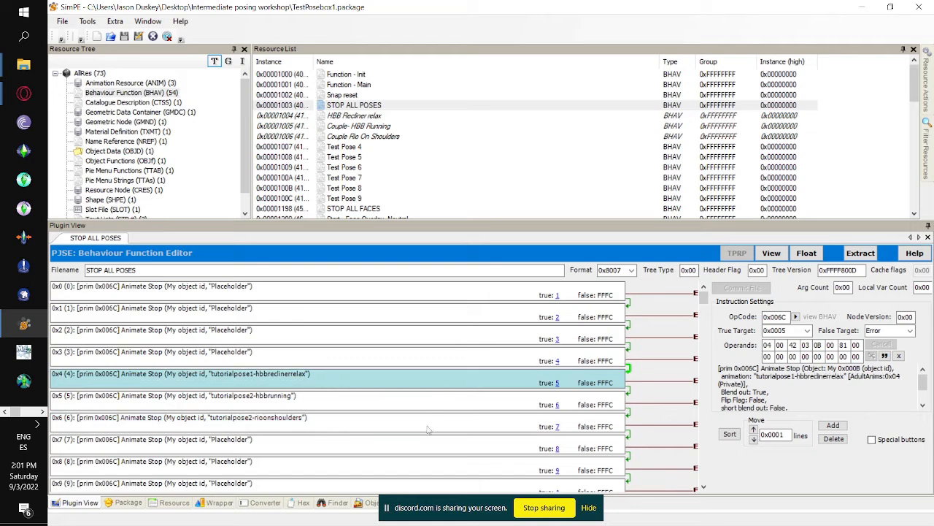
left_click(383, 428)
left_click(351, 401)
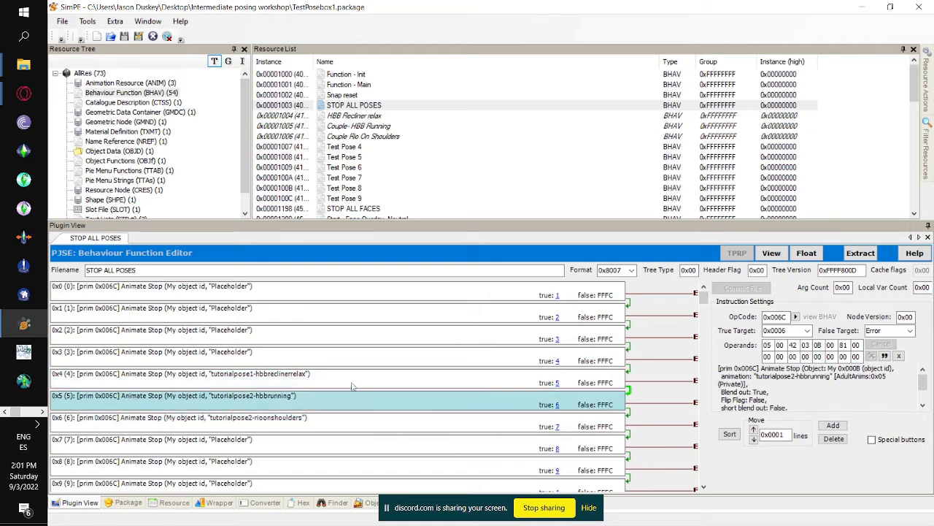
left_click(354, 387)
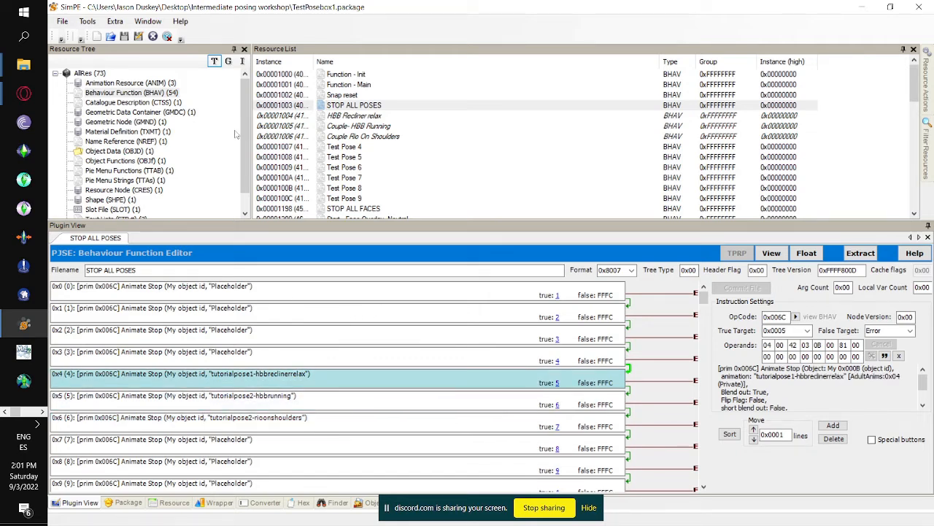
Save the package with the renamed pose functions
scroll(203, 153, "down", 1)
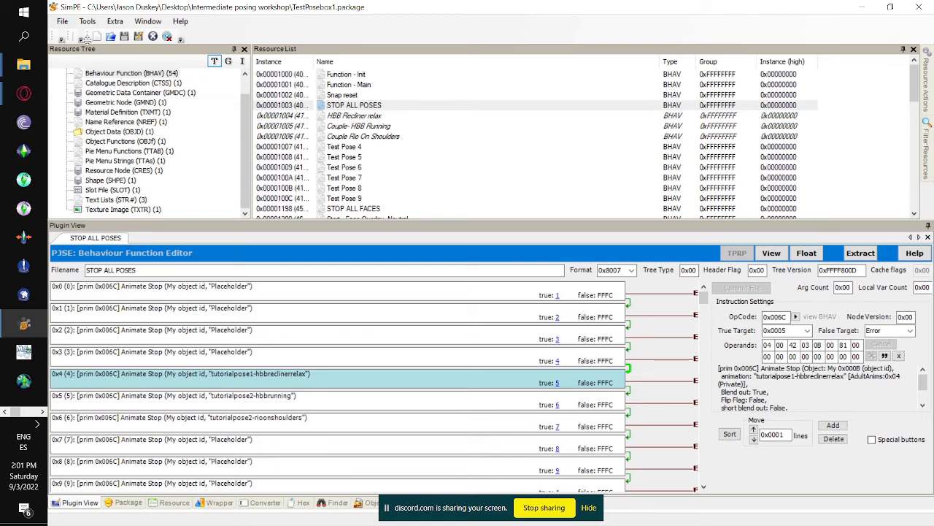
left_click(62, 21)
left_click(80, 89)
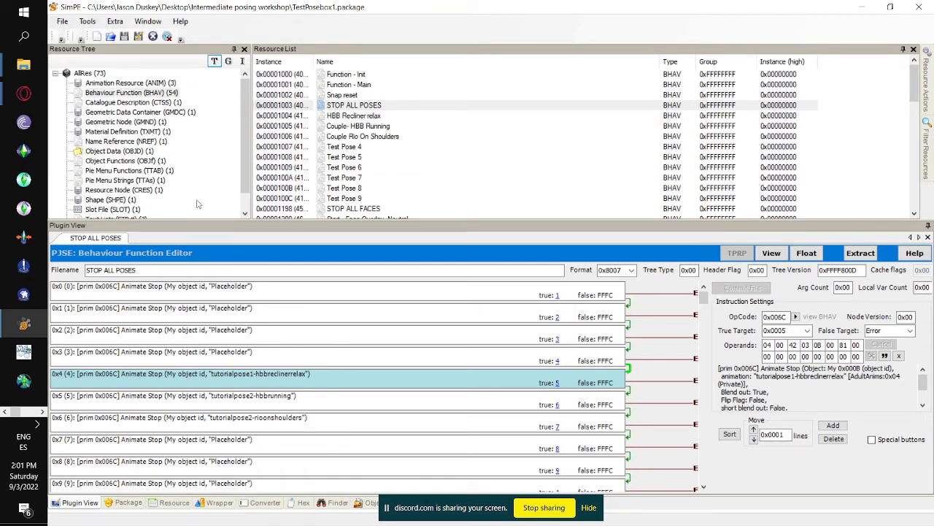
Open the Pie Menu Strings resource, replace placeholder string 0x0004 with Recliner- Relax, and commit the file
scroll(219, 161, "down", 1)
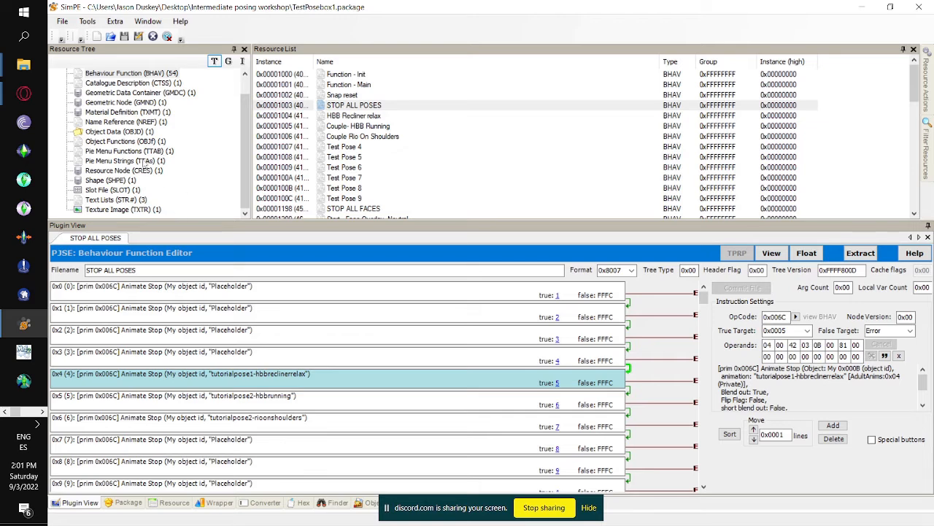
left_click(157, 163)
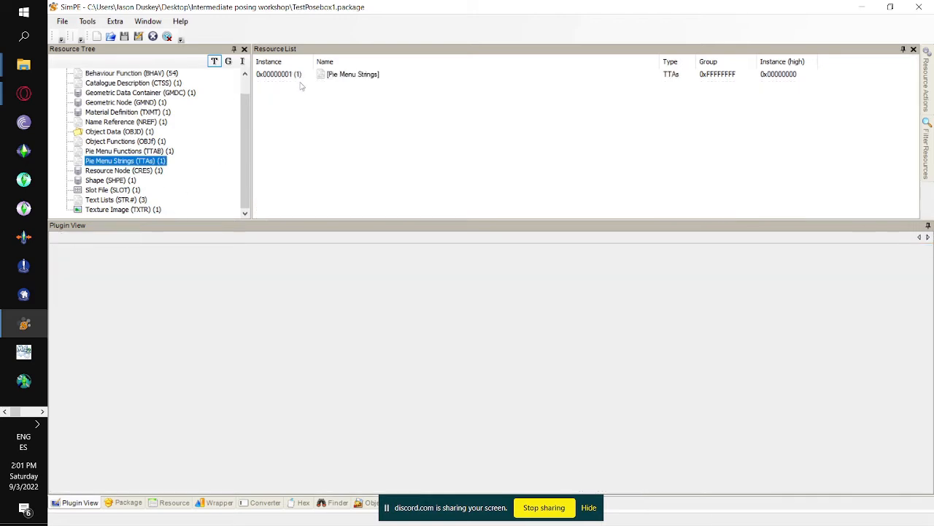
left_click(308, 76)
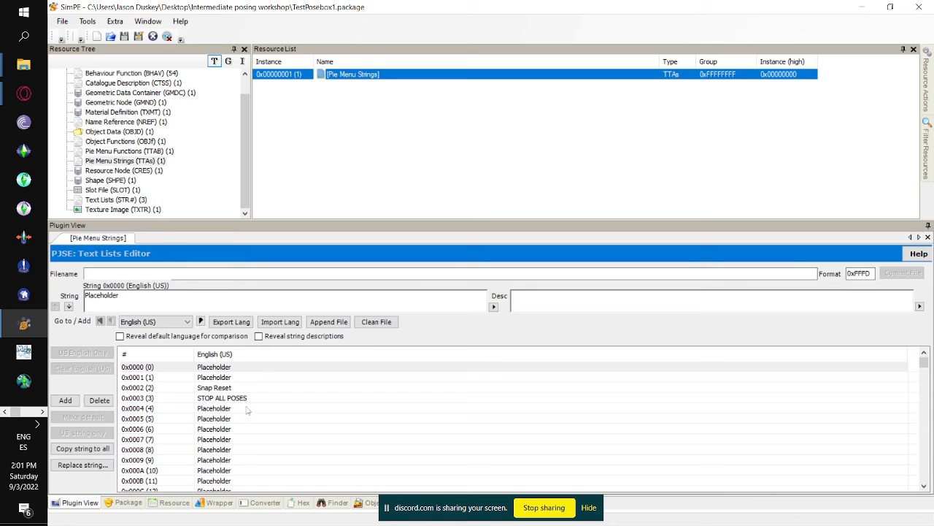
left_click(220, 419)
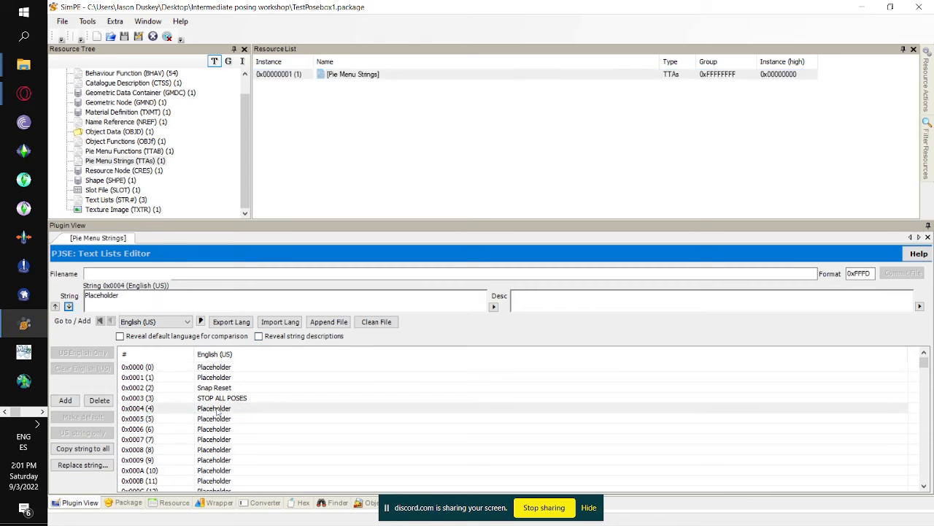
left_click(212, 408)
double_click(130, 302)
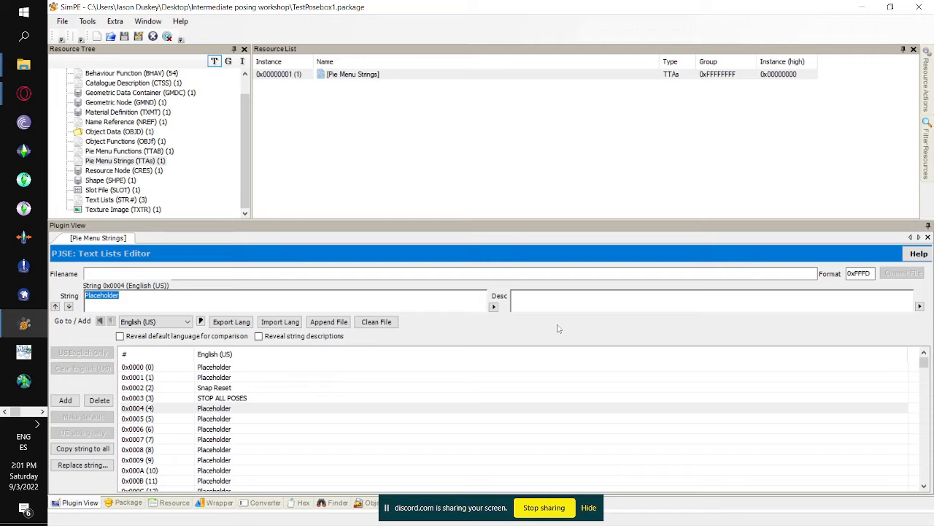
type("Reclin")
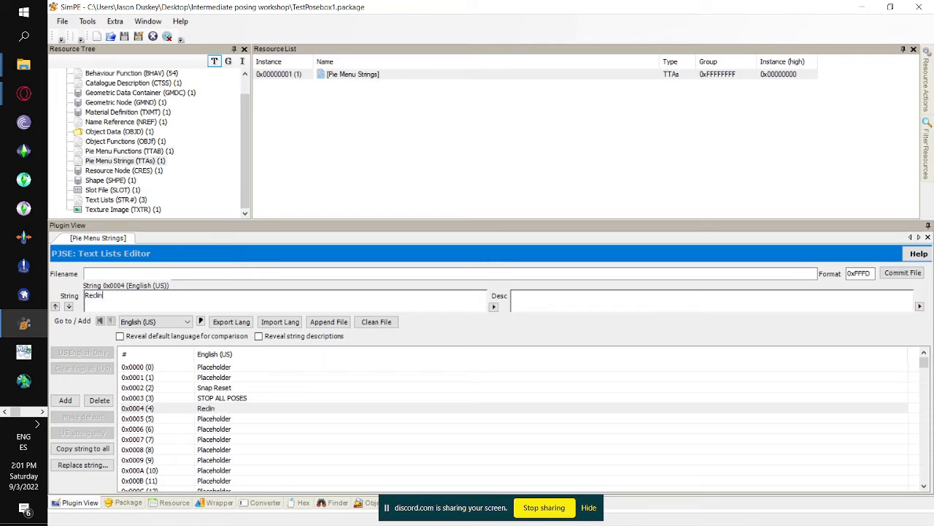
type("er -")
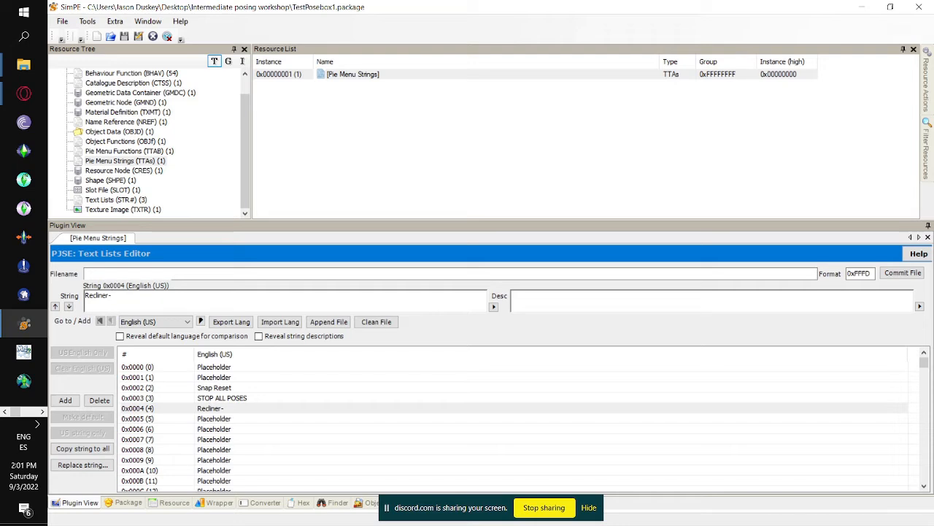
type(" Relax")
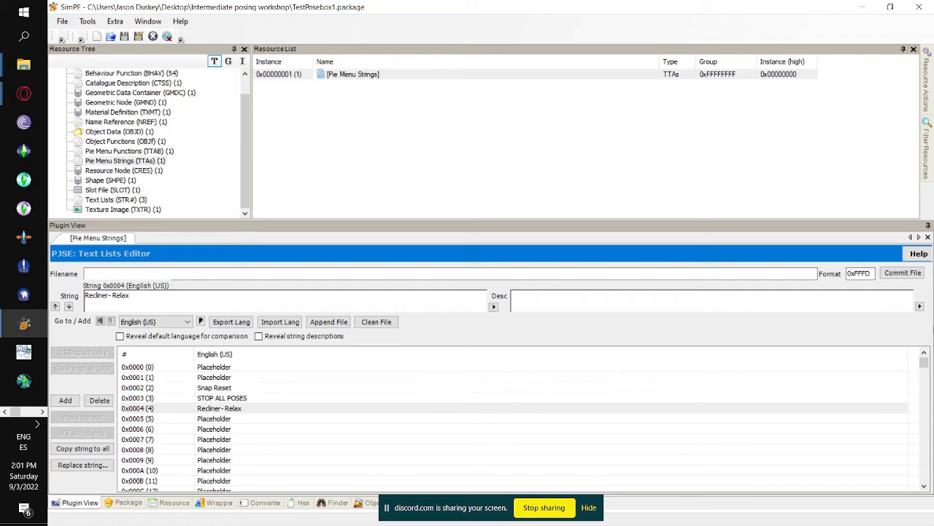
left_click(905, 273)
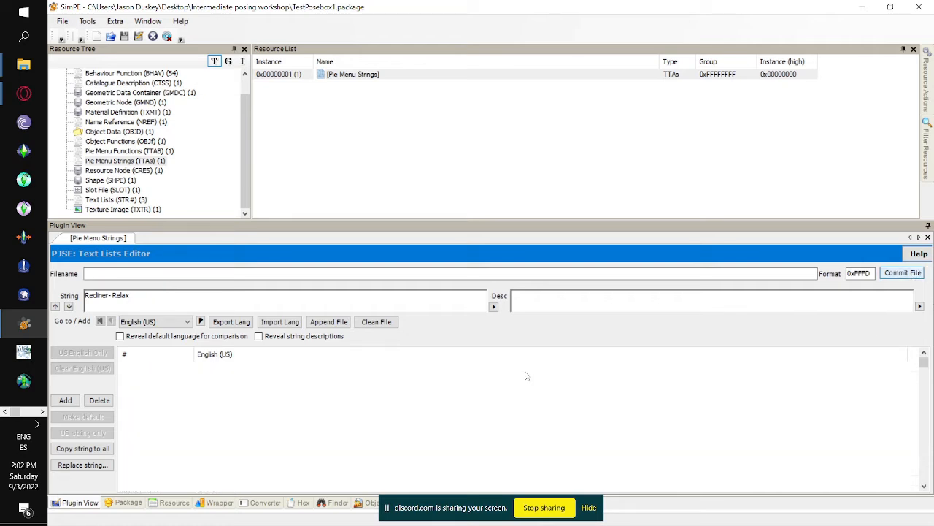
Change pie menu string 0x0004 to the submenu form Recliner.../Relax
left_click(235, 418)
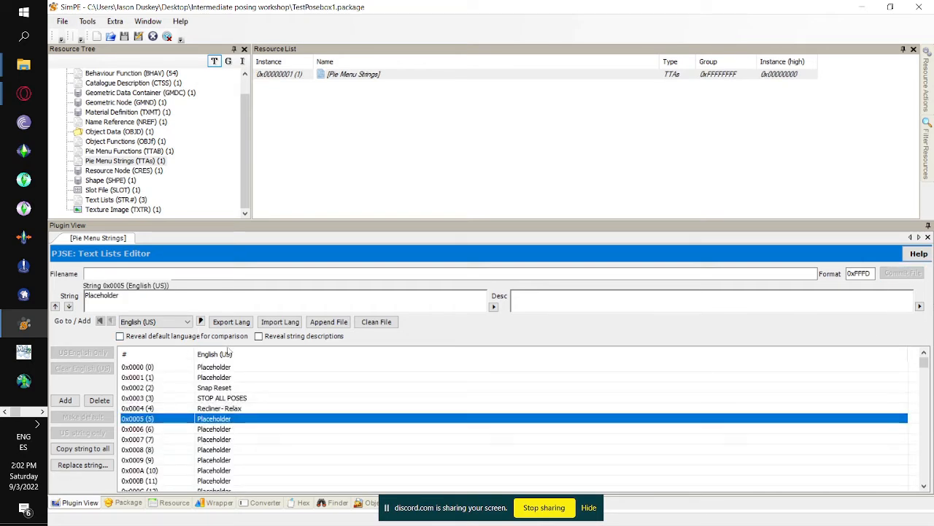
left_click(232, 408)
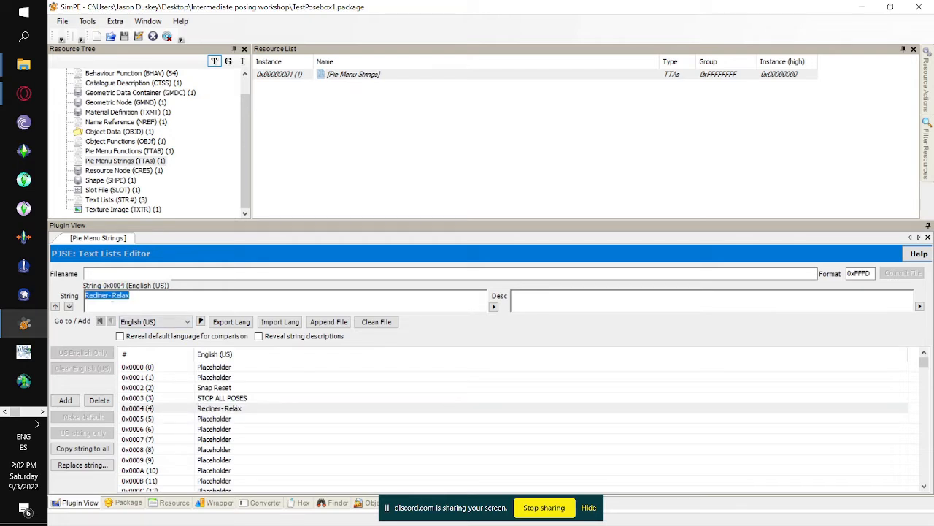
left_click(109, 299)
key("BackSpace")
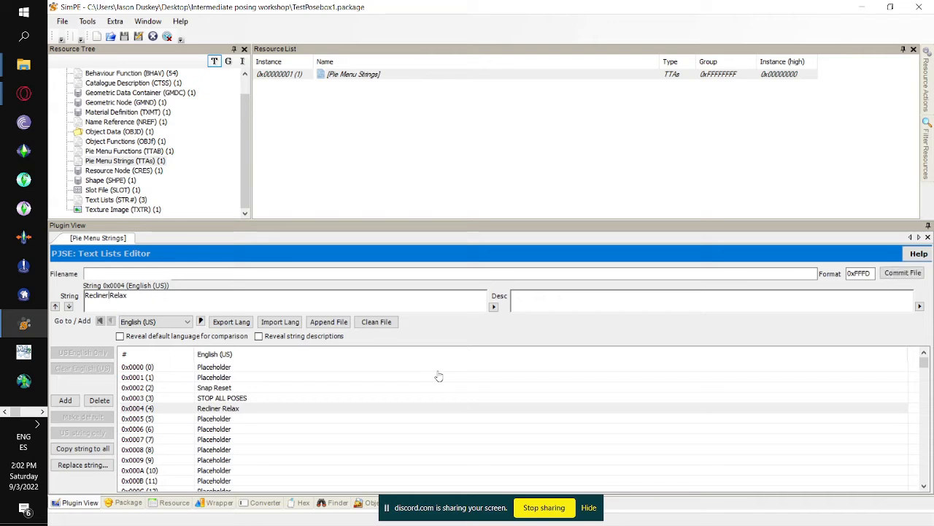
type("...")
type("/")
Replace the placeholder in pie menu string 0x0005 with Couple 1.../HBB running
left_click(238, 420)
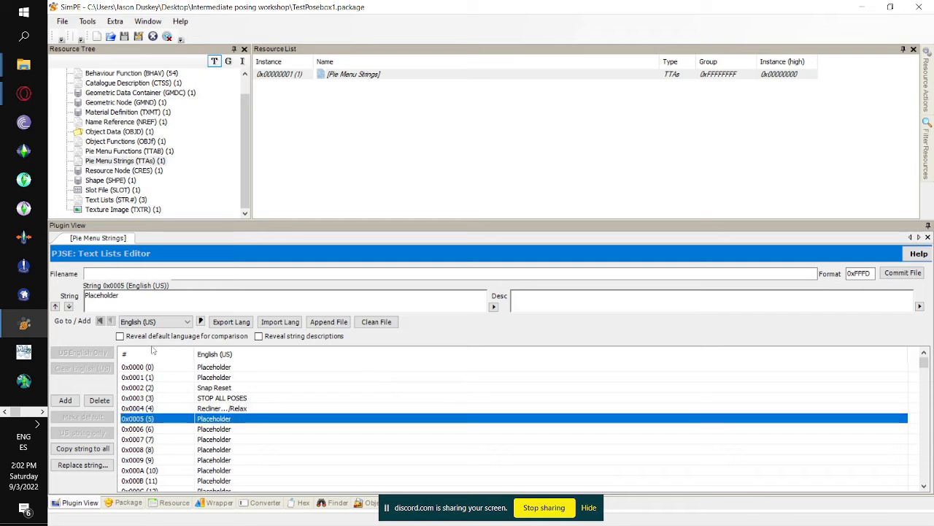
key("Tab")
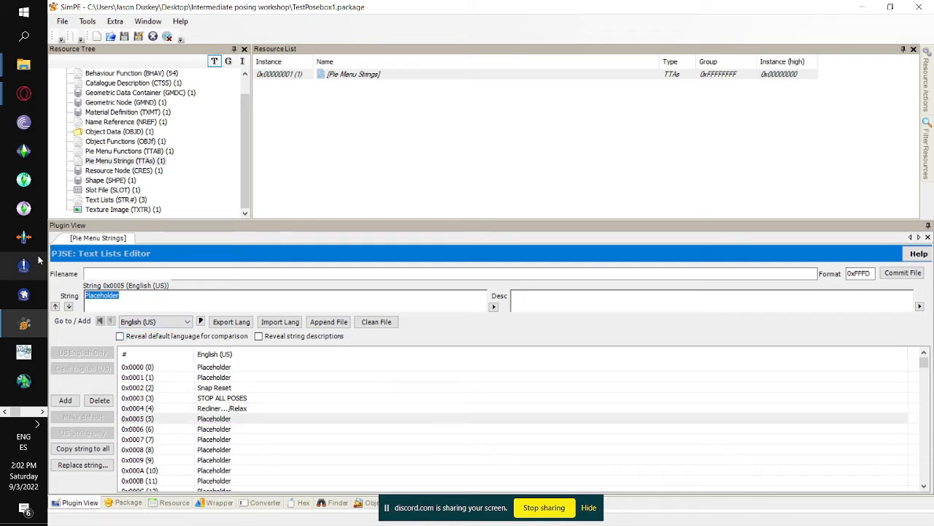
type("Coupl")
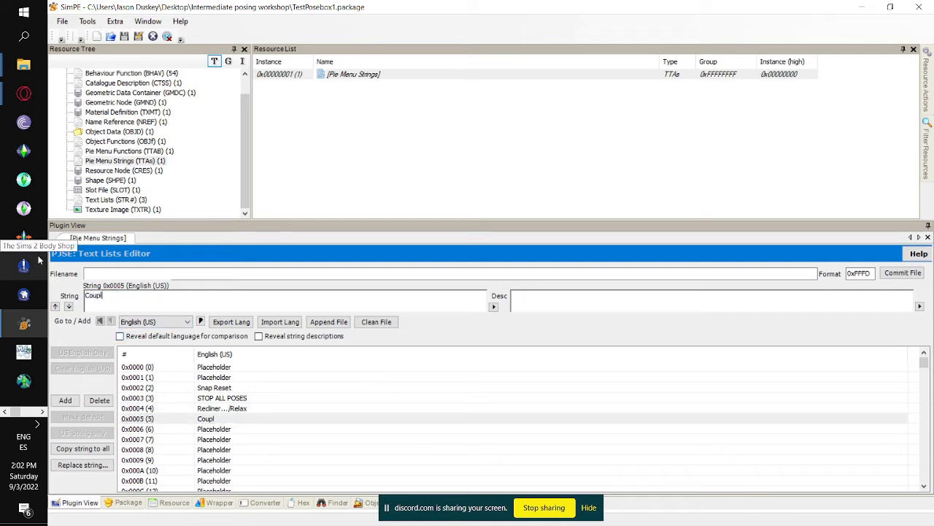
type("e 1...")
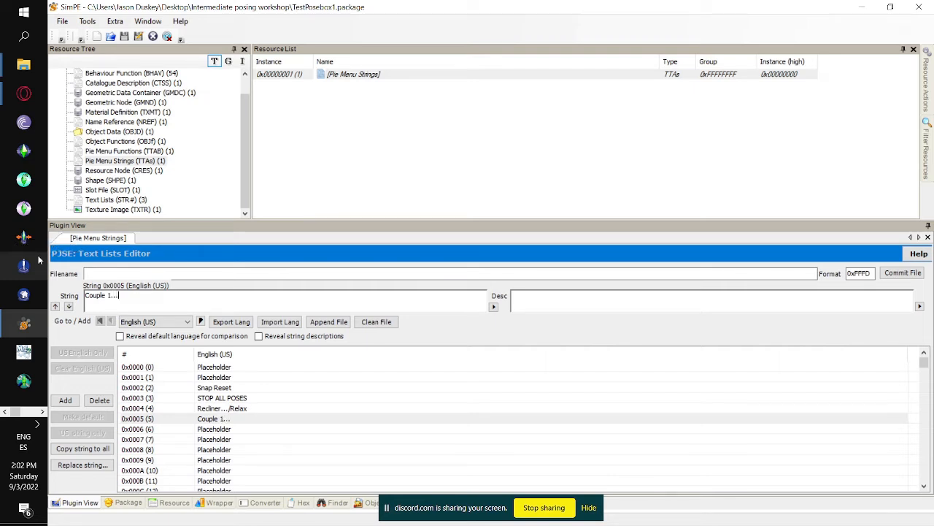
type("/HBB Ru")
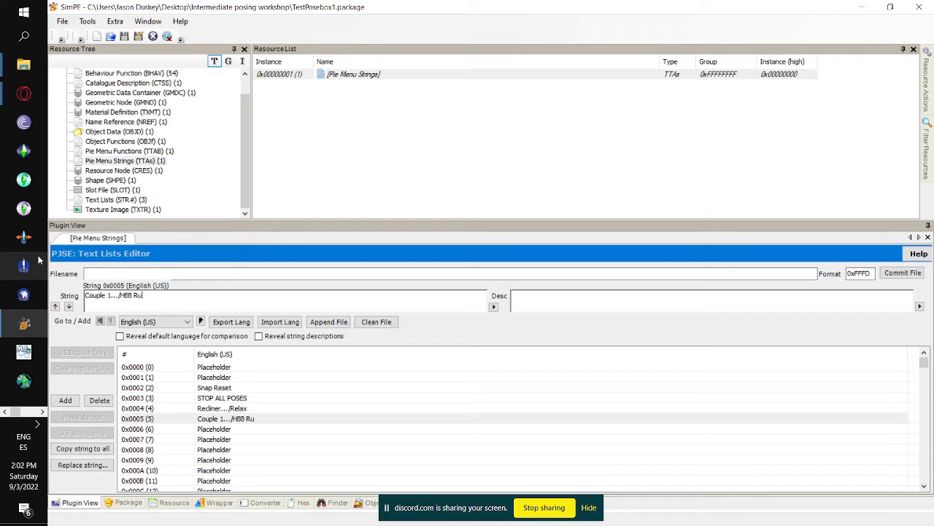
type("nning")
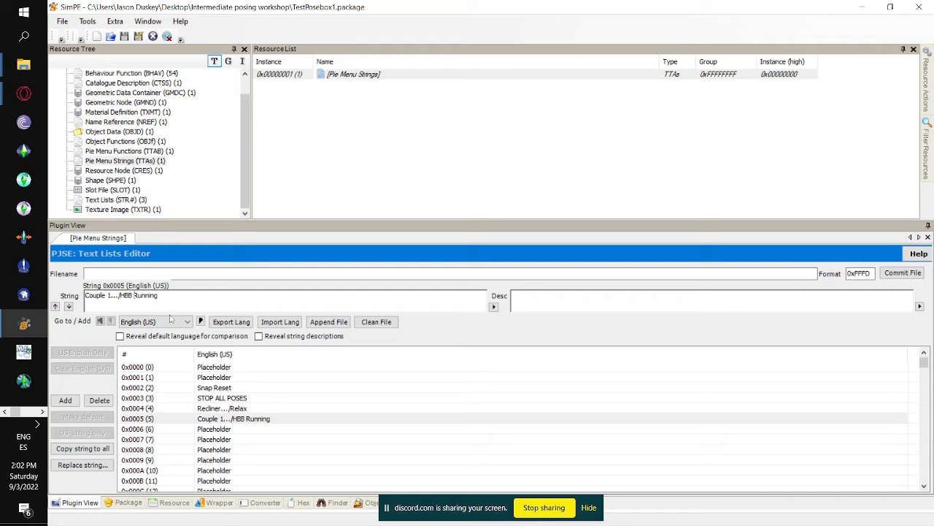
key("BackSpace")
type("r")
Replace the placeholder in pie menu string 0x0006 with Couple 1.../Rio on shoulders and commit the file
left_click(222, 431)
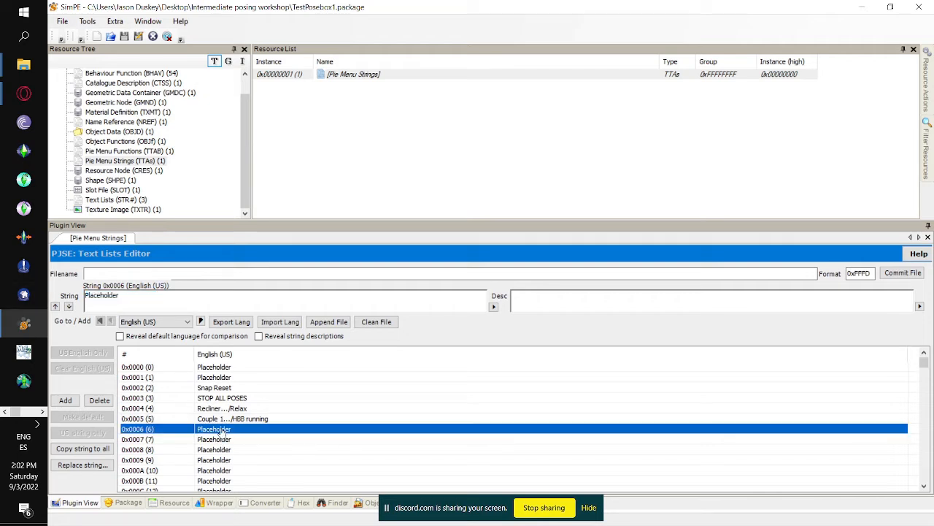
double_click(136, 303)
type("Couple 1.../HBB running")
double_click(136, 304)
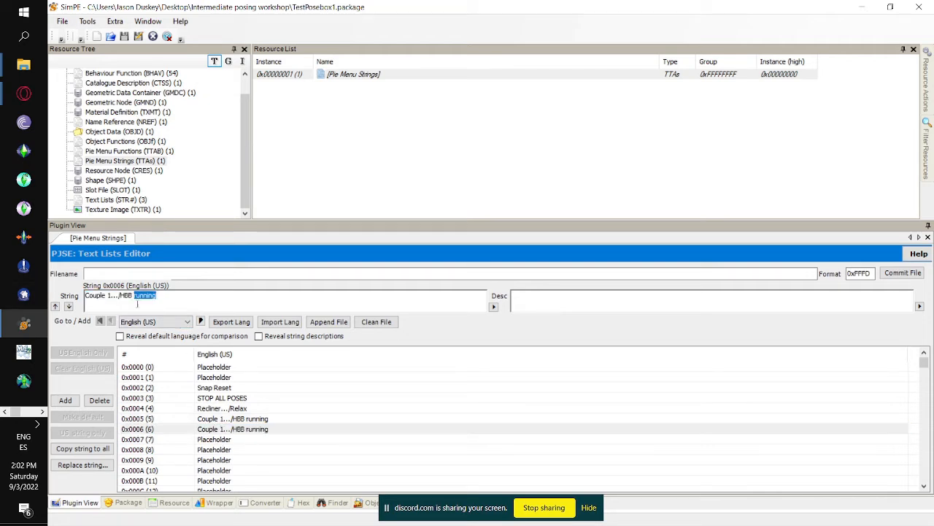
left_click_drag(137, 304, 131, 306)
type("Rio")
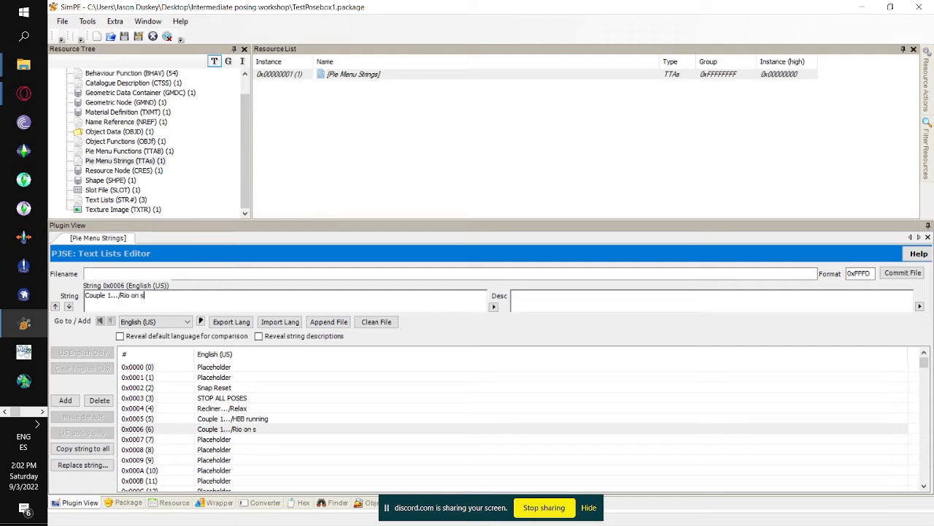
type(" on shoulders")
left_click(908, 274)
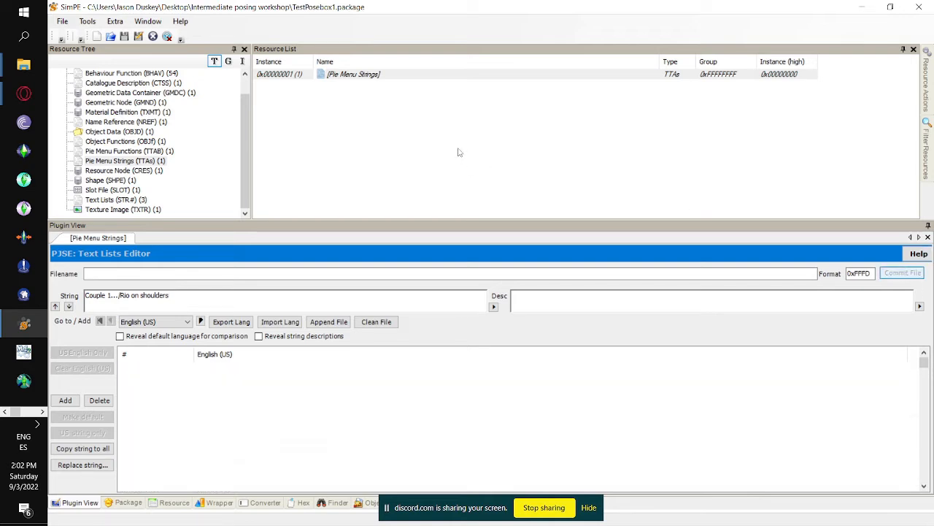
Open the Pie Menu Functions resource and check which action function each Recliner and Couple 1 entry calls
left_click(161, 151)
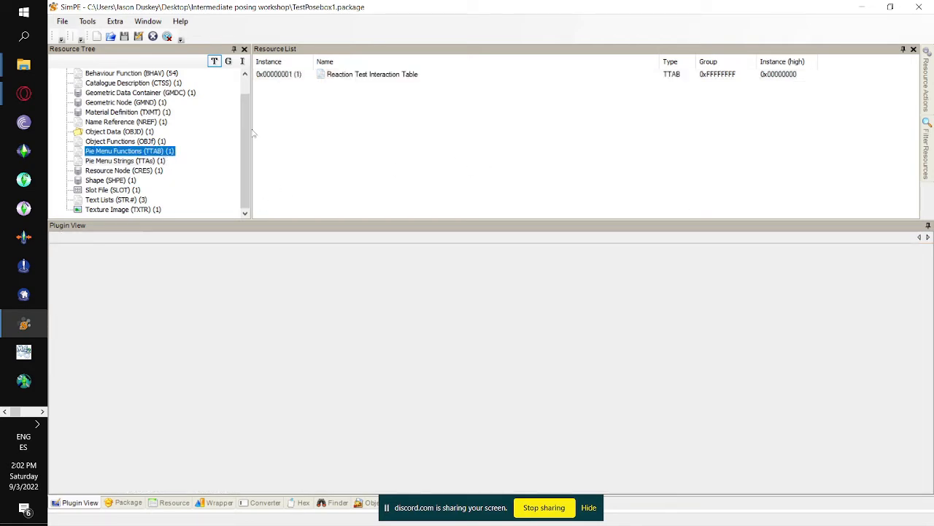
left_click(336, 86)
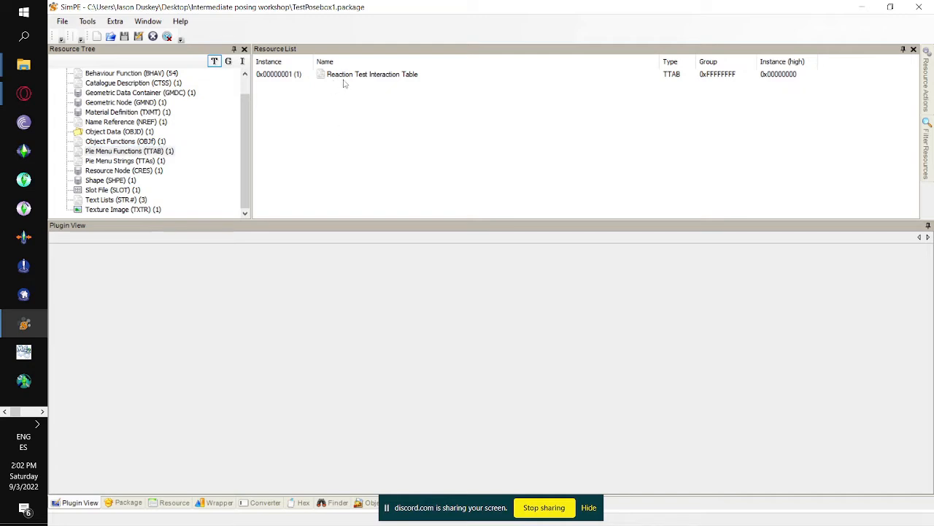
left_click(346, 75)
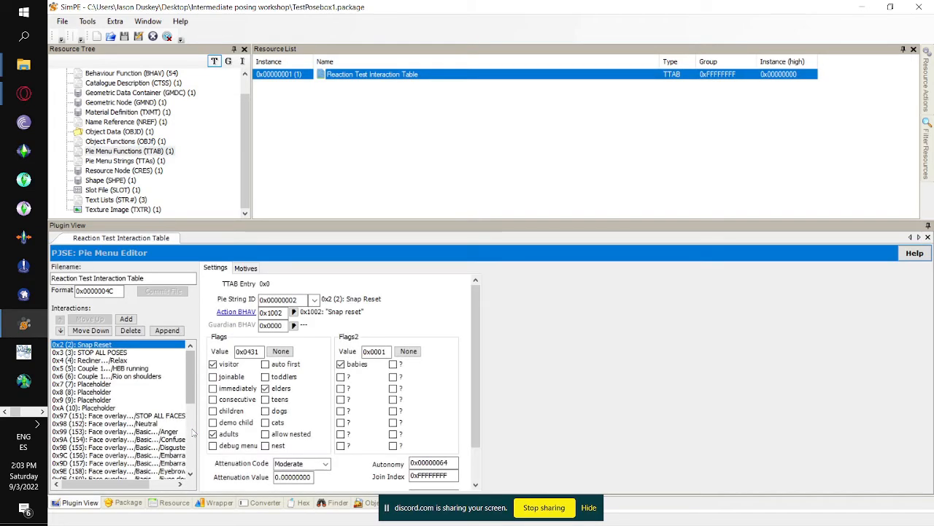
left_click_drag(197, 431, 274, 428)
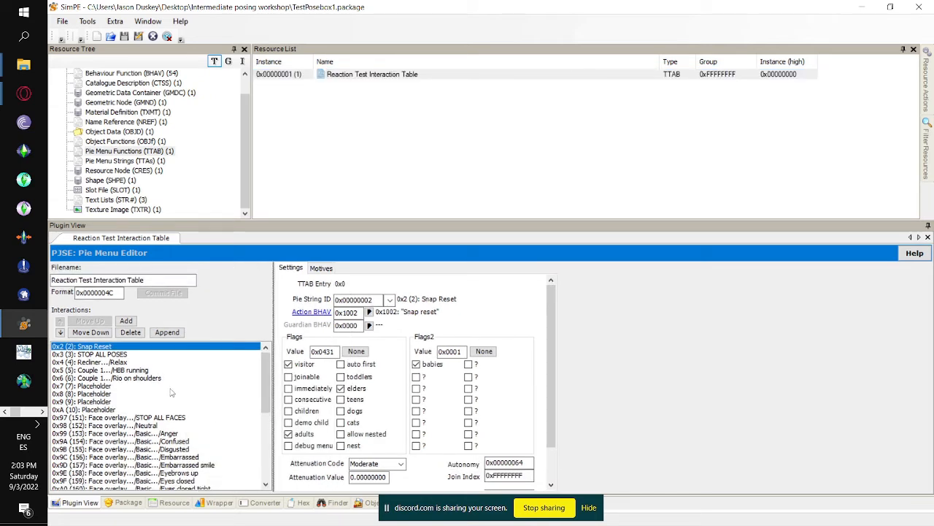
left_click(111, 364)
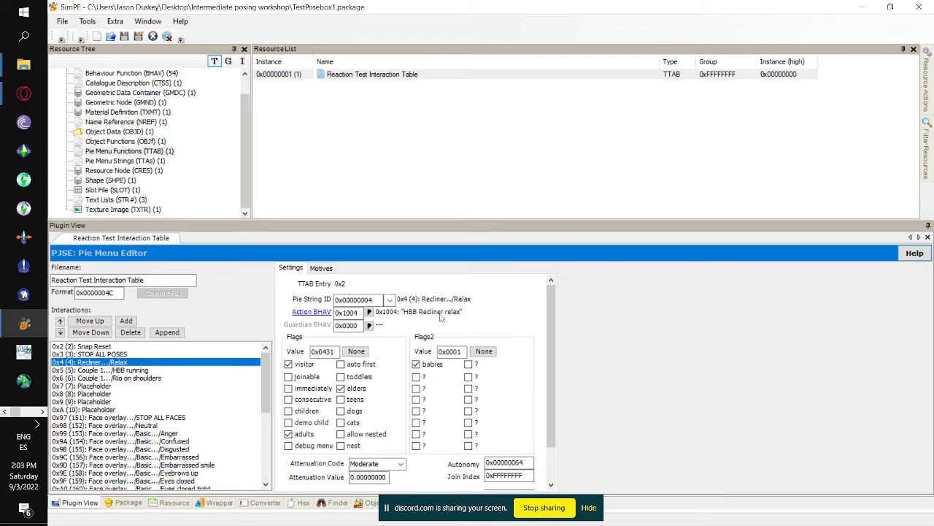
left_click(132, 371)
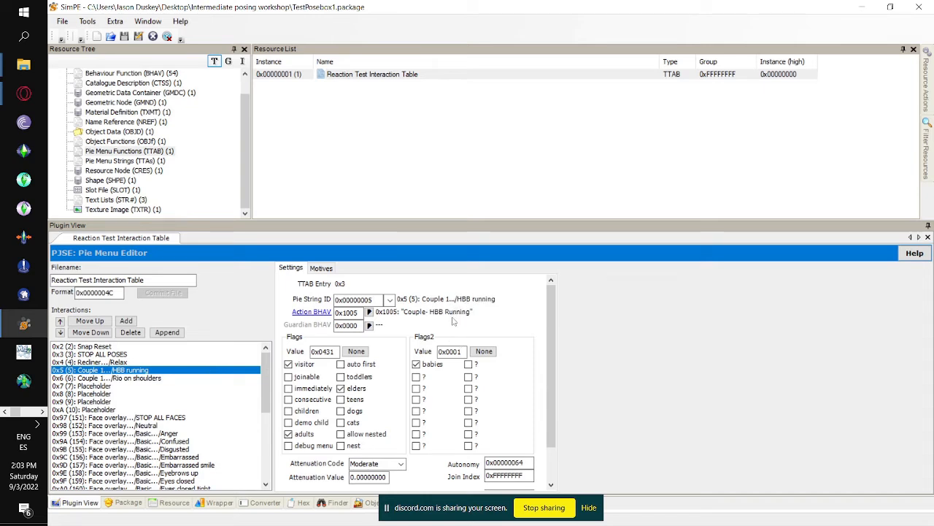
left_click(142, 378)
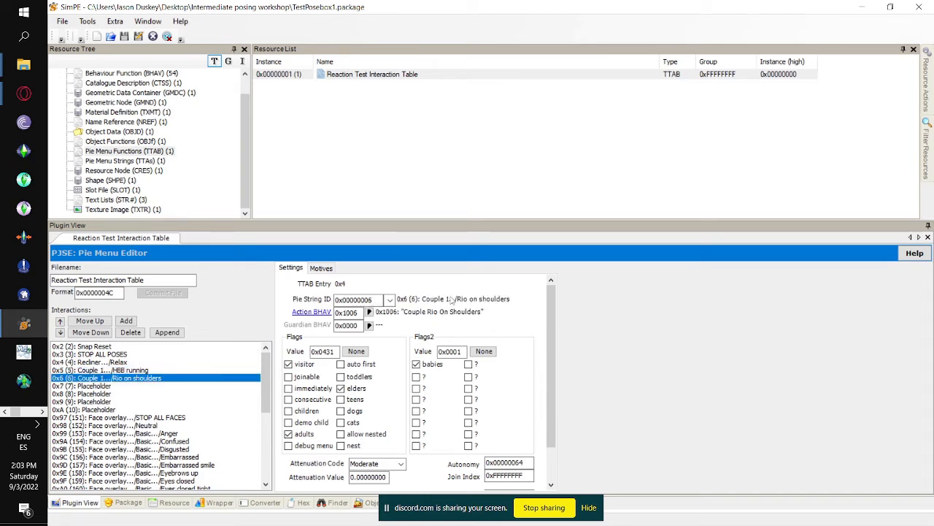
scroll(185, 394, "down", 5)
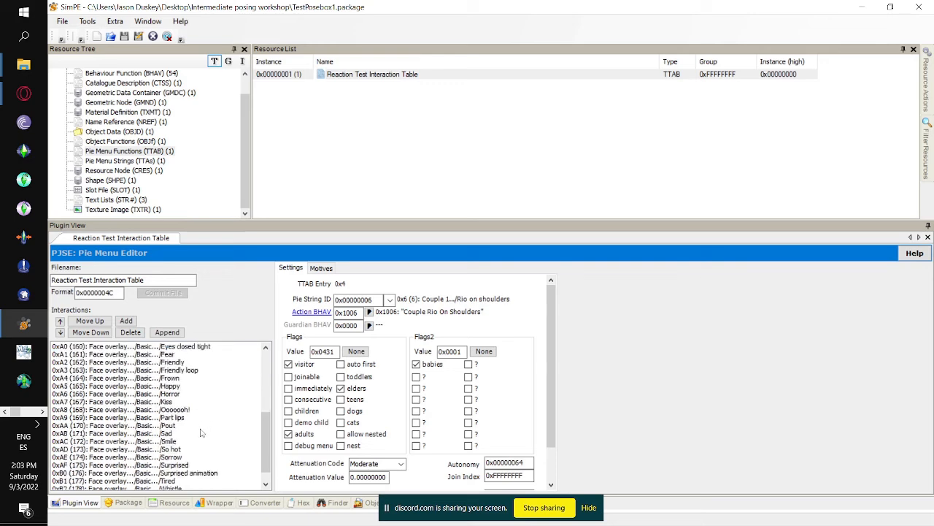
scroll(185, 394, "up", 5)
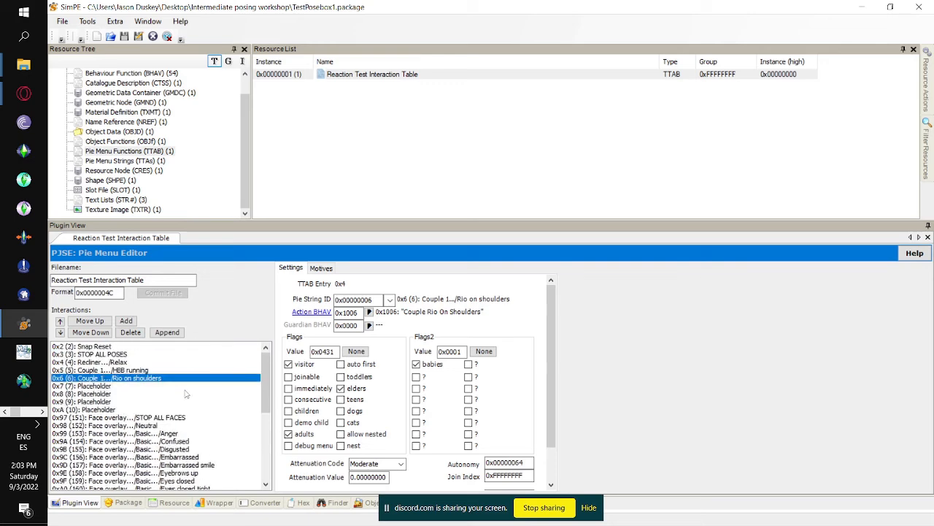
Save the package with the new pie menu labels
left_click(63, 21)
mouse_move(86, 64)
left_click(82, 88)
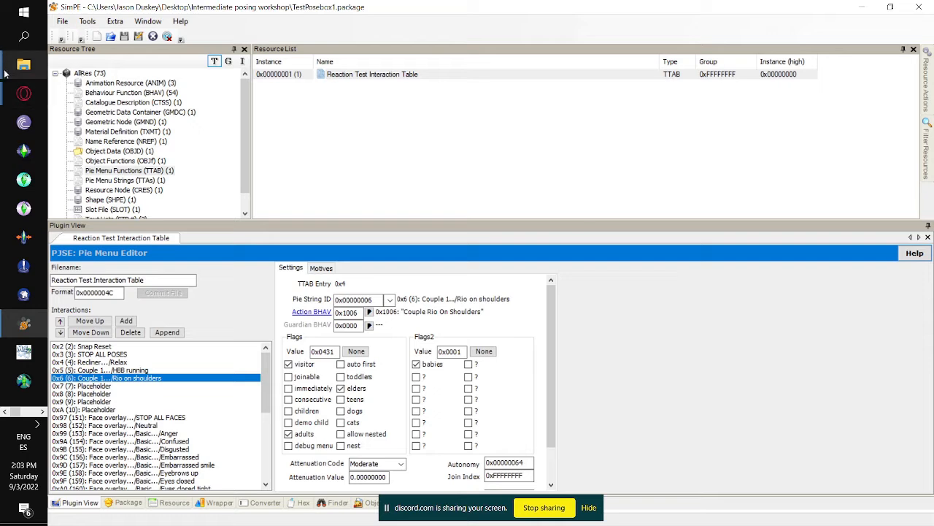
Switch to the Intermediate posing workshop folder in File Explorer and copy TestPosebox1.package
mouse_move(13, 62)
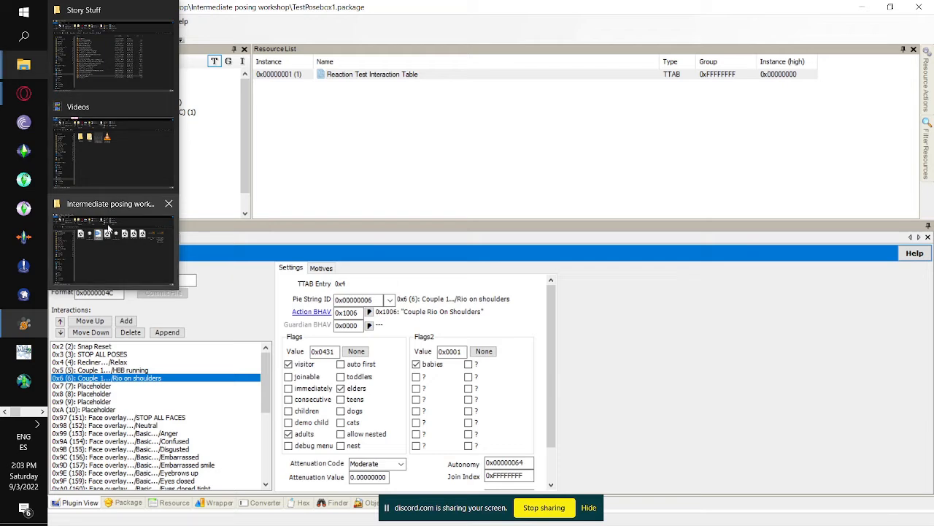
left_click(113, 241)
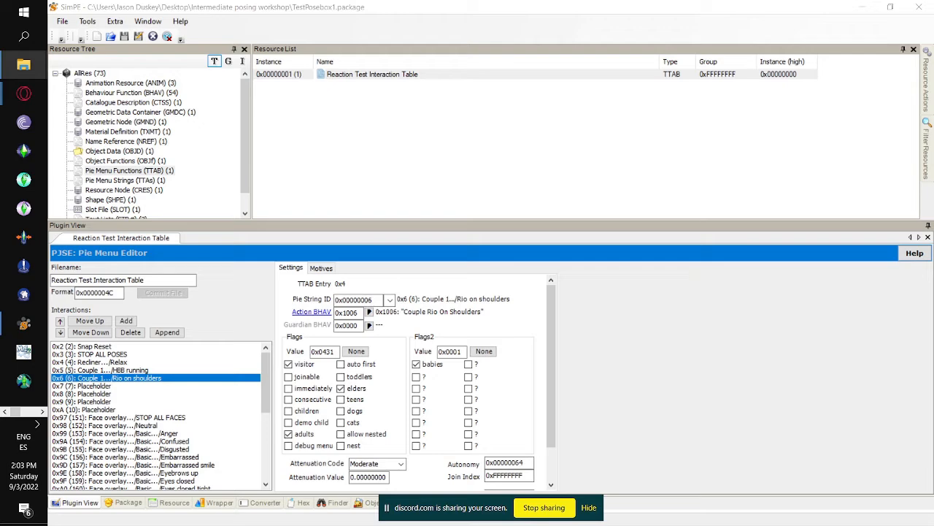
left_click_drag(632, 525, 516, 110)
left_click(665, 72)
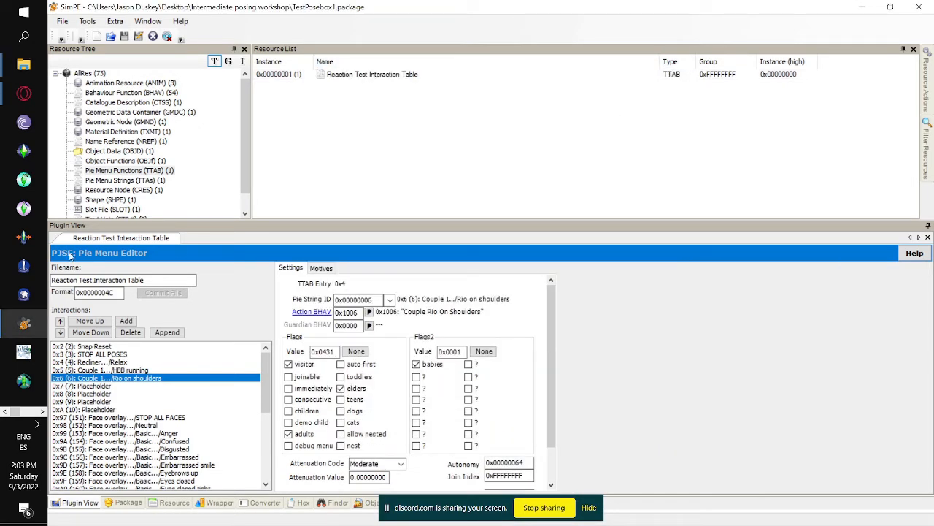
left_click(27, 323)
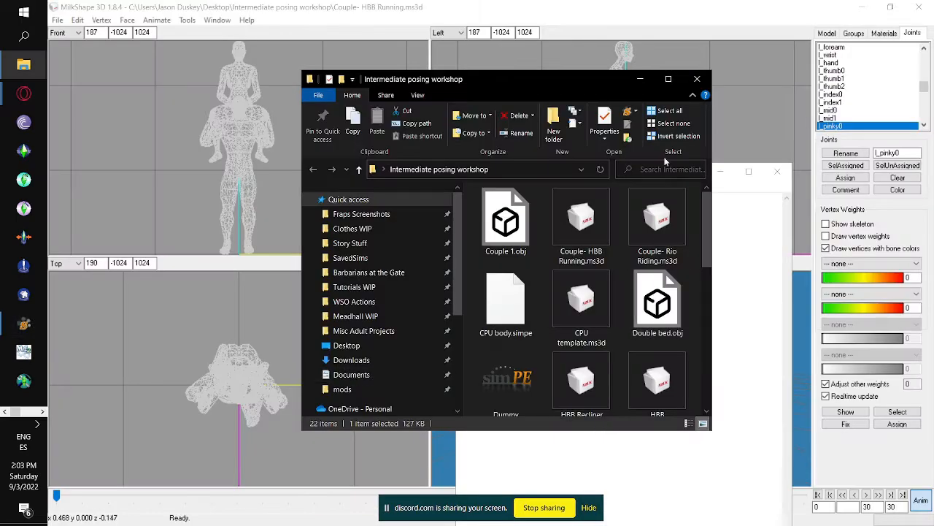
left_click(668, 78)
left_click(659, 359)
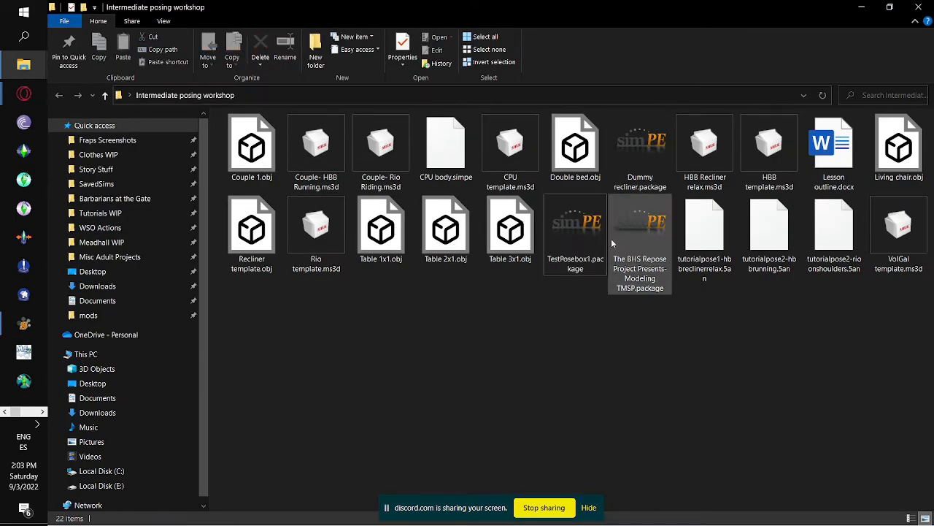
left_click(590, 231)
key("ctrl+c")
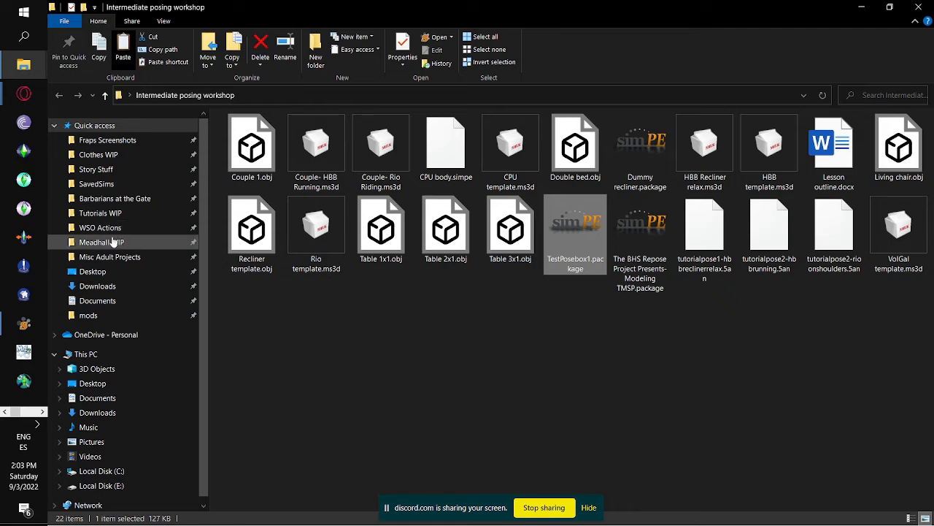
Paste the package into EA Games > The Sims 2 > Downloads > Story Stuff, replacing the existing TestPosebox1.package
left_click(99, 170)
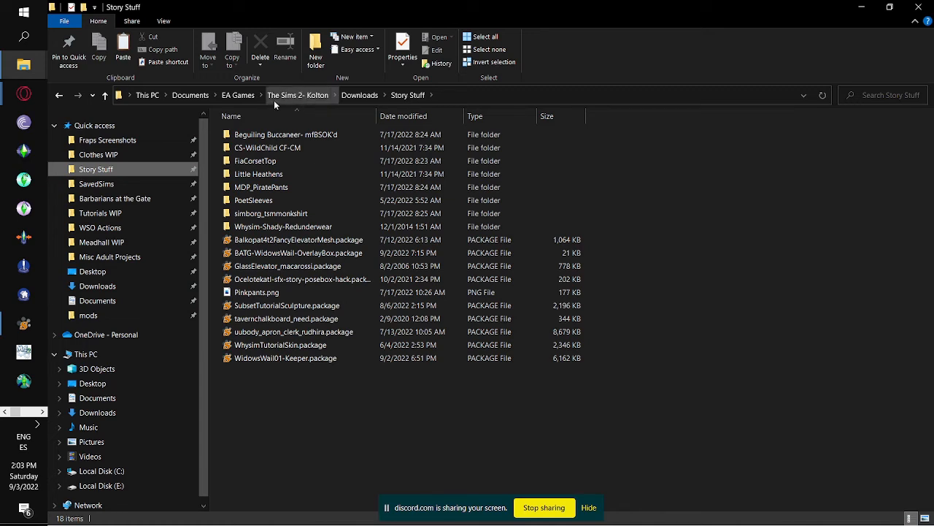
left_click(241, 96)
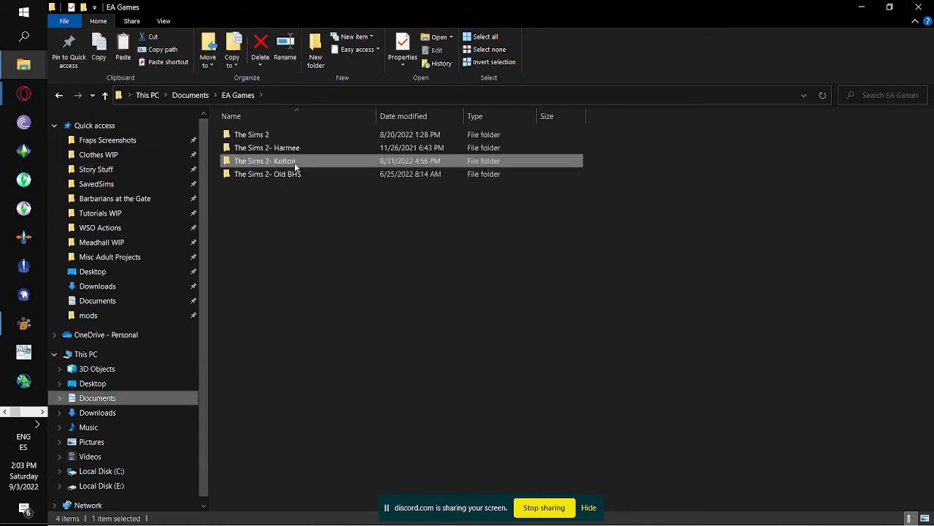
double_click(273, 135)
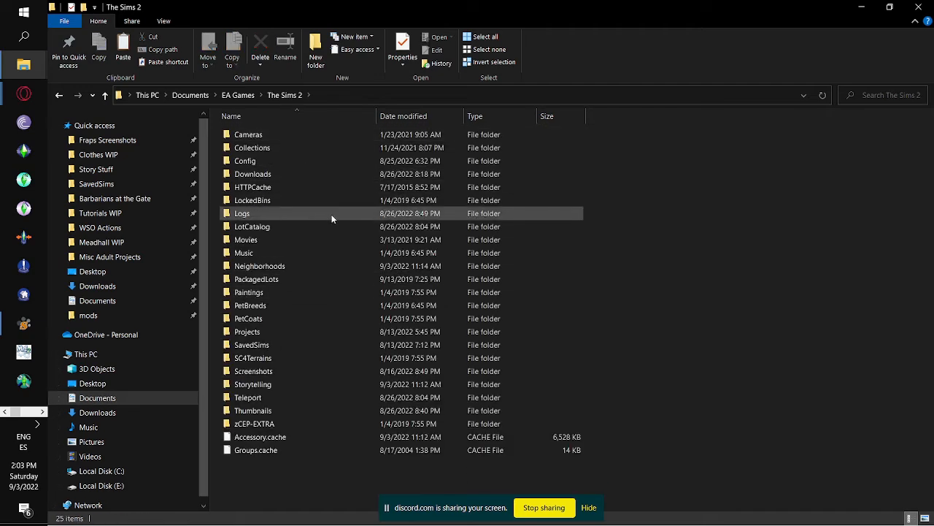
double_click(255, 174)
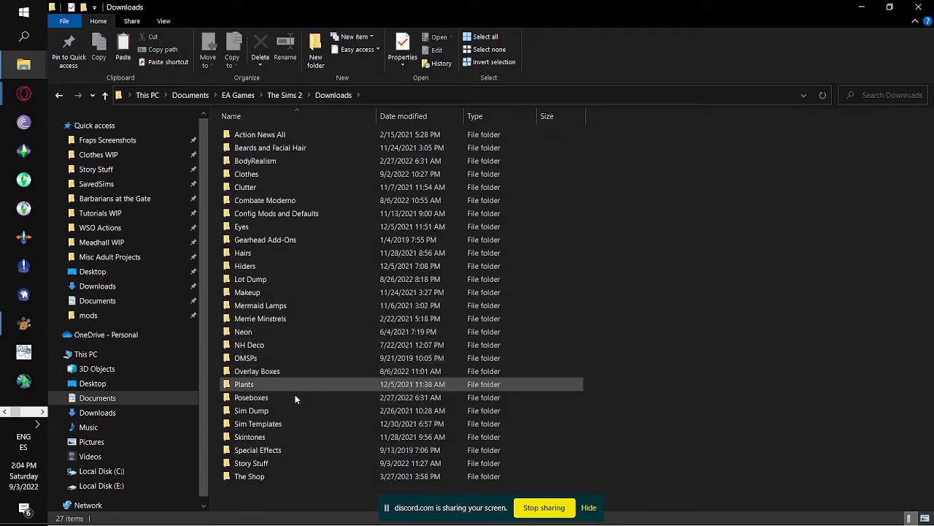
double_click(288, 463)
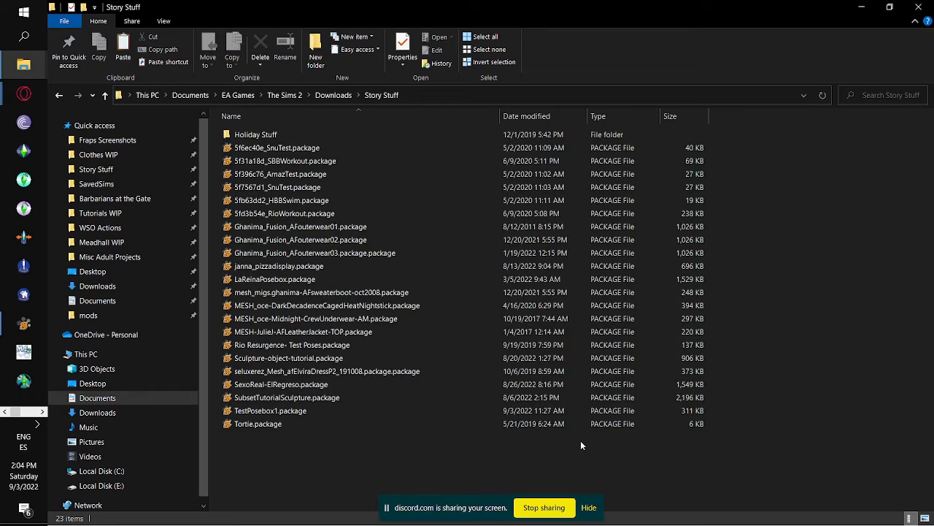
key("ctrl+v")
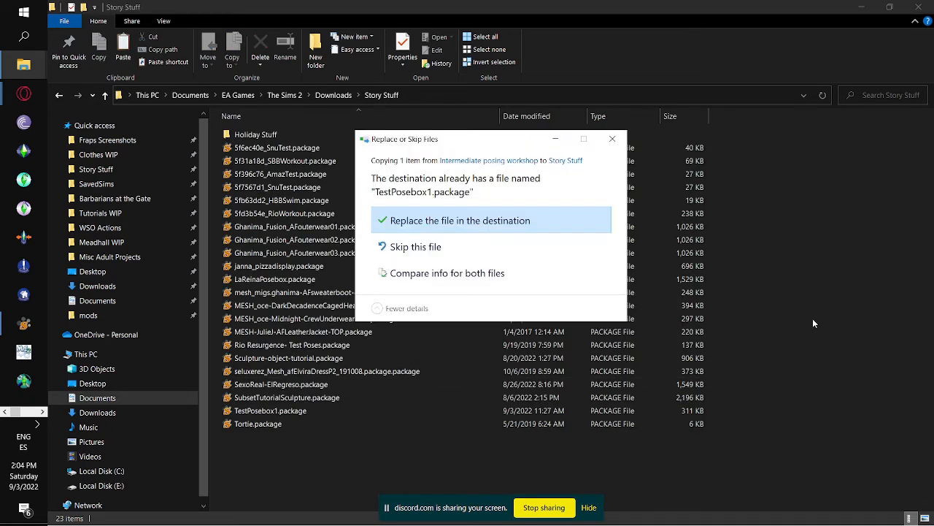
left_click(527, 220)
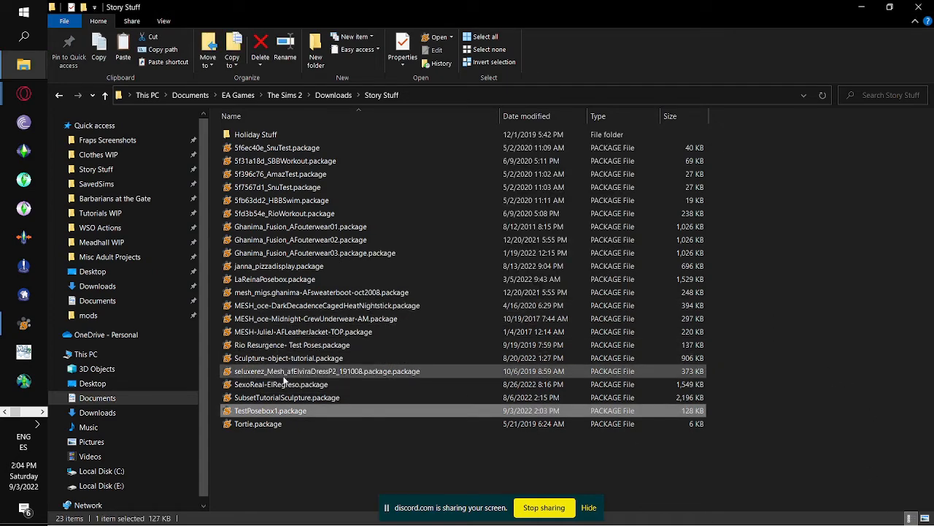
Launch The Sims 2 with the Sims2RPC launcher
left_click(22, 182)
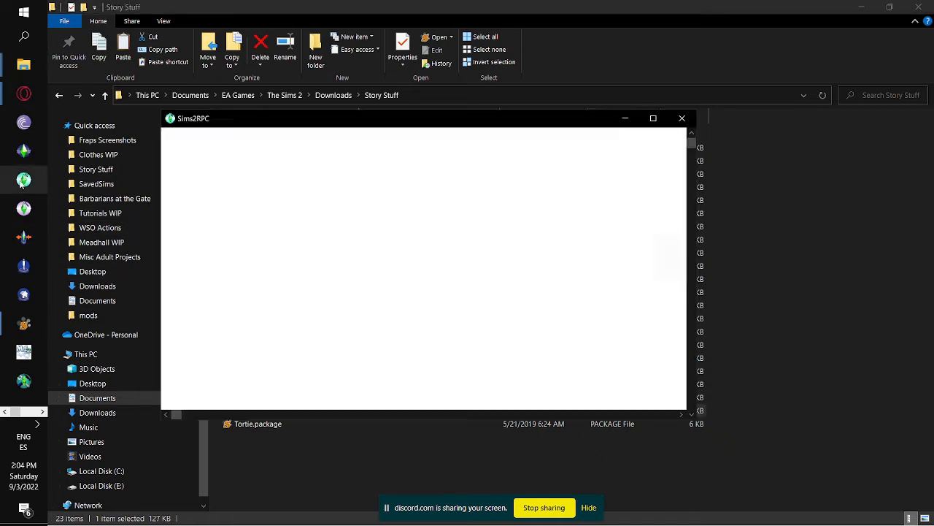
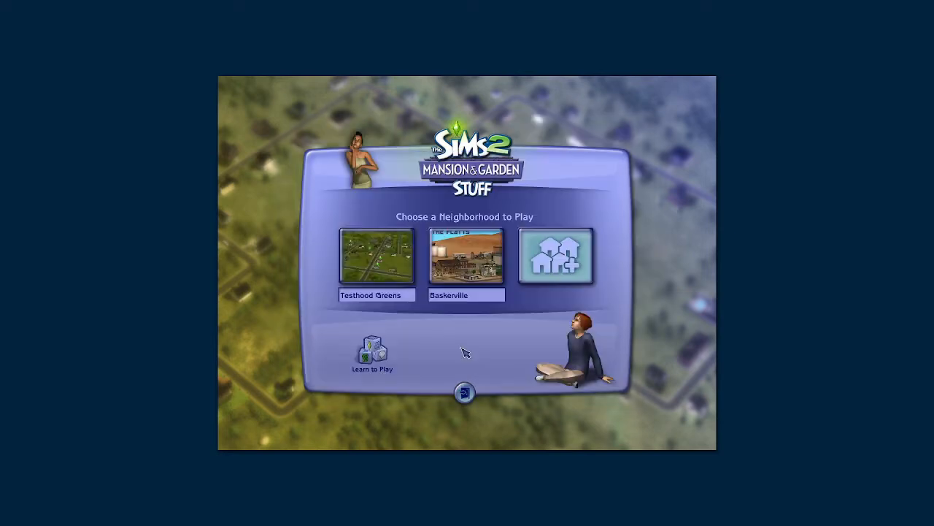
left_click(466, 256)
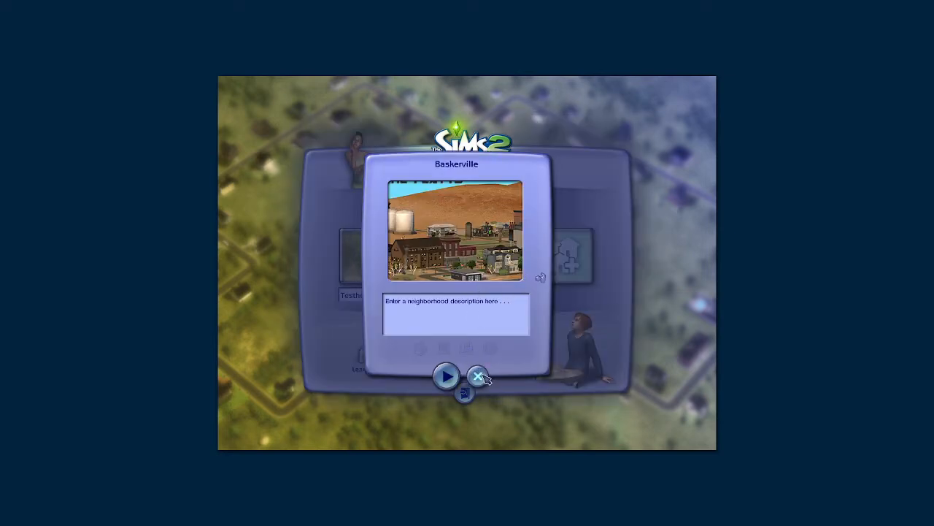
left_click(478, 376)
left_click(470, 255)
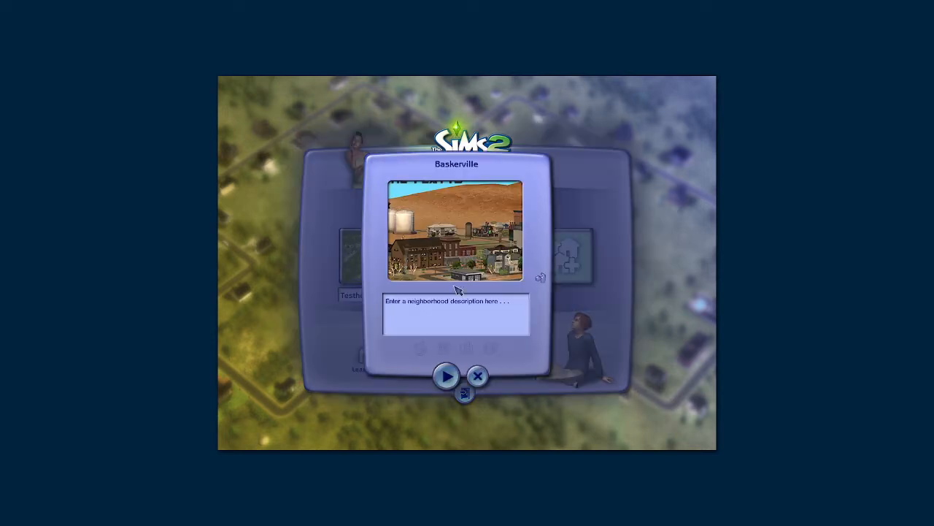
left_click(478, 376)
Open the Disco Beach shopping district of the Testhood Greens neighborhood and dismiss its introductory notice
left_click(365, 254)
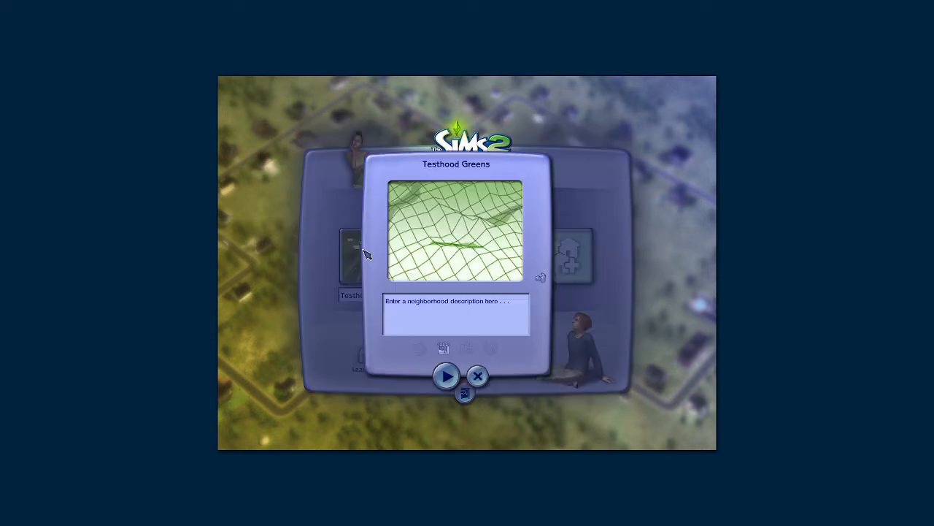
left_click(445, 348)
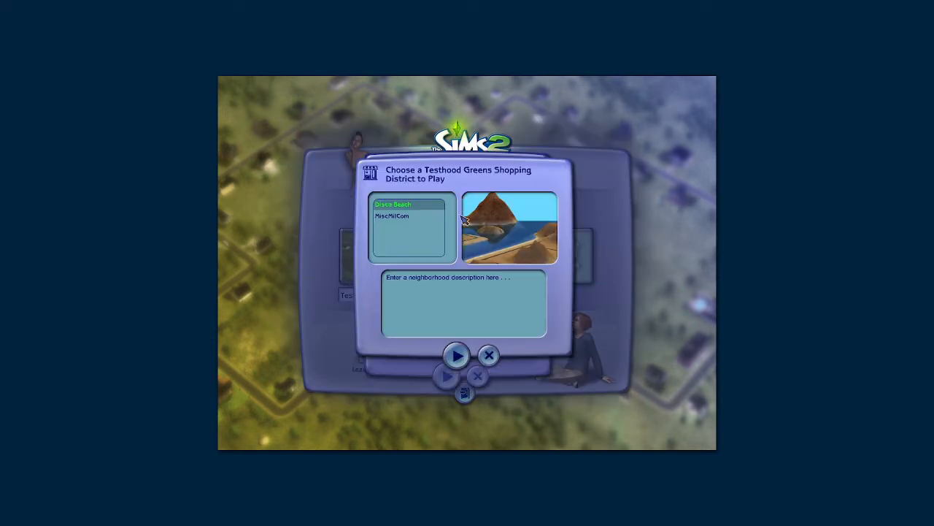
left_click(409, 222)
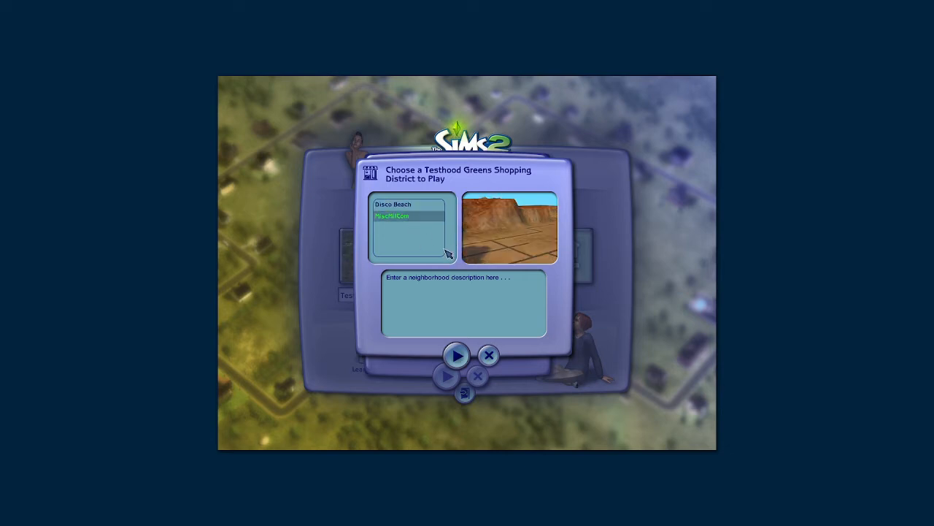
left_click(409, 208)
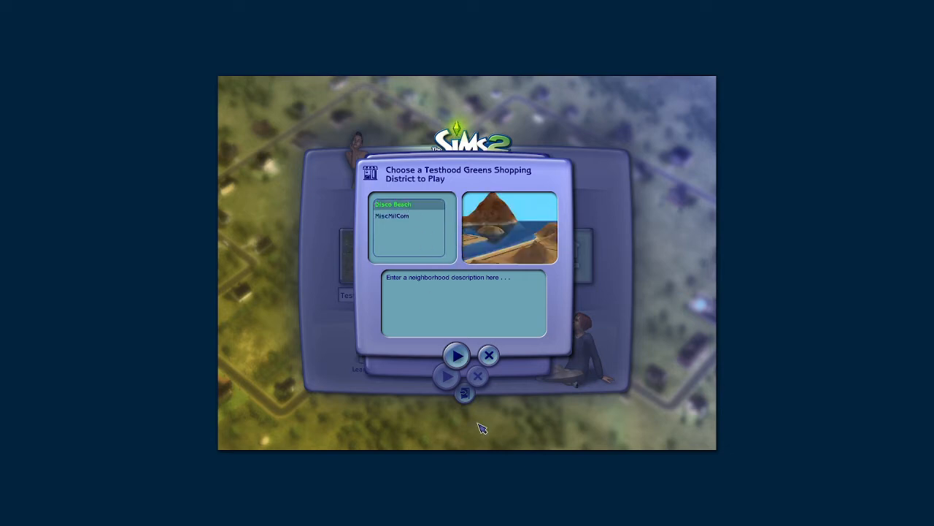
left_click(457, 356)
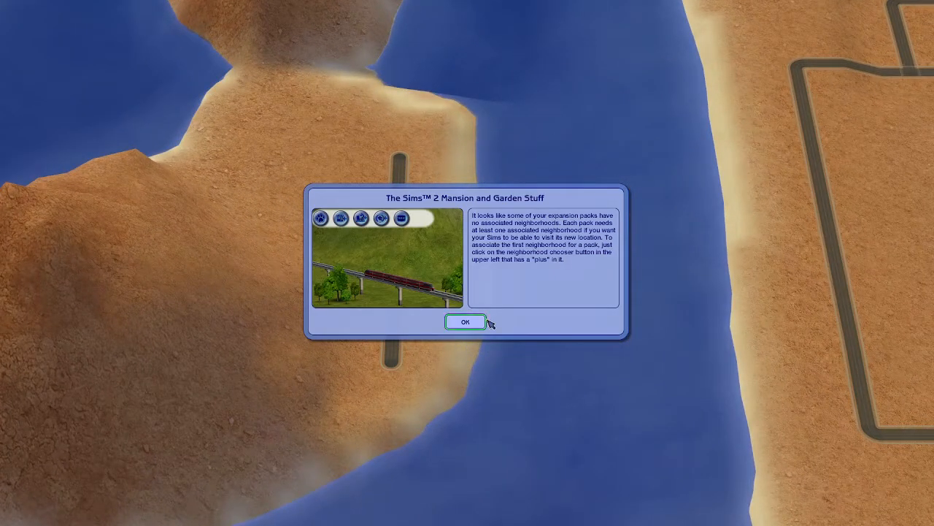
left_click(481, 321)
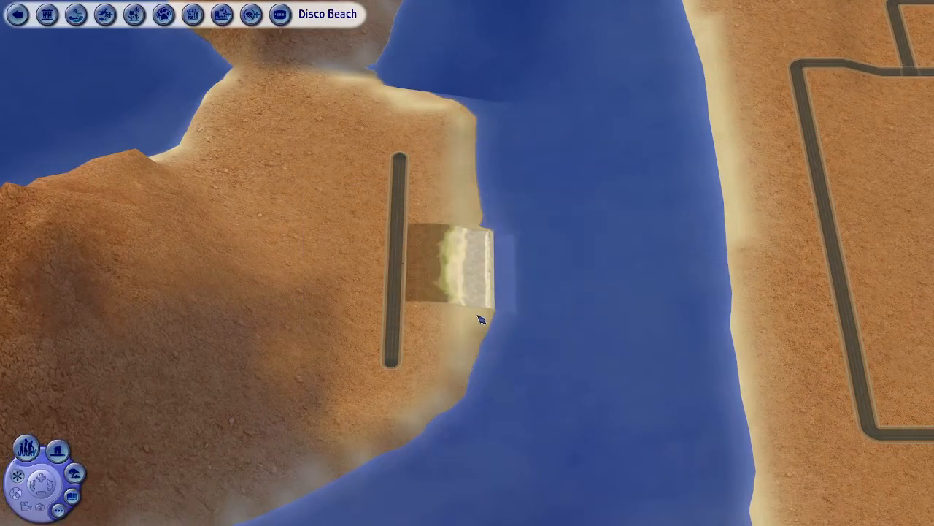
Load the Neewbs family's beach lot in Disco Beach for play
scroll(490, 362, "up", 3)
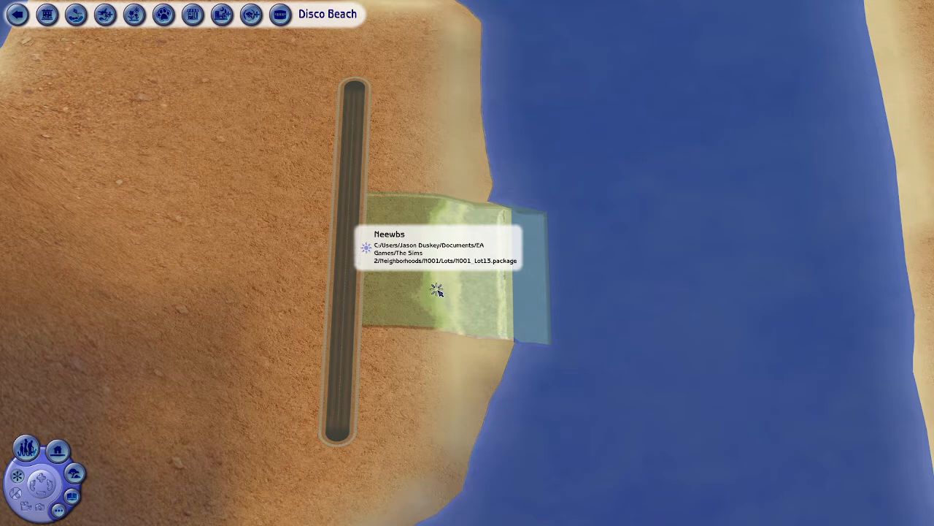
left_click(437, 290)
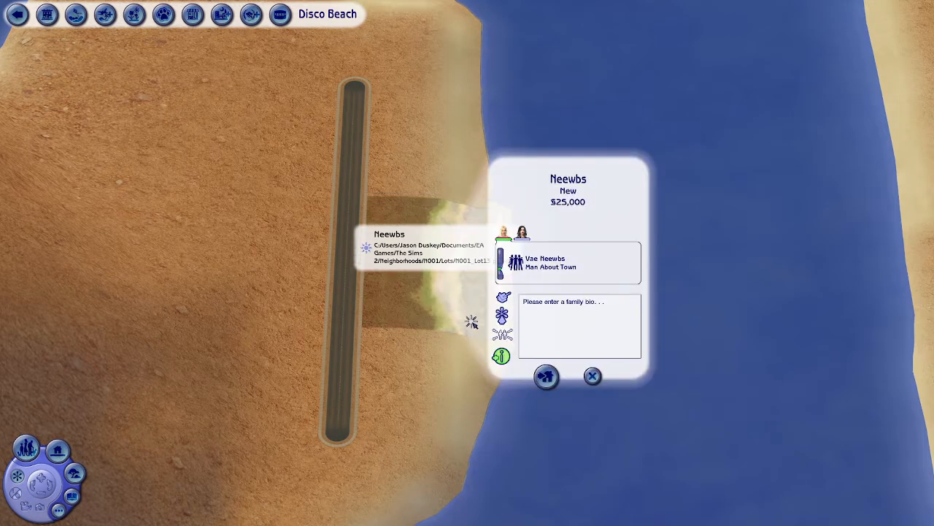
left_click(546, 379)
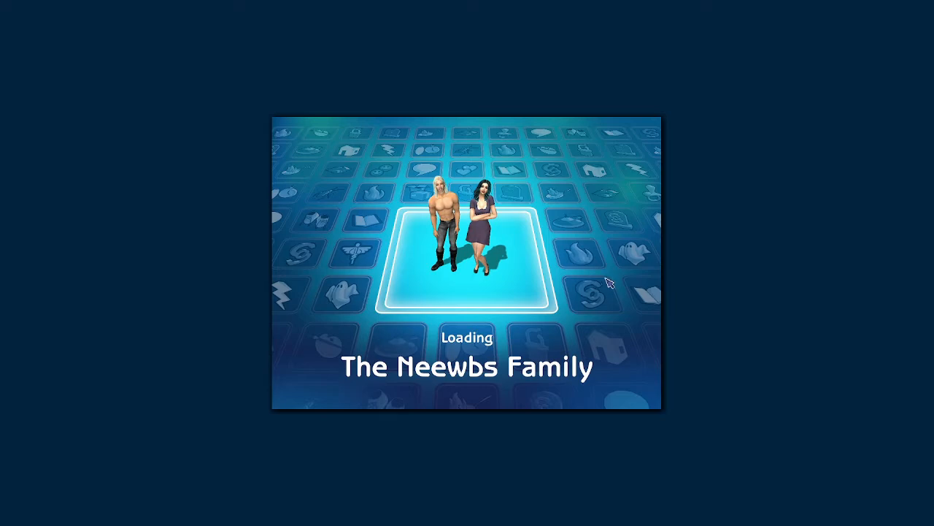
scroll(698, 277, "down", 5)
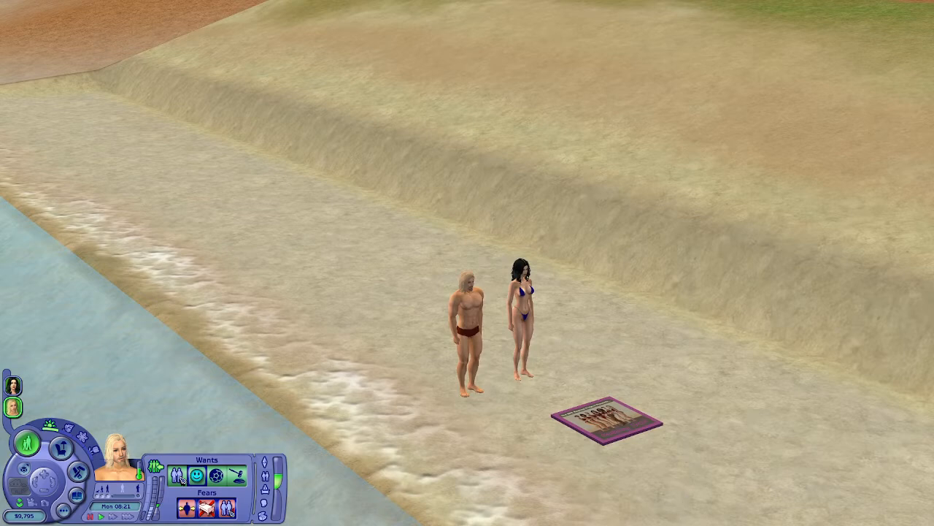
scroll(694, 460, "up", 5)
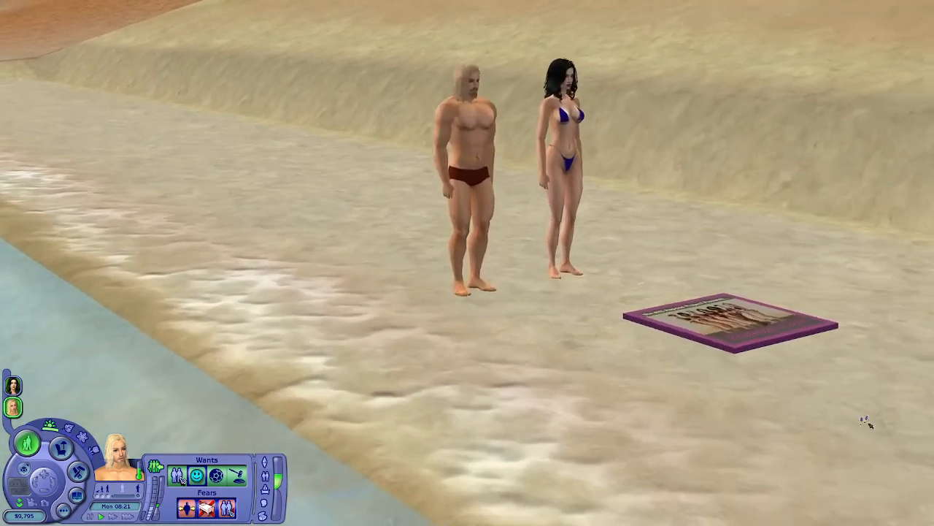
scroll(869, 423, "up", 3)
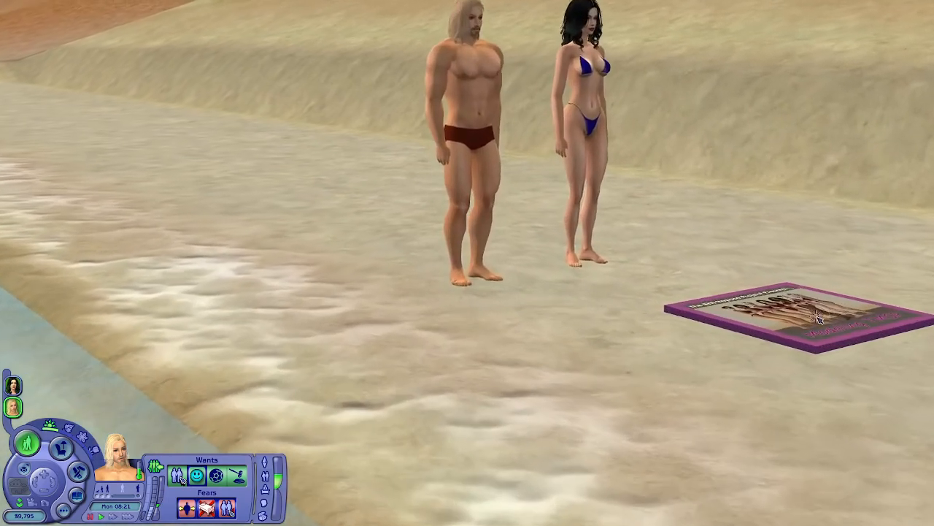
right_click_drag(927, 397, 712, 500)
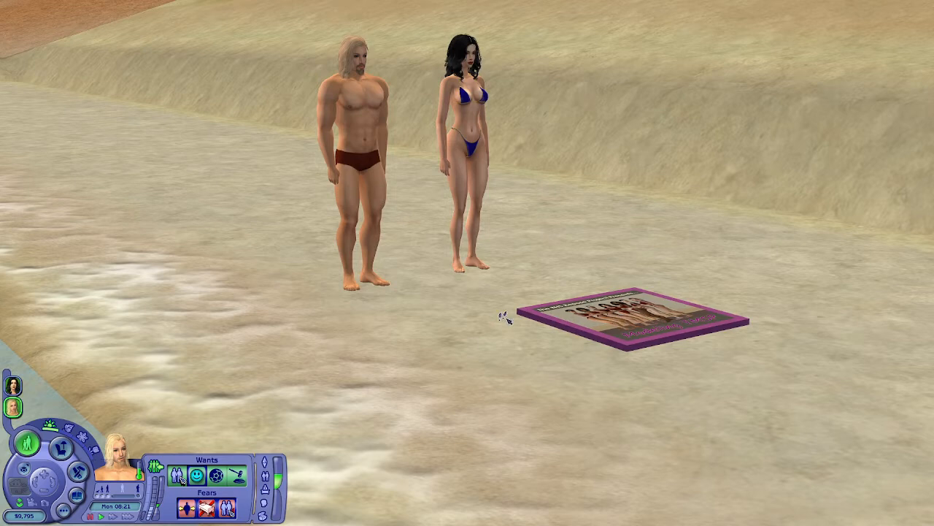
key("ctrl+shift+c")
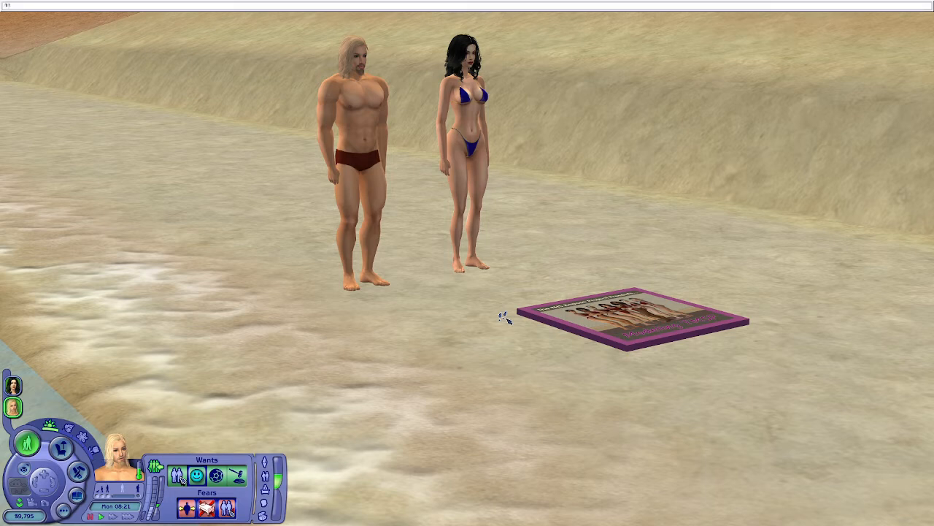
key("Escape")
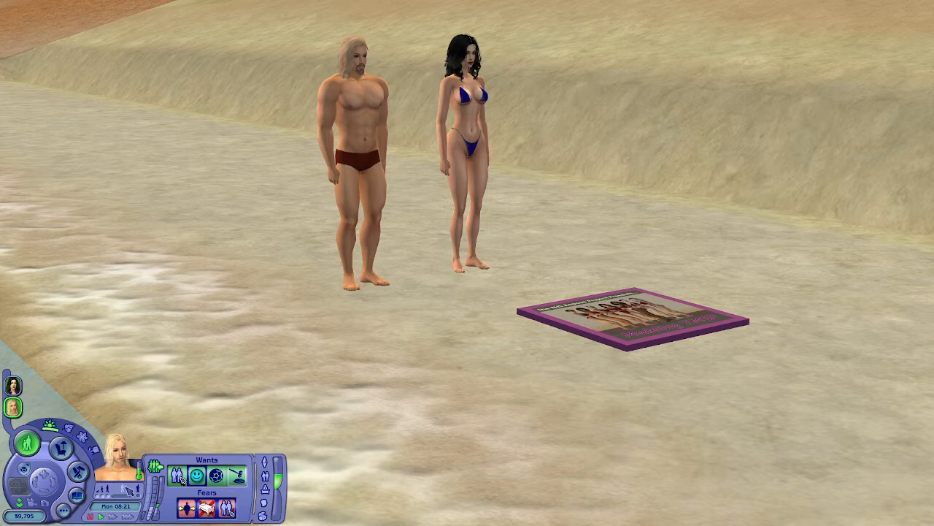
In Buy mode, place the teal Tutorial Posebox from the object catalog on the sand near the purple pose mat
left_click(62, 448)
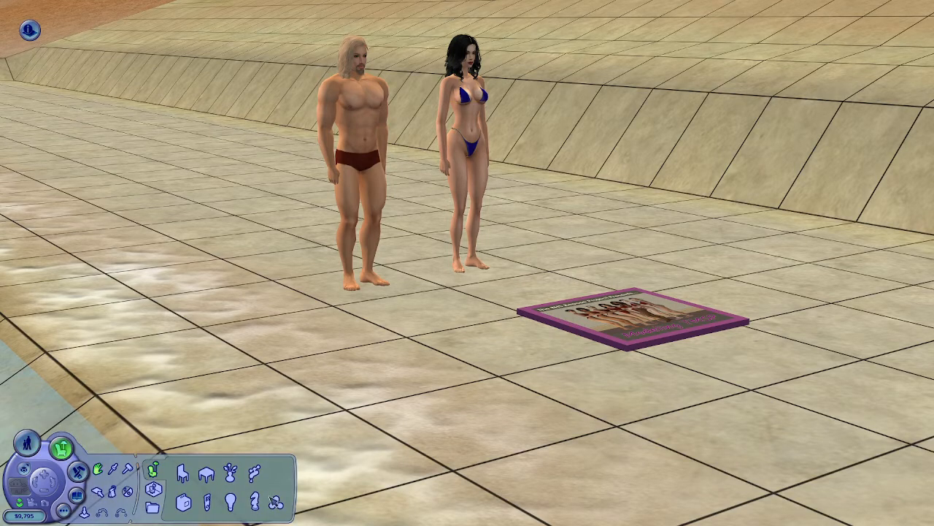
left_click(275, 504)
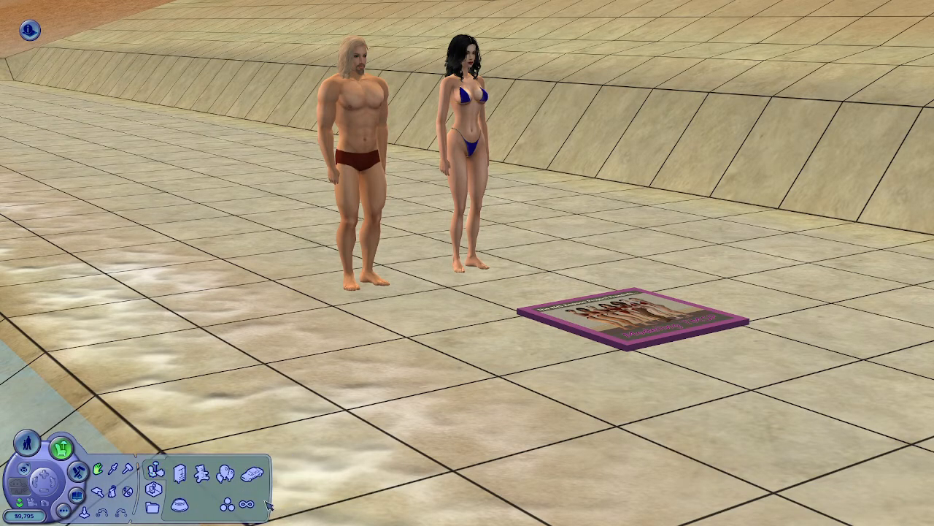
left_click(156, 471)
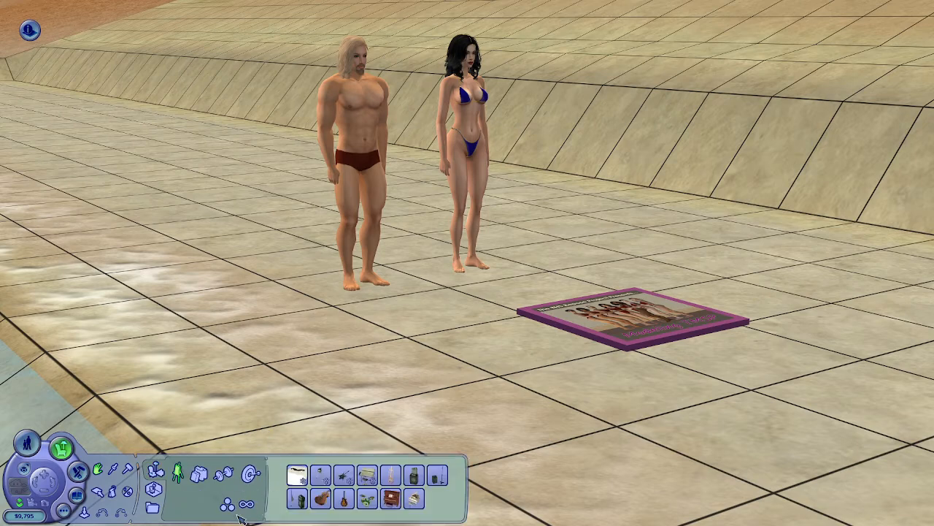
left_click(237, 508)
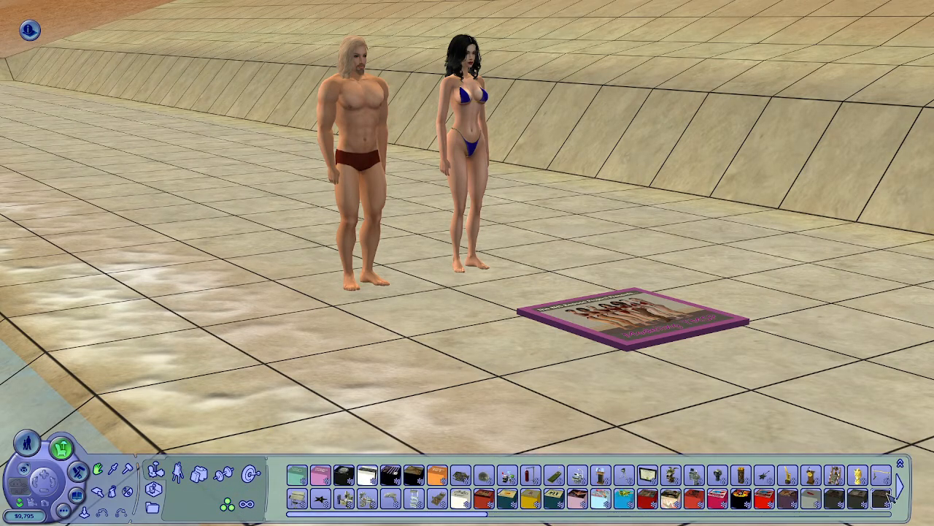
left_click(901, 463)
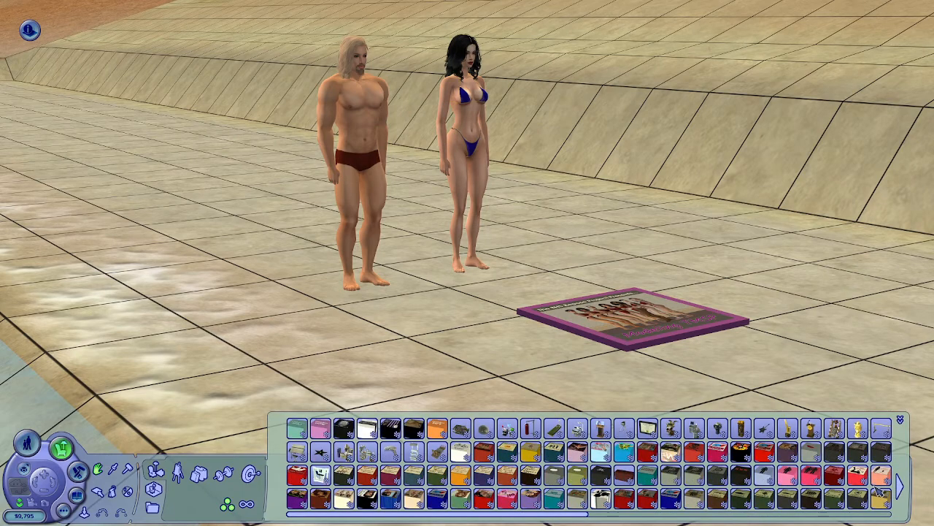
left_click(646, 476)
scroll(703, 361, "down", 3)
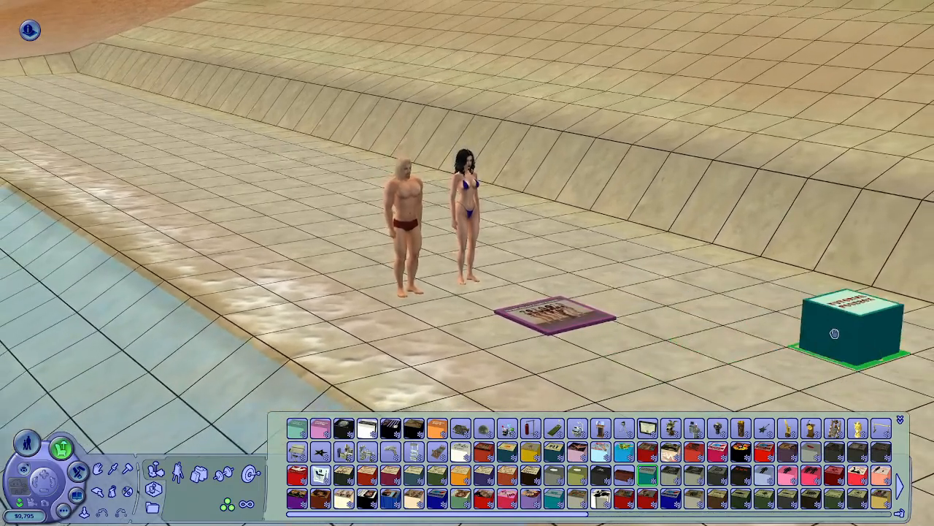
left_click(833, 306)
Move the dark-haired female Sim and the blond male Sim onto the purple pose mat so they share its tile
scroll(490, 183, "up", 3)
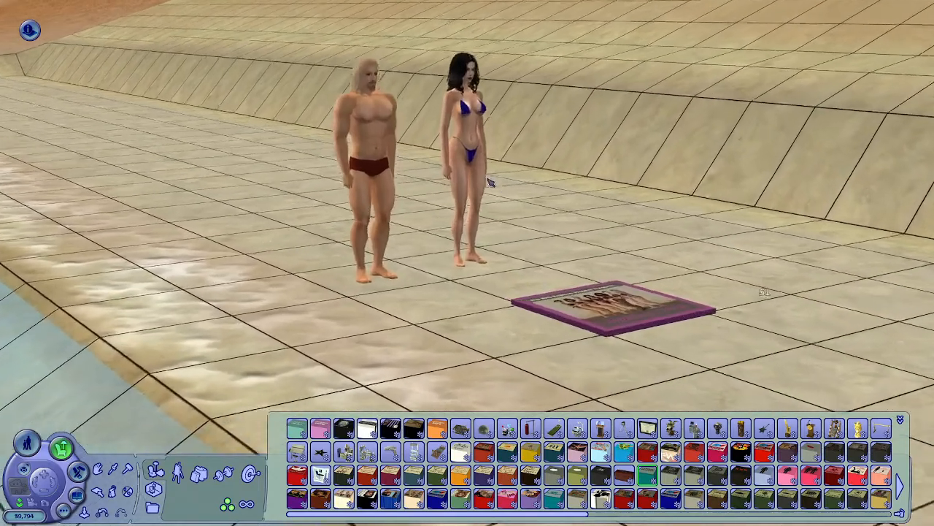
left_click(490, 182)
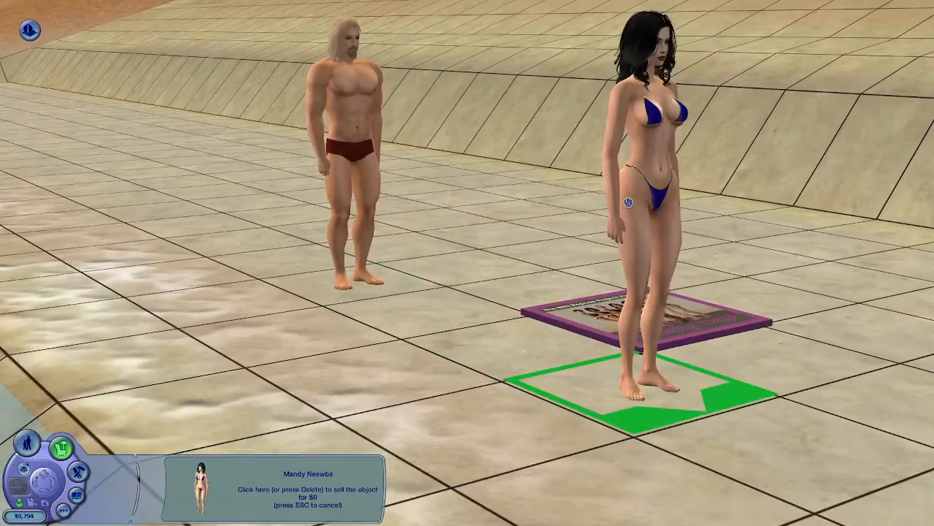
left_click(628, 175)
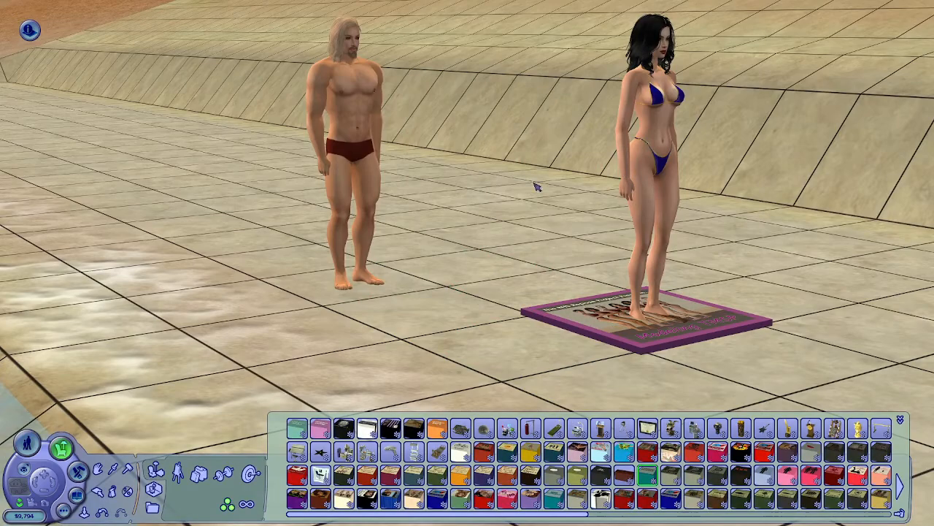
left_click(355, 165)
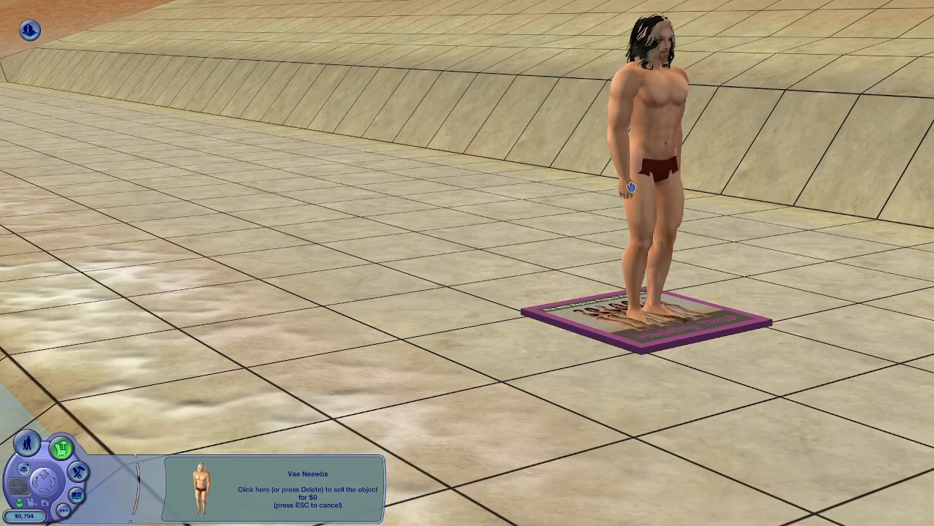
left_click(631, 187)
Return to Live mode and look over the Tutorial Posebox's interaction menu without choosing a pose
scroll(598, 271, "down", 3)
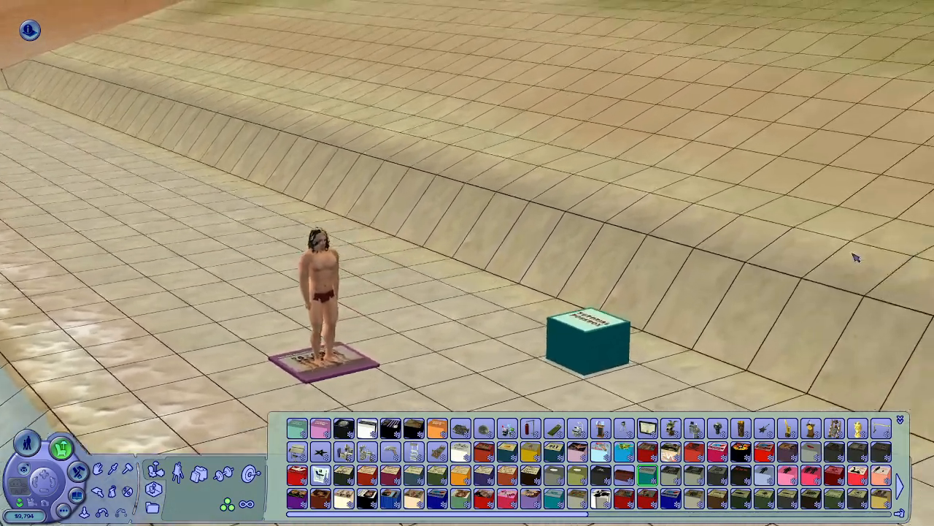
scroll(475, 315, "up", 3)
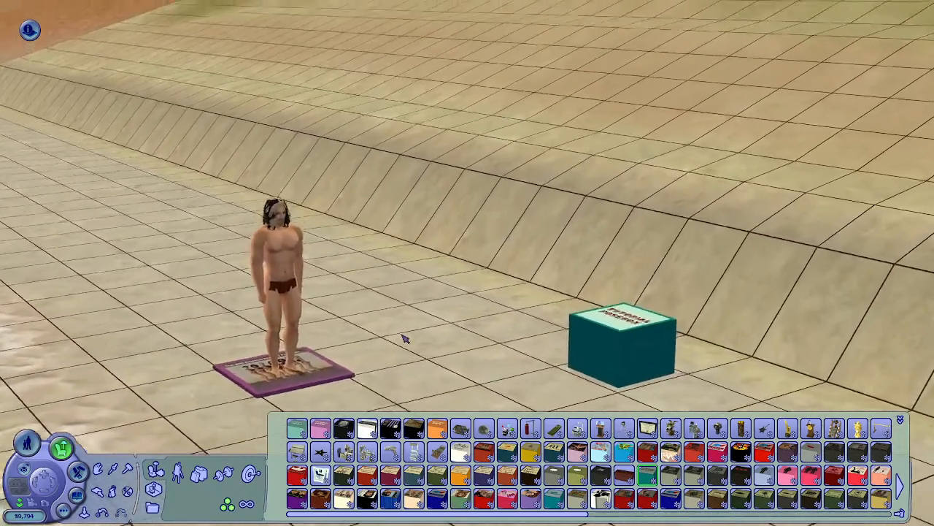
left_click(27, 442)
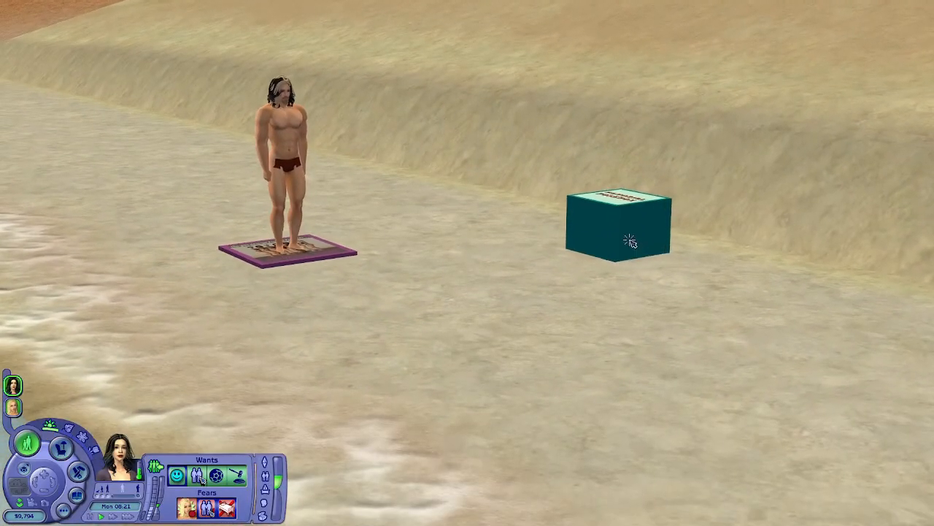
left_click(616, 218)
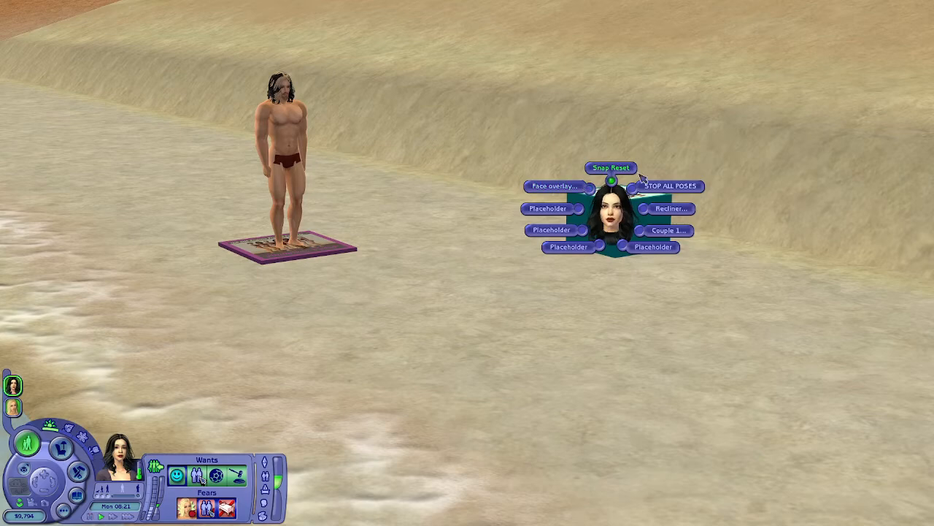
left_click(459, 269)
Pick up the pose mat with both Sims on it in Buy mode and set it back down in place
key("w")
scroll(287, 358, "down", 2)
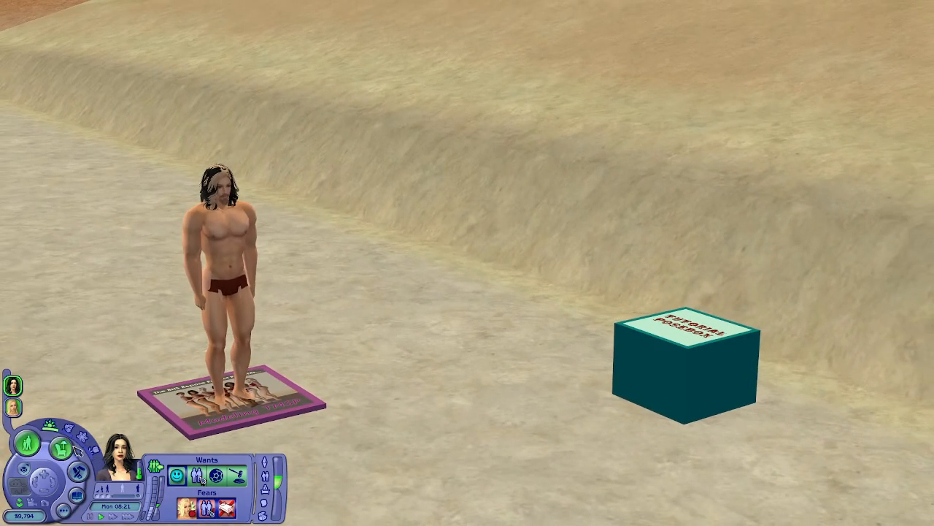
left_click(62, 448)
left_click(226, 398)
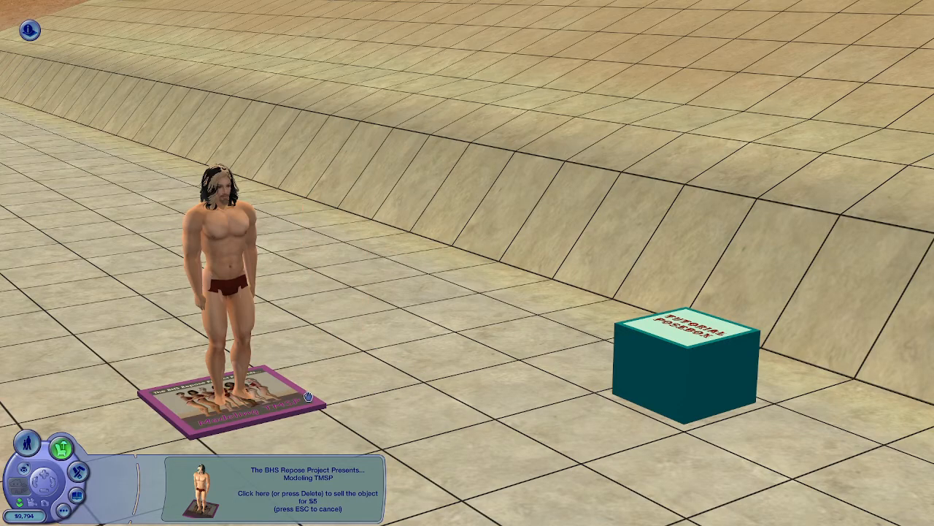
left_click(309, 407)
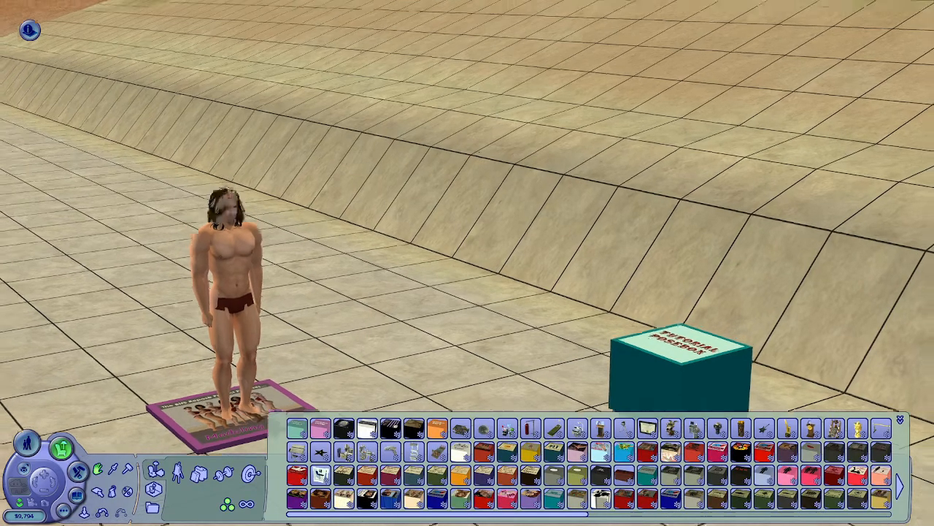
In Live mode, put the dark-haired Sim into the Tutorial Posebox's "Rio on shoulders" pose from Couple 1, then stop all her poses
scroll(467, 226, "down", 2)
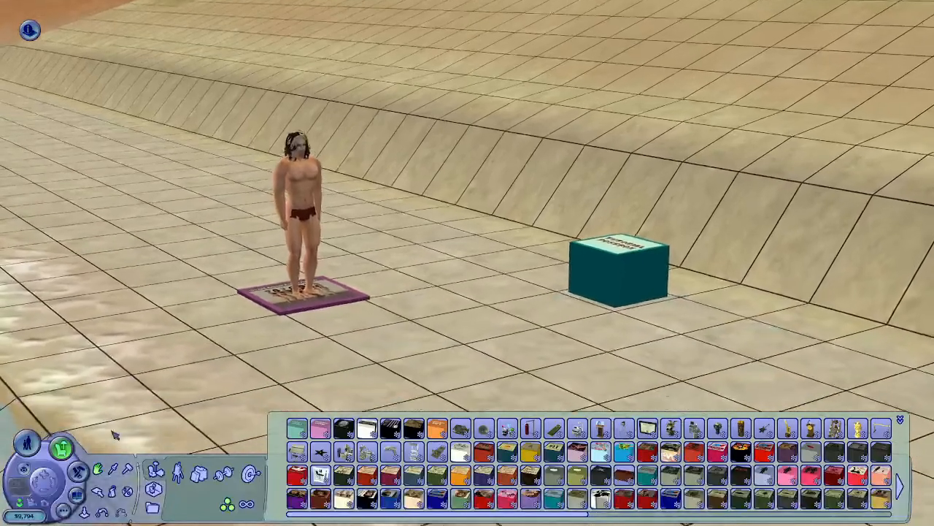
left_click(27, 443)
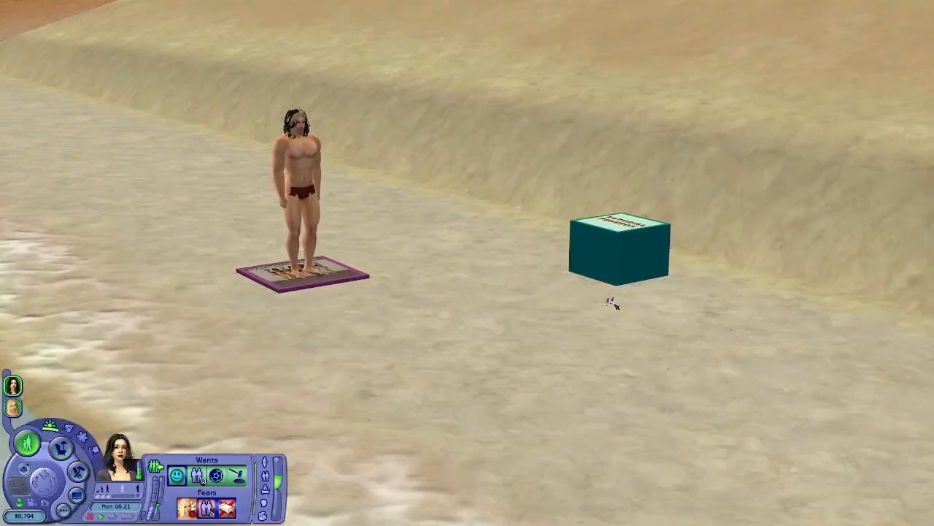
left_click(617, 254)
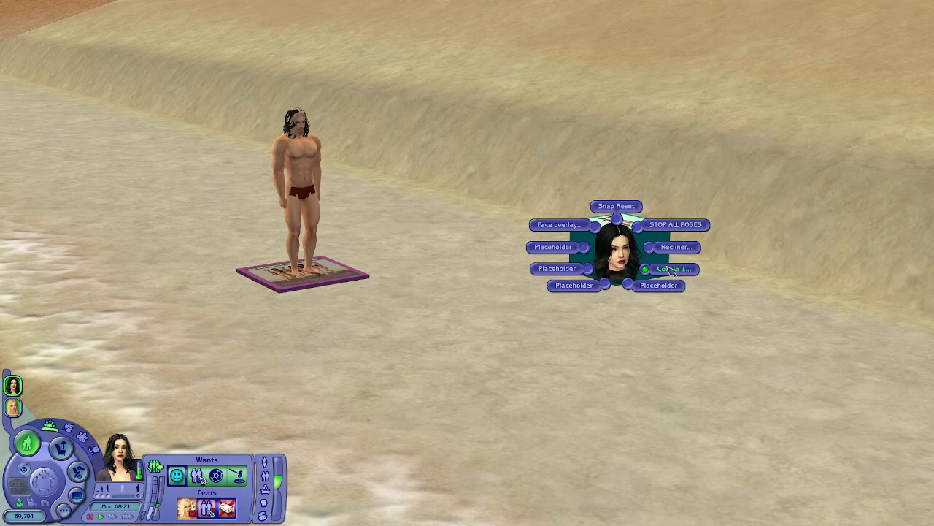
left_click(684, 271)
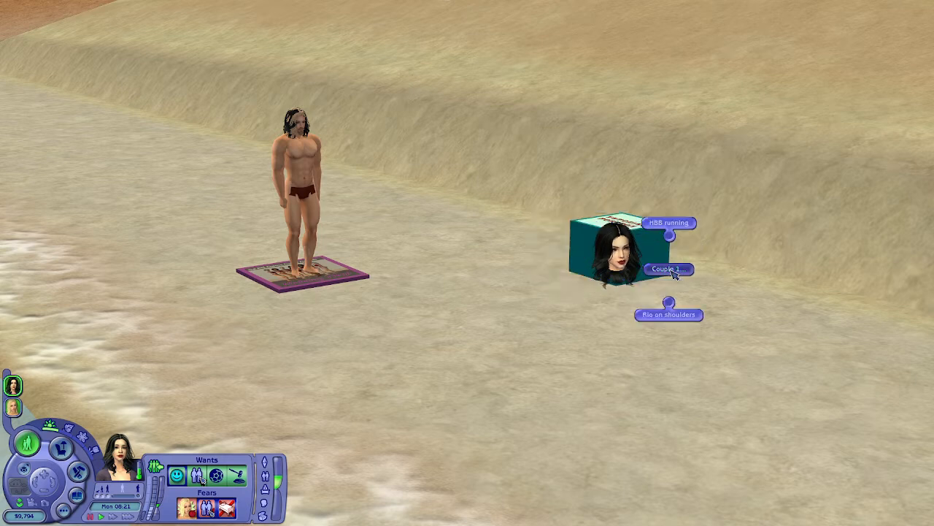
left_click(685, 321)
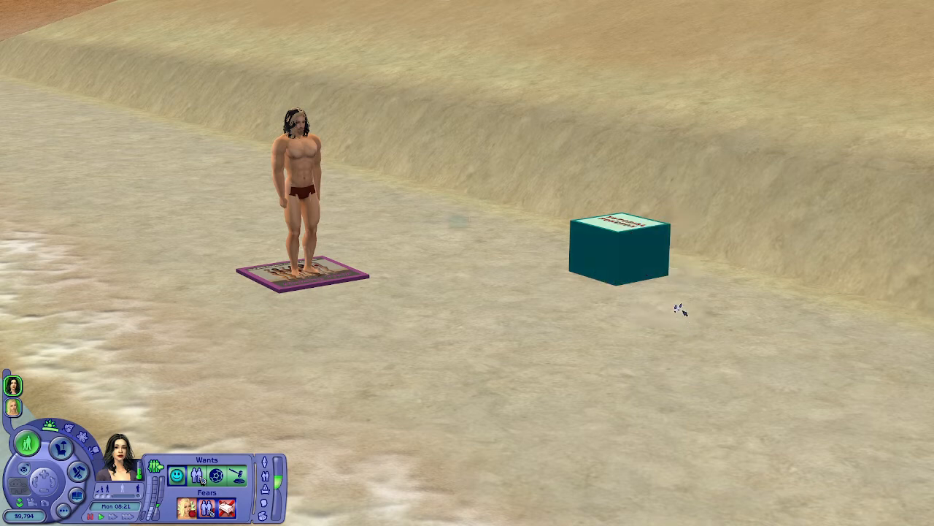
left_click(104, 516)
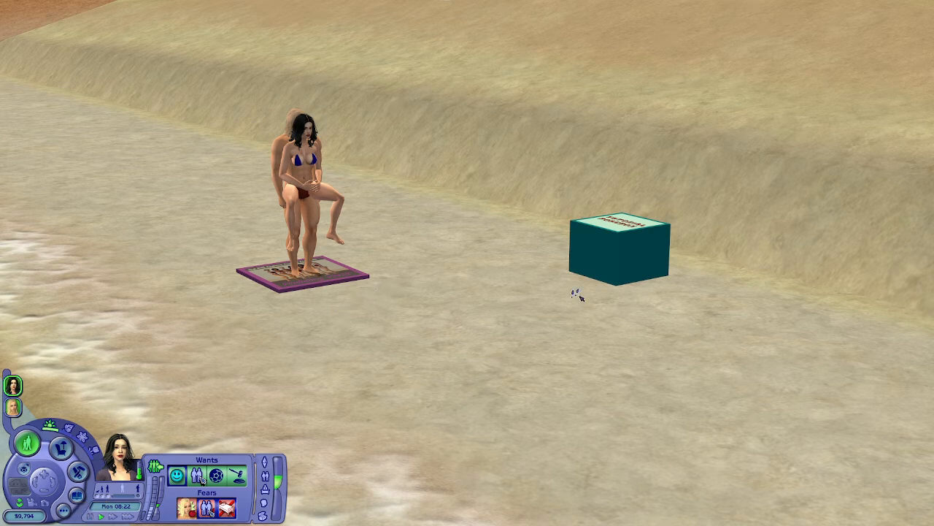
left_click(605, 248)
left_click(663, 221)
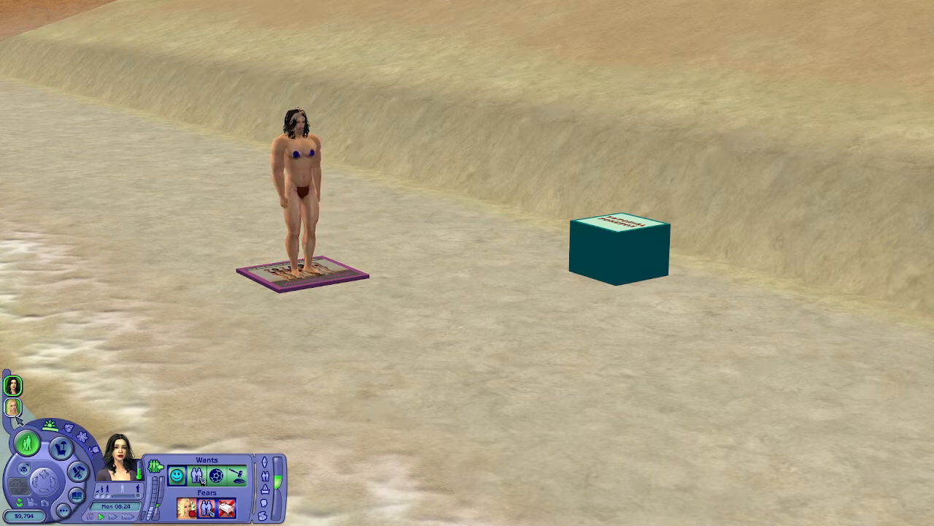
Switch to the blond male Sim and apply the "HBB running" pose from the Tutorial Posebox's Couple 1 set
key("p")
key("space")
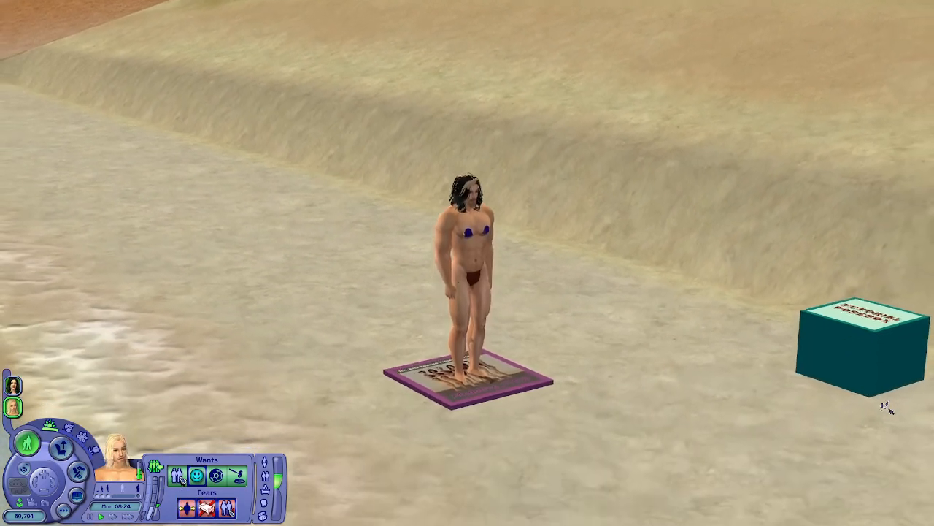
left_click(839, 322)
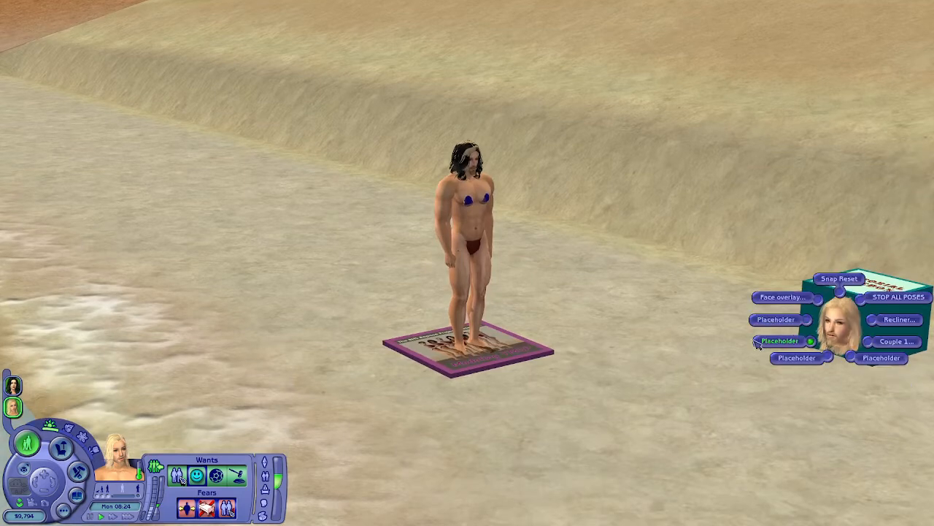
left_click(897, 341)
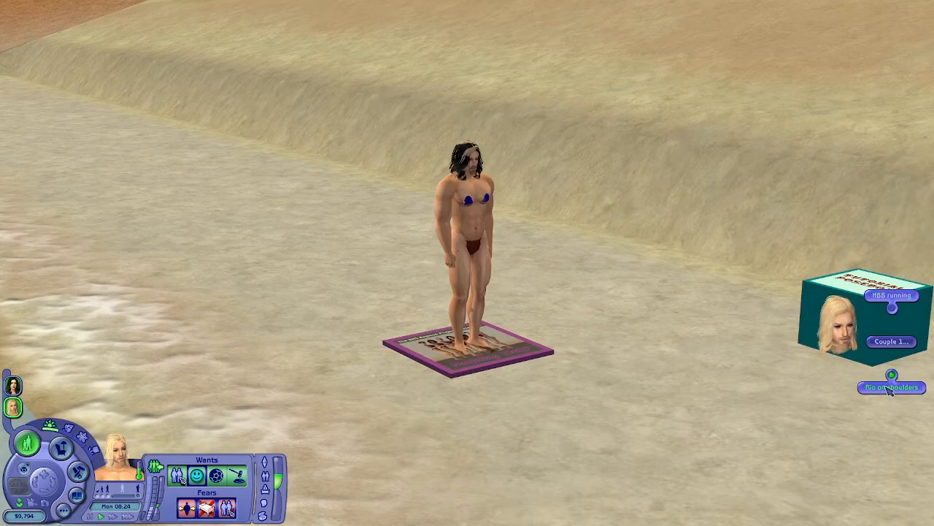
left_click(892, 297)
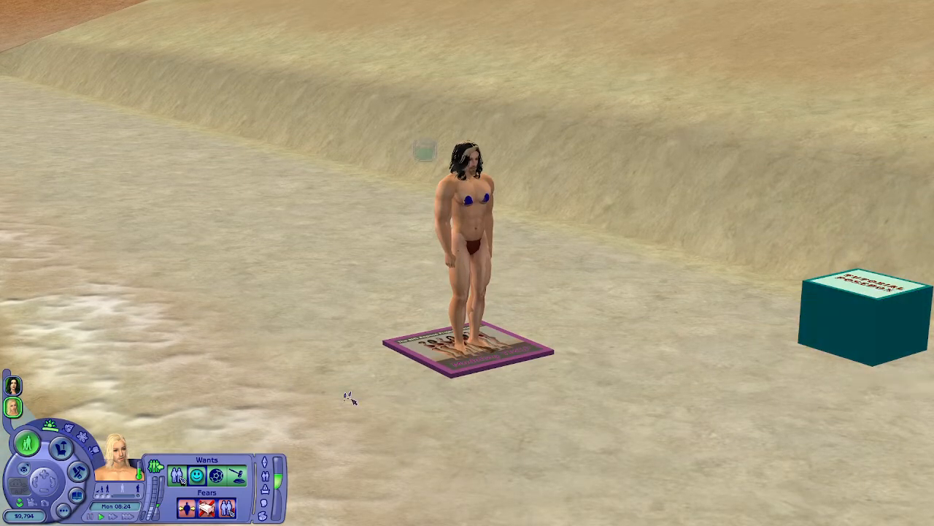
left_click(103, 517)
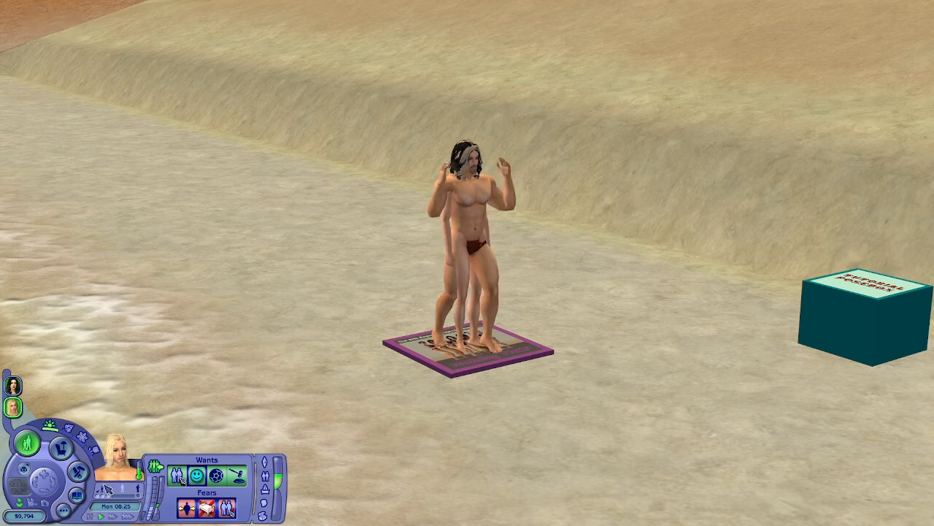
Switch to the dark-haired female Sim and apply the "Rio on shoulders" pose from the Couple 1 set
left_click(13, 386)
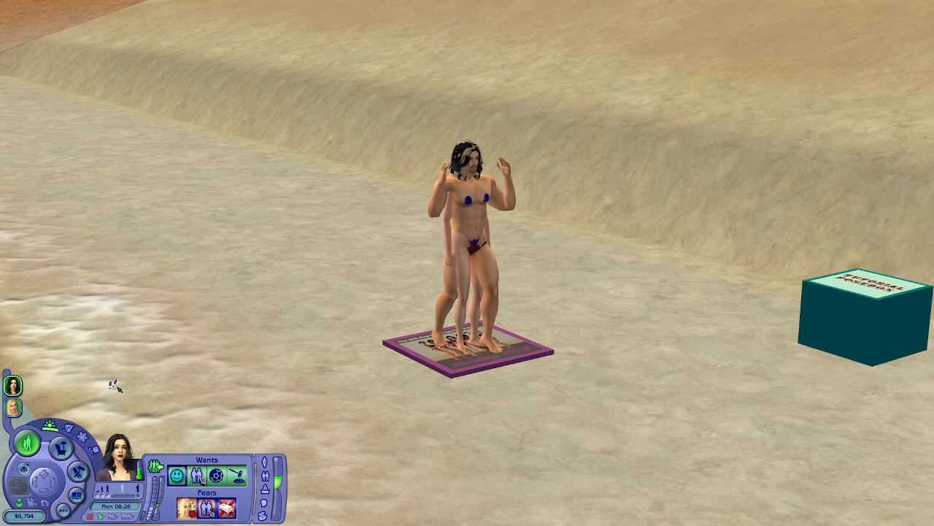
left_click(841, 327)
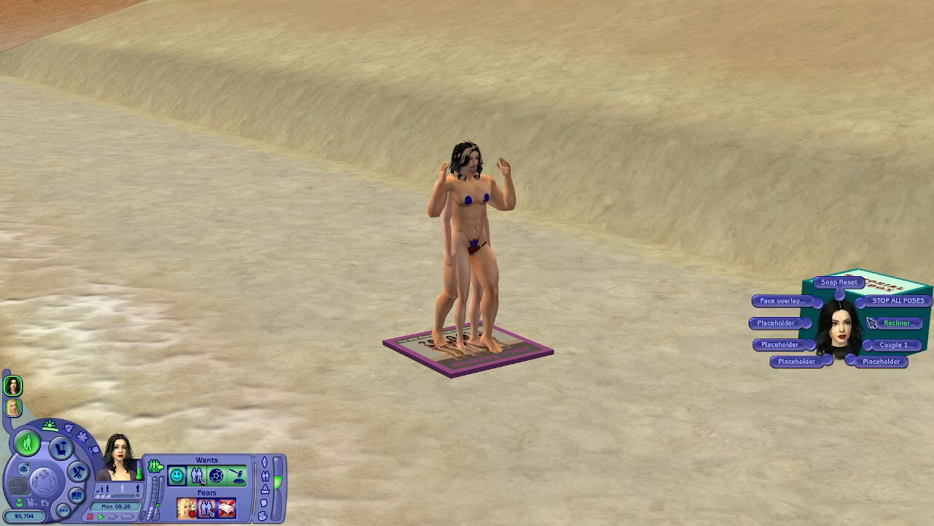
left_click(903, 350)
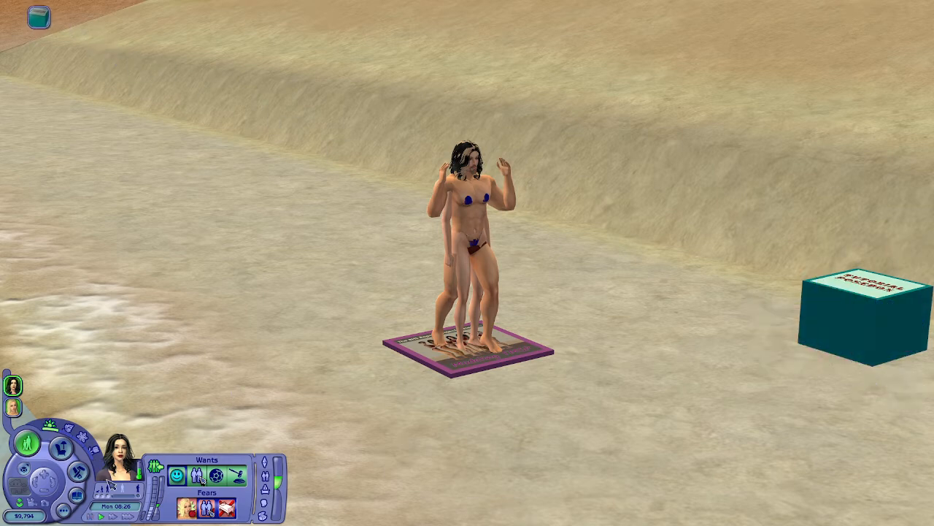
left_click(101, 516)
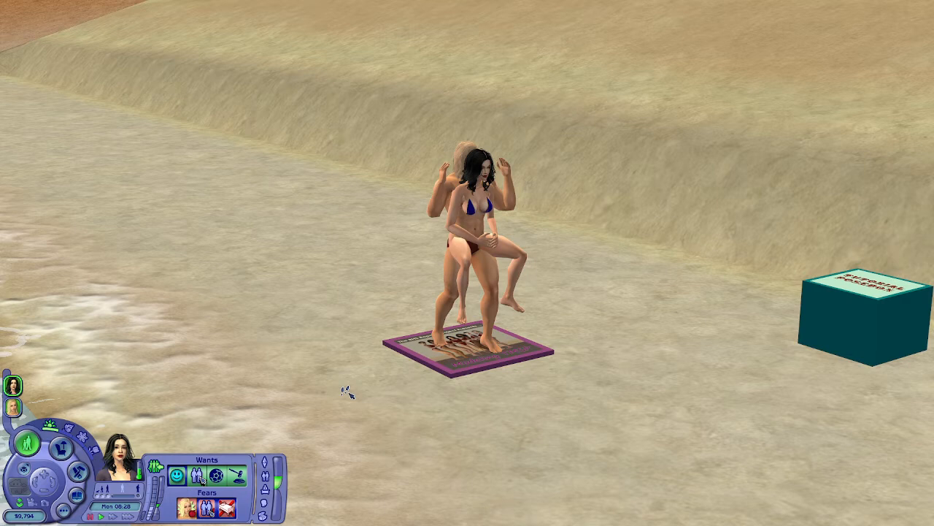
In Buy mode, pick up the purple pose mat with the two posed Sims and set it back in place
left_click(55, 450)
left_click(473, 373)
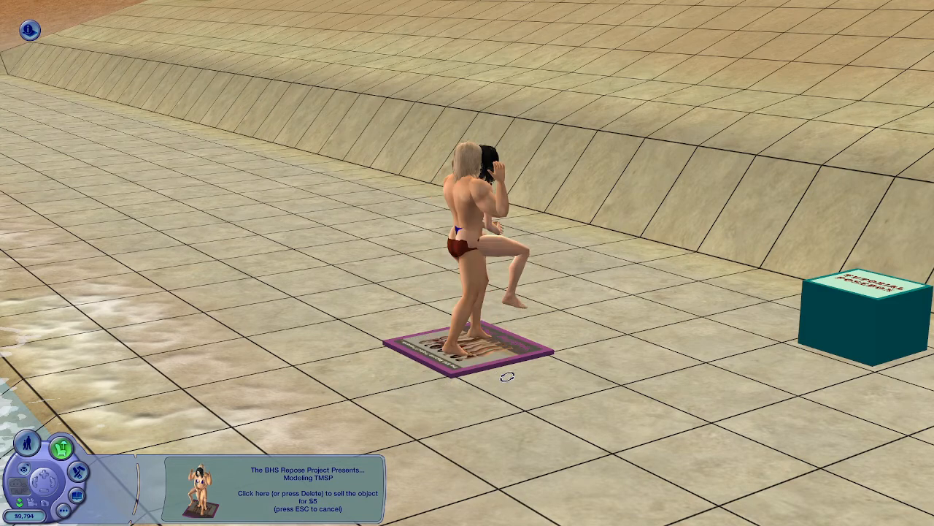
left_click(646, 338)
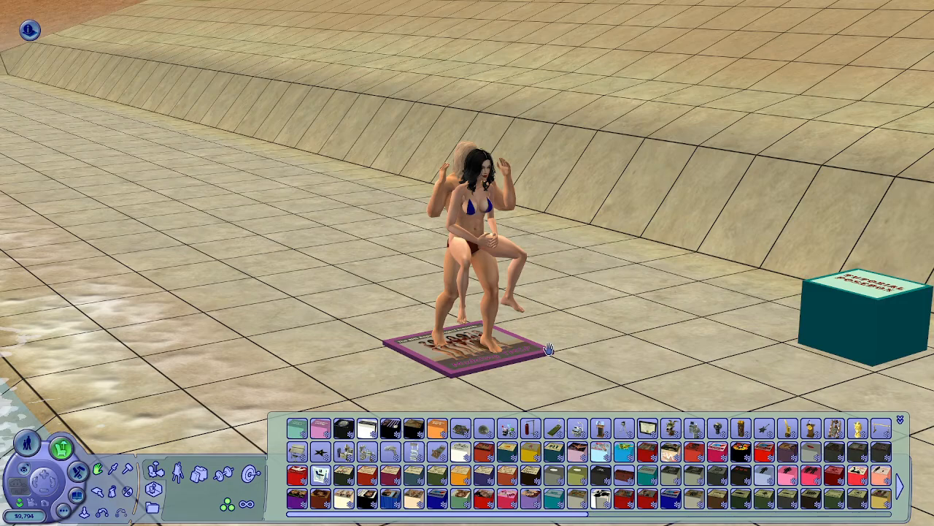
scroll(577, 297, "down", 2)
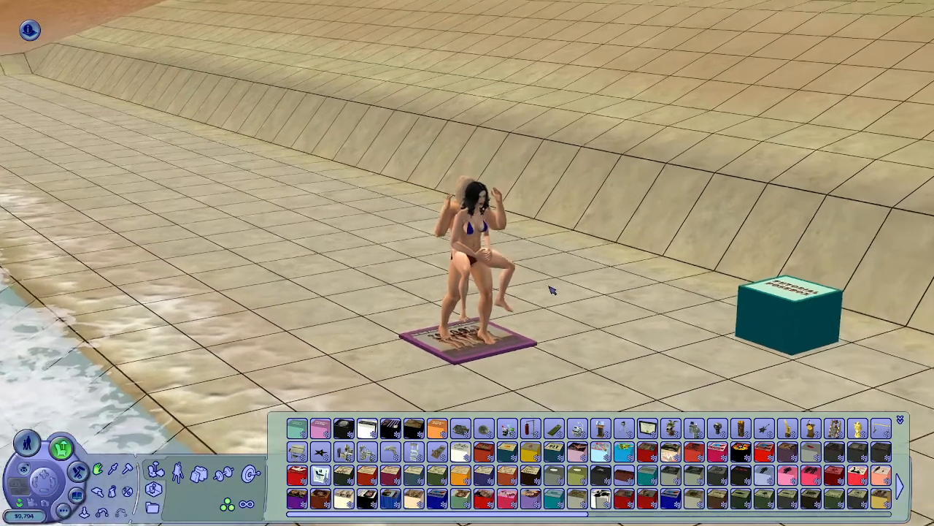
scroll(551, 288, "up", 2)
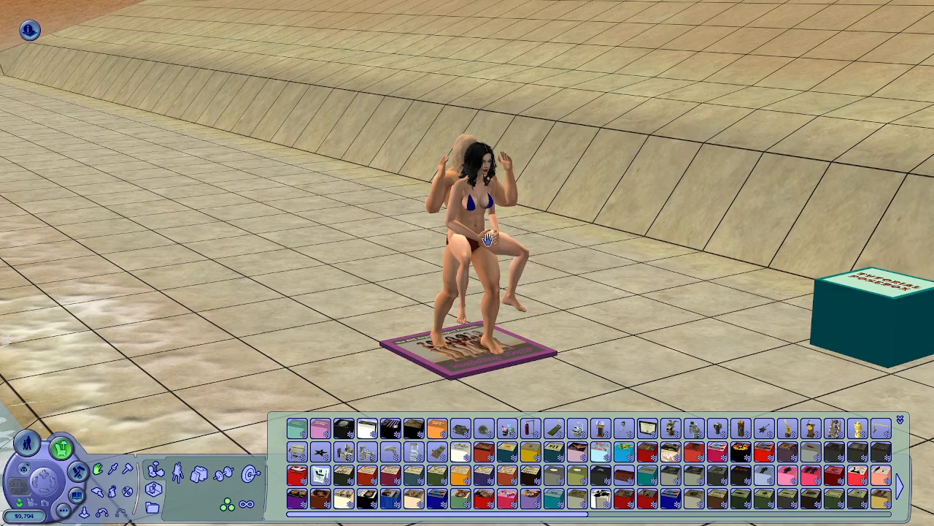
scroll(575, 288, "down", 1)
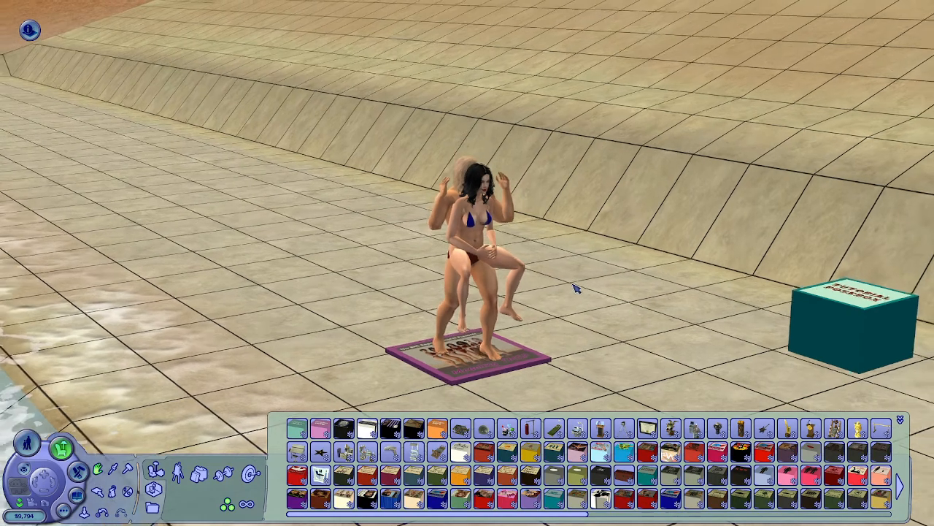
scroll(575, 288, "up", 1)
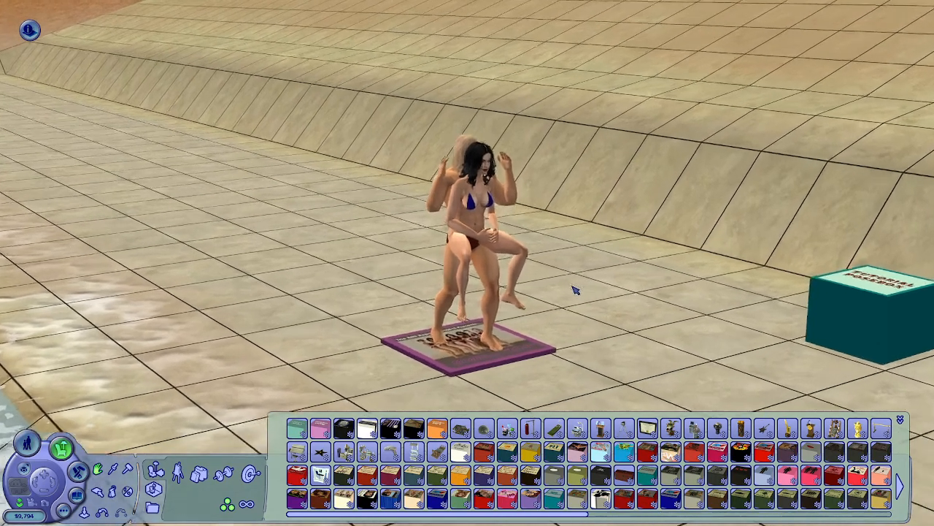
scroll(575, 290, "down", 1)
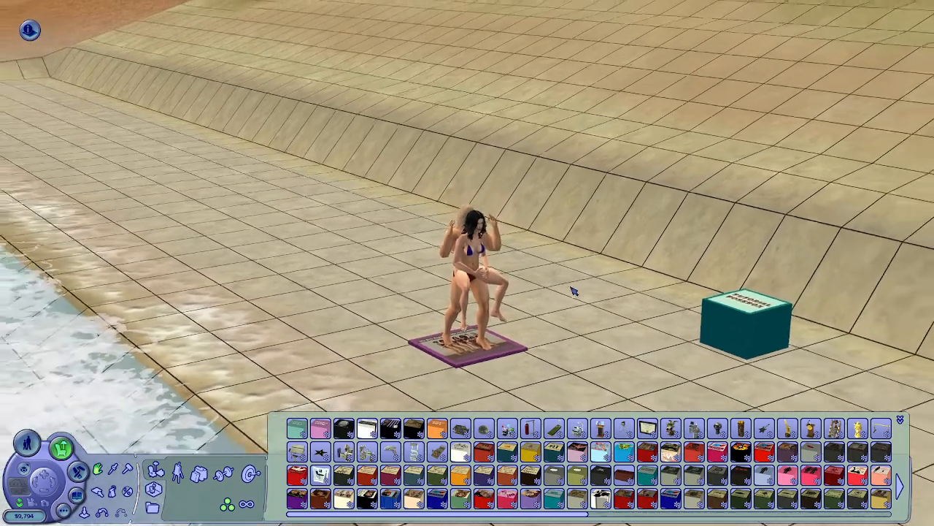
scroll(573, 290, "up", 1)
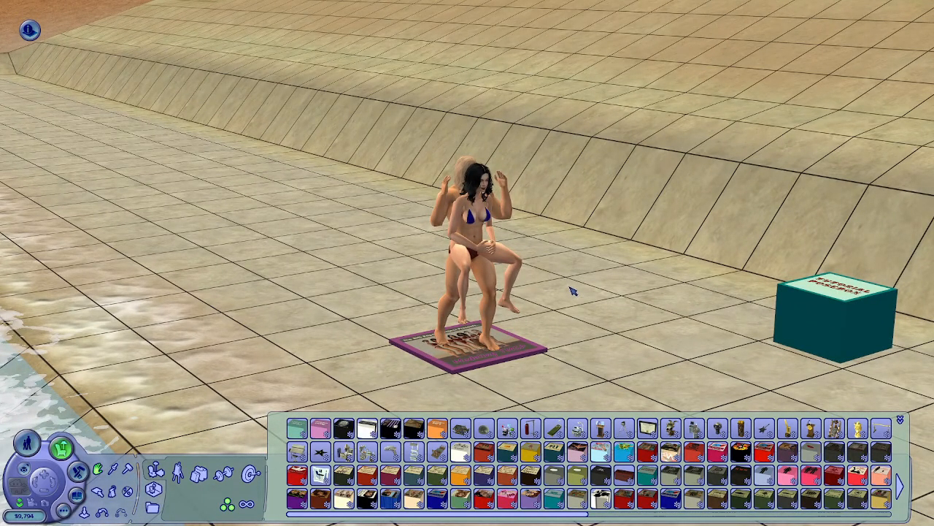
scroll(647, 316, "down", 1)
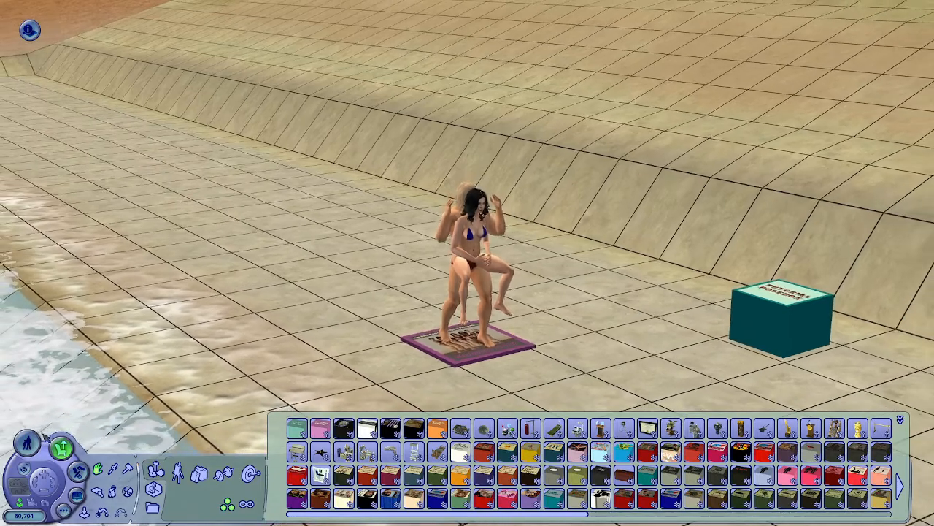
Back in Live mode, look over the Couple 1 poses and stop all poses on the blond male Sim
left_click(29, 441)
left_click(774, 328)
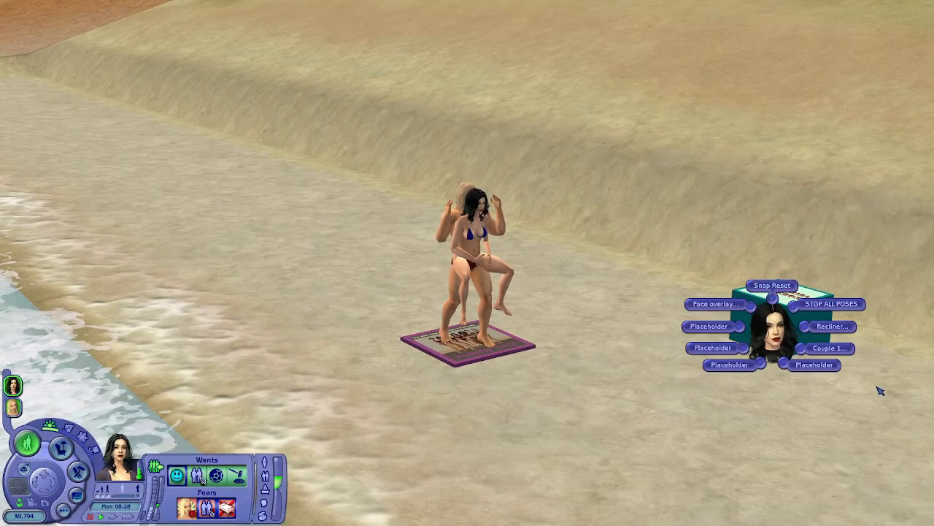
left_click(813, 348)
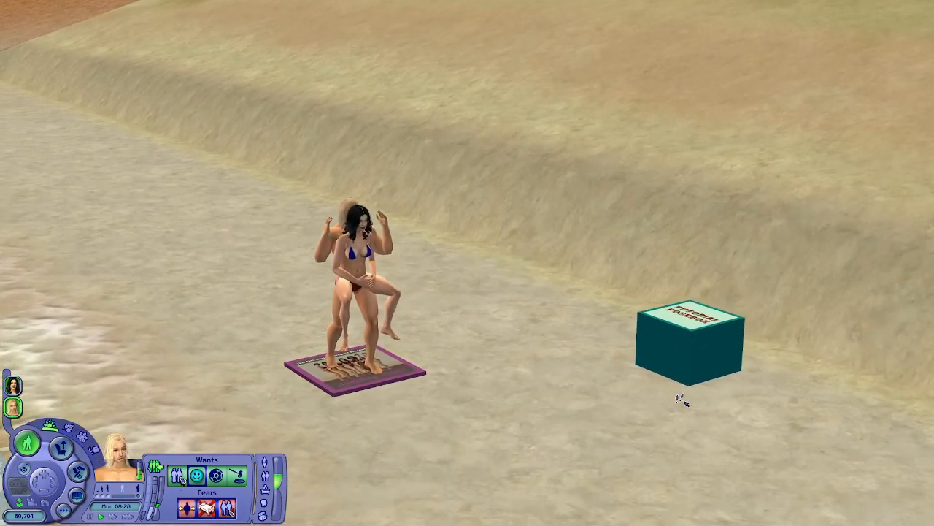
left_click(678, 357)
left_click(736, 364)
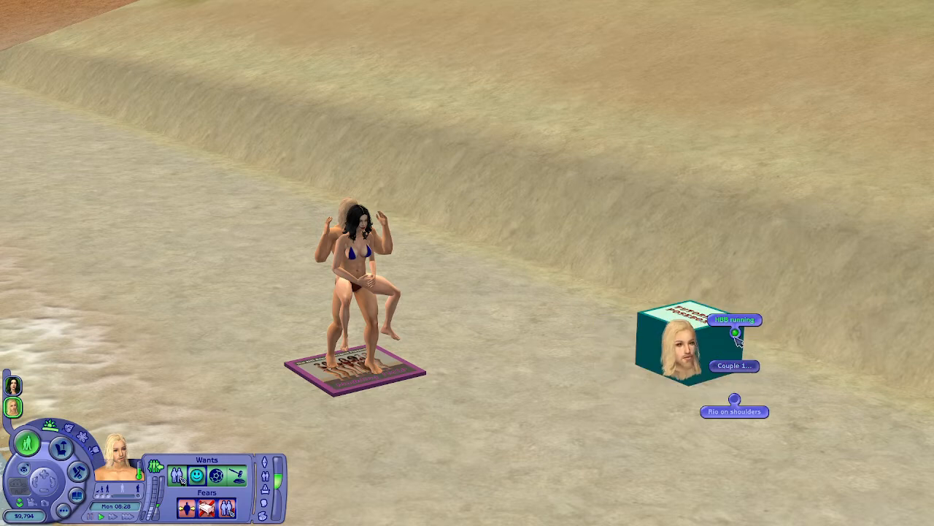
left_click(660, 399)
left_click(660, 345)
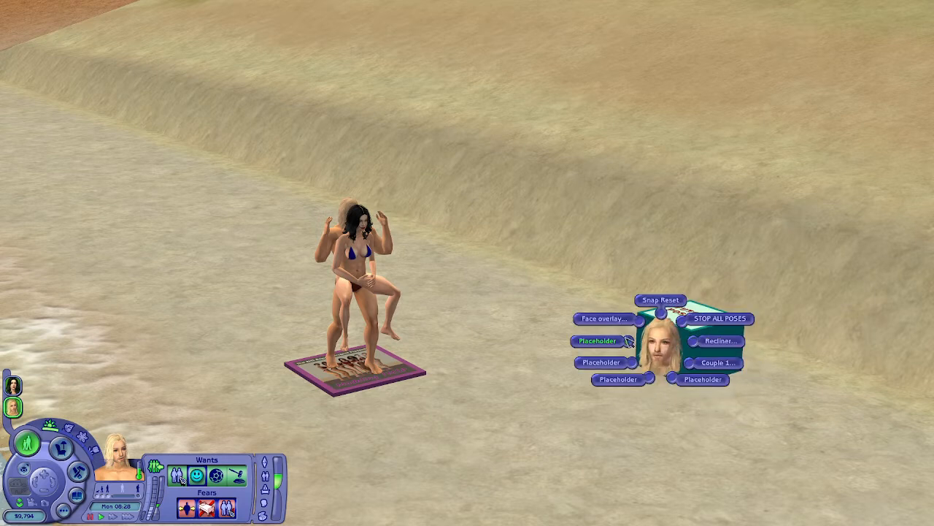
left_click(739, 321)
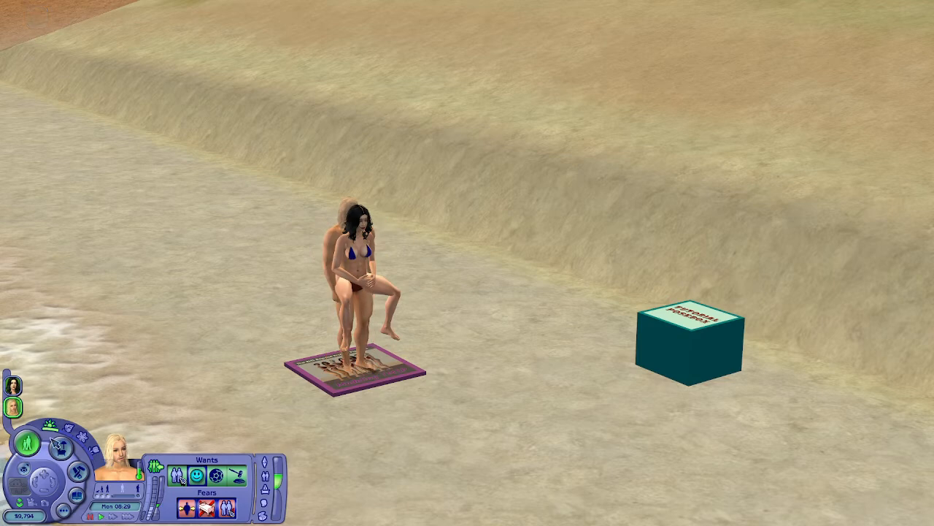
In Buy mode, buy the Contempto Outdoor Living Lounge and place it on the sand behind the pose mat
left_click(61, 447)
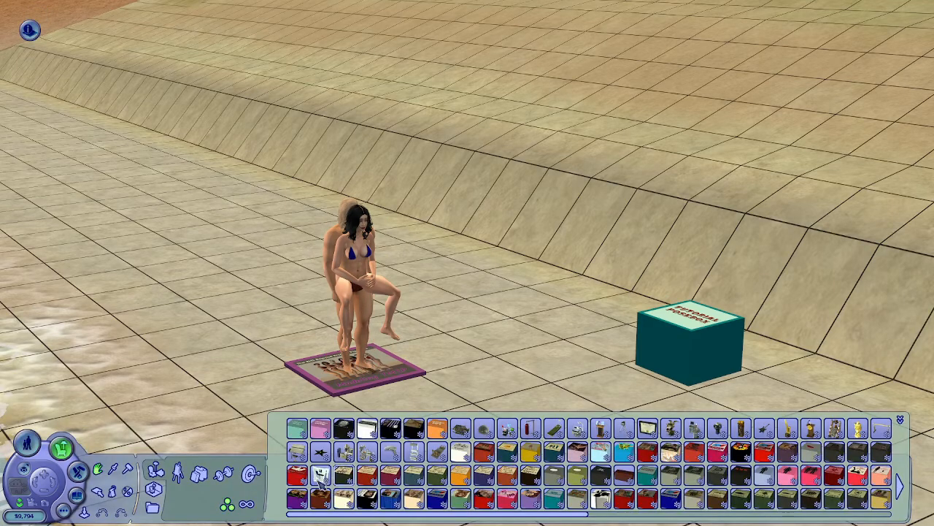
left_click(154, 488)
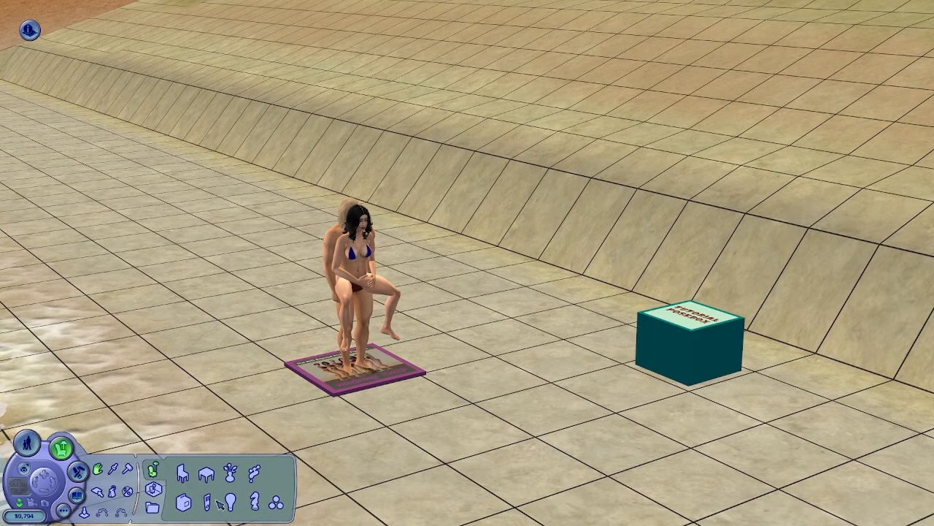
left_click(185, 476)
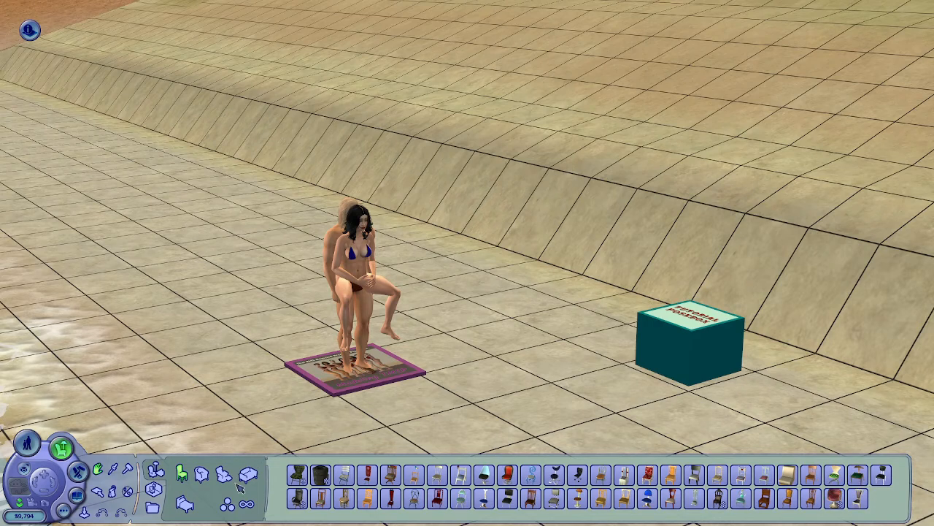
left_click(232, 506)
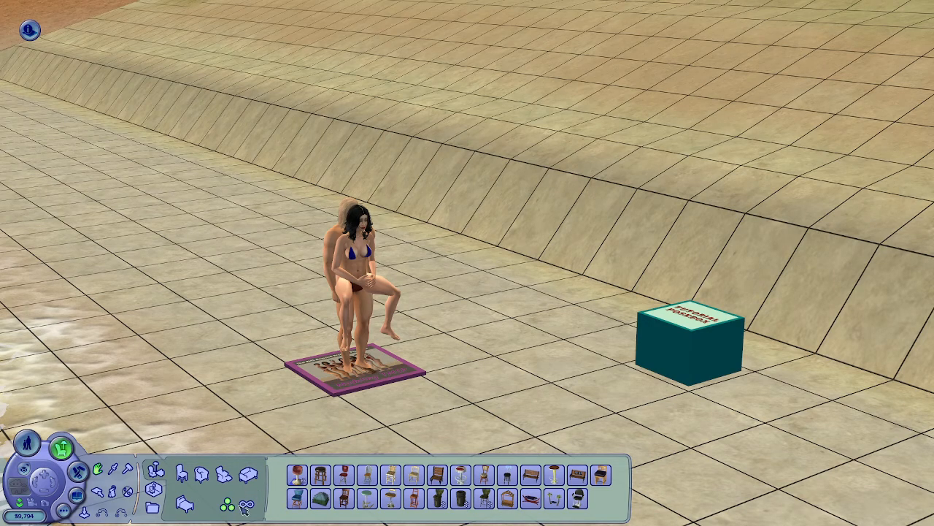
left_click(224, 476)
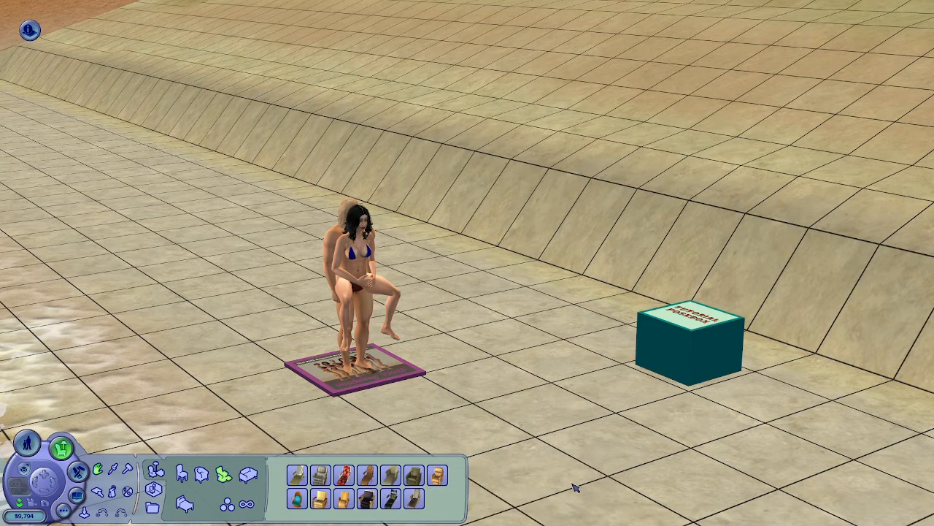
left_click(368, 475)
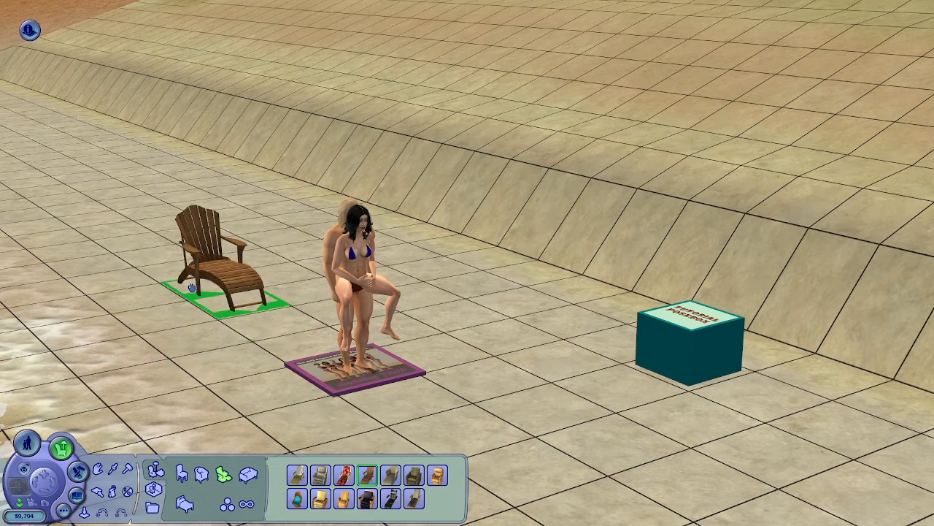
left_click(196, 280, "shift")
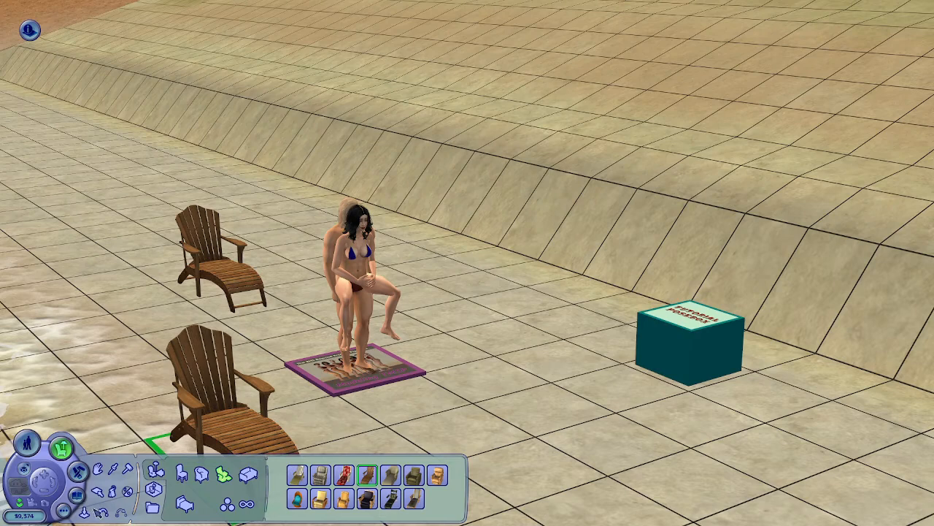
left_click(104, 515)
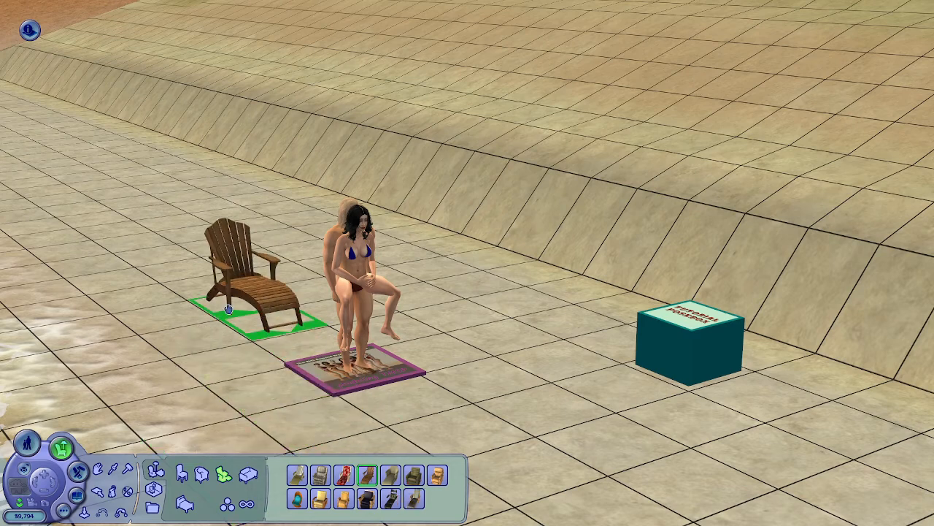
left_click(197, 294)
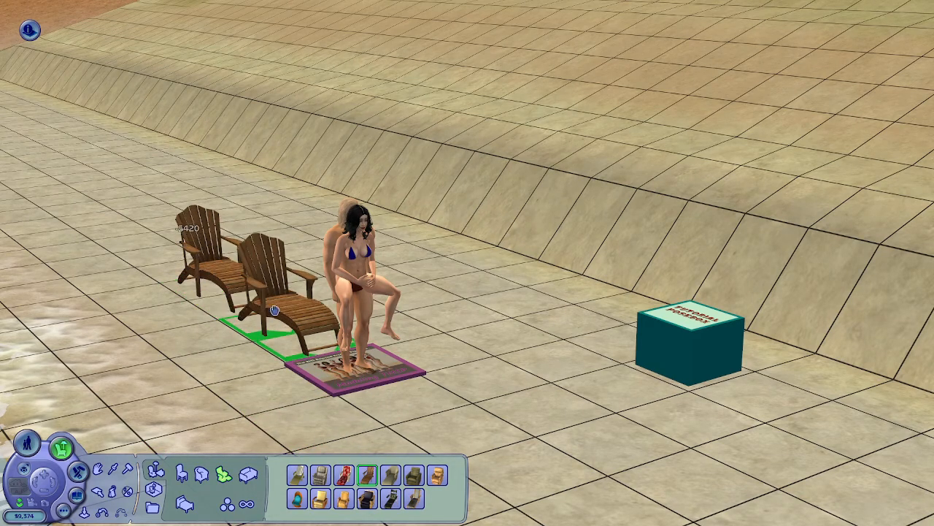
left_click(100, 469)
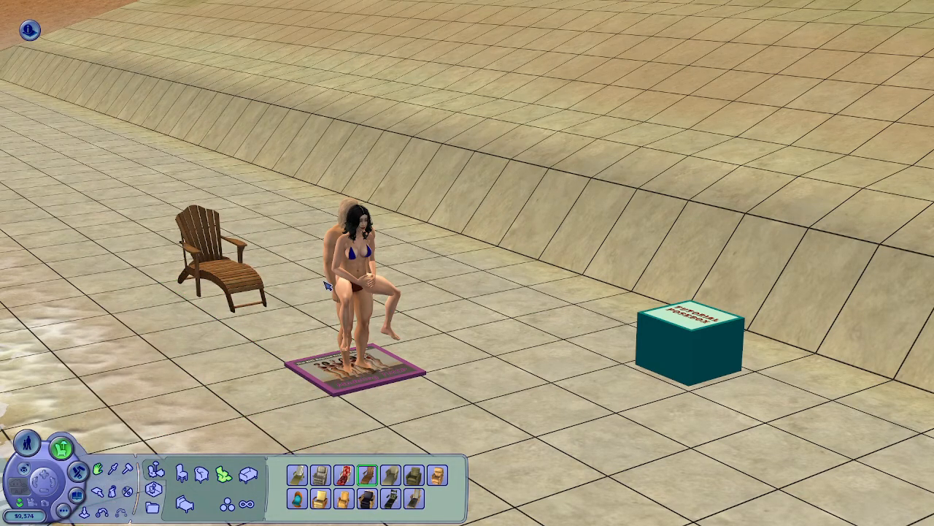
Move the dark-haired female Sim between the pose mat and the pose box, and the blond male Sim beside the lounge
left_click(330, 272)
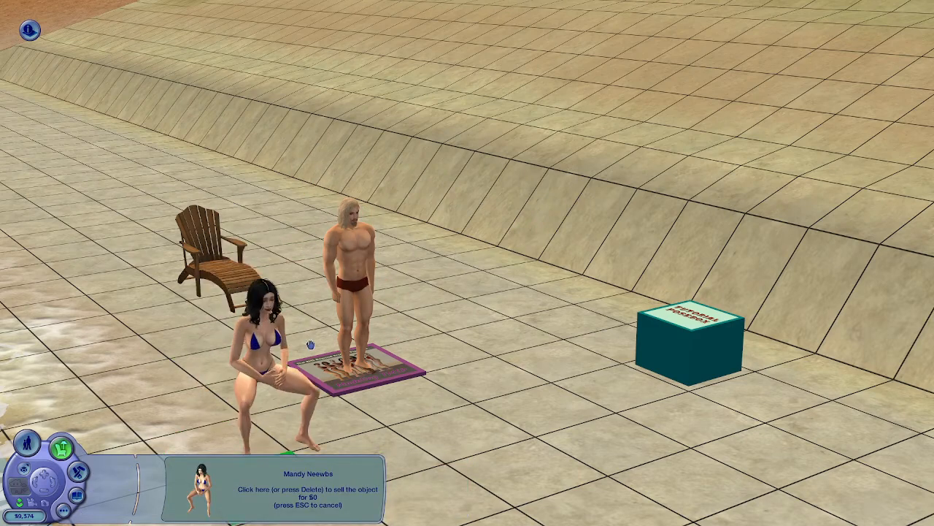
left_click(511, 308)
left_click(359, 264)
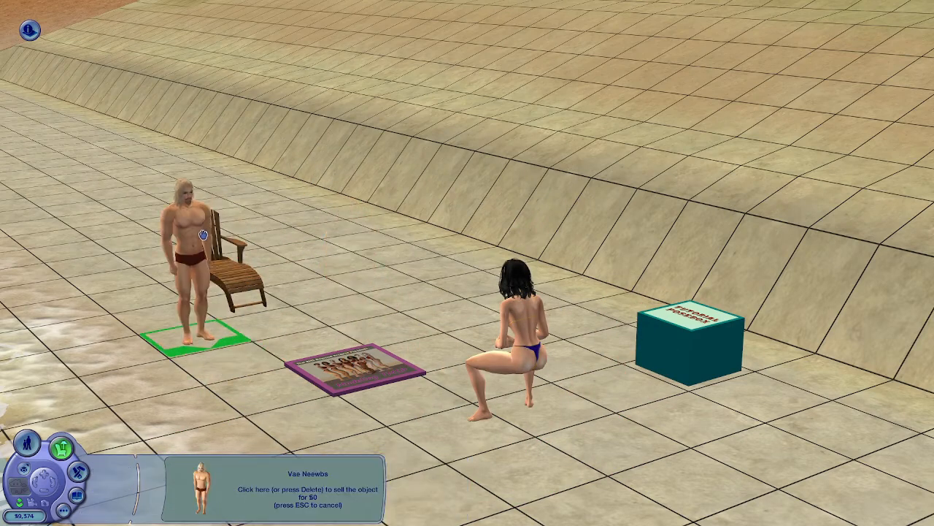
left_click(202, 238)
Back in Live mode, switch to the blond male Sim and apply the "Relax" pose from the Tutorial Posebox's Recliner set
left_click(28, 442)
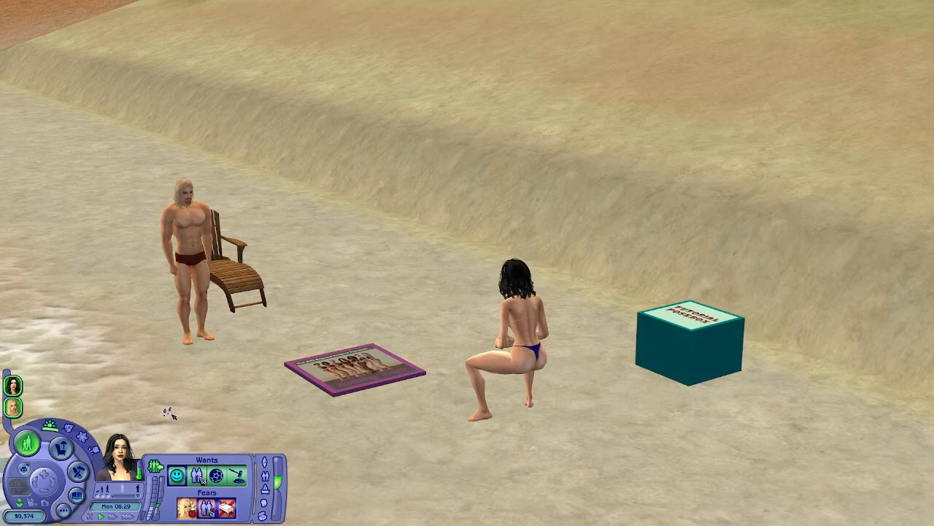
key("space")
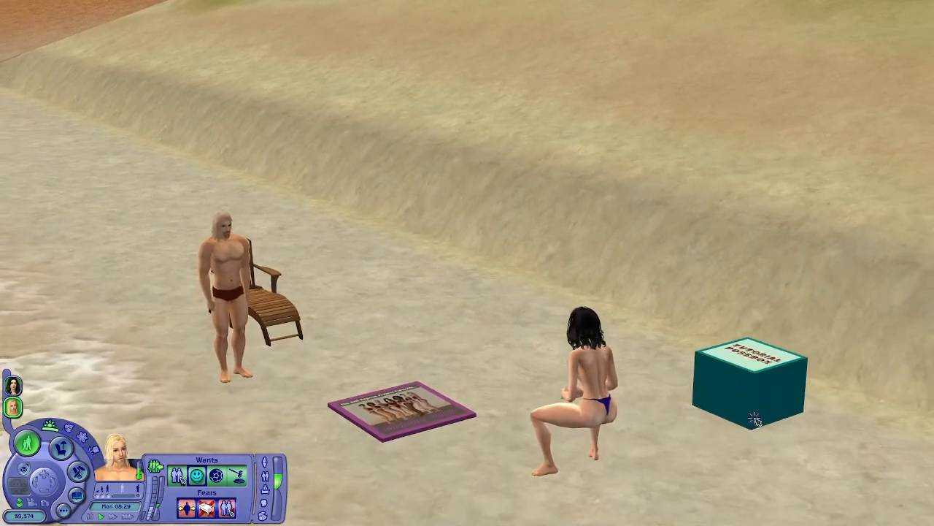
left_click(756, 407)
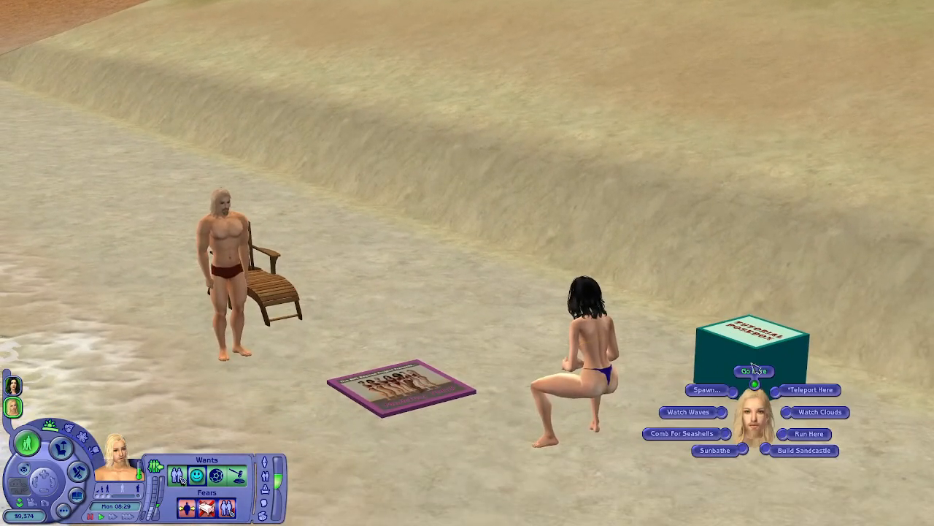
left_click(752, 367)
left_click(727, 365)
left_click(782, 359)
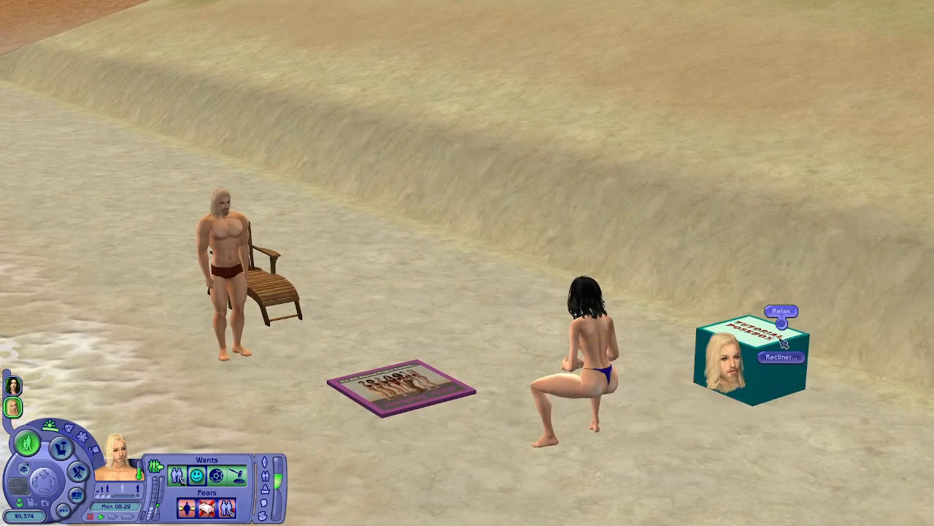
left_click(781, 311)
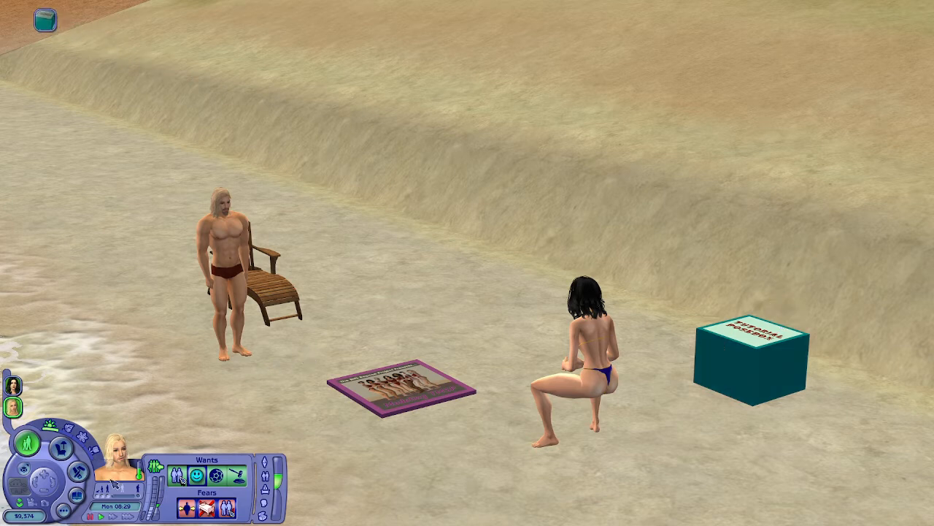
left_click(100, 517)
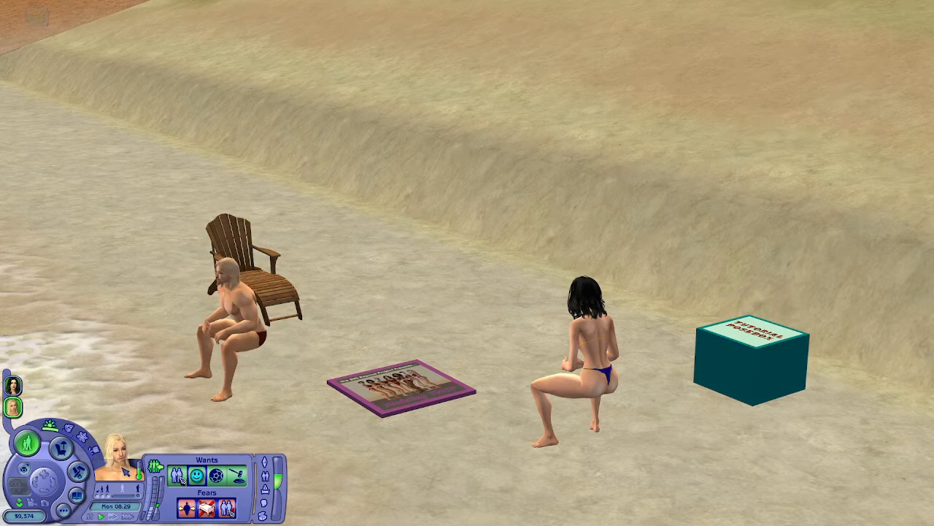
left_click(91, 517)
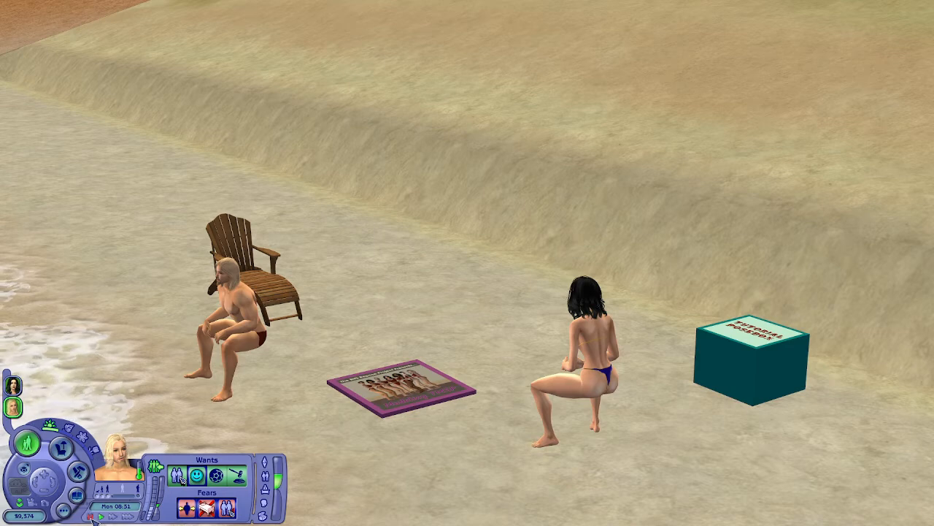
In Buy mode, put the seated male Sim on the purple pose mat and move the mat beneath the lounge
left_click(65, 452)
left_click(230, 321)
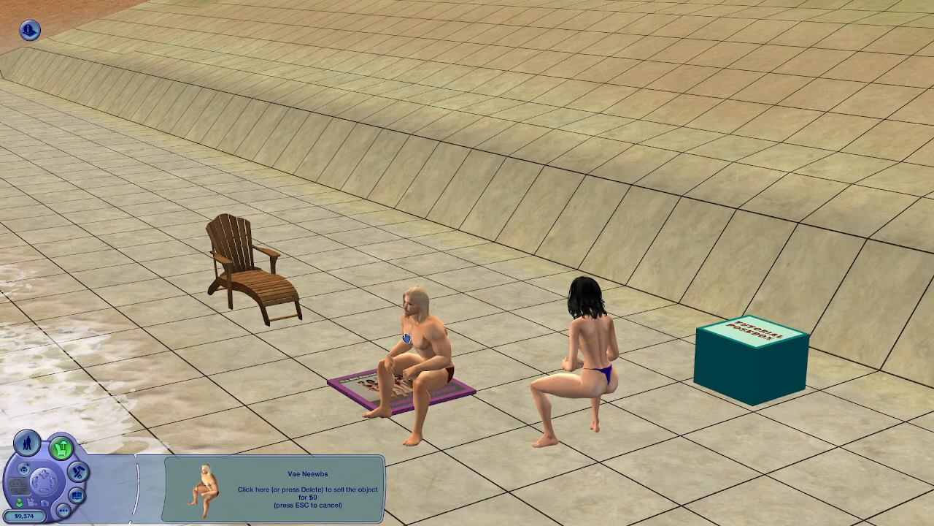
left_click(407, 338)
left_click(347, 391)
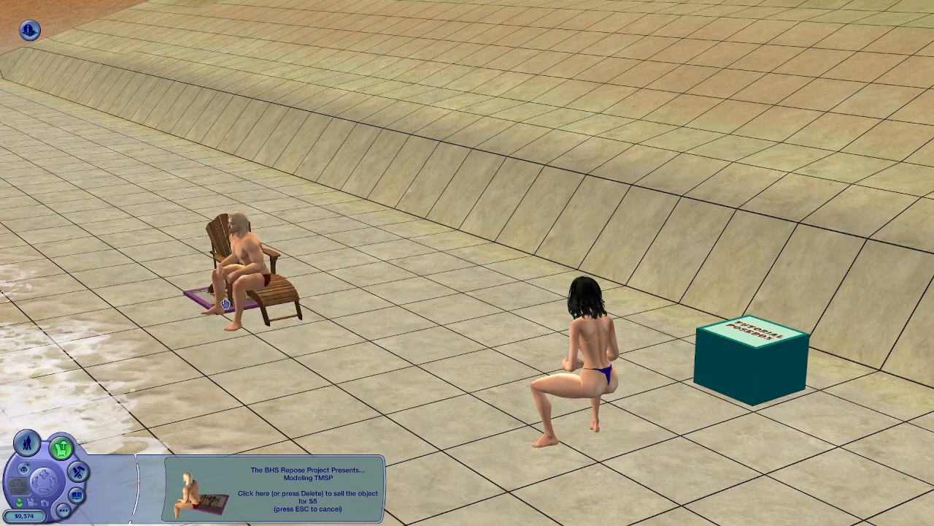
left_click(226, 303)
Shift the lounge and the mat with the seated Sim along the sand so the Sim sits on the lounge's footrest
left_click(288, 299)
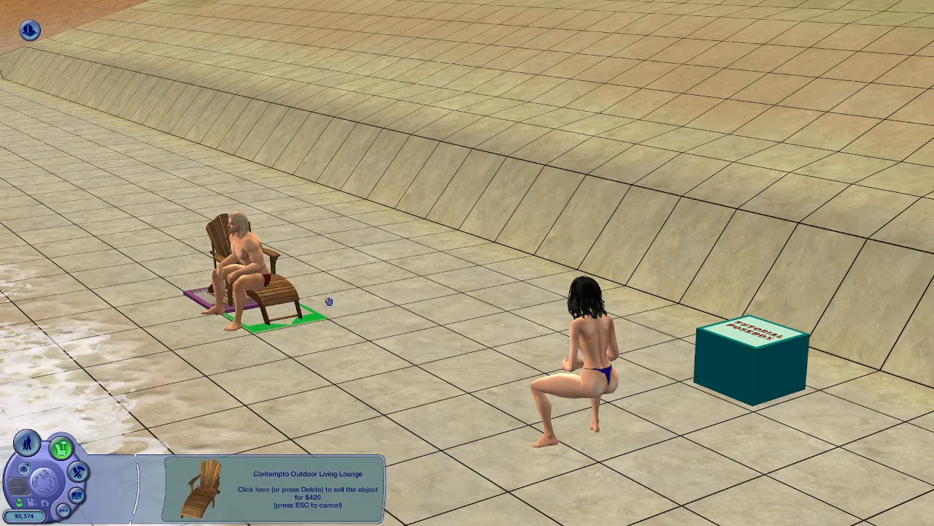
left_click(385, 289)
left_click(264, 302)
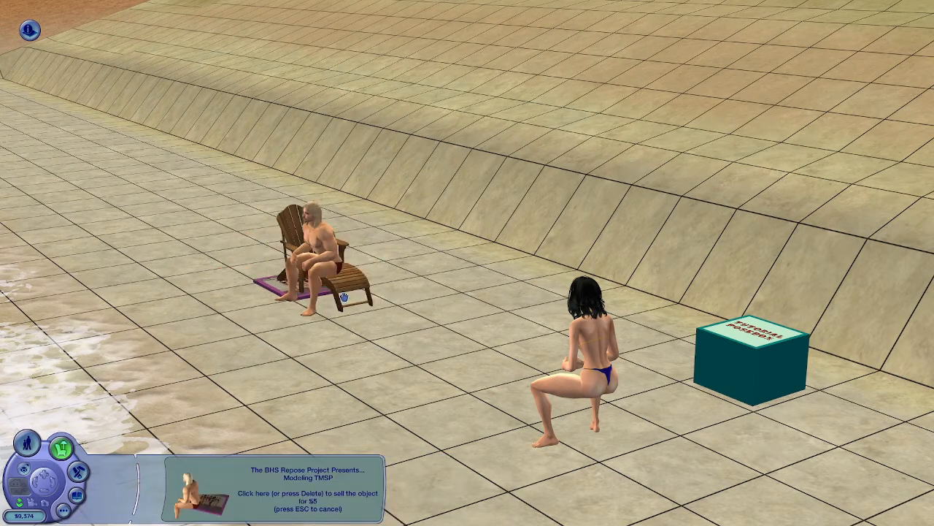
left_click(333, 289)
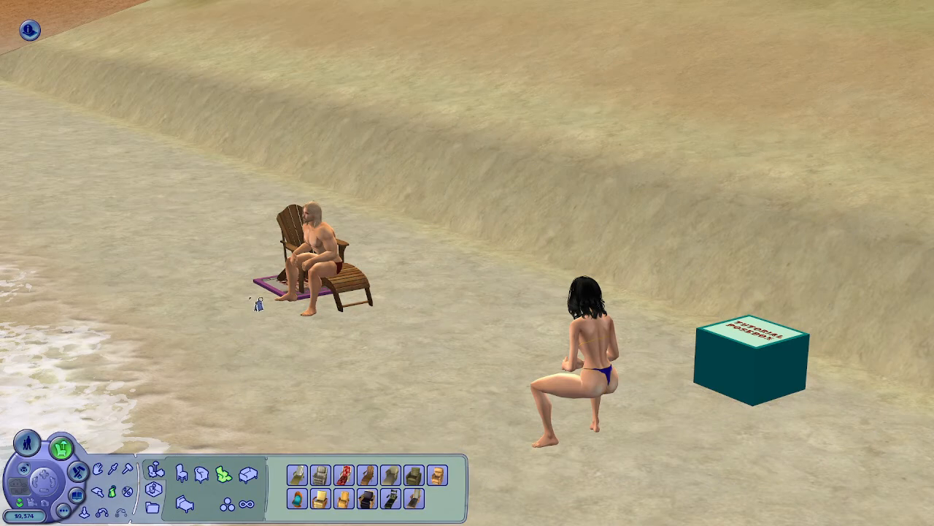
Recolor the Modeling TMSP mat under the lounge with its invisible design and return to Live mode
left_click(273, 290)
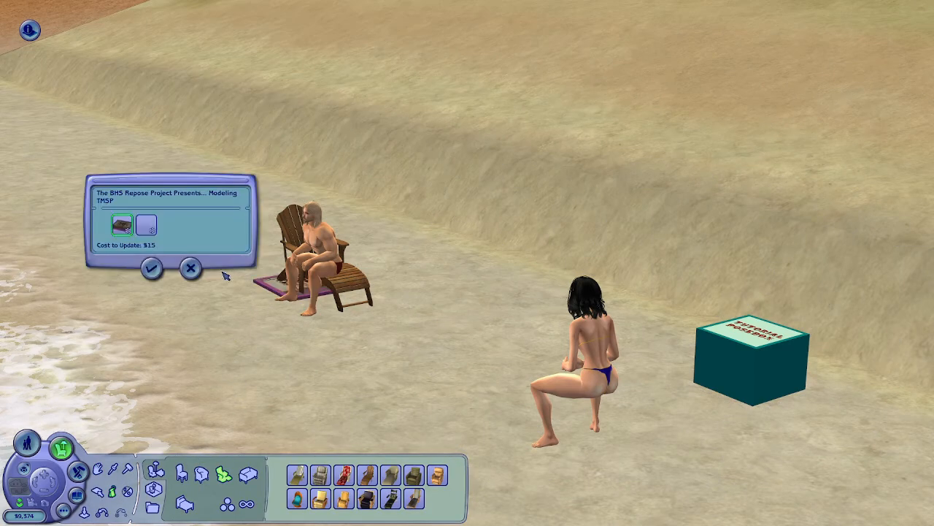
left_click(146, 225)
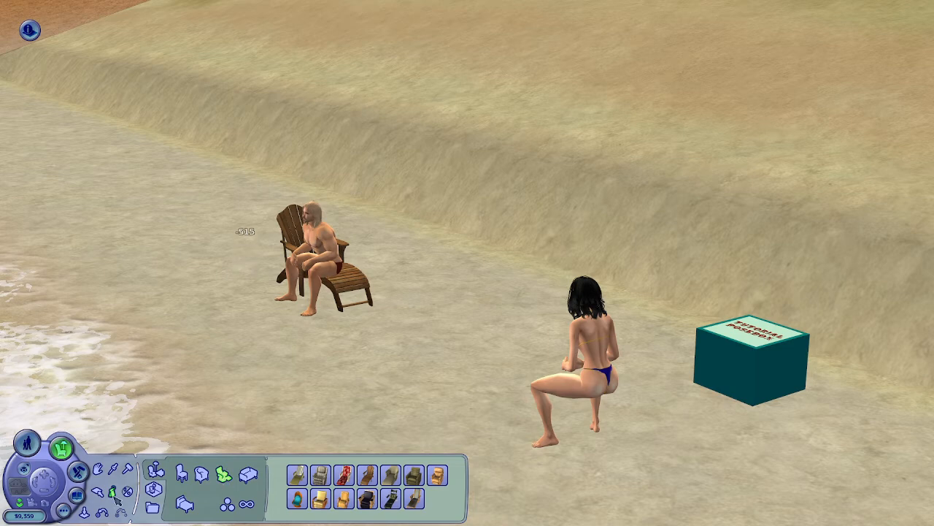
key("F1")
Examine the blond male Sim's Relax pose on the lounge up close from the front in camera view
key("Tab")
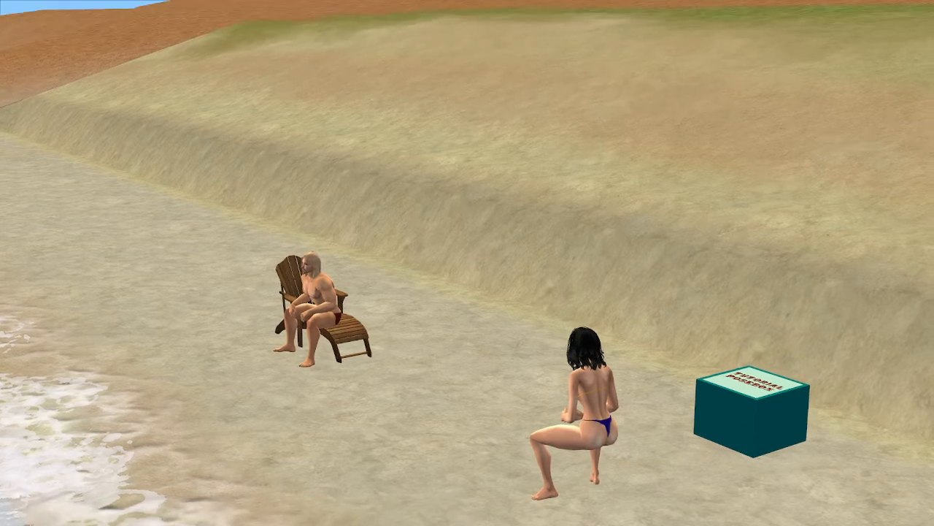
key("w")
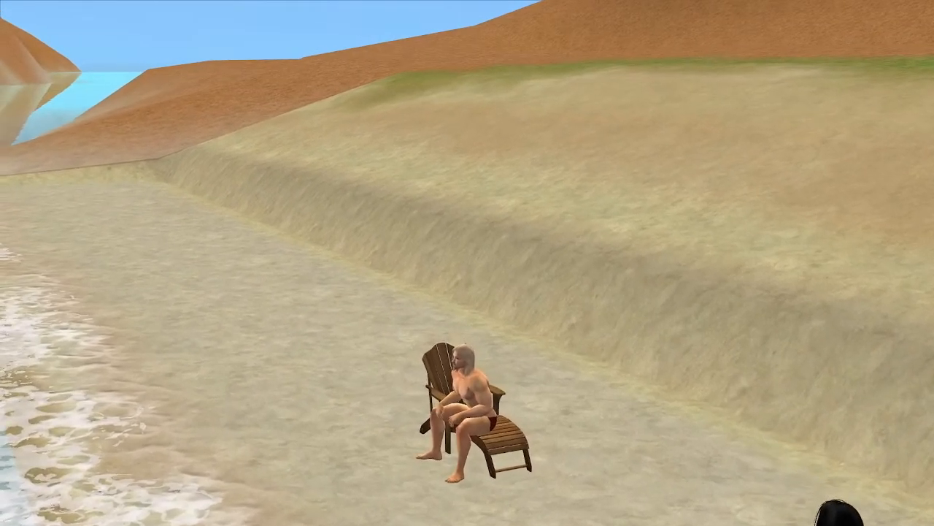
key("a")
key("w")
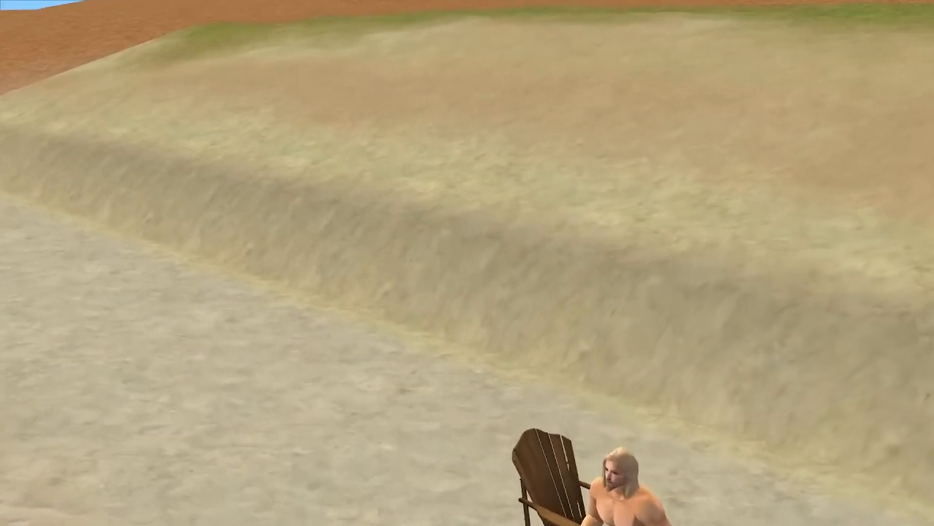
key("q")
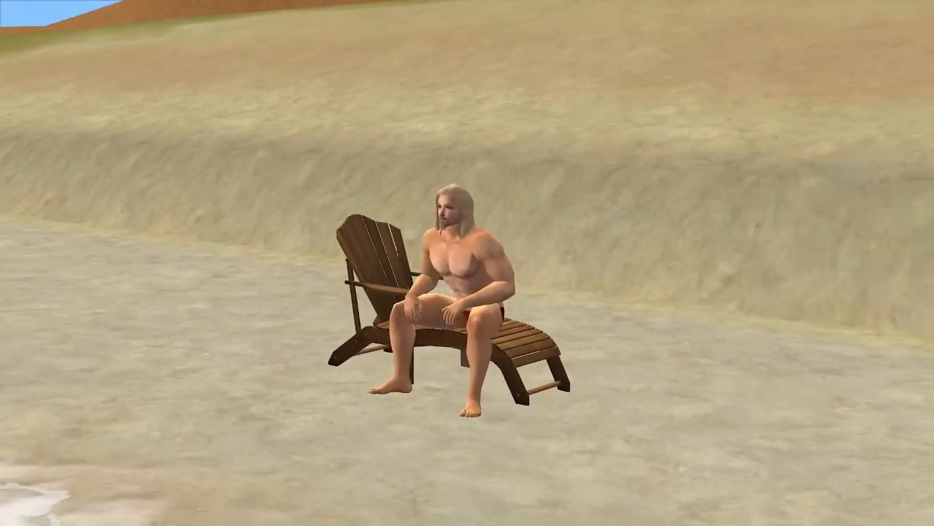
key("a")
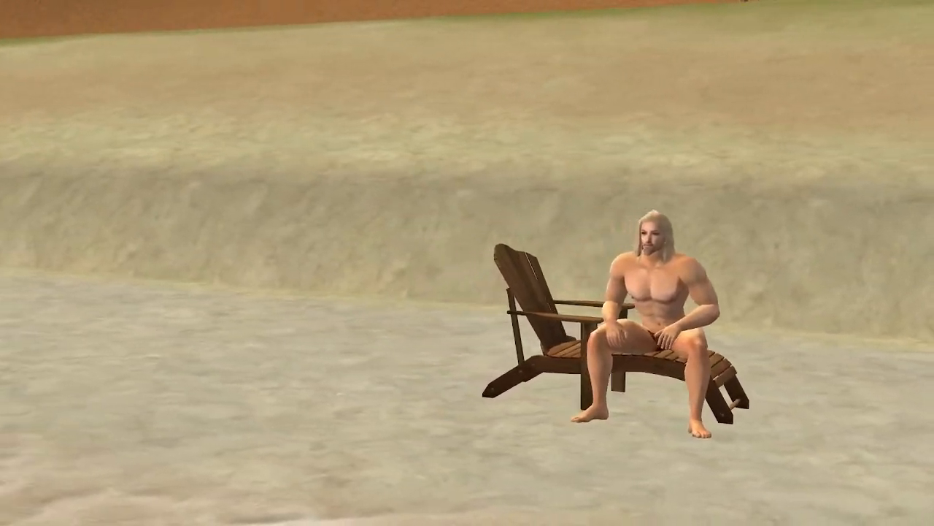
key("w")
key("w")
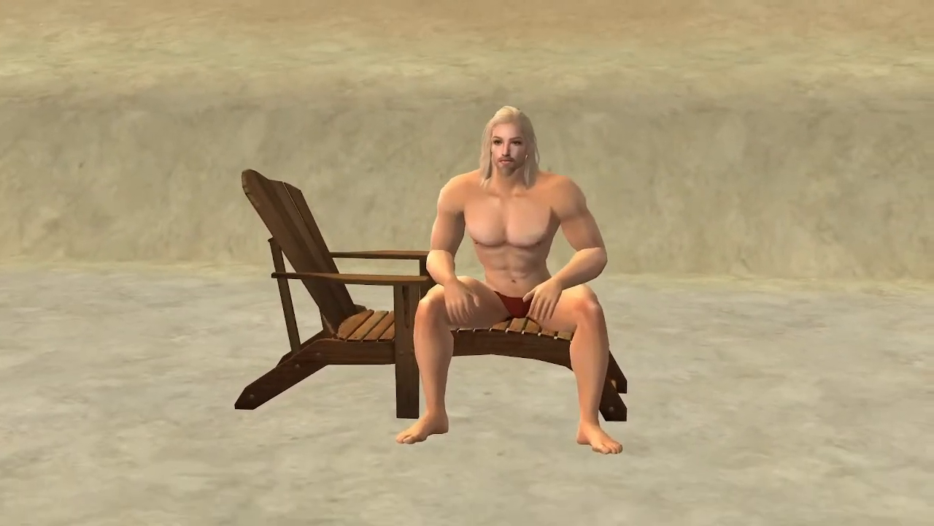
key("a")
key("w")
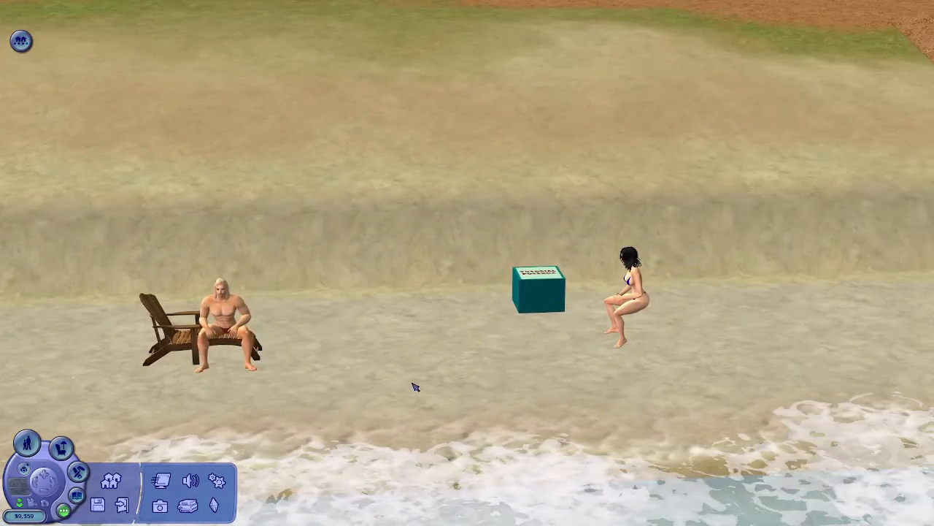
In Live mode, use the Tutorial Posebox to release the blond male Sim from the Relax pose
left_click(28, 443)
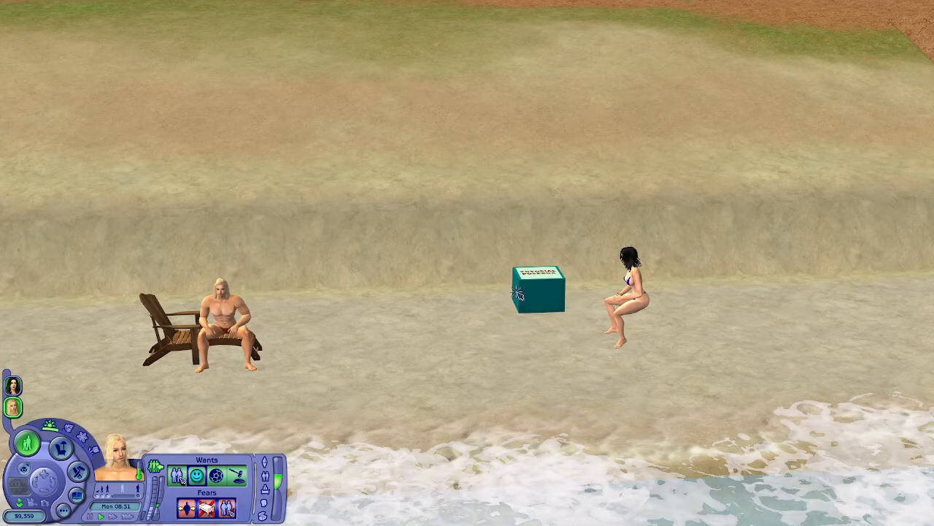
left_click(532, 290)
left_click(581, 266)
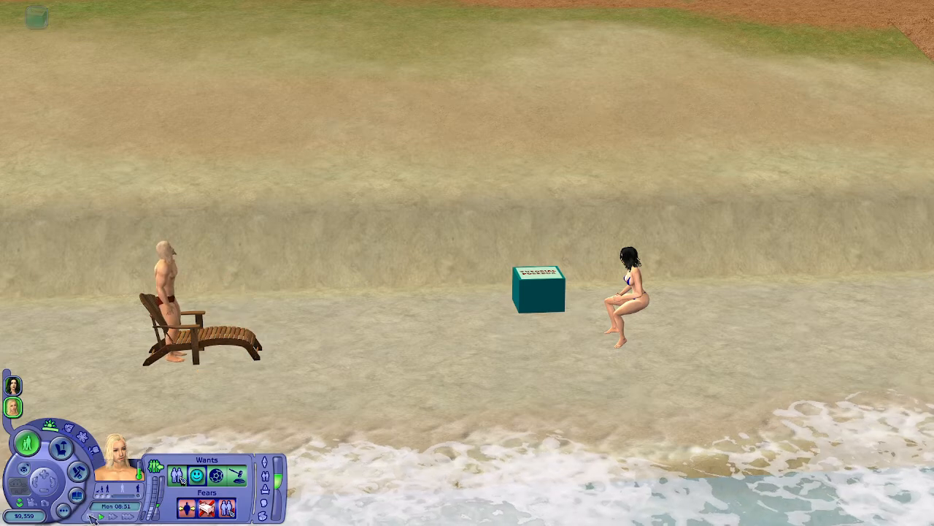
In Buy mode, move the blond male Sim beside the Tutorial Posebox and place the female Sim on the same tile, then return to Live mode
left_click(62, 446)
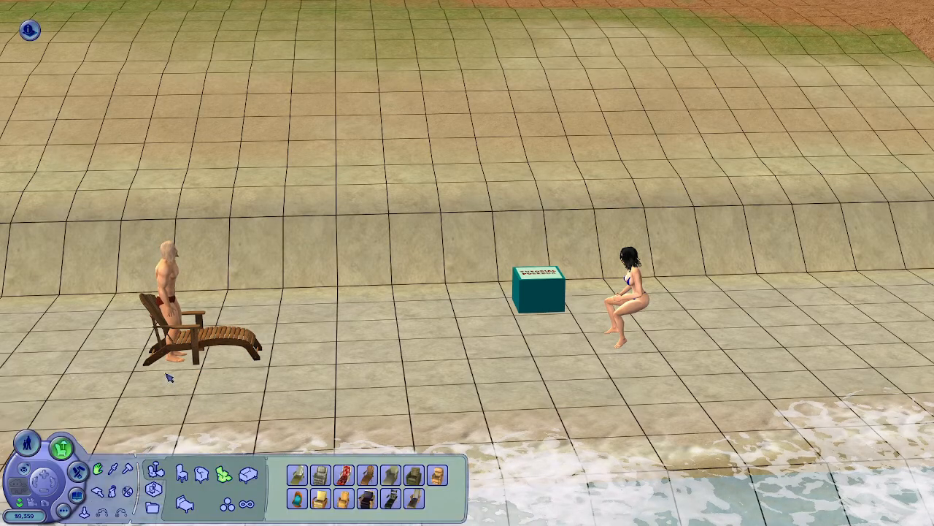
left_click(165, 363)
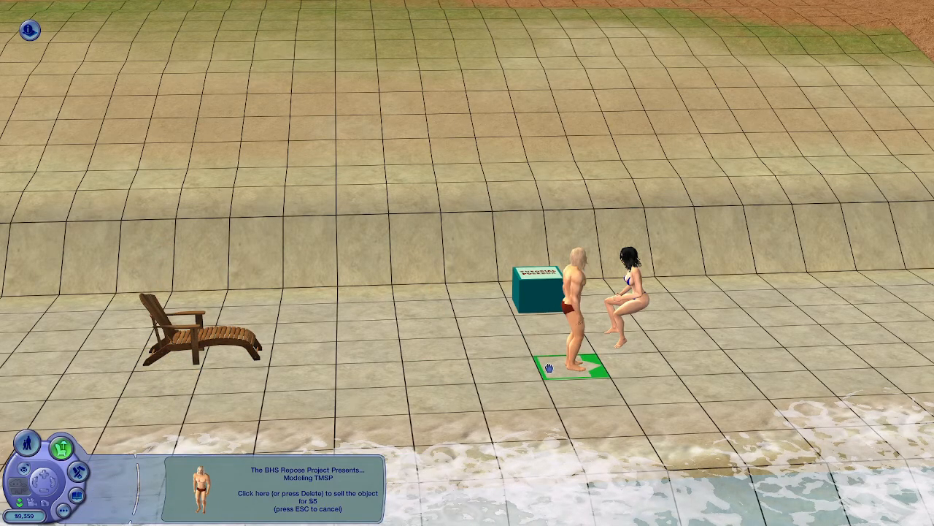
left_click(577, 362)
left_click(632, 295)
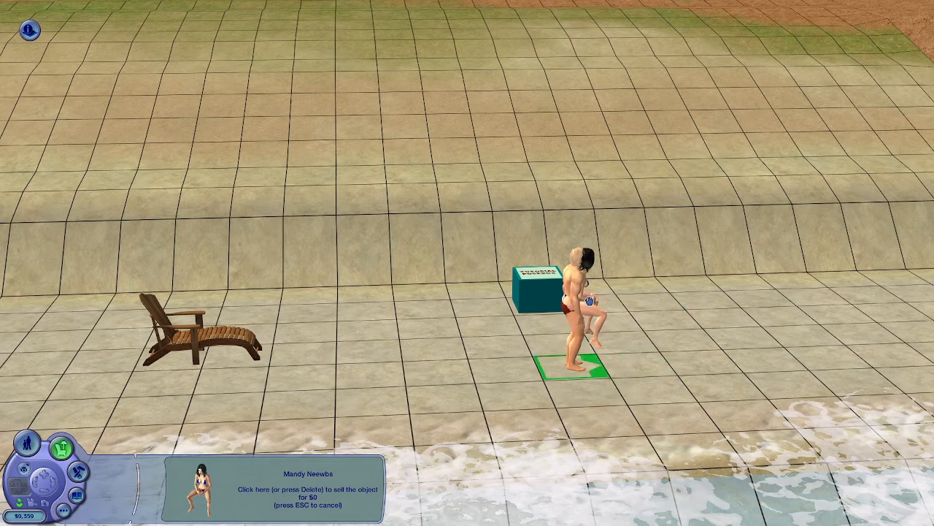
left_click(566, 363)
left_click(27, 443)
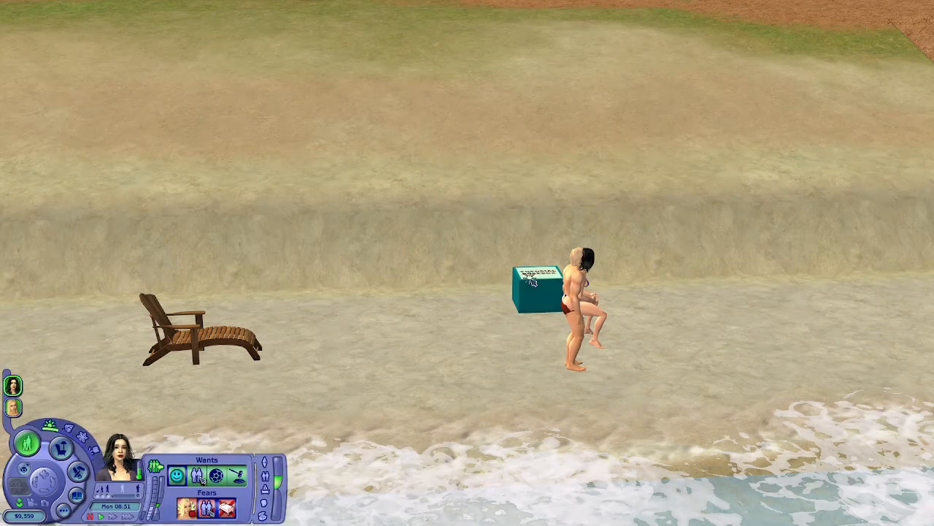
Use the Tutorial Posebox to release the dark-haired female Sim from her seated pose and run the game
left_click(544, 292)
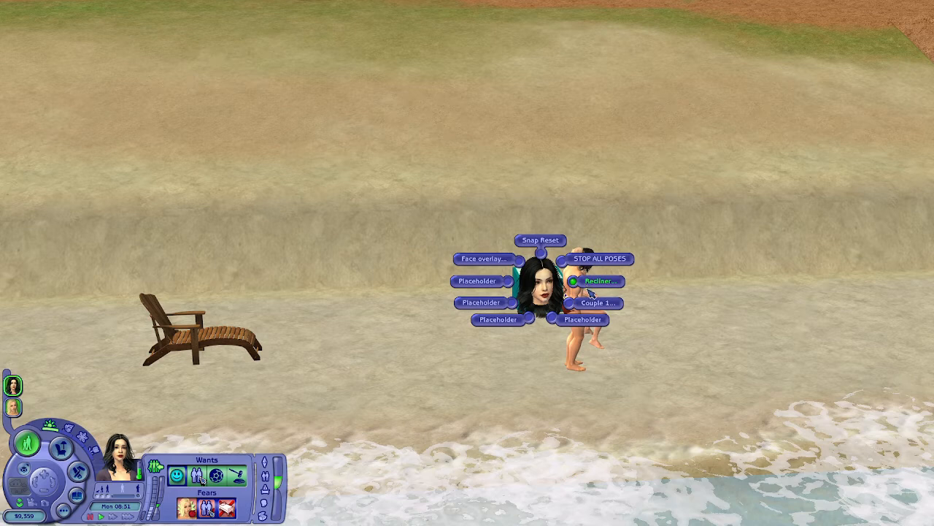
left_click(592, 281)
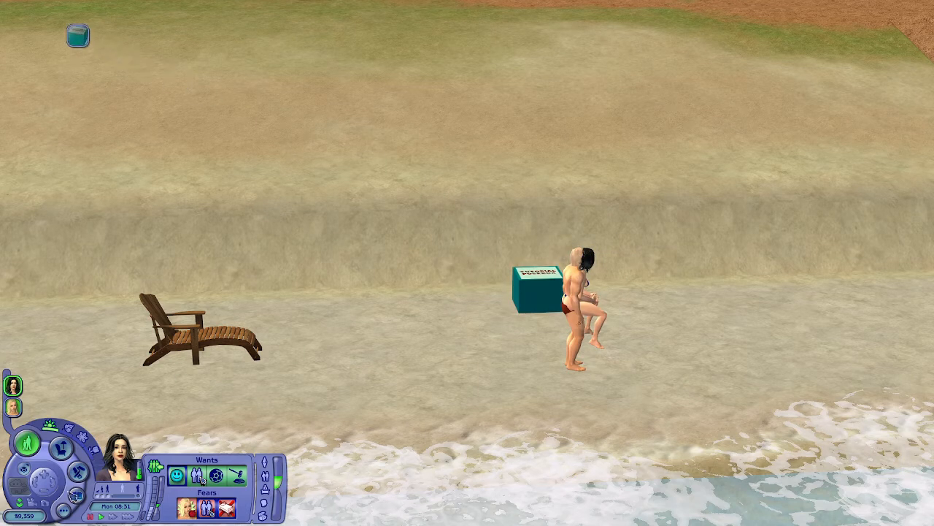
left_click(92, 516)
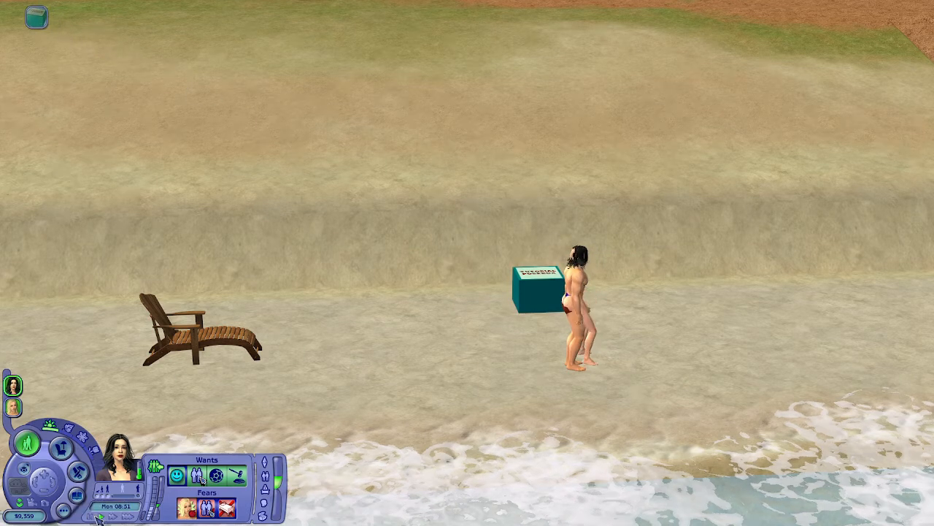
Quit The Sims 2 and save the lot
left_click(63, 510)
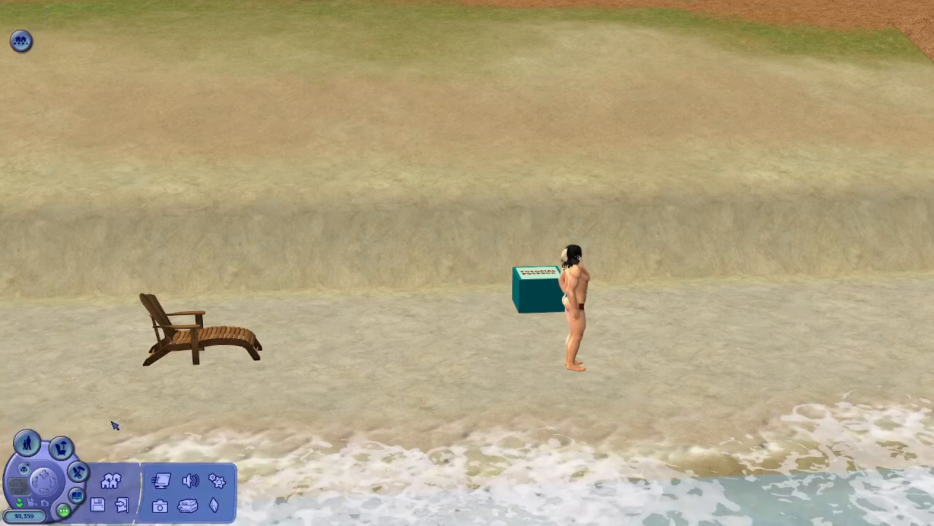
left_click(122, 504)
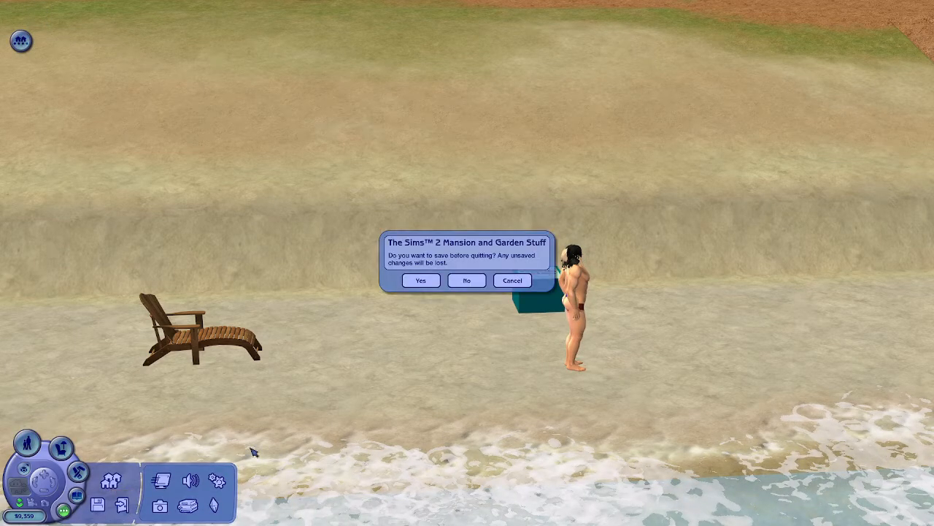
left_click(422, 281)
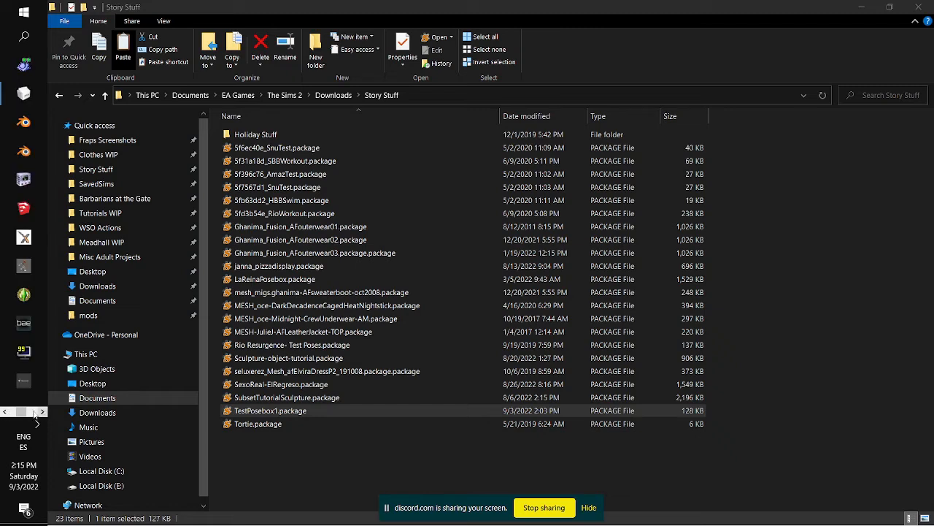
Switch to MilkShape 3D and start a new empty model in place of the couple running pose
left_click(7, 412)
left_click(42, 413)
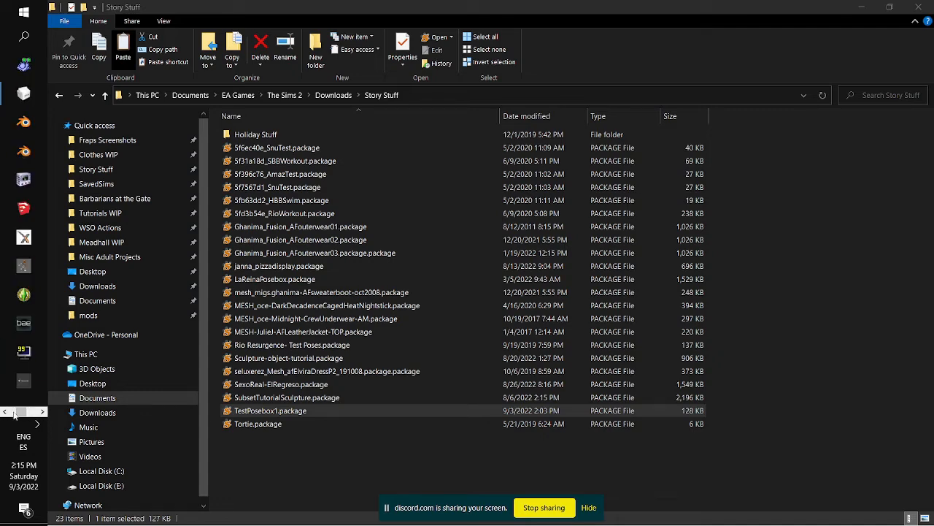
left_click(24, 92)
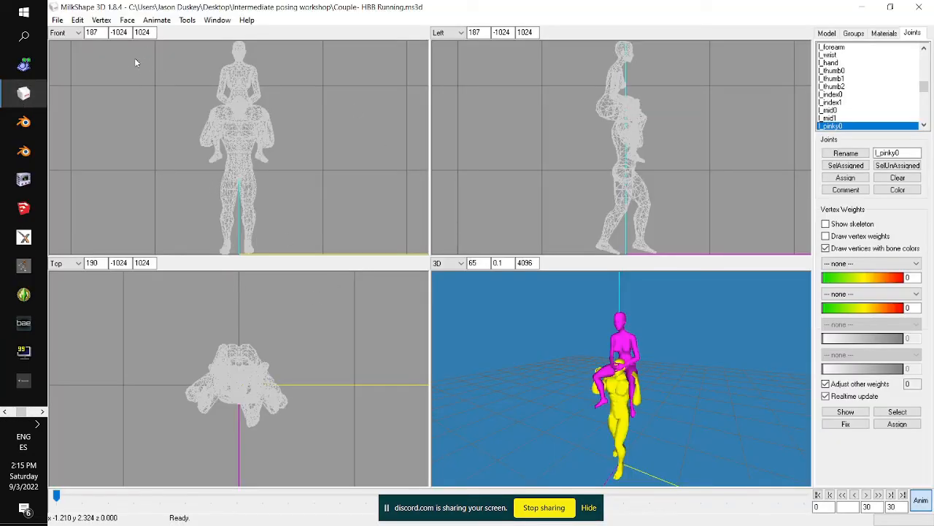
left_click(56, 20)
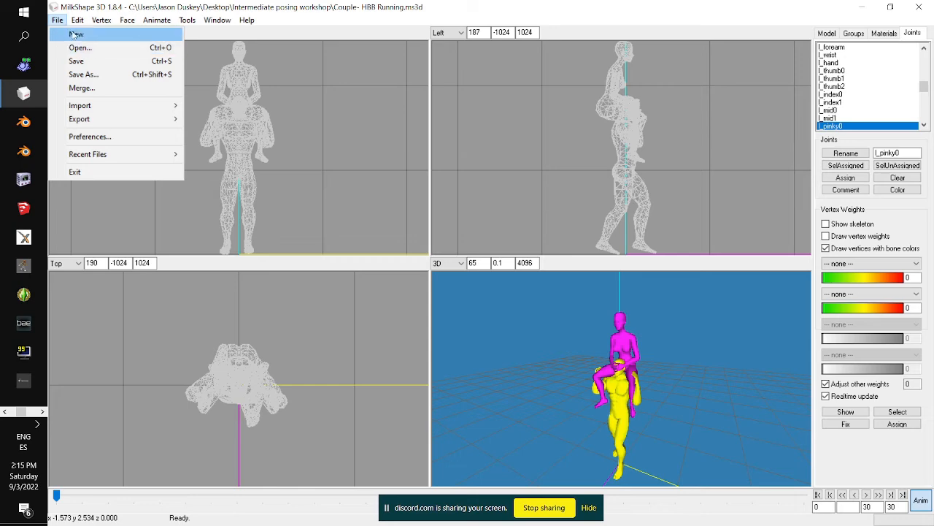
left_click(74, 34)
Import the Wavefront OBJ file Couple 1.obj from the Intermediate posing workshop folder
left_click(57, 19)
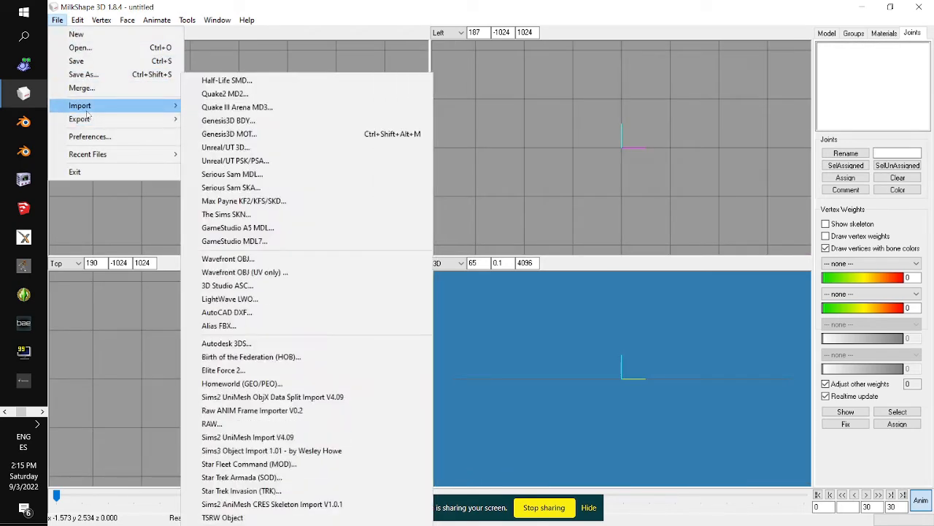
mouse_move(177, 119)
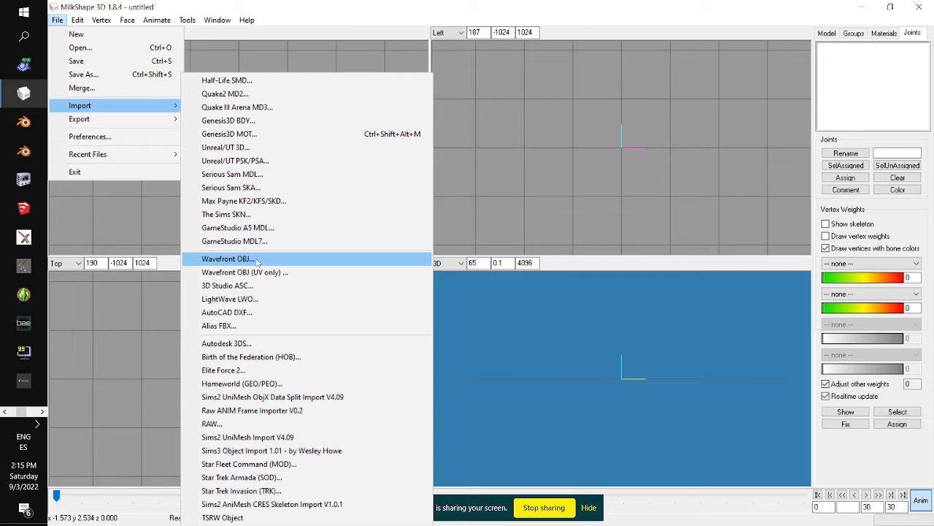
left_click(255, 259)
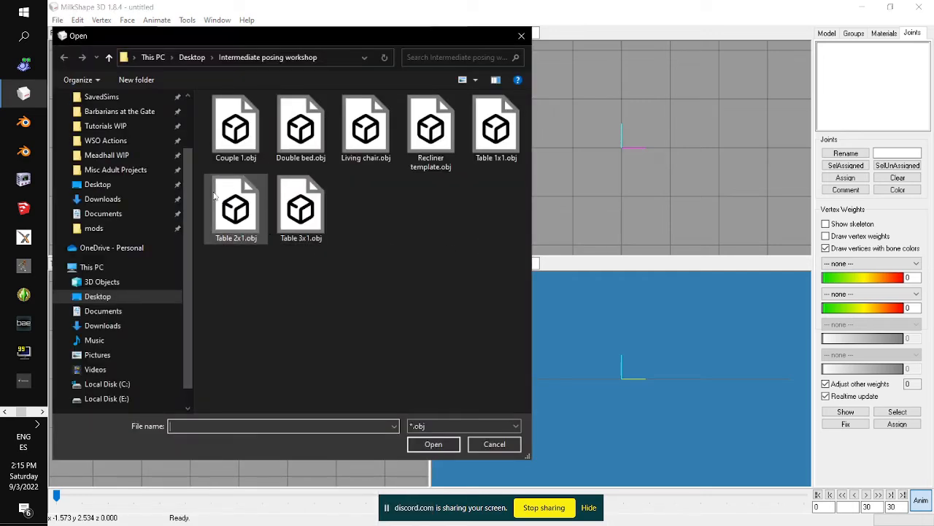
double_click(235, 128)
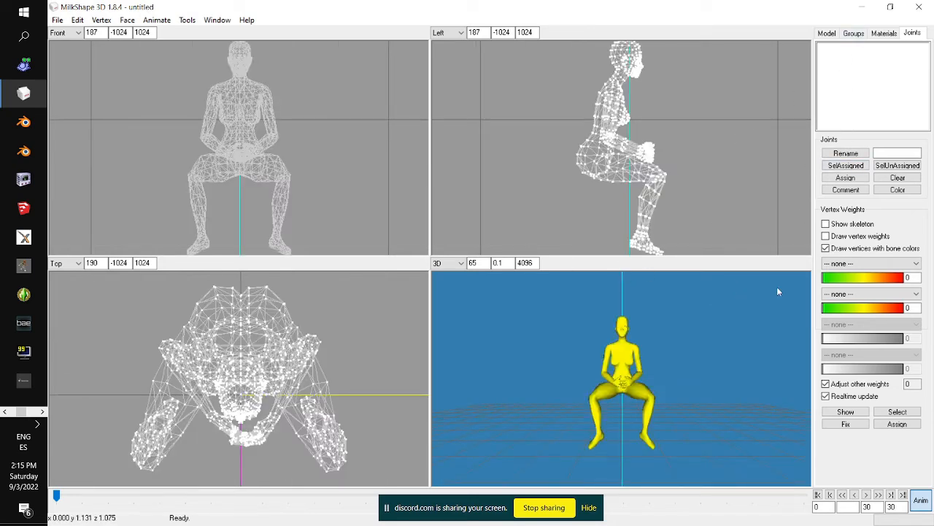
Rename the imported Rio mesh group to NotRio
left_click_drag(777, 286, 788, 413)
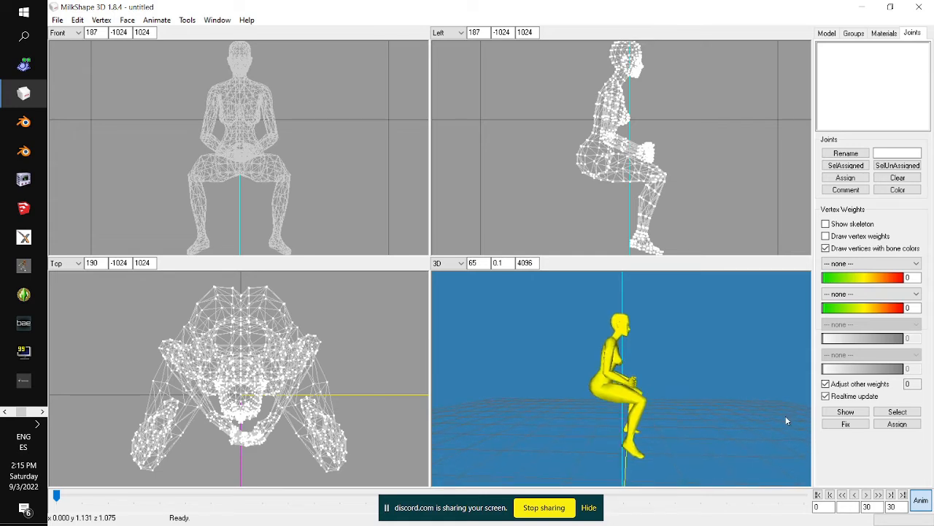
left_click(854, 33)
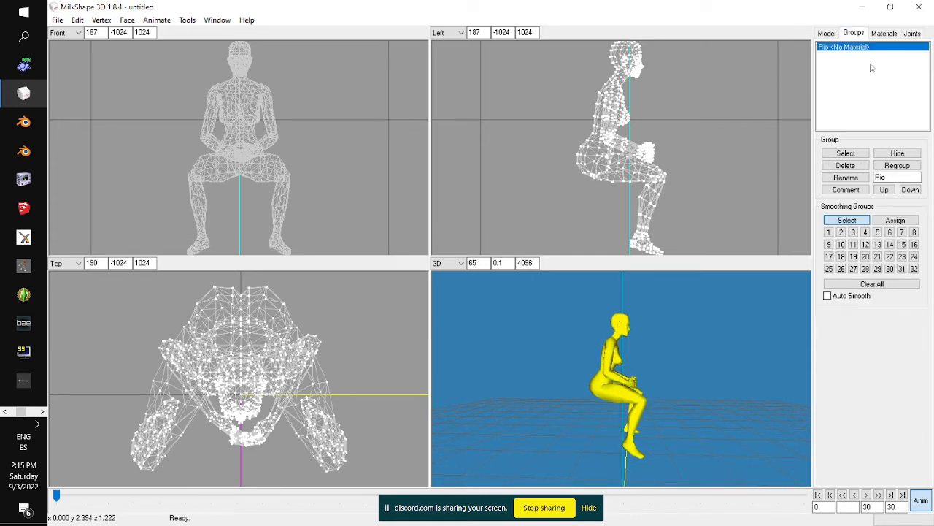
left_click(899, 178)
type("B")
left_click(846, 177)
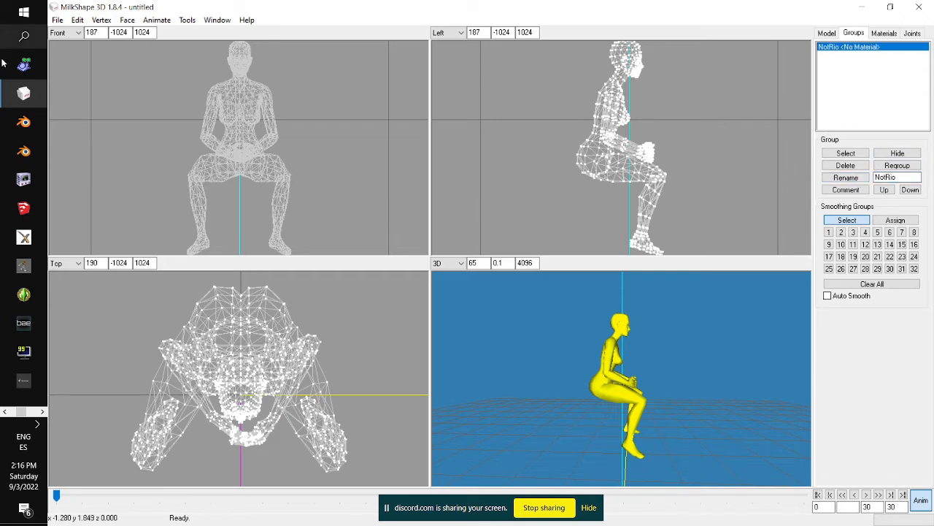
left_click(57, 20)
mouse_move(93, 123)
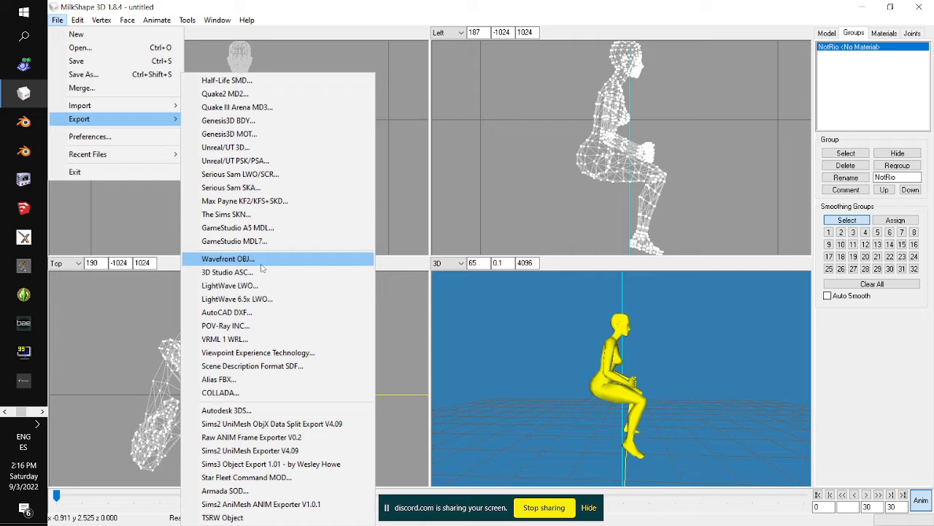
left_click(398, 272)
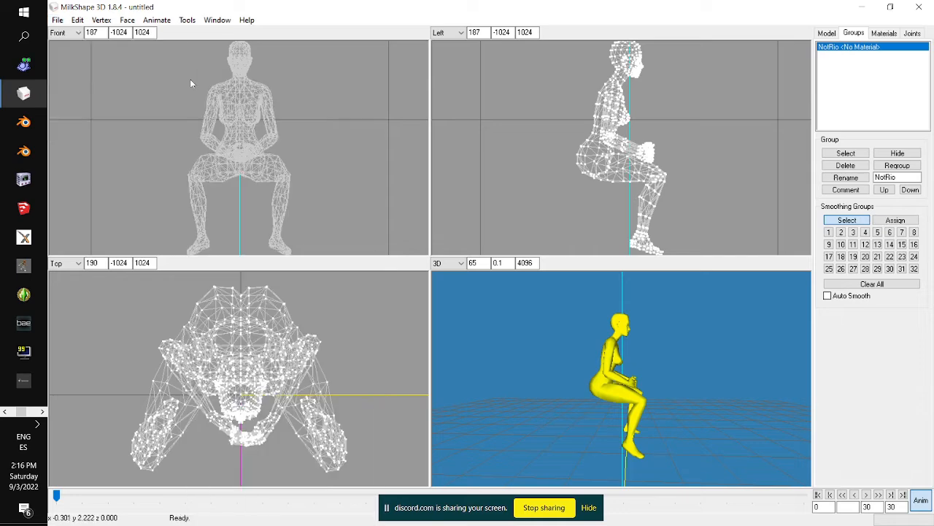
Open Couple- Rio Riding.ms3d without saving the current model and view the riding pose in animation mode
left_click(56, 22)
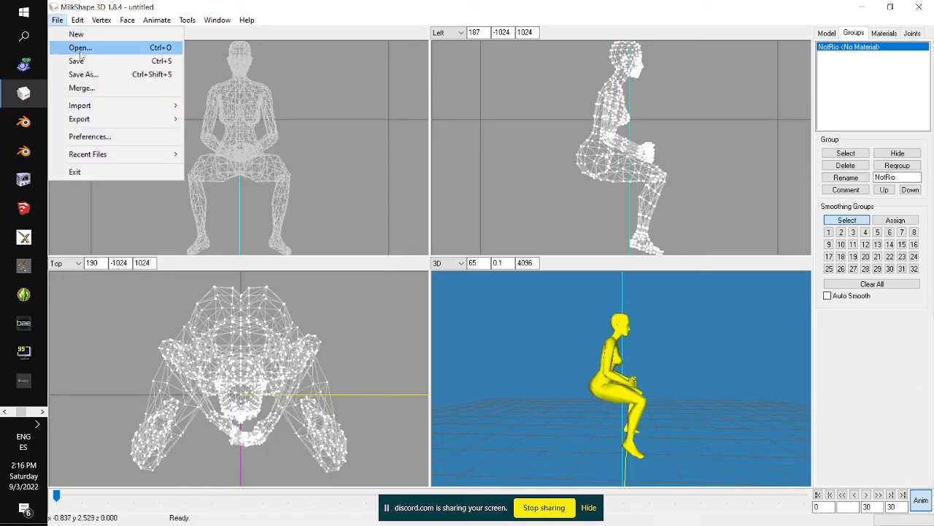
left_click(74, 49)
left_click(514, 310)
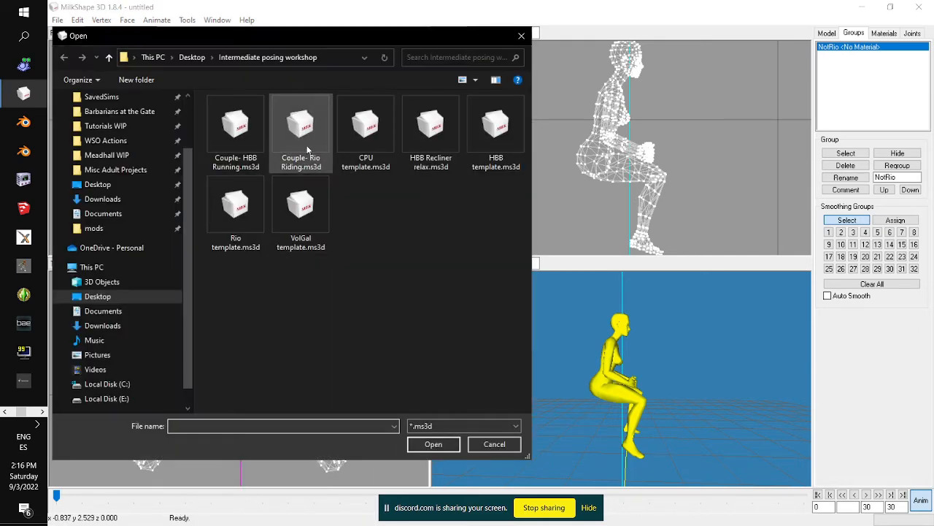
double_click(294, 128)
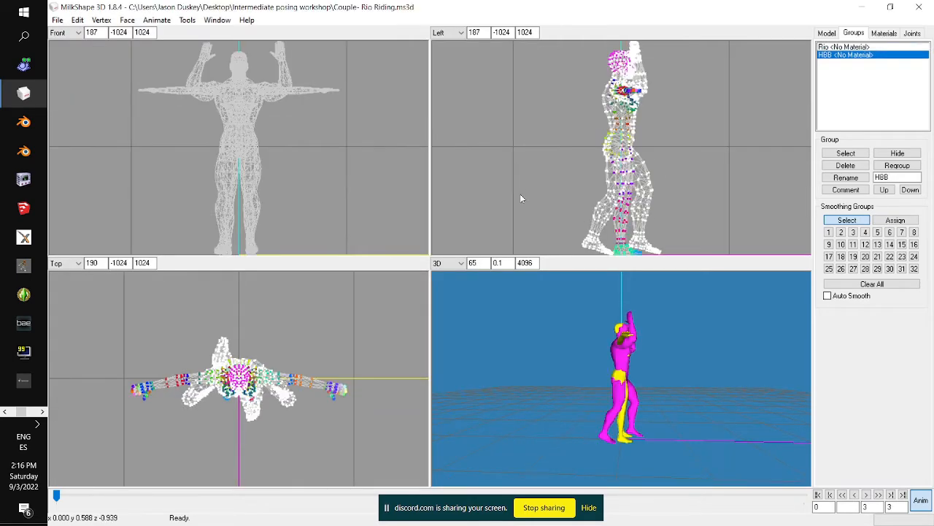
left_click_drag(579, 312, 688, 355)
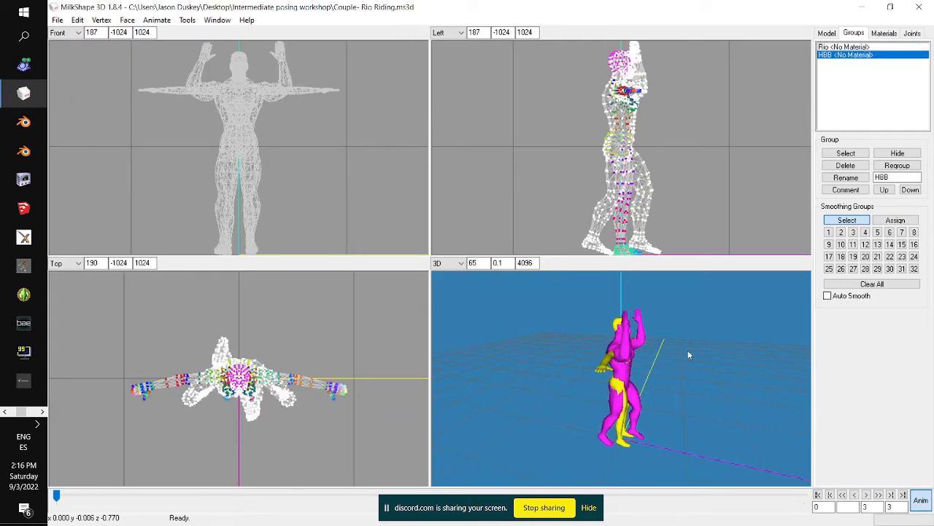
left_click(923, 502)
left_click_drag(691, 390, 764, 413)
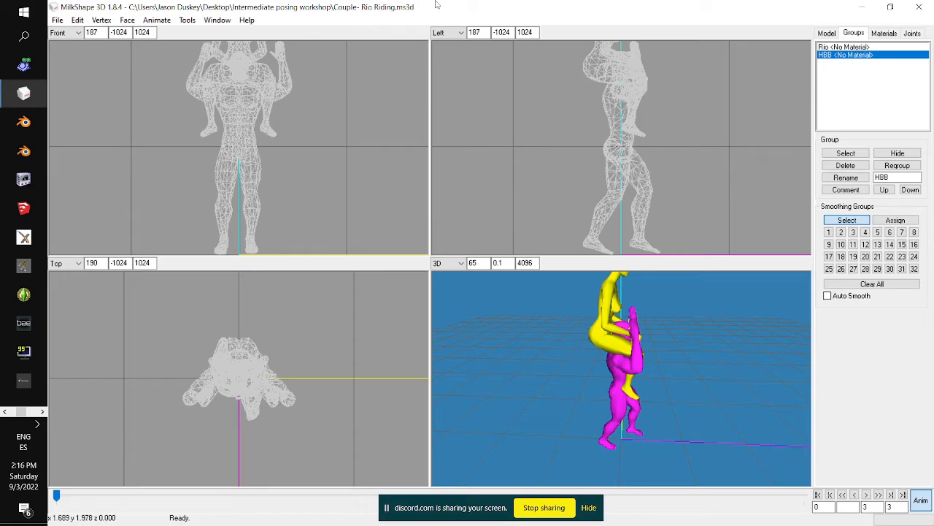
key("alt+Tab")
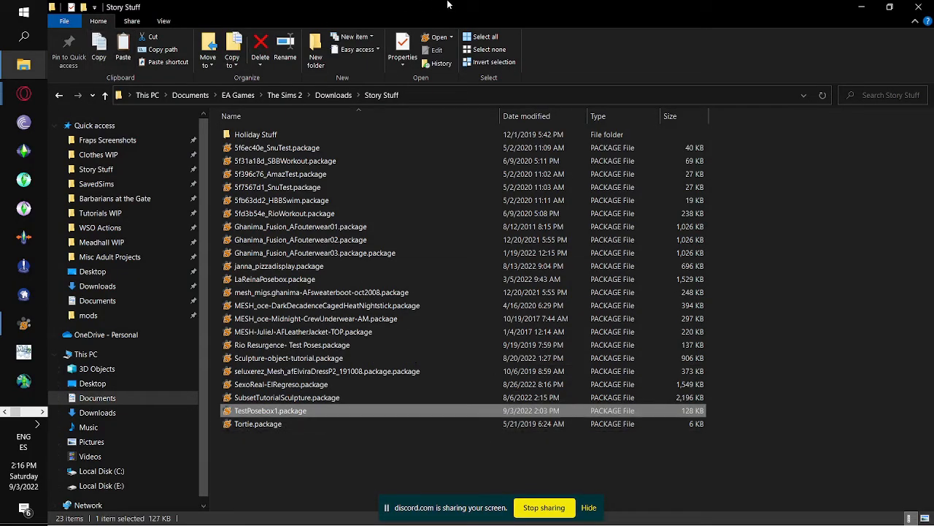
left_click(6, 412)
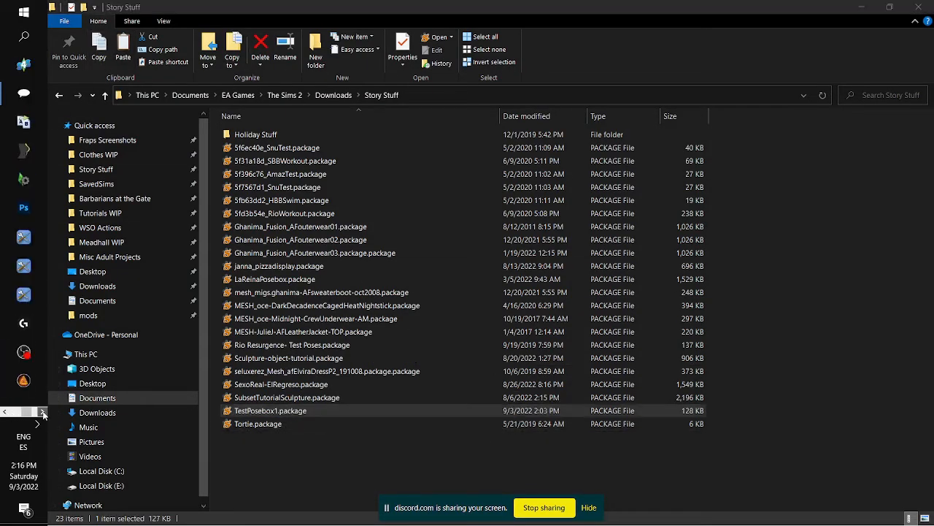
left_click(5, 414)
left_click(5, 415)
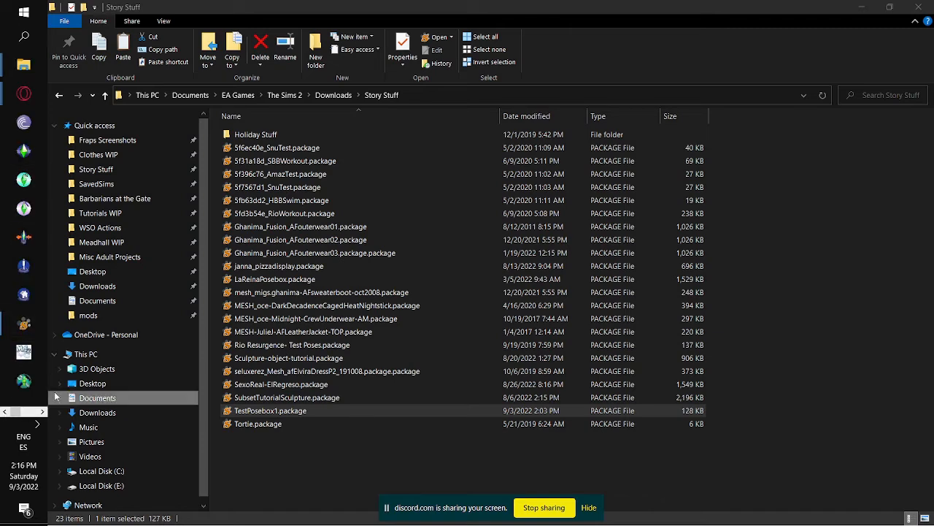
left_click(37, 424)
left_click(42, 412)
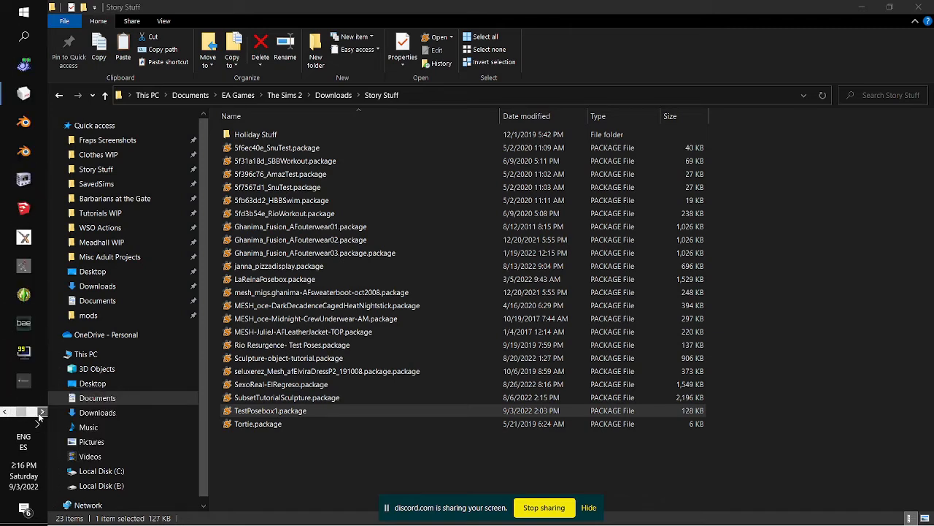
left_click(22, 95)
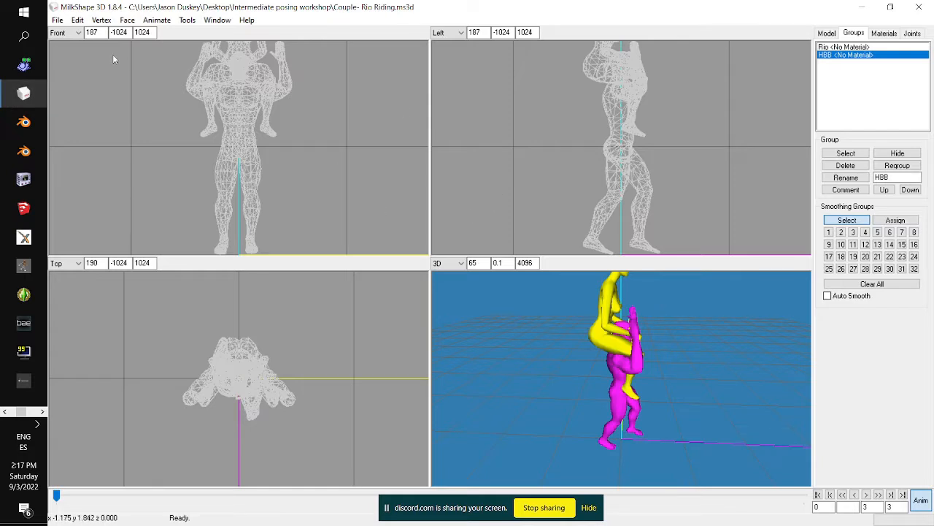
Start a new model and import Couple 1.obj as a Wavefront OBJ
left_click(57, 20)
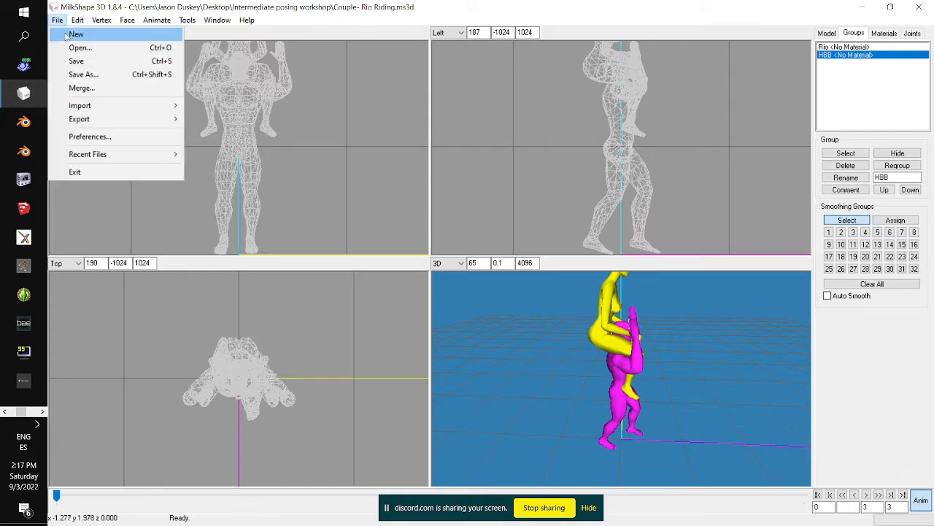
left_click(66, 35)
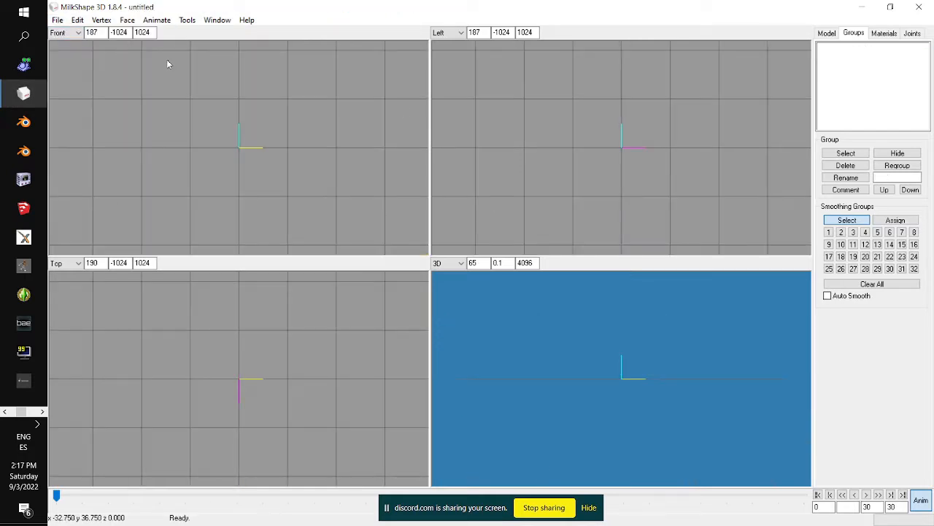
left_click(57, 20)
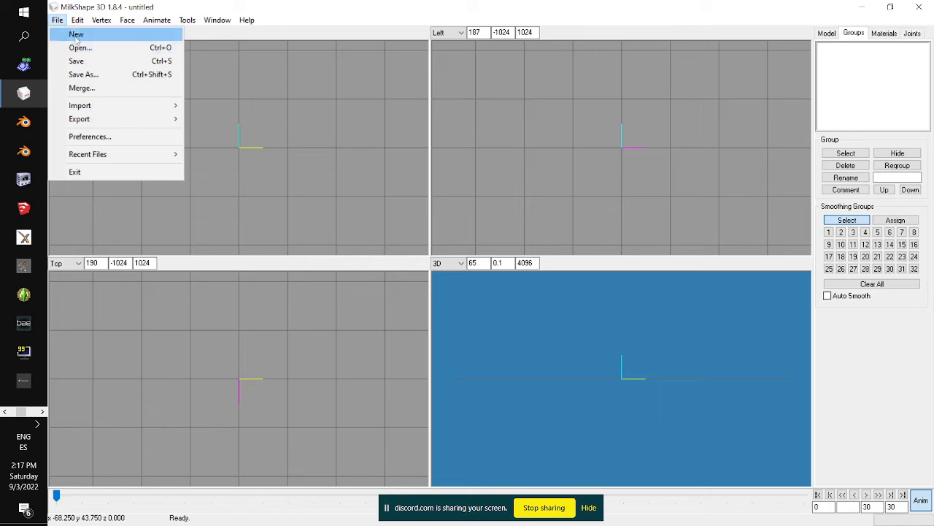
mouse_move(86, 105)
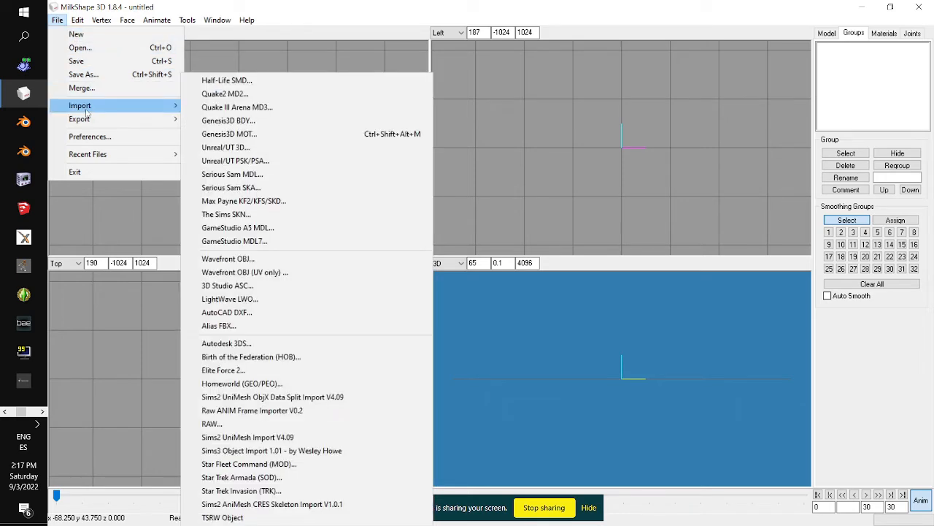
left_click(270, 258)
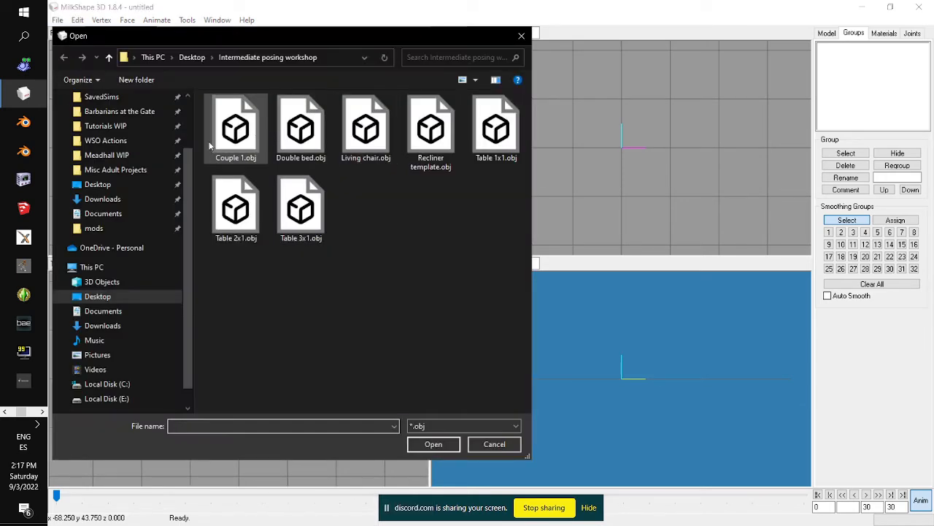
left_click(379, 139)
left_click(239, 142)
double_click(239, 142)
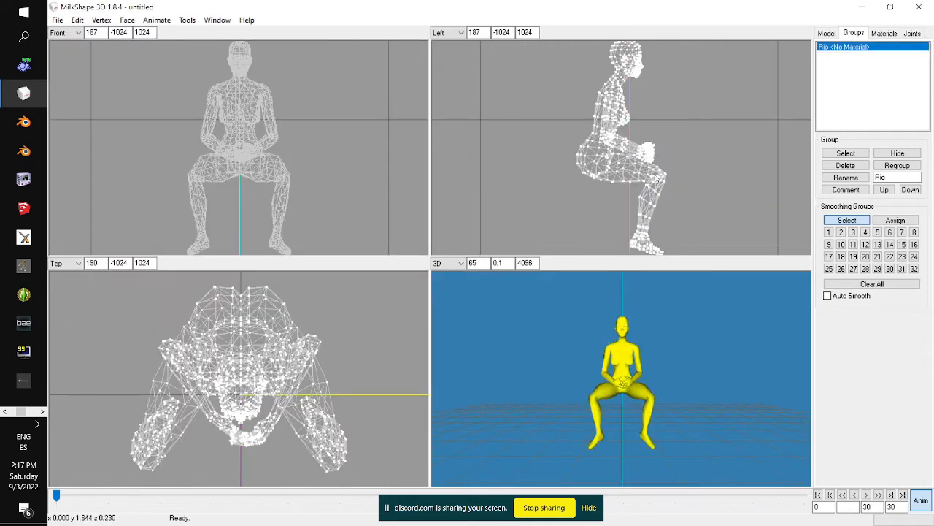
Rename the imported group to NotRio and export the model as a Wavefront OBJ, replacing Couple 1.obj
double_click(883, 178)
left_click(846, 177)
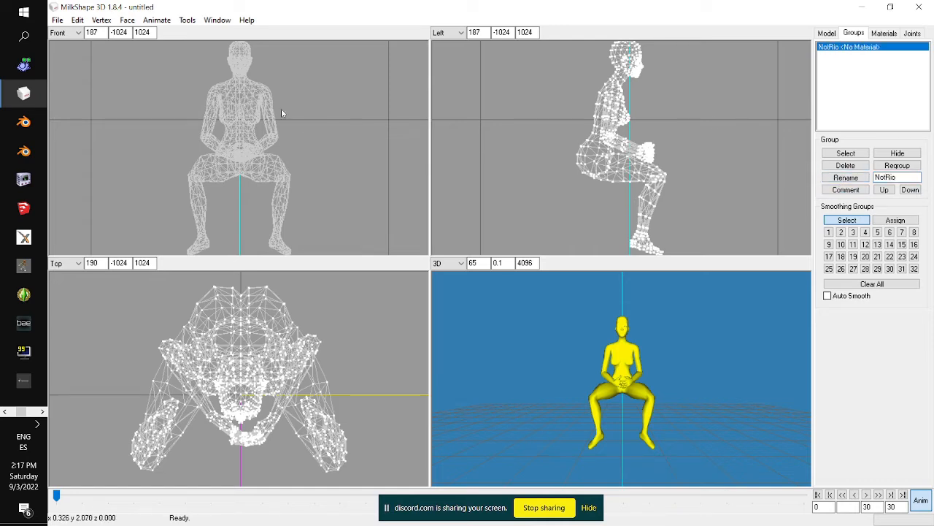
left_click(57, 20)
mouse_move(120, 119)
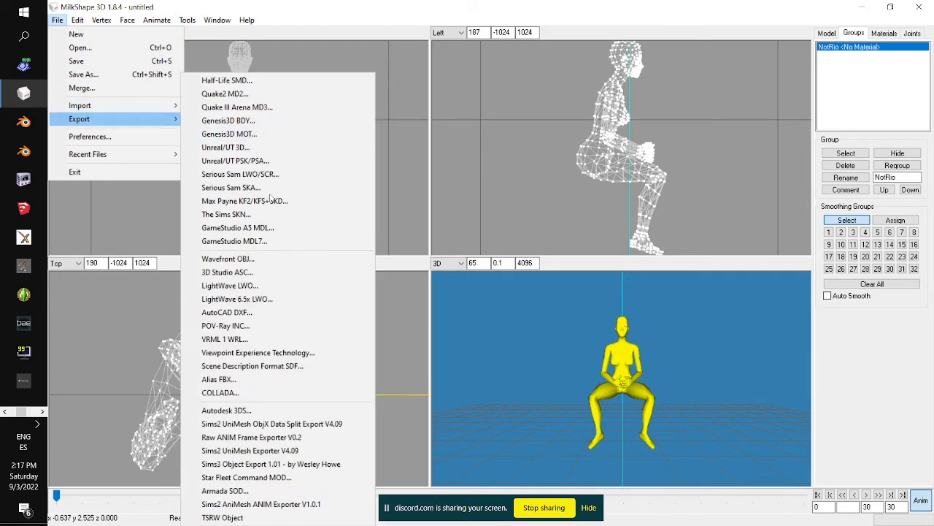
left_click(269, 259)
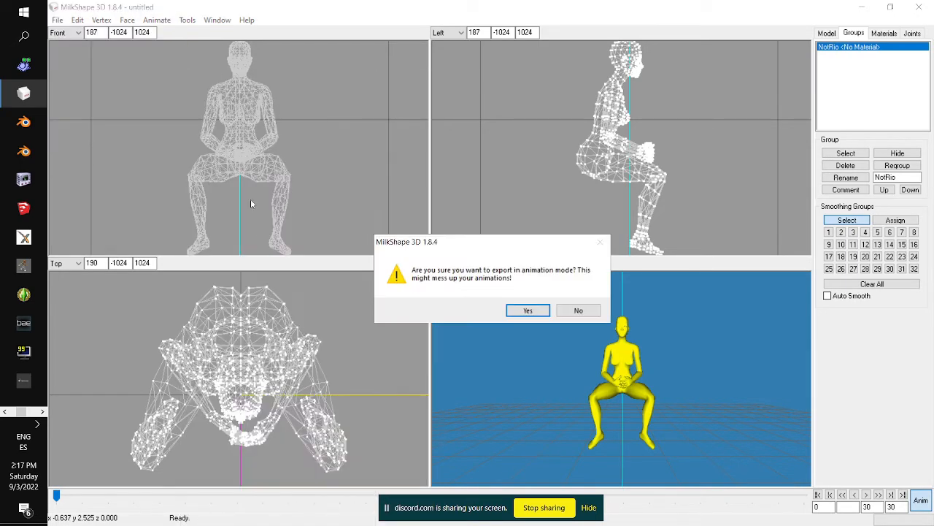
left_click(528, 310)
left_click(206, 130)
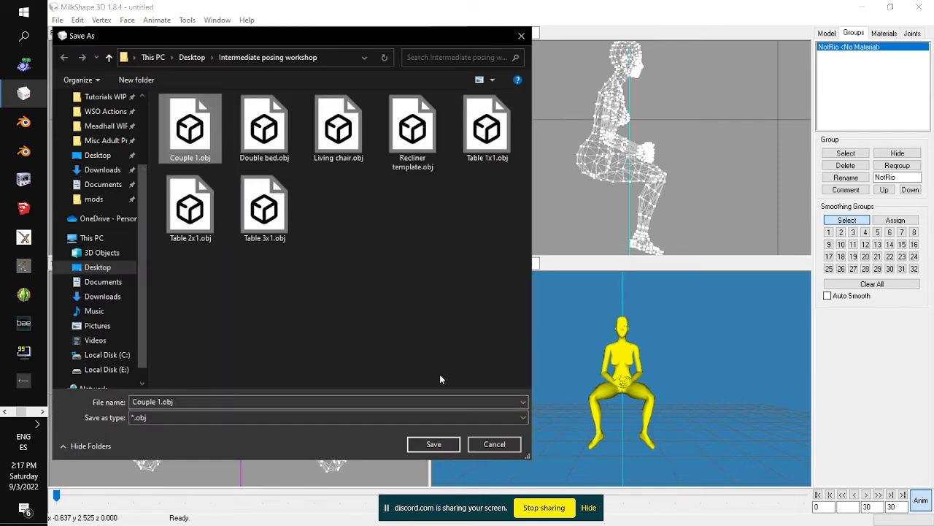
left_click(433, 444)
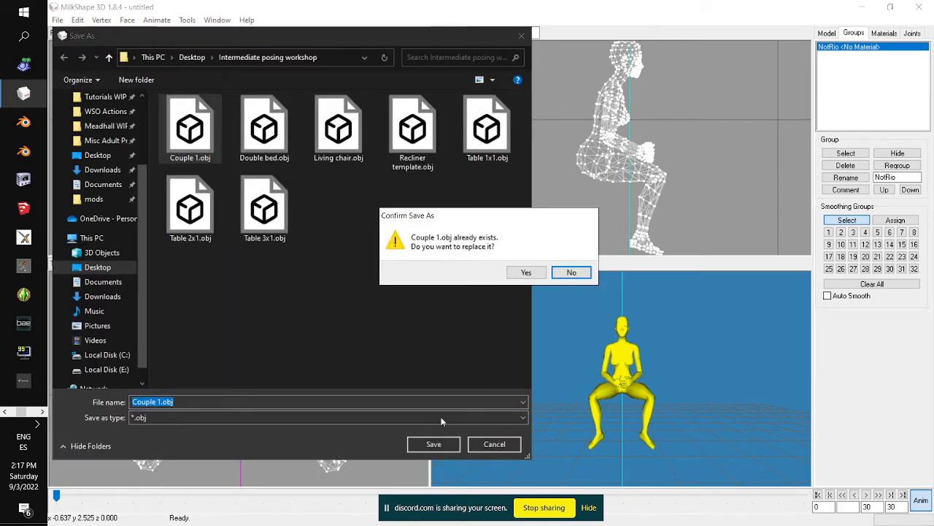
left_click(526, 272)
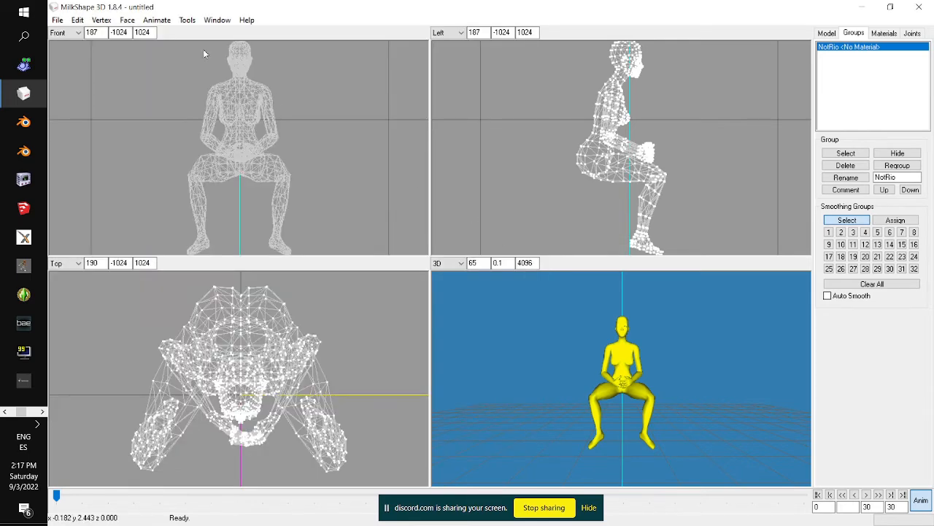
Open Couple- Rio Riding.ms3d, discarding the changes to the untitled model
left_click(58, 20)
left_click(78, 54)
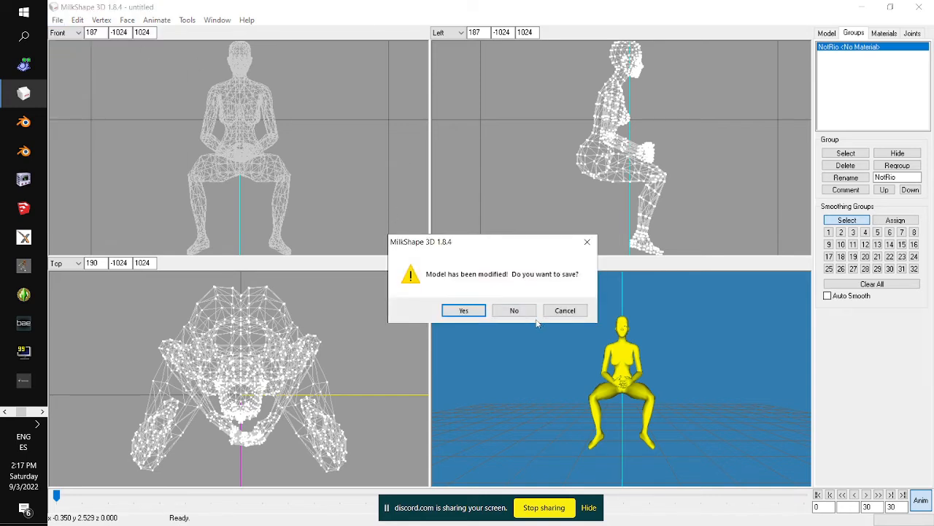
left_click(515, 312)
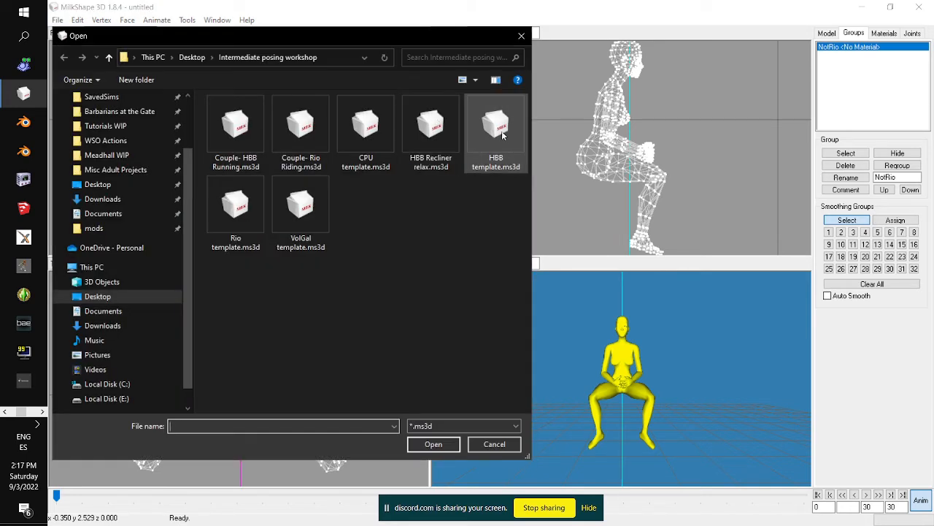
double_click(308, 145)
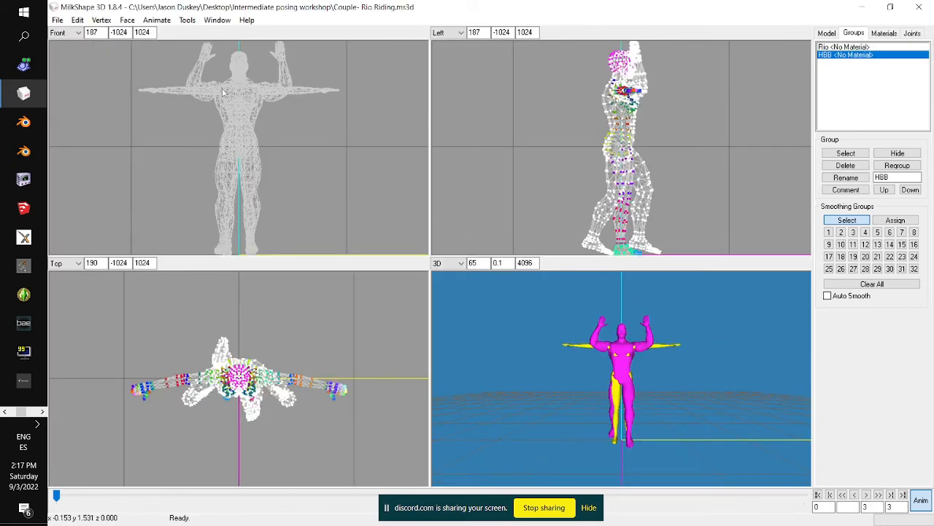
Open Rio template.ms3d from the Intermediate posing workshop folder
left_click(58, 20)
left_click(80, 48)
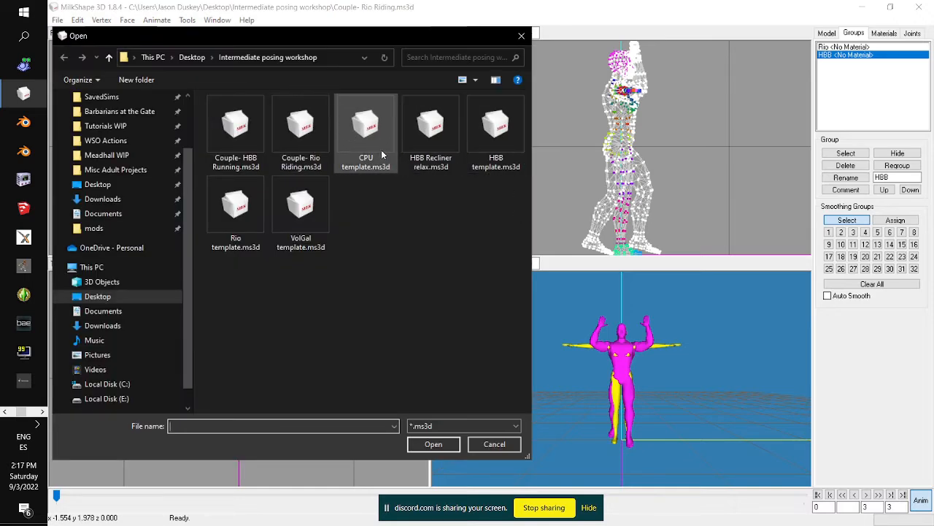
double_click(245, 209)
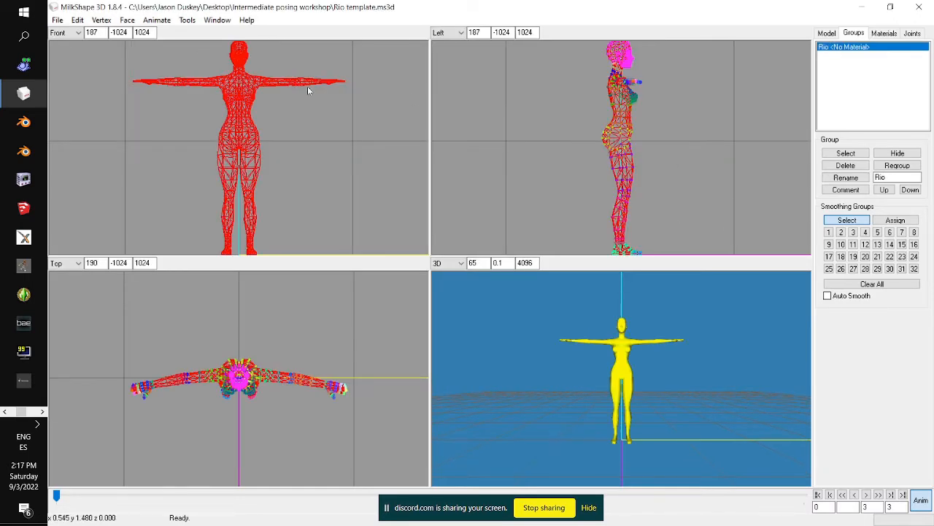
Deselect the whole Rio template mesh and turn off animation mode
left_click(85, 20)
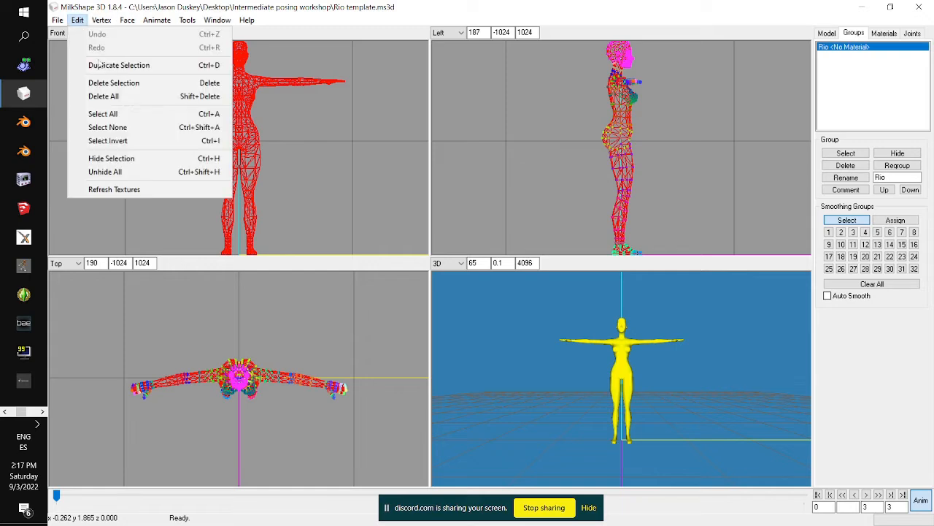
left_click(125, 127)
left_click(921, 500)
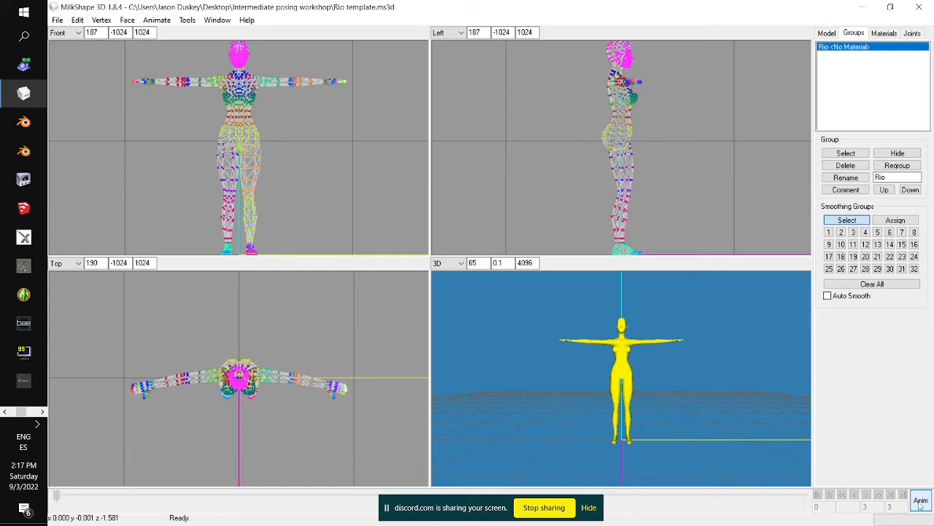
Import the Couple 1.obj reference figure as a Wavefront OBJ into the Rio template
left_click(57, 20)
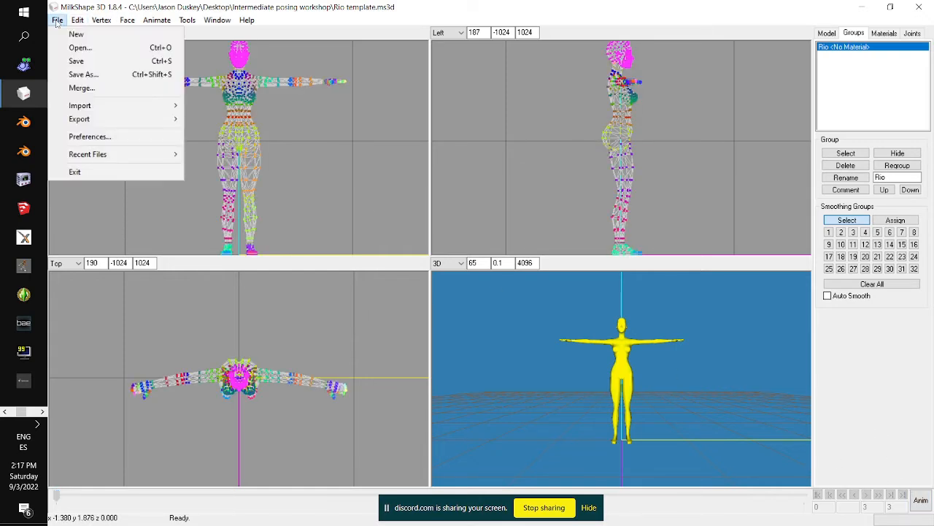
left_click(81, 105)
mouse_move(94, 118)
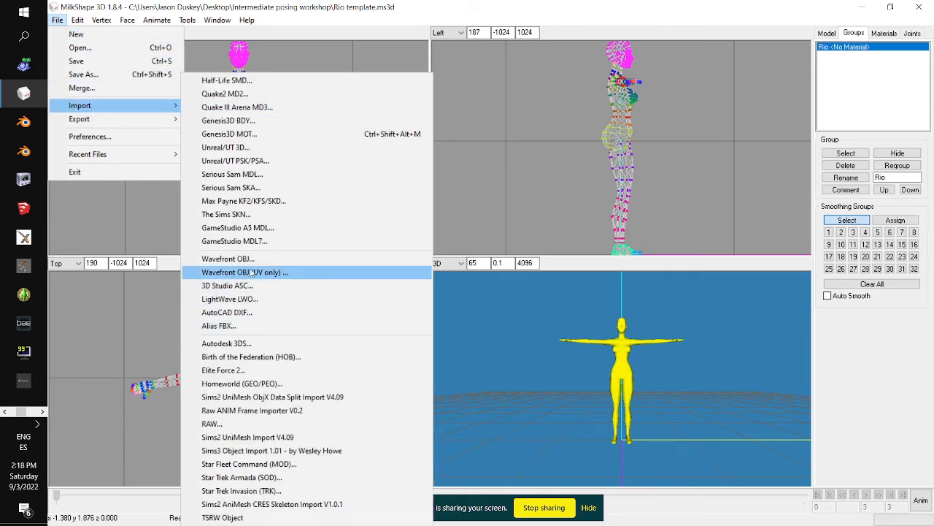
left_click(251, 272)
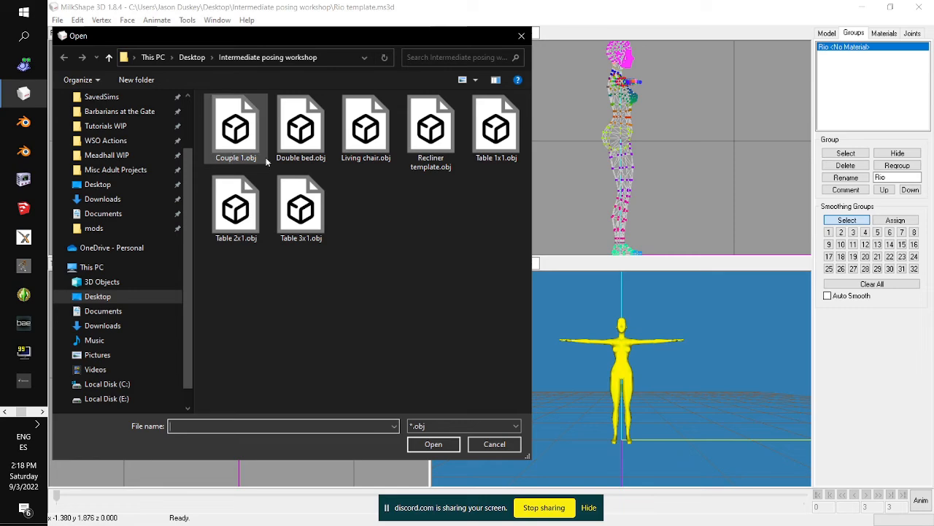
double_click(236, 135)
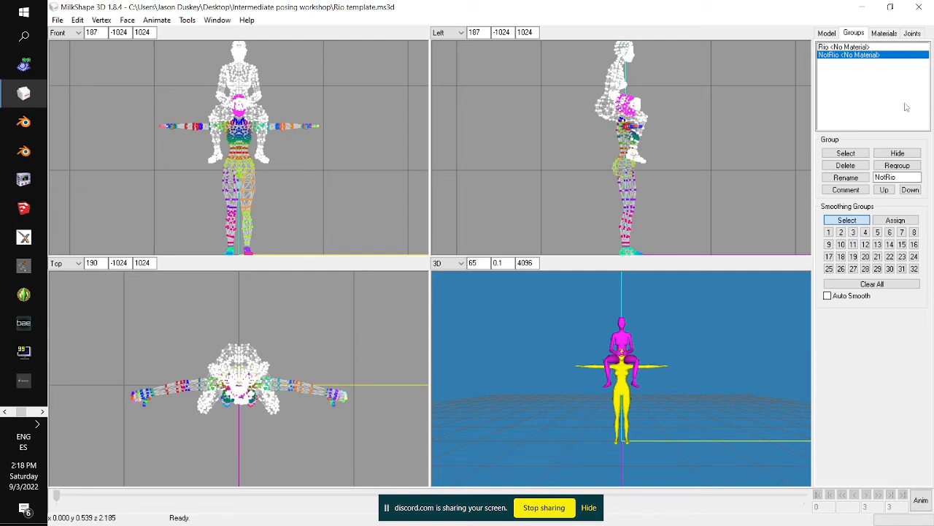
Turn off drawing vertices with bone colors in the joint display options
left_click(912, 33)
left_click(825, 248)
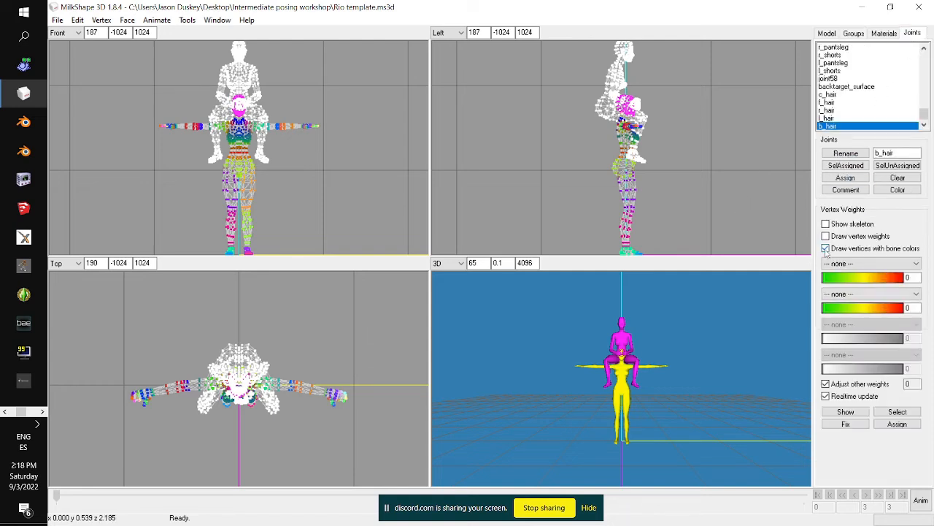
left_click(825, 249)
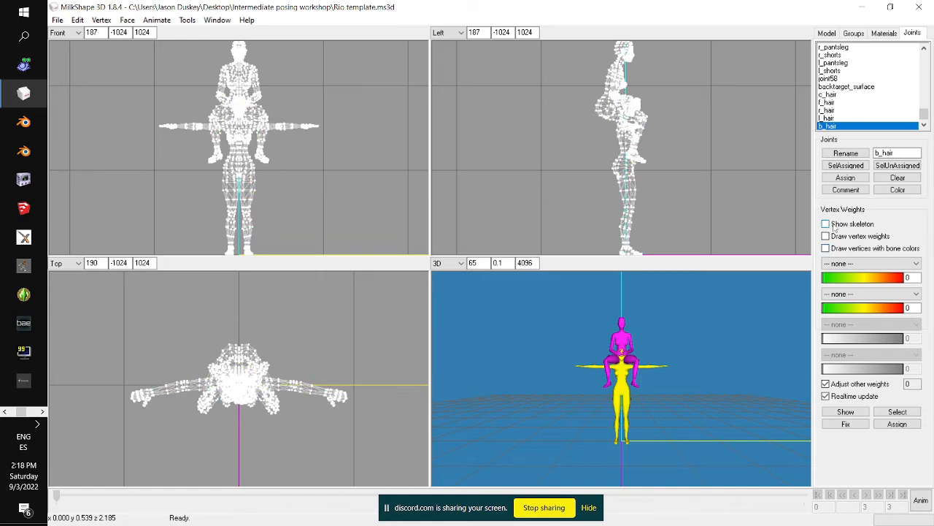
Show the skeleton and select the whole NotRio group
left_click(826, 224)
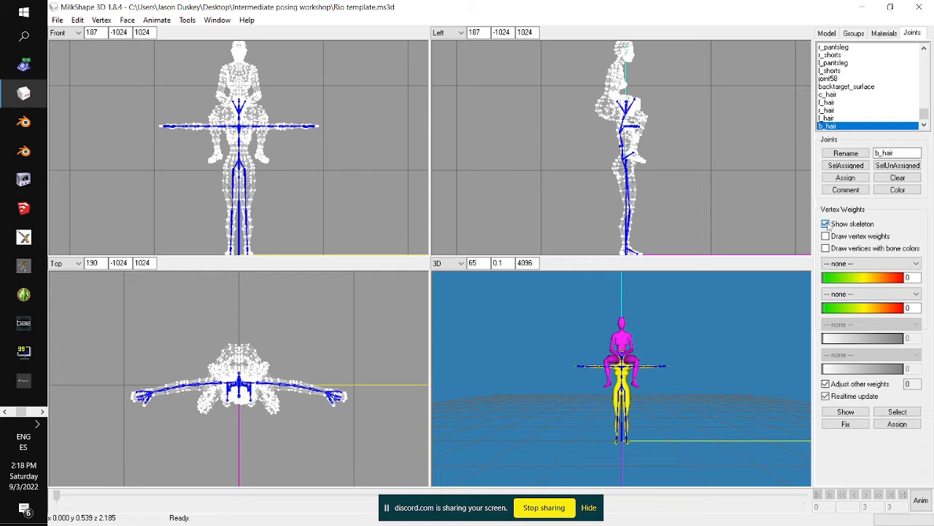
left_click(826, 224)
left_click(826, 224)
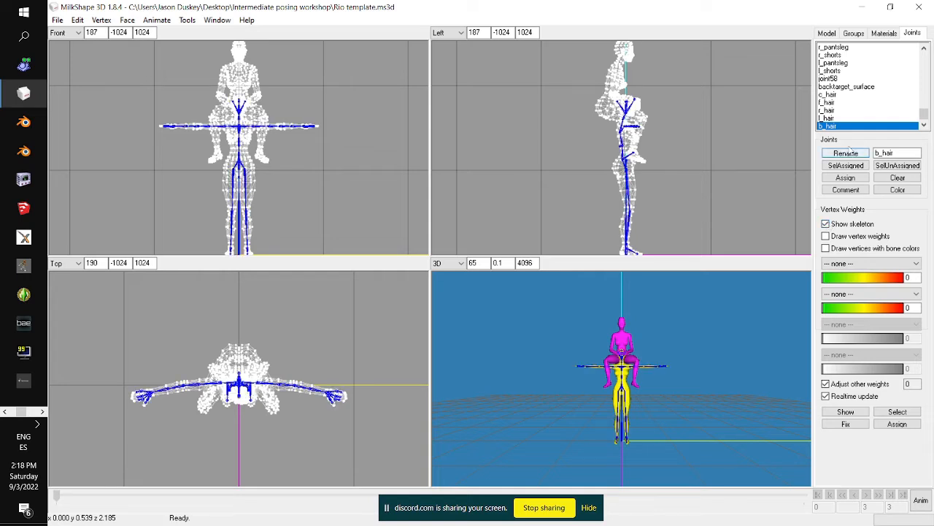
left_click(854, 34)
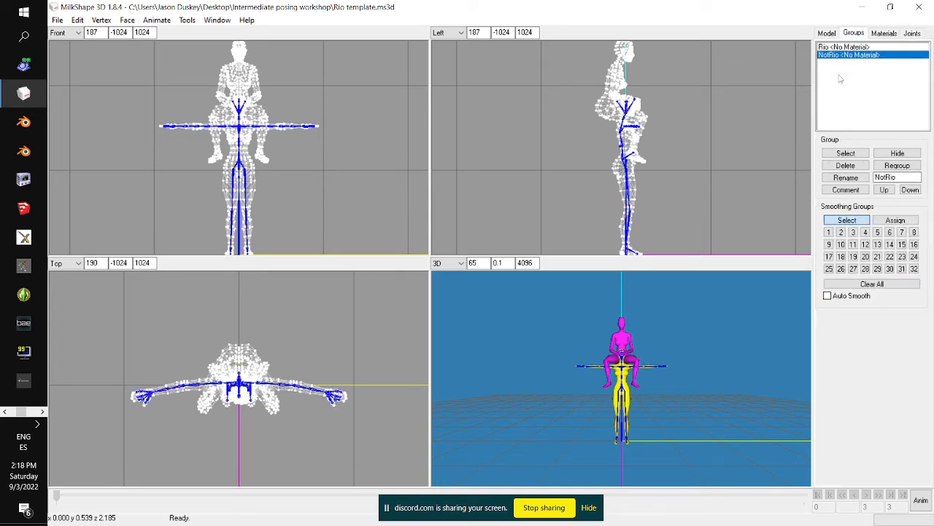
left_click(844, 153)
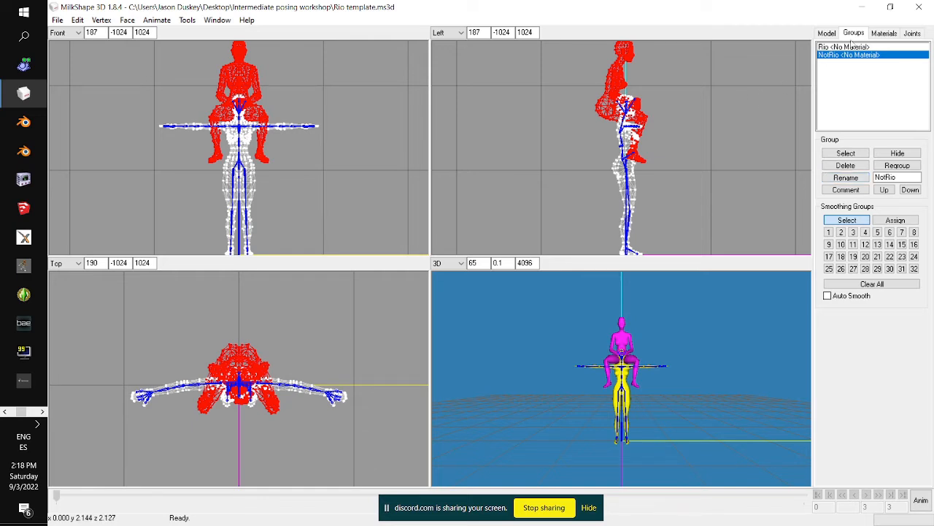
Move the selected NotRio mesh down and slightly forward in the side view so its hips overlap the Rio template's hips
left_click(830, 34)
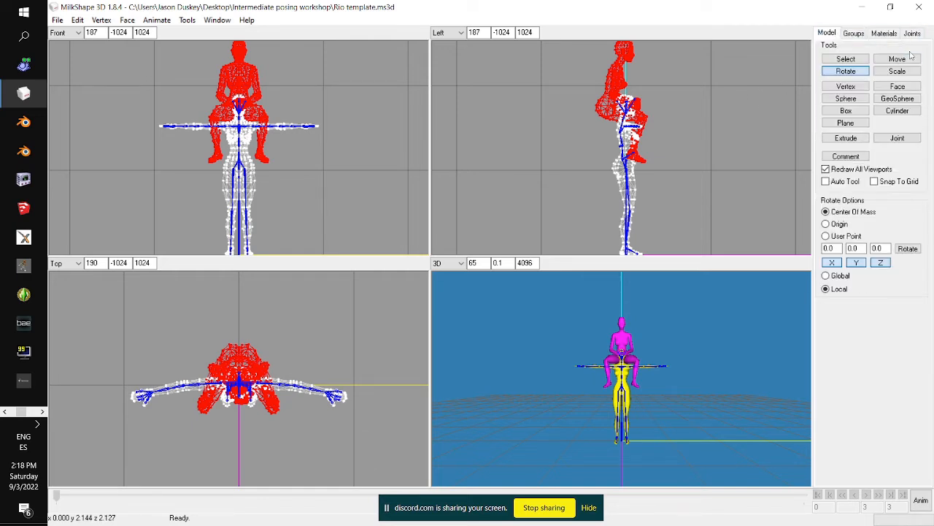
left_click(909, 58)
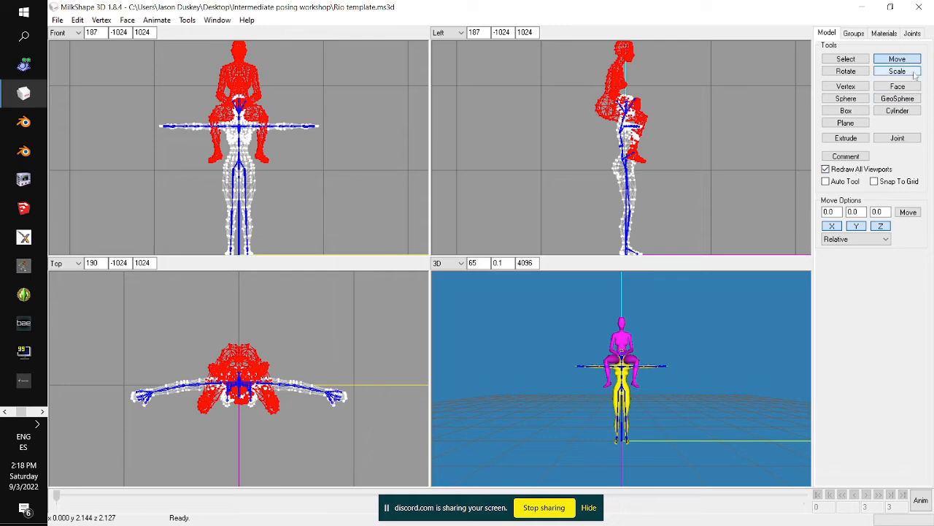
left_click(915, 36)
left_click(829, 35)
left_click_drag(668, 68, 684, 130)
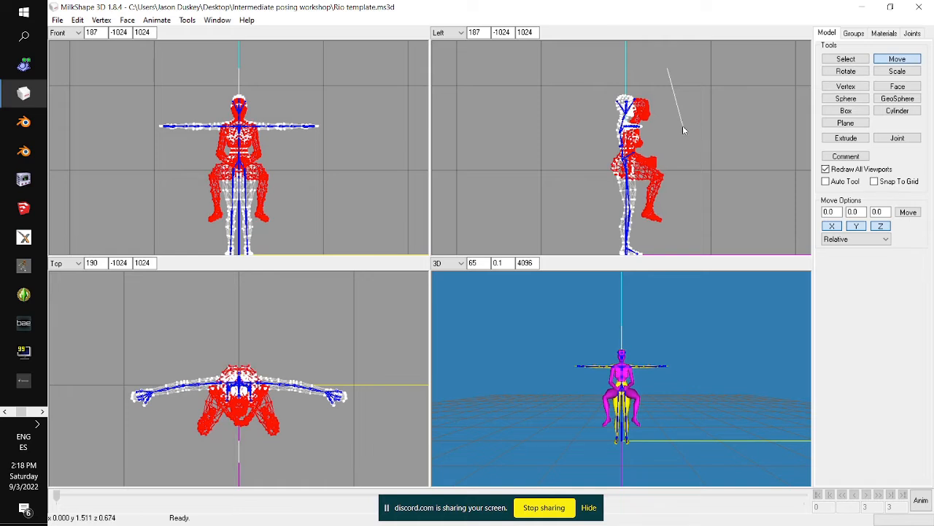
left_click_drag(684, 130, 681, 127)
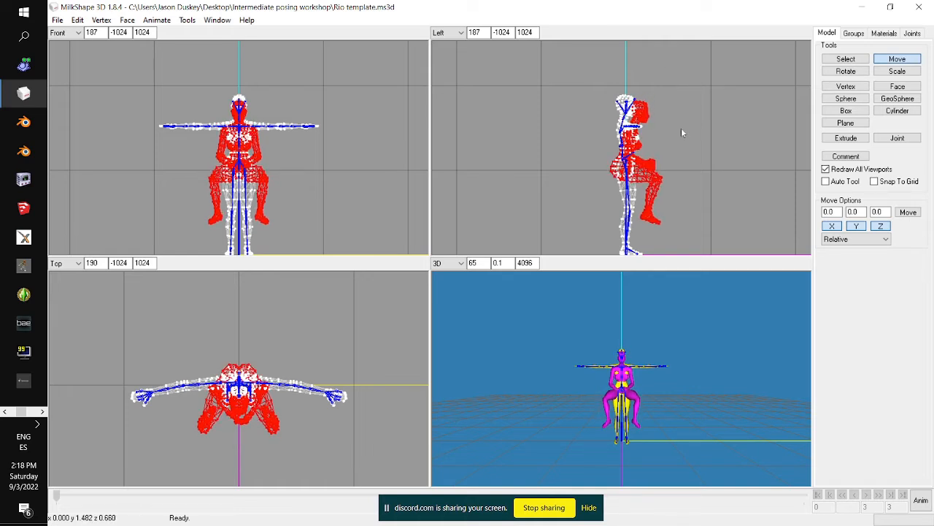
Fine-tune the NotRio mesh's position in the side view so its buttocks and pelvis line up with Rio's mesh and pelvis joints
scroll(681, 123, "up", 5)
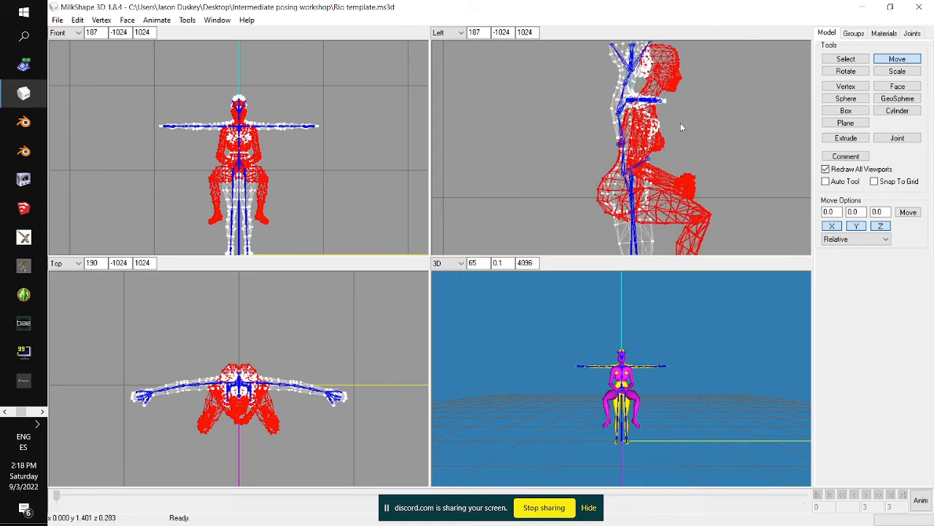
scroll(655, 130, "up", 5)
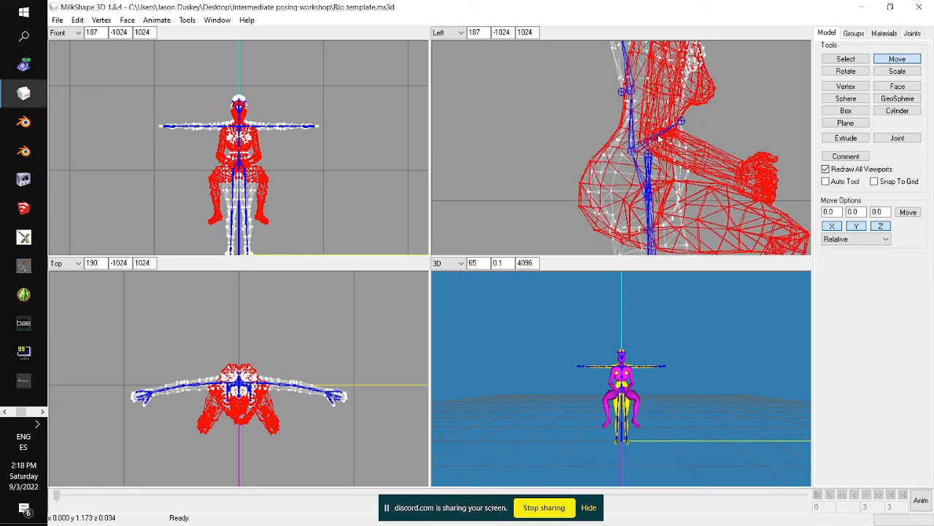
left_click_drag(667, 161, 681, 157)
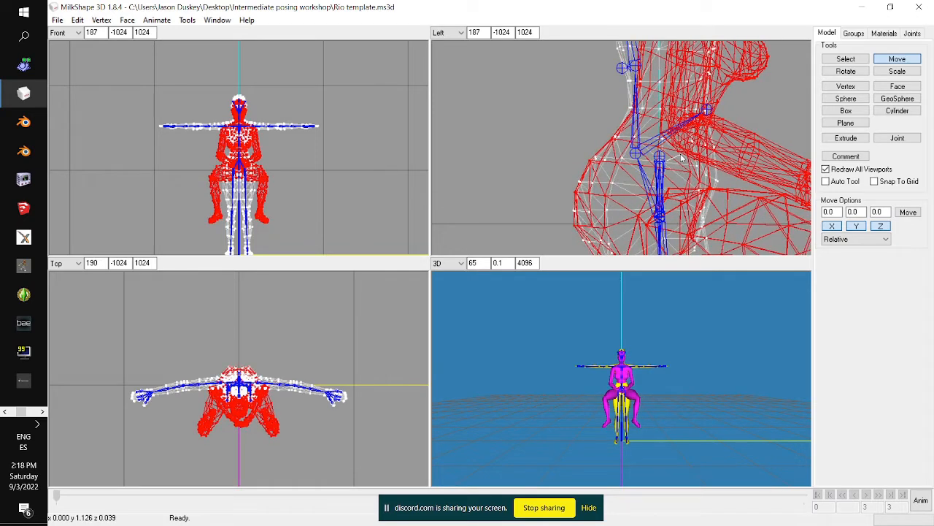
scroll(681, 150, "up", 4)
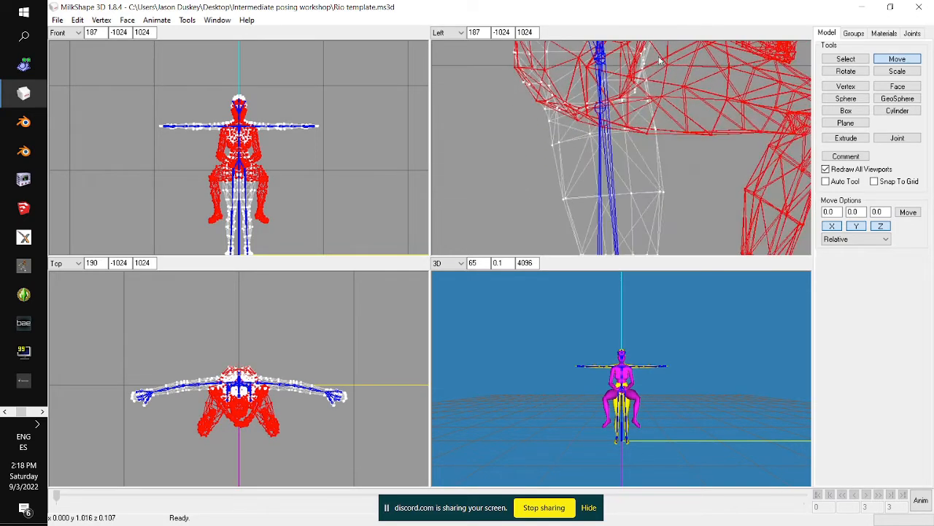
left_click_drag(681, 132, 694, 341, "ctrl")
left_click_drag(654, 181, 655, 181)
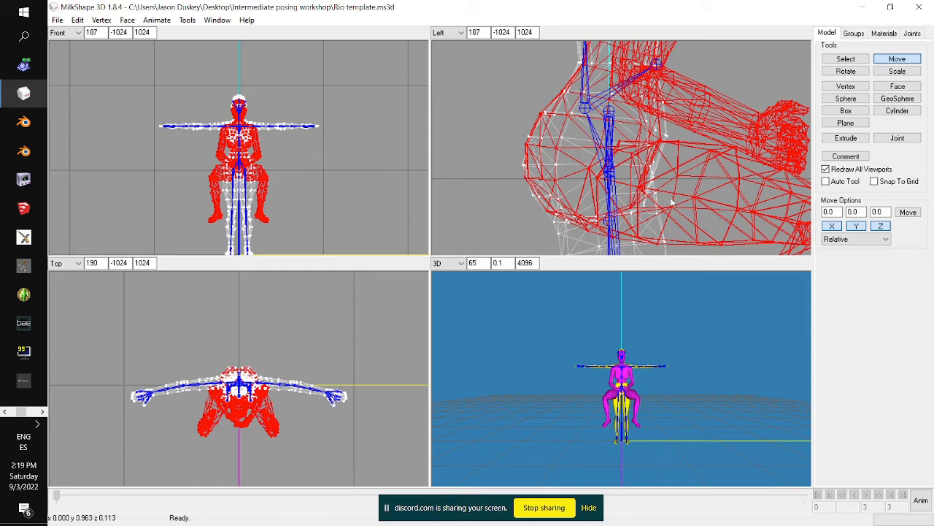
left_click_drag(670, 199, 646, 79, "ctrl")
left_click_drag(679, 224, 650, 33, "ctrl")
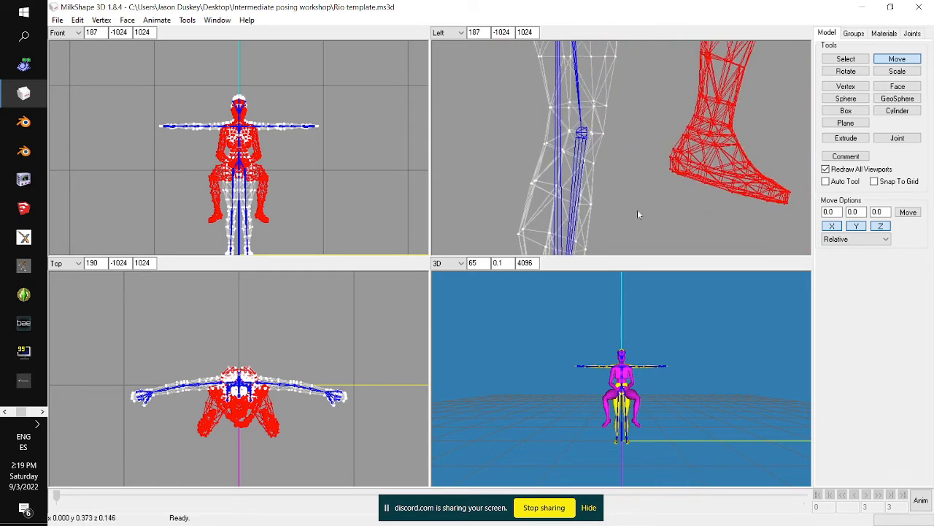
left_click_drag(638, 212, 632, 249, "ctrl")
left_click_drag(611, 99, 581, 306, "ctrl")
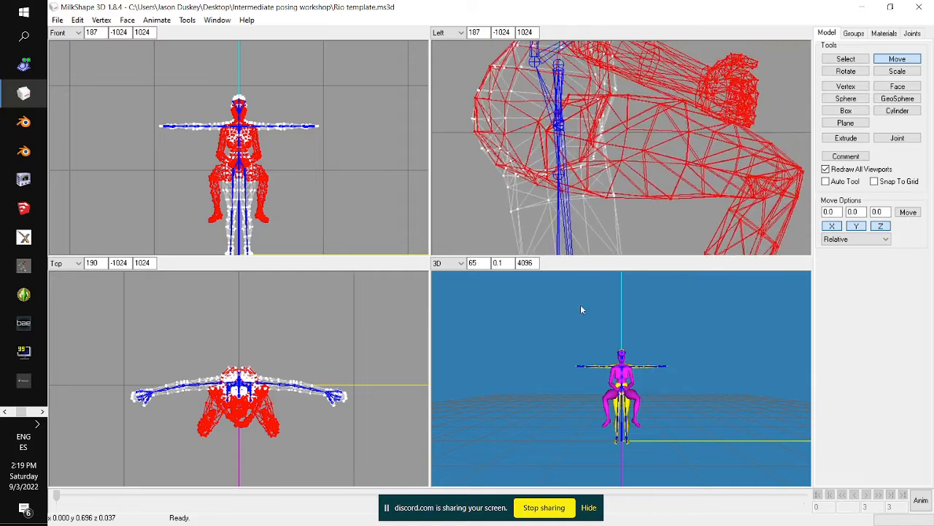
left_click_drag(600, 157, 592, 278, "ctrl")
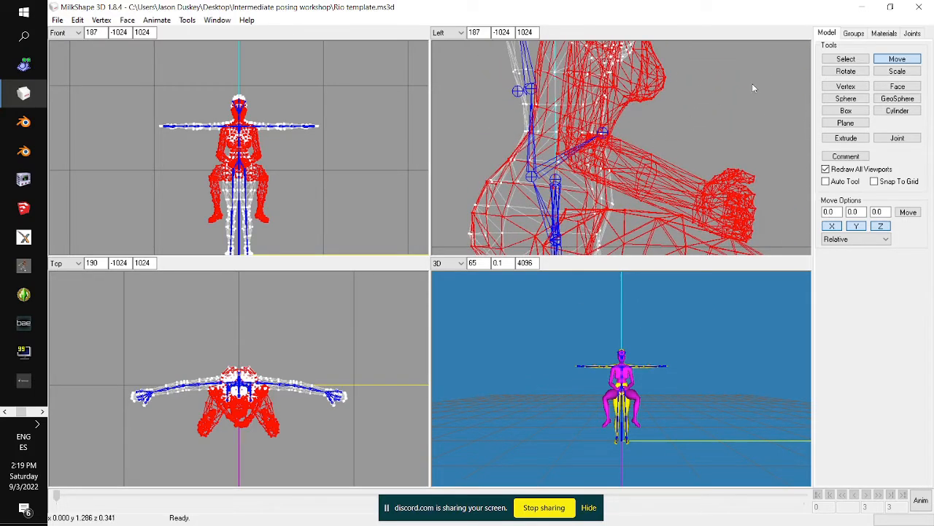
Delete the Rio group, leaving the repositioned NotRio mesh in the scene
left_click(859, 33)
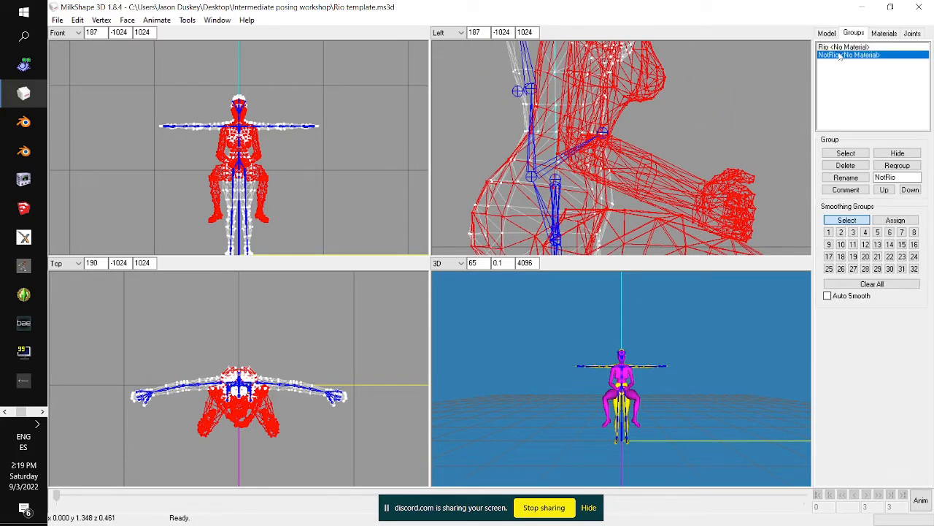
left_click(841, 48)
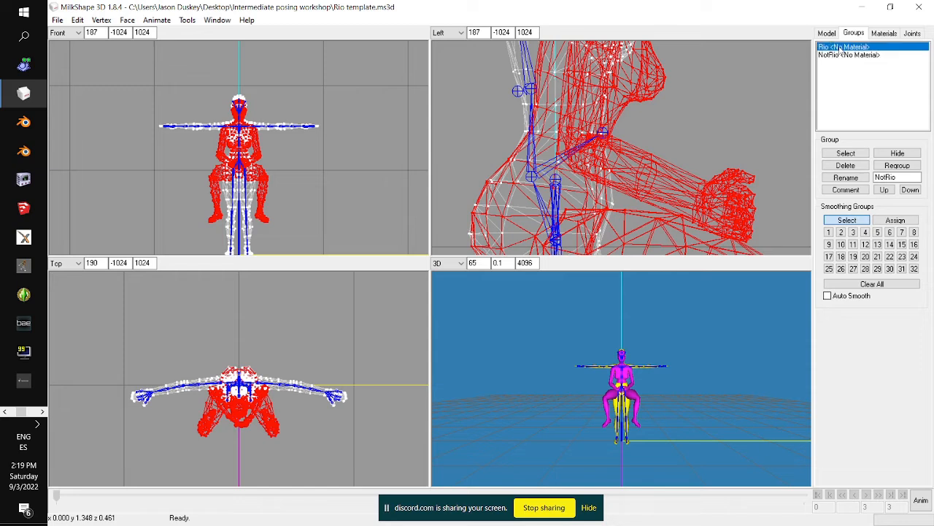
left_click(846, 165)
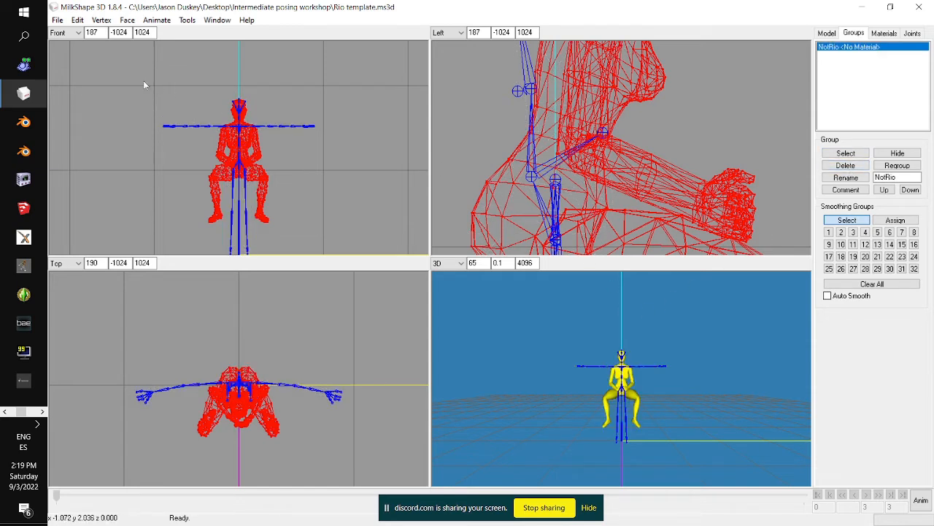
Export the NotRio mesh as a Wavefront OBJ, replacing Couple 1.obj in the Intermediate posing workshop folder
left_click(58, 19)
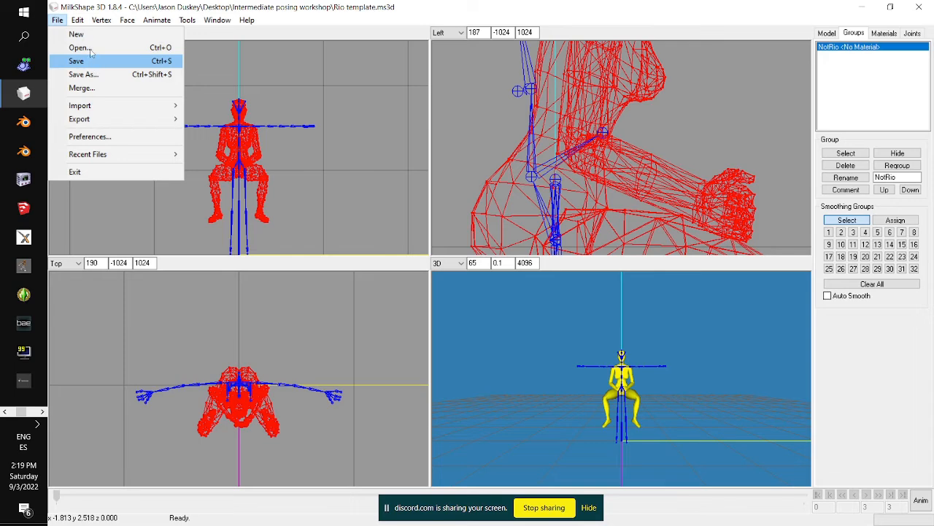
mouse_move(99, 116)
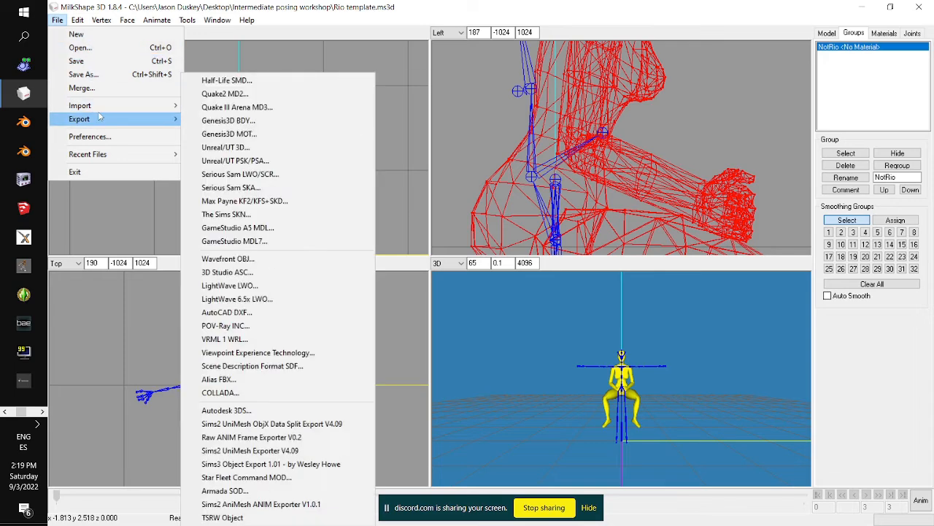
left_click(228, 260)
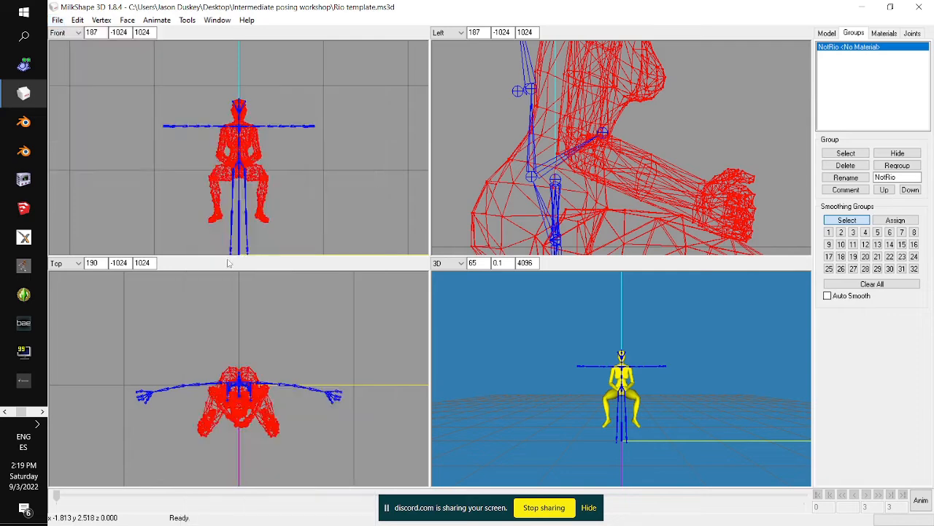
left_click(205, 132)
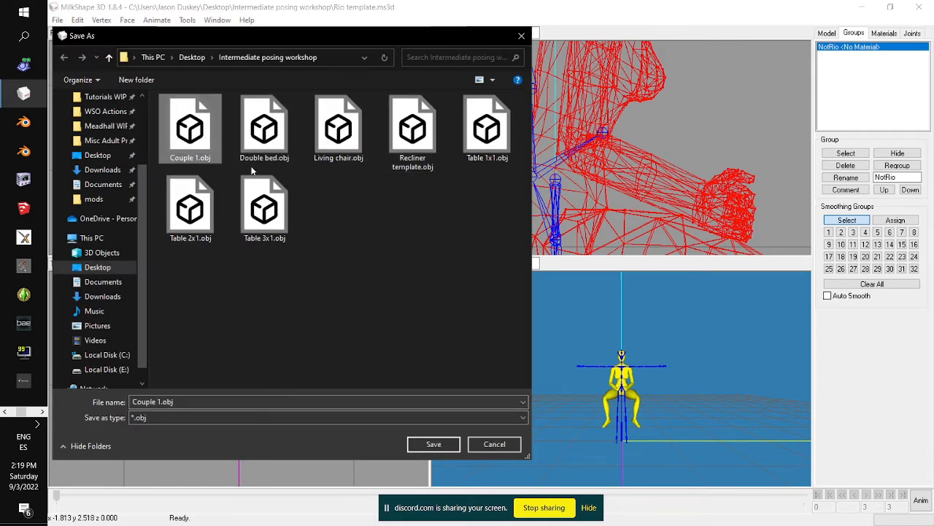
left_click(436, 445)
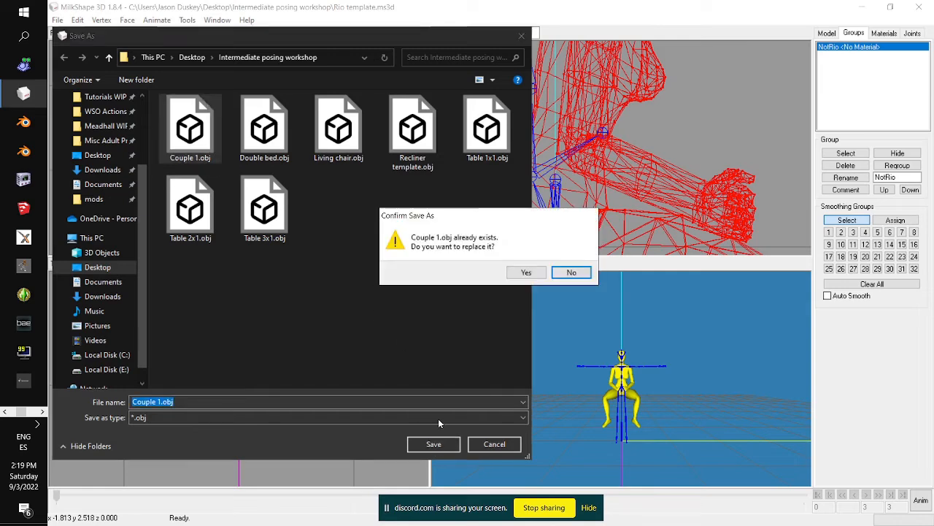
left_click(523, 275)
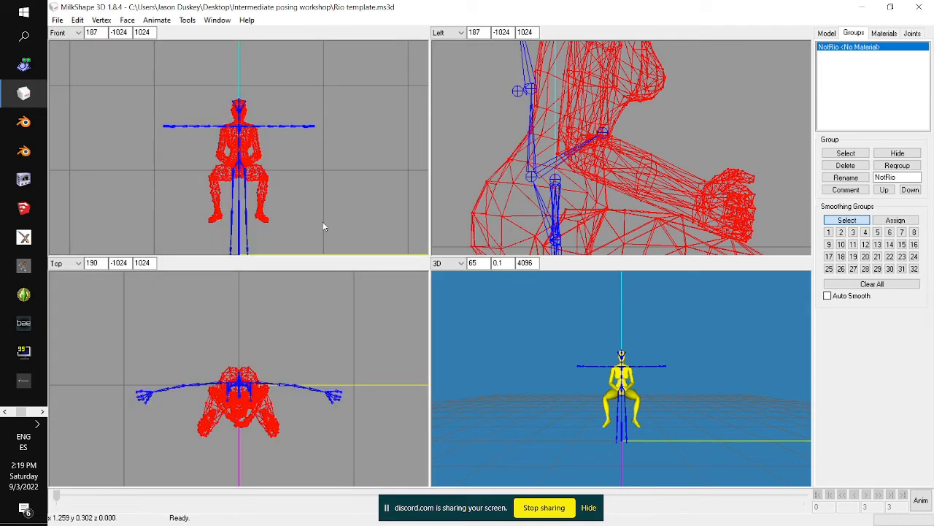
Start a new empty scene and open Couple- Rio Riding.ms3d from the Intermediate posing workshop folder
left_click(57, 20)
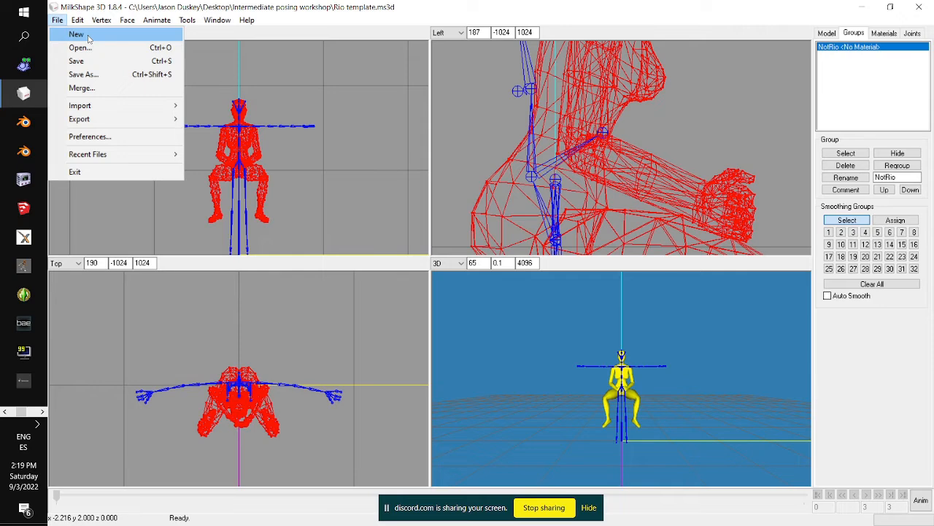
left_click(89, 39)
left_click(514, 309)
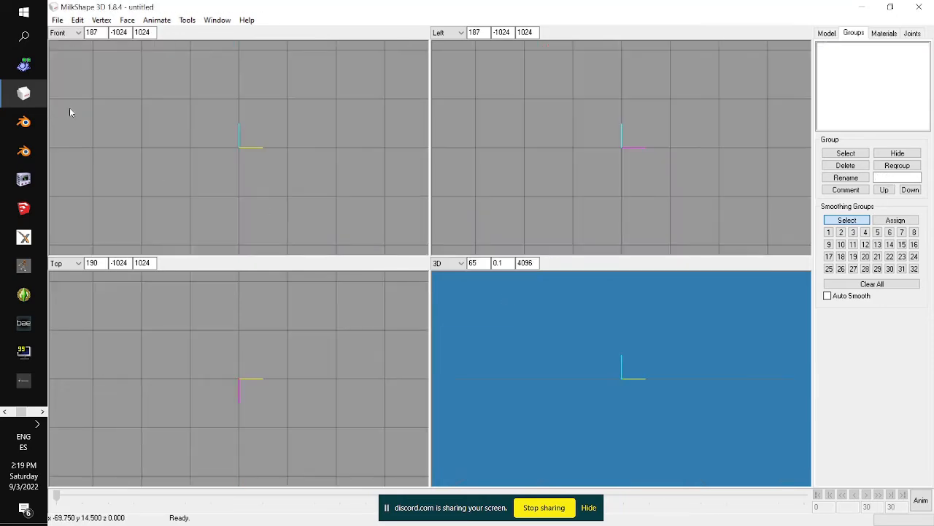
left_click(57, 20)
left_click(76, 45)
double_click(301, 125)
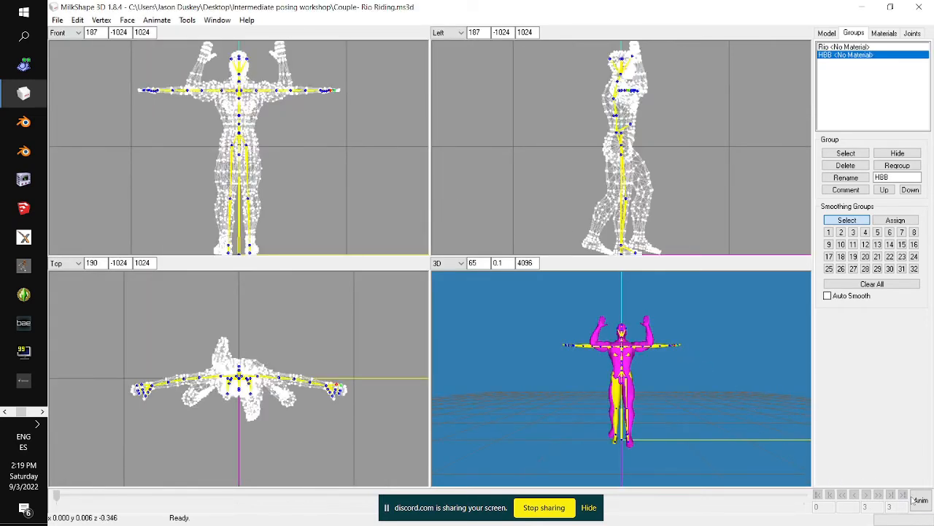
Import the repositioned Couple 1.obj as a Wavefront OBJ into the Couple- Rio Riding scene
left_click(57, 20)
mouse_move(108, 107)
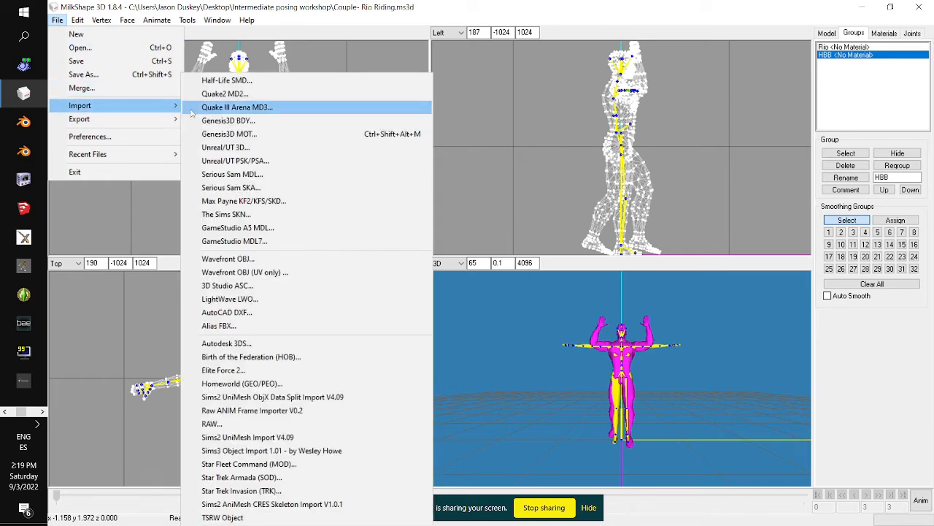
left_click(260, 260)
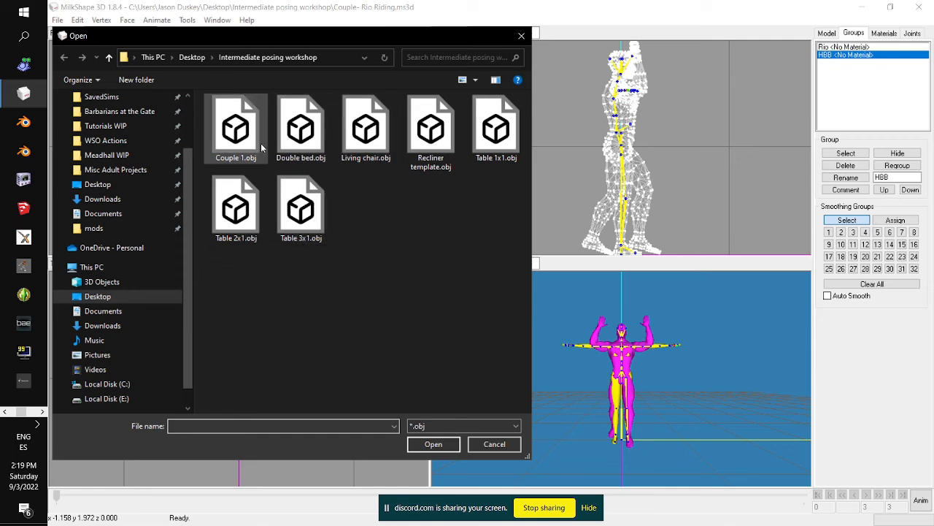
double_click(236, 131)
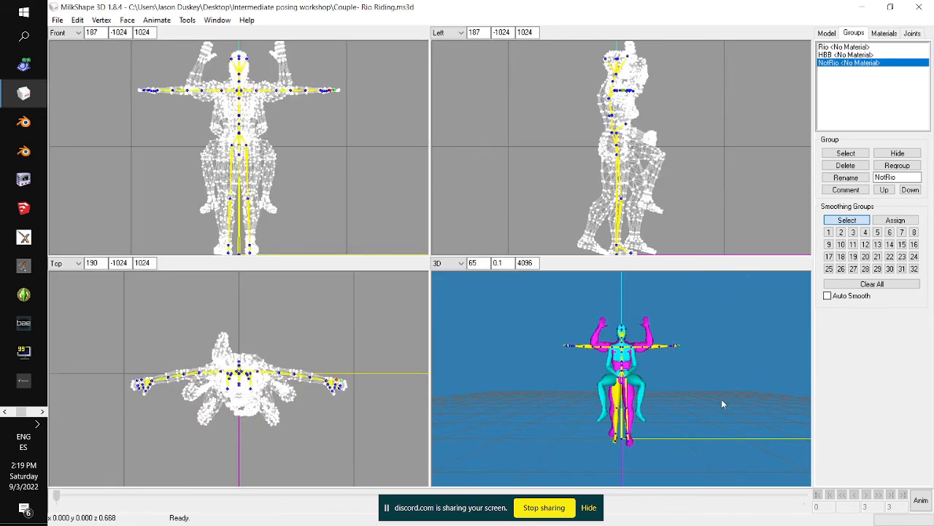
Compare the rig with the imported NotRio figure with animation mode on and off, and open the joint list
left_click_drag(713, 406, 772, 415)
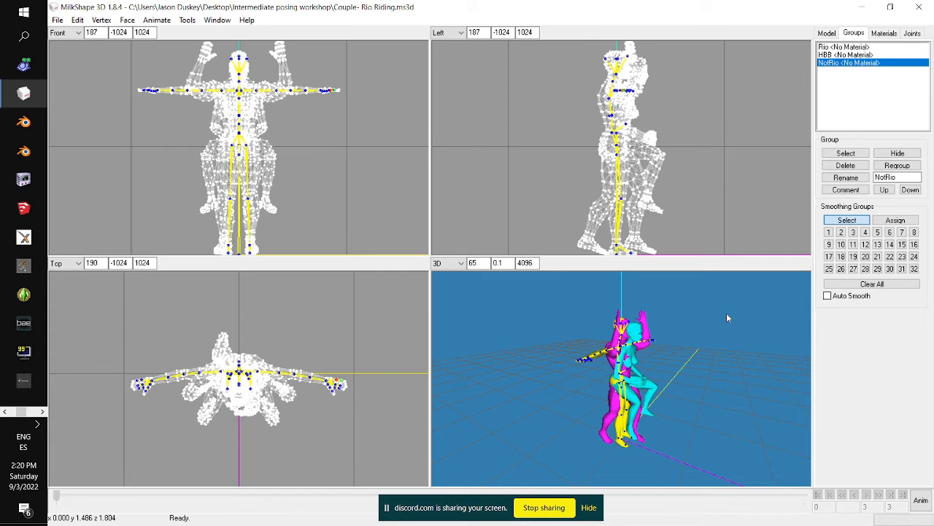
left_click(924, 504)
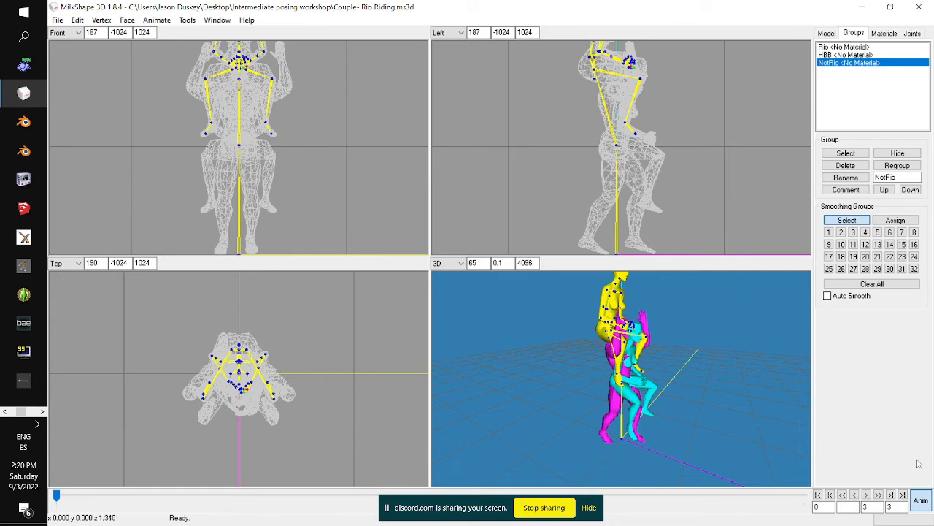
left_click(921, 501)
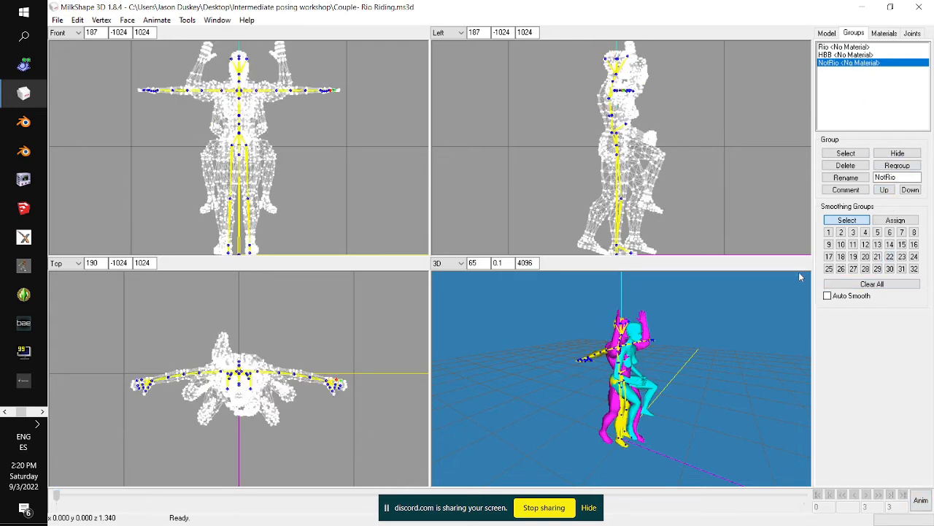
left_click(913, 34)
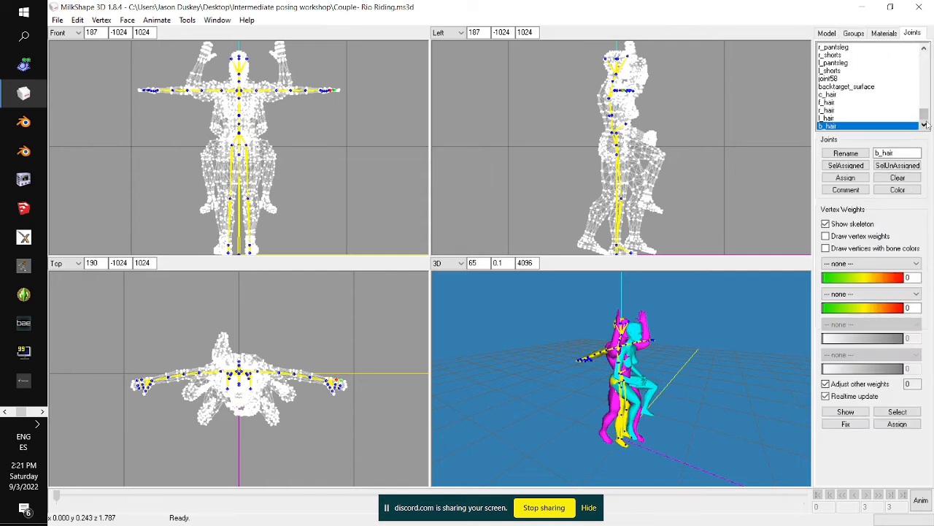
Select the whole NotRio group and assign its vertices to the root_trans joint
left_click_drag(924, 116, 924, 57)
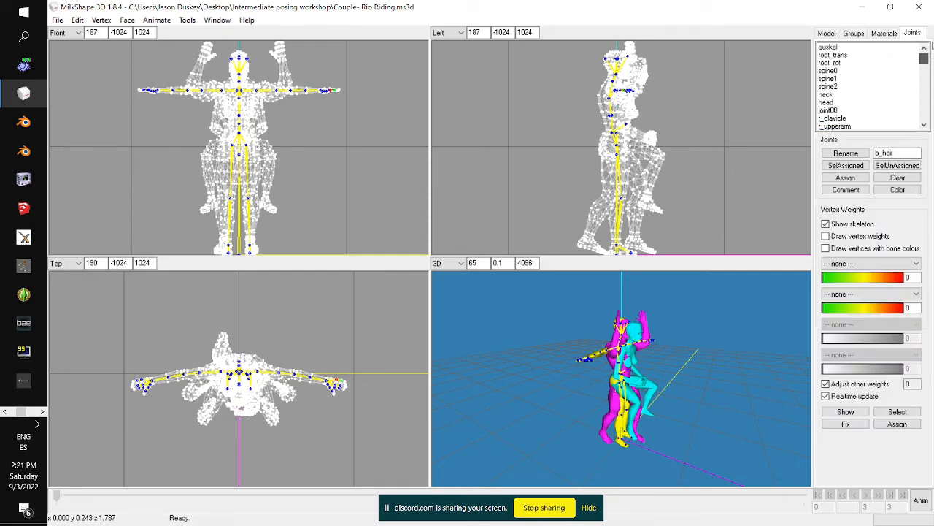
left_click(844, 56)
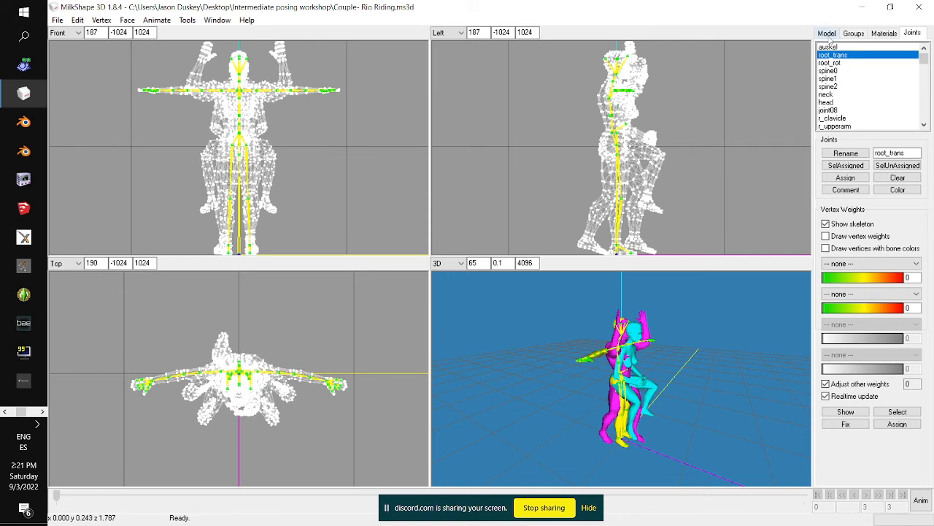
left_click(828, 34)
left_click(854, 33)
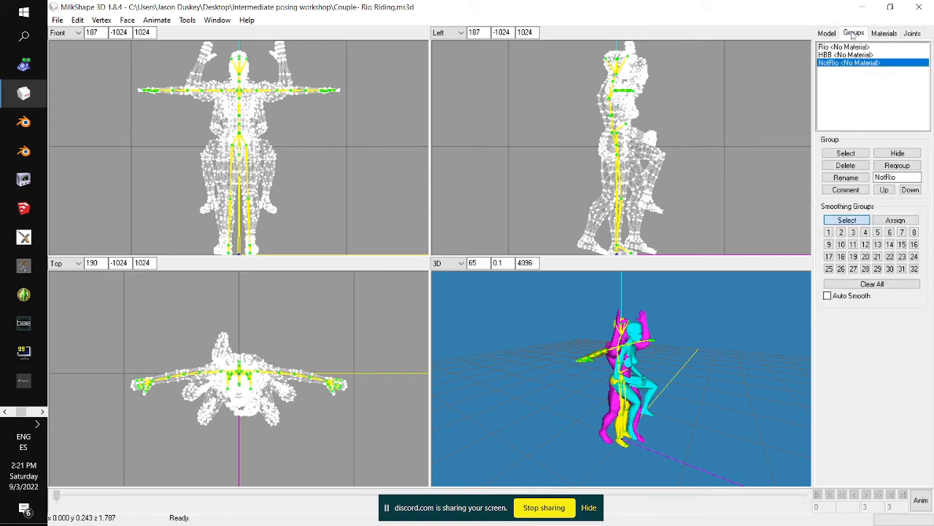
left_click(846, 153)
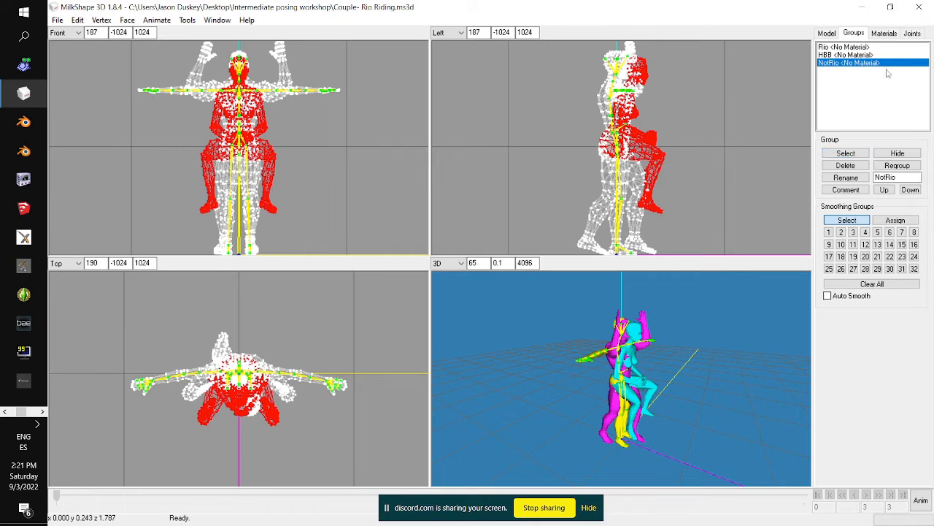
left_click(915, 35)
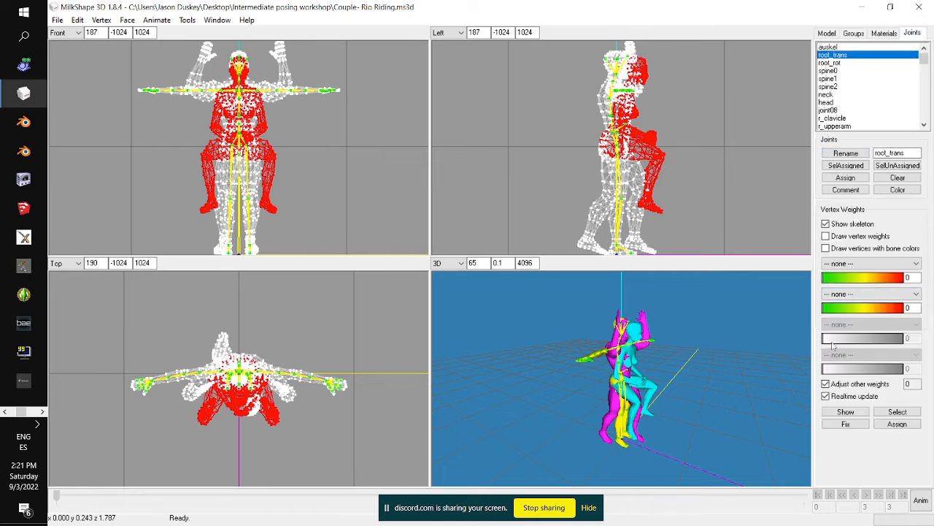
left_click(846, 180)
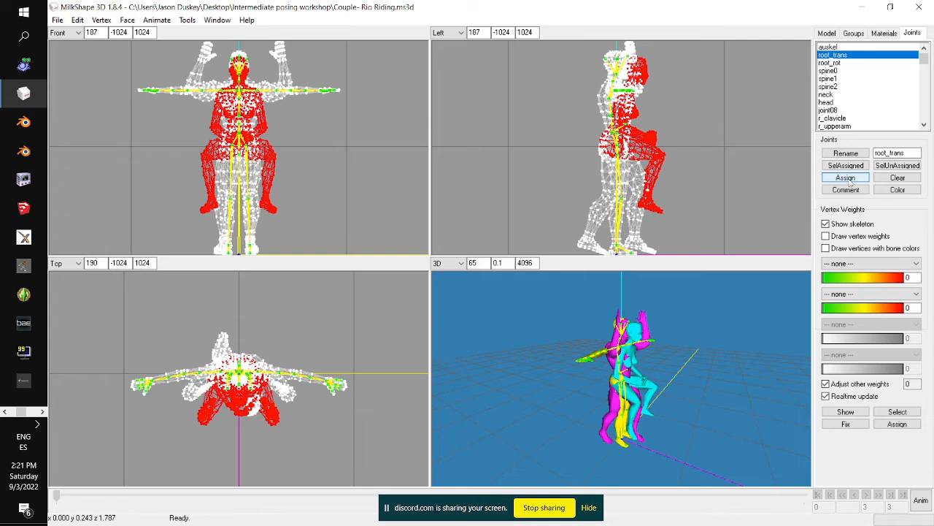
In animation mode, move the root_trans joint up and back so the NotRio figure sits on the standing figure's shoulders
left_click(921, 500)
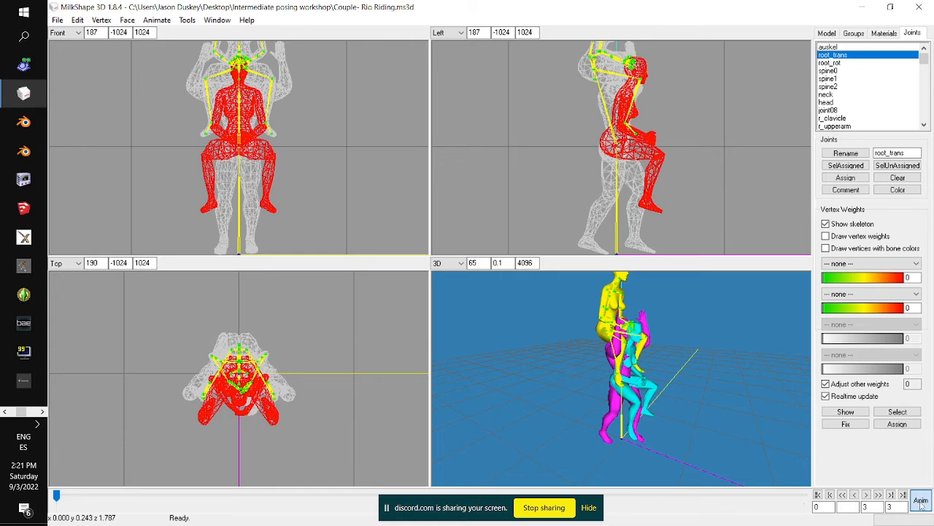
left_click_drag(666, 413, 648, 402)
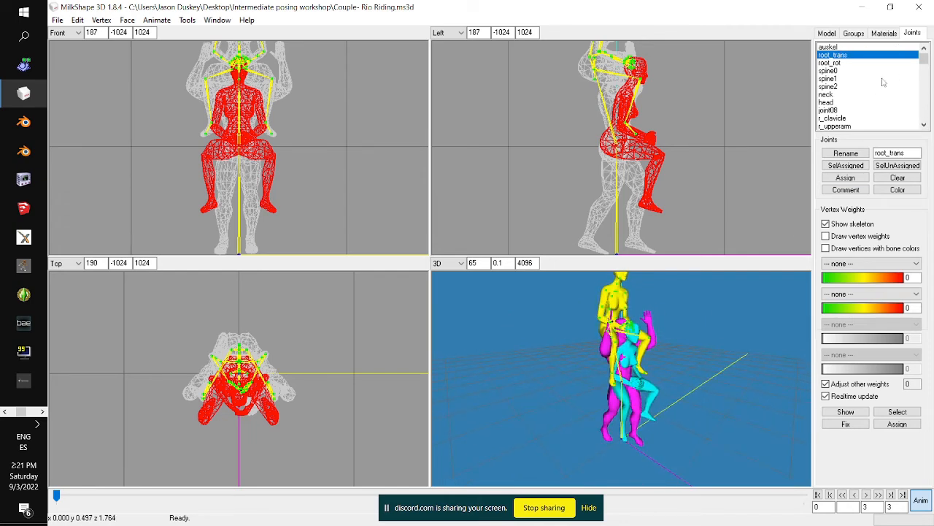
left_click(839, 47)
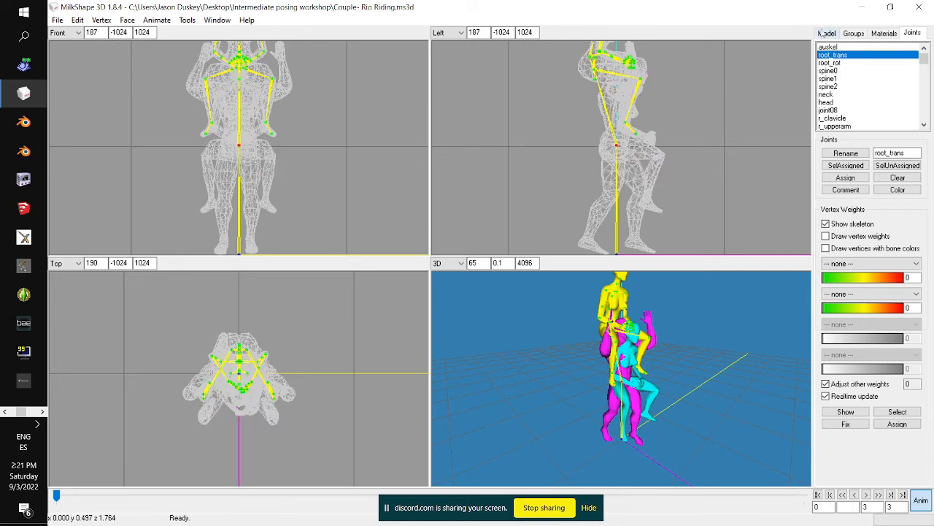
left_click(826, 33)
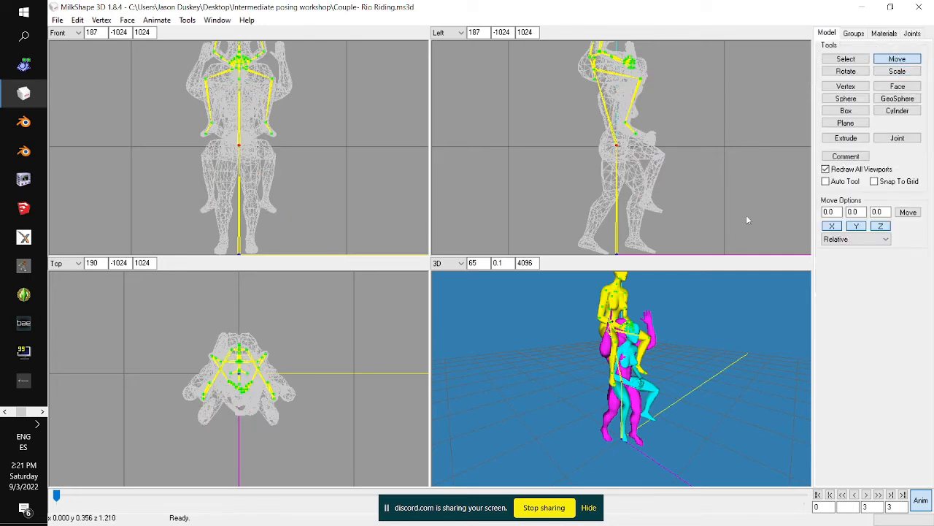
left_click_drag(746, 210, 708, 136)
scroll(708, 132, "up", 5)
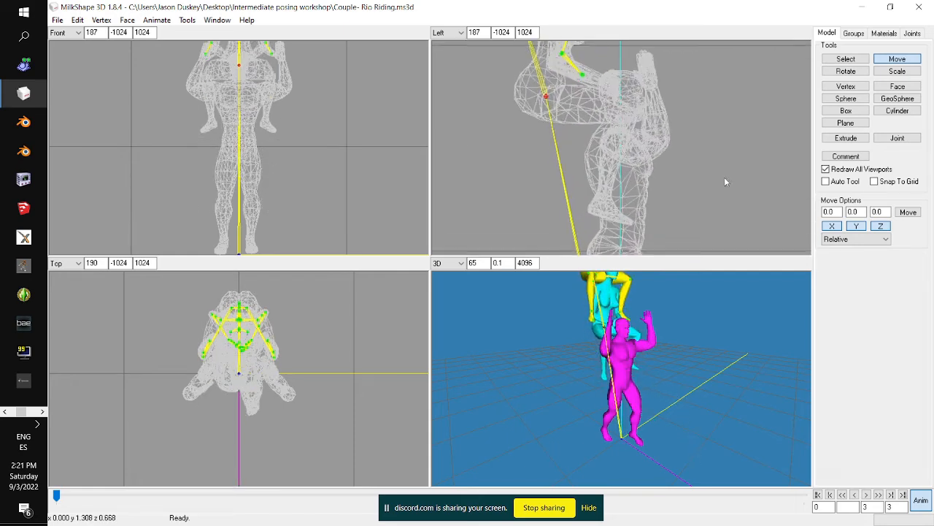
left_click_drag(608, 163, 653, 173)
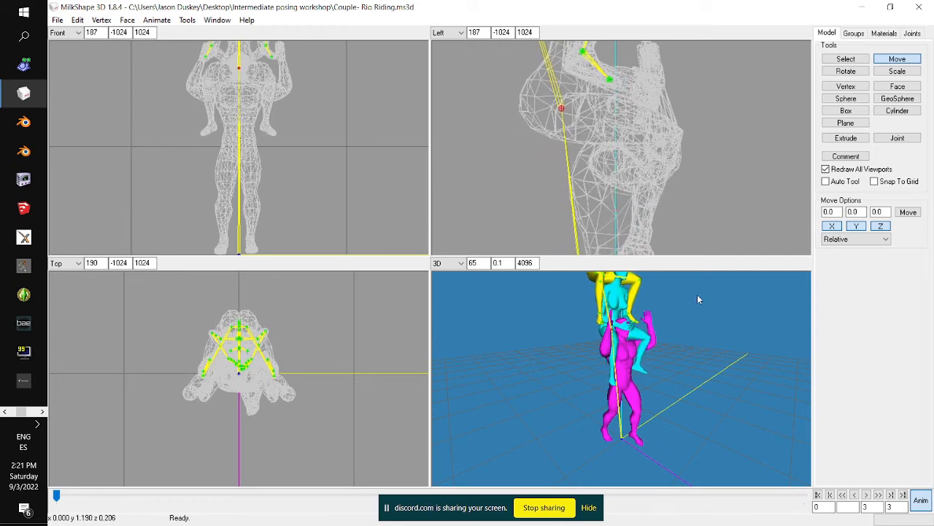
Check the seated figure's fit around the standing figure's head and nudge root_trans slightly backward
left_click_drag(697, 294, 565, 367)
scroll(668, 359, "up", 10)
scroll(563, 367, "up", 5)
scroll(562, 367, "down", 5)
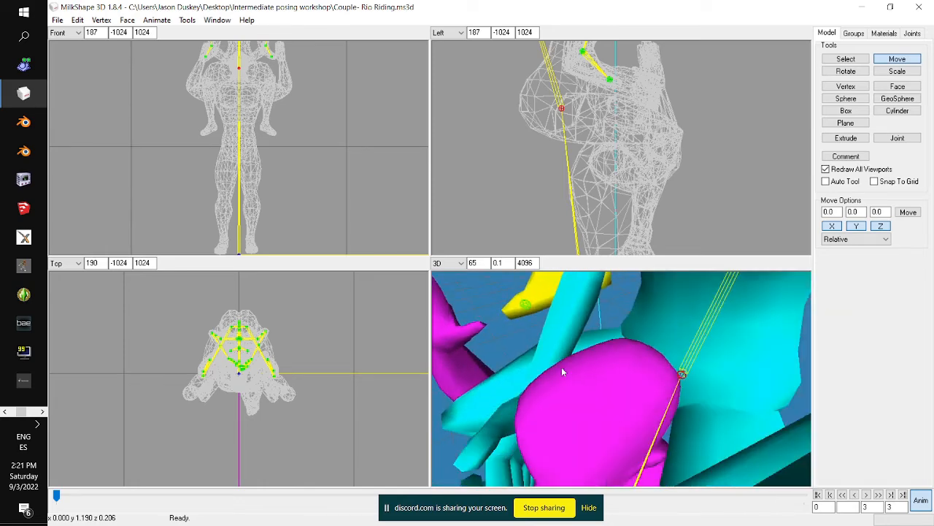
scroll(565, 368, "up", 5)
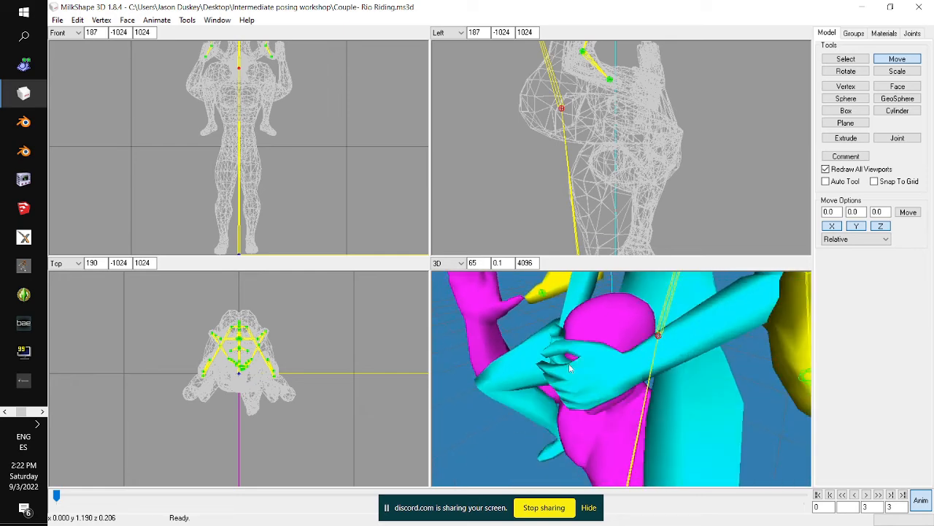
scroll(570, 368, "down", 5)
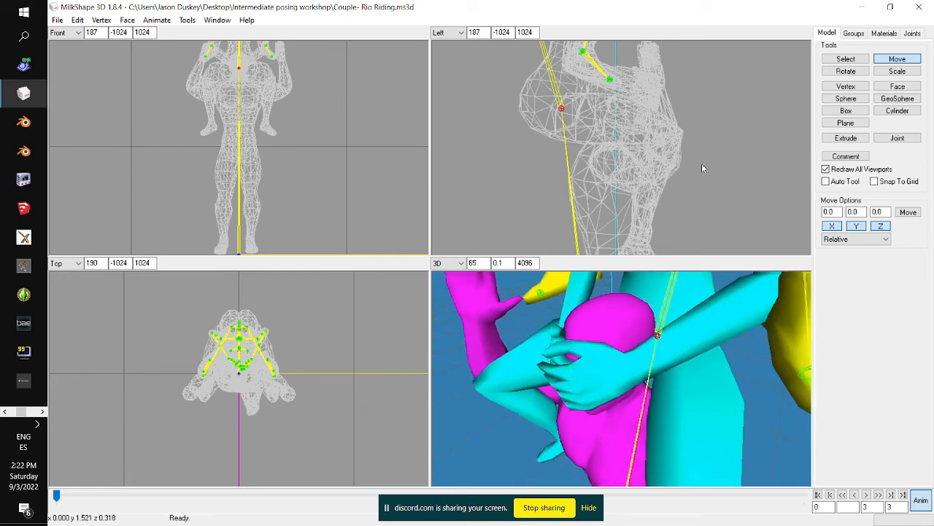
scroll(647, 313, "down", 5)
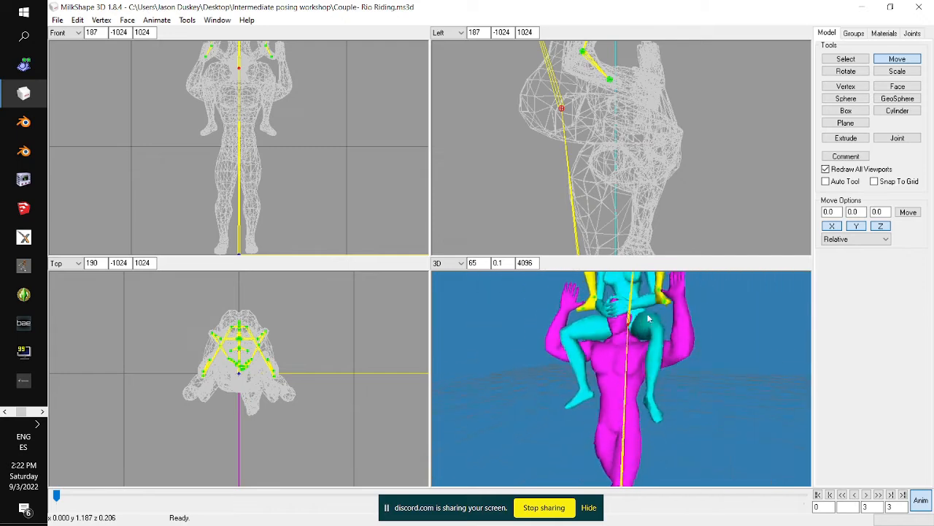
left_click_drag(647, 313, 682, 321)
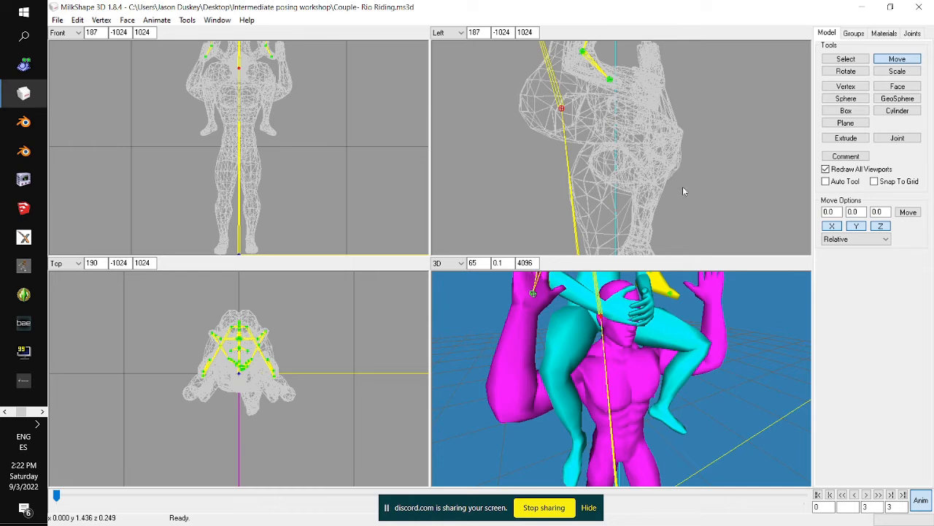
left_click_drag(683, 191, 688, 192)
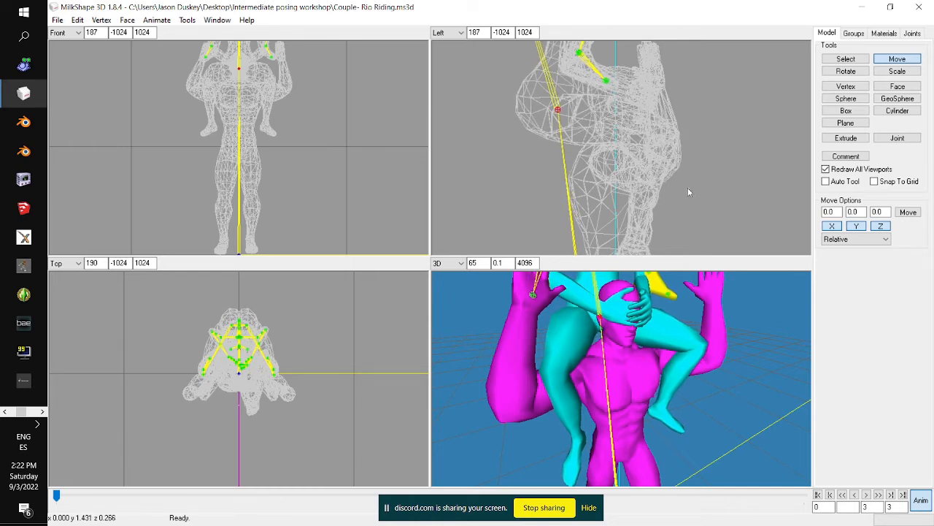
Lock movement along the Y axis and nudge root_trans slightly forward so the hands fit better around the head
left_click_drag(687, 345, 650, 349)
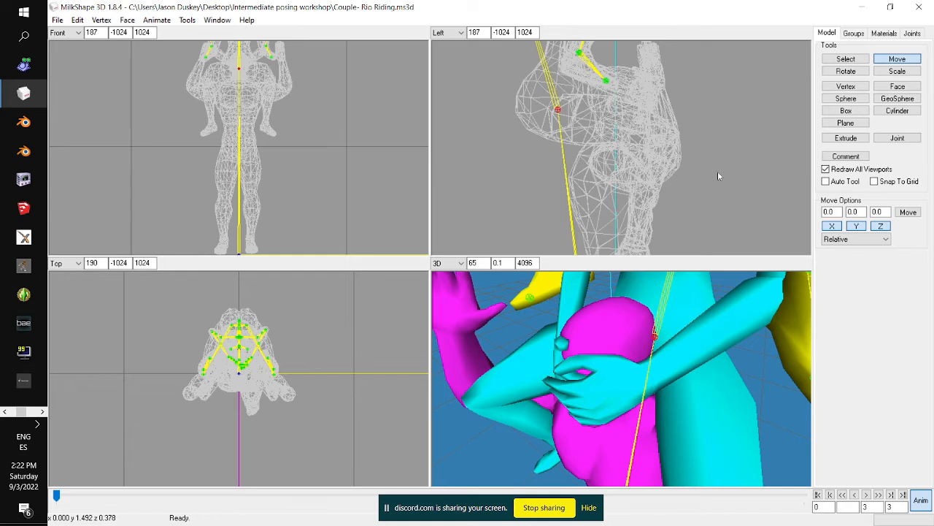
left_click(856, 226)
left_click_drag(772, 173, 774, 173)
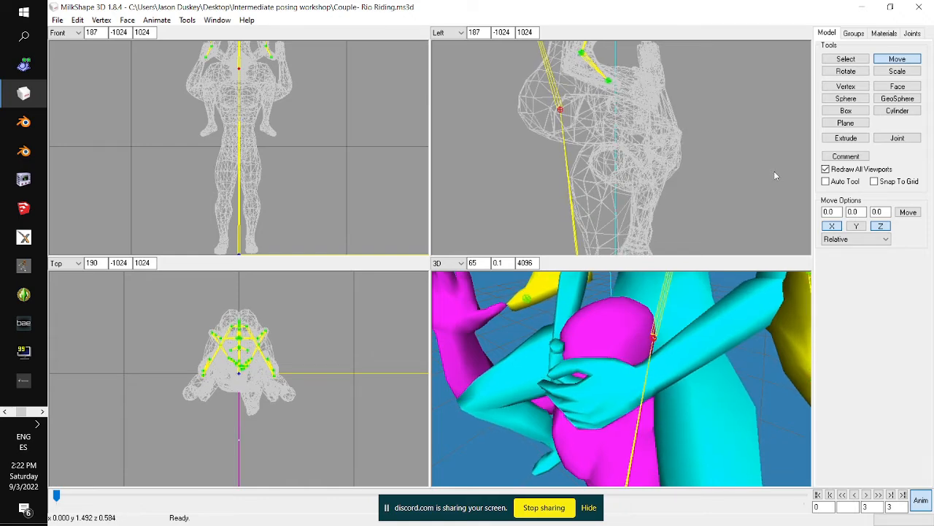
Review the shoulder-riding pose and set a keyframe for root_trans at its new position
scroll(750, 376, "down", 5)
left_click_drag(751, 376, 811, 373)
scroll(792, 381, "down", 3)
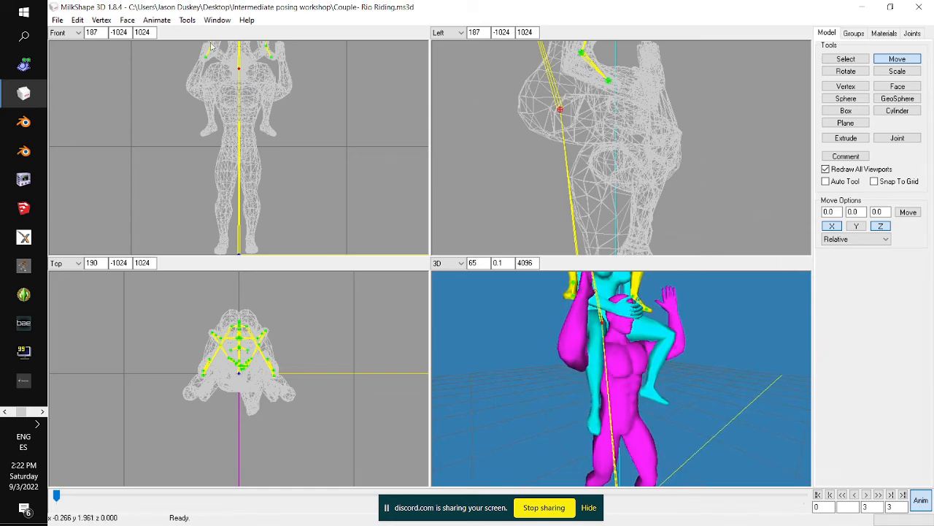
left_click(156, 19)
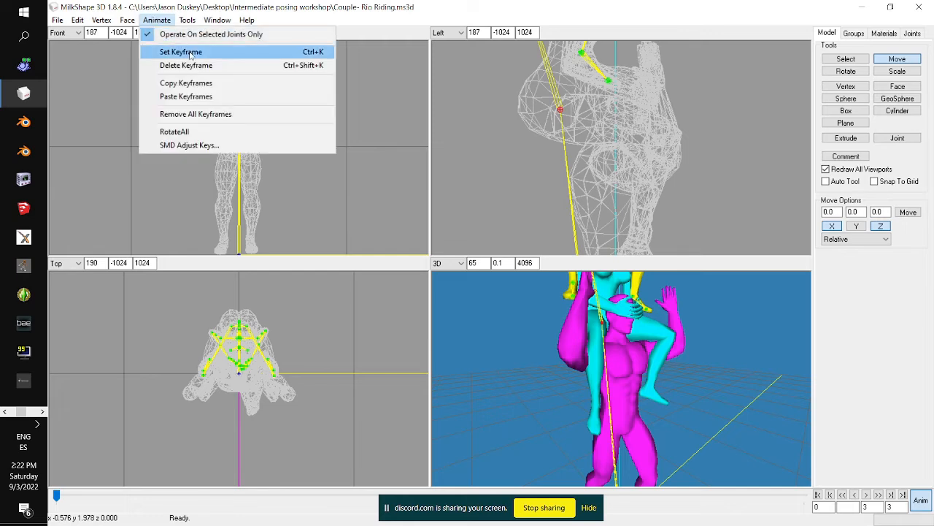
left_click(190, 54)
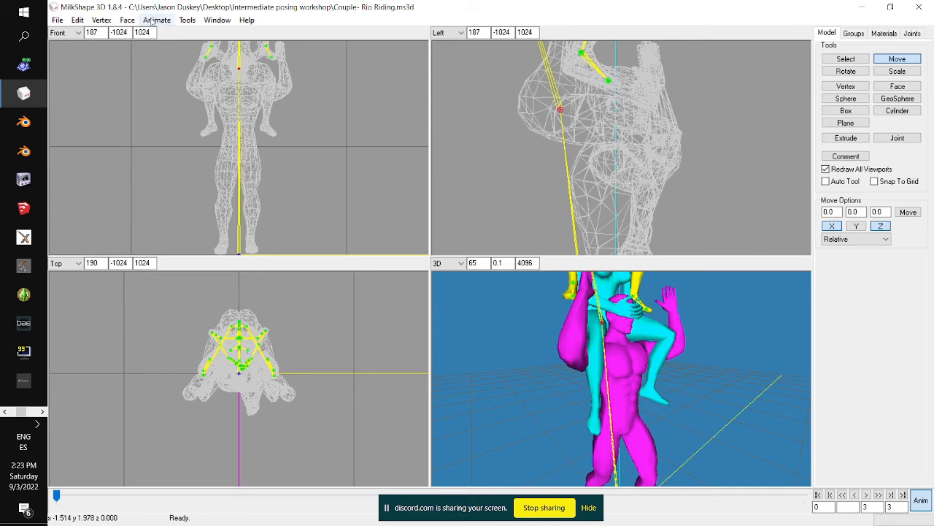
Save the scene while in animation mode as Couple- Rio Riding 2 in the Intermediate posing workshop folder
left_click(57, 20)
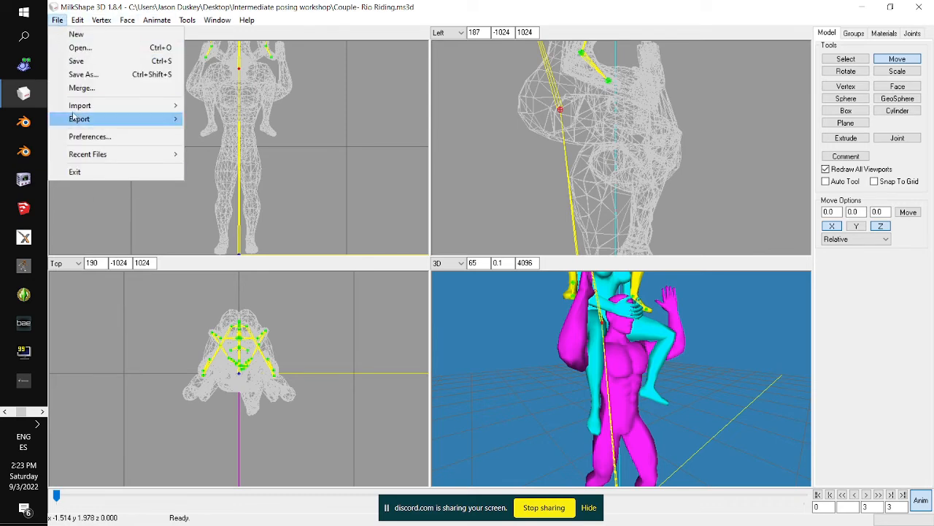
left_click(77, 76)
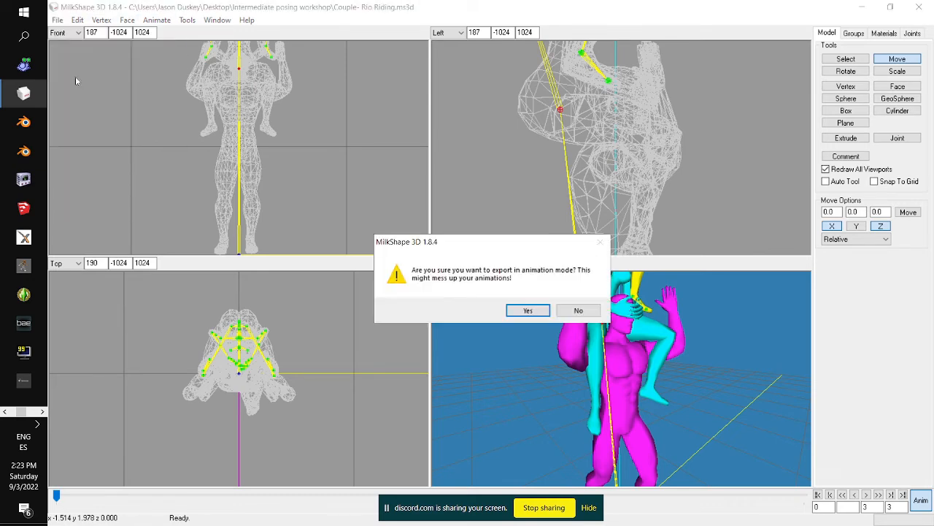
left_click(533, 311)
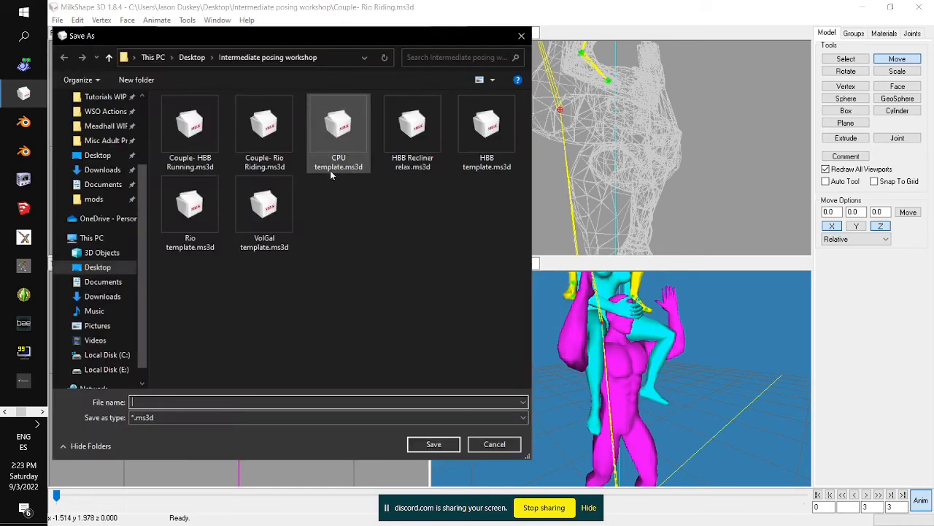
left_click(253, 127)
left_click(212, 402)
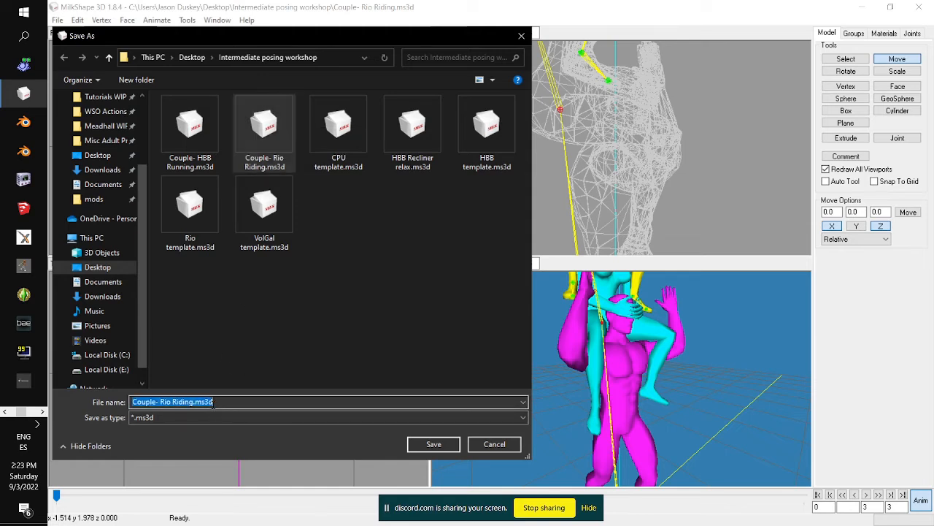
left_click(213, 401)
left_click_drag(213, 401, 190, 402)
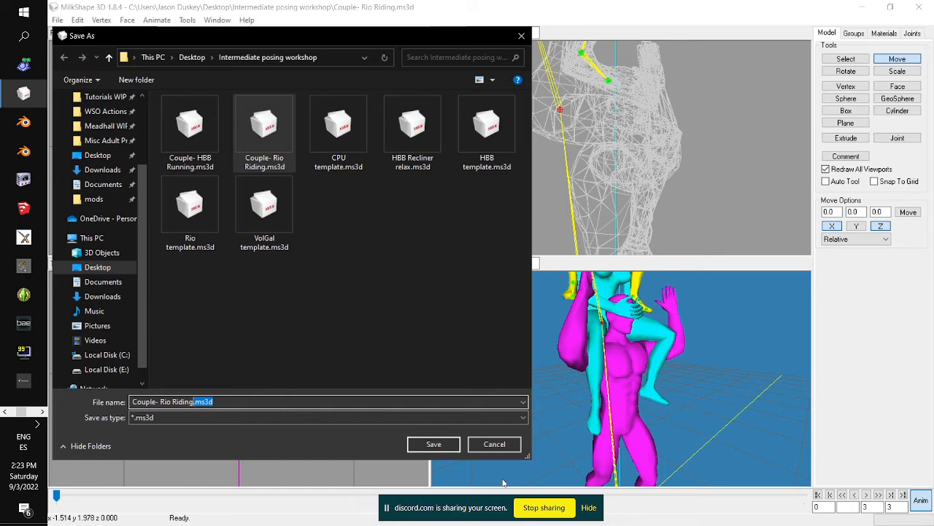
key("BackSpace")
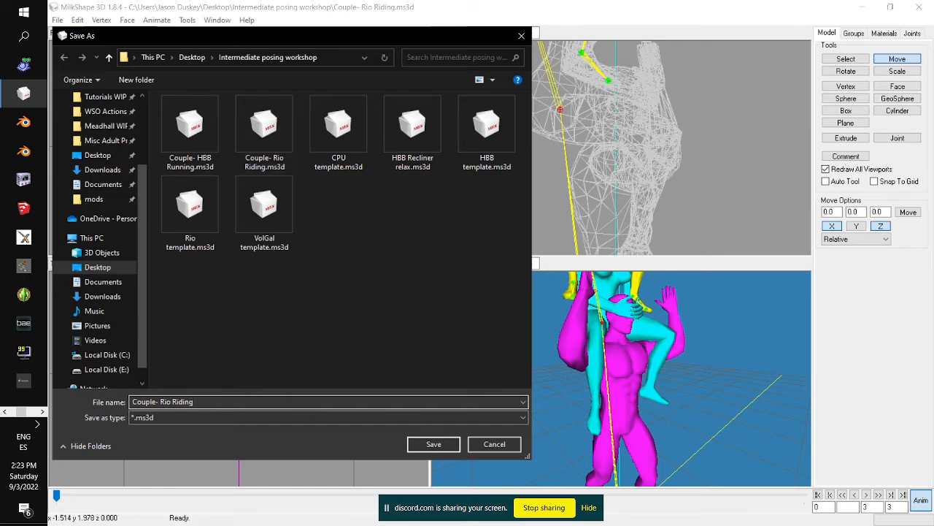
left_click(442, 450)
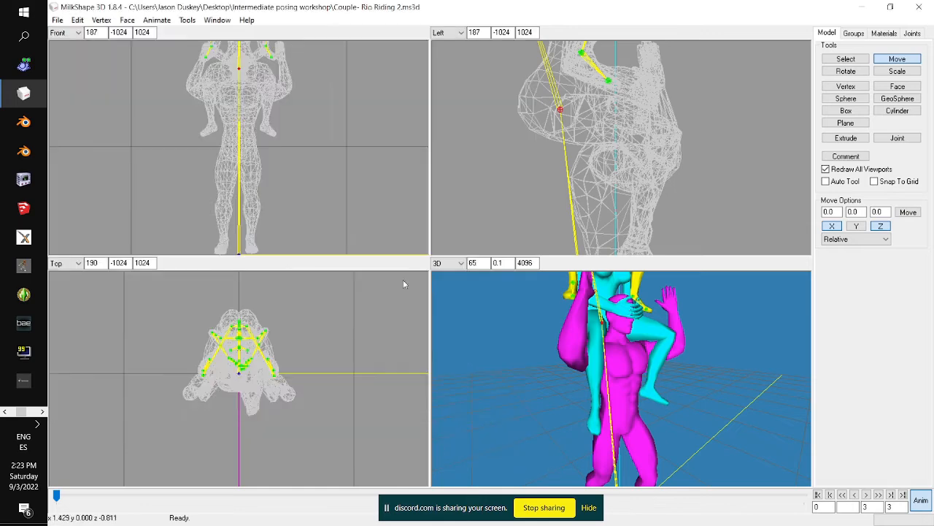
Start a new empty scene, reopen the original Couple- Rio Riding.ms3d and turn off animation mode
left_click(57, 20)
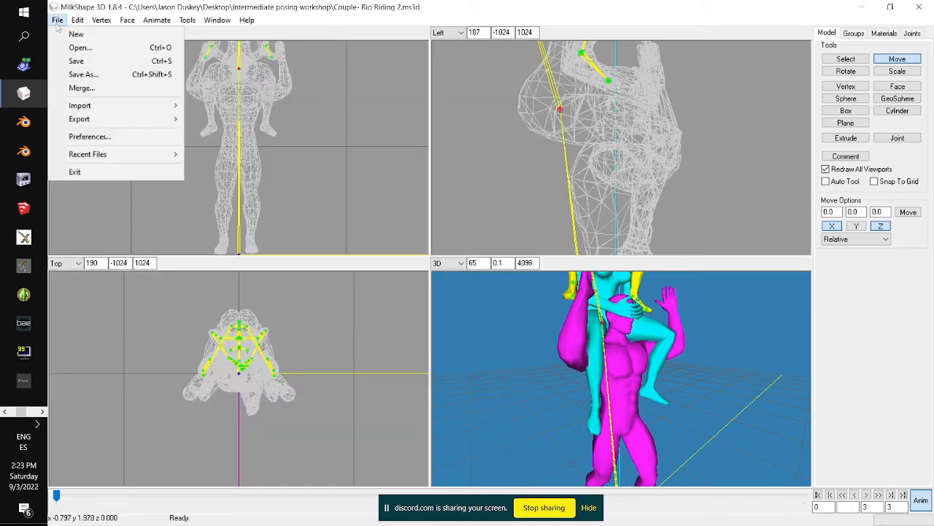
left_click(73, 34)
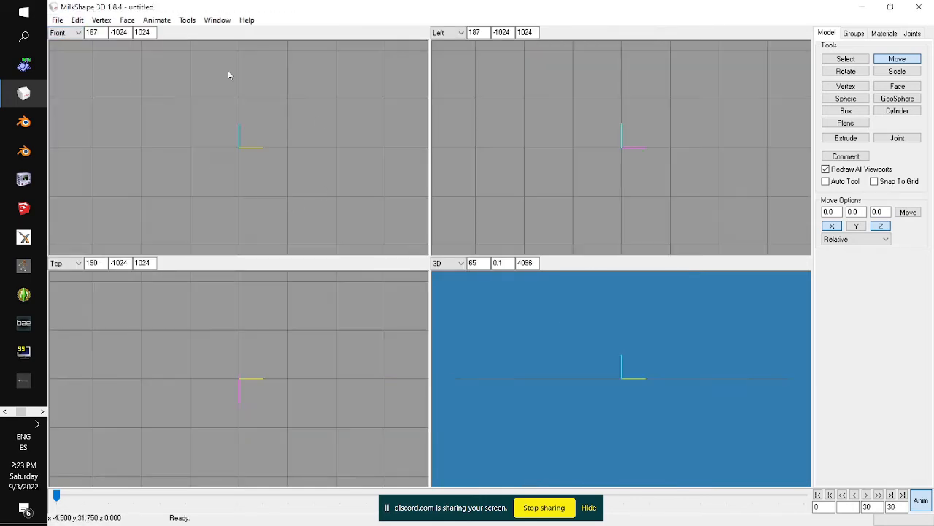
left_click(58, 20)
left_click(76, 46)
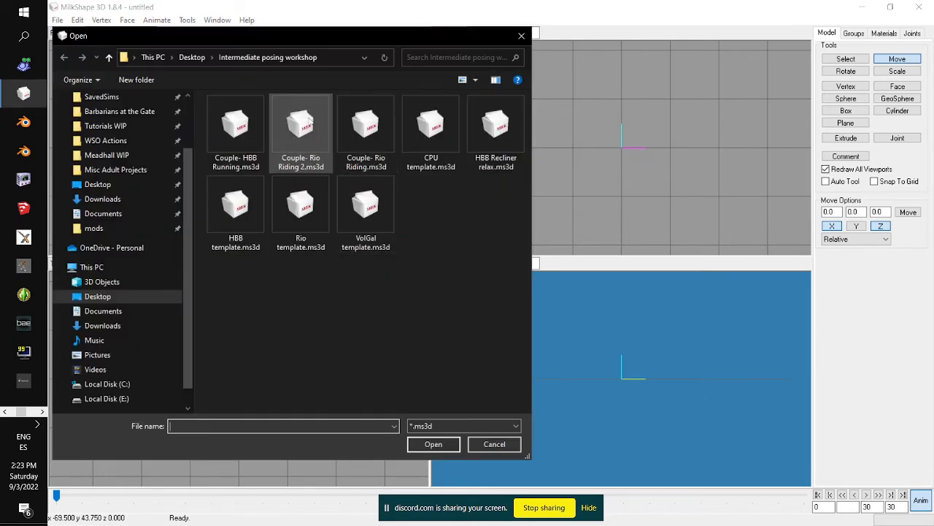
double_click(362, 119)
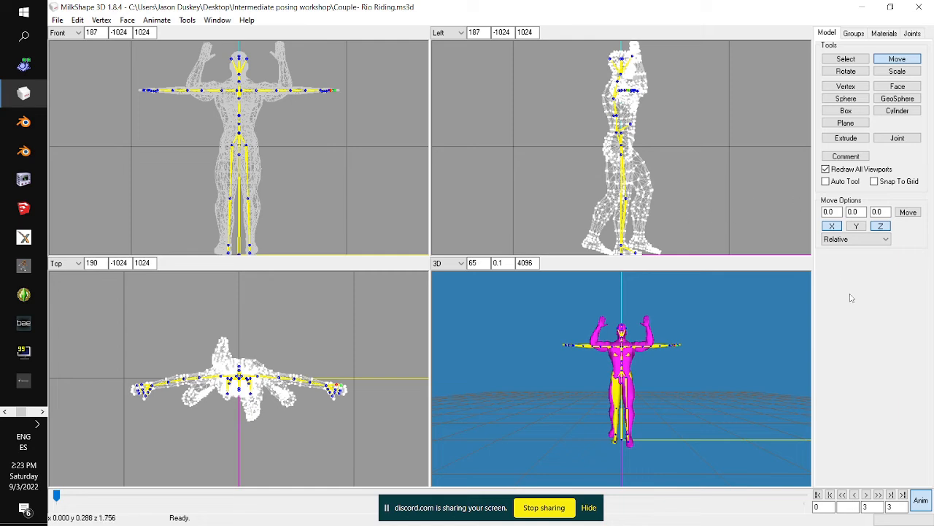
left_click(922, 500)
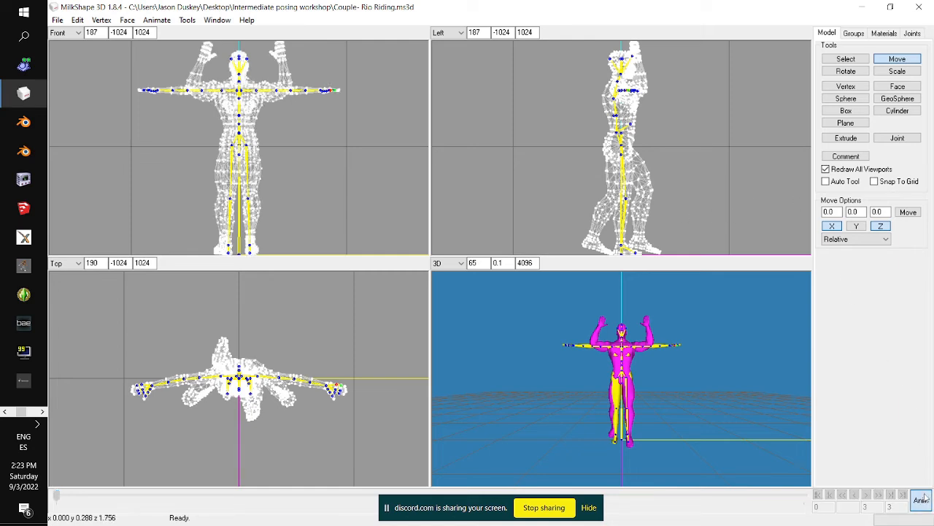
Import Couple 1.obj from the Intermediate posing workshop folder with animation mode off, and turn animation mode back on
left_click(912, 33)
left_click_drag(925, 109, 926, 51)
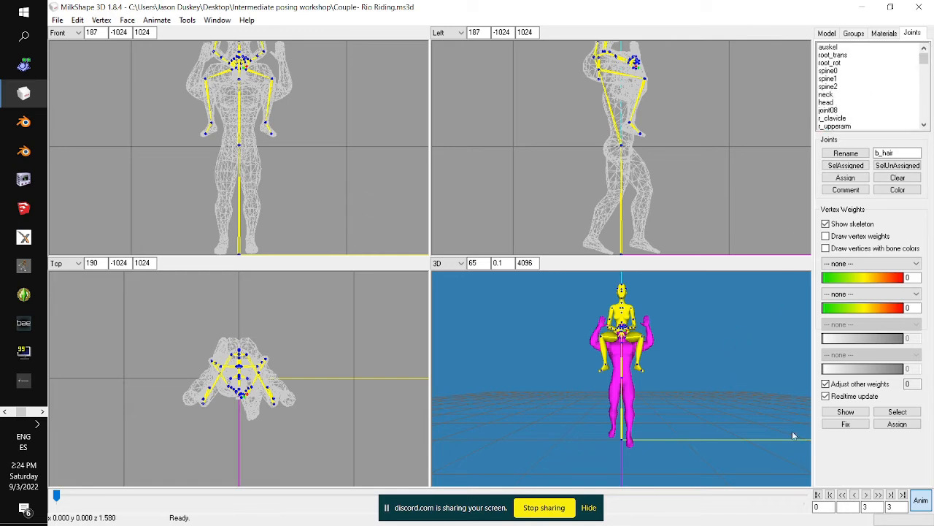
left_click(921, 502)
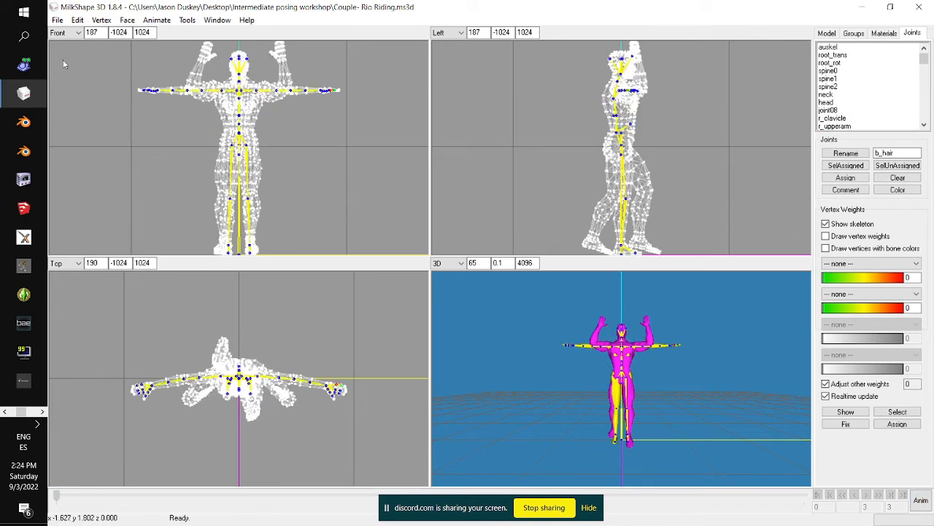
left_click(58, 21)
mouse_move(80, 106)
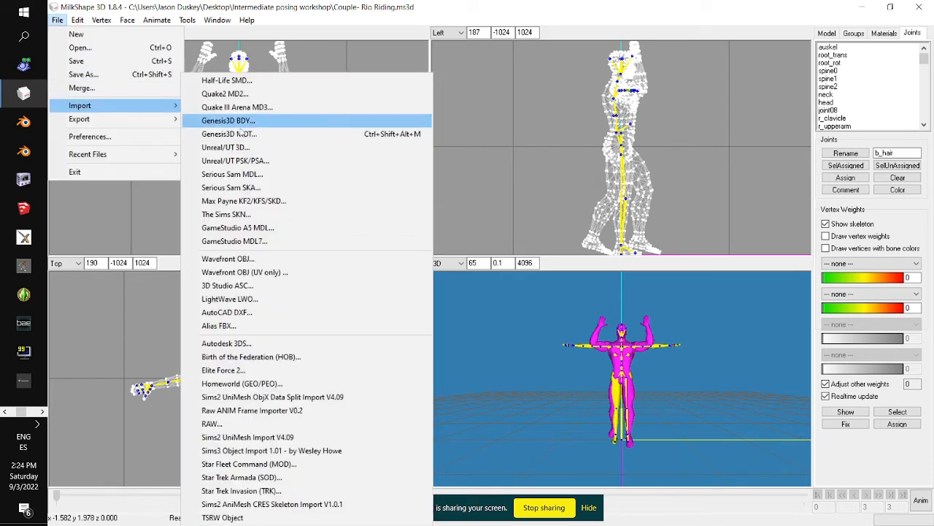
left_click(306, 257)
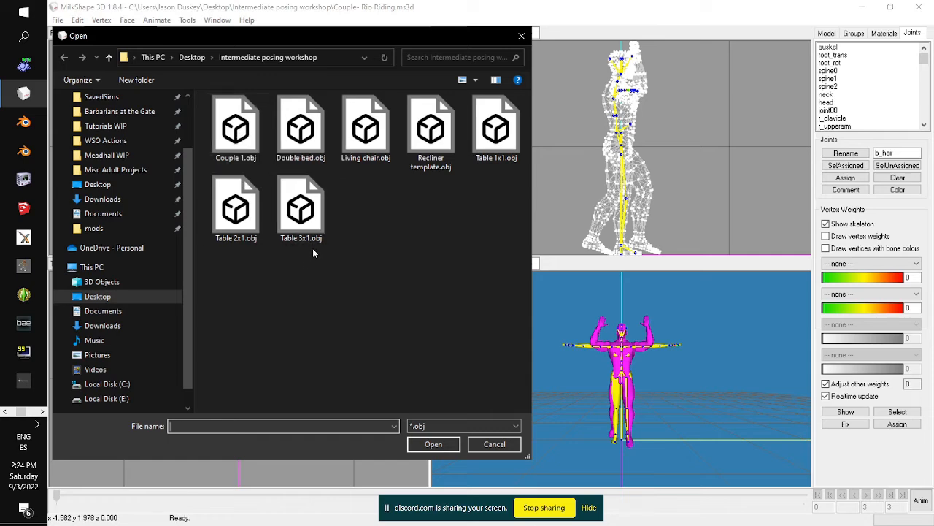
double_click(241, 137)
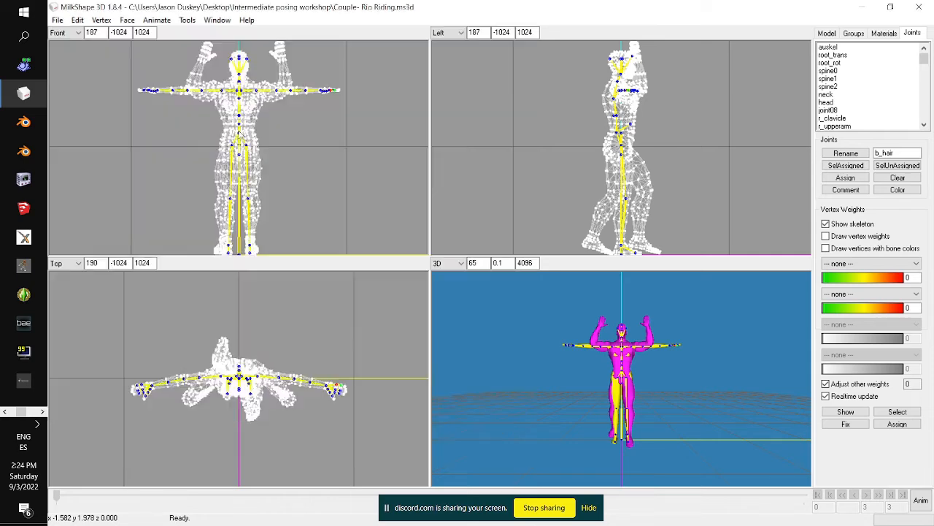
left_click(855, 34)
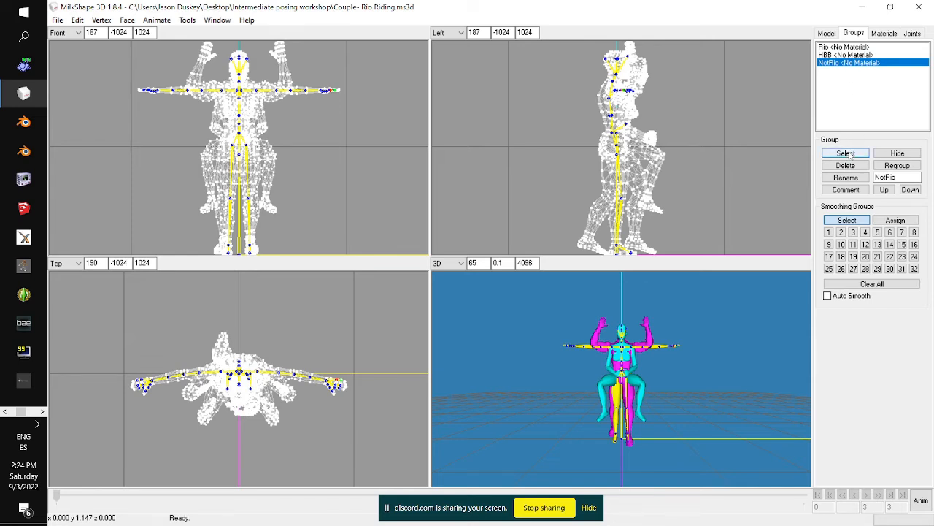
left_click(922, 501)
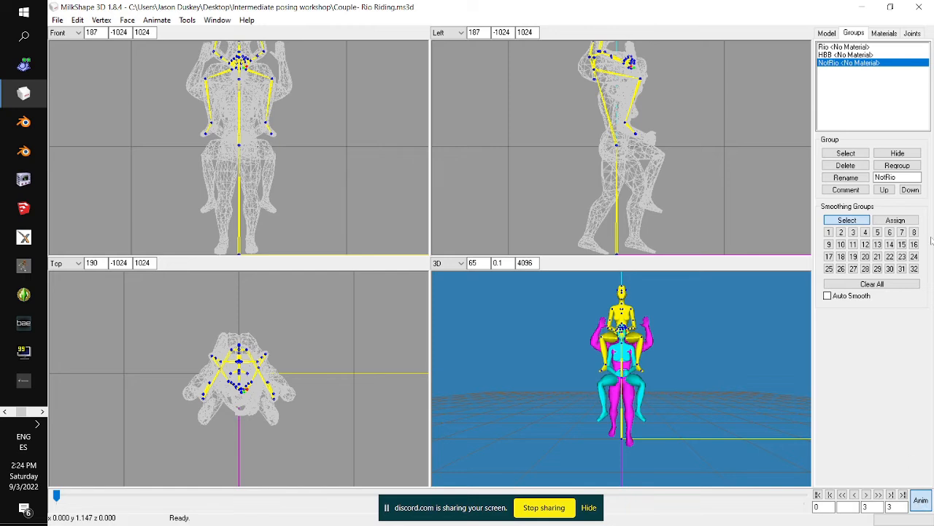
Enable movement along Y and lower the rig by the root_rot joint until it sits on the root_trans joint
left_click(916, 37)
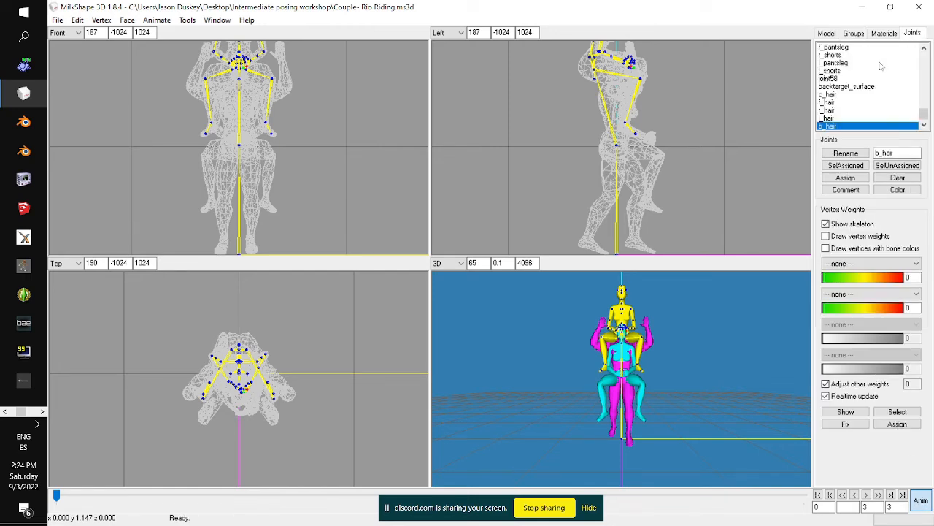
left_click_drag(925, 112, 927, 46)
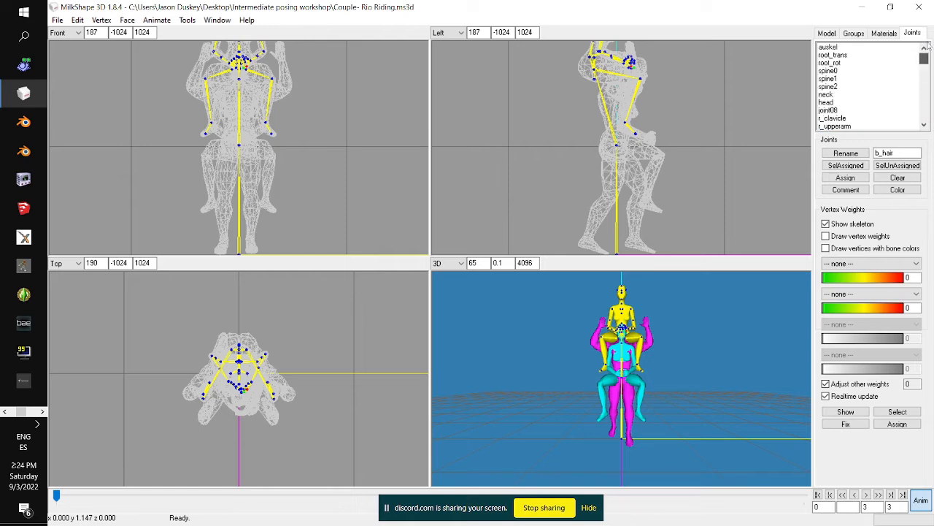
left_click(845, 63)
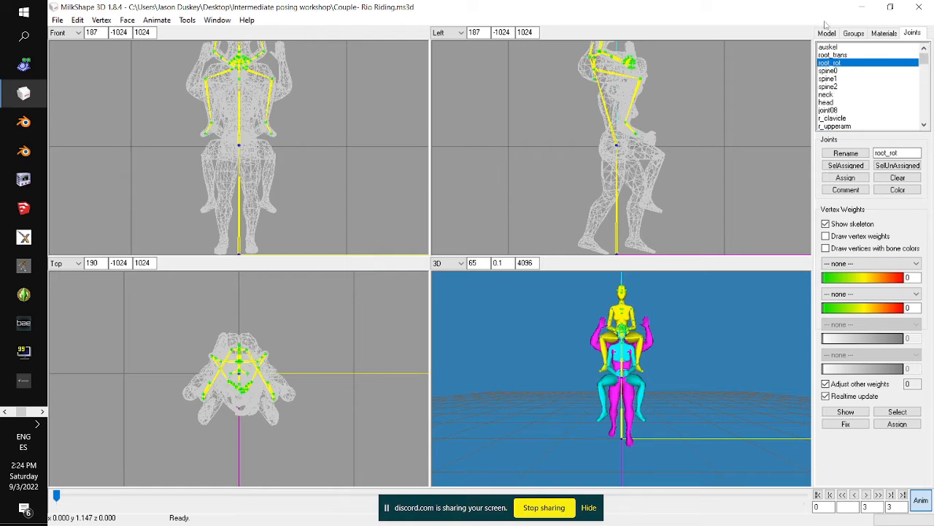
left_click(828, 33)
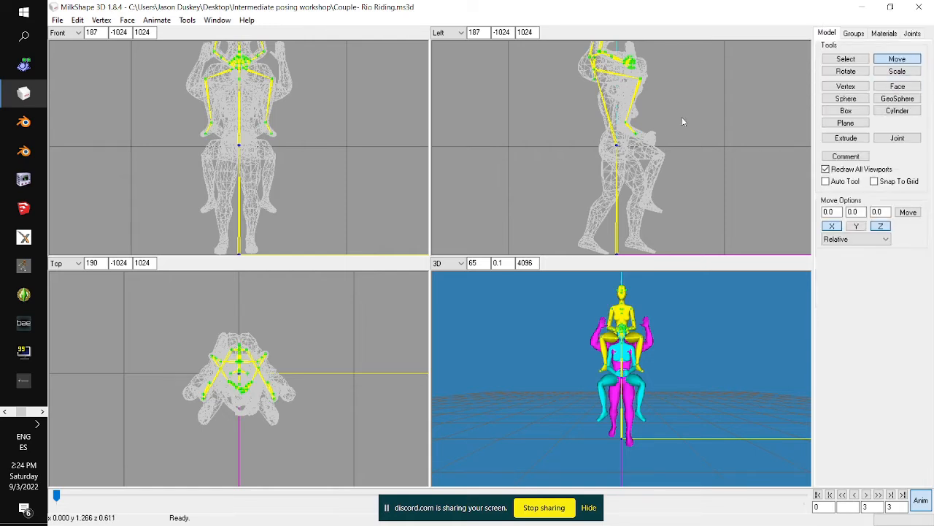
left_click_drag(682, 116, 714, 167)
left_click(856, 226)
scroll(713, 162, "up", 5)
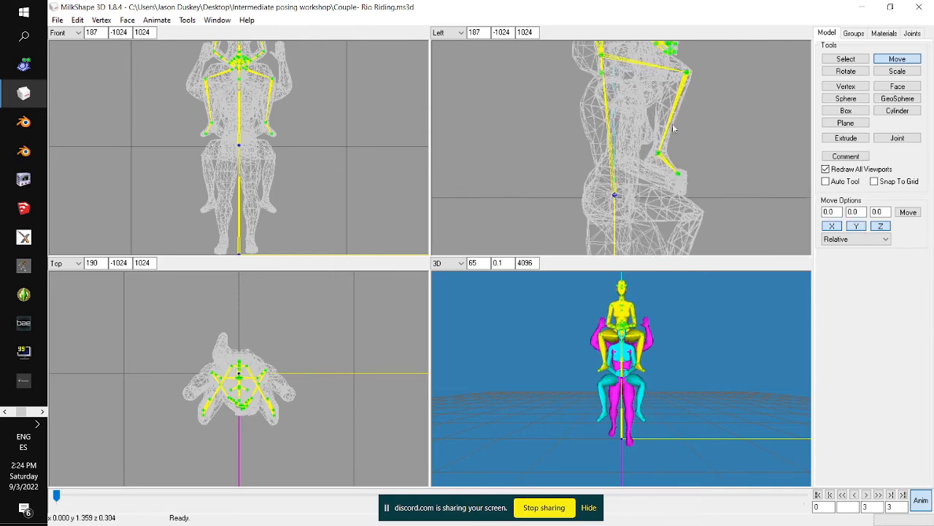
left_click_drag(653, 78, 702, 204)
scroll(694, 157, "up", 4)
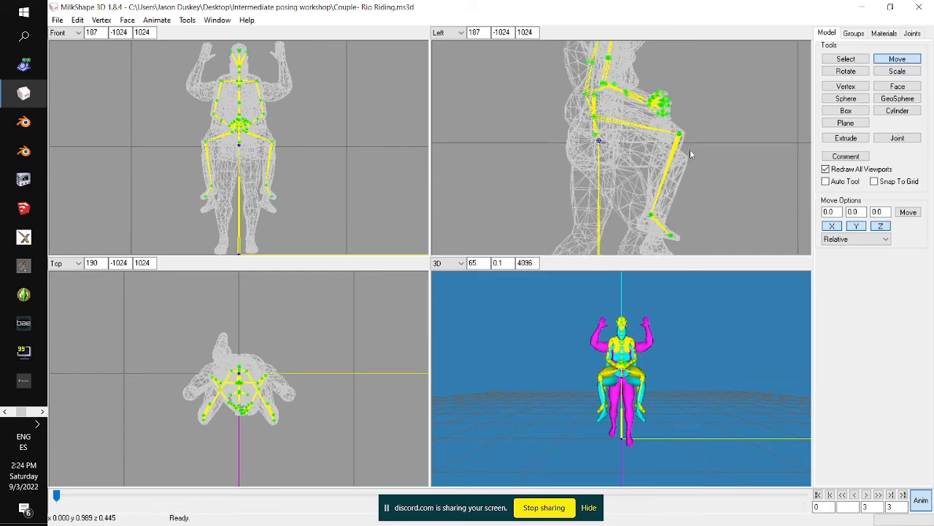
scroll(699, 156, "up", 3)
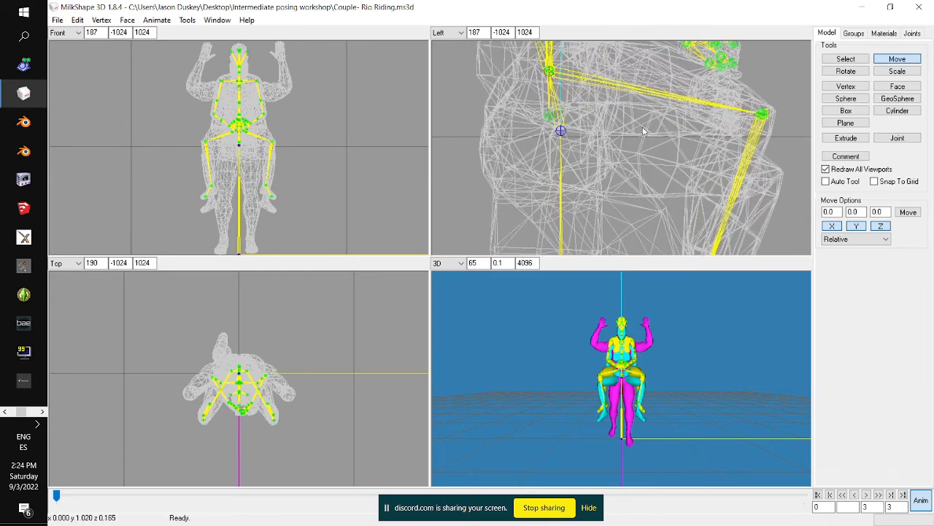
scroll(639, 115, "up", 2)
scroll(645, 129, "up", 1)
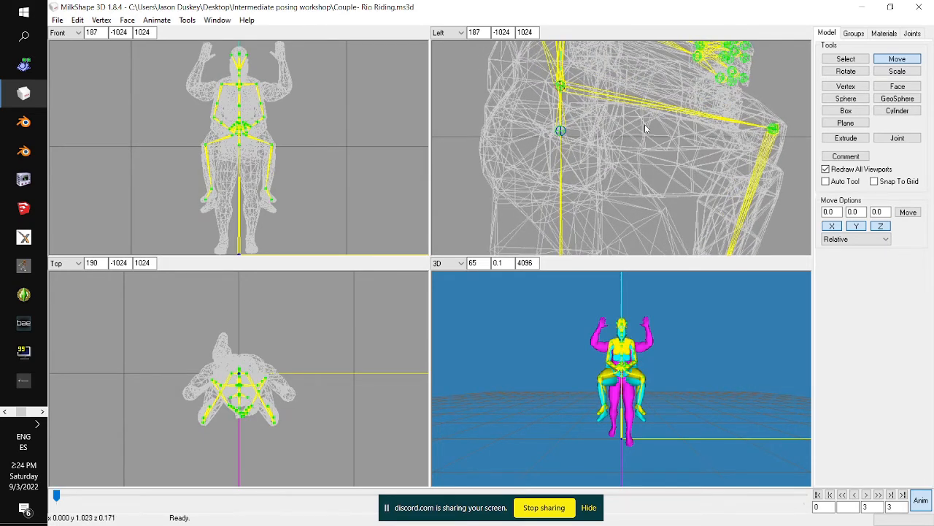
Fine-tune the root_rot position in the side view so it lines up precisely with root_trans
middle_click_drag(645, 128, 616, 187)
scroll(616, 187, "up", 1)
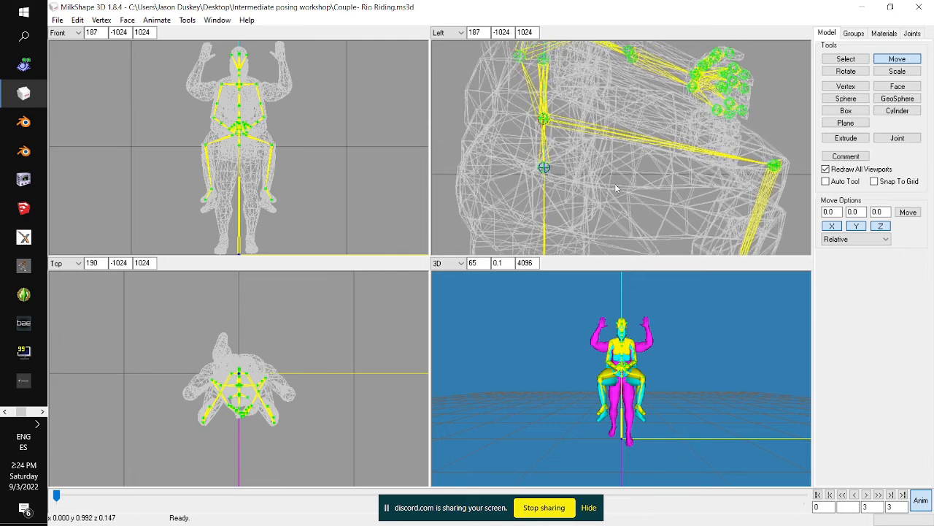
scroll(616, 187, "up", 5)
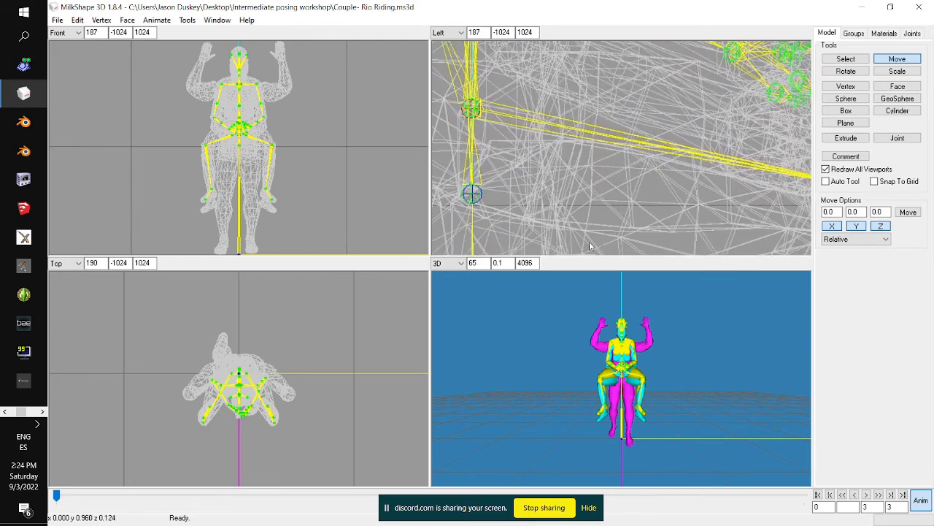
middle_click_drag(555, 187, 651, 166)
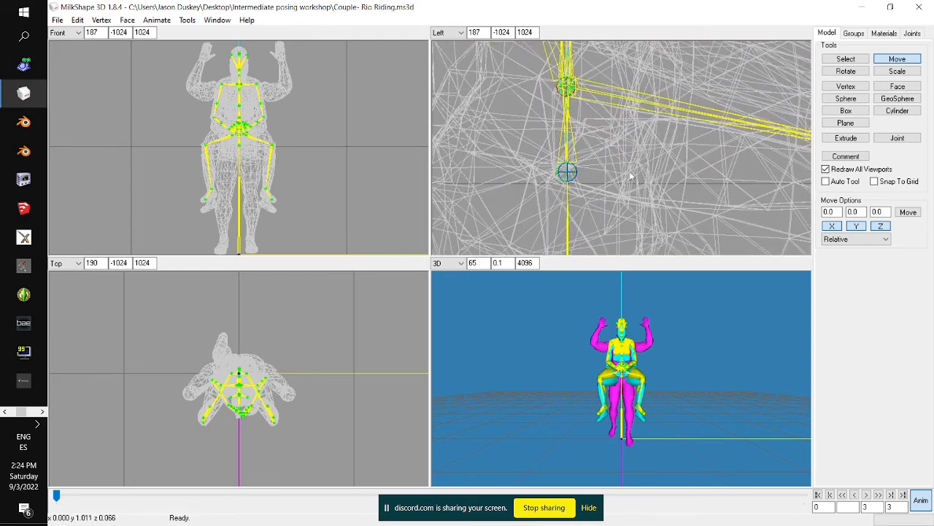
left_click_drag(630, 176, 632, 196)
key("ctrl+z")
key("ctrl+z")
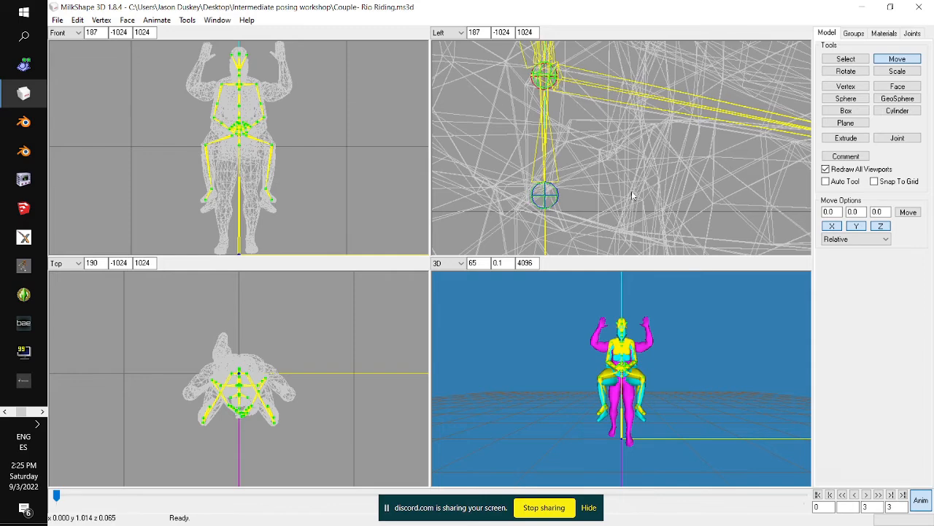
left_click_drag(631, 190, 634, 194)
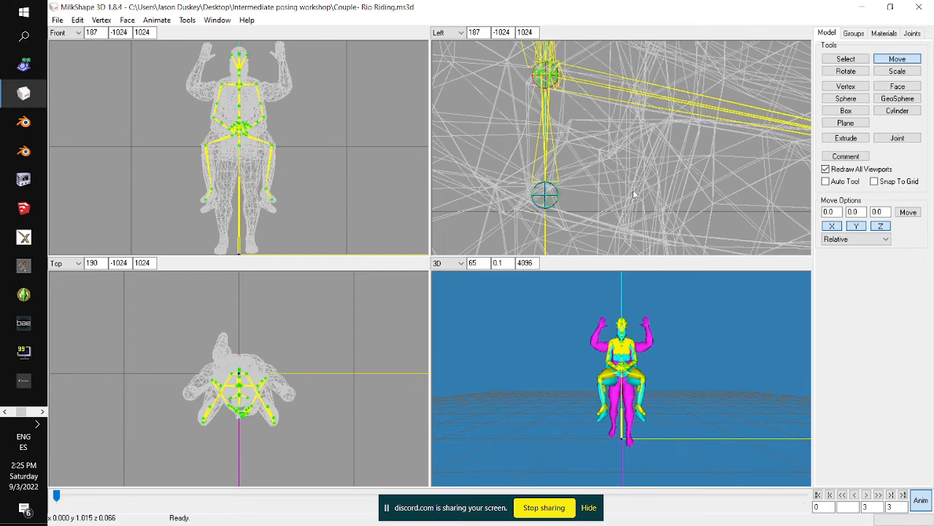
Raise the whole Rio rig by its root_trans joint onto the standing figure's shoulders
left_click(912, 33)
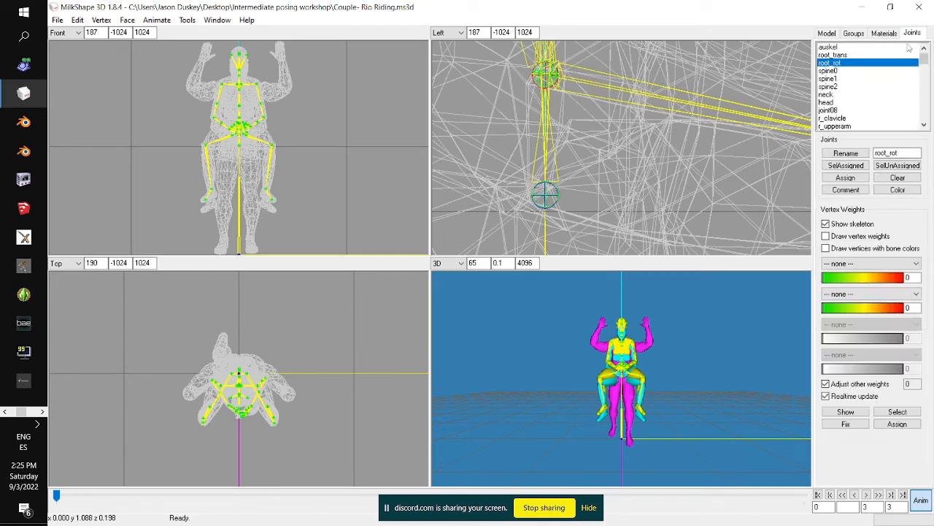
left_click(847, 55)
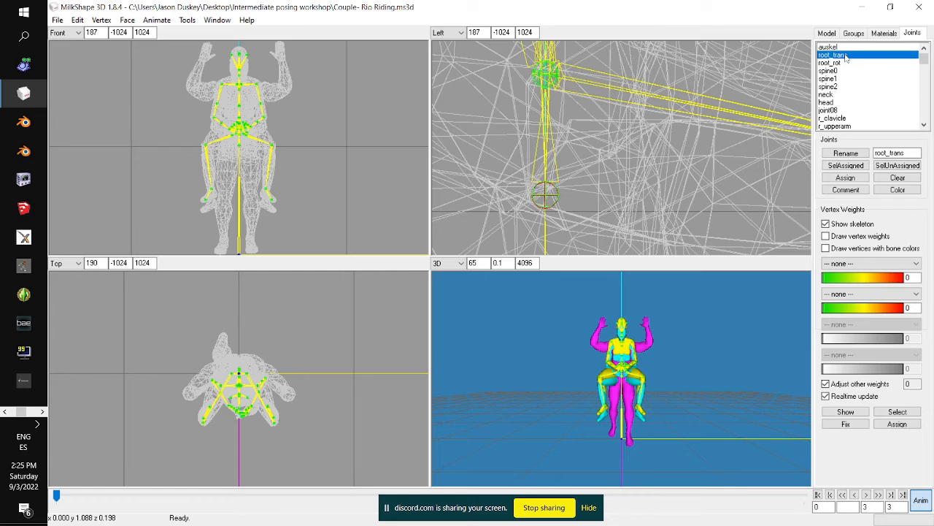
scroll(637, 167, "down", 5)
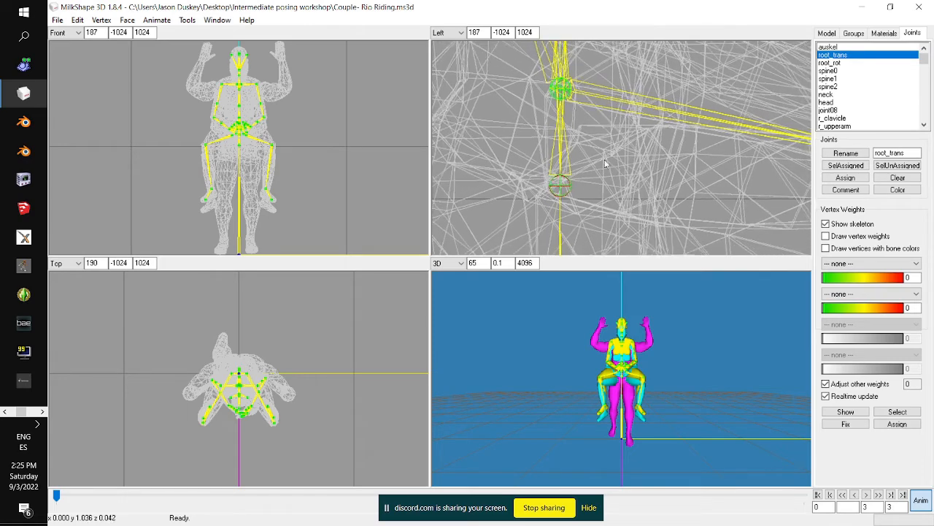
scroll(624, 157, "down", 6)
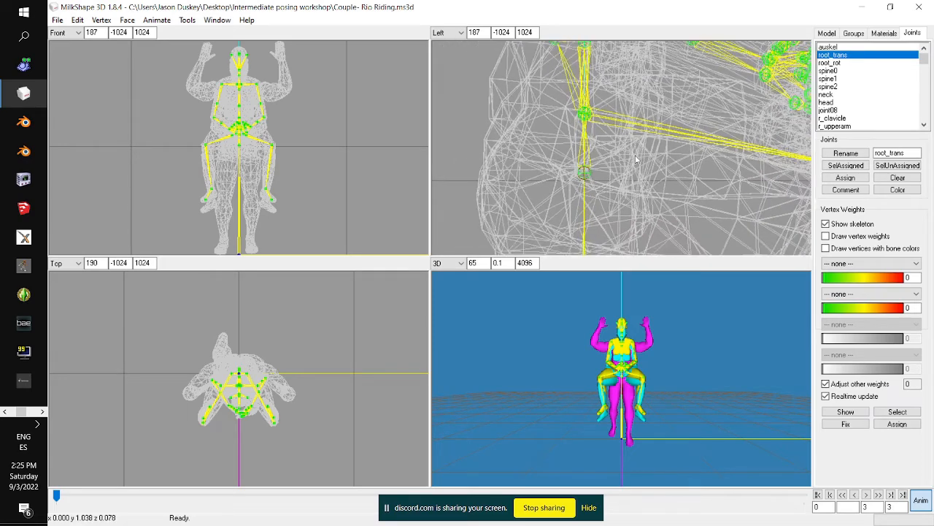
scroll(643, 157, "down", 6)
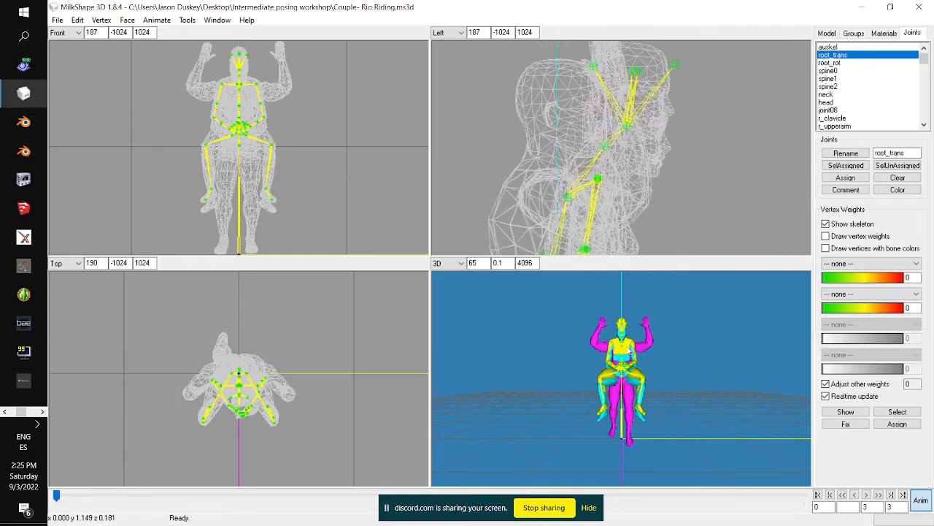
scroll(675, 219, "down", 1)
left_click_drag(697, 210, 666, 161)
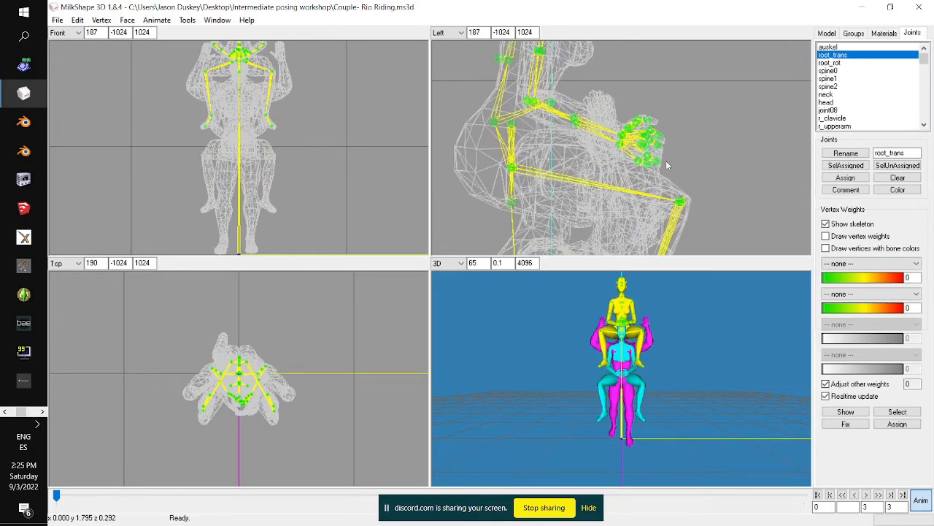
scroll(723, 86, "up", 2)
right_click_drag(722, 86, 718, 126)
mouse_move(687, 151)
left_mouse_down()
mouse_move(684, 174)
mouse_move(686, 157)
left_mouse_up()
scroll(665, 367, "up", 5)
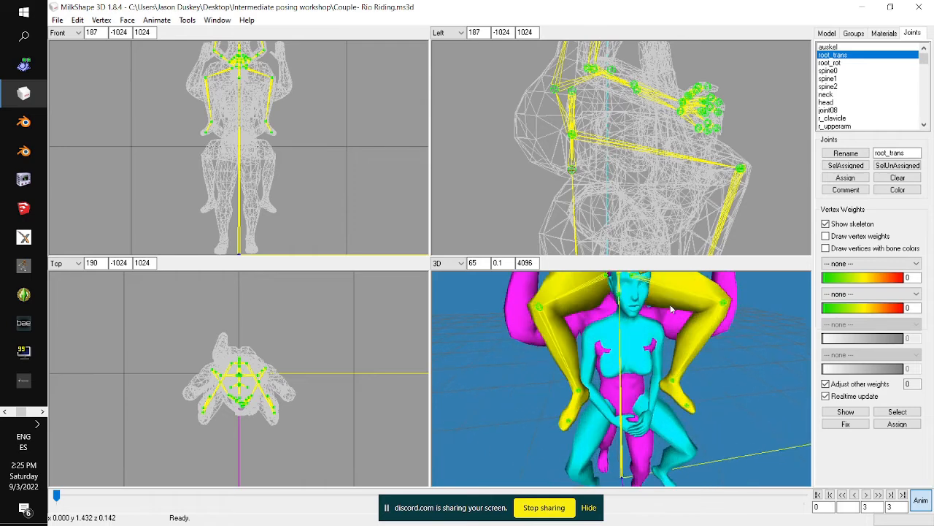
Hide the NotRio reference group to clear the view of the two posed figures
left_click_drag(672, 309, 675, 343)
left_click(854, 33)
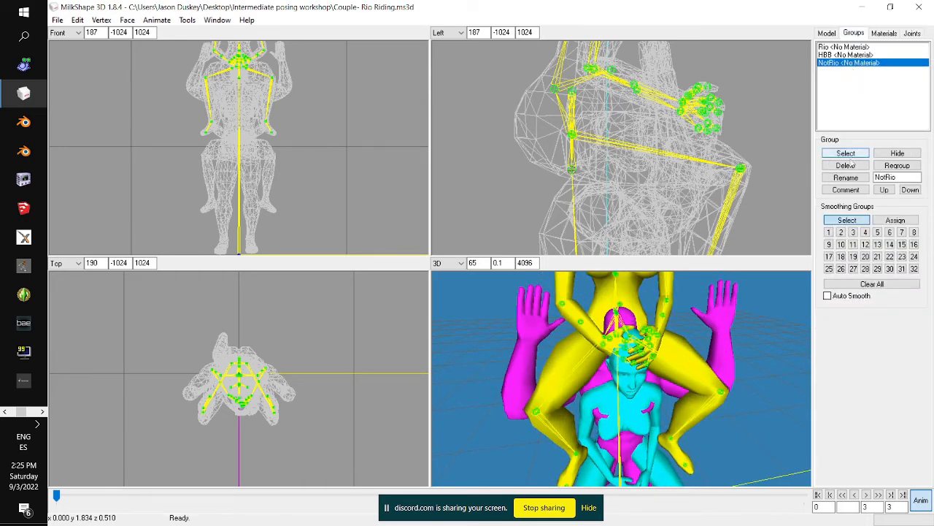
left_click(897, 152)
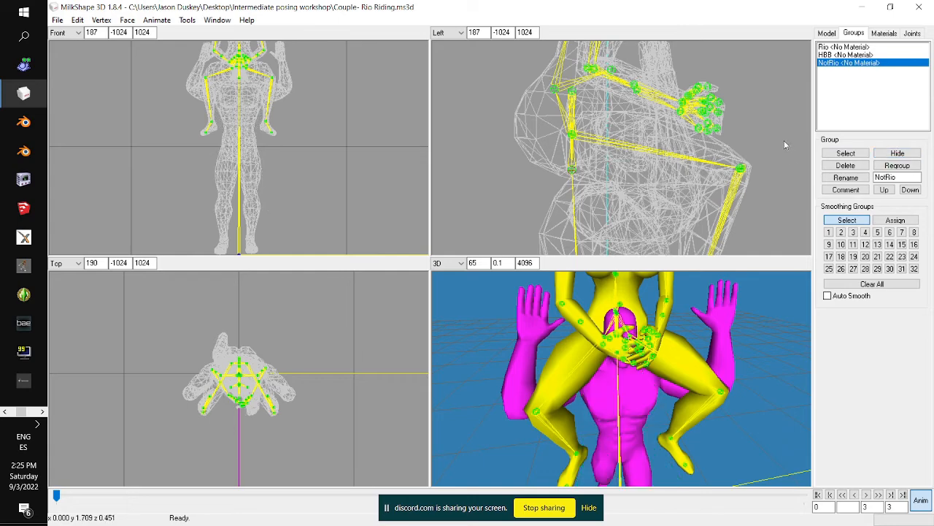
Shift root_trans backward and nudge it in the side view so the hands fit around the standing figure's head
middle_click_drag(767, 147, 757, 188)
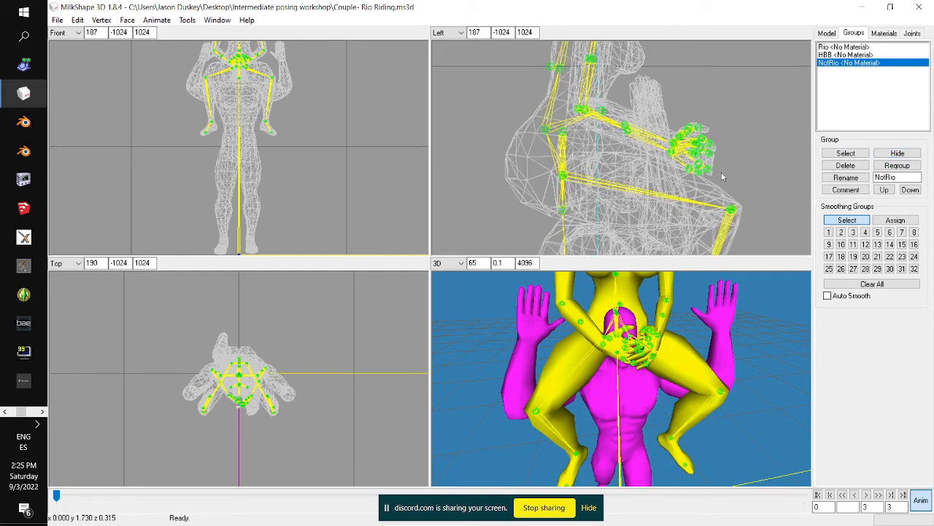
left_click_drag(723, 176, 660, 181)
left_click_drag(628, 321, 754, 403)
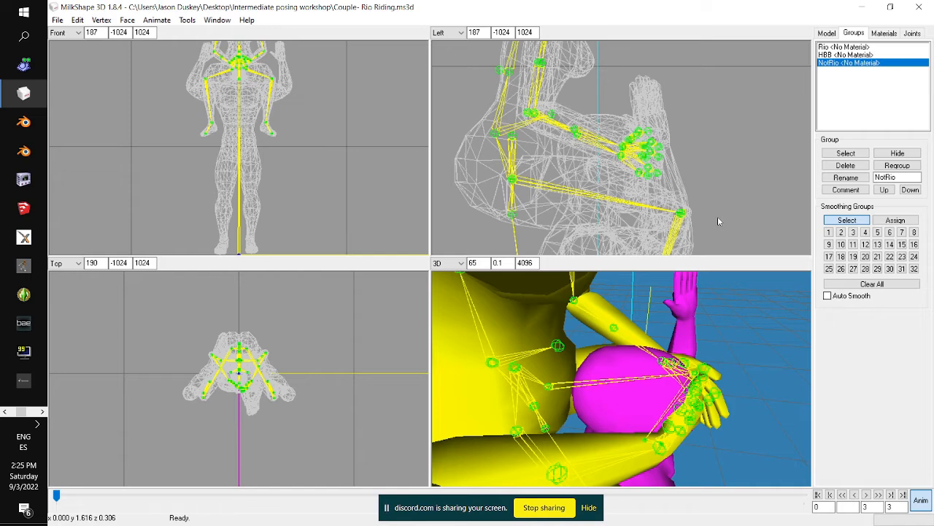
left_click_drag(718, 218, 719, 219)
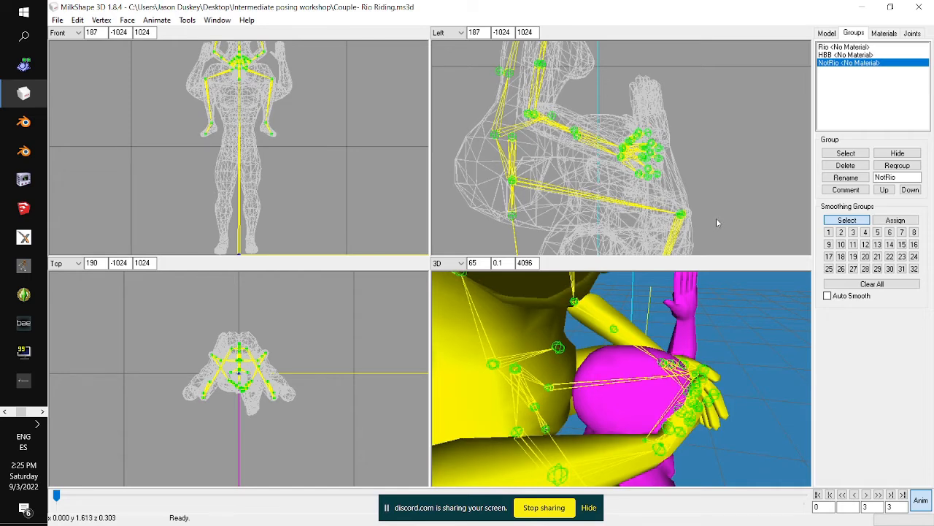
left_click_drag(717, 220, 705, 214)
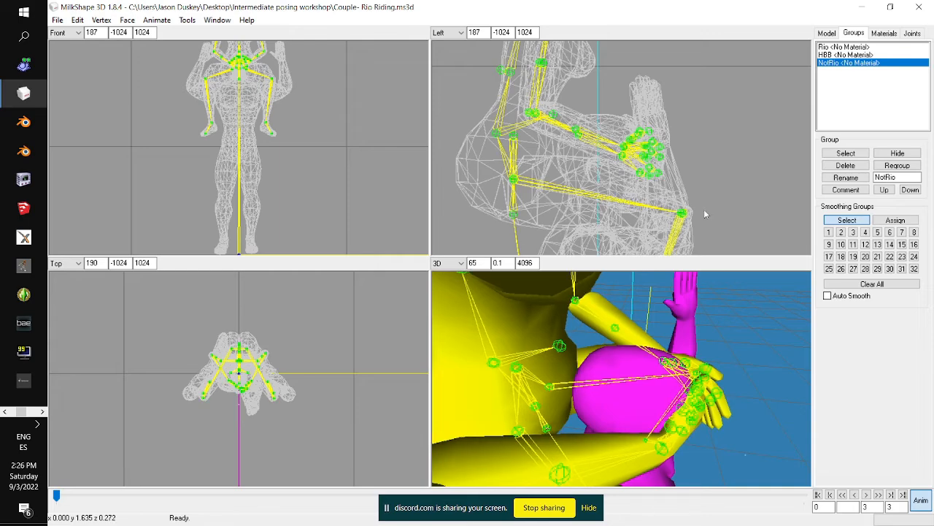
Set a keyframe at frame 0 for the repositioned root_trans joint
left_click_drag(787, 452, 646, 438)
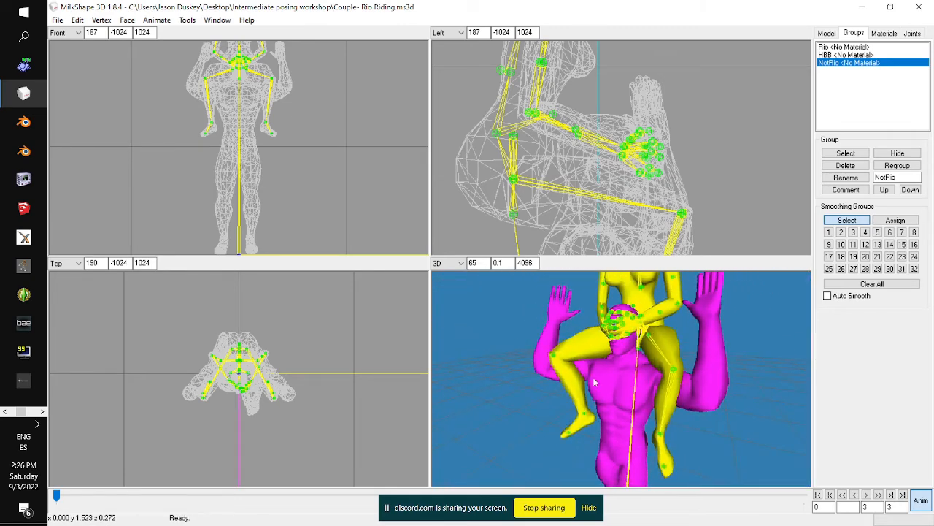
left_click(156, 21)
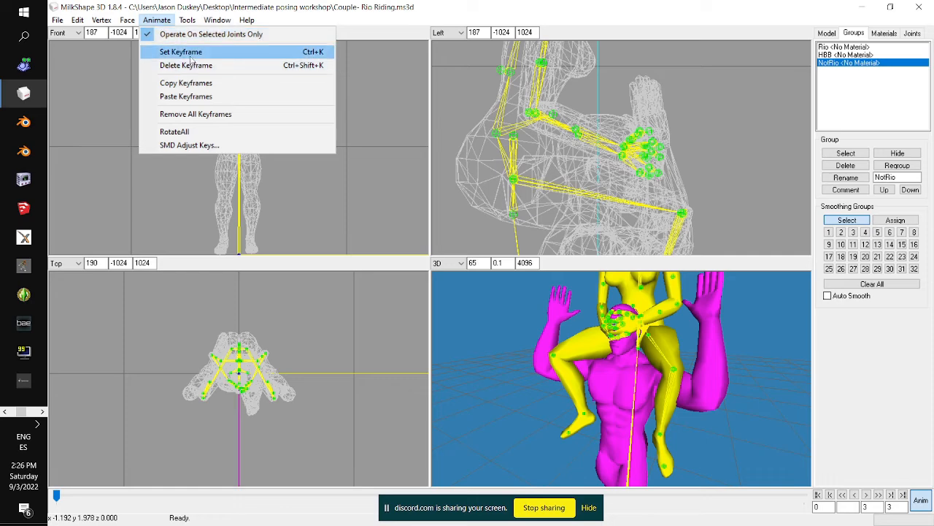
left_click(191, 58)
Check the rider's fit on the shoulders from several angles and save the MilkShape project
left_click_drag(683, 367, 747, 367)
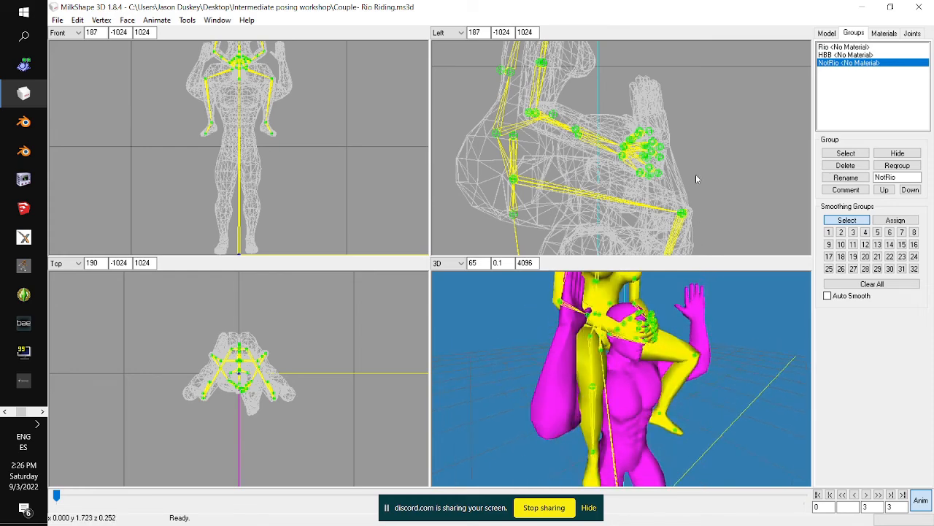
left_click_drag(698, 175, 695, 139, "ctrl")
scroll(695, 138, "down", 10)
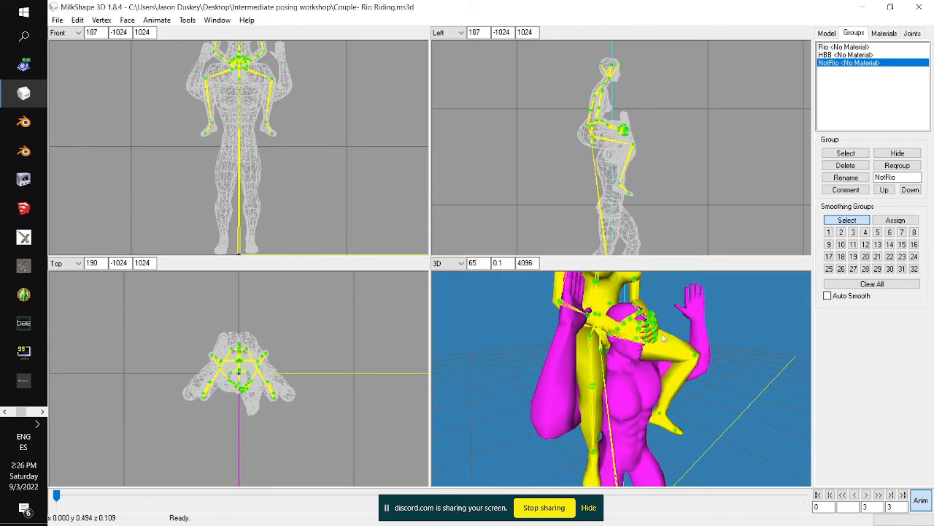
left_click_drag(664, 338, 610, 332)
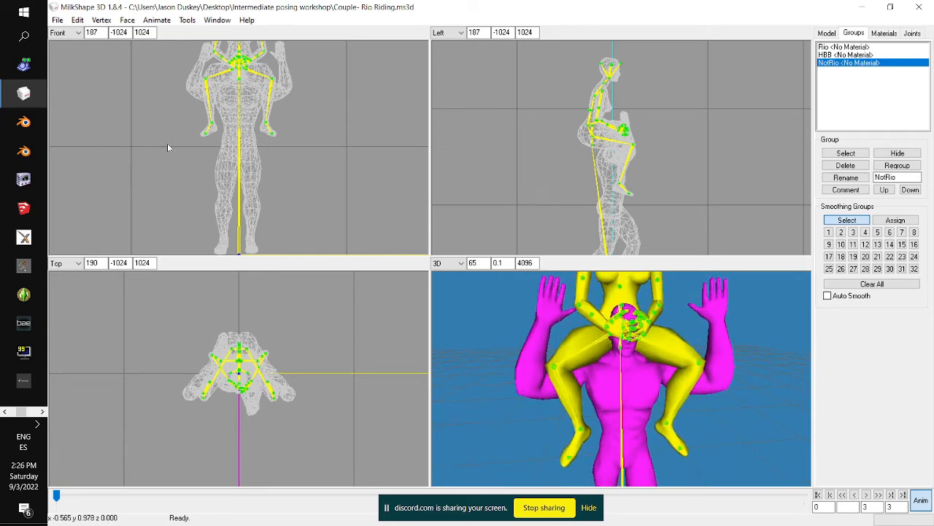
left_click(58, 22)
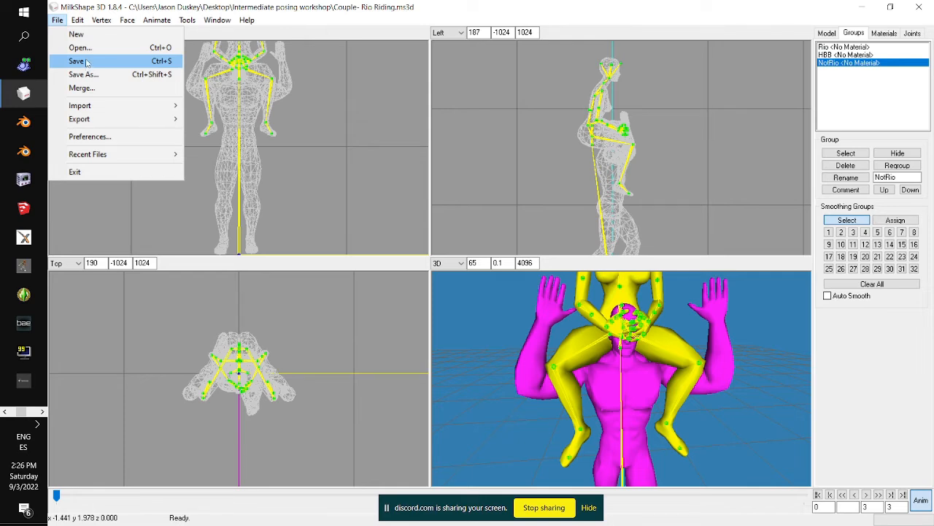
left_click(82, 61)
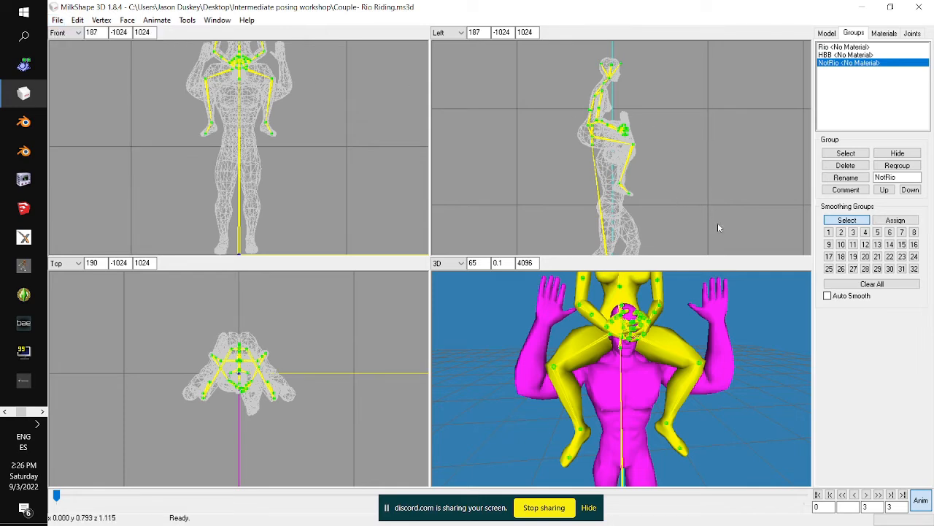
Toggle animation mode off and on to compare the rig's unposed and posed states near the feet in the side view
right_click_drag(718, 223, 693, 62)
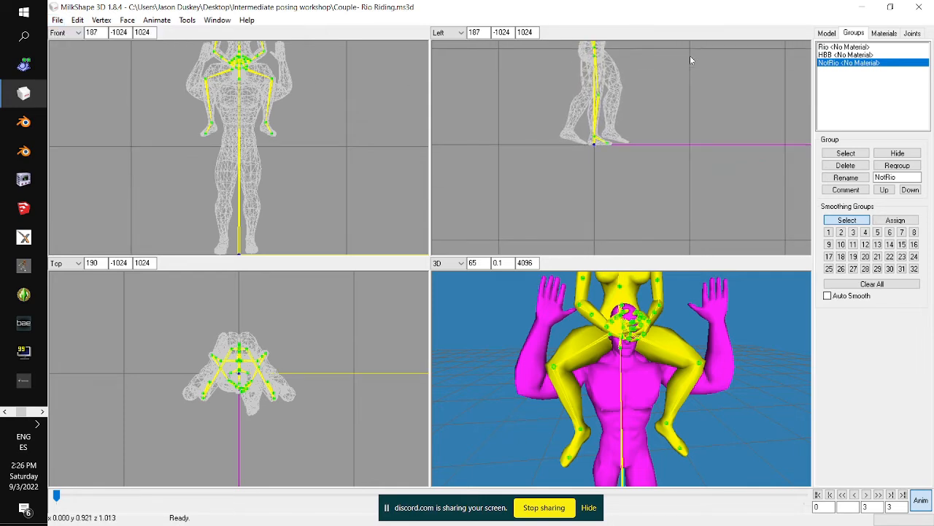
left_click(923, 499)
left_click(922, 500)
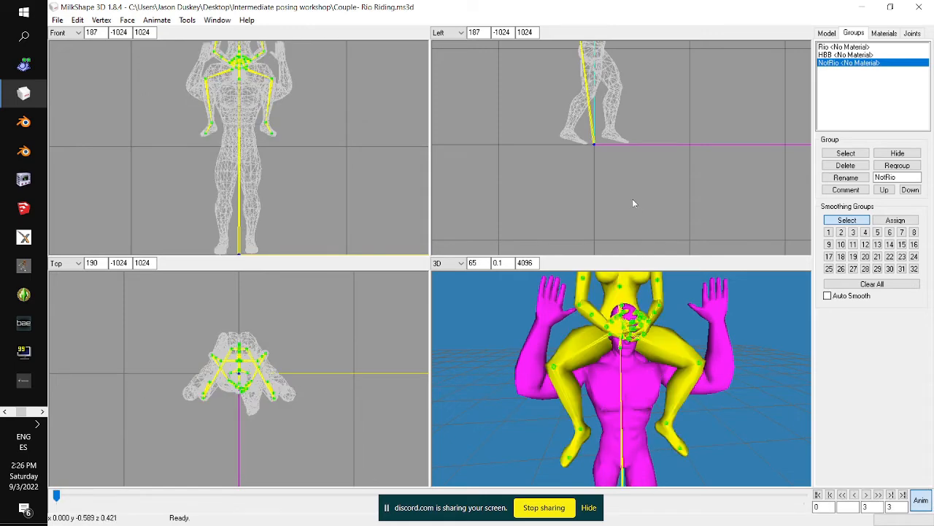
Inspect the hands around the standing figure's head and set the pose's keyframe again
scroll(617, 175, "up", 4)
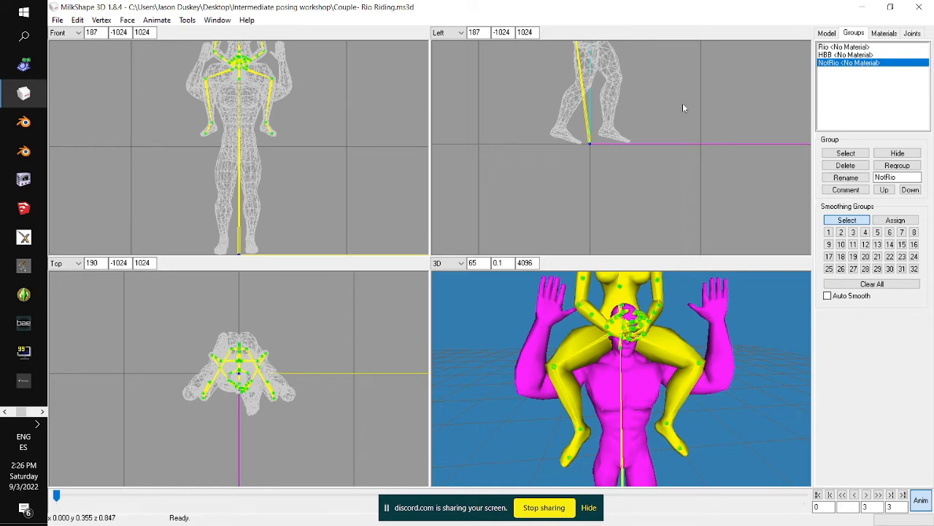
middle_click_drag(672, 147, 695, 299)
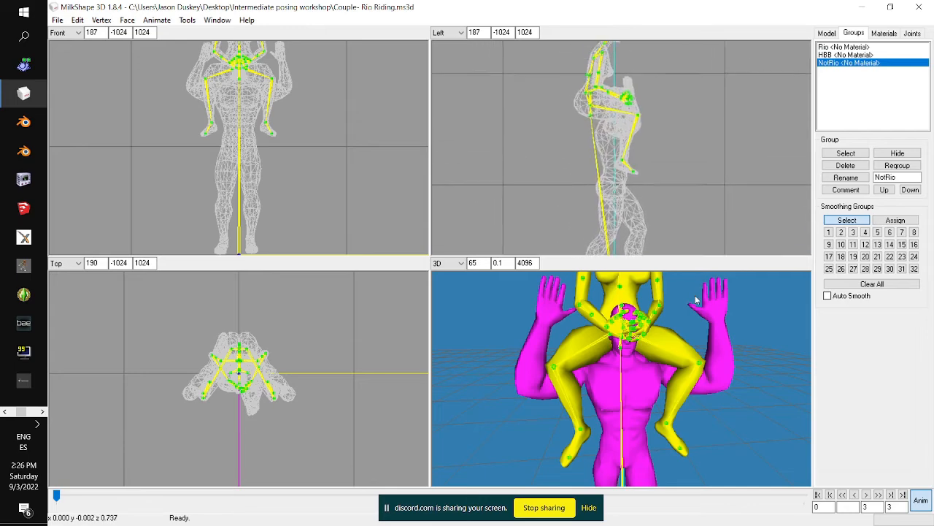
scroll(707, 198, "up", 10)
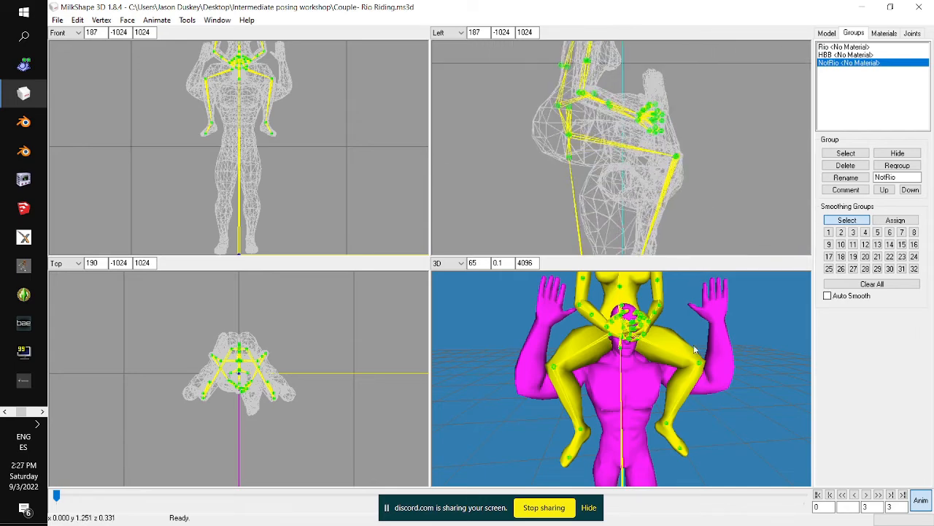
middle_click_drag(694, 348, 704, 414)
scroll(695, 432, "down", 4)
left_click_drag(696, 432, 705, 344)
scroll(675, 353, "up", 3)
scroll(616, 351, "down", 5)
scroll(599, 345, "down", 4)
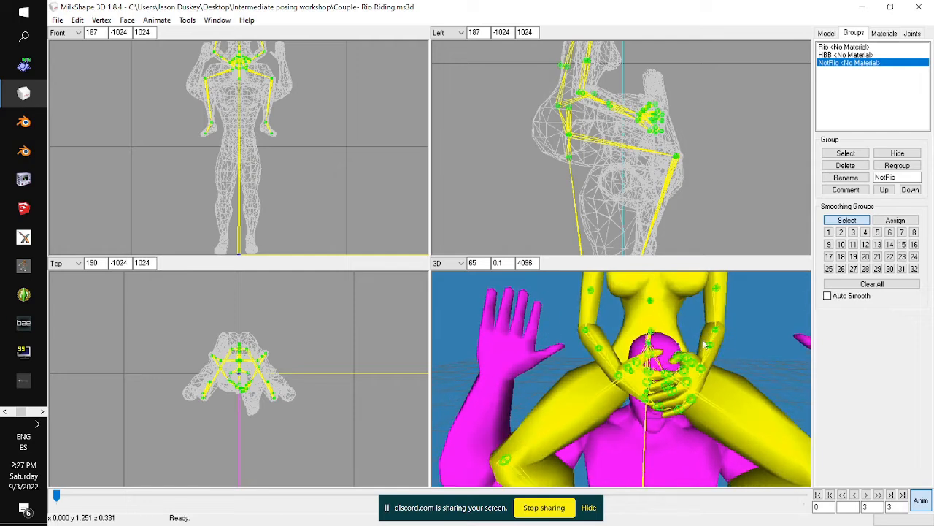
left_click(157, 19)
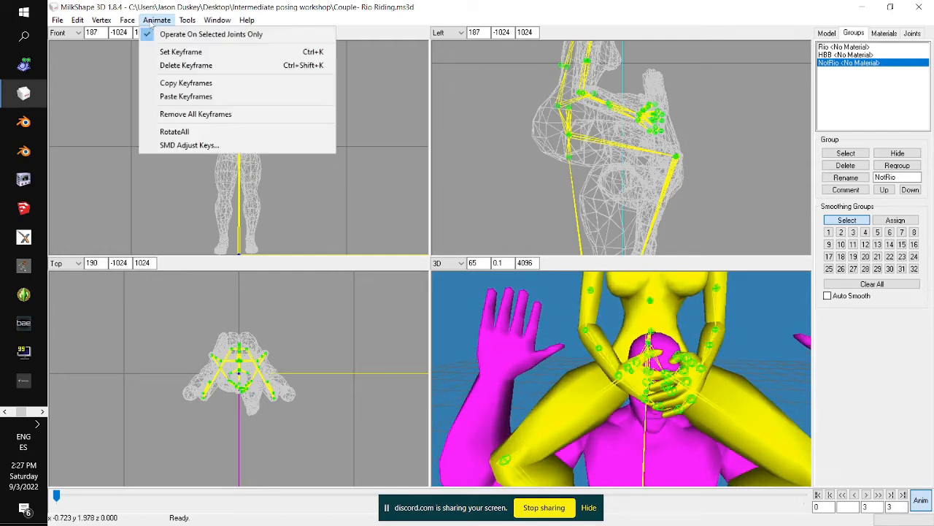
left_click(177, 52)
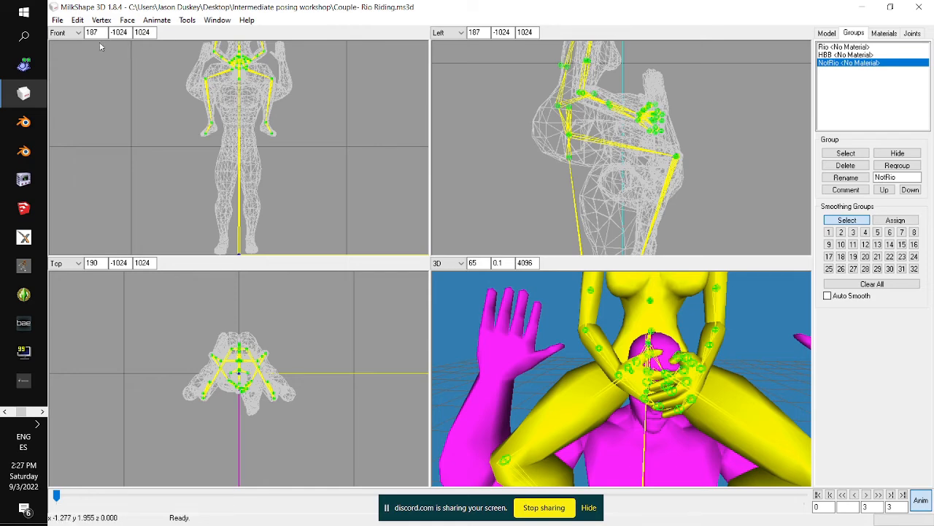
left_click(56, 21)
mouse_move(96, 121)
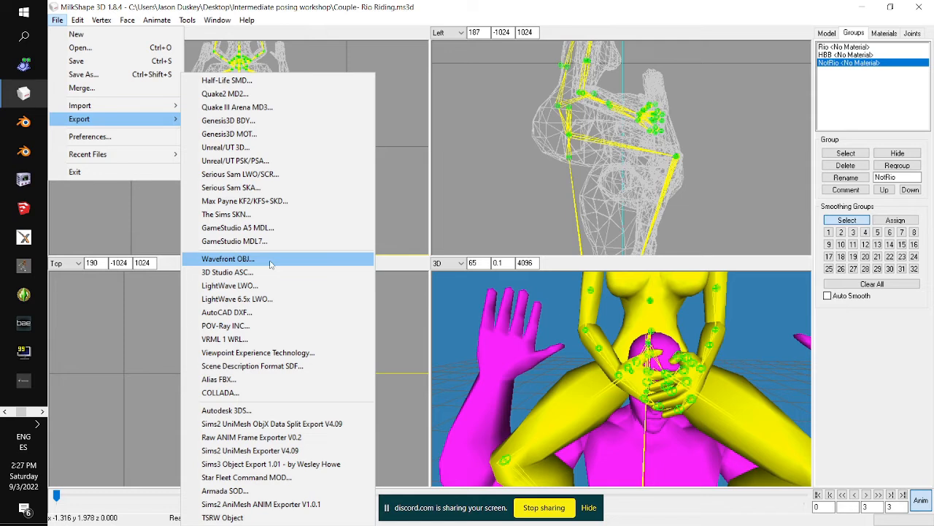
left_click(529, 5)
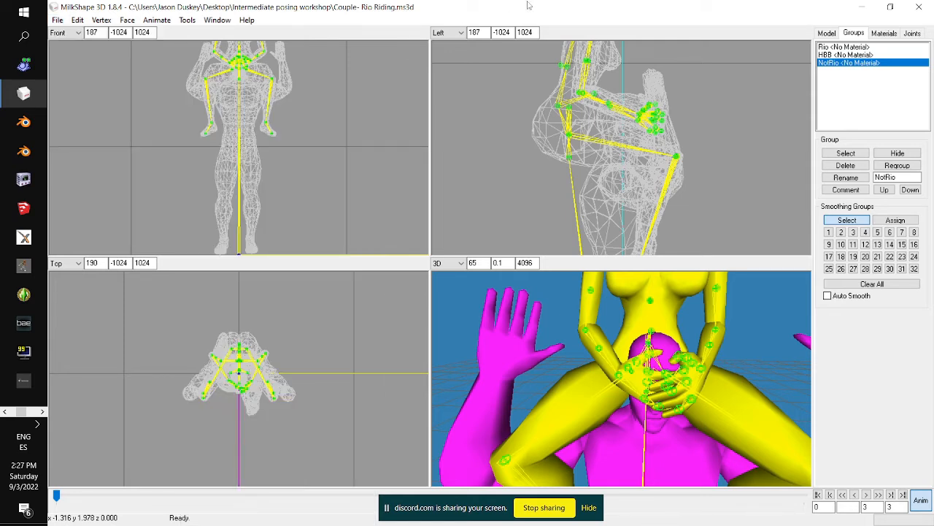
With root_rot selected, export the pose through the Sims2 AniMesh ANIM Exporter with default options, overwriting tutorialpose2-rioonshoulders.5an
left_click(913, 33)
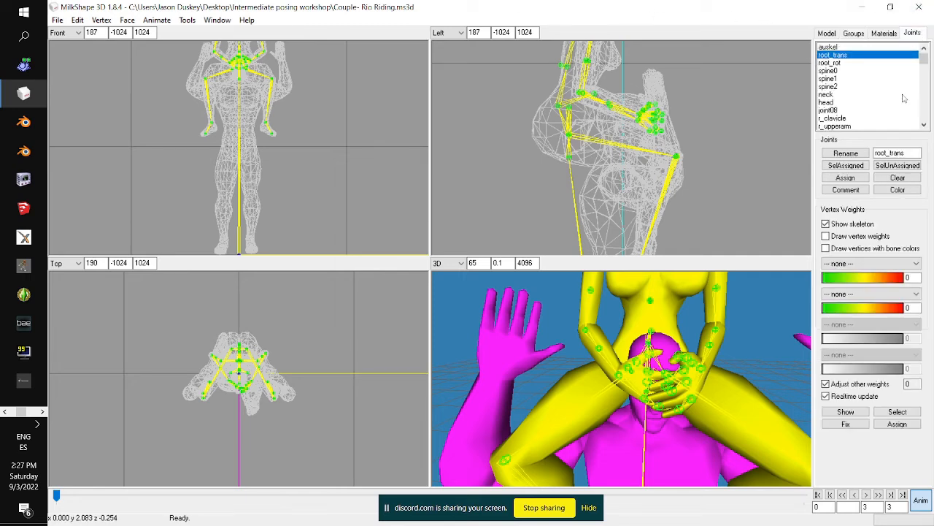
left_click(838, 63)
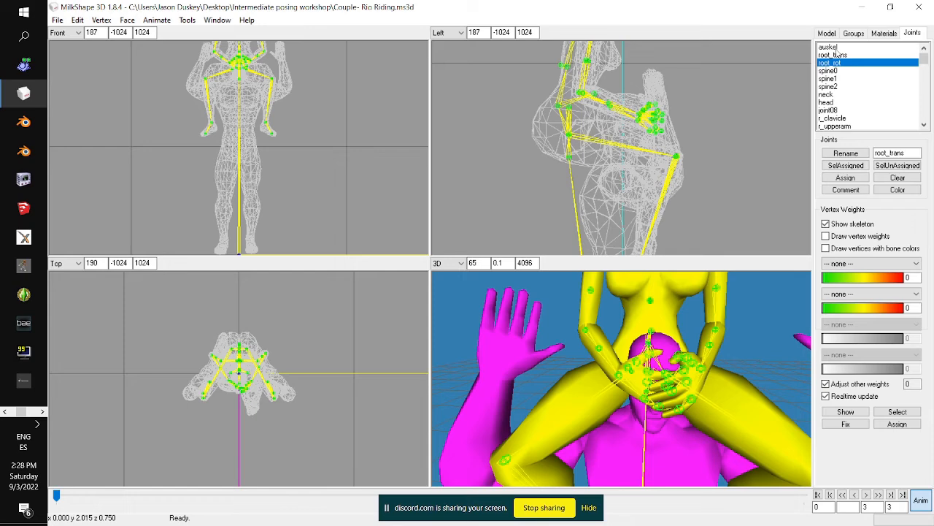
left_click(58, 20)
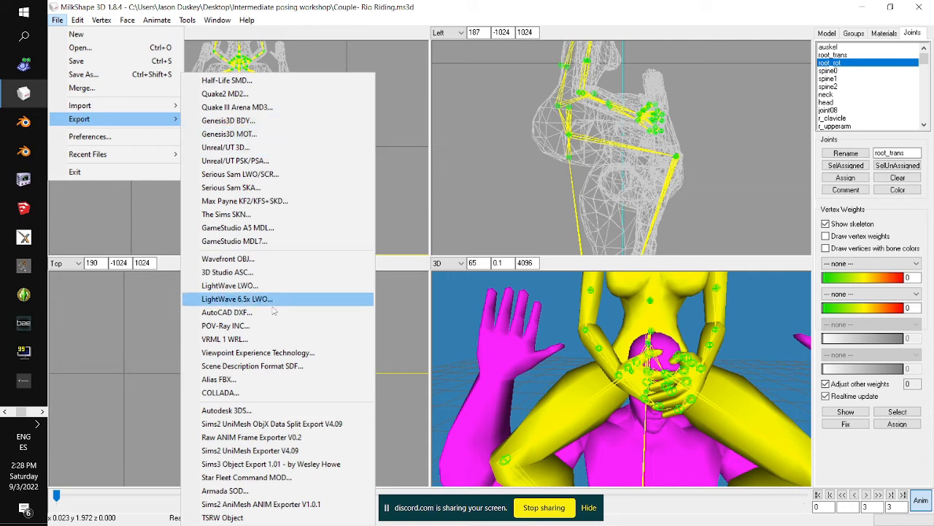
left_click(287, 504)
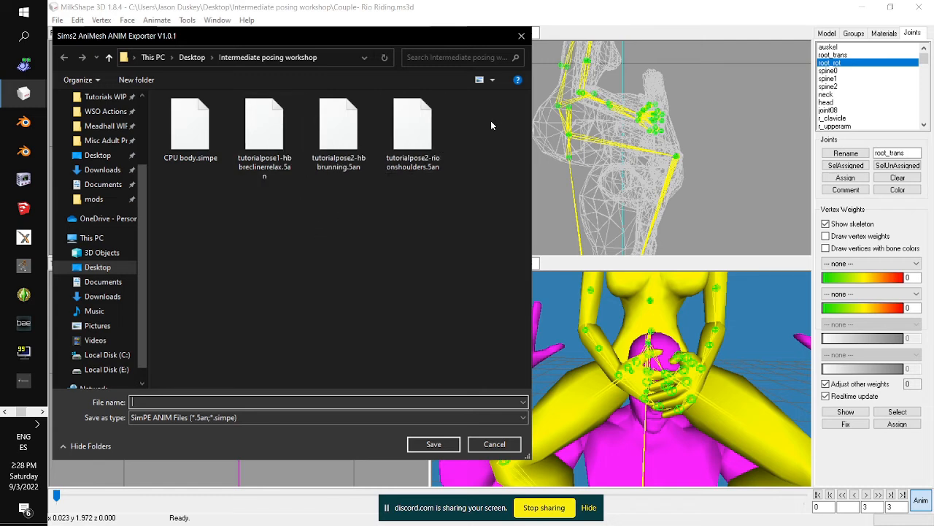
left_click(421, 127)
left_click(436, 444)
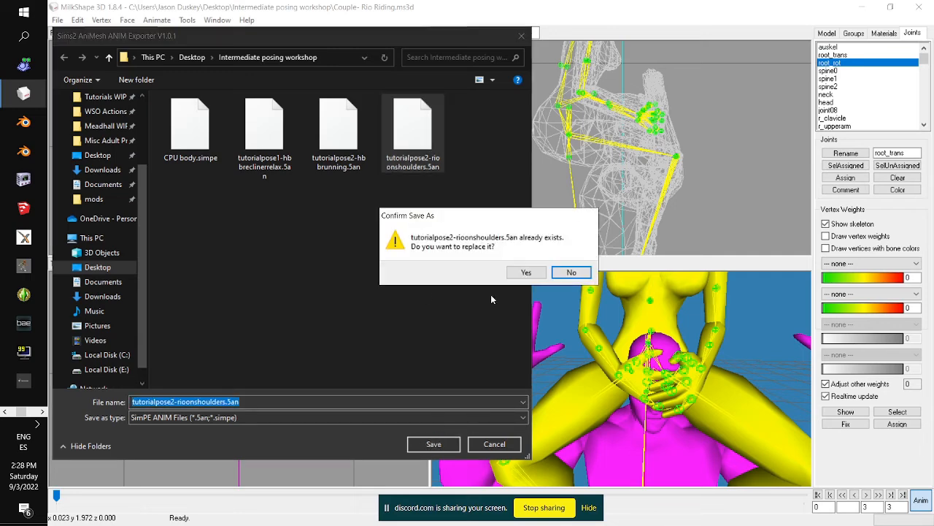
left_click(526, 272)
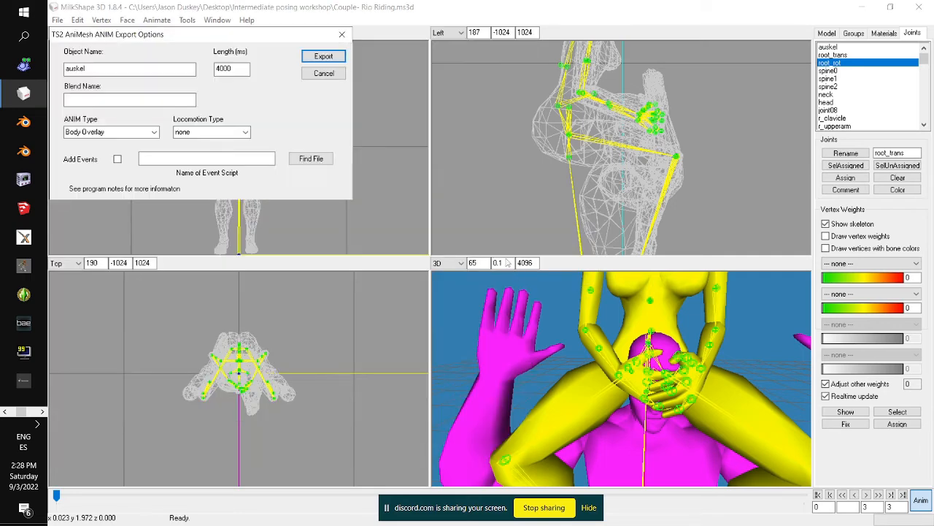
left_click(332, 58)
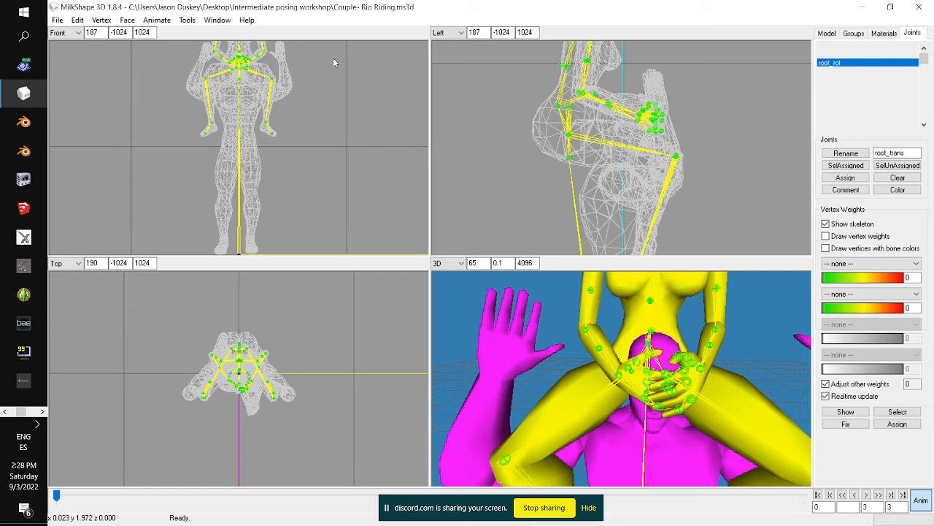
Save the MilkShape project and switch to SimPE with the TestPosebox1 package
left_click(58, 20)
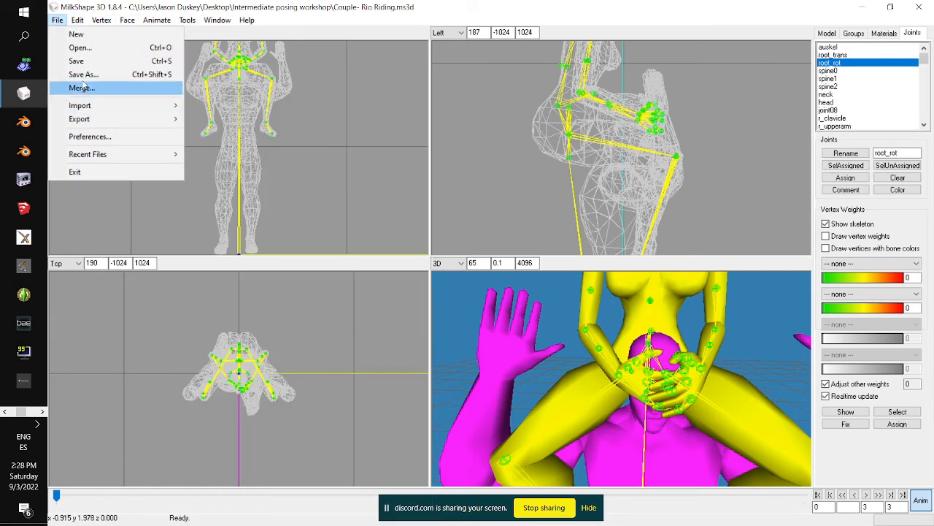
left_click(79, 64)
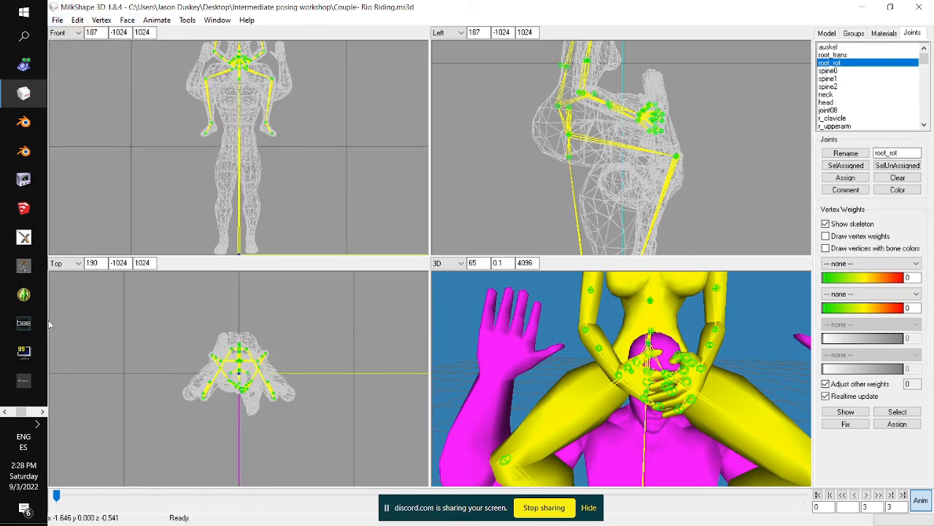
left_click(43, 412)
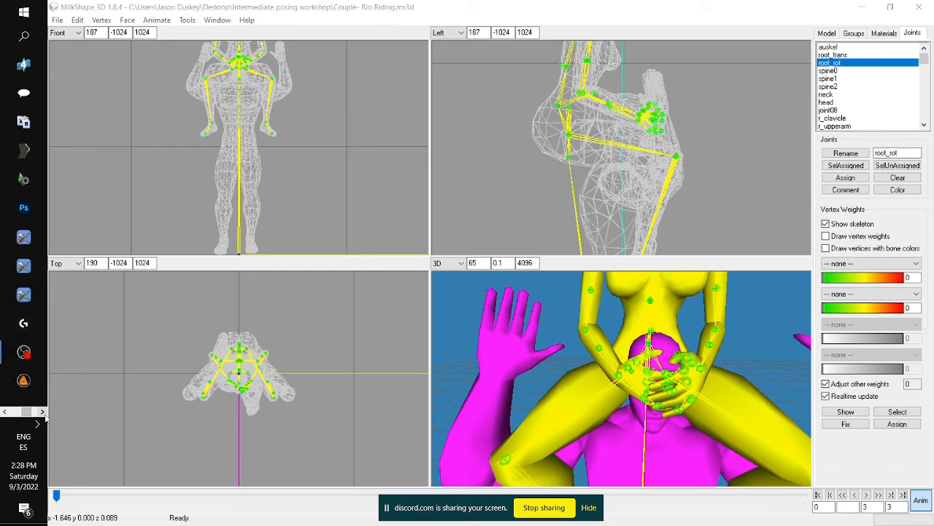
left_click(4, 412)
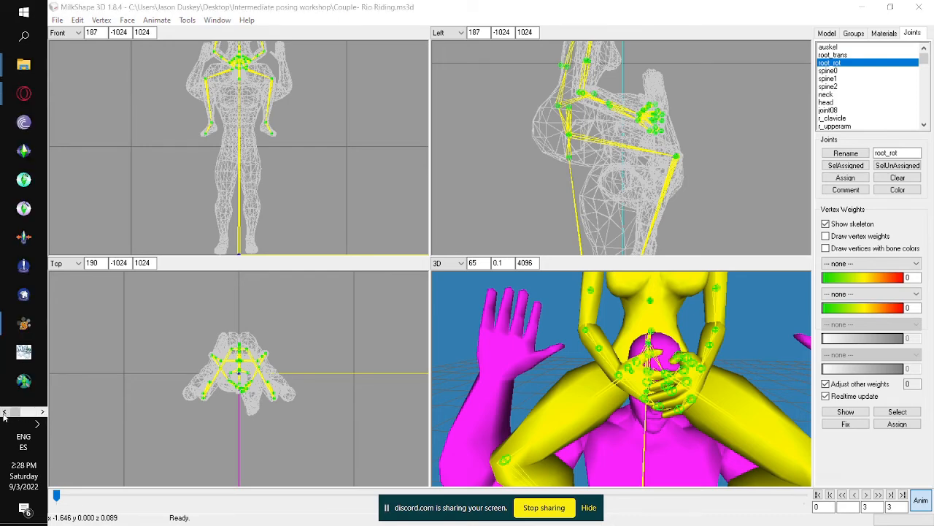
left_click(23, 323)
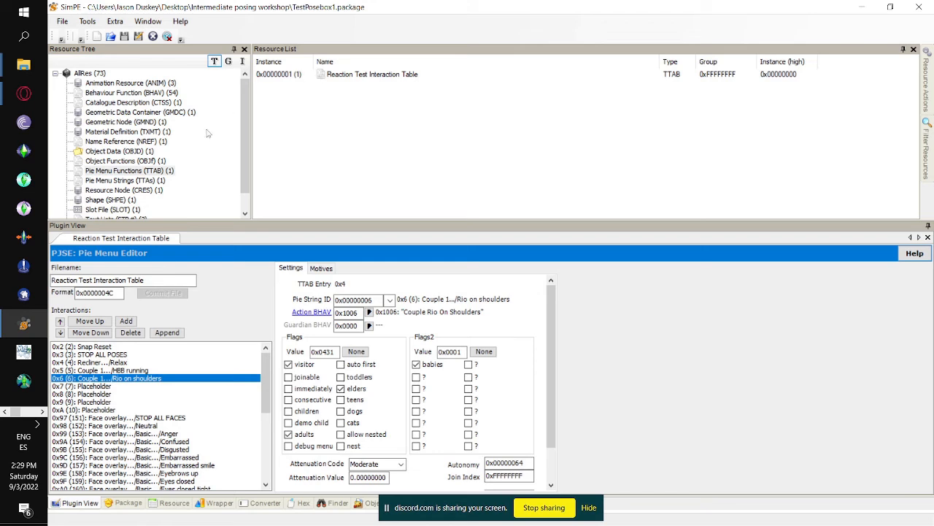
Replace the tutorialpose2-rioonshoulders_anim animation resource with tutorialpose2-rioonshoulders.5an, reload it and save the package
left_click(157, 83)
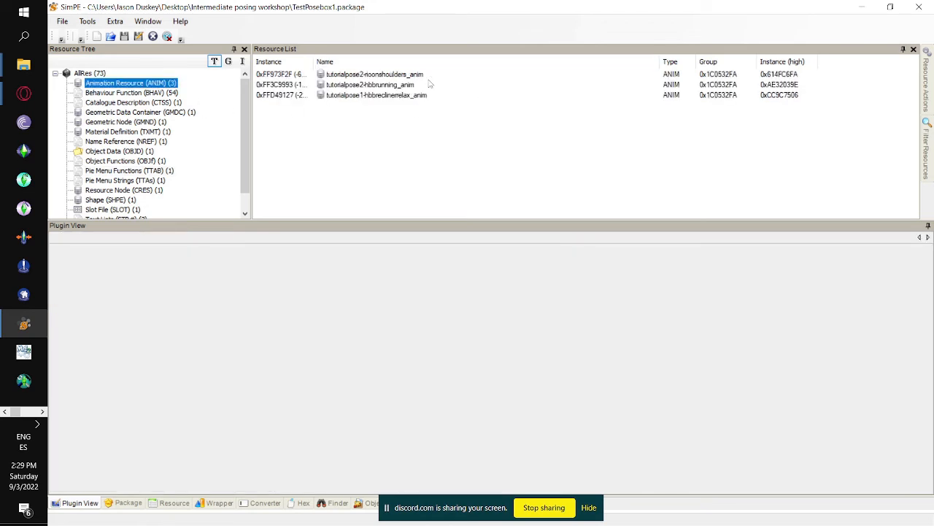
left_click(420, 63)
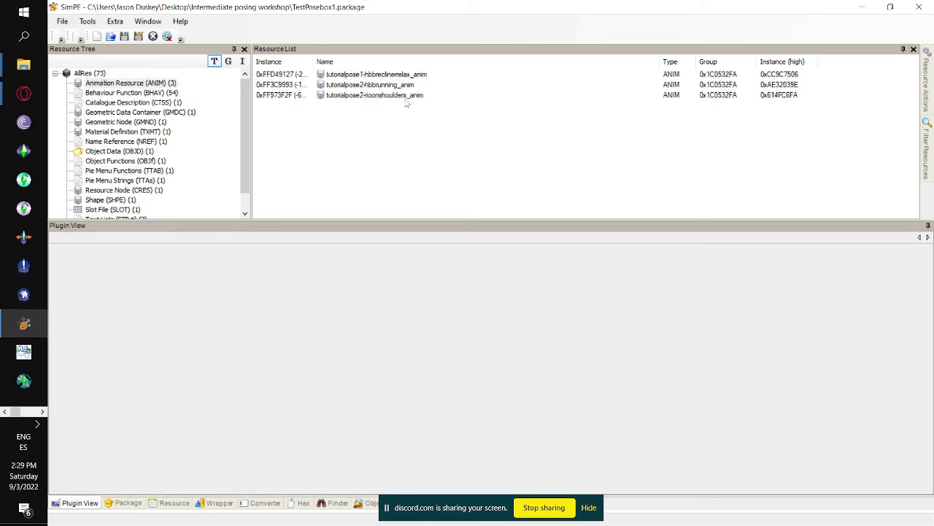
left_click(400, 97)
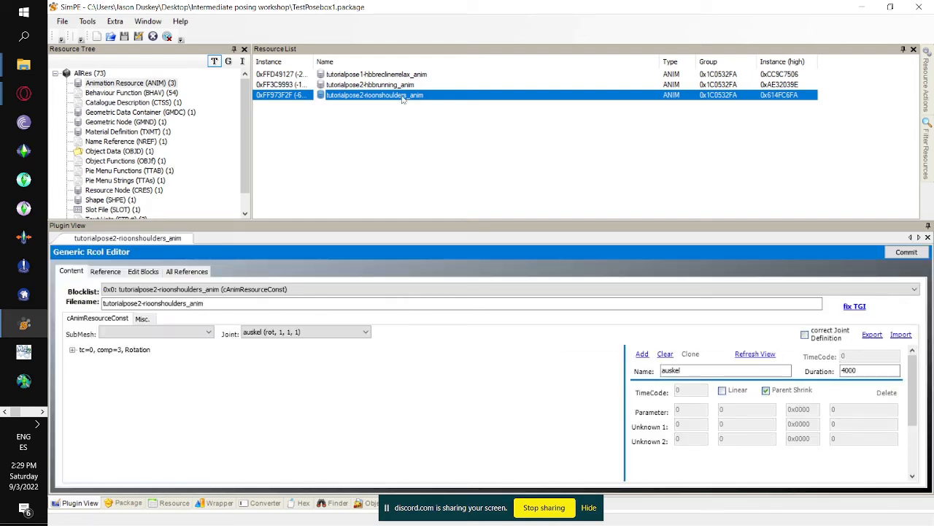
right_click(403, 99)
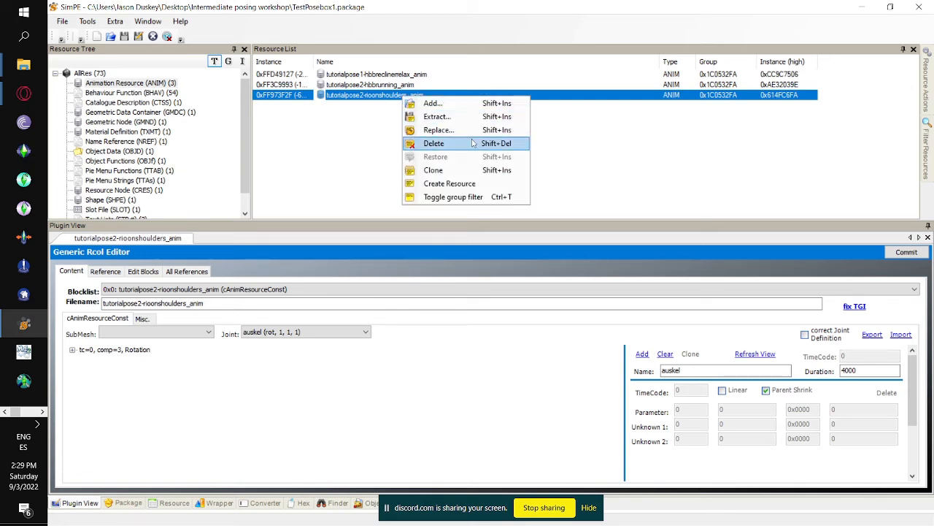
left_click(466, 131)
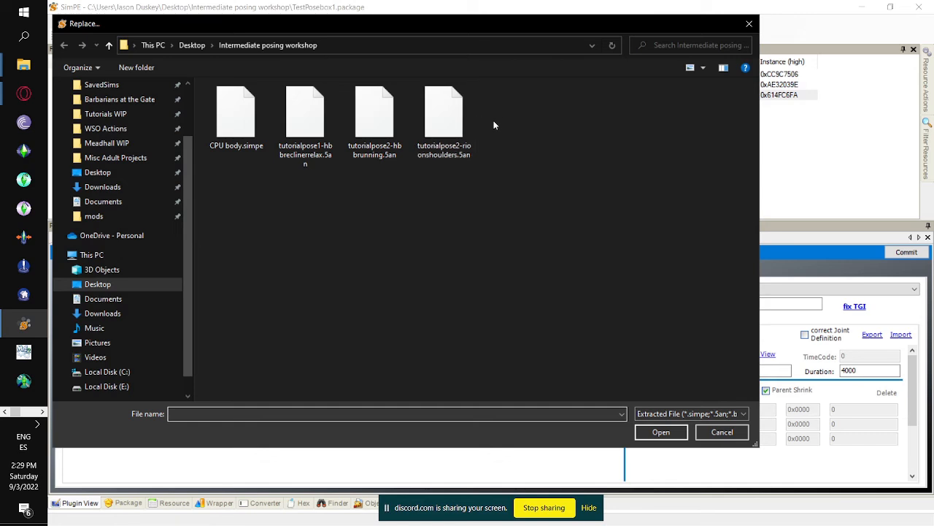
double_click(455, 115)
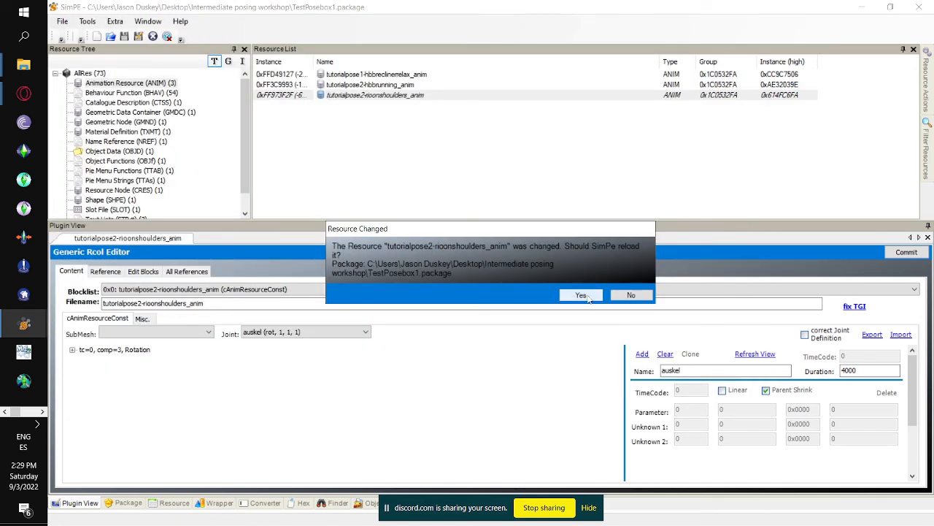
left_click(581, 295)
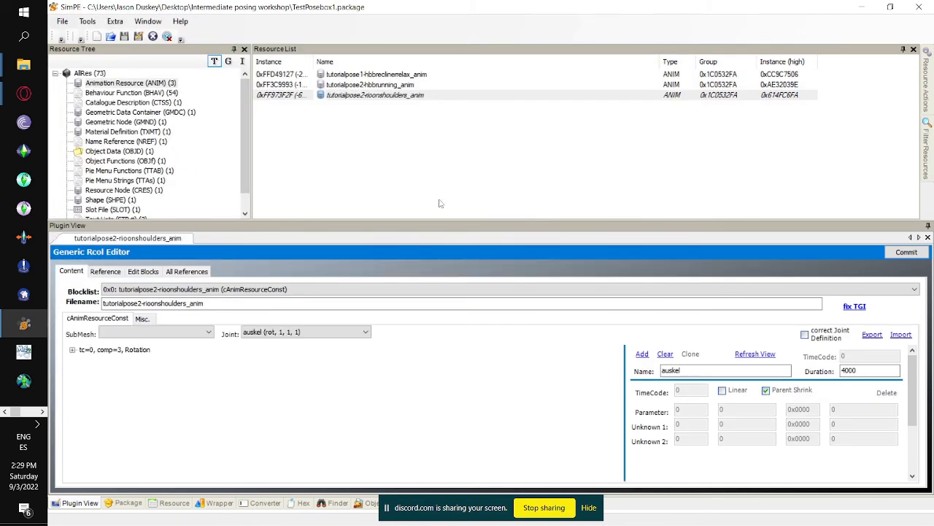
left_click(62, 22)
left_click(78, 87)
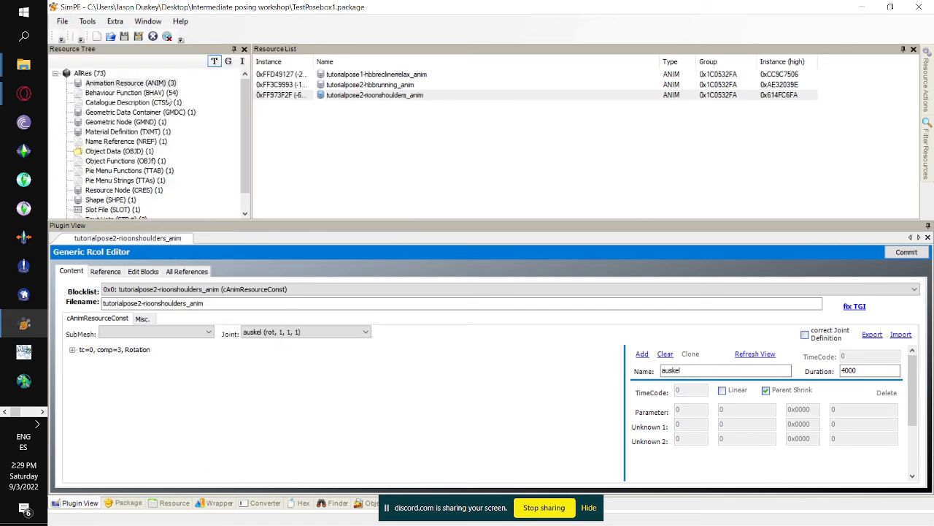
Open the STOP ALL POSES behaviour function and examine the True Target options of its 0x4 Animate Stop line
left_click(167, 93)
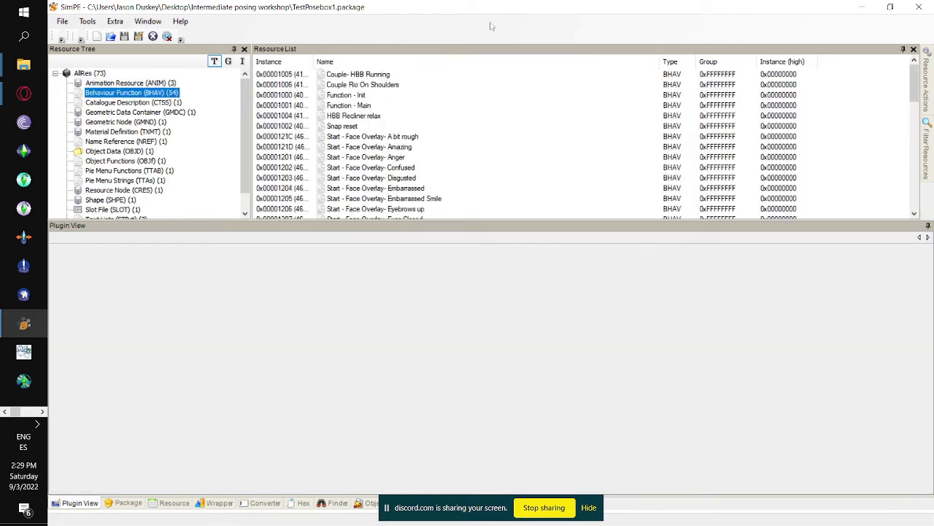
left_click(294, 64)
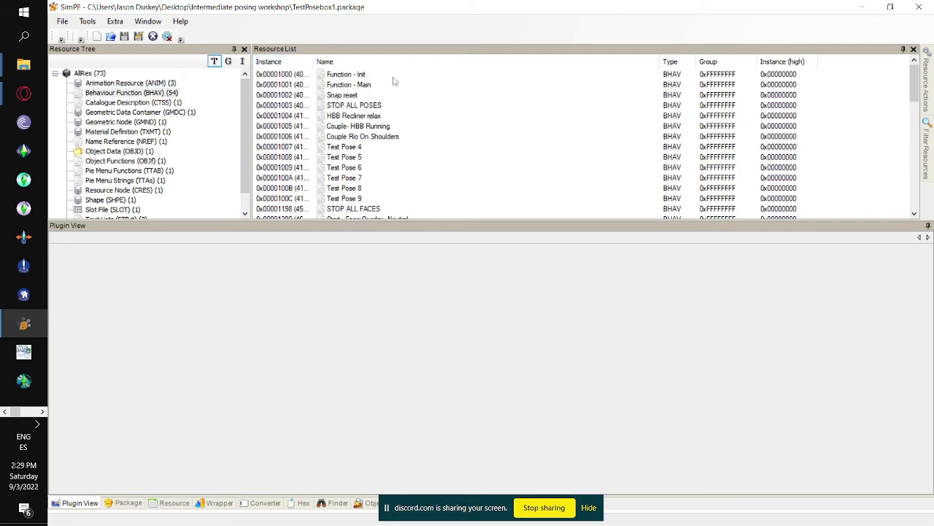
left_click(381, 106)
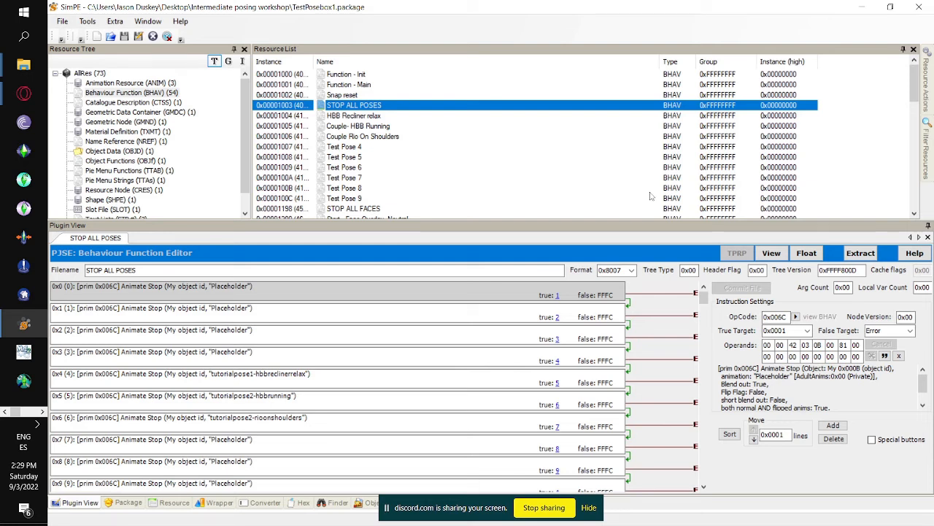
left_click(296, 381)
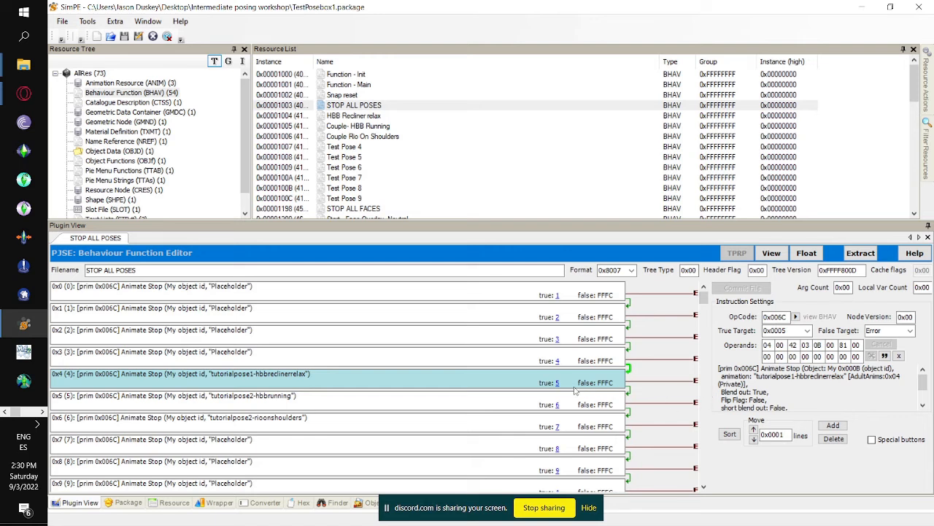
left_click(774, 331)
left_click(807, 332)
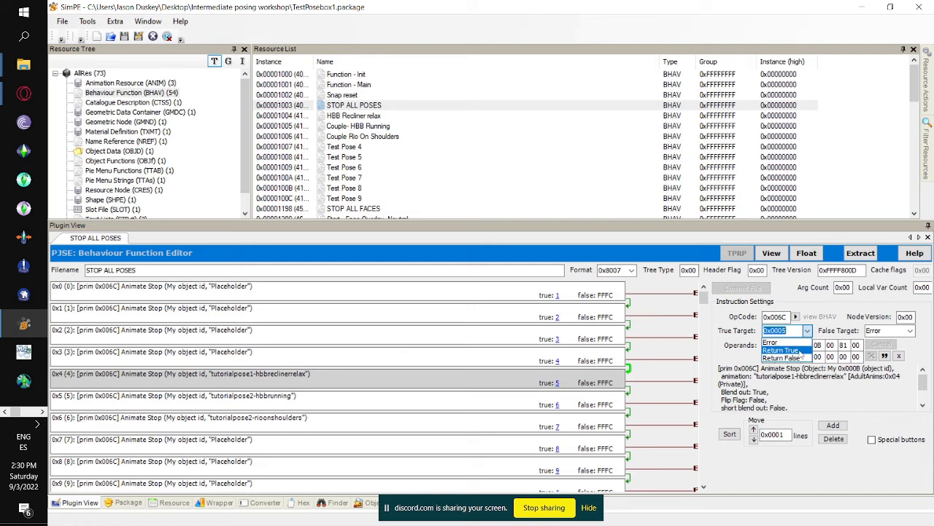
left_click(487, 387)
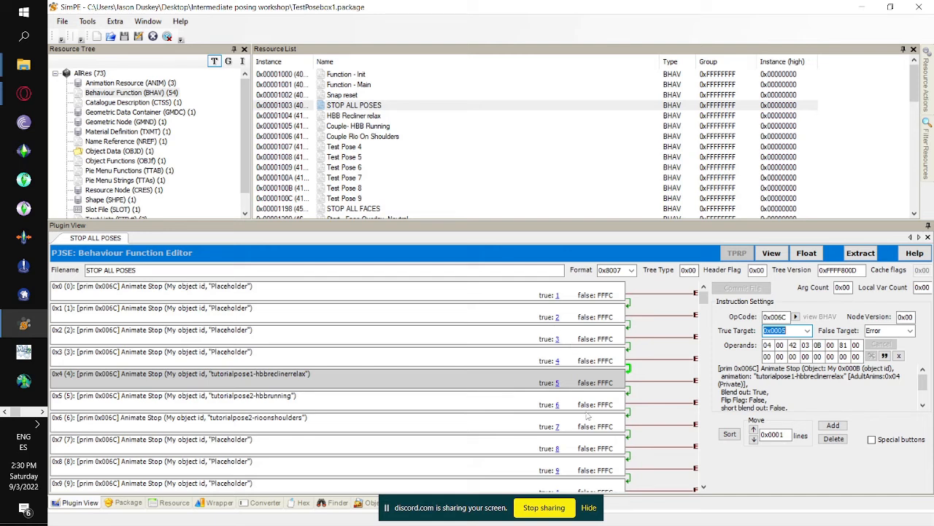
Examine the True Target, operands and description of the final Animate Stop line, 0x95, in STOP ALL POSES
scroll(589, 379, "down", 7)
scroll(521, 365, "up", 7)
scroll(534, 367, "down", 12)
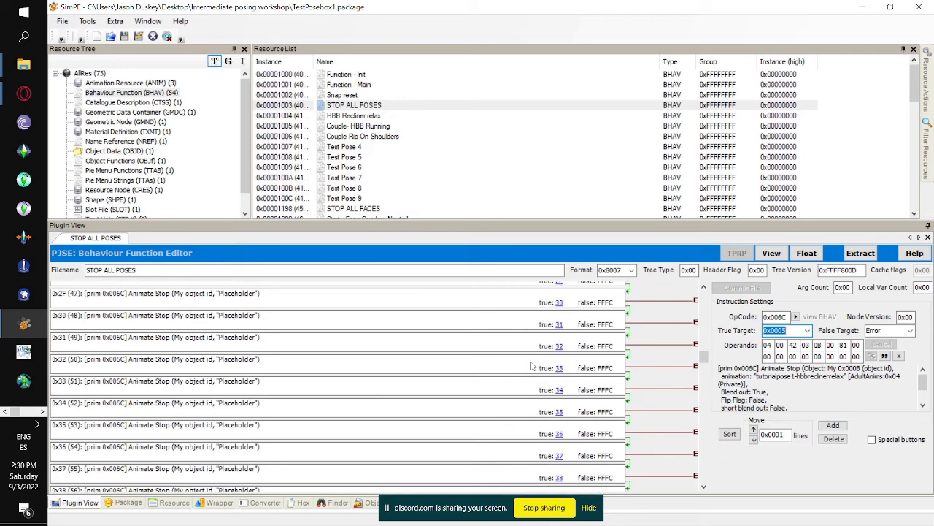
left_click_drag(709, 362, 712, 505)
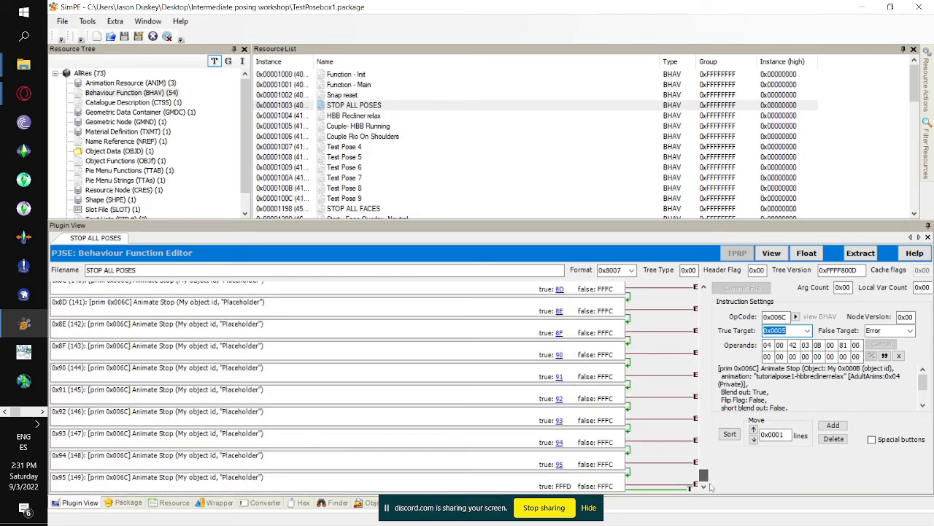
left_click(539, 485)
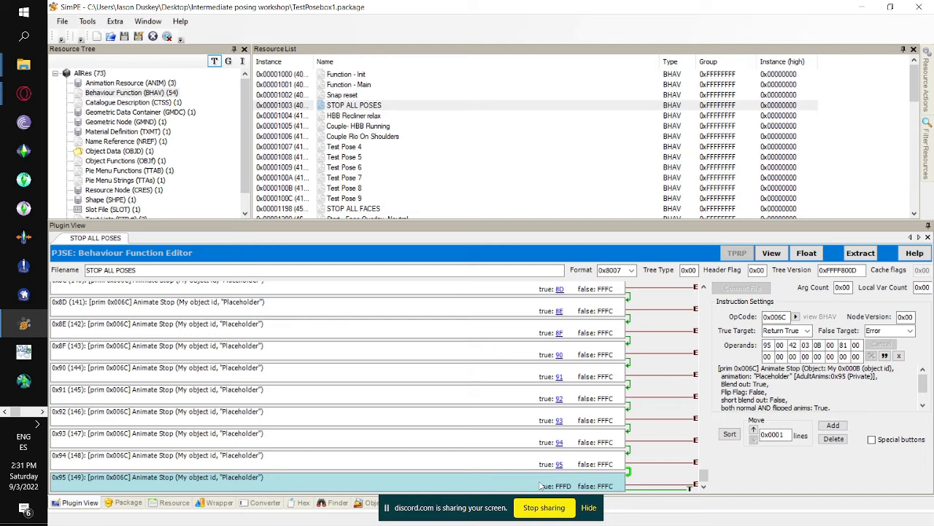
left_click(768, 346)
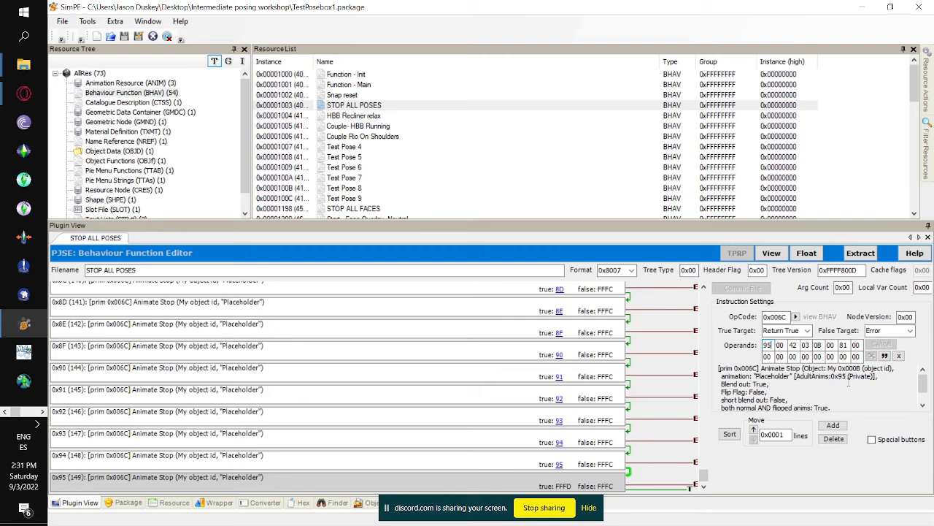
scroll(846, 383, "down", 3)
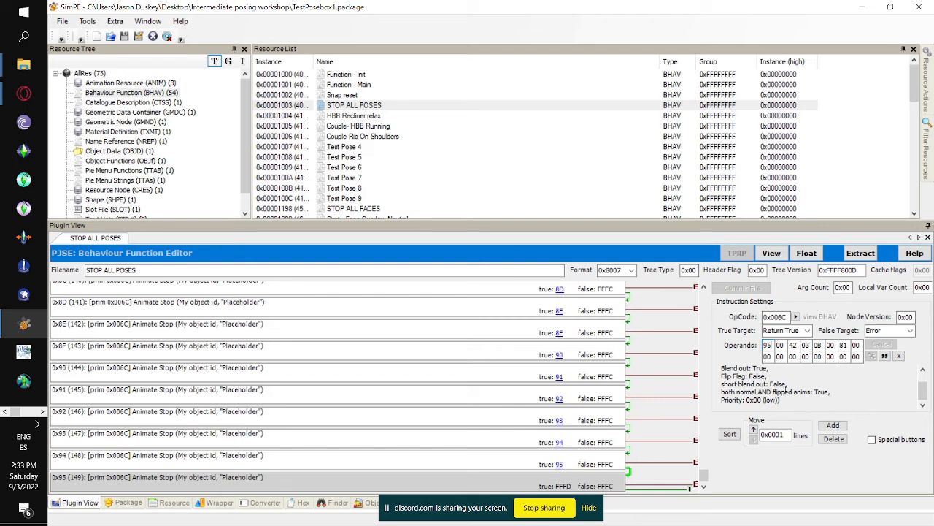
Try 02 and 04 as the third operand of the 0x95 Animate Stop line and compare how its description reads
left_click(885, 356)
left_click(552, 281)
scroll(819, 388, "up", 1)
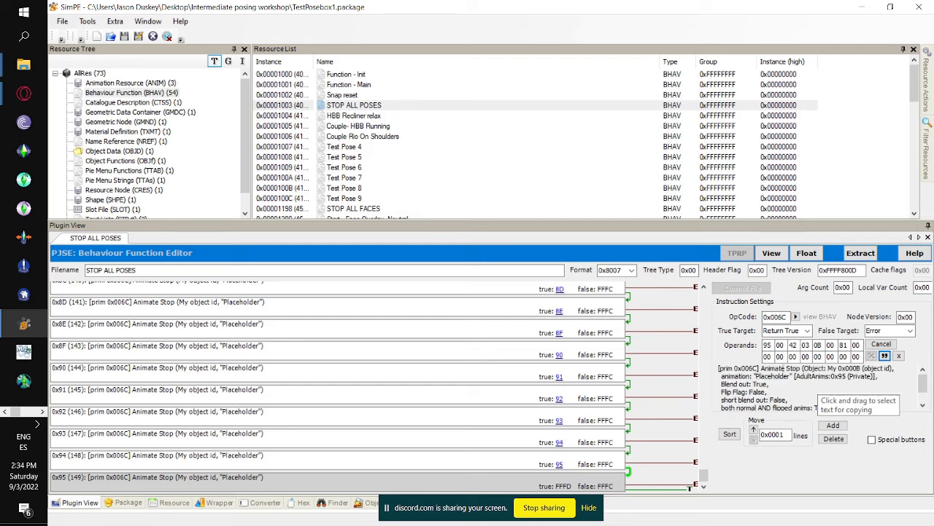
left_click(767, 344)
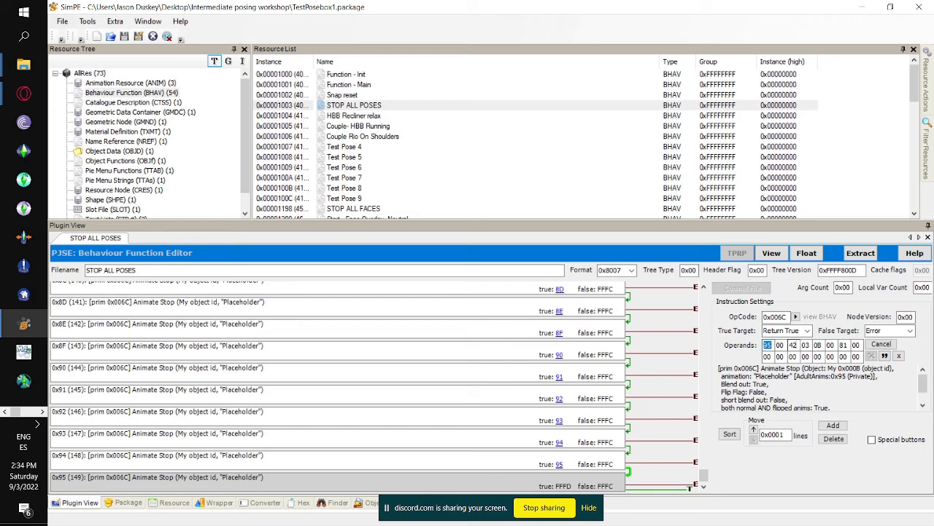
left_click(793, 344)
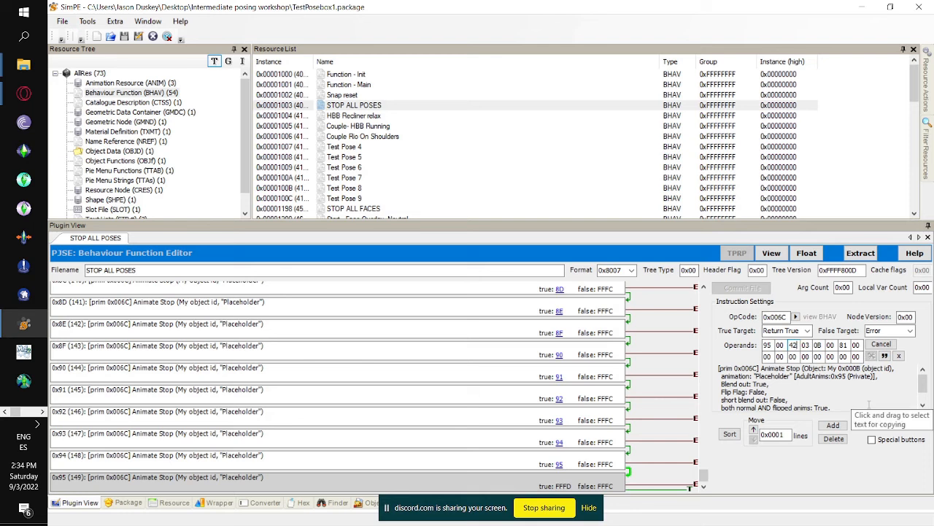
type("2")
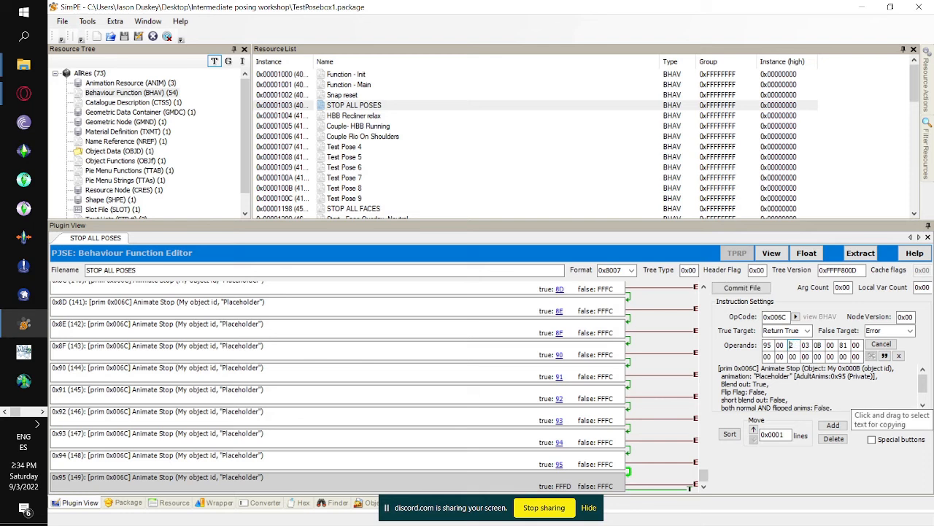
type("0")
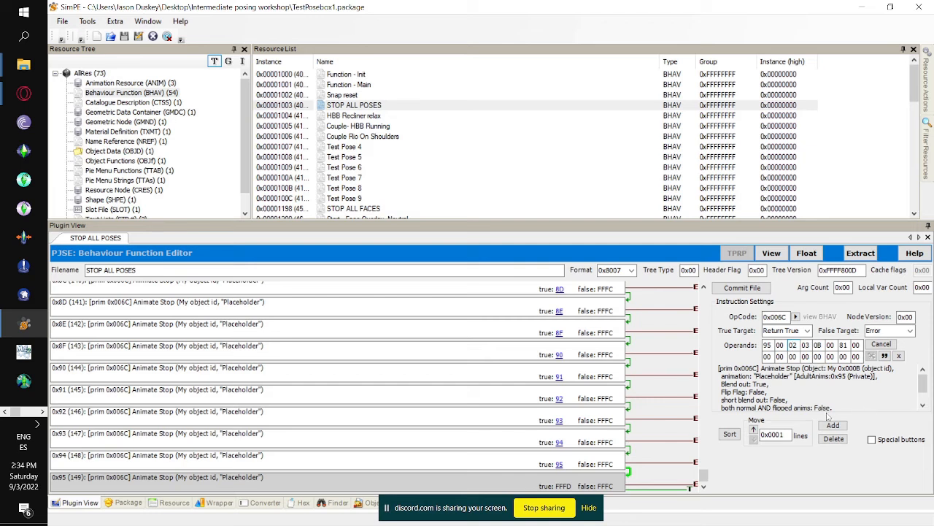
key("BackSpace")
type("4")
key("BackSpace")
type("0")
key("Delete")
type("4")
scroll(309, 367, "up", 3)
scroll(332, 376, "down", 3)
Examine the True Target of the 0x90 Animate Stop line and review the lines preceding it
left_click(334, 378)
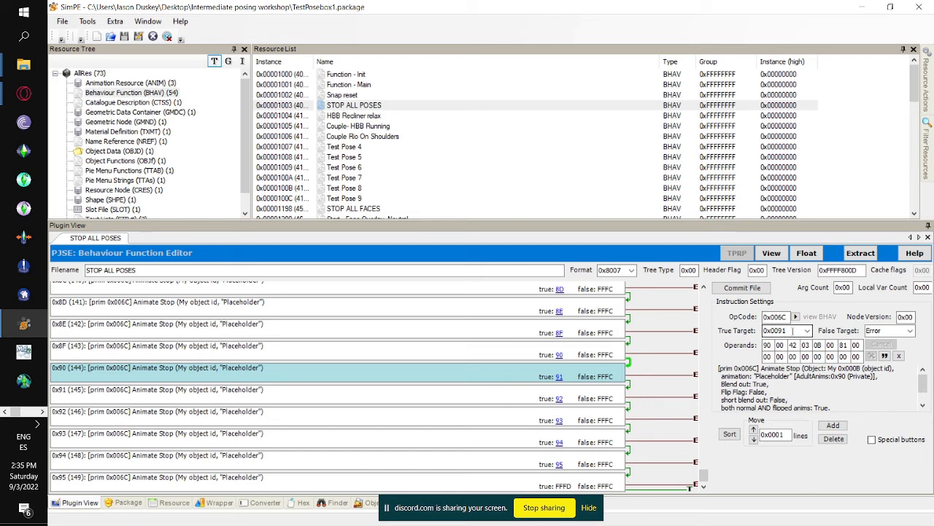
left_click(792, 330)
left_click(795, 331)
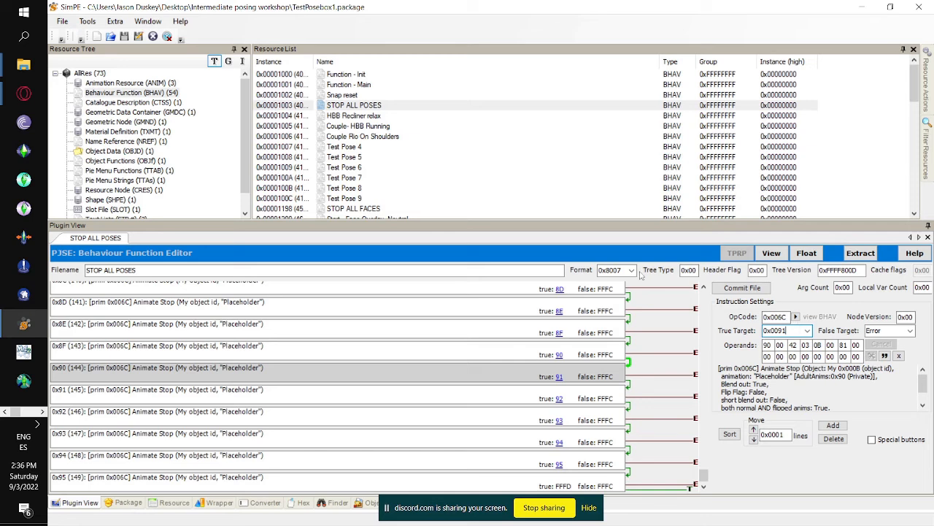
scroll(430, 303, "up", 15)
scroll(430, 302, "up", 10)
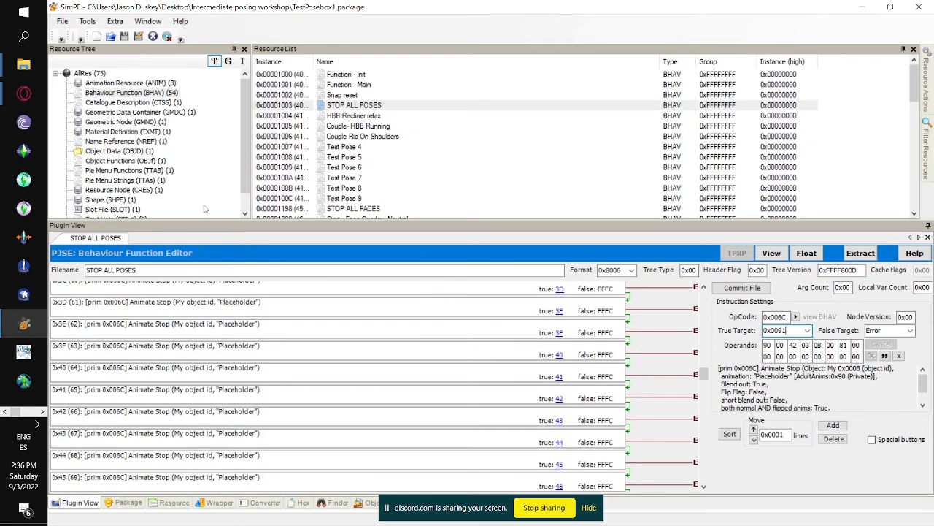
Switch to File Explorer and copy TestPosebox1.package from the Intermediate posing workshop folder
mouse_move(23, 64)
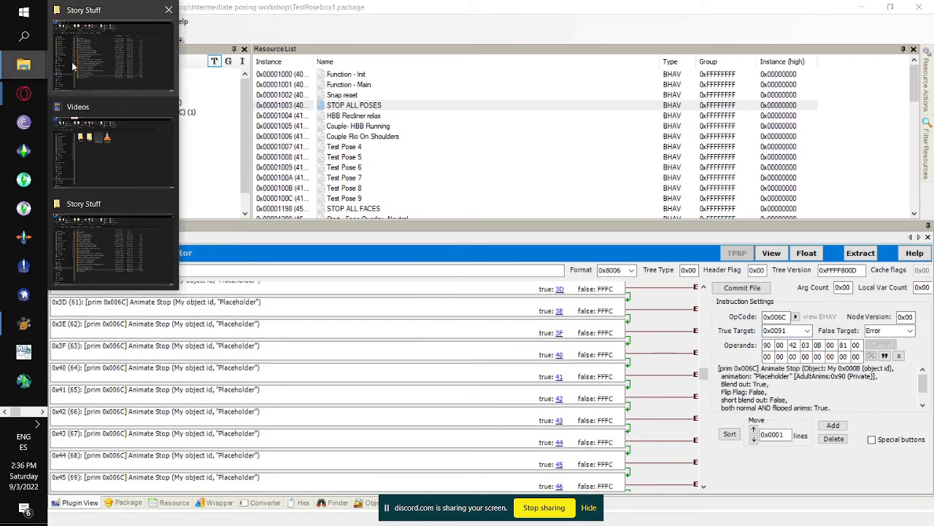
left_click(101, 249)
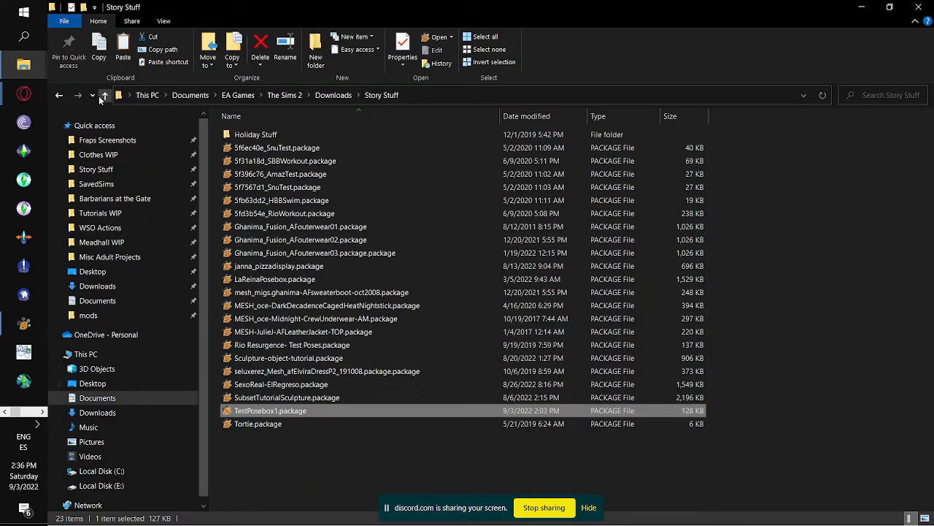
left_click(59, 95)
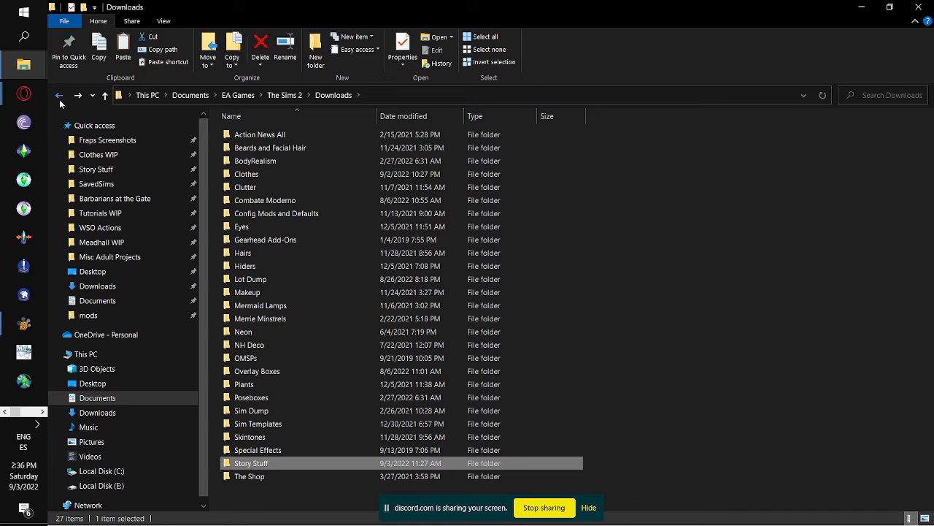
left_click(60, 101)
left_click(60, 101)
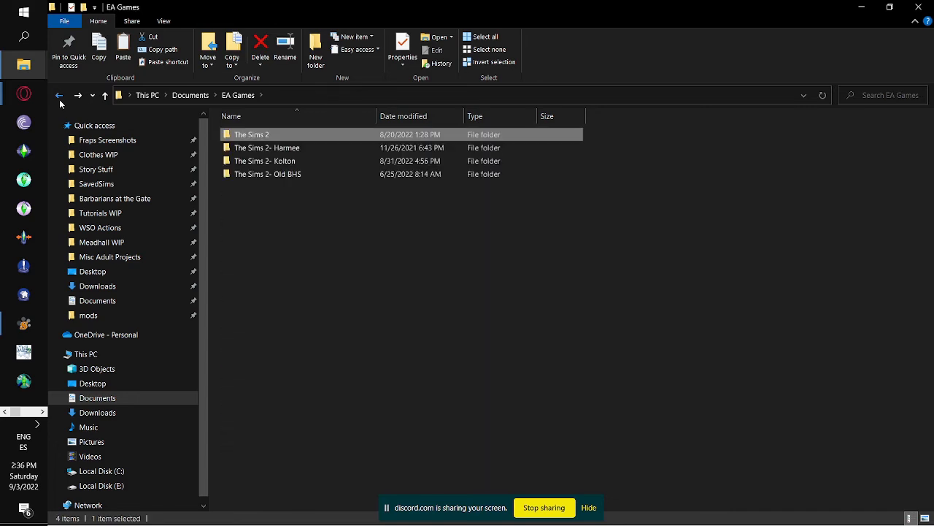
left_click(59, 101)
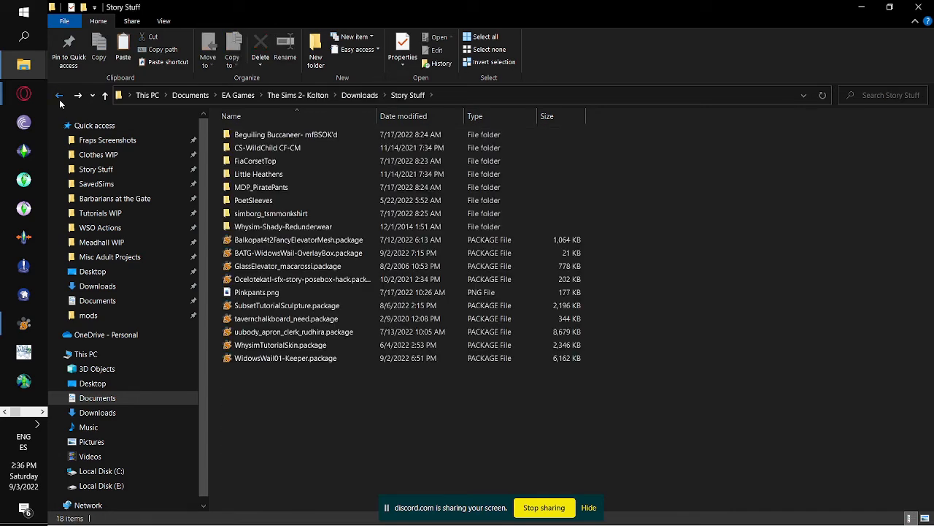
left_click(60, 100)
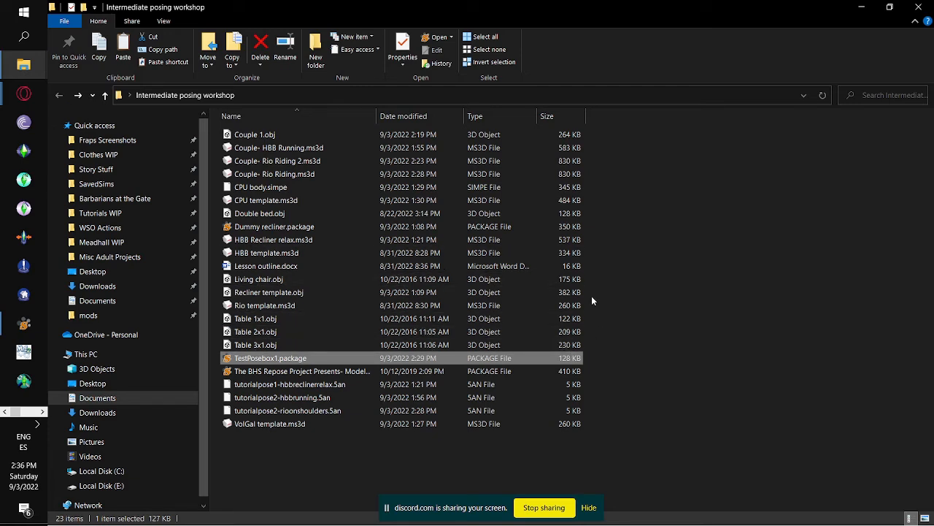
Paste TestPosebox1.package into the Story Stuff folder of the Sims 2 Downloads, replacing the older copy there
left_click(79, 103)
left_click(80, 103)
left_click(80, 103)
left_click(80, 103)
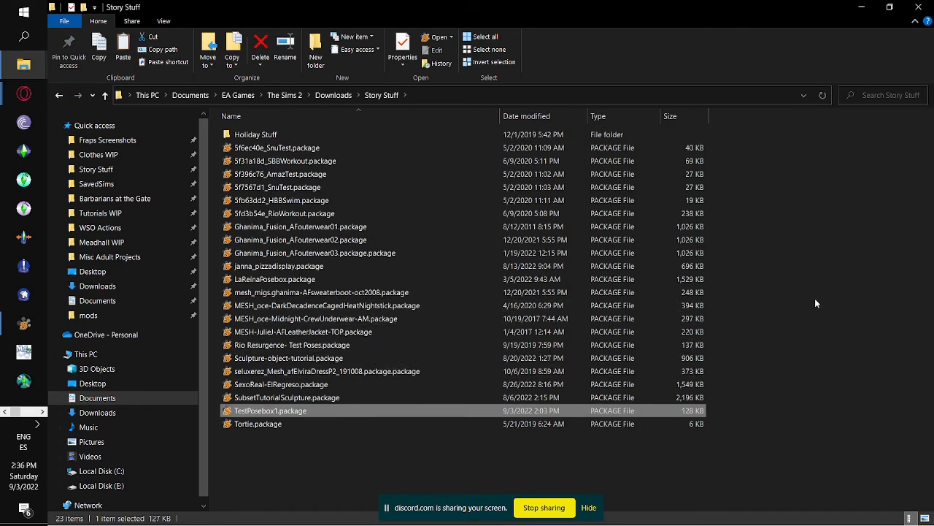
key("ctrl+v")
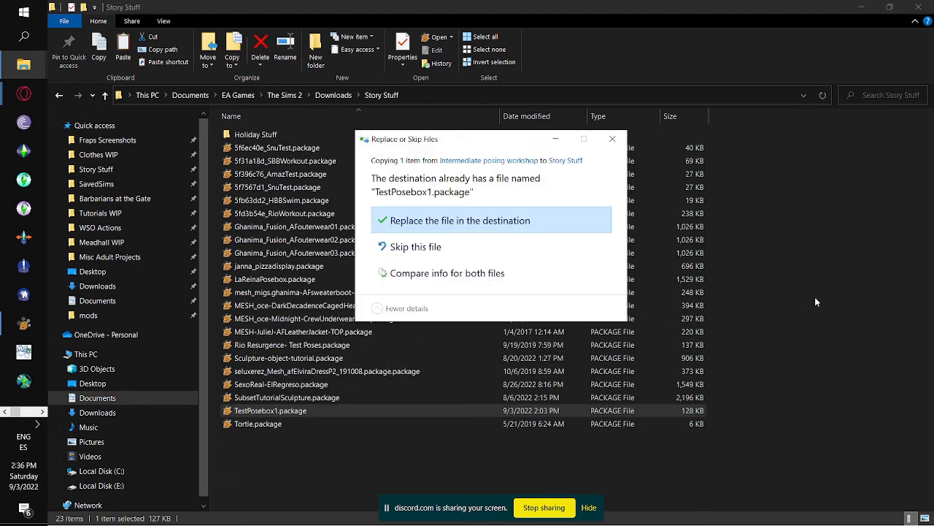
left_click(452, 221)
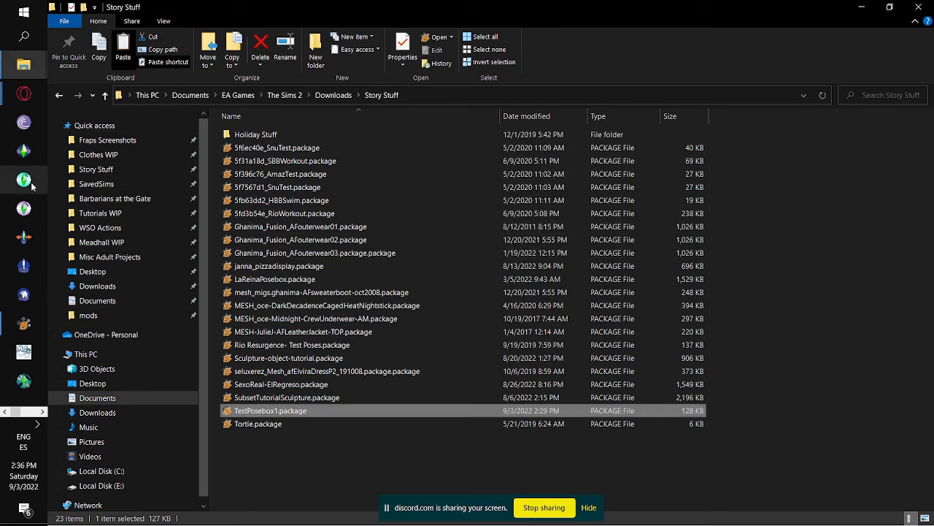
Start FRAPS and minimize it, and launch The Sims 2 through Sims2RPC
left_click(33, 414)
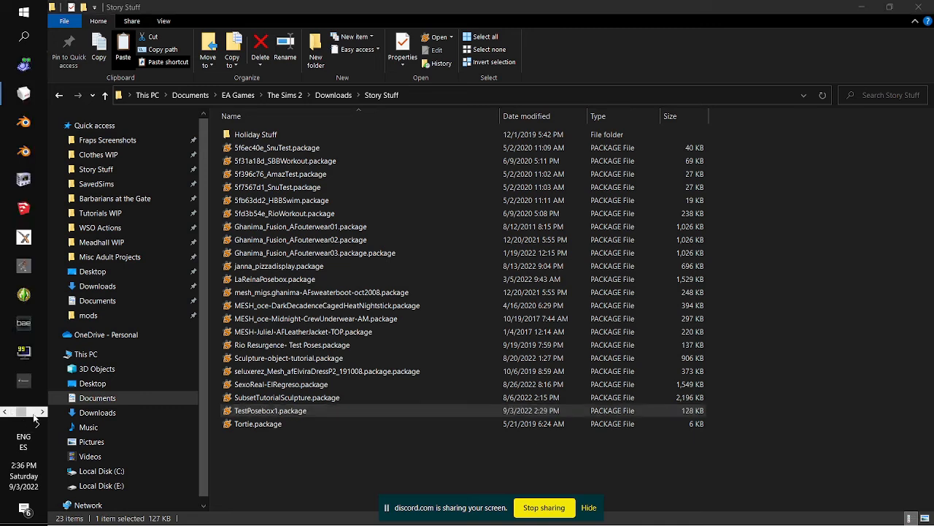
left_click(34, 415)
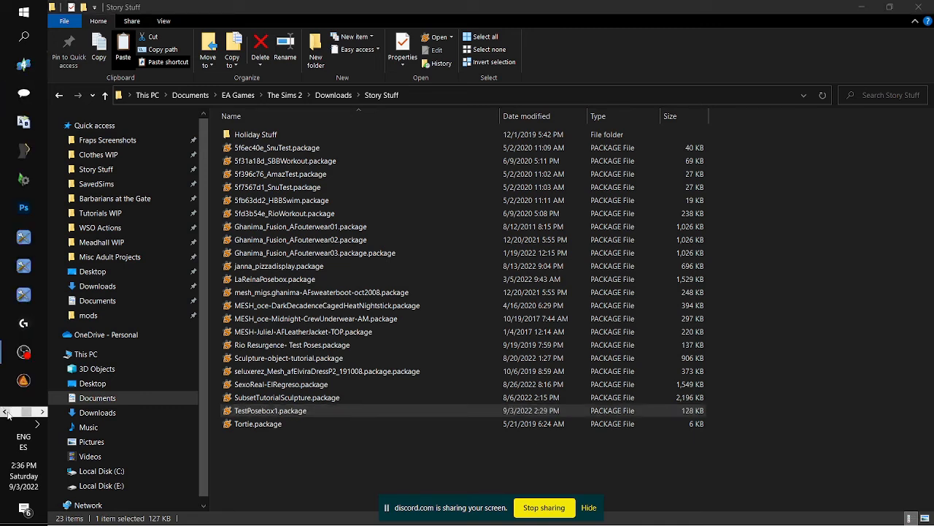
left_click(3, 411)
left_click(19, 360)
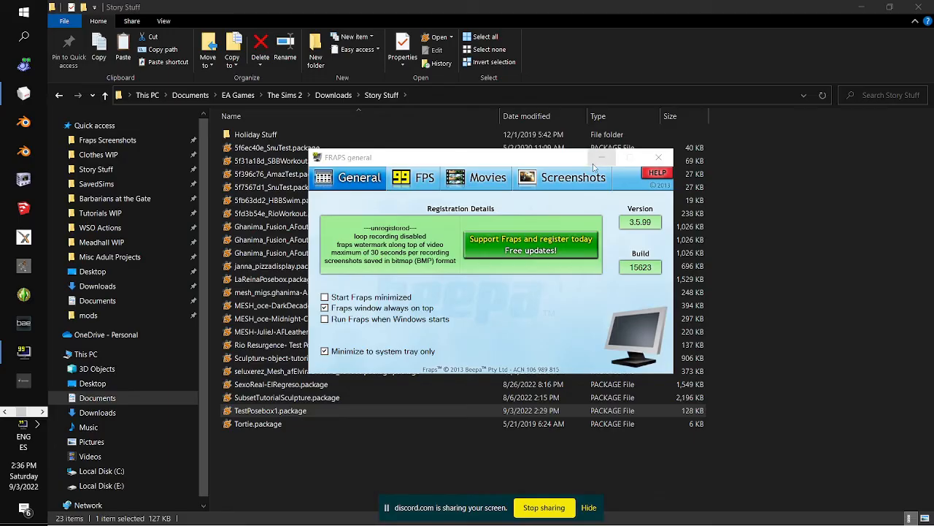
left_click(22, 352)
left_click(4, 412)
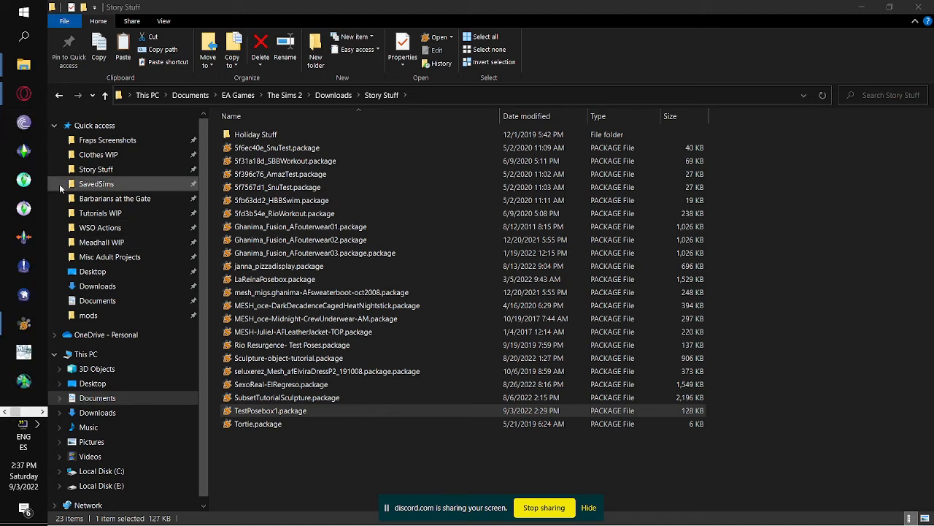
left_click(22, 182)
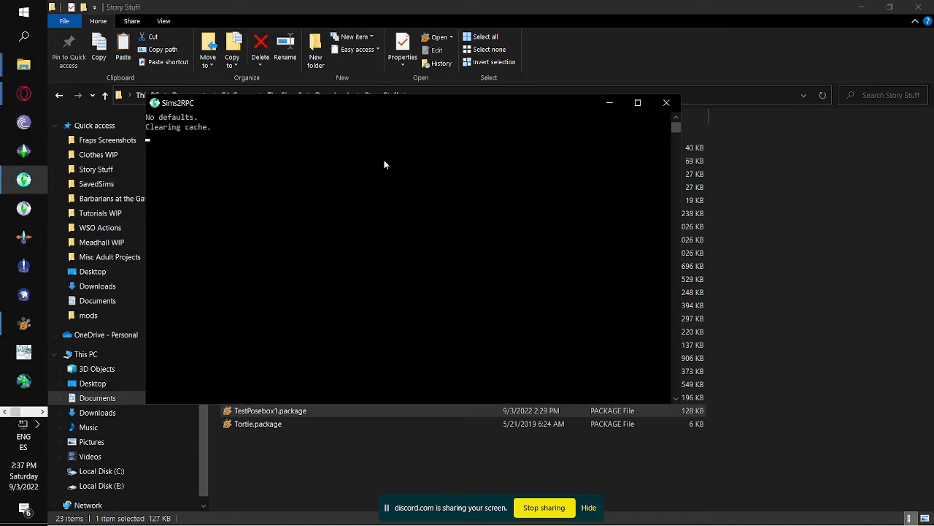
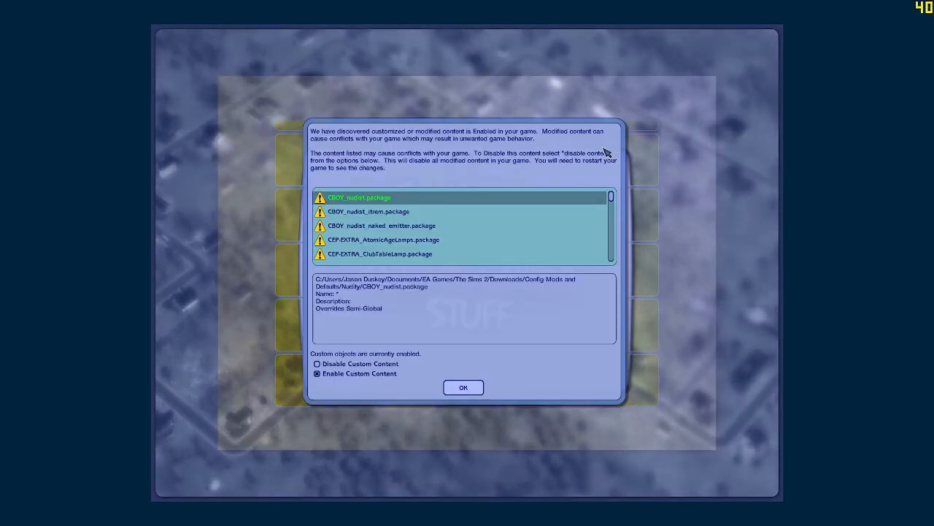
Keep custom content enabled, open the Disco Beach shopping district of Testhood Greens and load its beachfront lot
left_click(463, 387)
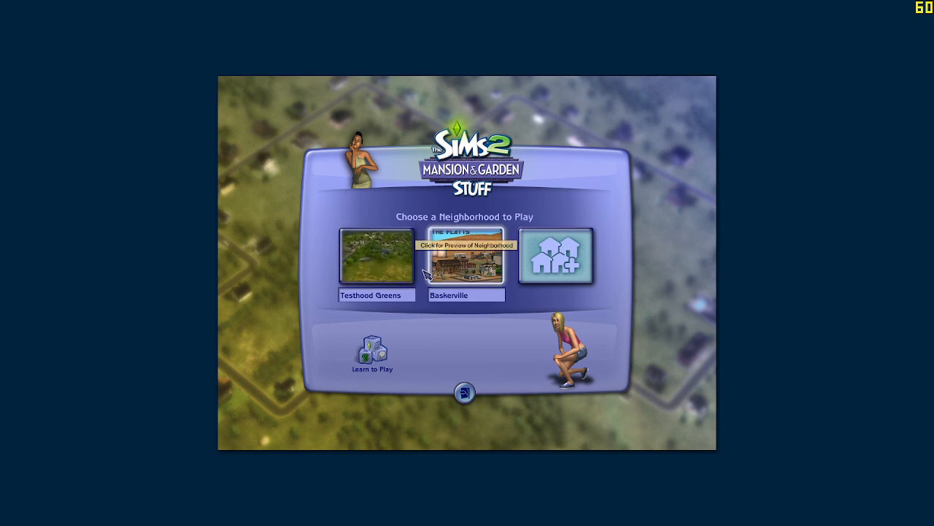
left_click(408, 241)
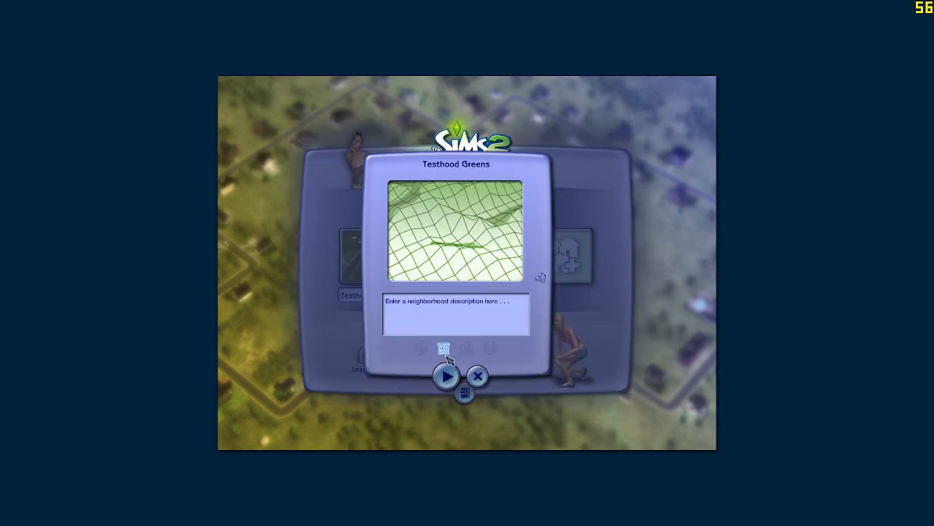
left_click(446, 375)
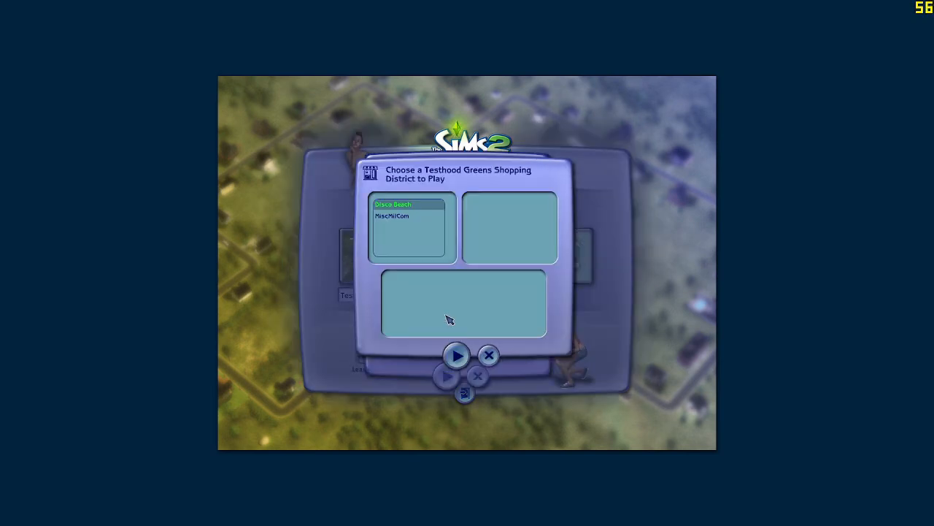
left_click(461, 355)
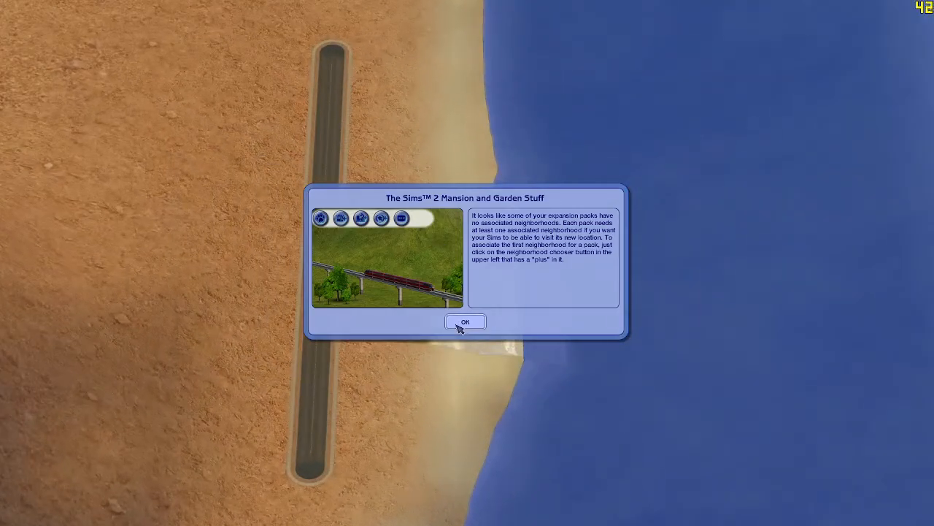
left_click(459, 326)
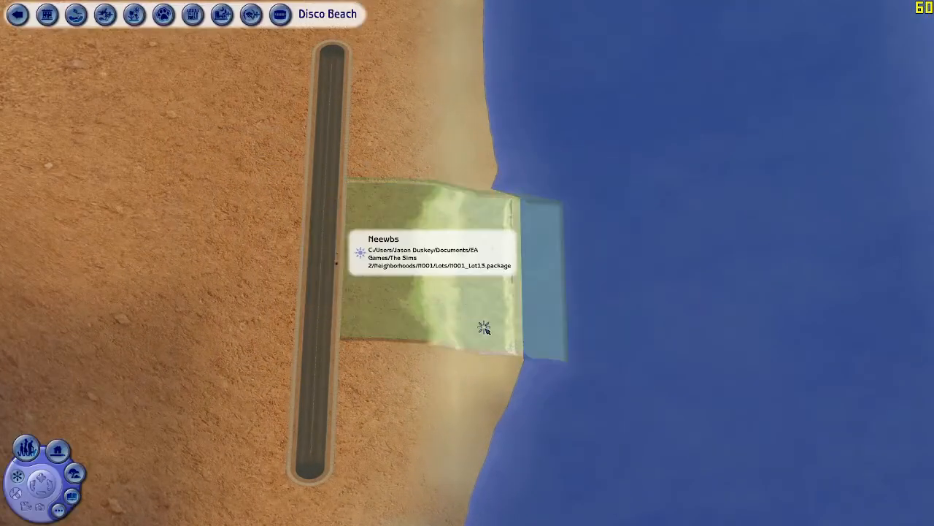
left_click(471, 285)
left_click(540, 375)
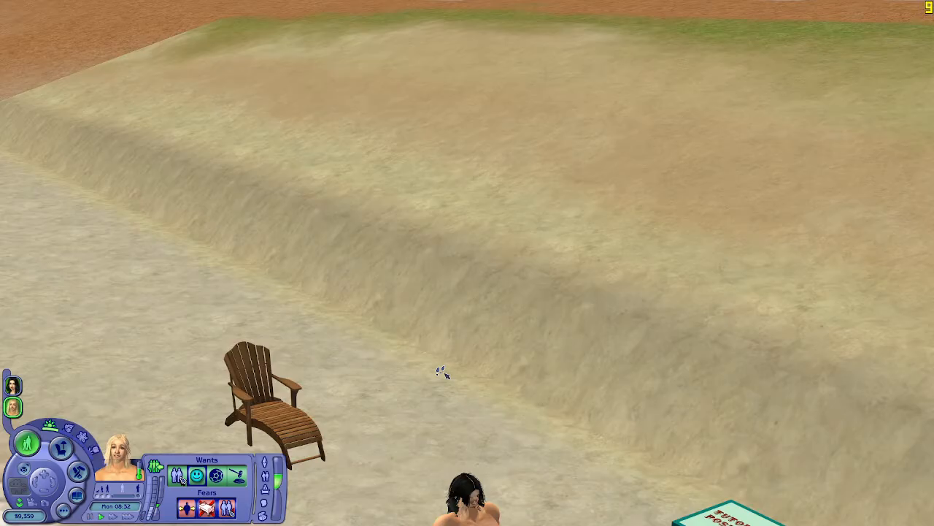
Place the BHS Repose Project Modeling TMSP marker in front of the wooden recliner, using the cheat console, and move the male Sim onto it
right_click_drag(443, 373, 518, 441)
scroll(511, 408, "down", 2)
scroll(505, 381, "down", 3)
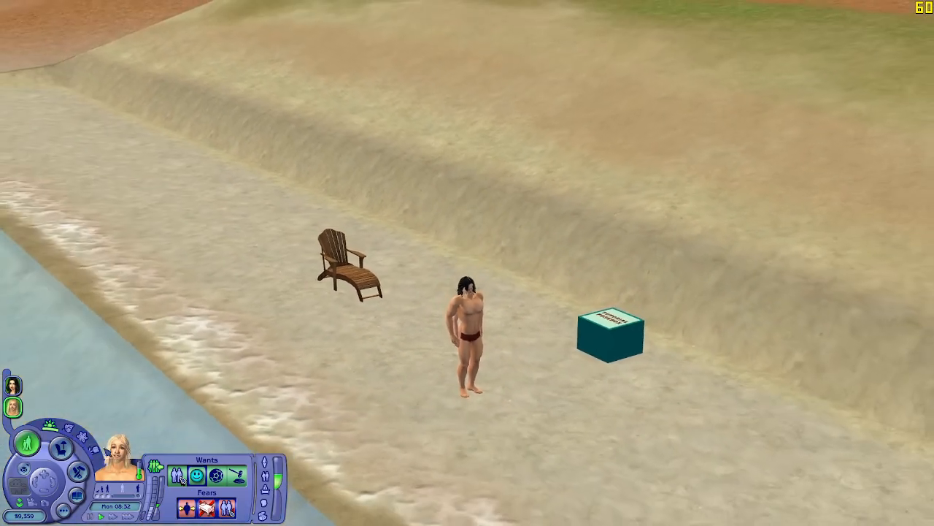
left_click(61, 448)
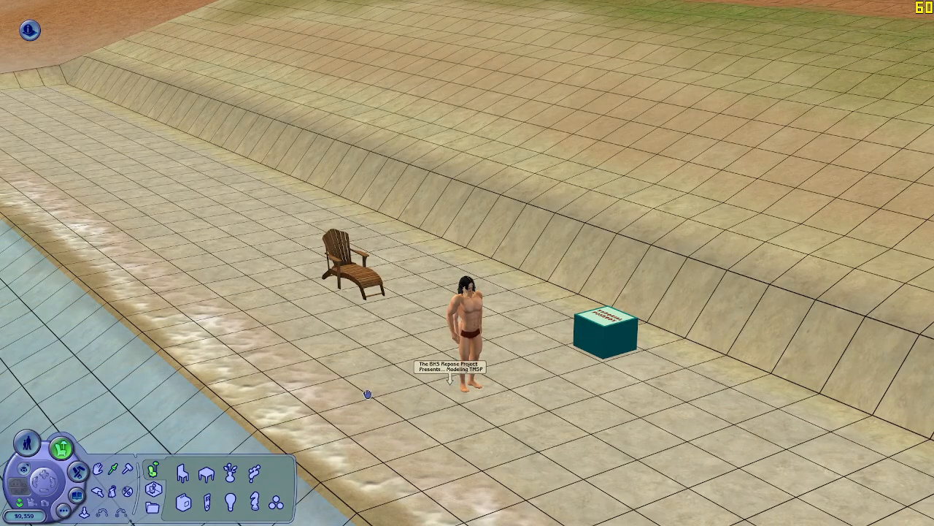
left_click(421, 399)
scroll(239, 371, "up", 3)
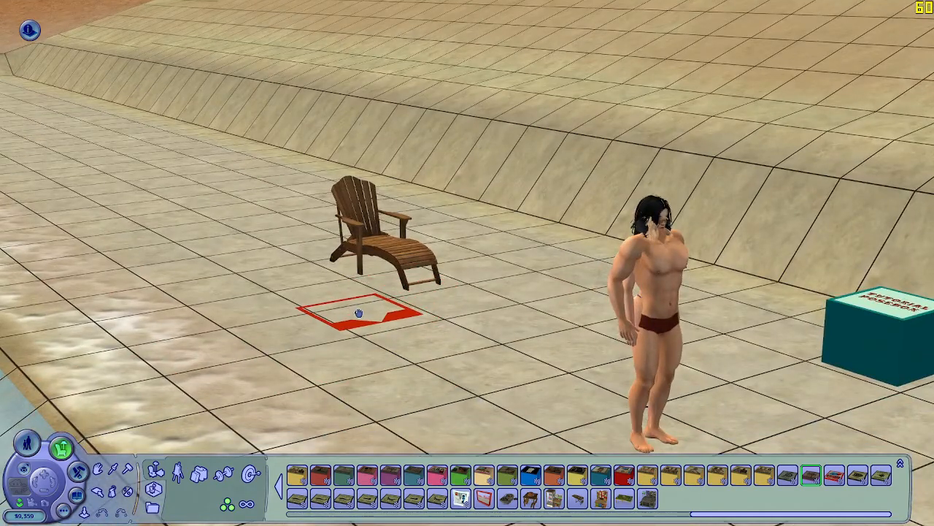
key("ctrl+shift+c")
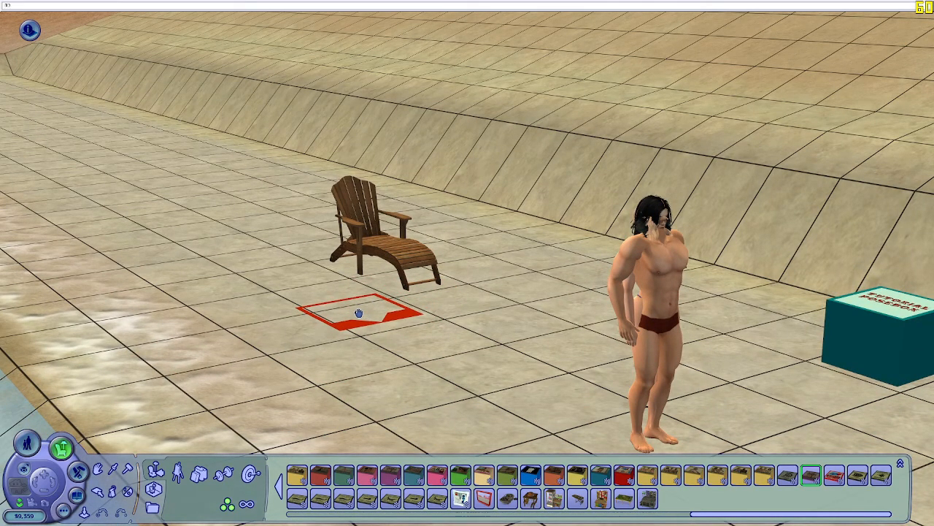
key("Return")
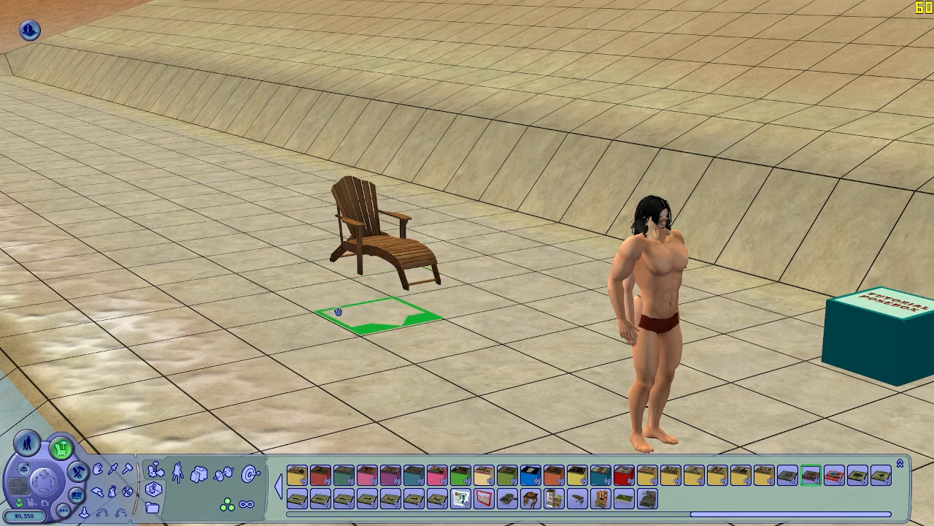
left_click(328, 313)
left_click(627, 274)
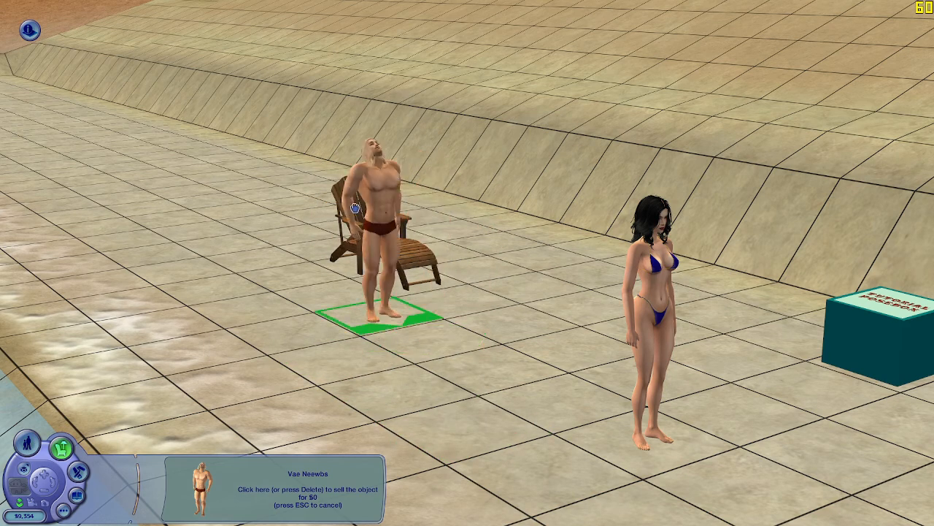
left_click(354, 208)
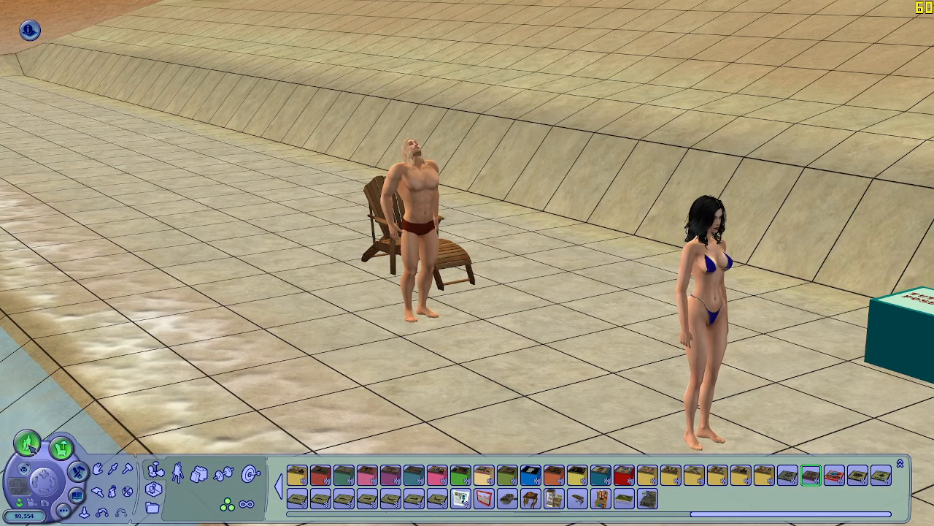
Return to live mode and apply the recliner pose from the tutorial pose box to the blond male Sim
left_click(27, 442)
scroll(592, 278, "down", 2)
left_click(840, 337)
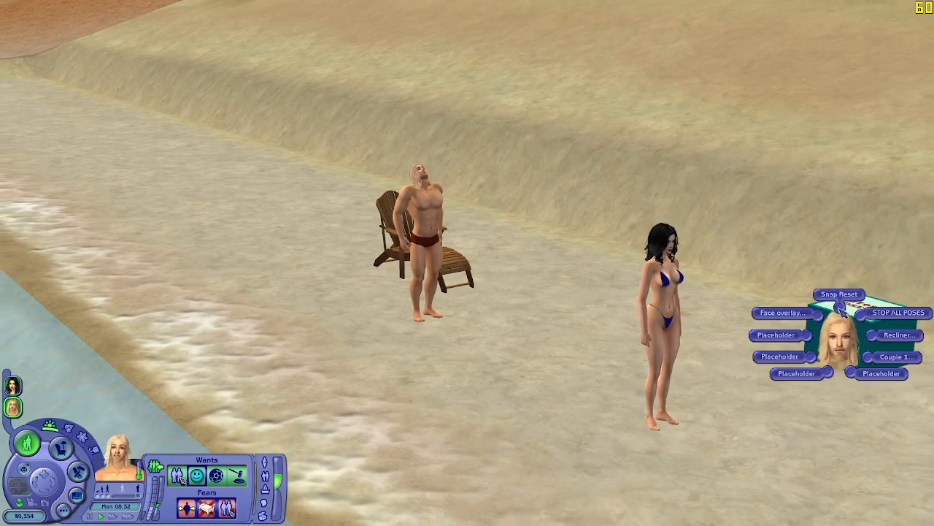
left_click(901, 336)
left_click(895, 289)
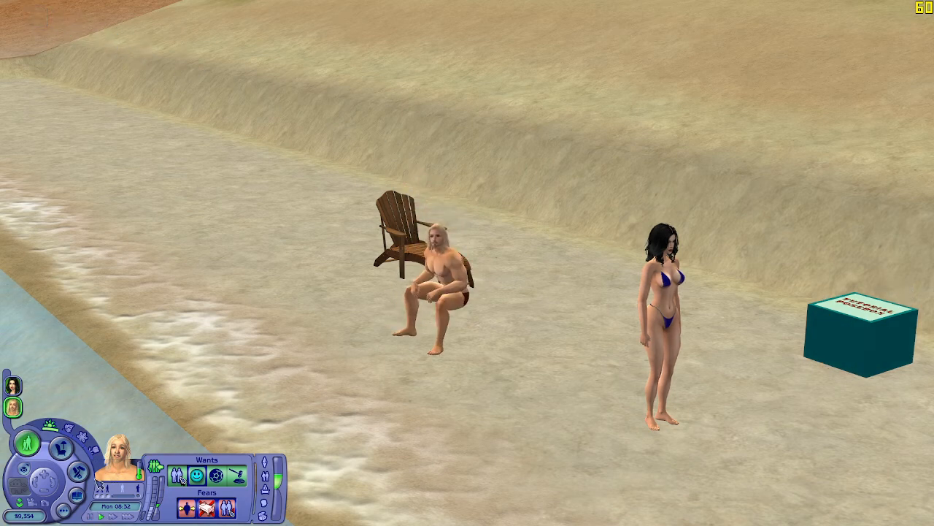
left_click(88, 516)
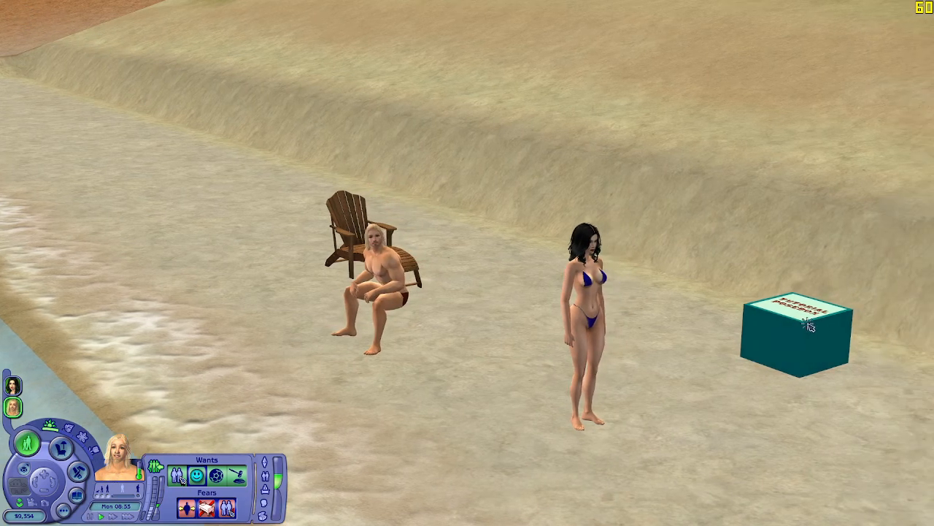
Browse the pose box's face overlays and apply the Happy expression to the male Sim
left_click(797, 333)
mouse_move(743, 301)
mouse_move(712, 320)
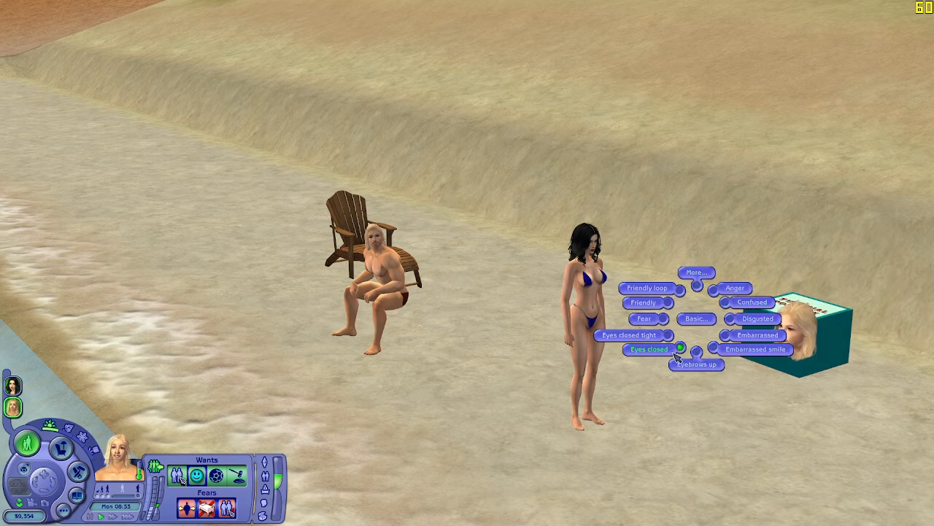
left_click(697, 273)
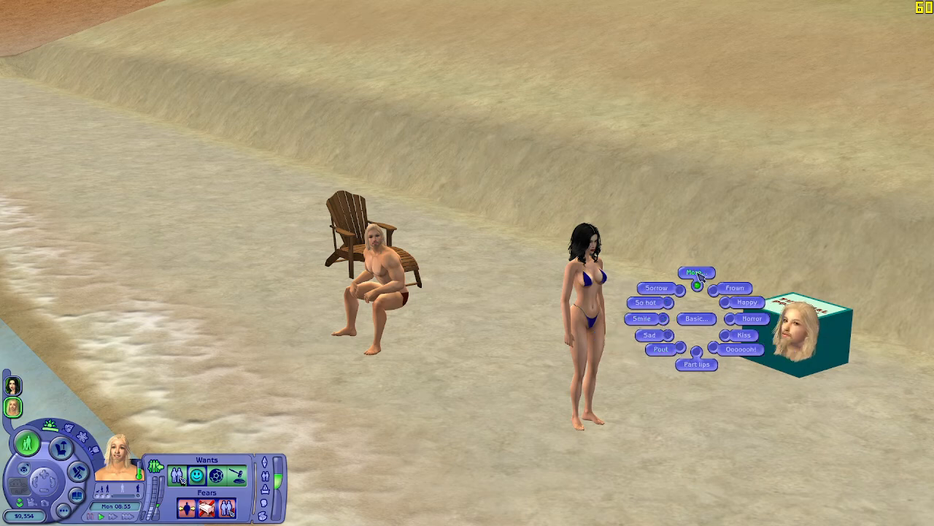
left_click(697, 273)
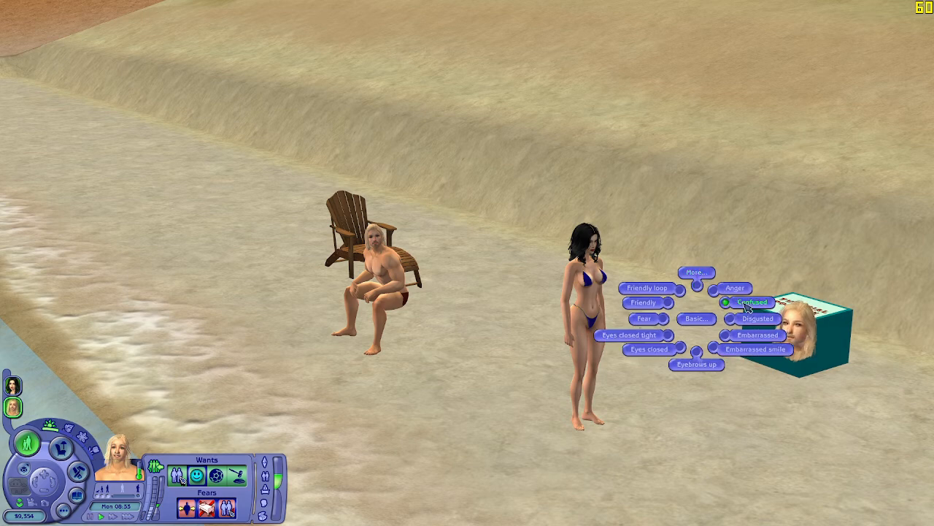
left_click(701, 275)
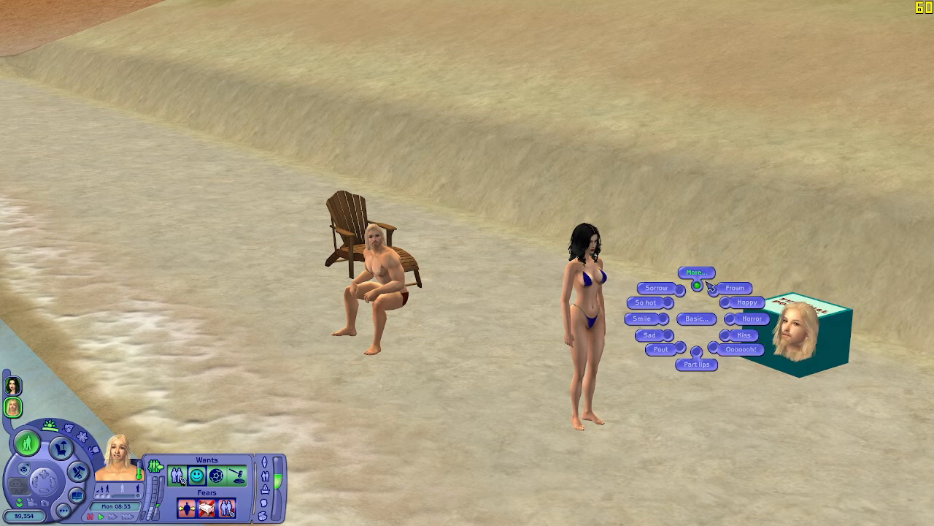
left_click(727, 296)
left_click(112, 517)
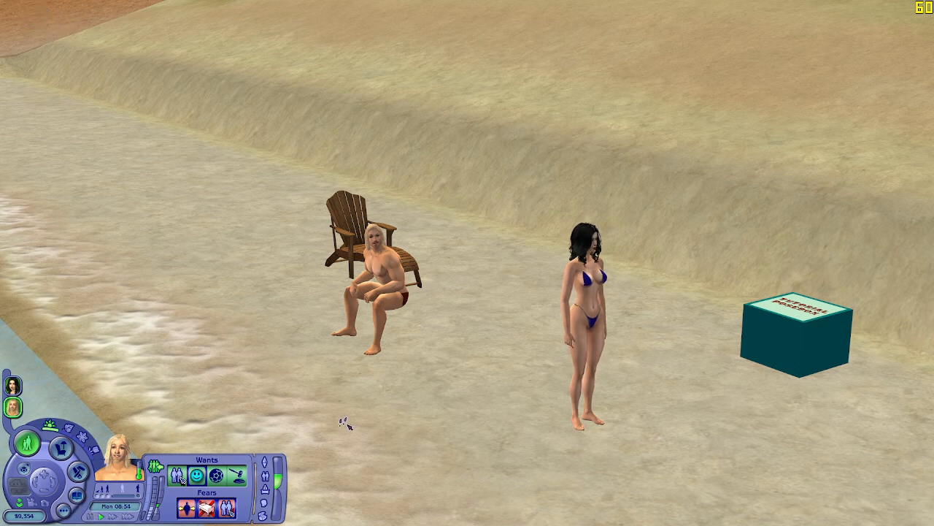
In buy mode, move the Modeling TMSP marker with the posed male Sim onto the wooden recliner and check the fit up close
scroll(343, 416, "up", 4)
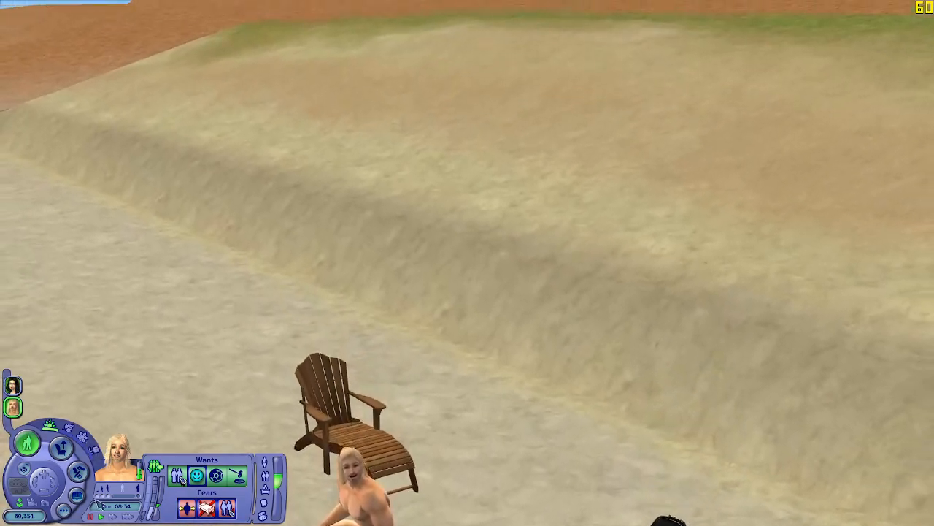
left_click(61, 447)
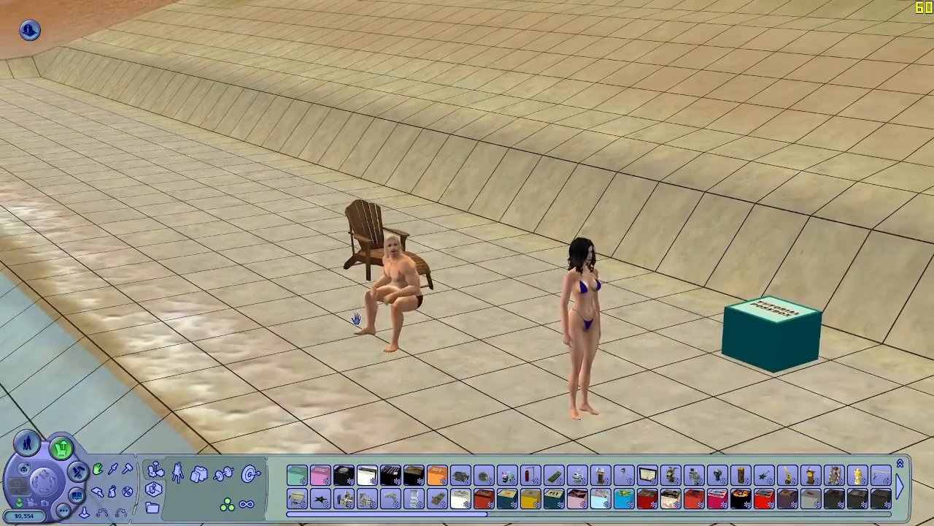
left_click(335, 316)
scroll(321, 306, "up", 2)
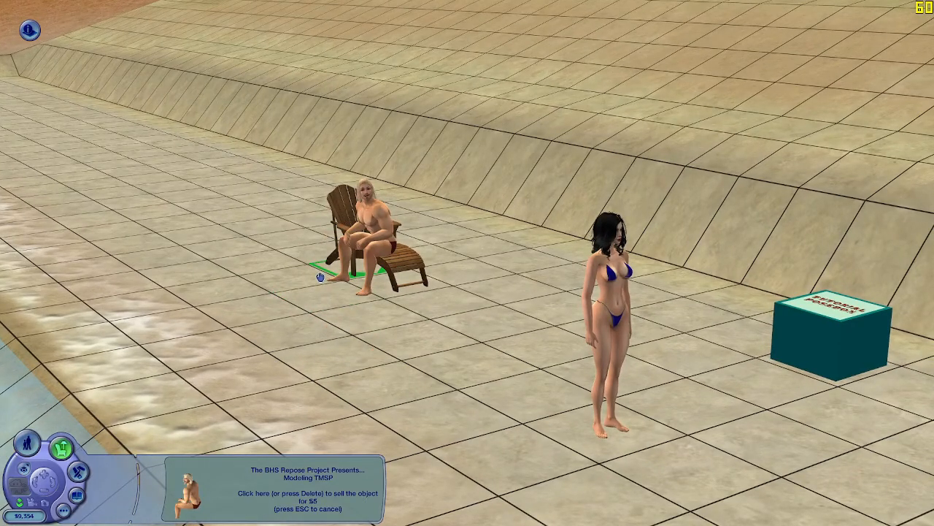
left_click(320, 277)
scroll(295, 336, "up", 1)
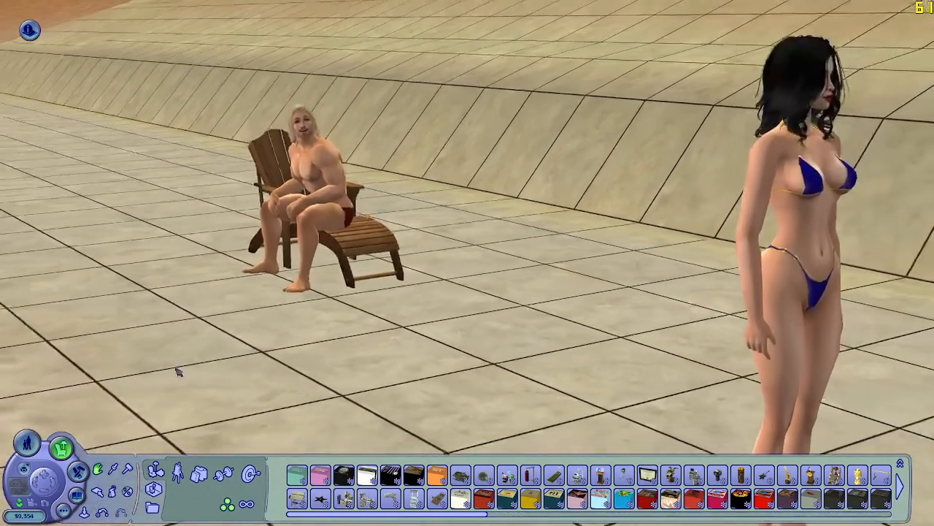
left_click(38, 490)
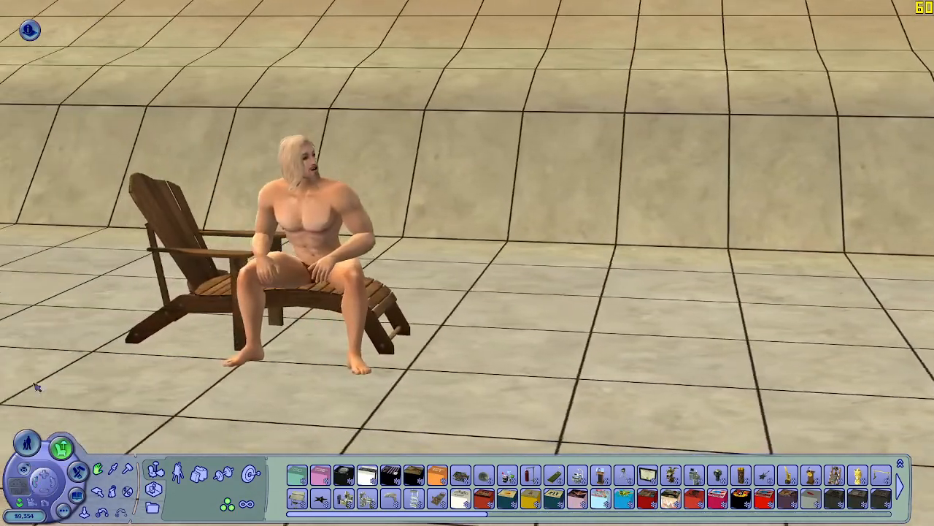
Return to live mode and examine the male Sim's pose and Happy expression on the recliner in the free camera view
left_click(26, 443)
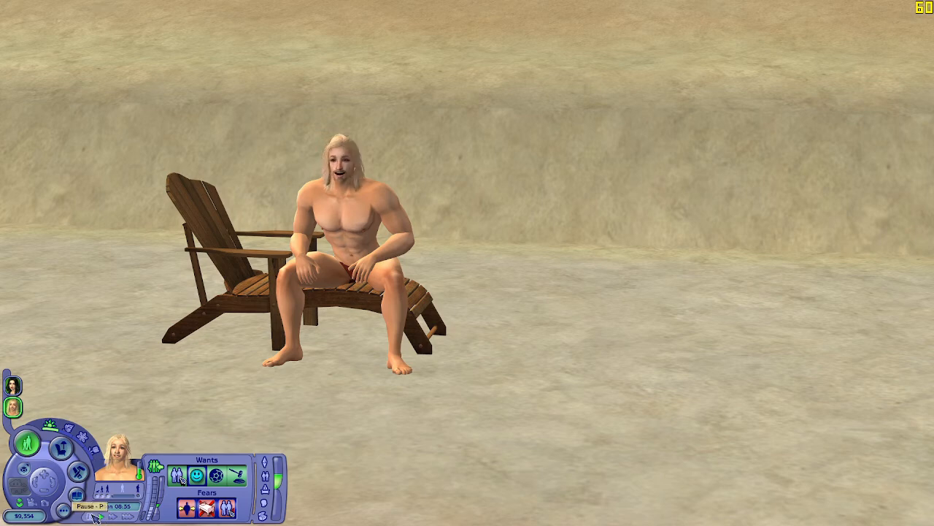
key("w")
key("s")
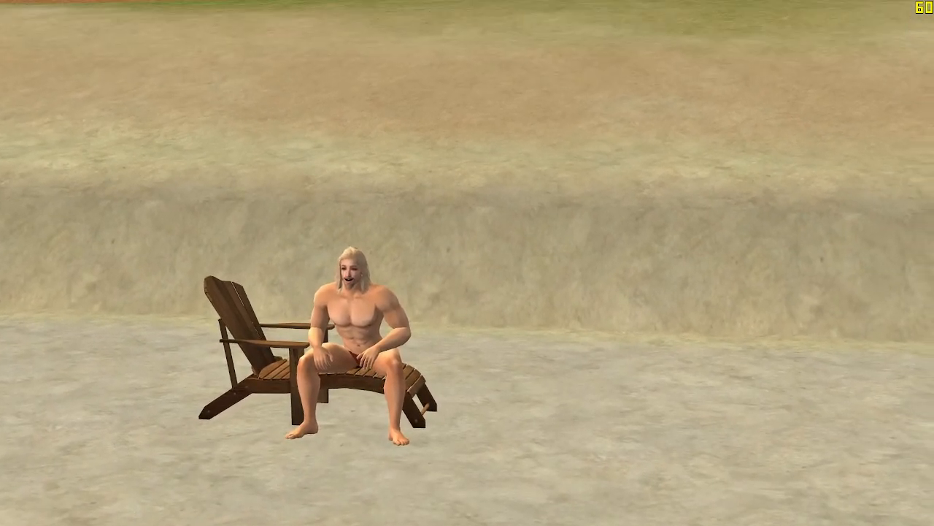
key("w")
key("a")
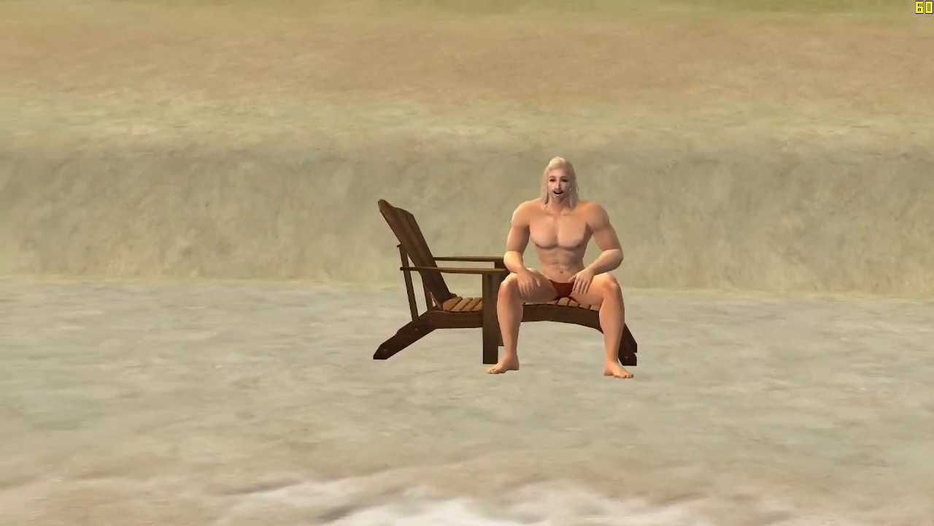
key("w")
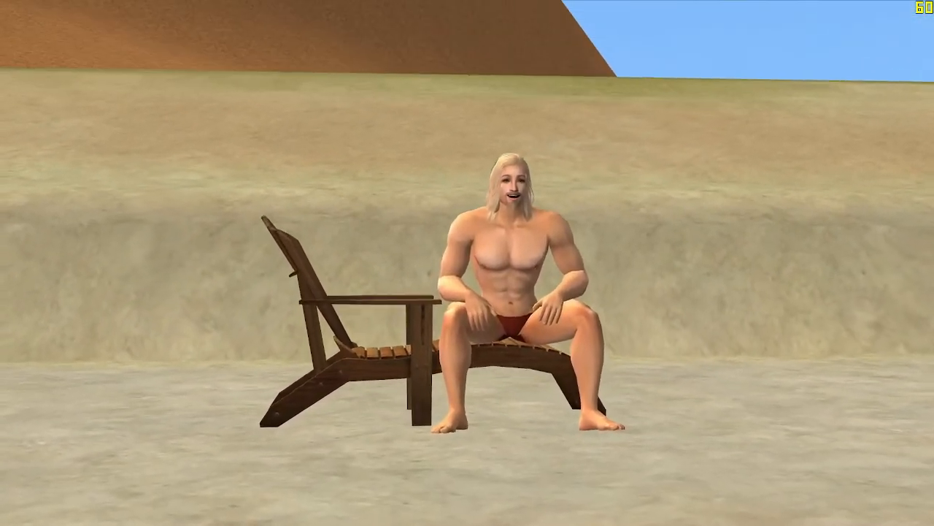
key("w")
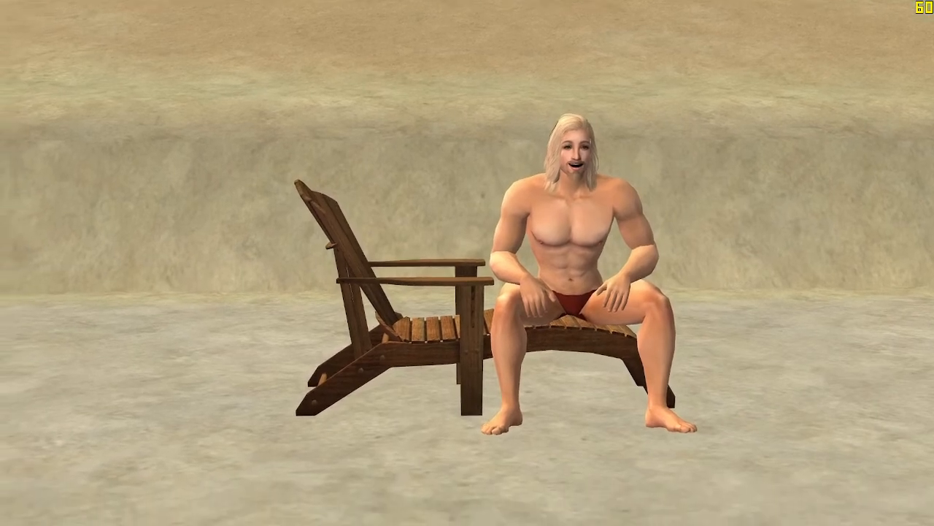
key("d")
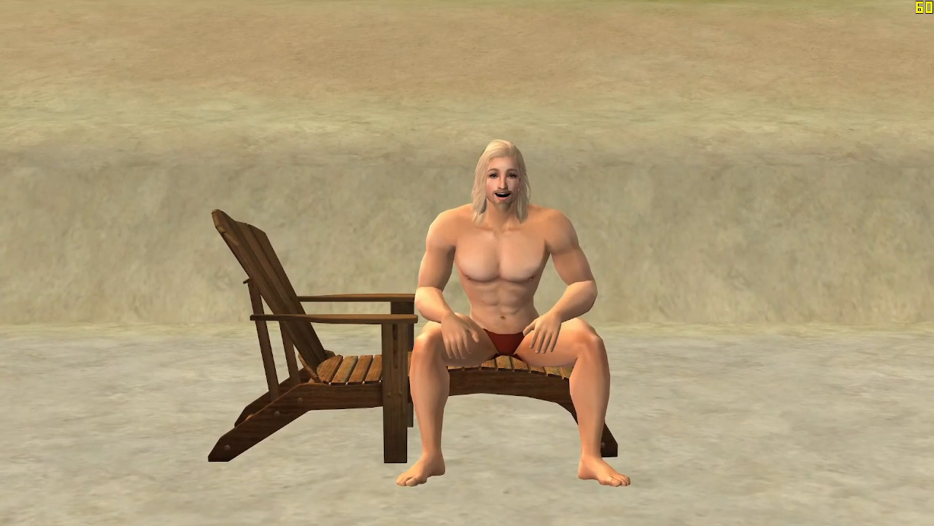
key("w")
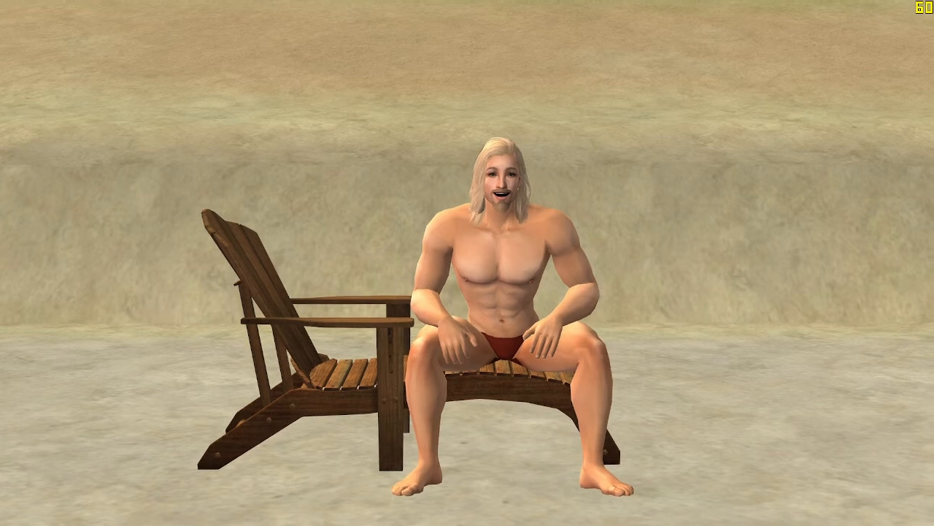
key("Tab")
scroll(525, 348, "down", 8)
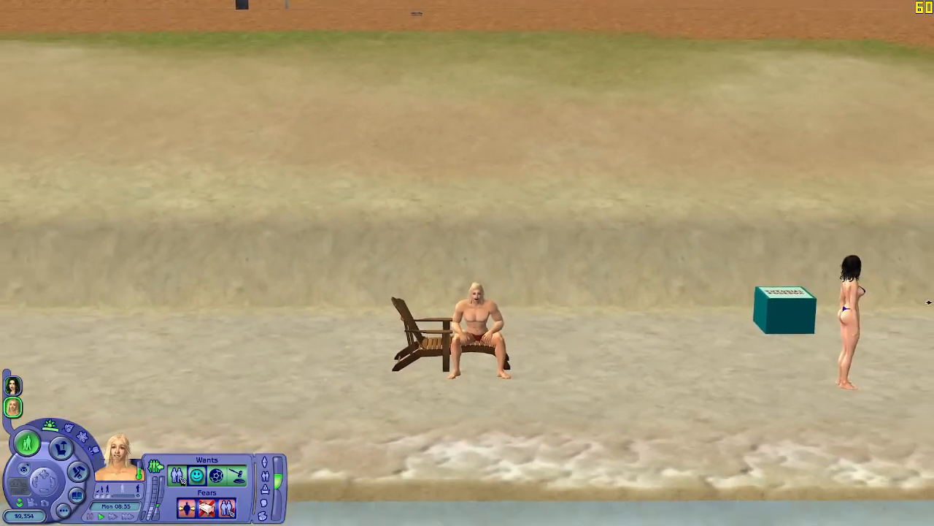
Use the tutorial pose box to end the male Sim's recliner pose, letting the game run briefly
left_click(616, 315)
left_click(657, 284)
left_click(99, 518)
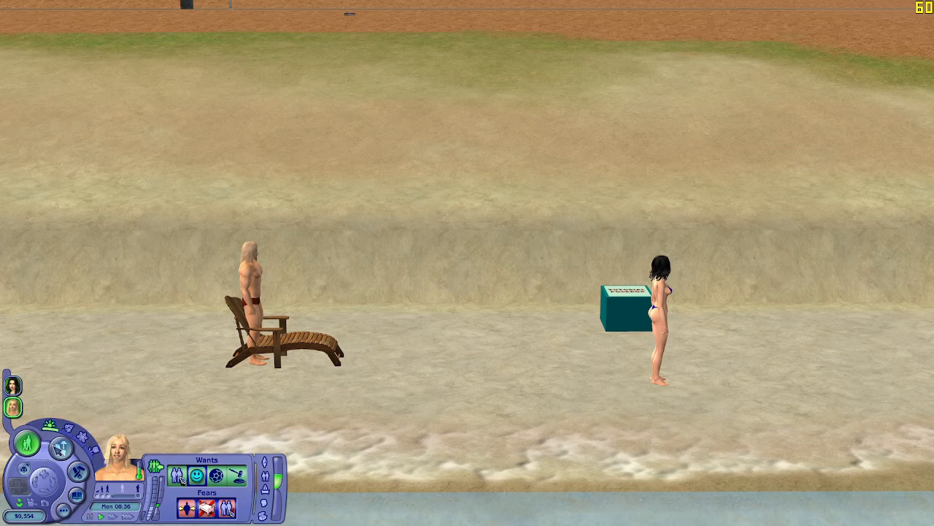
In buy mode, move the male Sim's Modeling TMSP marker from the recliner to an open tile near the pose box
key("F2")
left_click(265, 365)
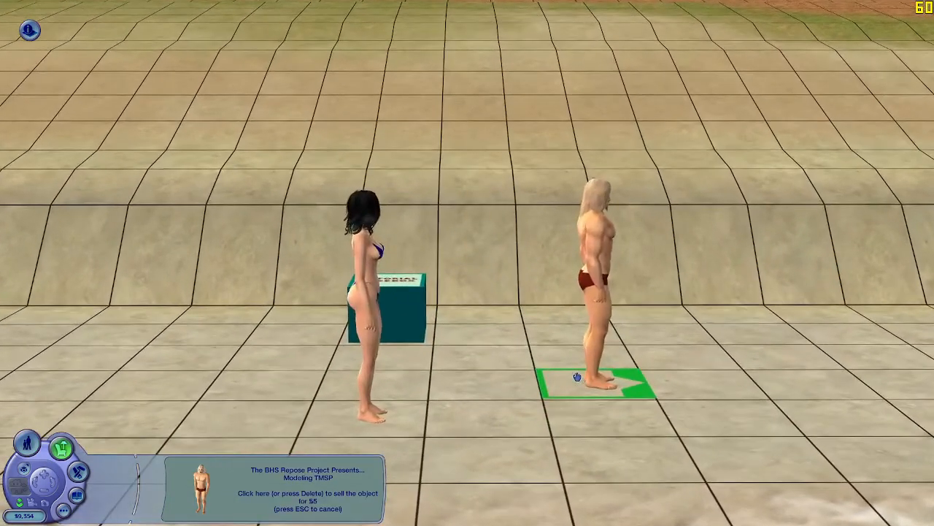
left_click(566, 377)
Move the dark-haired female Sim onto the male Sim's tile and remove her leftover Modeling TMSP marker
left_click(372, 338)
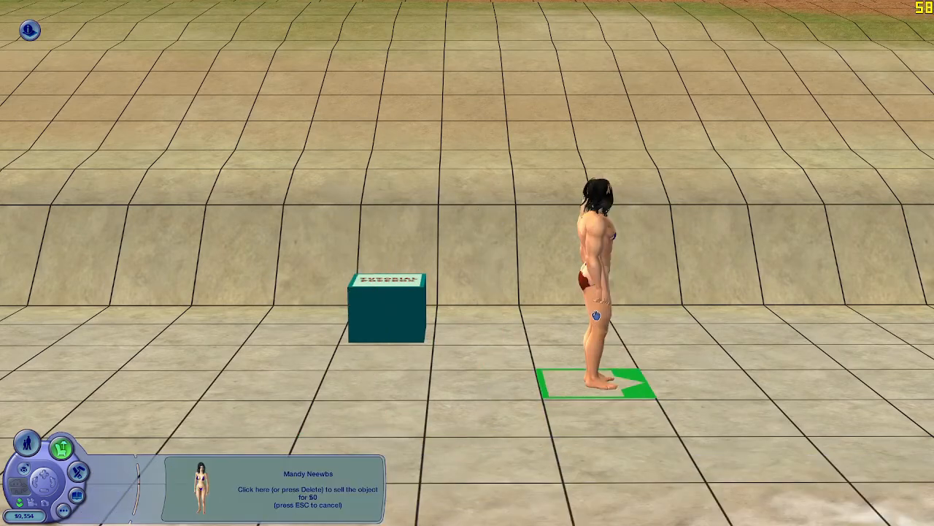
left_click(601, 380)
left_click(360, 417)
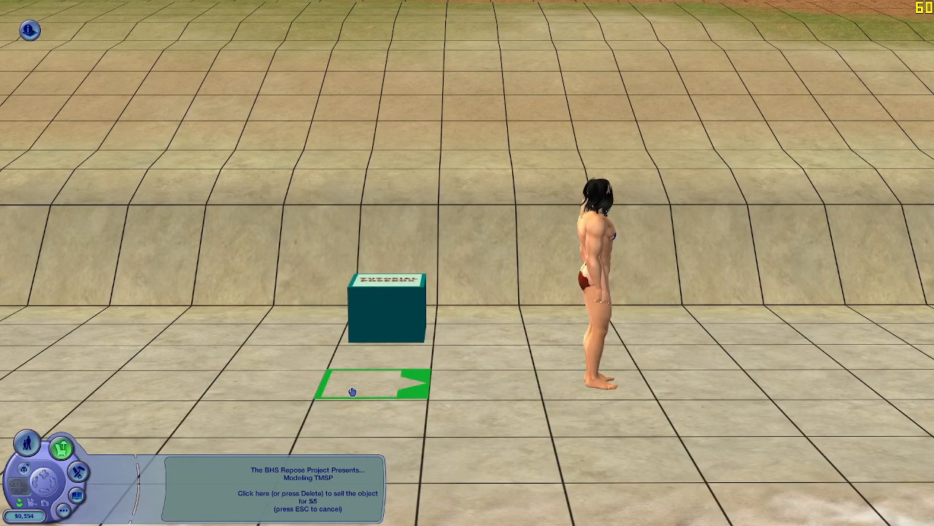
left_click(351, 389)
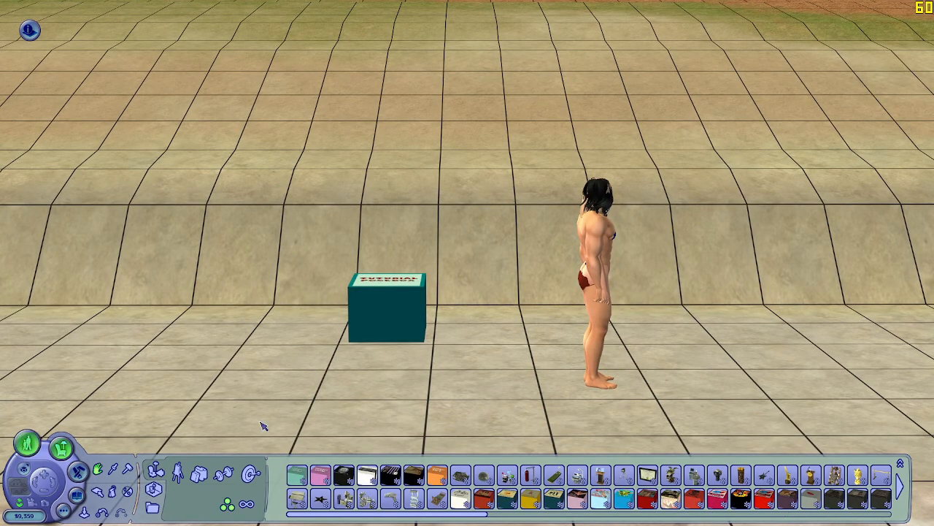
Return to live mode and apply the female Sim's Couple 1 pose from the tutorial pose box
left_click(27, 442)
left_click(404, 303)
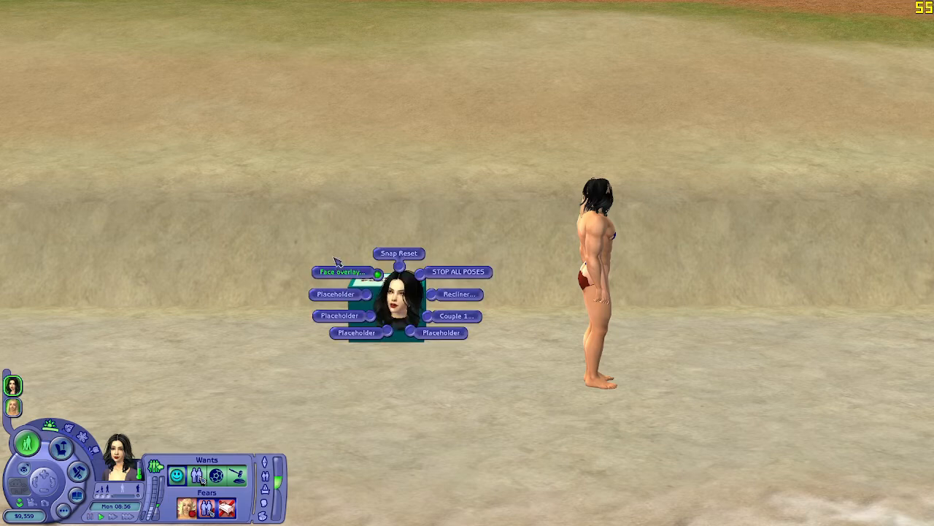
left_click(452, 315)
left_click(459, 281)
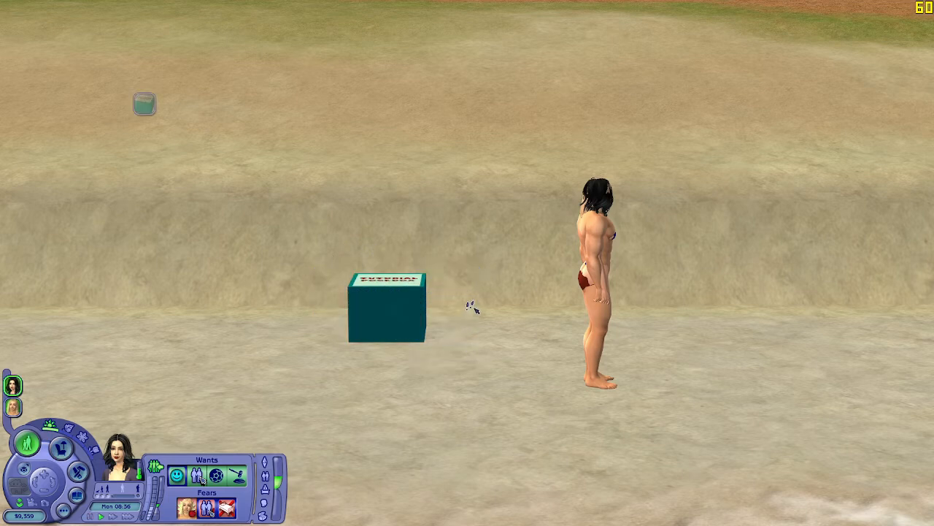
left_click(402, 306)
left_click(437, 289)
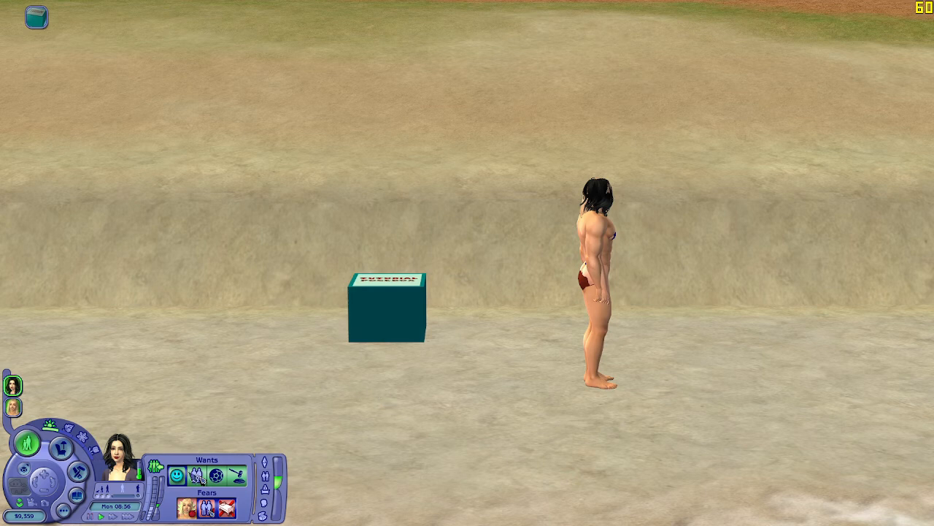
left_click(90, 516)
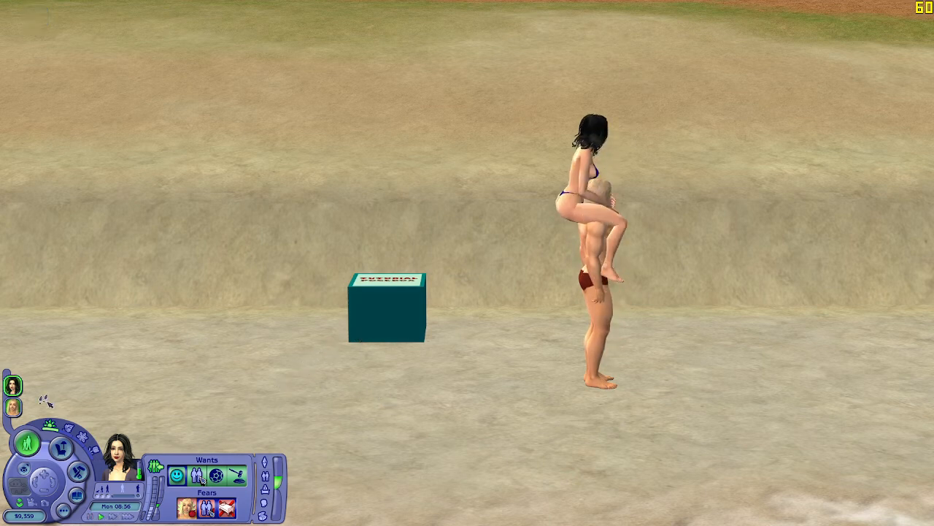
Apply the matching Couple 1 pose to the blond male Sim so that he carries the female Sim on his shoulders
left_click(406, 306)
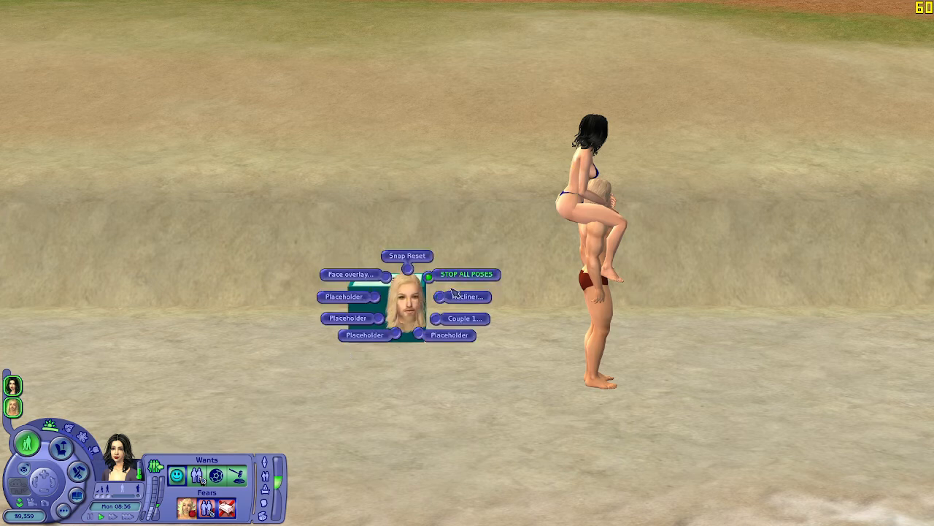
left_click(451, 335)
left_click(465, 291)
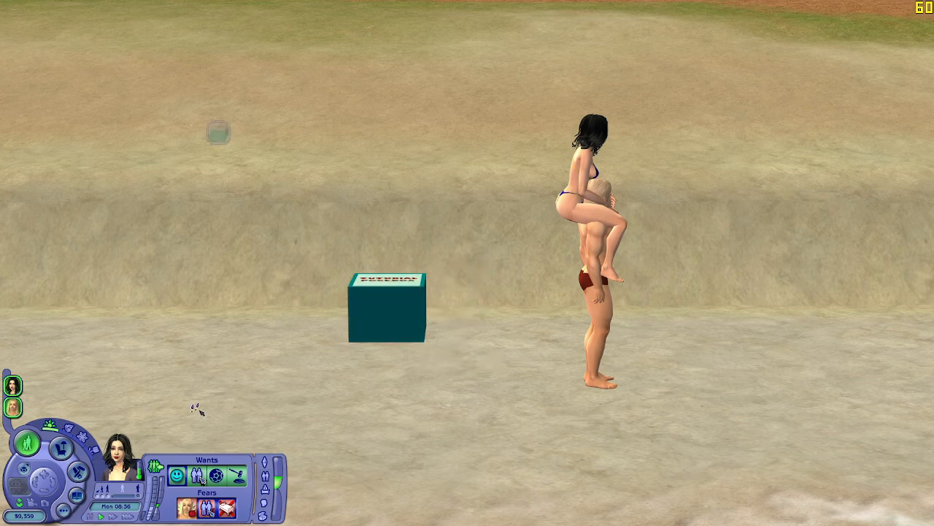
left_click(100, 516)
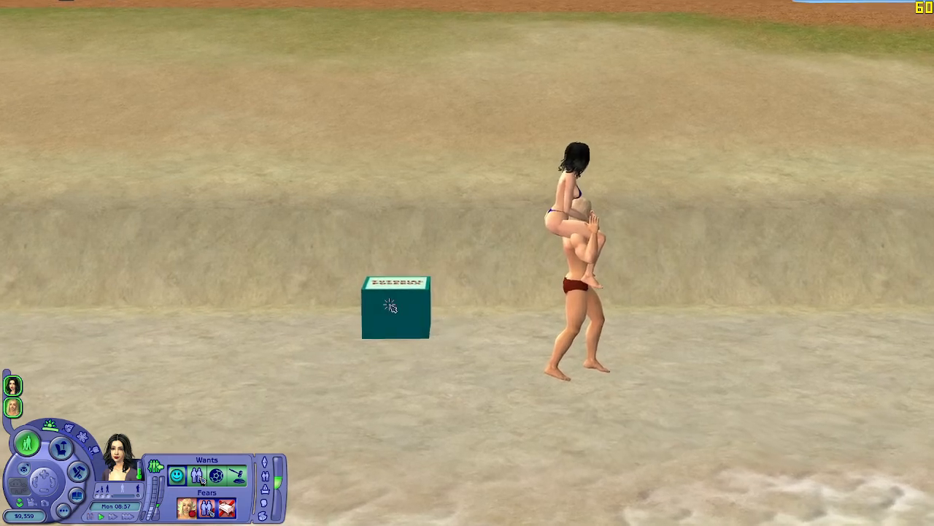
Apply a Basic face overlay from the tutorial pose box to the female Sim
left_click(389, 307)
key("a")
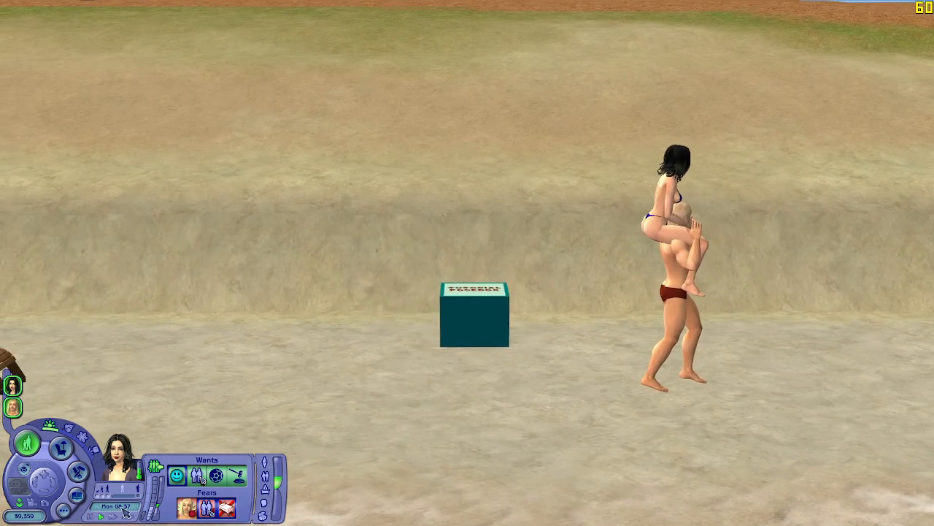
key("d")
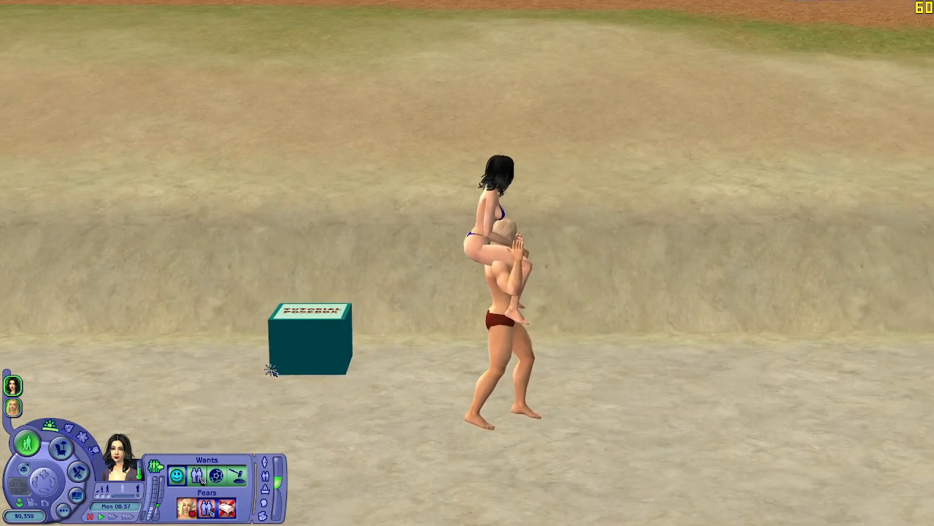
left_click(291, 339)
left_click(233, 312)
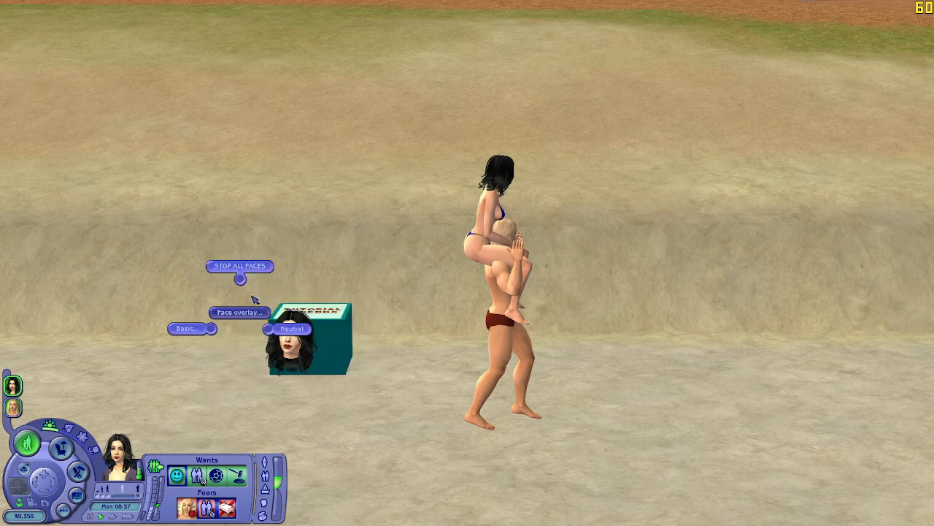
left_click(192, 329)
left_click(242, 359)
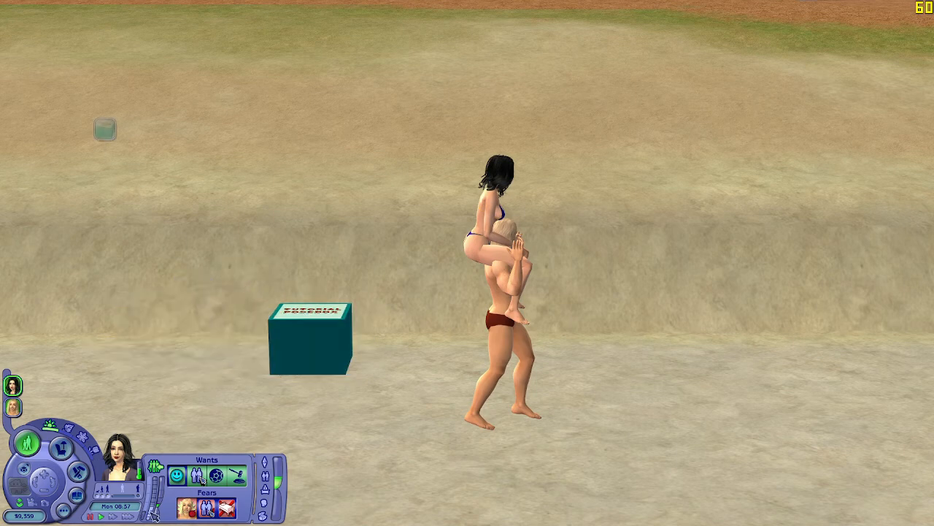
left_click(103, 517)
In buy mode, sell the wooden recliner and move the tutorial pose box off the beach toward the road
scroll(254, 354, "down", 3)
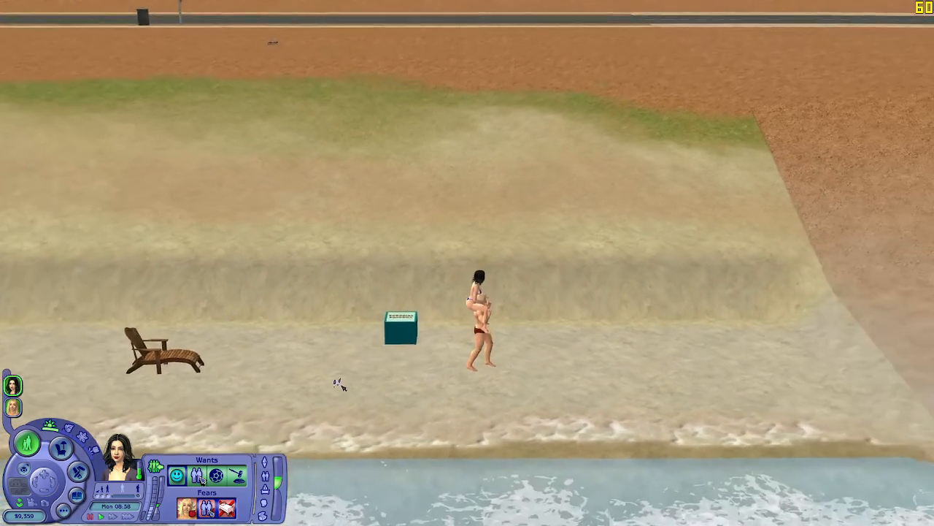
key("F2")
left_click(194, 358)
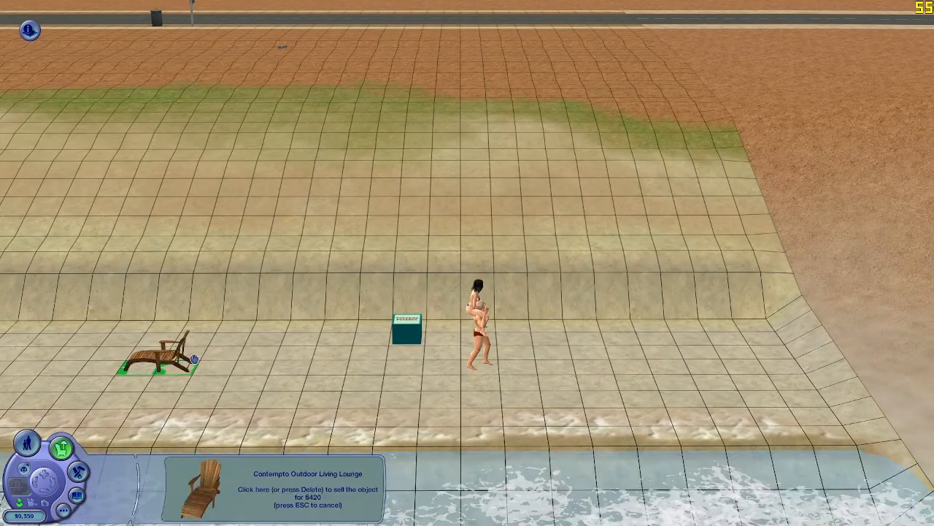
key("Delete")
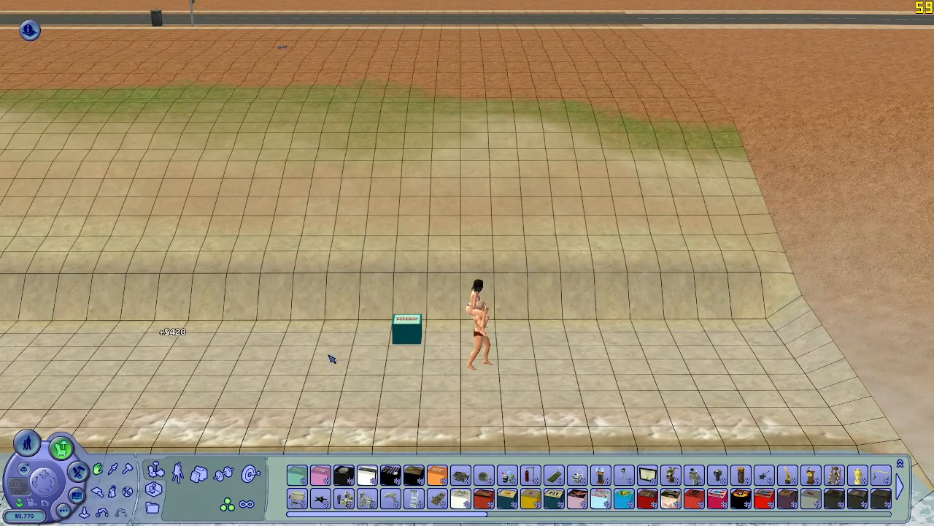
left_click(407, 329)
left_click(391, 65)
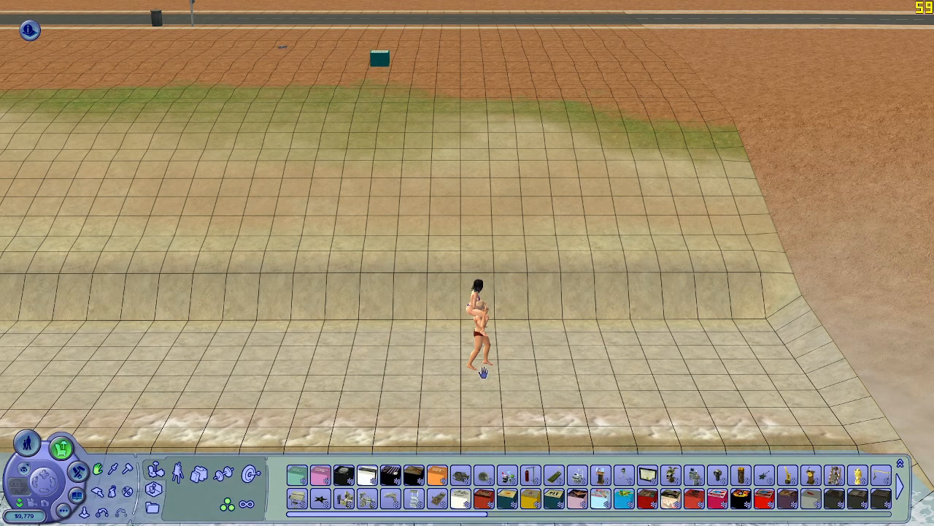
Move the Modeling TMSP marker with the posed couple to the water's edge, using the cheat console for the placement
left_click(492, 367)
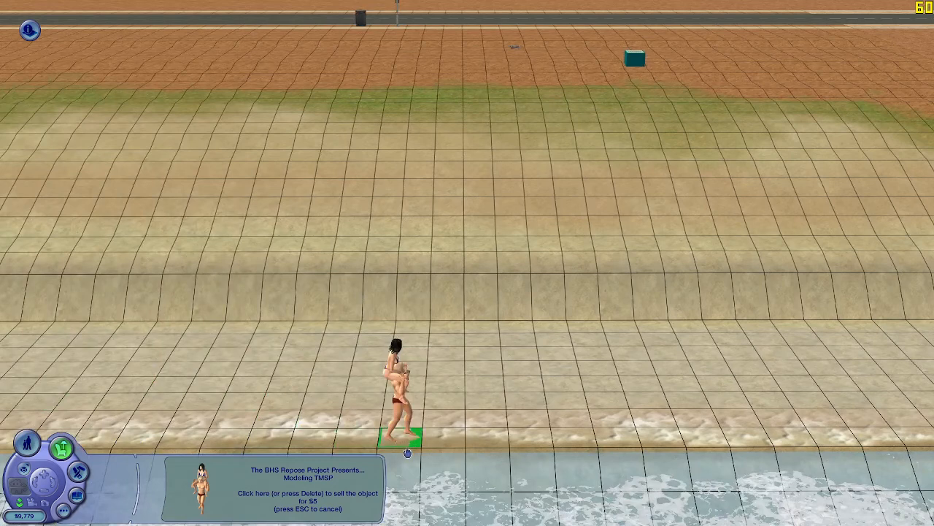
left_click(408, 439)
key("ctrl+shift+c")
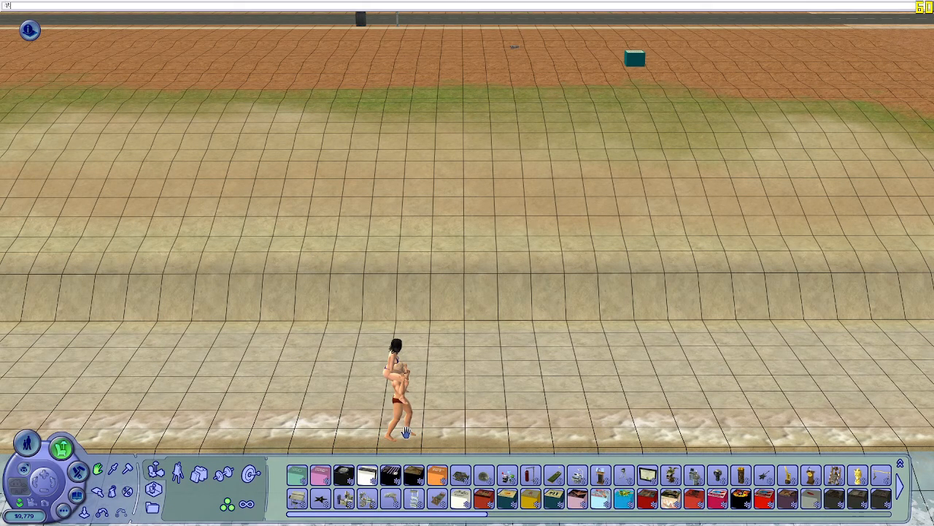
key("Return")
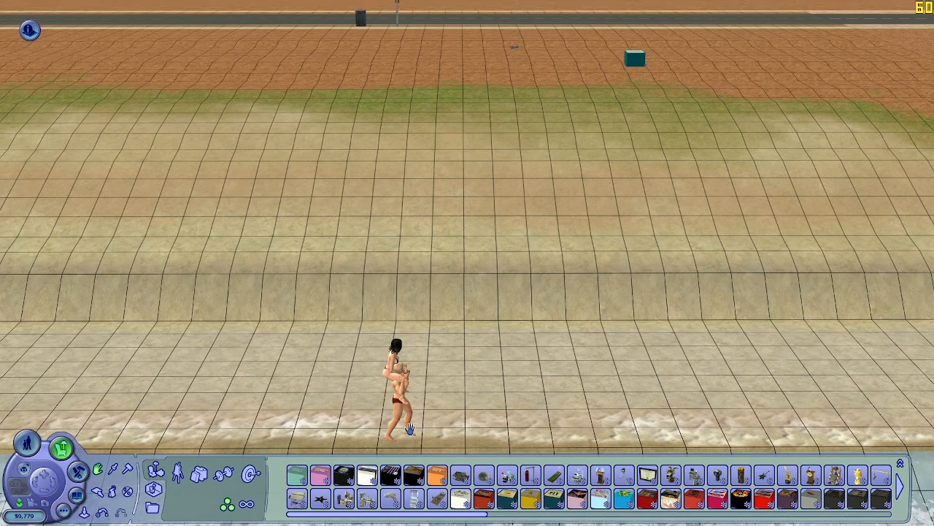
left_click(406, 447)
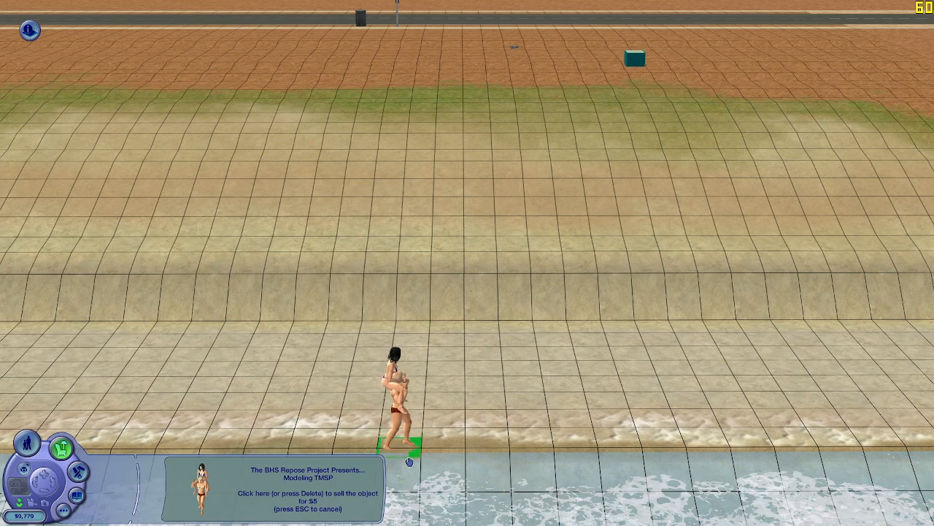
left_click(411, 461)
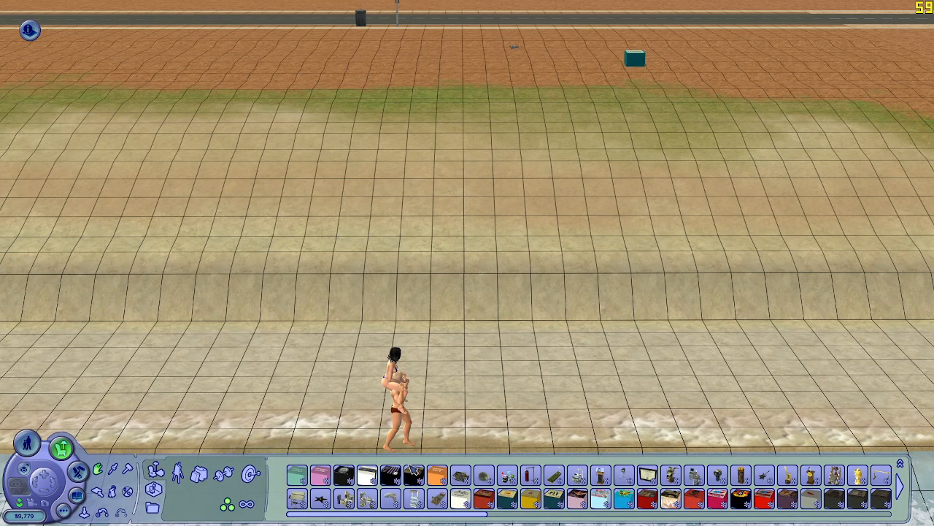
Leave buy mode and examine the shoulder-carry couple pose at the water's edge up close with the free camera
left_click(66, 511)
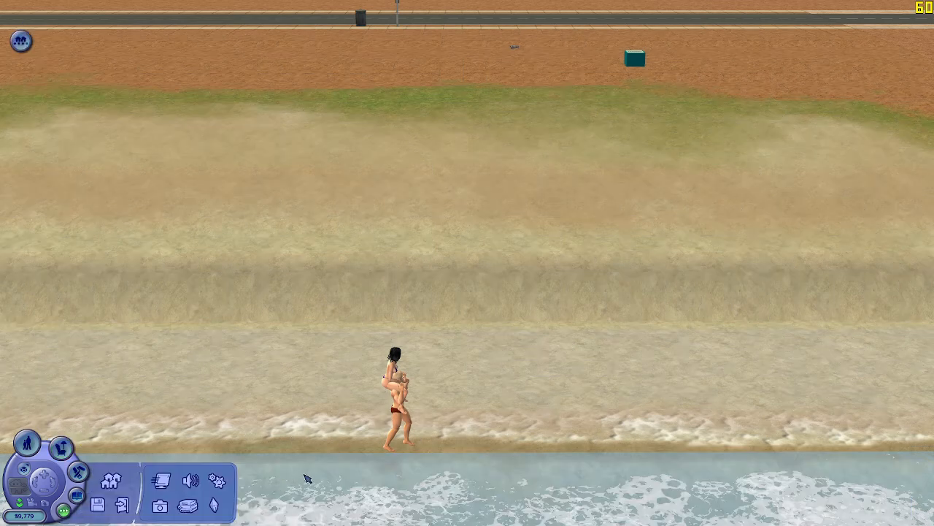
key("Tab")
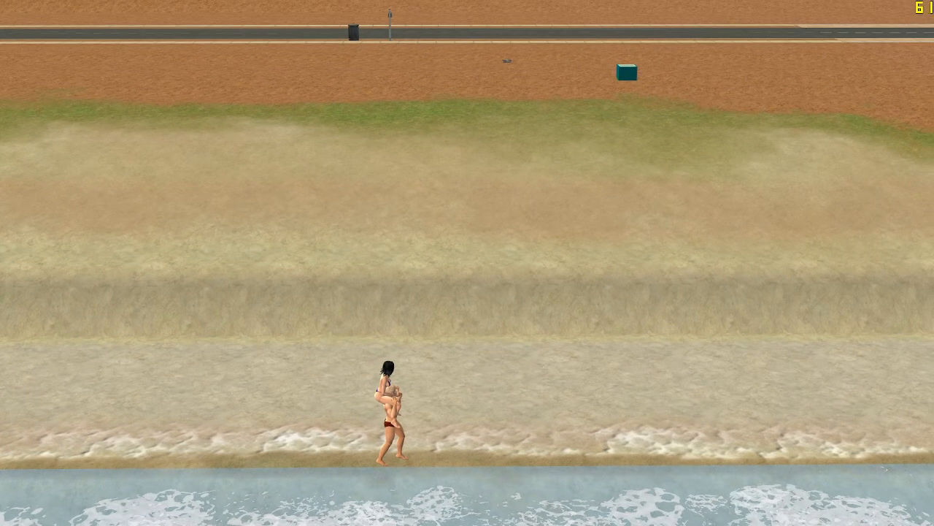
key("q")
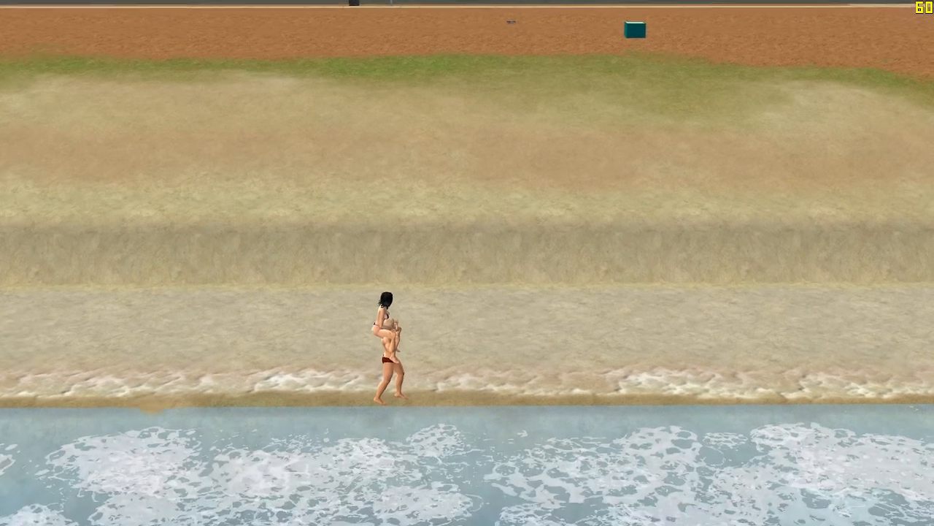
key("w")
key("q")
key("w")
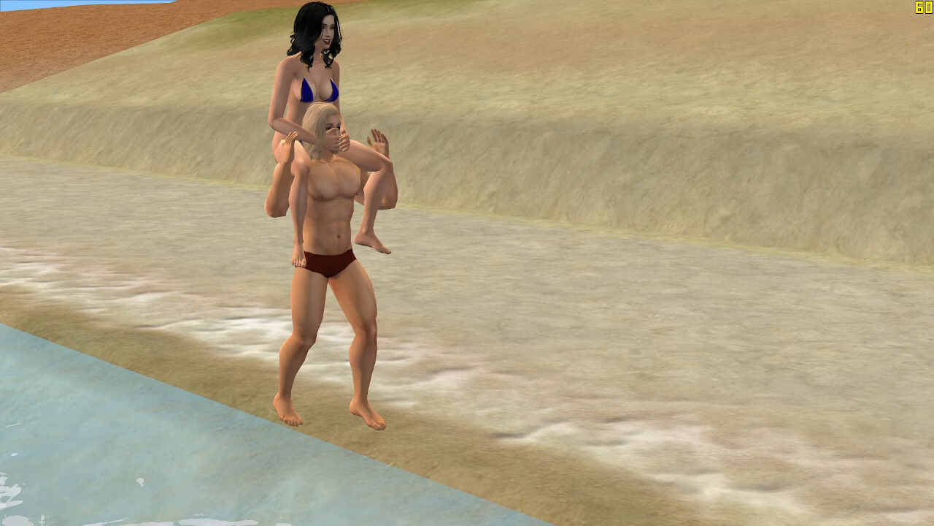
key("Tab")
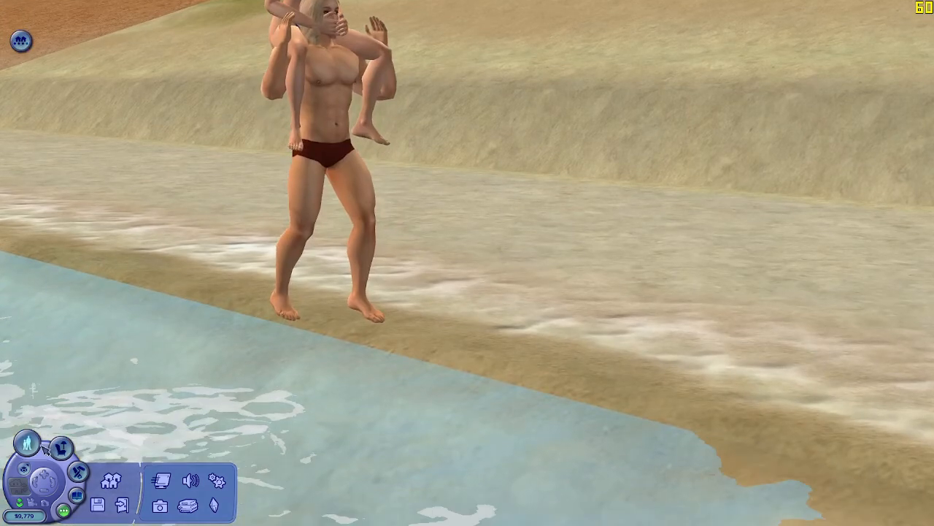
In live mode, examine the couple pose from the front and from behind to check how she sits on his shoulders
left_click(40, 445)
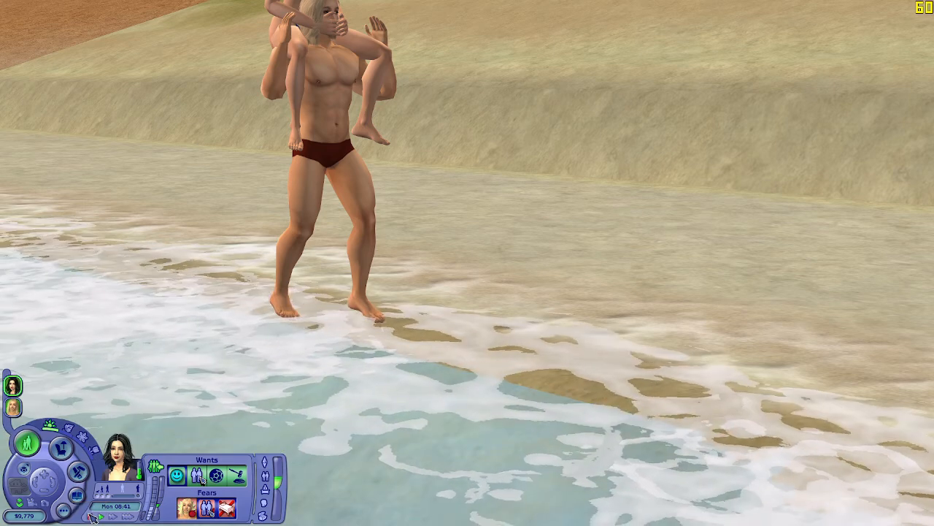
scroll(333, 298, "down", 3)
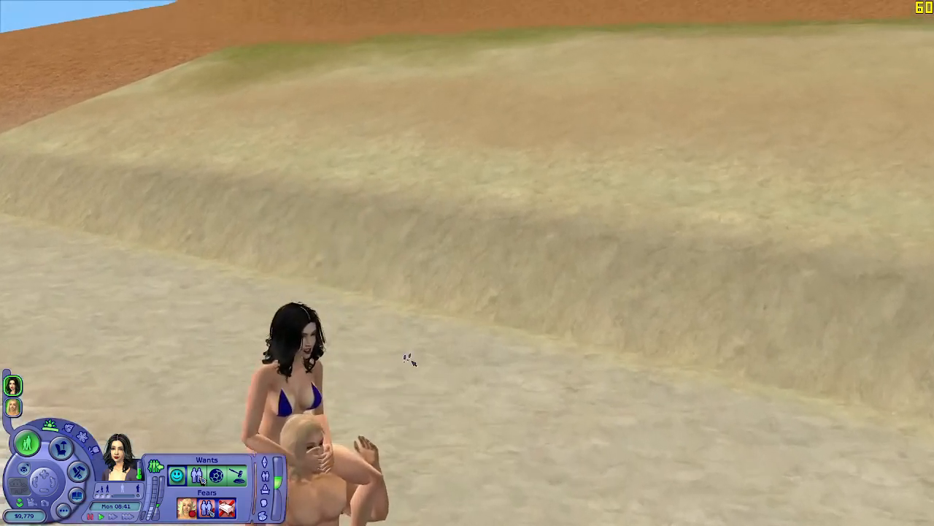
scroll(410, 358, "down", 2)
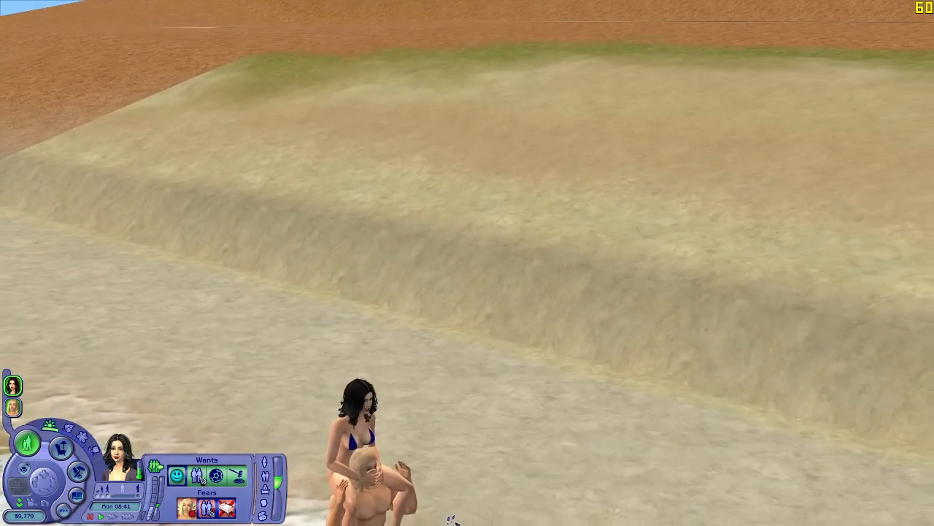
scroll(394, 306, "up", 3)
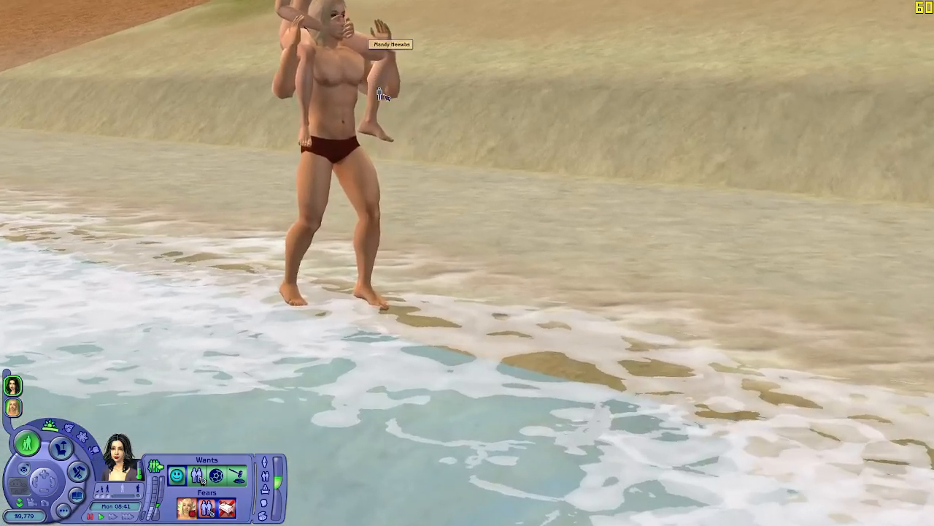
scroll(376, 29, "down", 2)
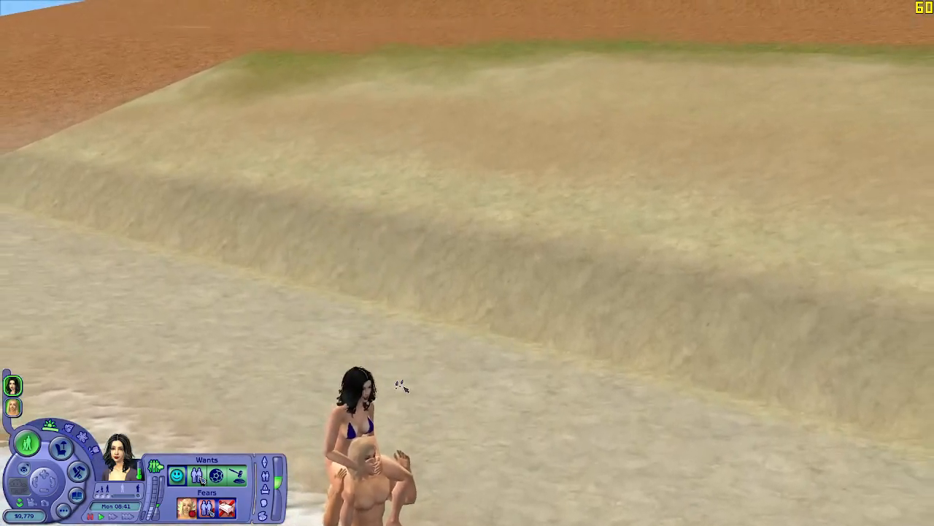
key("p")
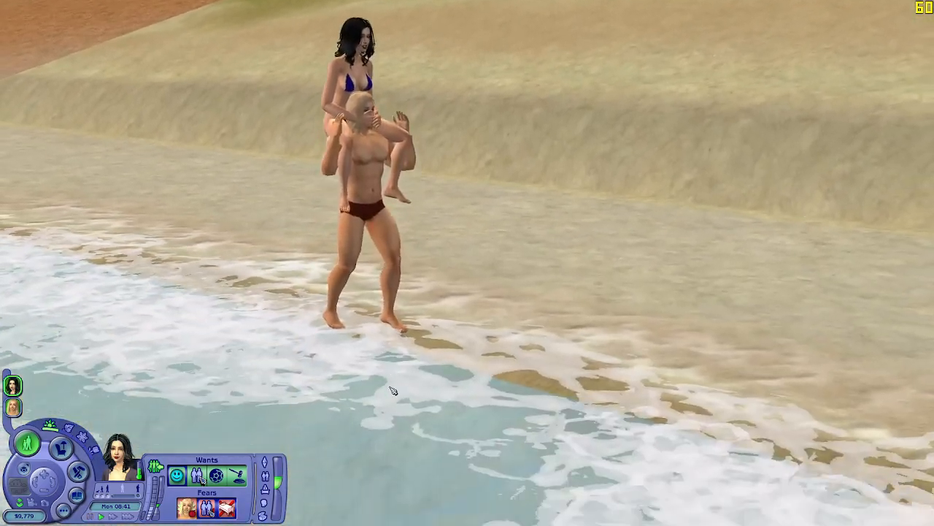
scroll(391, 328, "up", 2)
key("p")
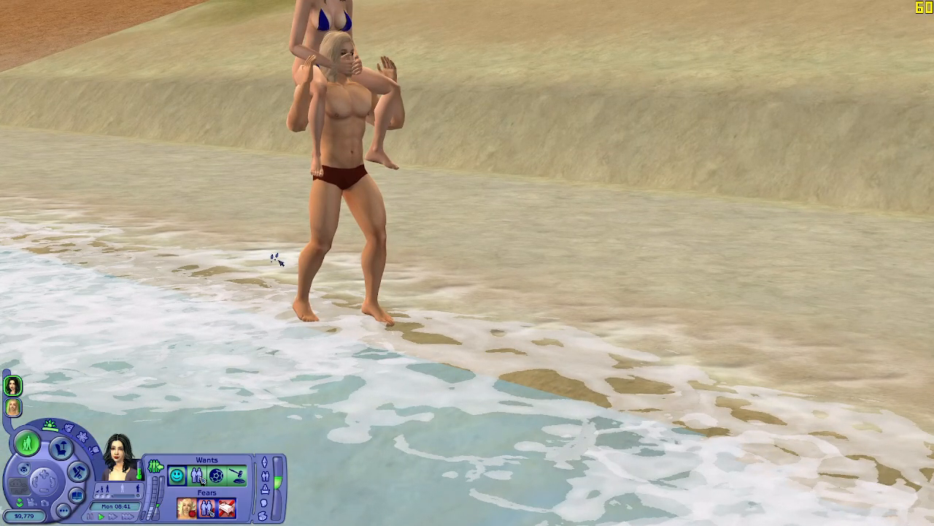
key("p")
middle_click_drag(26, 471, 770, 332)
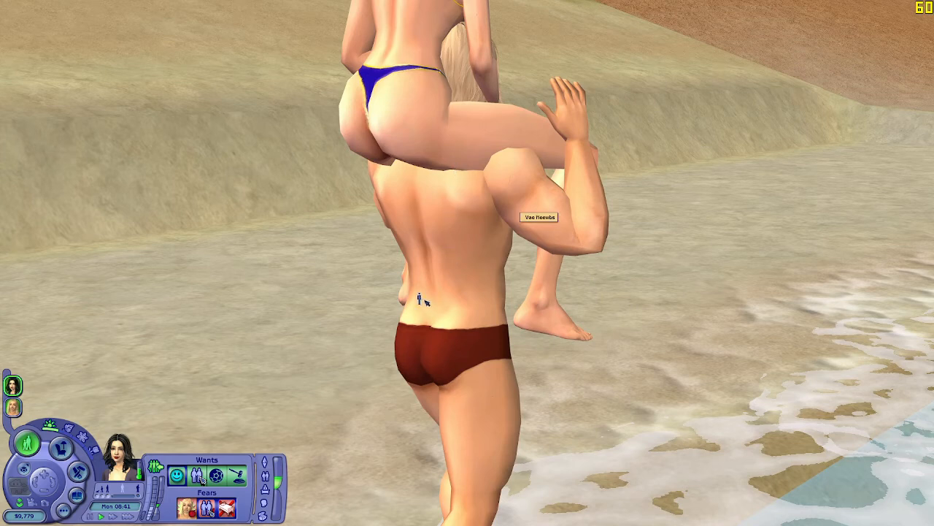
Quit The Sims 2, saving the lot
left_click(65, 510)
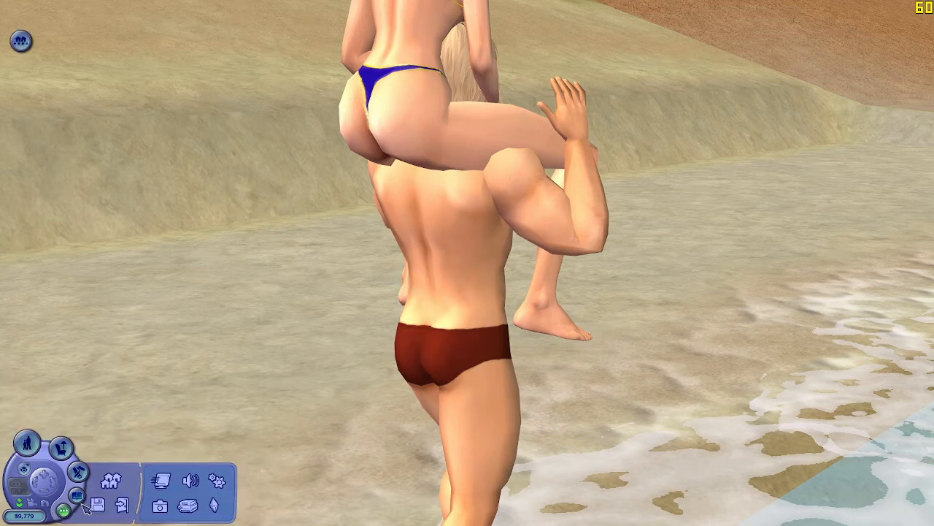
left_click(121, 504)
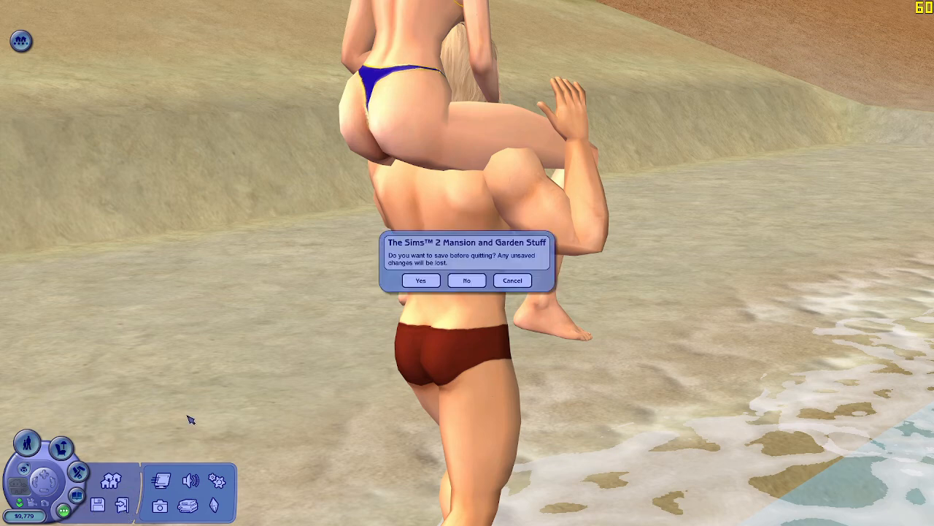
left_click(432, 281)
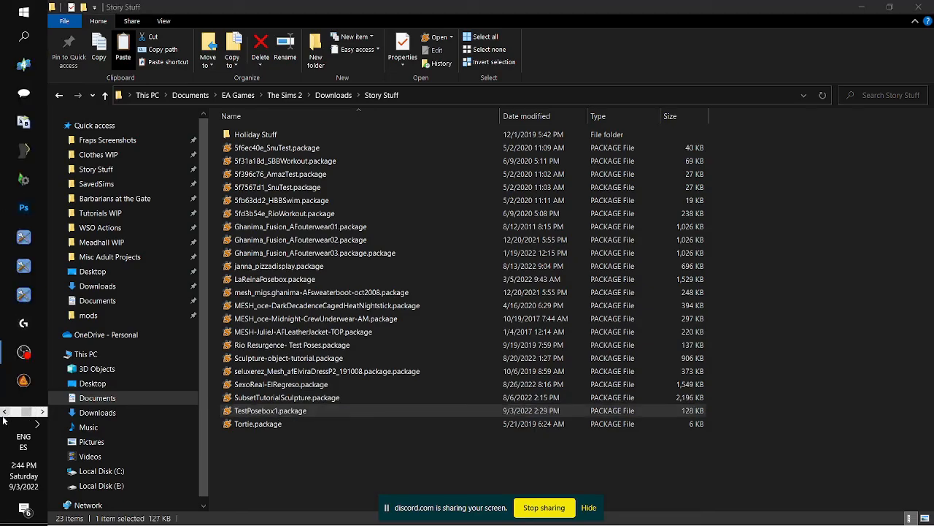
Switch to MilkShape 3D and move the riding figure's root_trans joint slightly upward above the carrier's shoulders, with Z movement locked
left_click(26, 95)
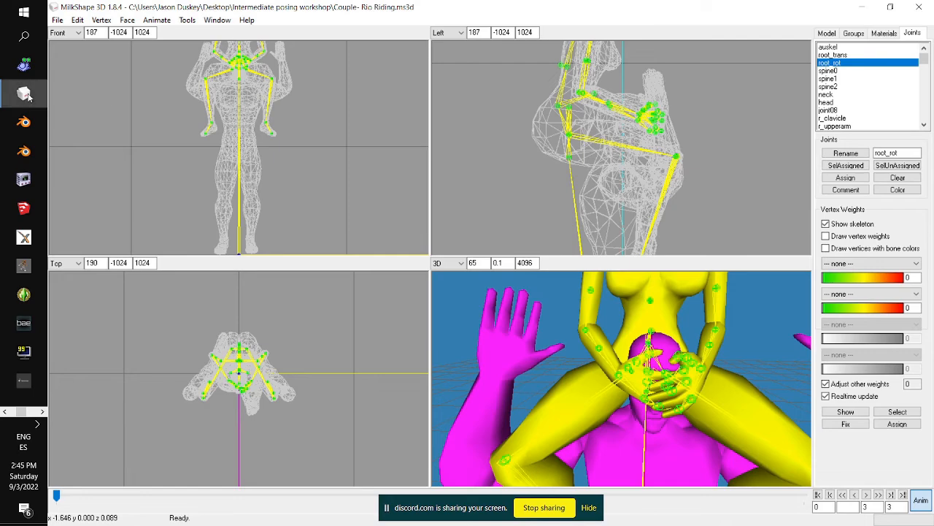
left_click_drag(714, 435, 832, 427)
left_click(922, 501)
left_click(922, 501)
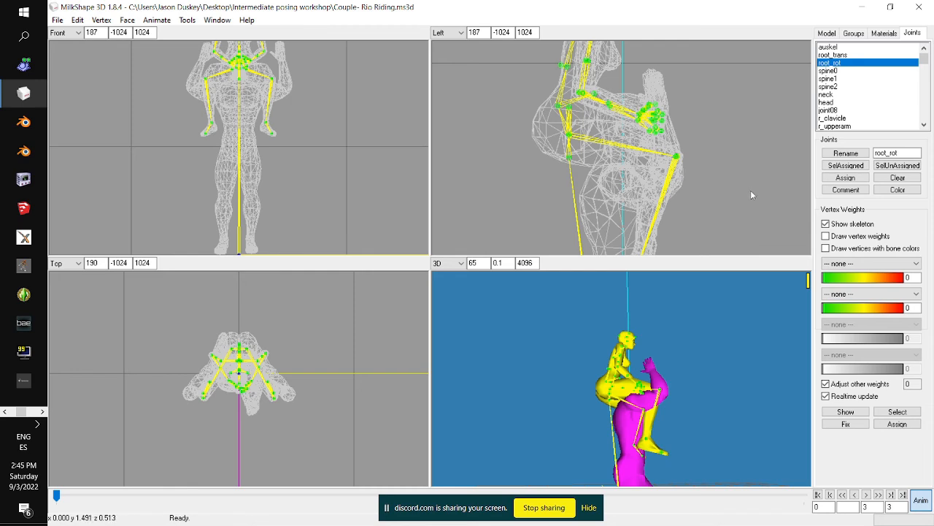
left_click(860, 55)
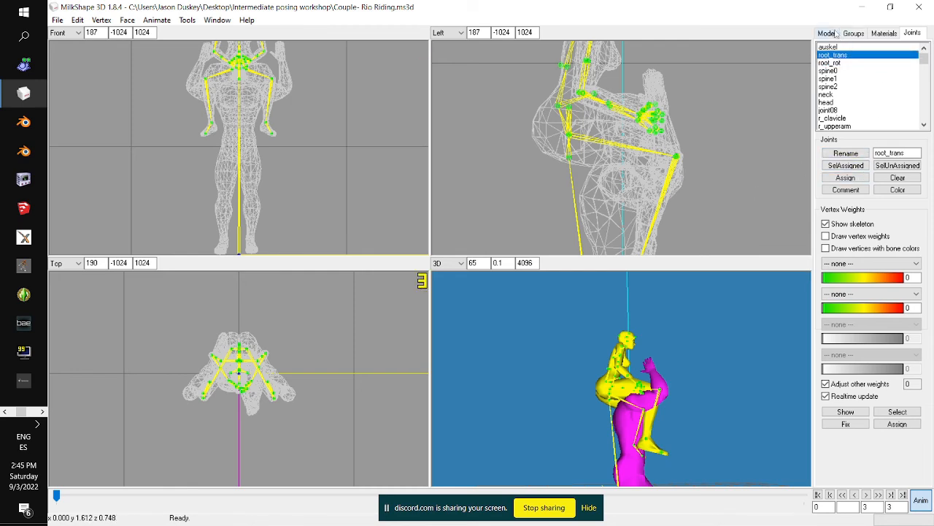
left_click(831, 33)
left_click(856, 227)
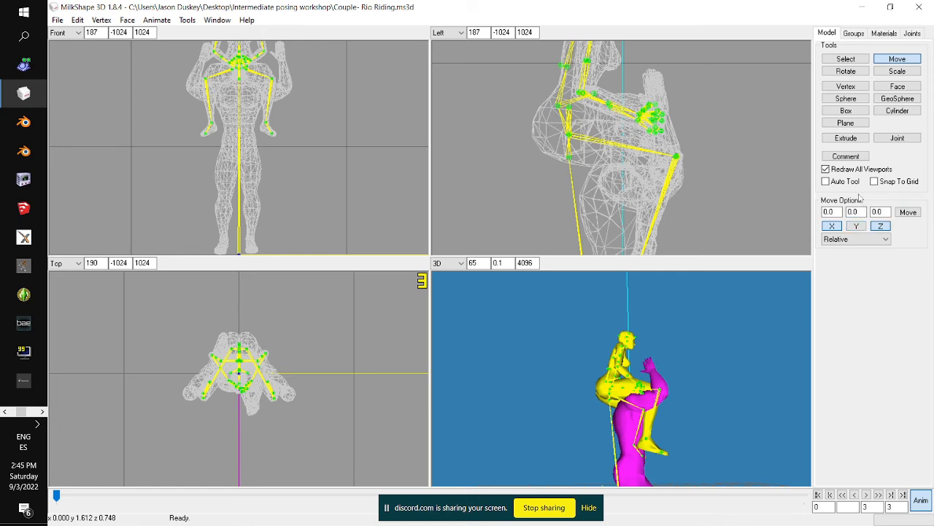
left_click(857, 227)
left_click(880, 226)
left_click_drag(708, 195, 710, 191)
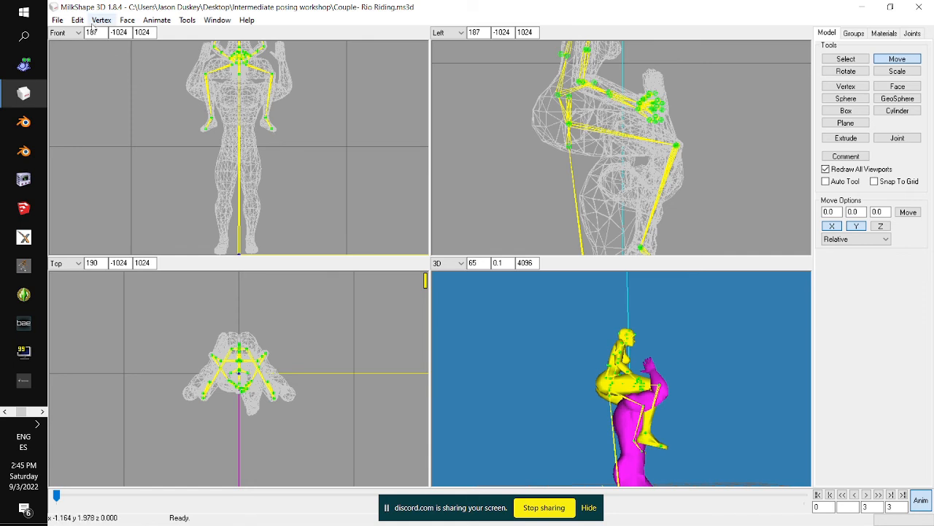
Set a keyframe for the raised riding pose and save the Couple- Rio Riding.ms3d project
left_click(156, 19)
left_click(142, 53)
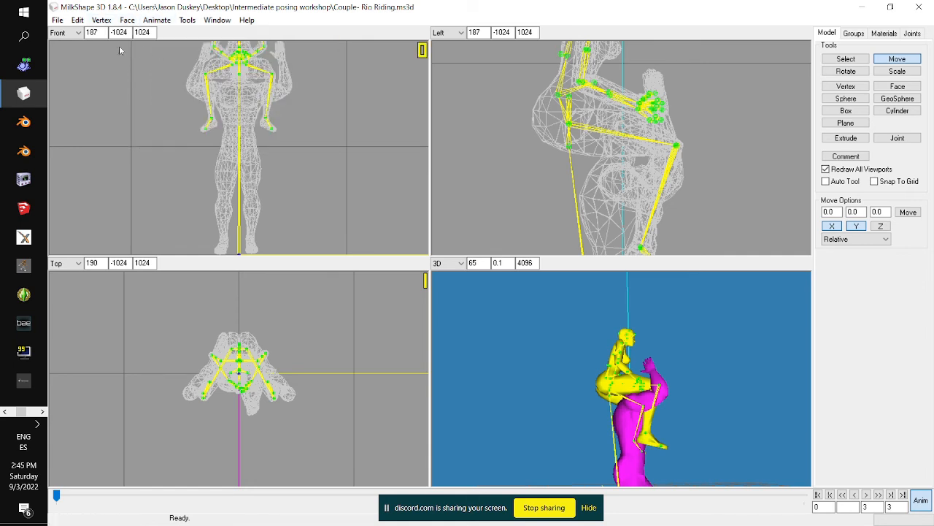
left_click(57, 20)
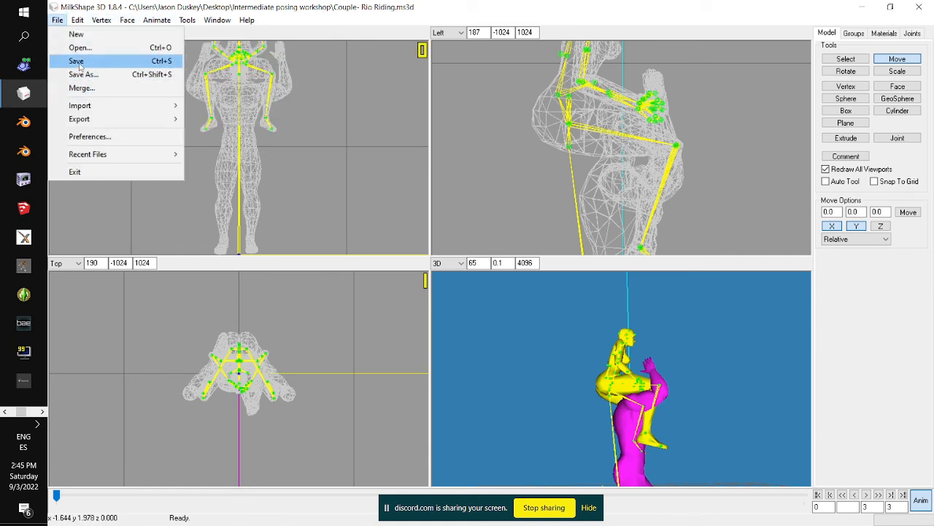
left_click(79, 63)
Switch to SimPE and list the package's Animation Resources (ANIM), discarding the uncommitted changes to STOP ALL POSES
left_click(35, 413)
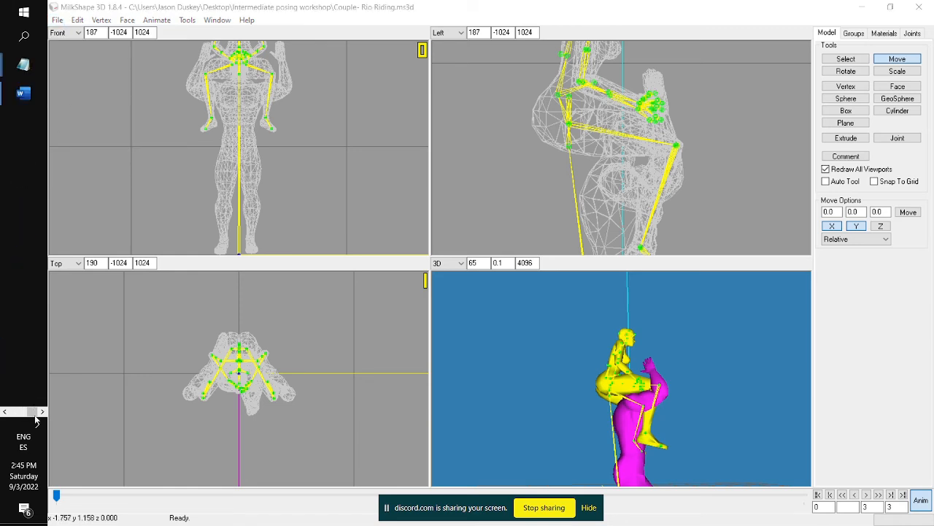
left_click(4, 413)
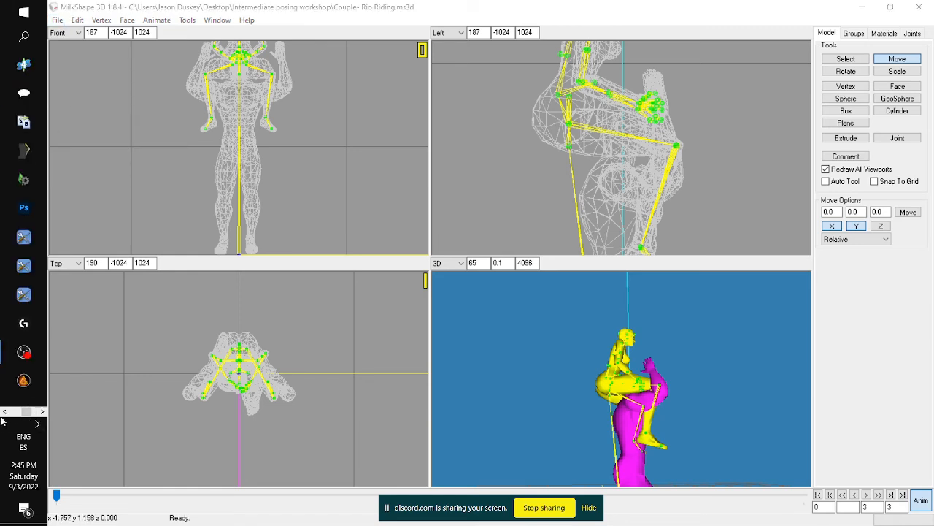
left_click(42, 412)
left_click(6, 413)
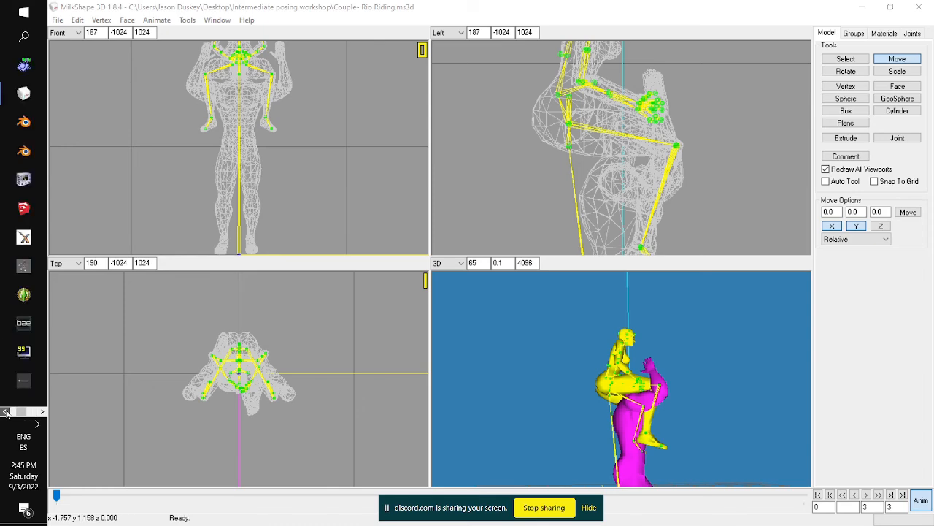
left_click(26, 324)
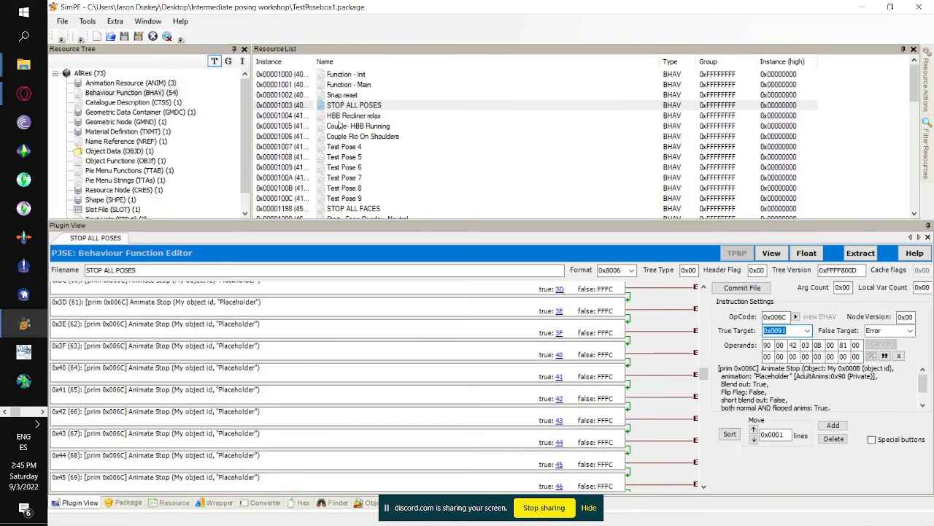
left_click(148, 84)
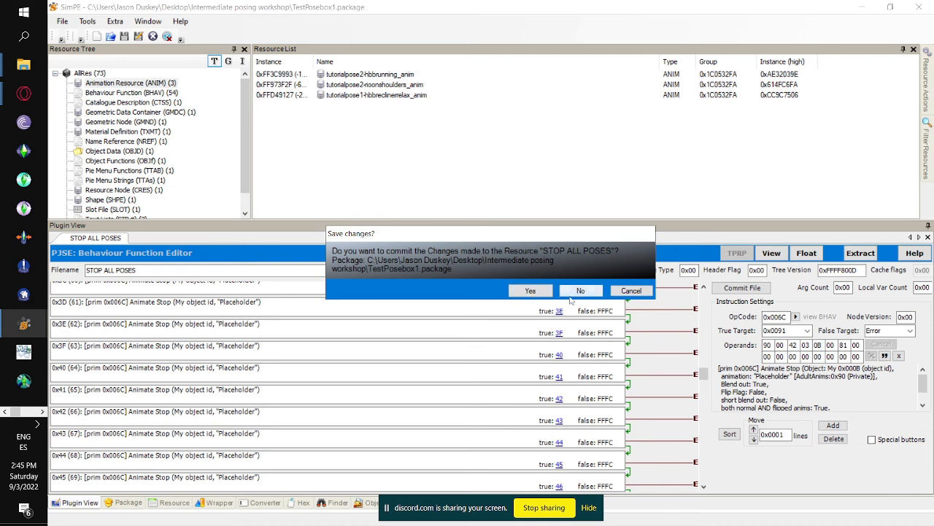
left_click(584, 291)
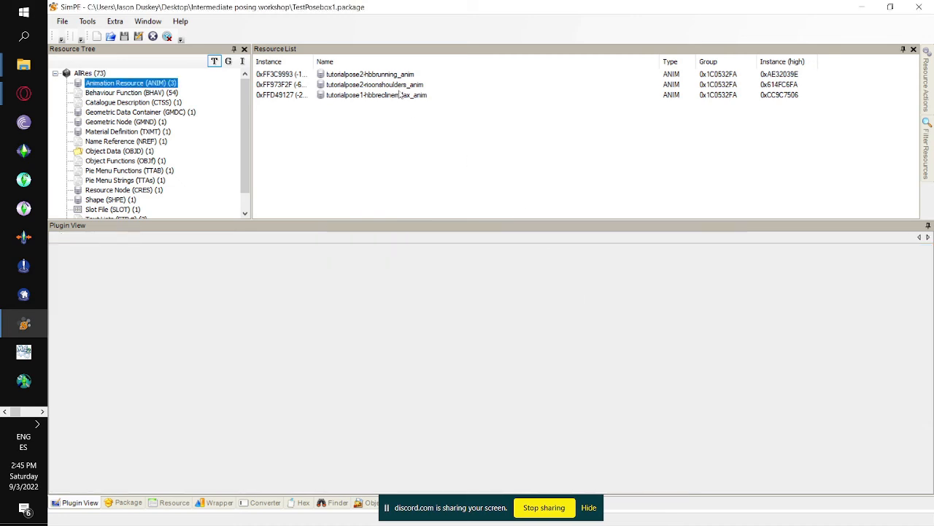
Start replacing tutorialpose2-rioonshoulders_anim from a file, listing the workshop files in details view with a Date modified column sorted oldest first
left_click(396, 85)
right_click(401, 84)
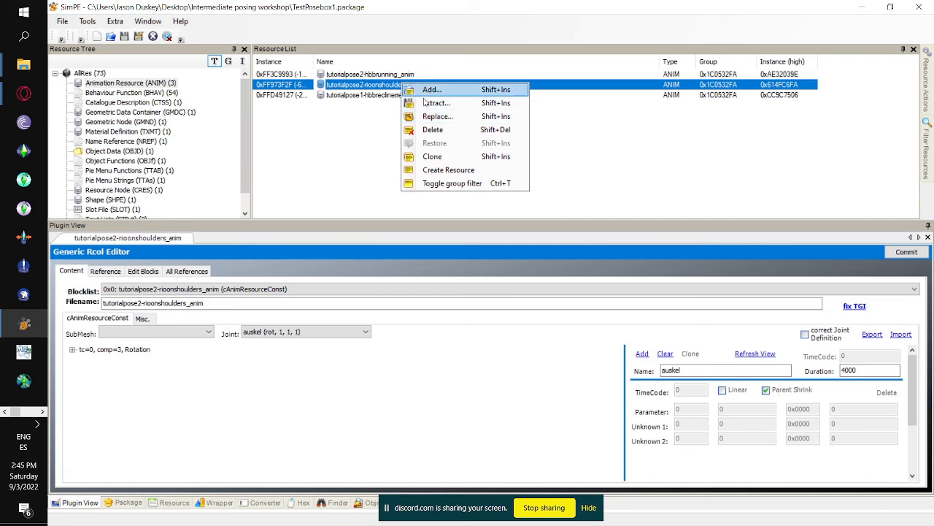
left_click(426, 116)
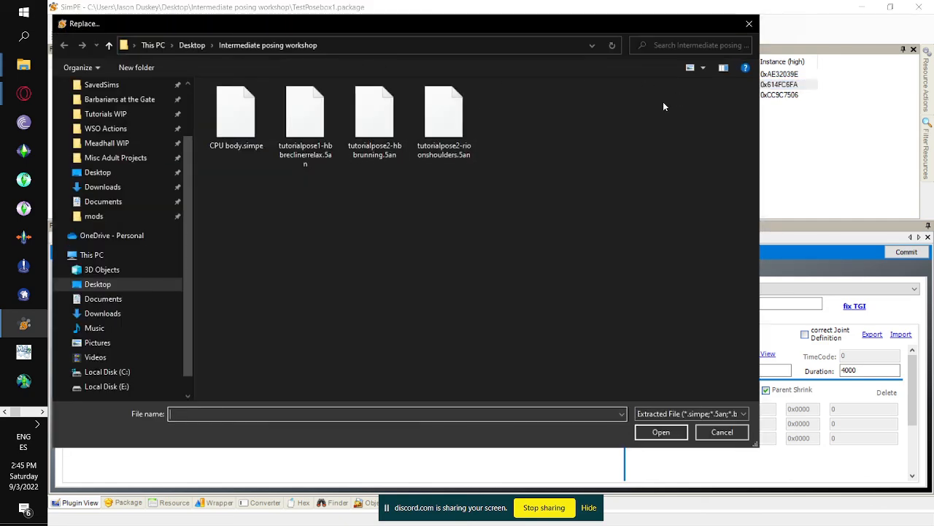
left_click(703, 67)
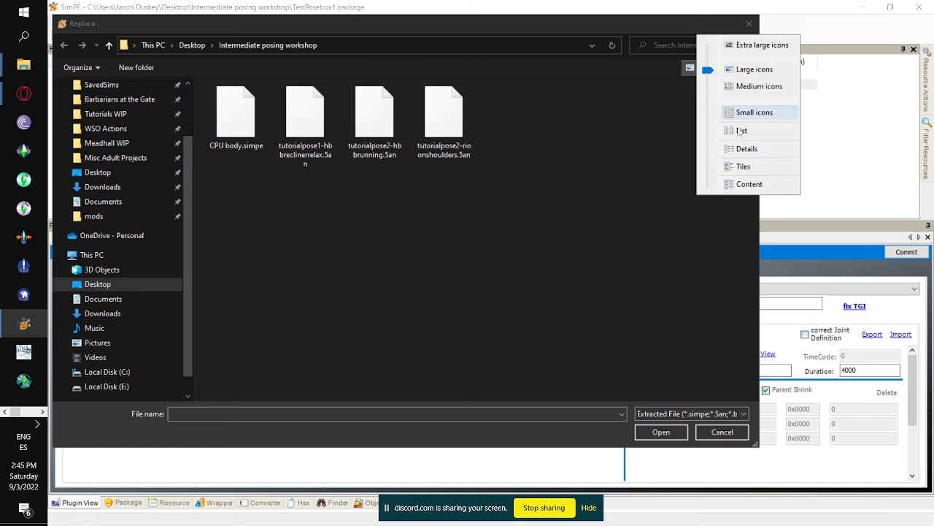
left_click(747, 148)
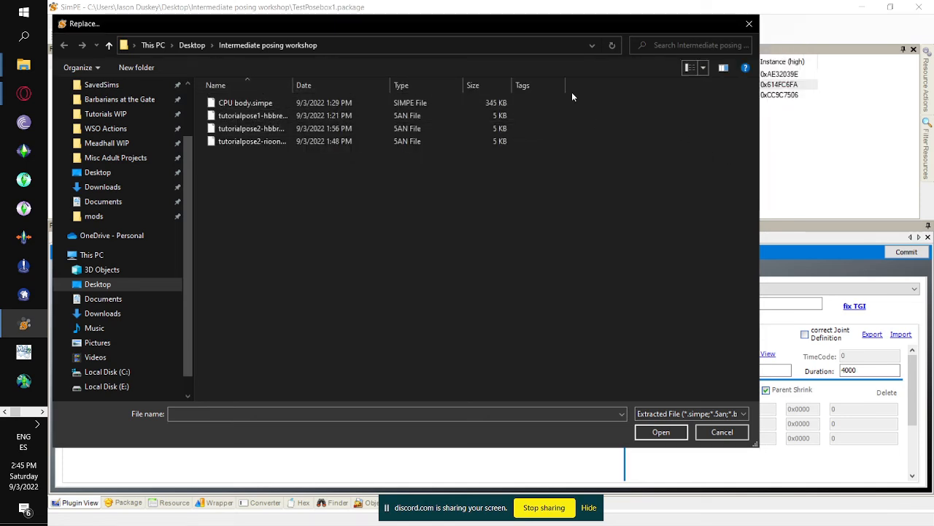
right_click(596, 93)
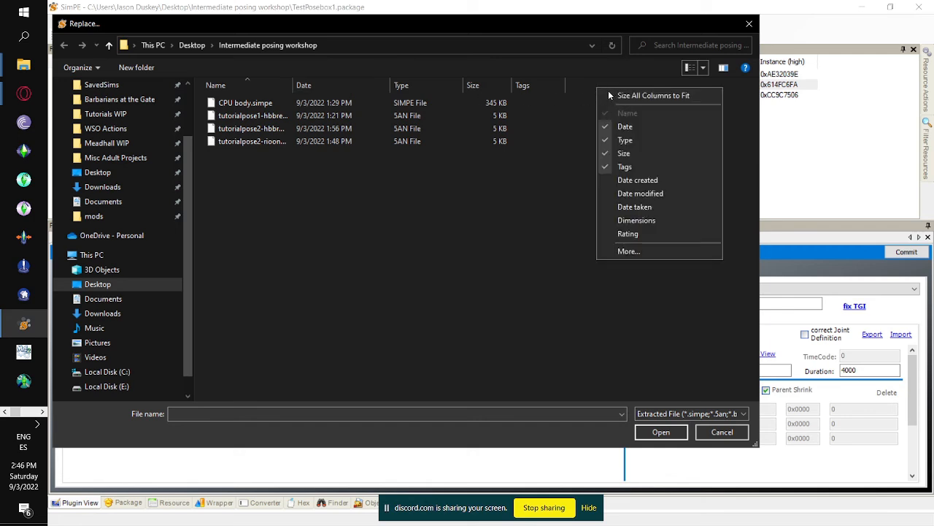
left_click(645, 193)
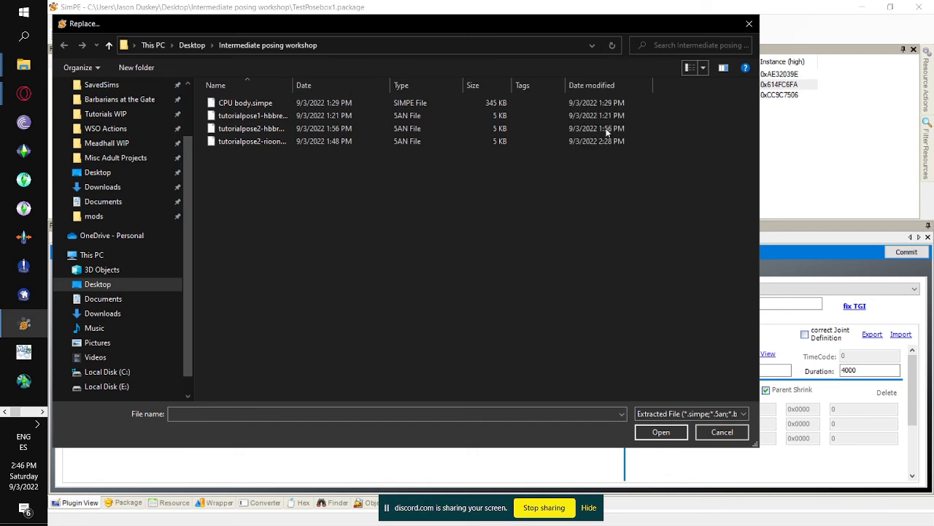
left_click(598, 84)
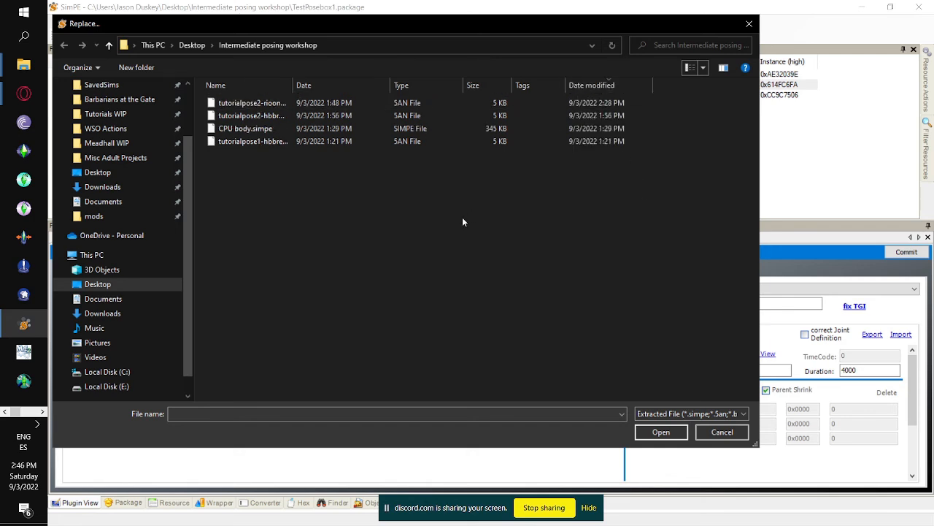
left_click(588, 85)
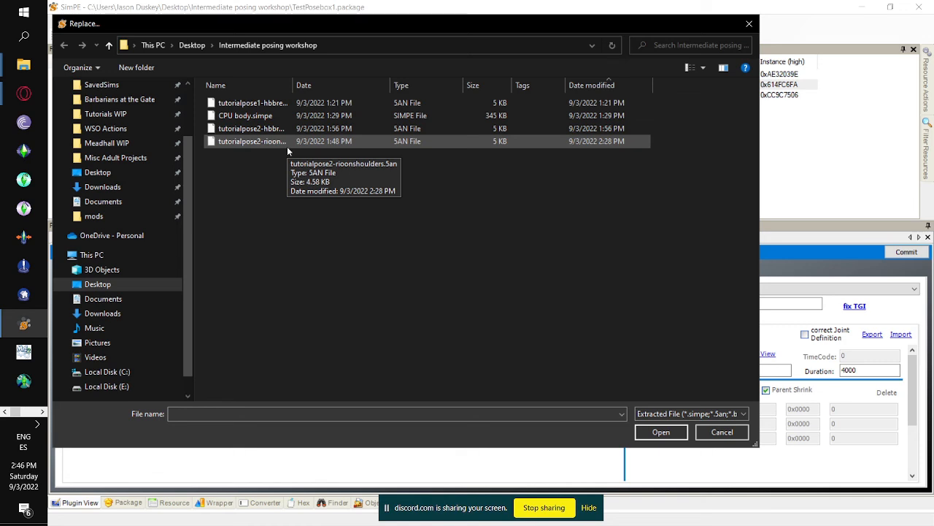
Switch to MilkShape 3D and export the raised riding pose with Sims2 AniMesh ANIM Exporter V1.0.1, overwriting tutorialpose2-rioonshoulders.5an
left_click(36, 413)
left_click(5, 411)
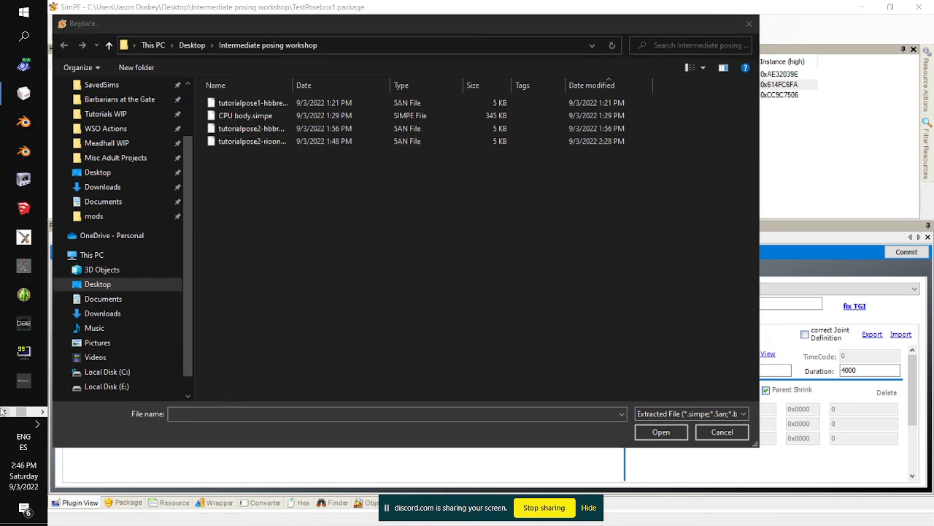
left_click(24, 93)
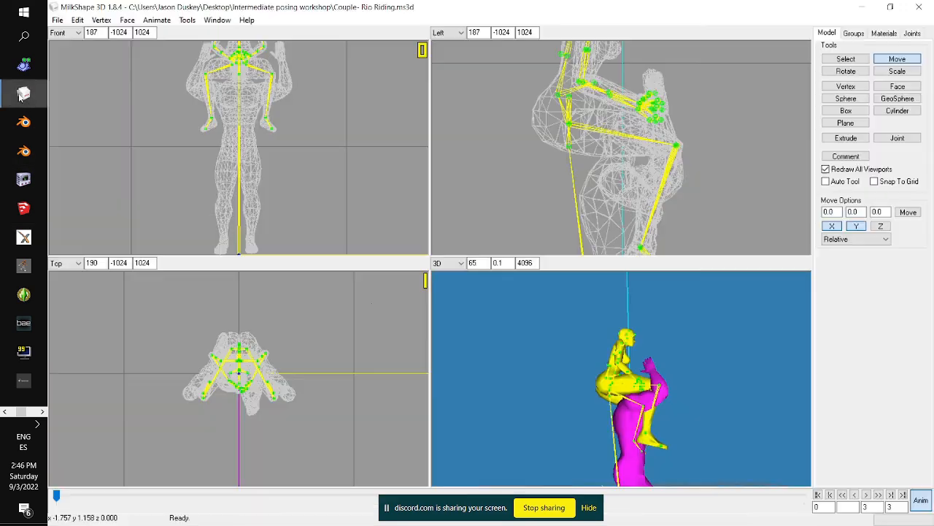
left_click(57, 20)
mouse_move(103, 119)
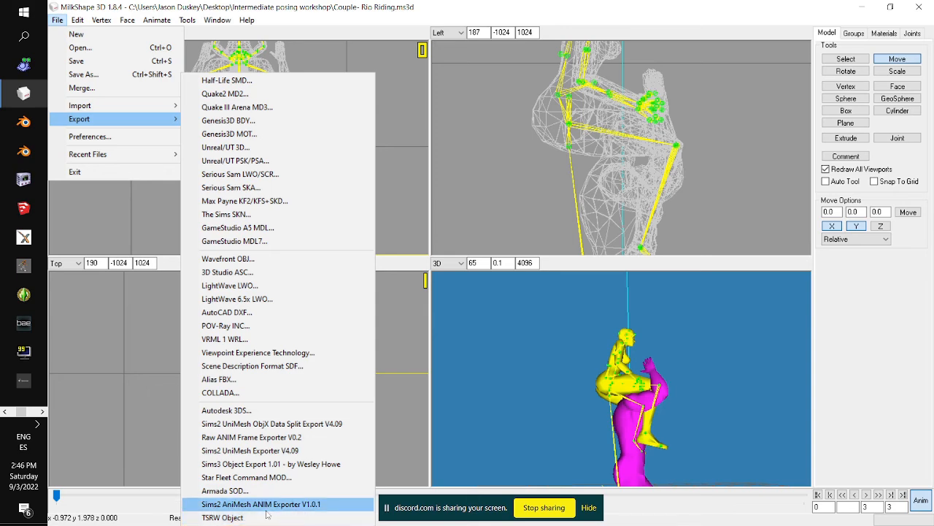
left_click(269, 511)
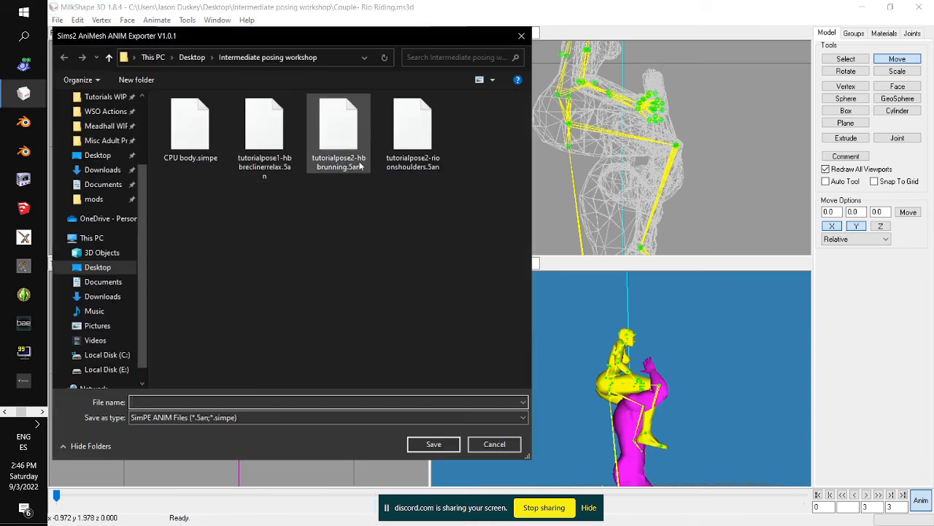
left_click(412, 135)
left_click(436, 445)
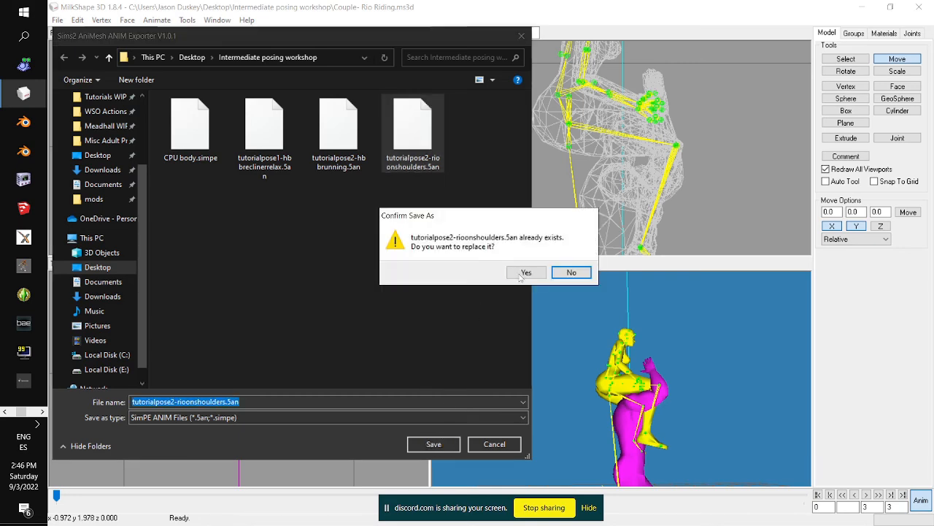
left_click(525, 272)
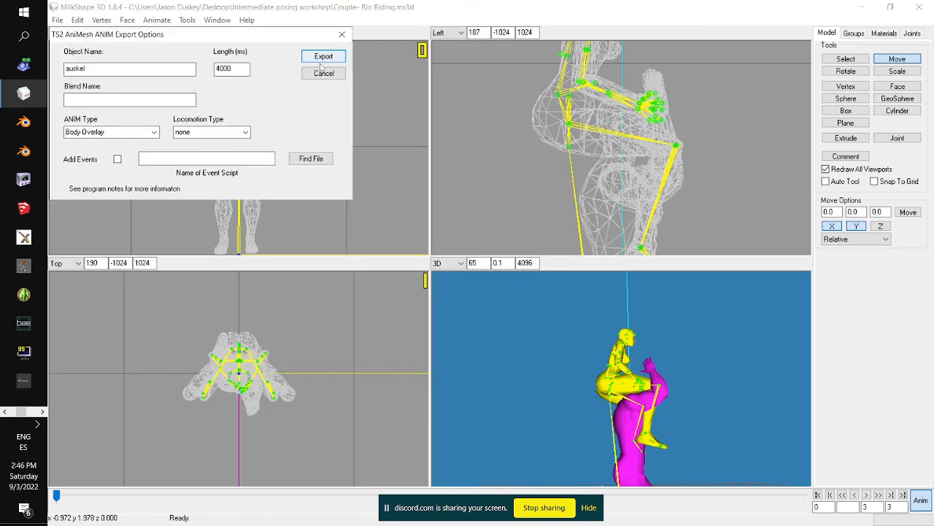
left_click(322, 58)
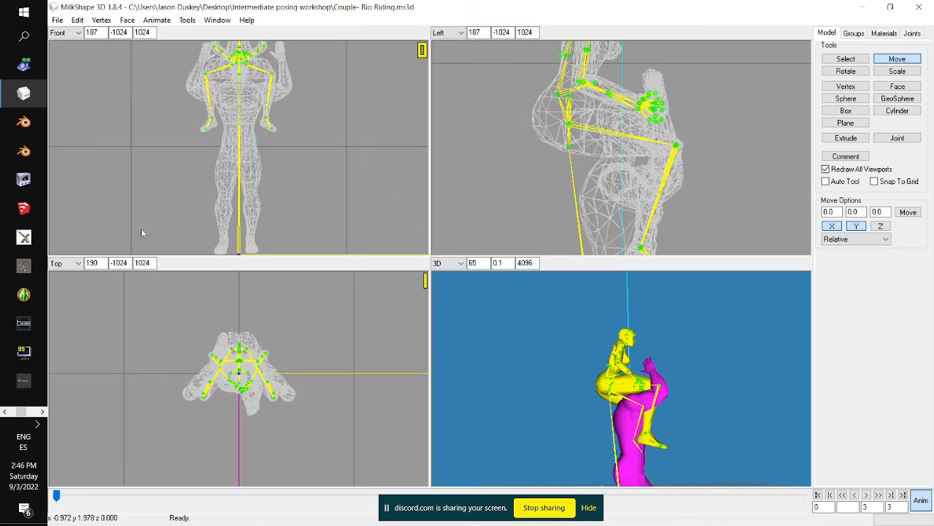
Switch to SimPE, replace the animation resource with the re-exported tutorialpose2-rioonshoulders.5an, reload it and save the package
left_click(5, 410)
left_click(24, 324)
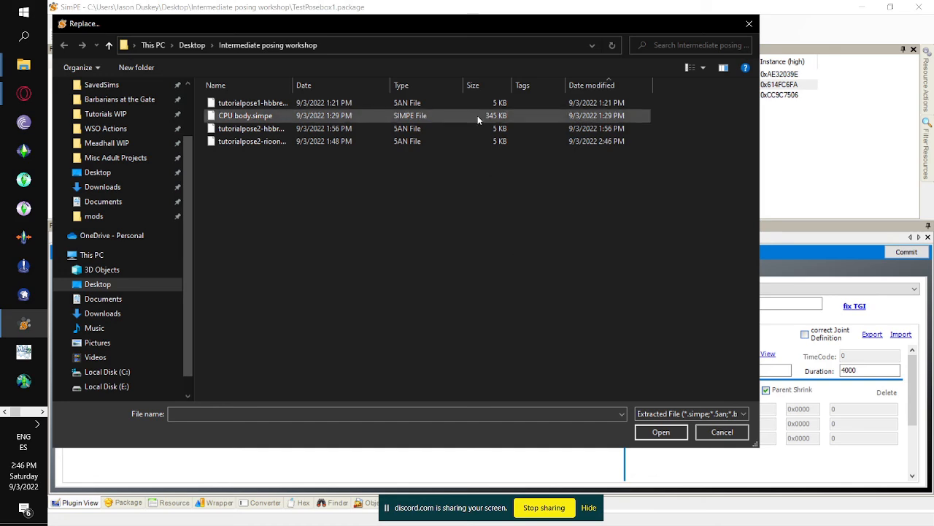
double_click(434, 141)
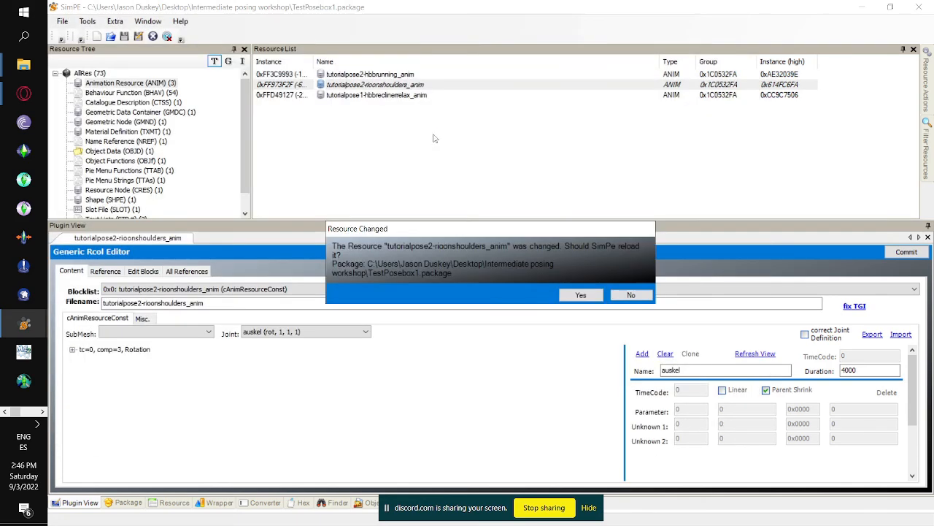
left_click(580, 295)
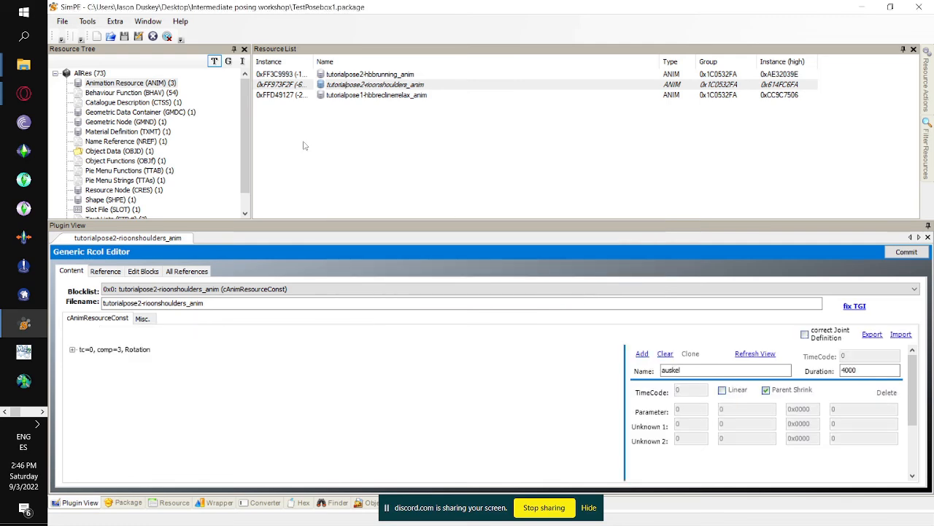
left_click(63, 22)
Switch to File Explorer and copy TestPosebox1.package from the Intermediate posing workshop folder
left_click(23, 64)
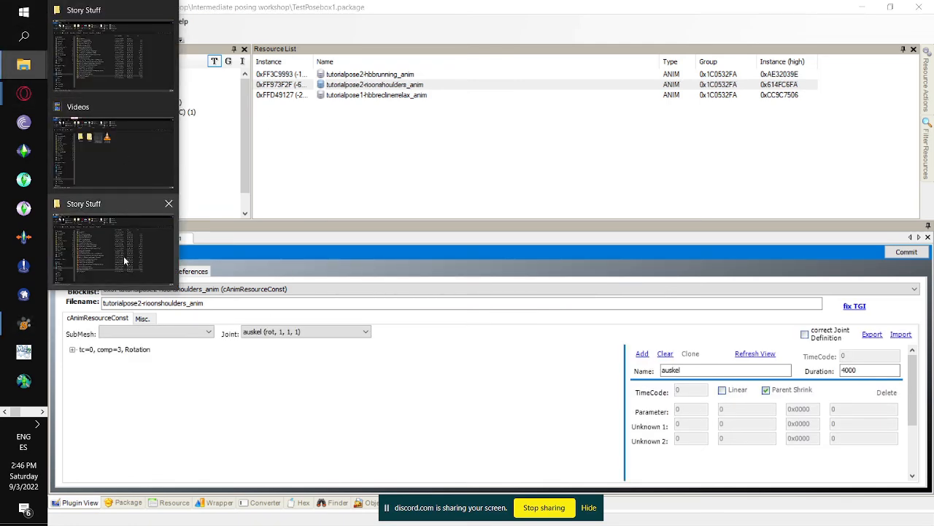
left_click(125, 219)
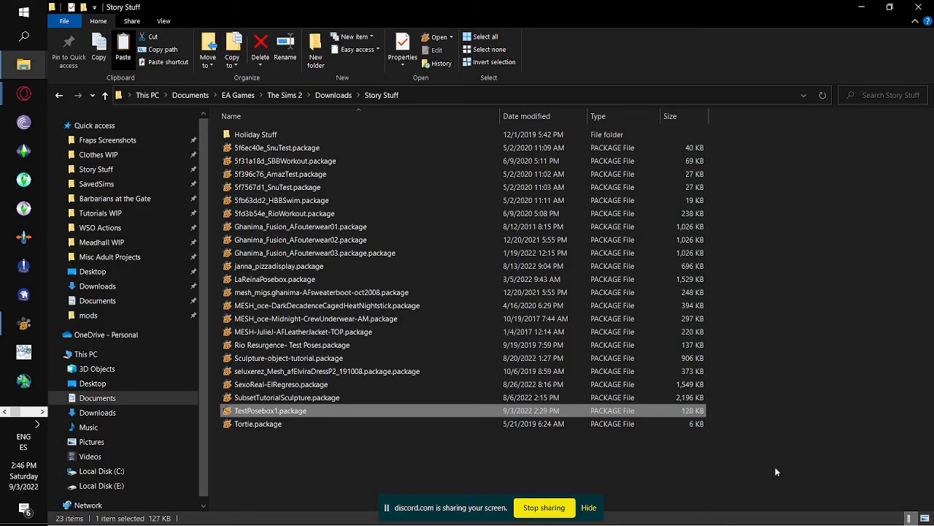
left_click(58, 95)
left_click(58, 95)
left_click(58, 95)
left_click(58, 95)
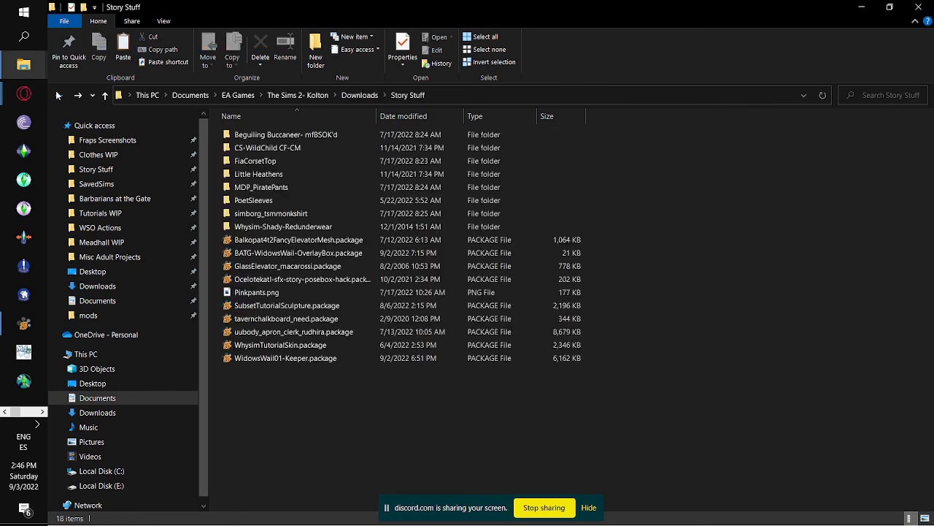
left_click(59, 96)
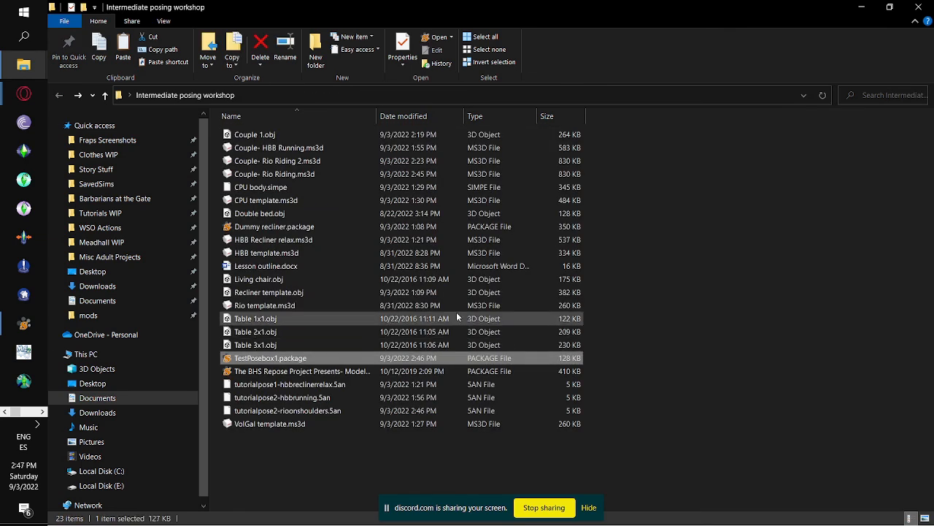
Paste TestPosebox1.package into The Sims 2 Downloads folder Story Stuff, replacing the existing copy, and launch The Sims 2
left_click(84, 98)
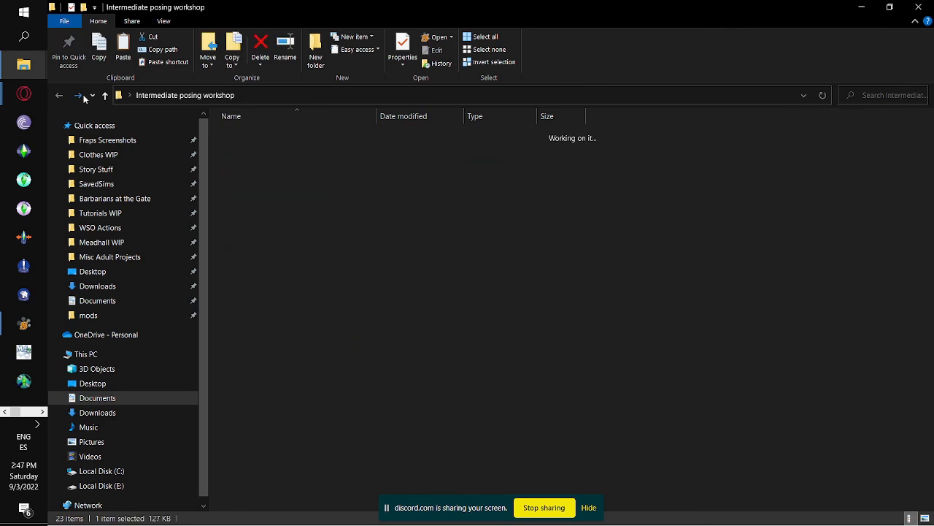
left_click(84, 98)
left_click(84, 99)
key("Return")
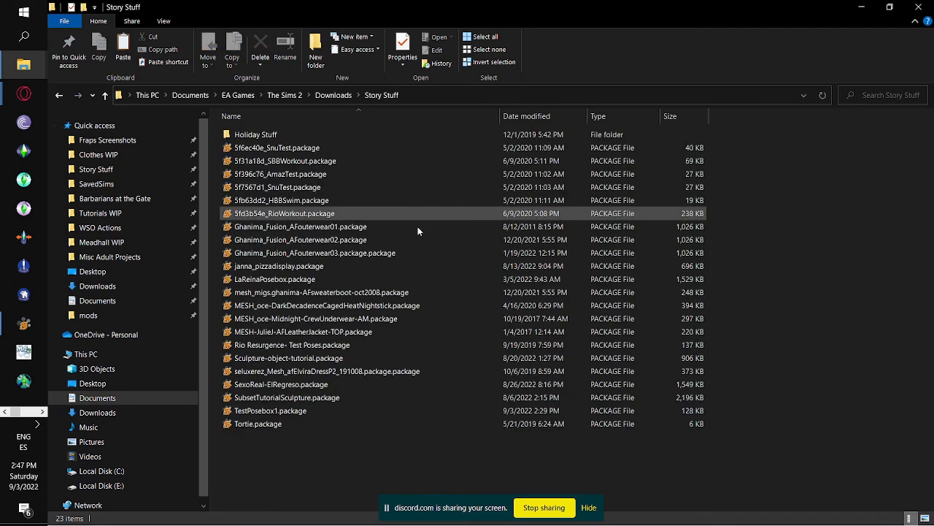
key("ctrl+v")
left_click(525, 220)
left_click(24, 179)
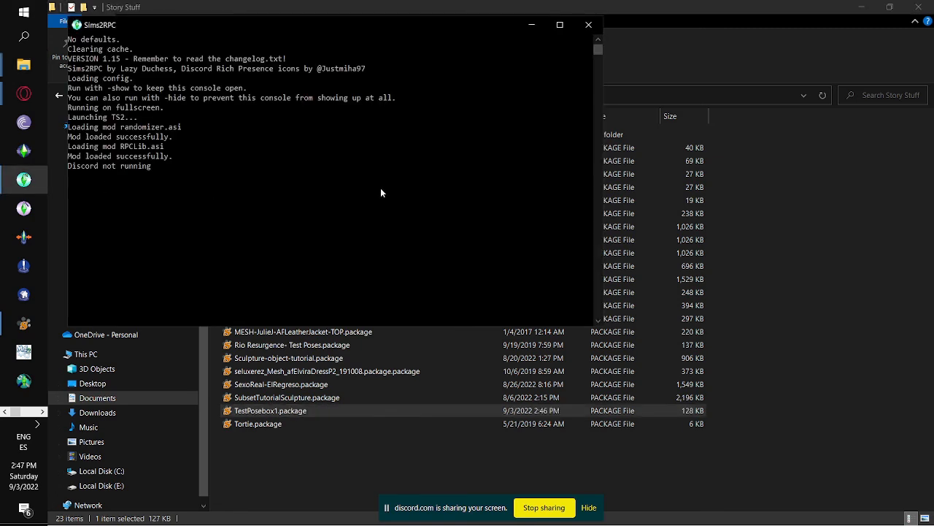